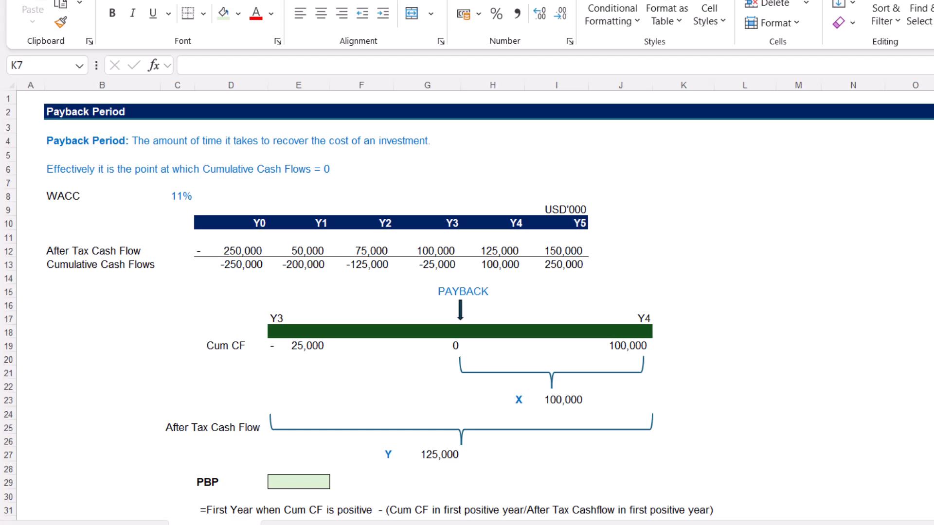
# Examine the Y0–Y5 headers, the After Tax Cash Flow row and where the Cumulative Cash Flows change from negative to positive
pyautogui.click(260, 222)
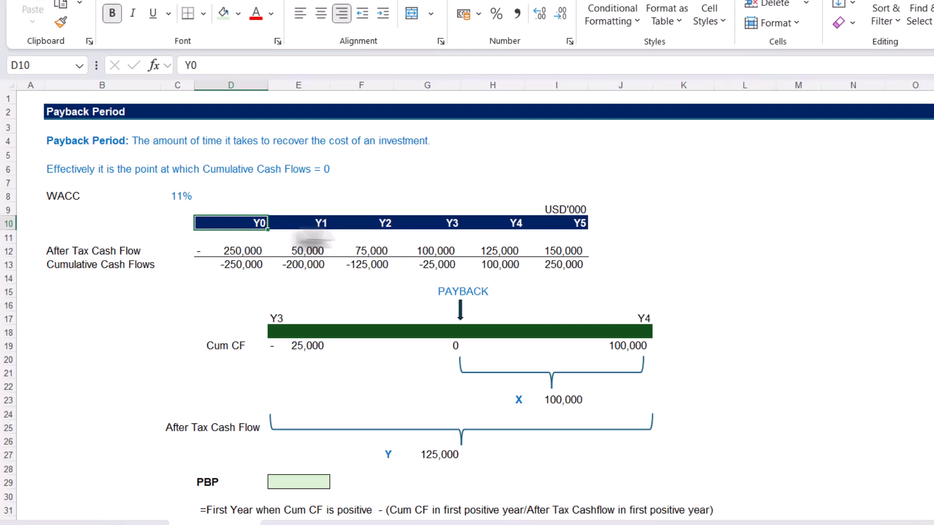
pyautogui.click(574, 228)
pyautogui.moveTo(233, 253); pyautogui.dragTo(562, 262)
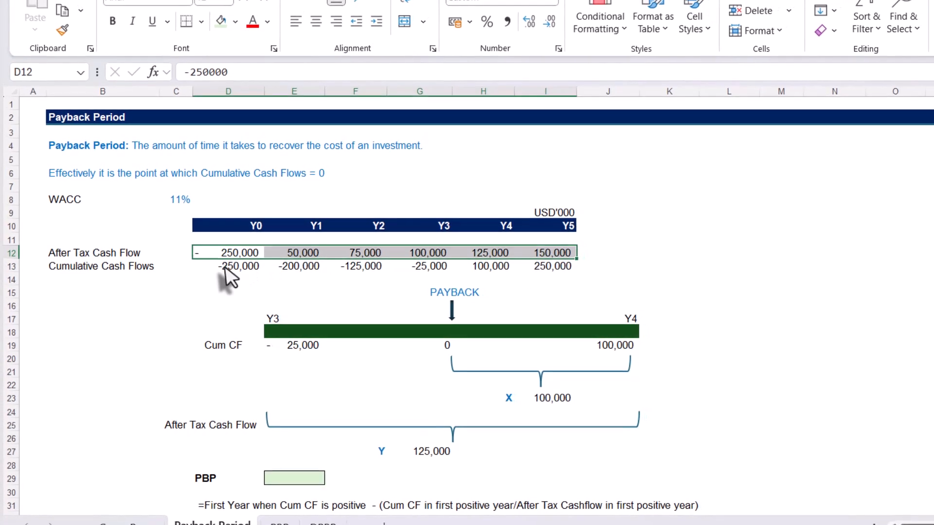
pyautogui.click(224, 268)
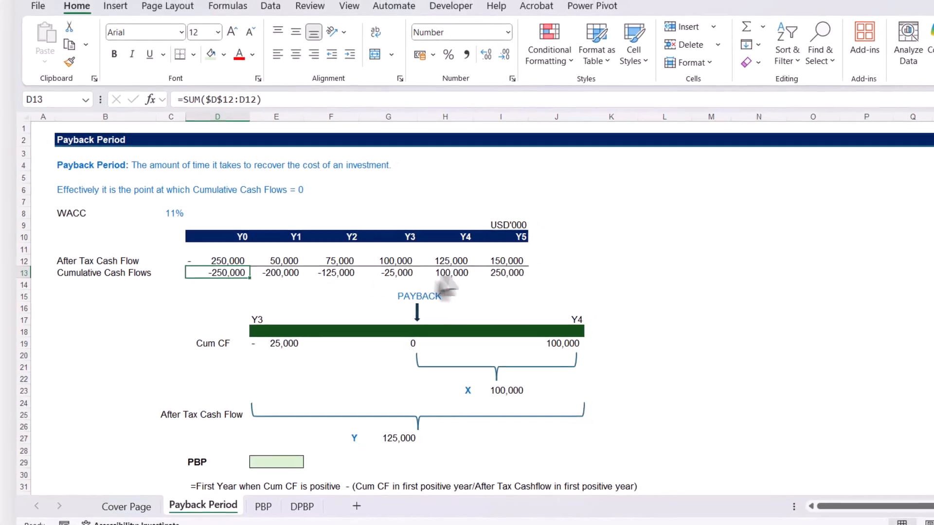
pyautogui.click(451, 274)
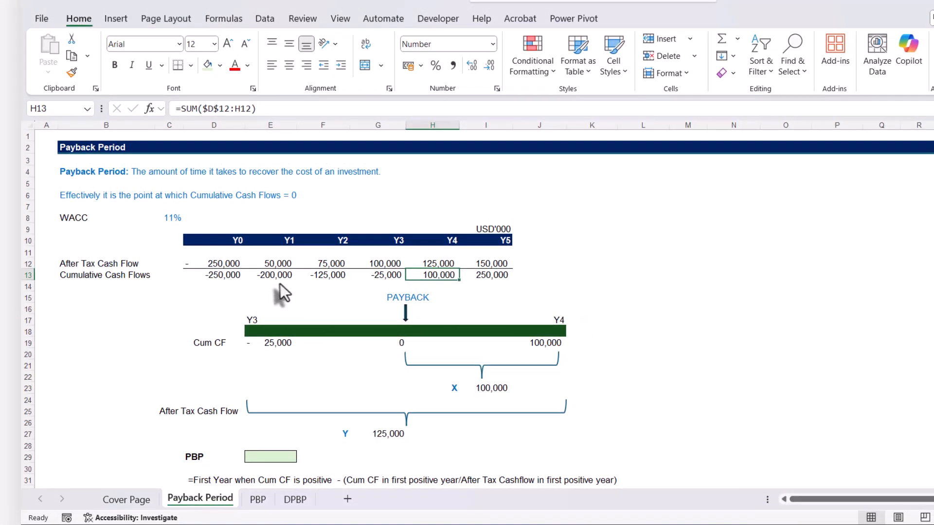
pyautogui.click(389, 274)
pyautogui.click(419, 278)
pyautogui.click(387, 276)
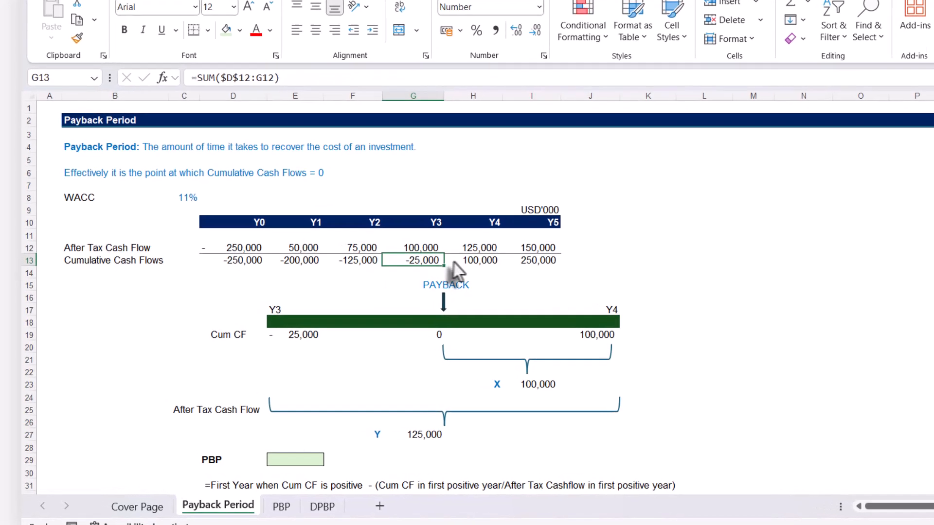
pyautogui.click(431, 274)
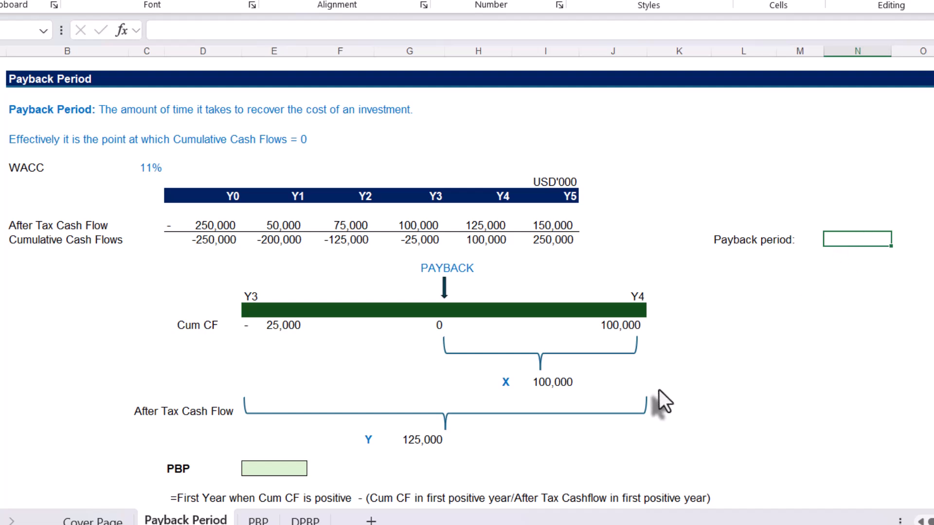
# Calculate the payback period in N13 with the PBP function on the after-tax cash flows, =PBP(D12:I12)
pyautogui.write('=pbp')
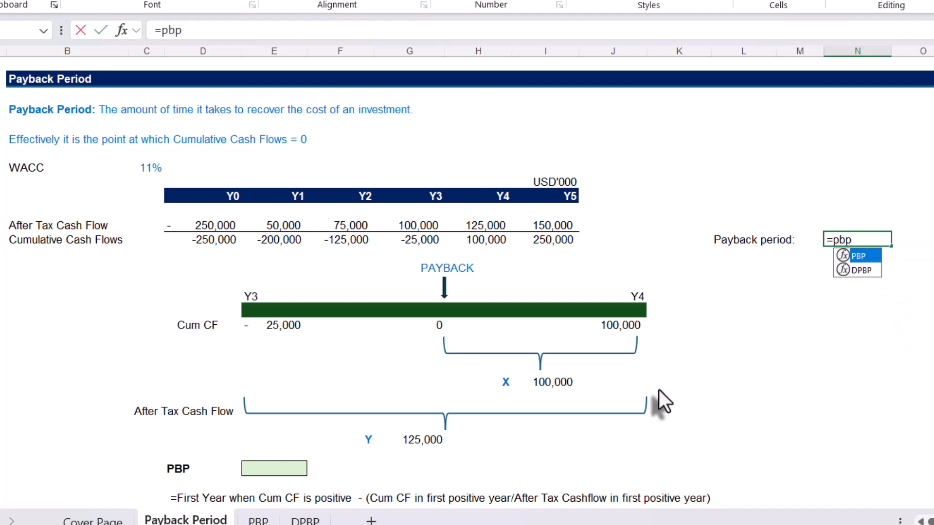
pyautogui.press('Tab')
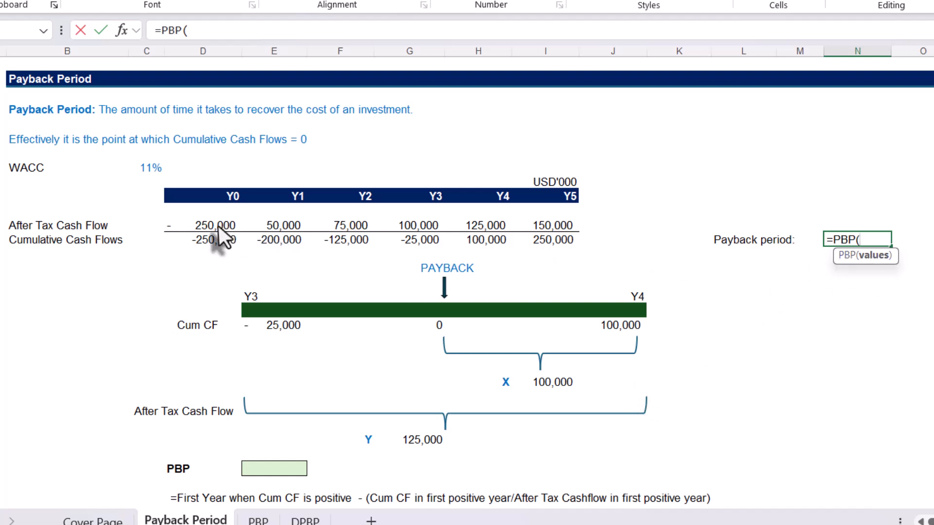
pyautogui.moveTo(216, 226); pyautogui.dragTo(538, 228)
pyautogui.write(')')
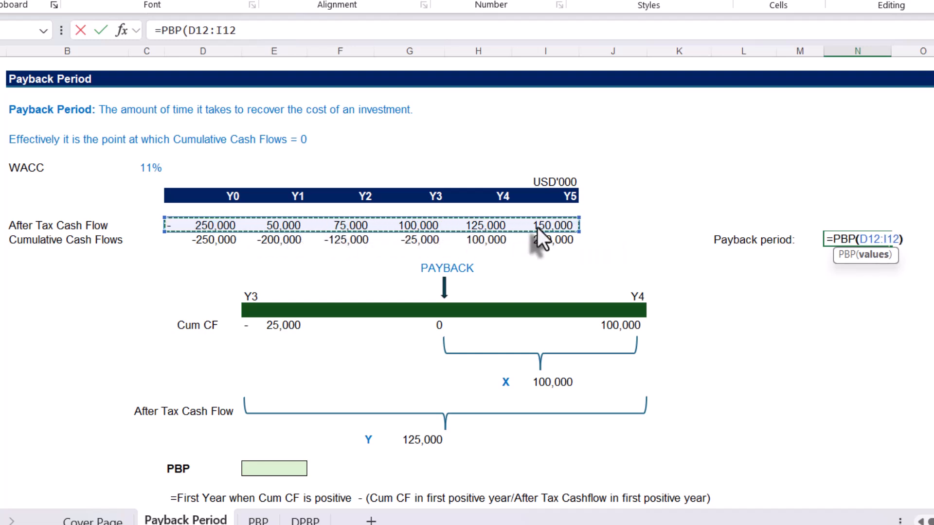
pyautogui.press('Return')
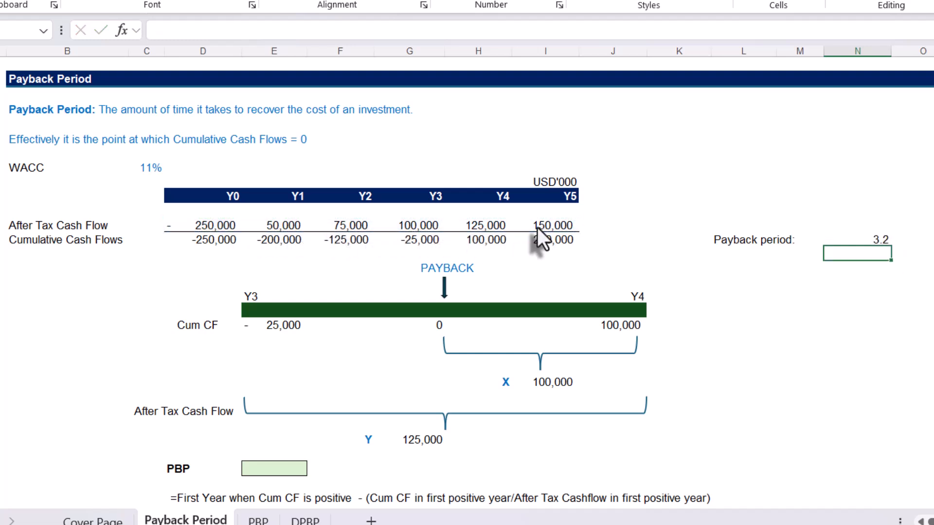
pyautogui.click(853, 238)
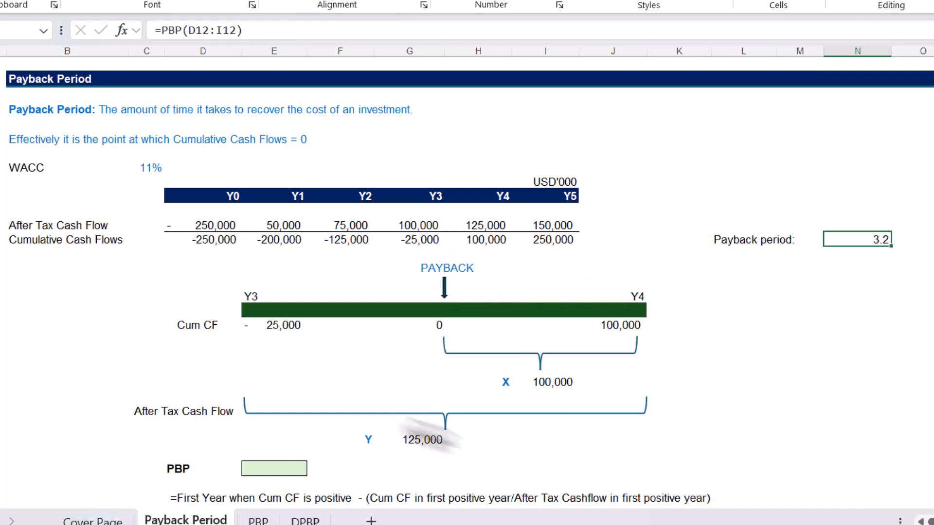
# Examine the payback diagram and formula notes, relating the Y4 cash flow and cumulative cash flow to Y and X
pyautogui.scroll(-2, 410, 380)
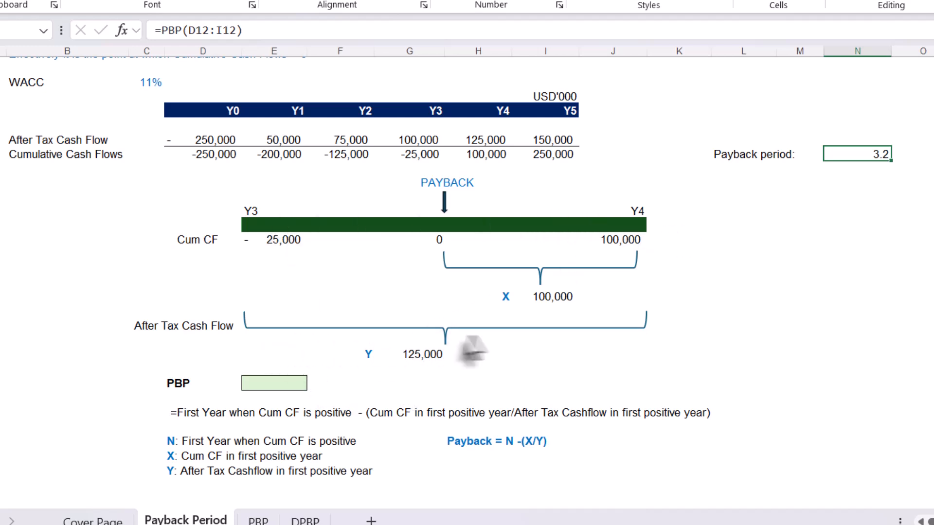
pyautogui.click(480, 139)
pyautogui.click(381, 267)
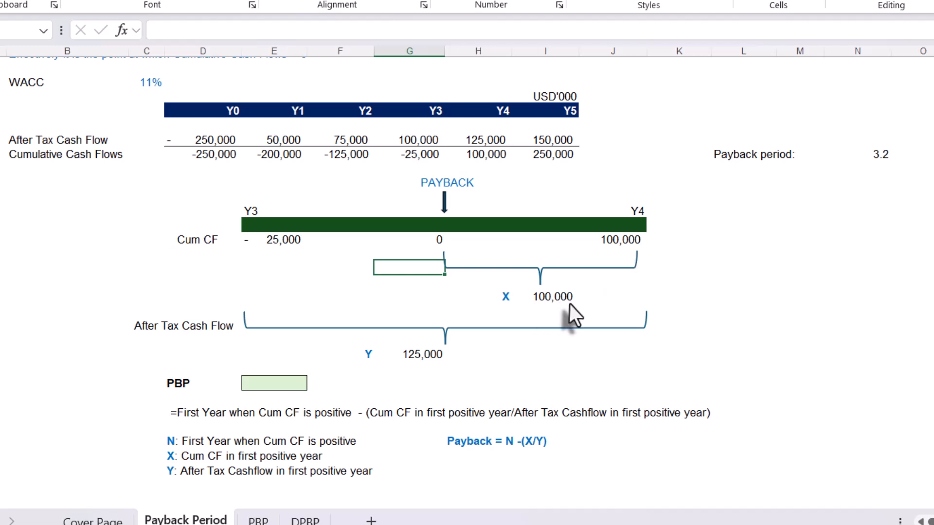
pyautogui.click(487, 161)
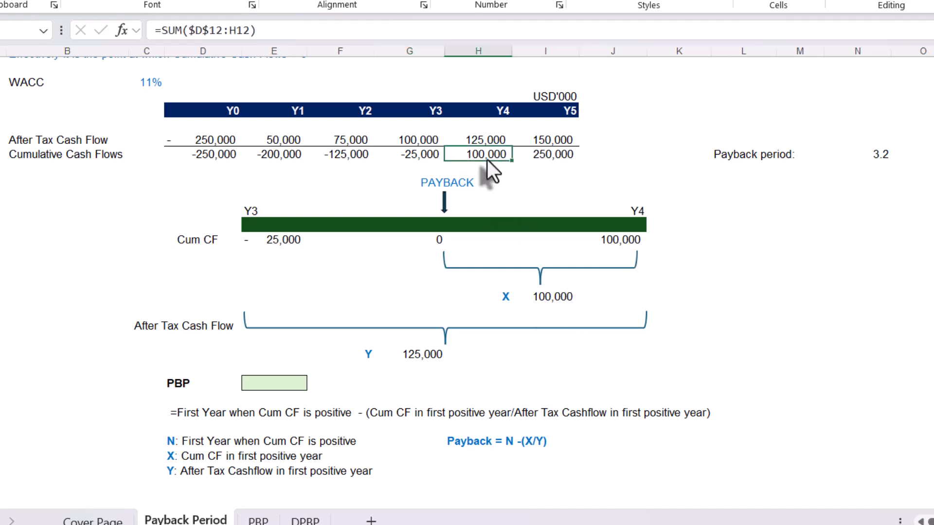
pyautogui.click(564, 299)
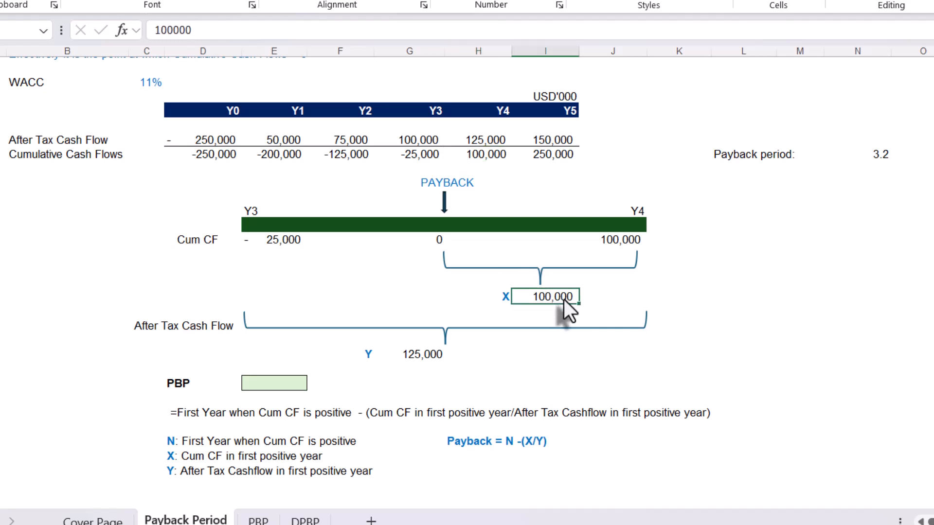
pyautogui.click(414, 383)
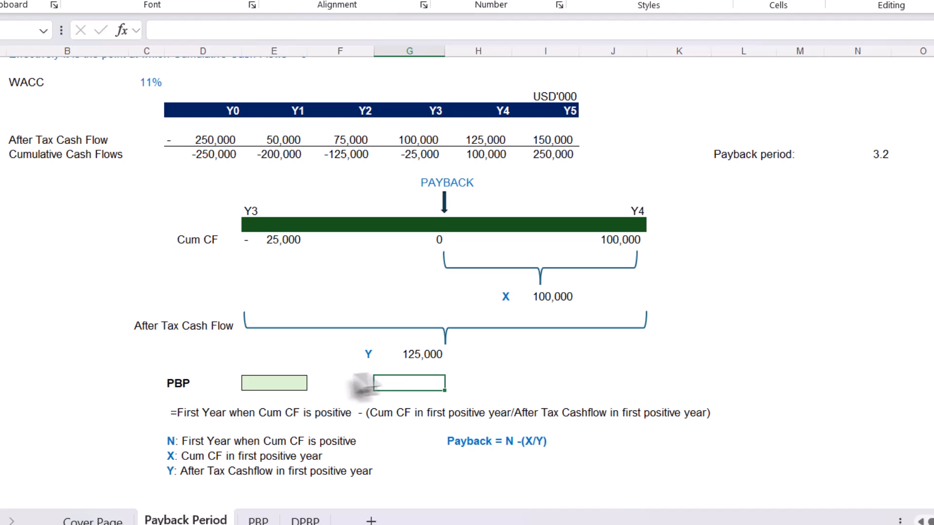
# Calculate the payback period manually in the green PBP cell with the formula =4-H13/H12
pyautogui.click(286, 387)
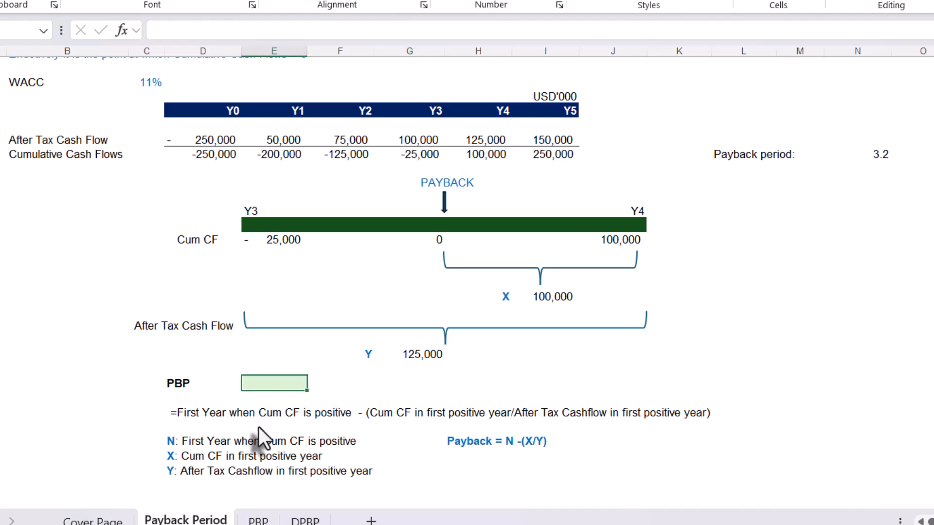
pyautogui.write('=4-')
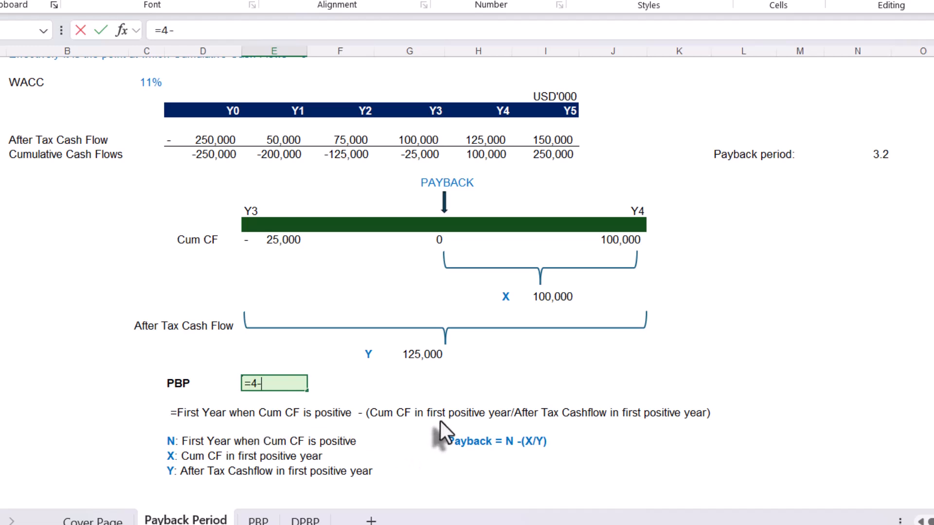
pyautogui.click(477, 152)
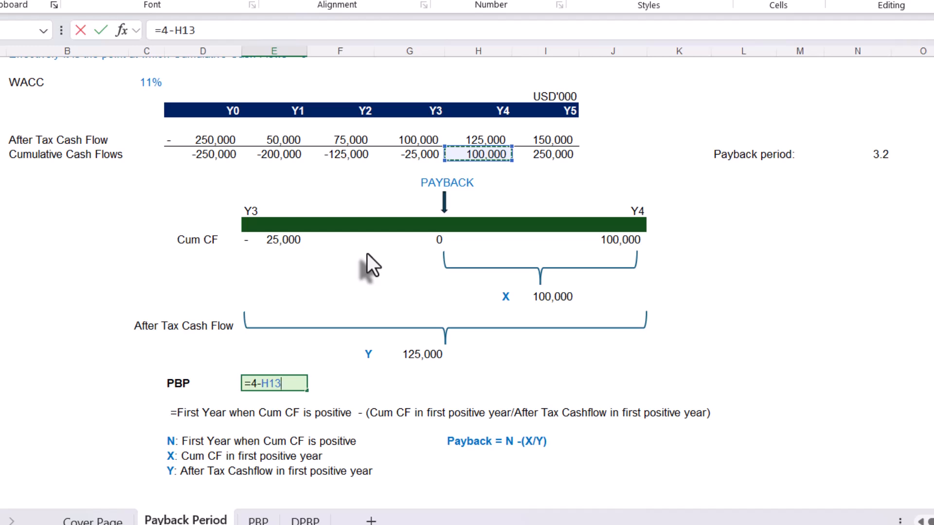
pyautogui.write('/')
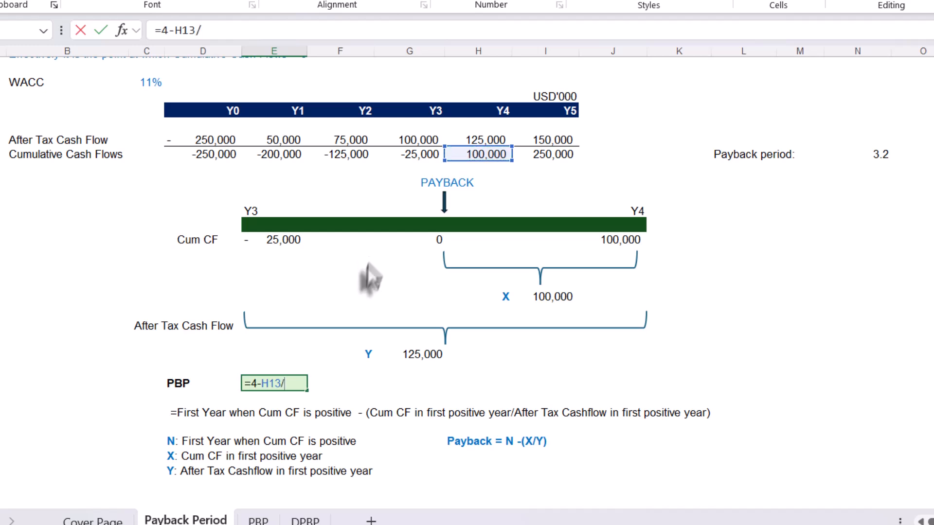
pyautogui.click(481, 141)
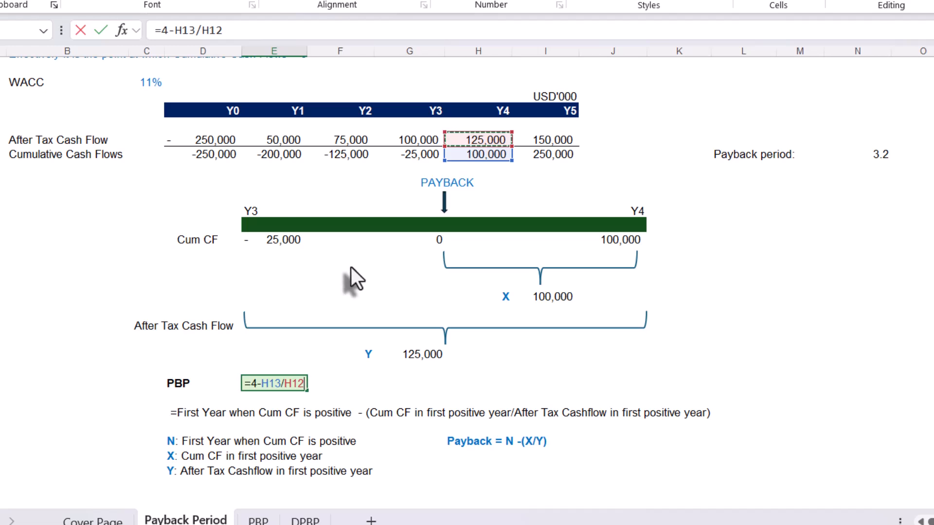
pyautogui.press('Return')
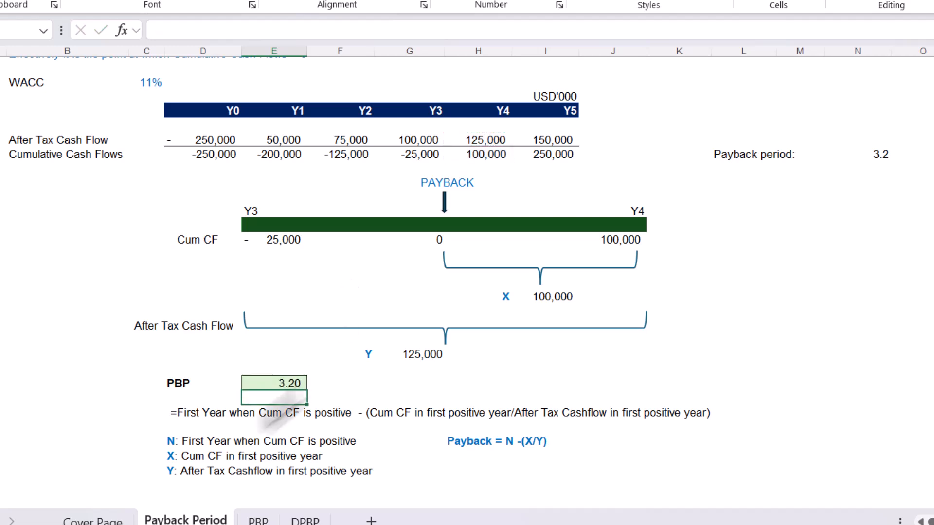
# Compare the manual PBP formula with the PBP function in the Payback period cell, leaving both formulas as they are
pyautogui.click(272, 387)
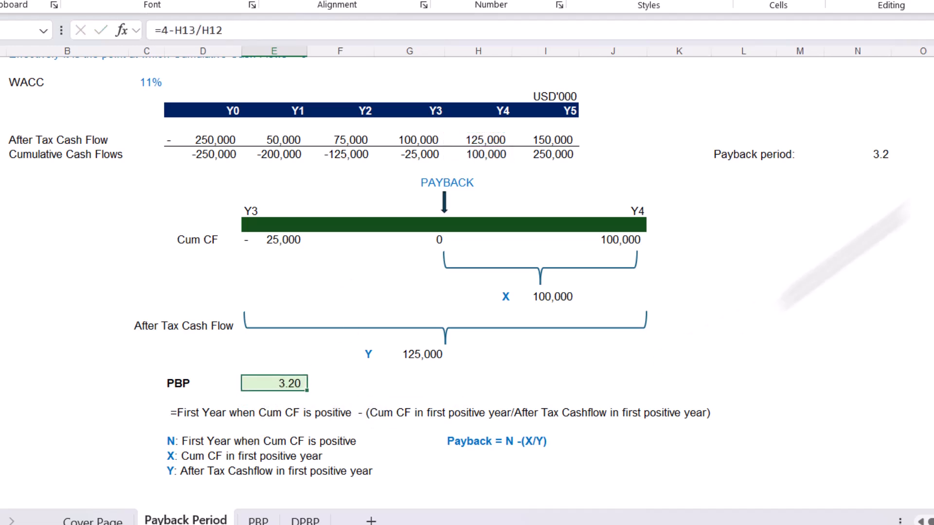
pyautogui.click(882, 156)
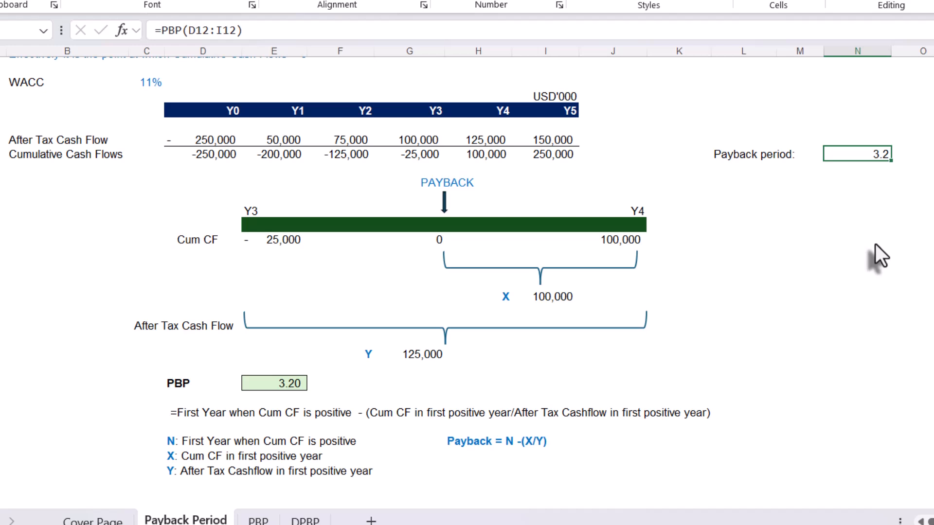
pyautogui.doubleClick(851, 152)
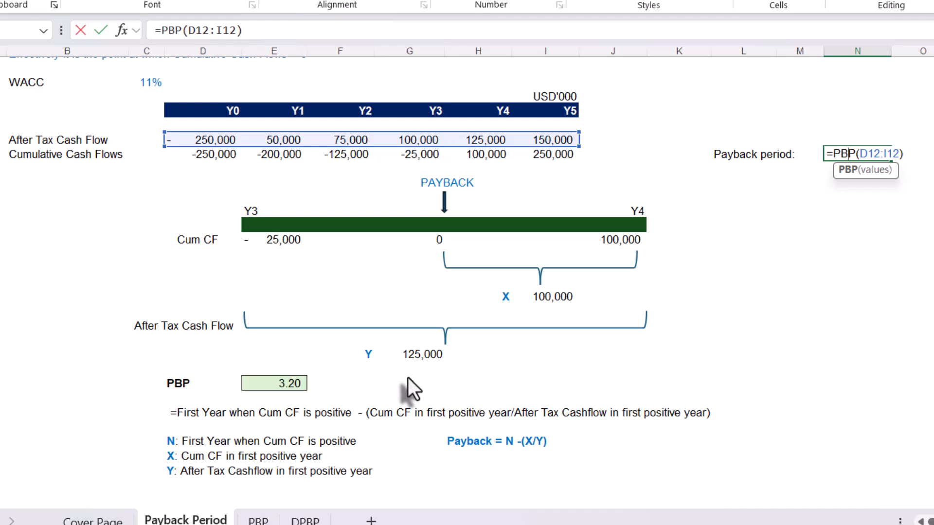
pyautogui.press('Escape')
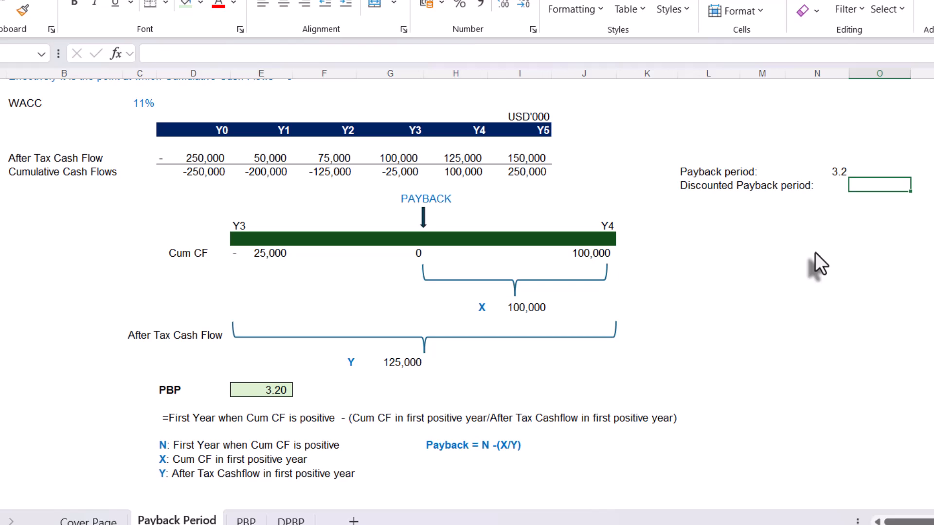
# Calculate the discounted payback period in O14 from the after-tax cash flows and the WACC, using =DPBP(D12:I12,C8)
pyautogui.write('=')
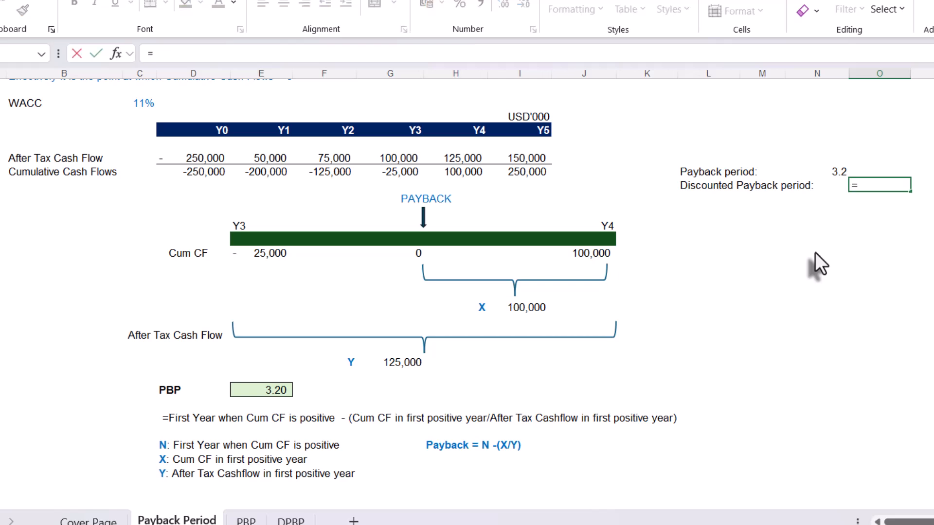
pyautogui.write('dp')
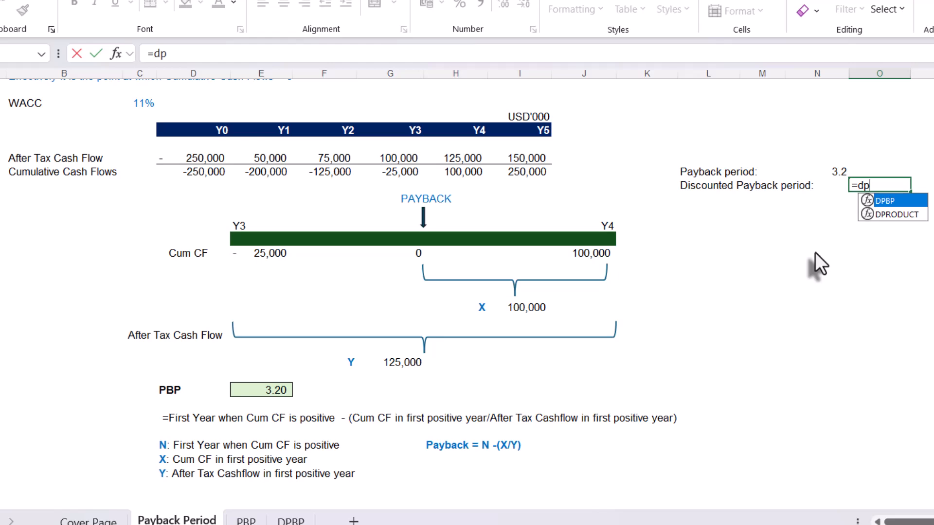
pyautogui.press('Tab')
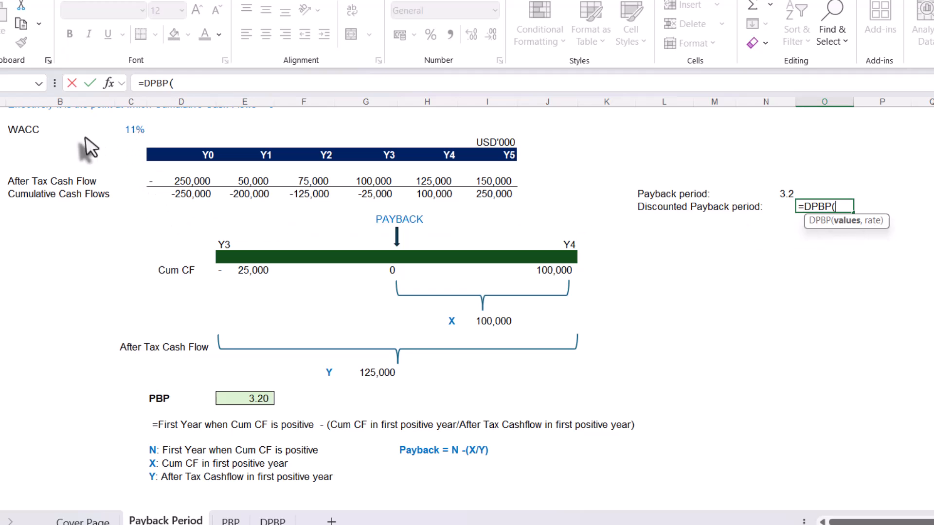
pyautogui.scroll(1, 110, 146)
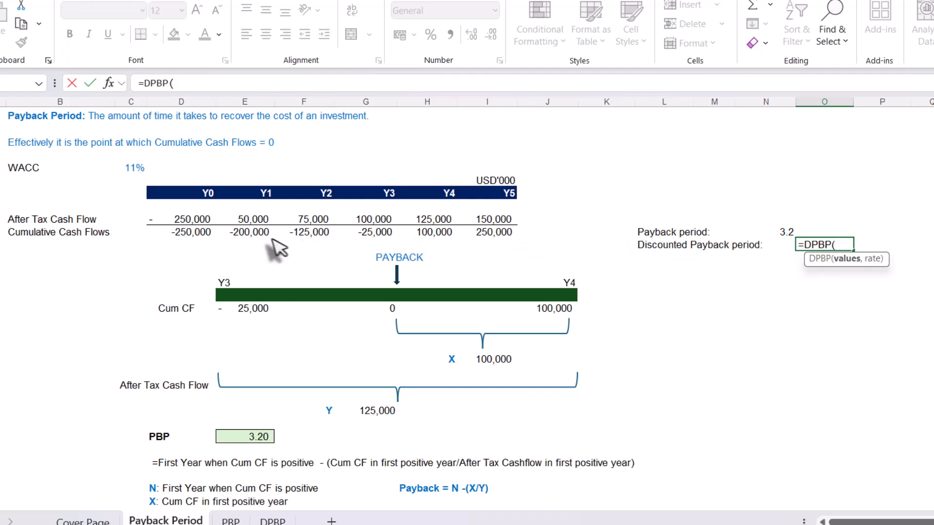
pyautogui.moveTo(177, 219); pyautogui.dragTo(482, 217)
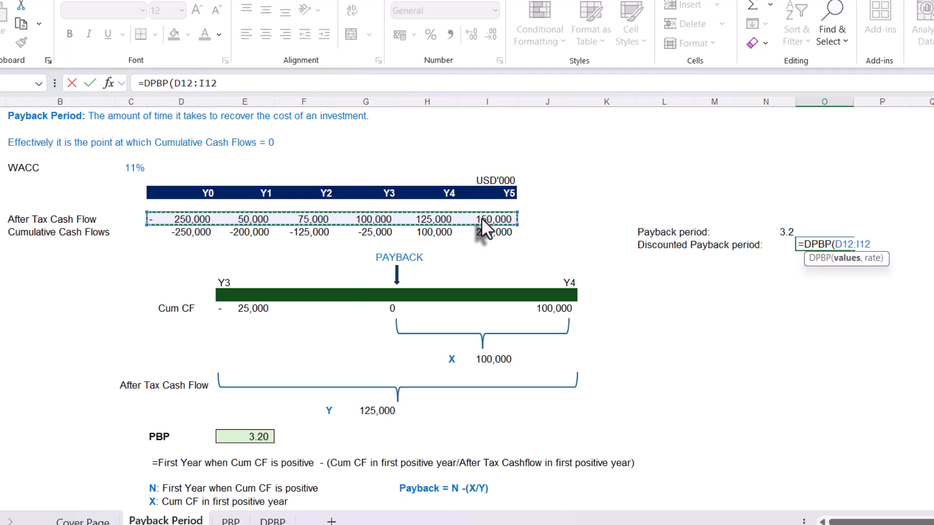
pyautogui.write(',')
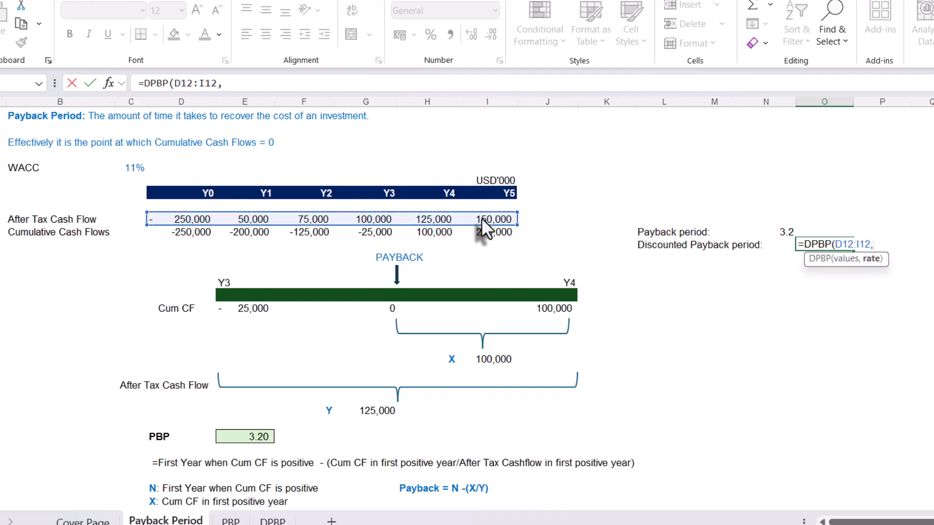
pyautogui.click(126, 168)
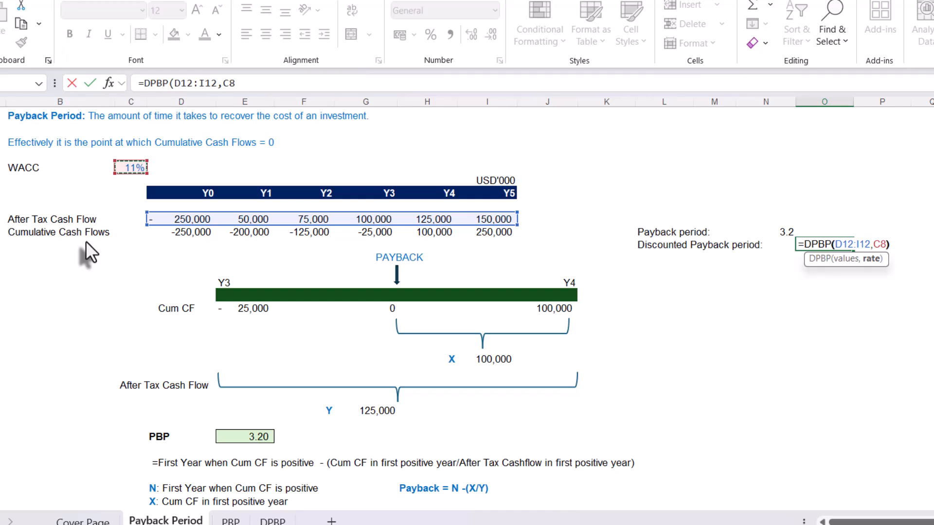
pyautogui.write(')')
pyautogui.press('Return')
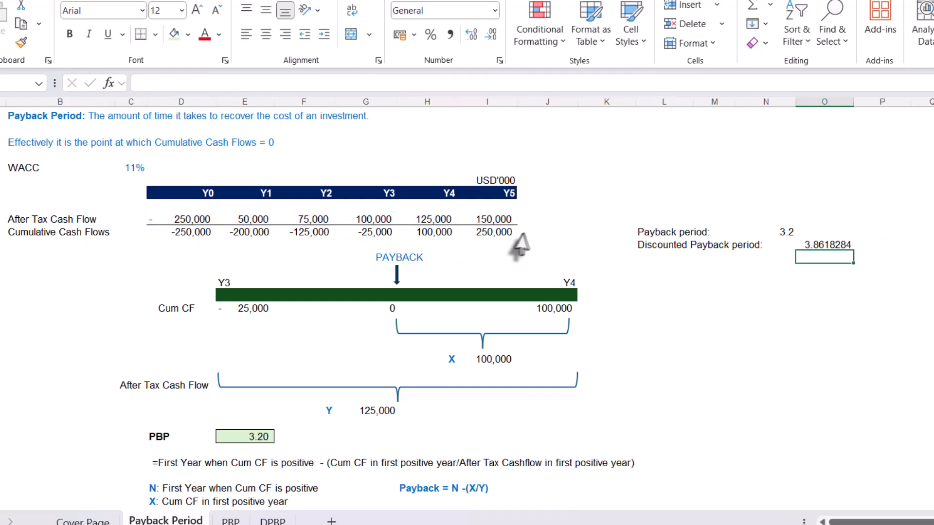
pyautogui.click(827, 245)
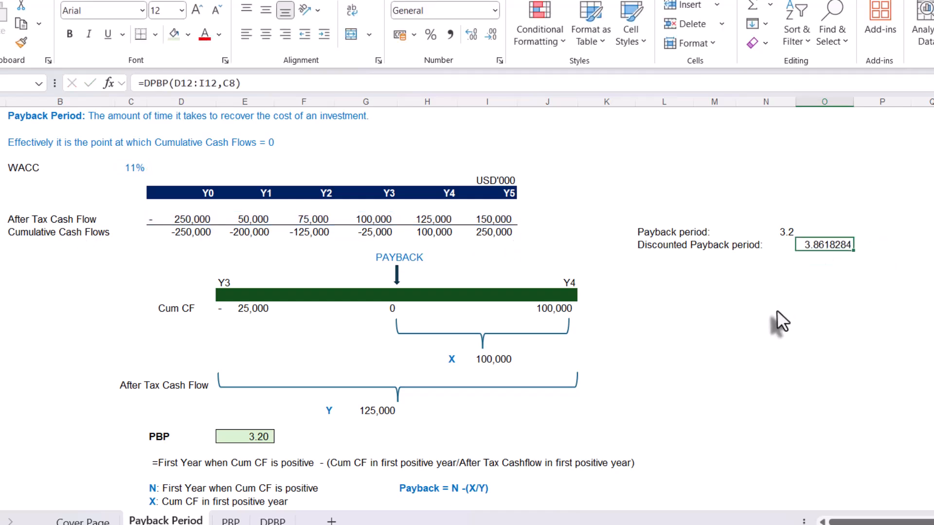
# Format the Discounted Payback period result in O14 in comma style with one decimal place
pyautogui.scroll(1, 776, 311)
pyautogui.click(450, 35)
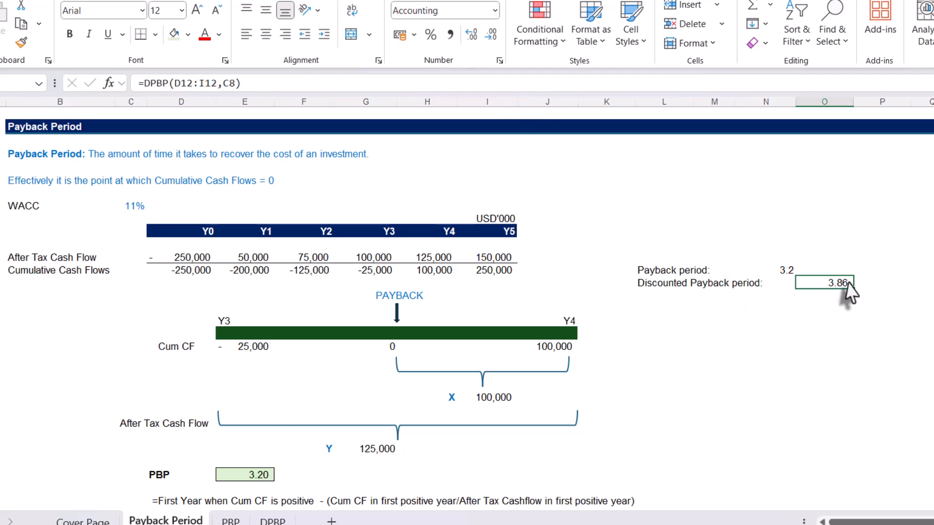
pyautogui.click(788, 269)
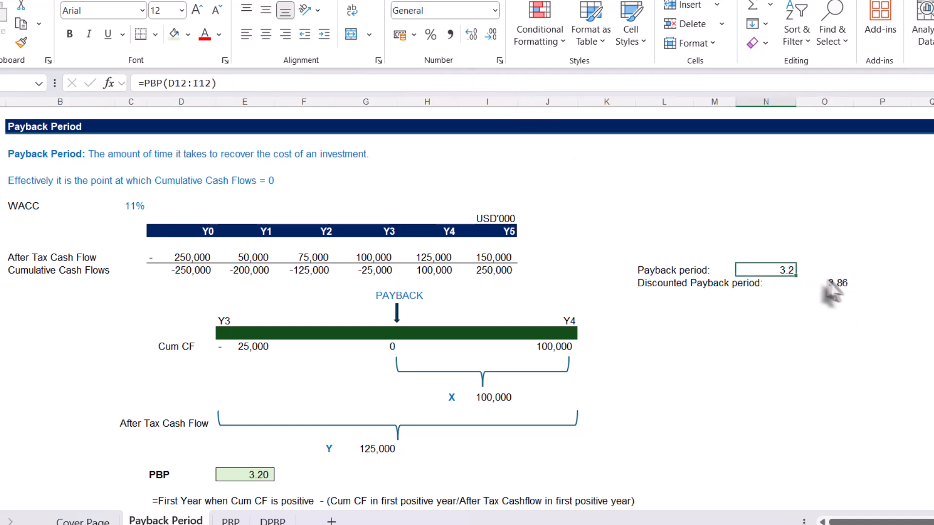
pyautogui.click(833, 283)
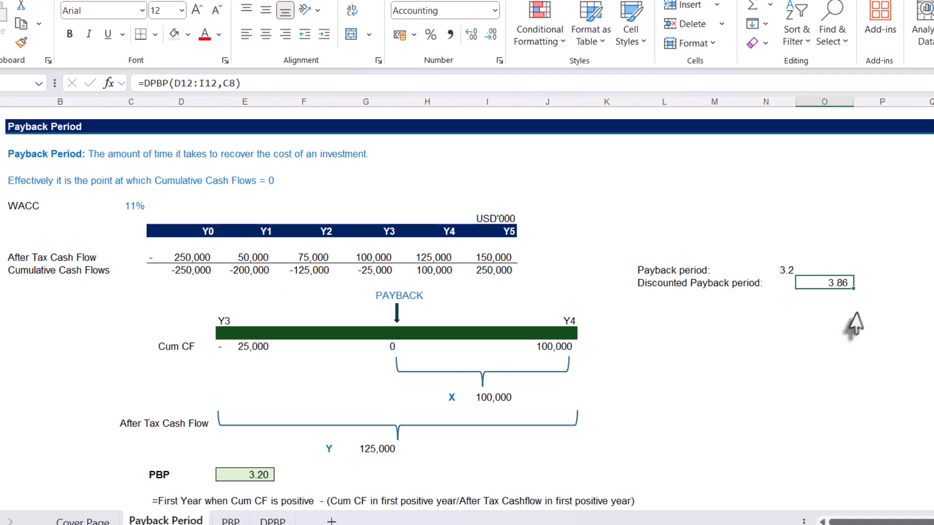
pyautogui.click(491, 35)
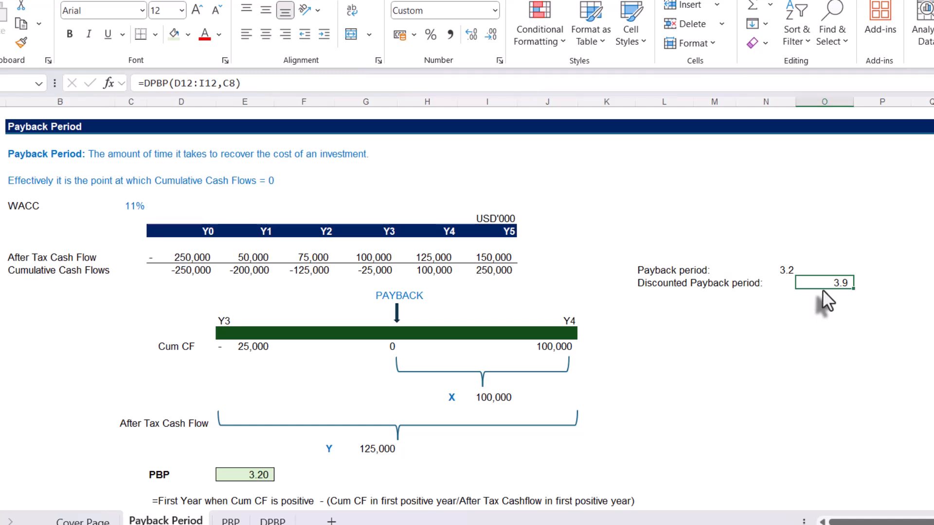
pyautogui.click(777, 344)
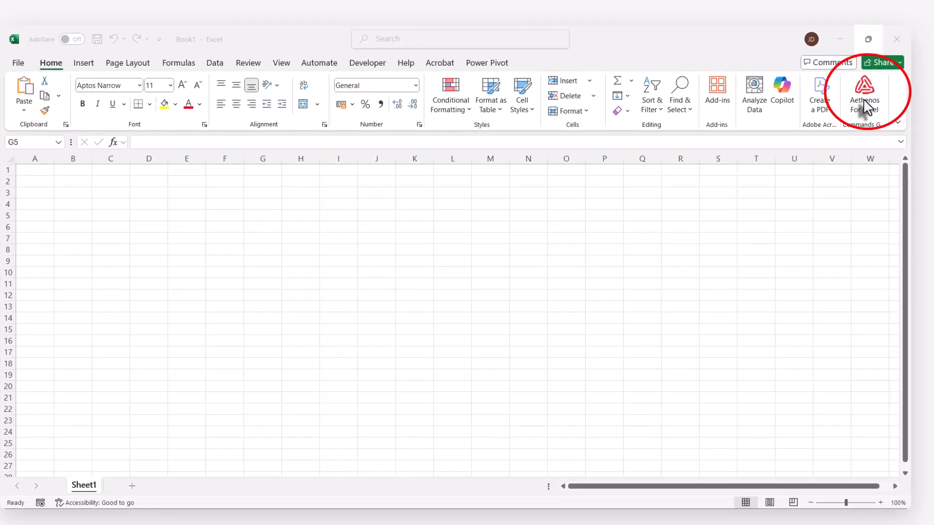
# In a blank workbook, open the Aethenos for Excel add-in and continue the Excel Essentials (Demo Course for Excel Training App) course
pyautogui.click(865, 104)
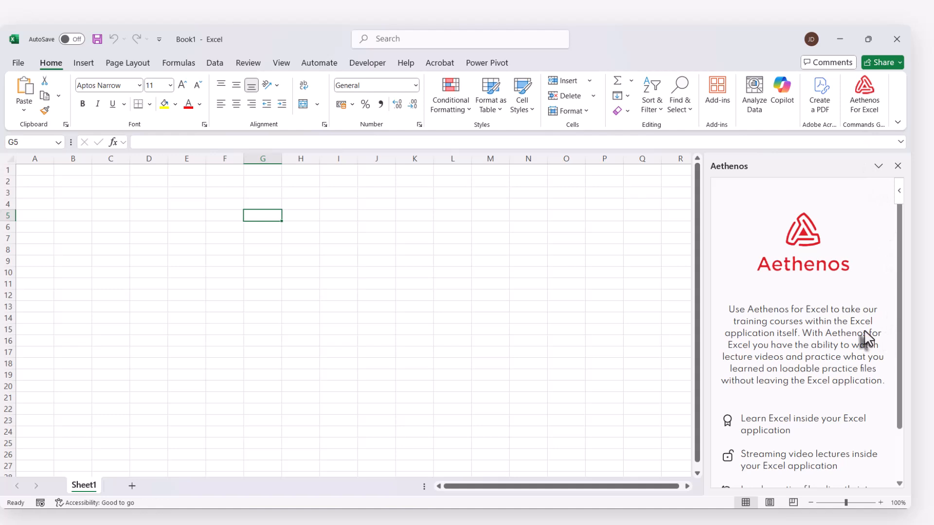
pyautogui.scroll(-1, 863, 326)
pyautogui.click(791, 473)
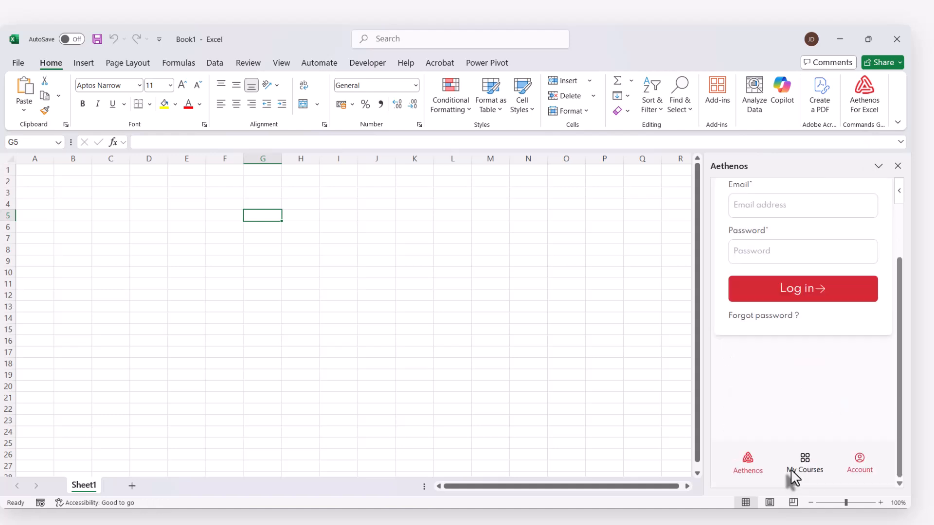
pyautogui.click(765, 385)
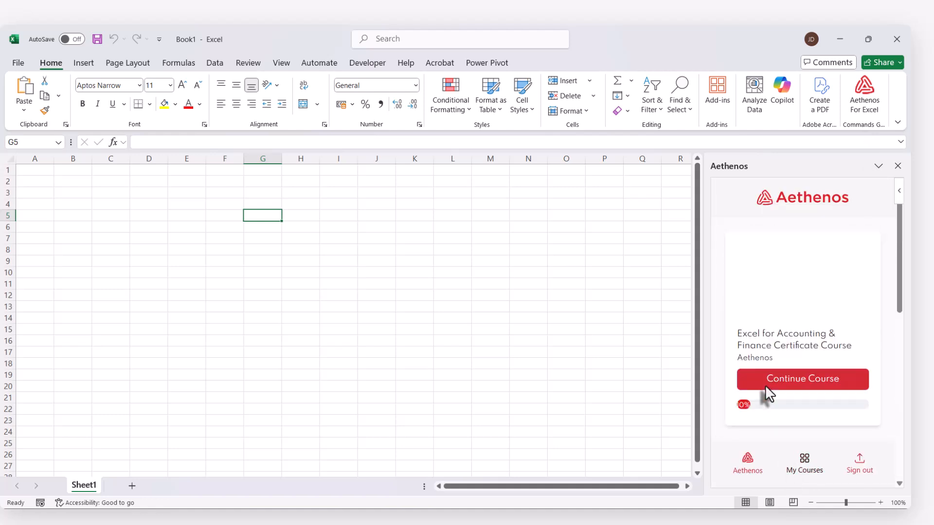
pyautogui.scroll(-6, 765, 385)
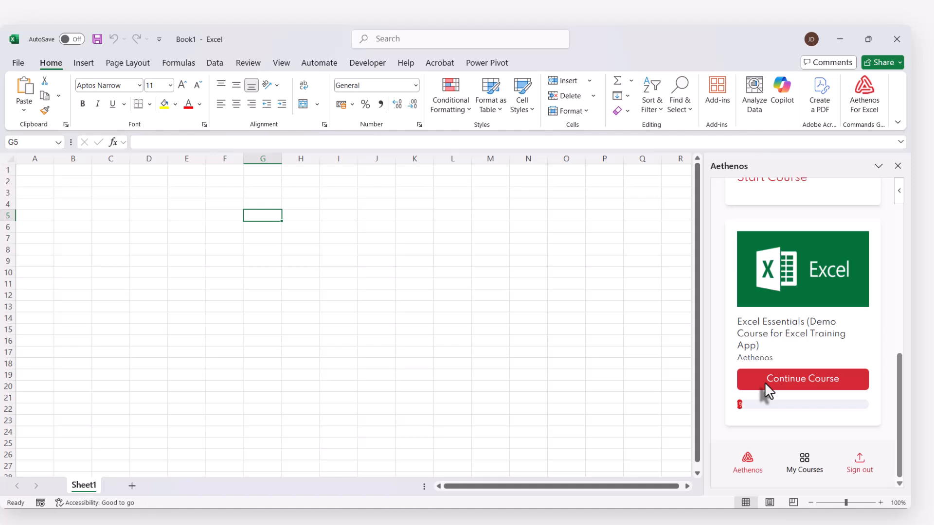
pyautogui.click(771, 379)
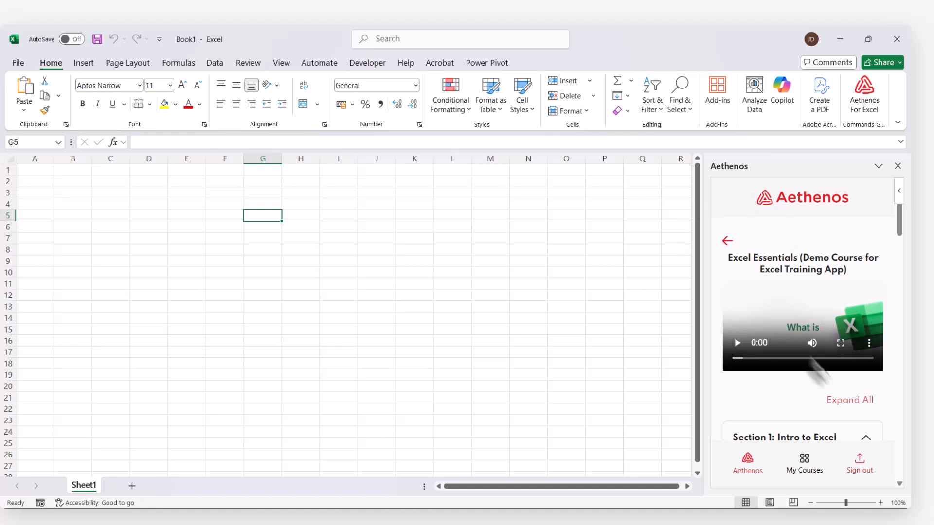
# Load the practice file Payback Period_YT 09 10 25 Demo.xlsx from the Payback Period lesson in Section 19: YouTube Lessons
pyautogui.scroll(-15, 807, 387)
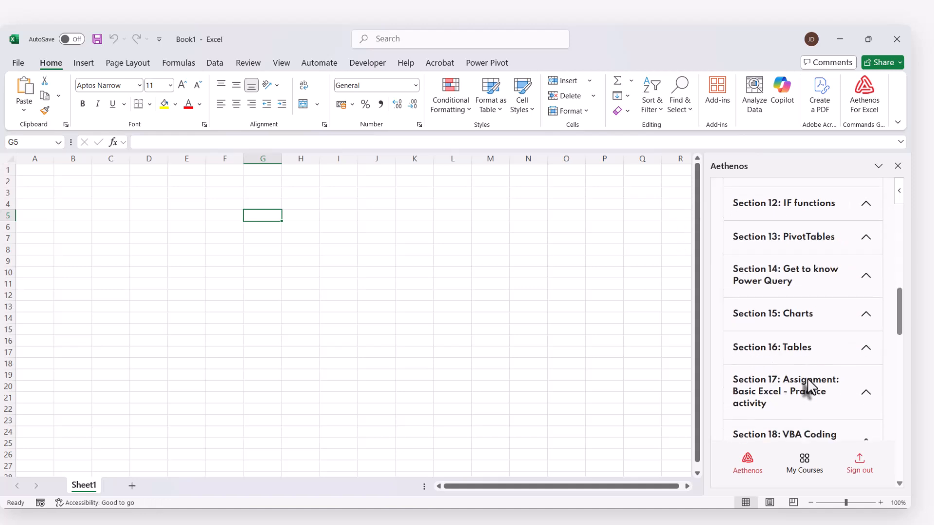
pyautogui.scroll(-2, 800, 373)
pyautogui.click(855, 314)
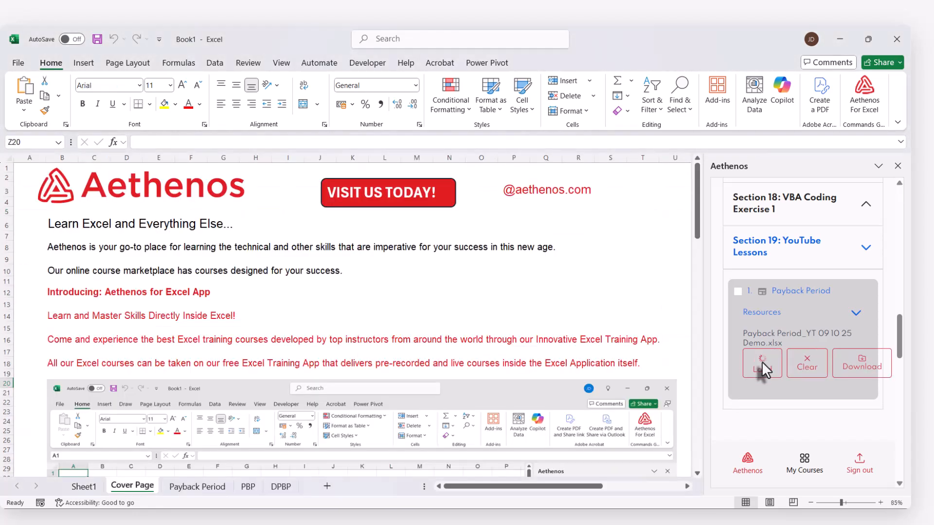
# Go to the loaded PBP sheet and narrow the Aethenos pane to give the worksheet more room
pyautogui.click(207, 487)
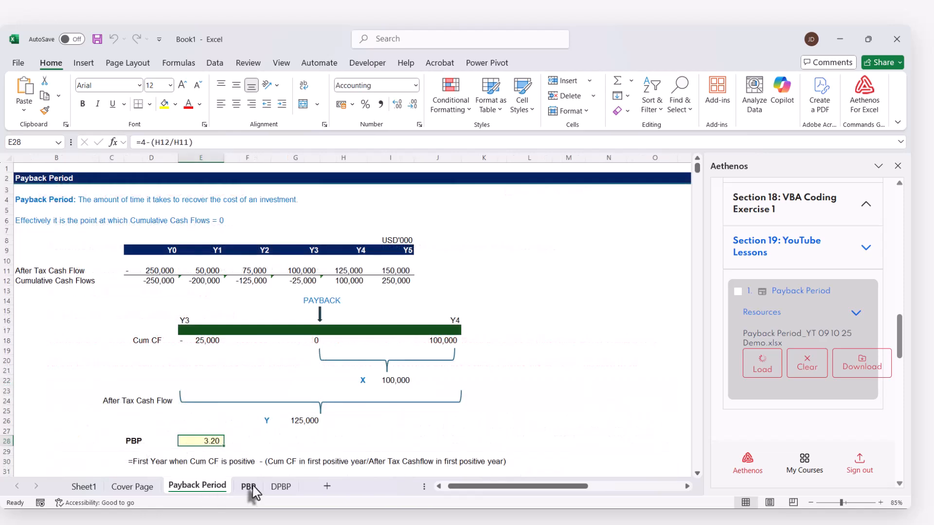
pyautogui.click(249, 486)
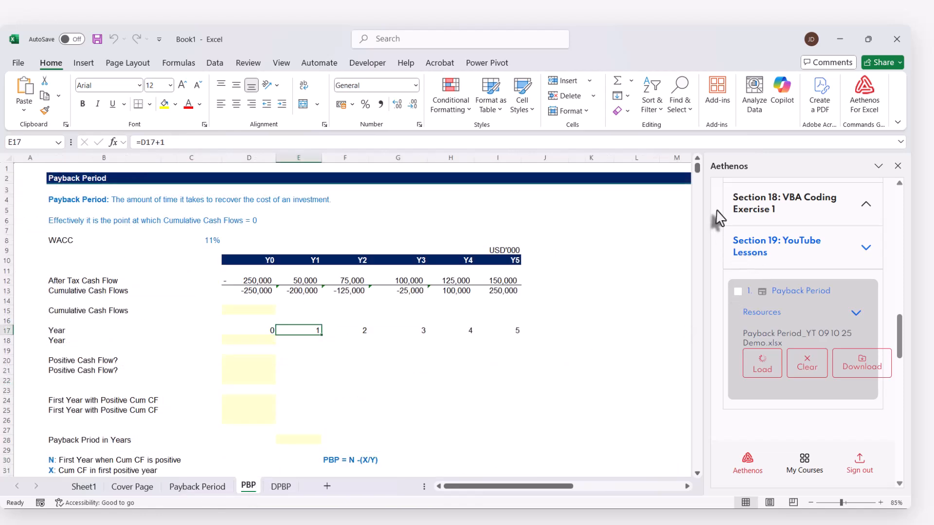
pyautogui.moveTo(700, 225); pyautogui.dragTo(858, 226)
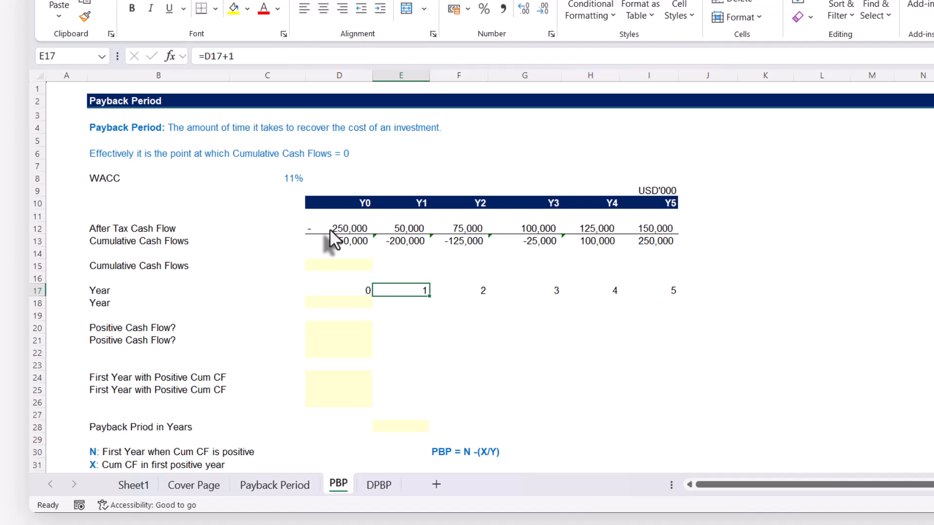
# Examine the after-tax cash flows in row 12 and how the SUM formulas in row 13 accumulate them, leaving the formulas as they are
pyautogui.click(329, 229)
pyautogui.click(645, 228)
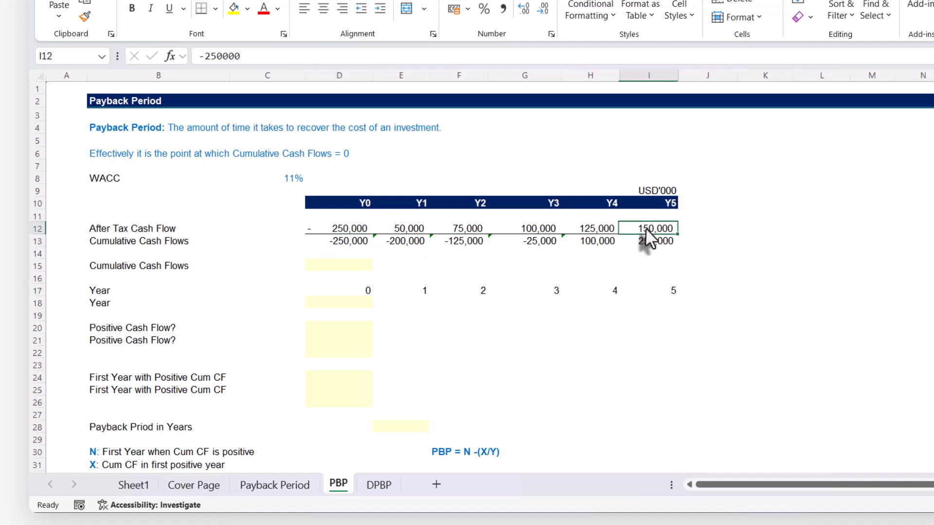
pyautogui.click(339, 244)
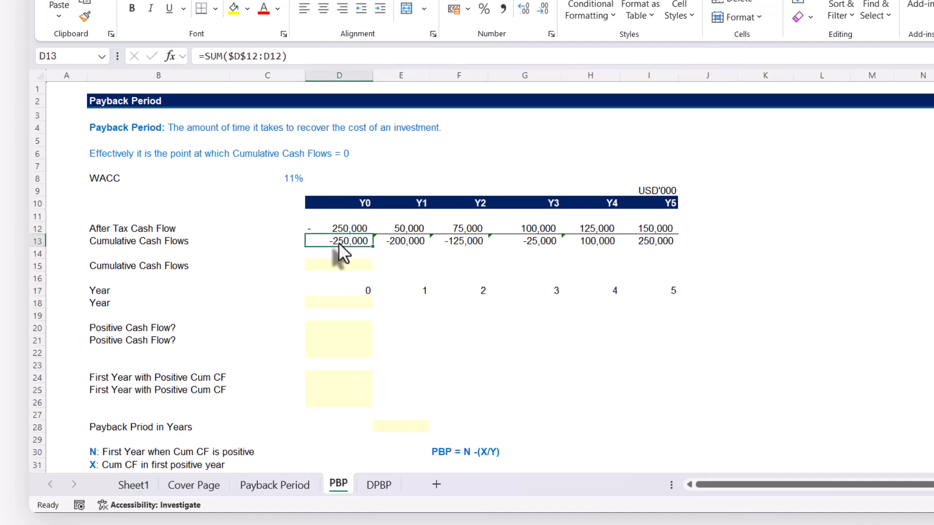
pyautogui.click(392, 240)
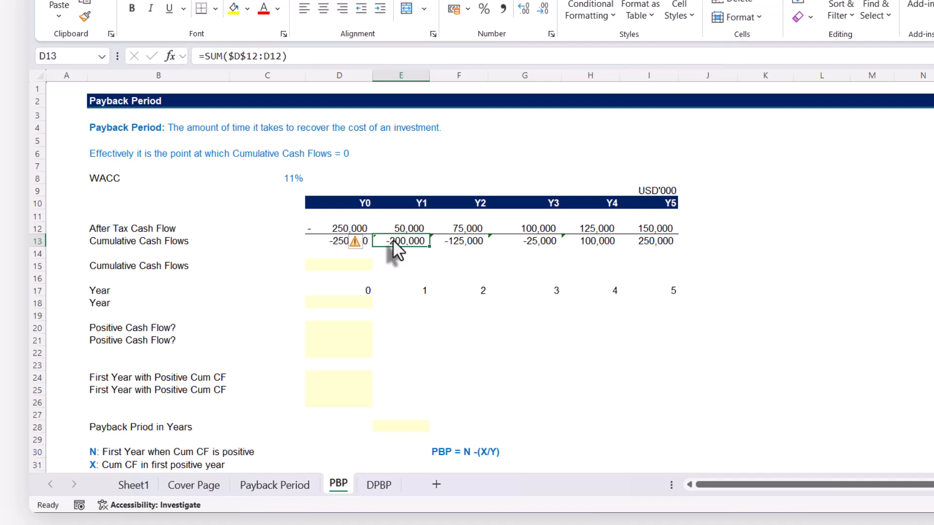
pyautogui.doubleClick(393, 239)
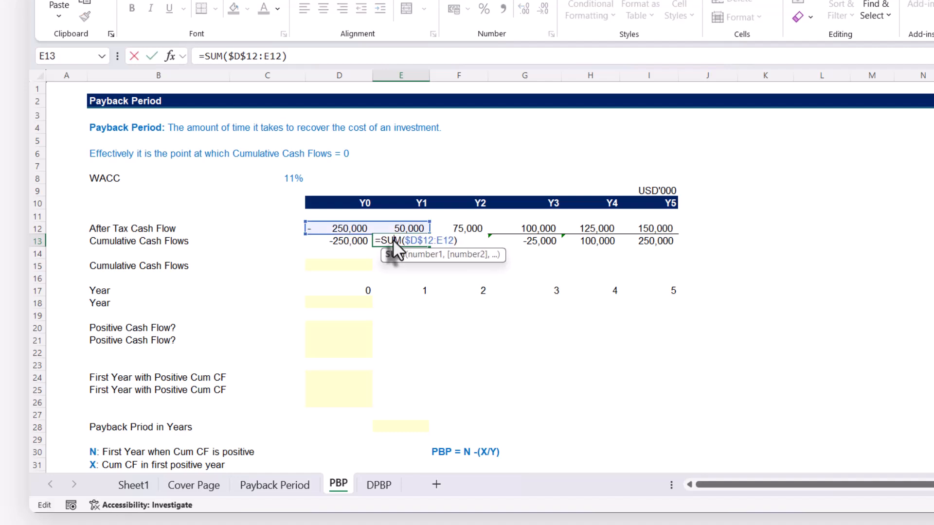
pyautogui.press('Escape')
pyautogui.click(471, 241)
pyautogui.doubleClick(472, 241)
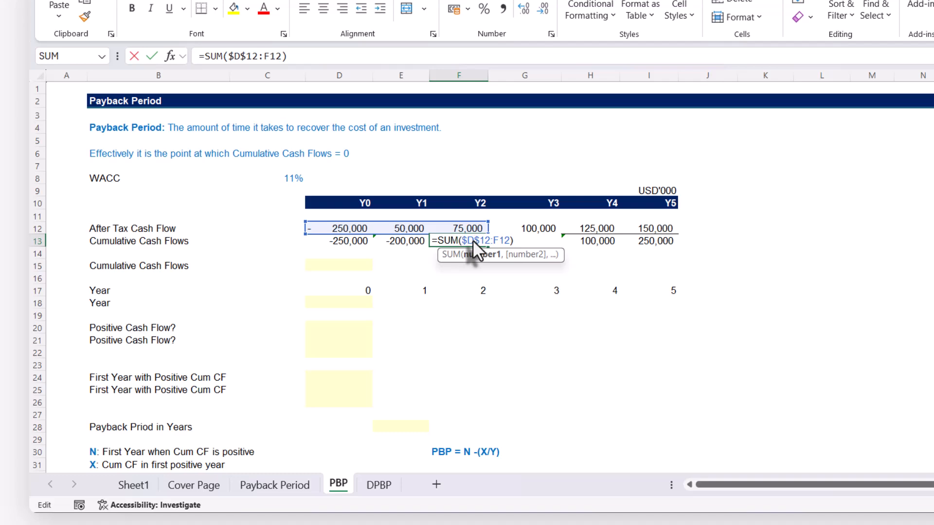
pyautogui.press('Escape')
pyautogui.click(538, 240)
pyautogui.click(477, 266)
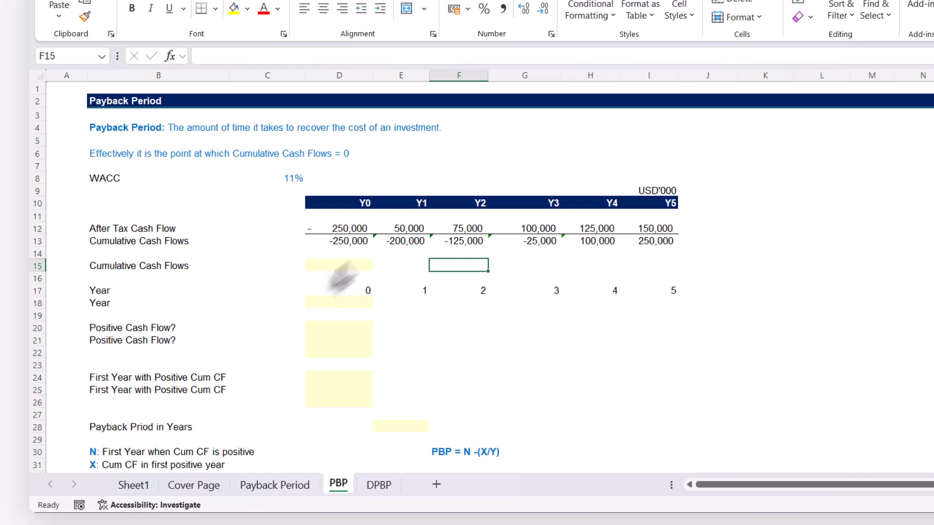
pyautogui.click(343, 243)
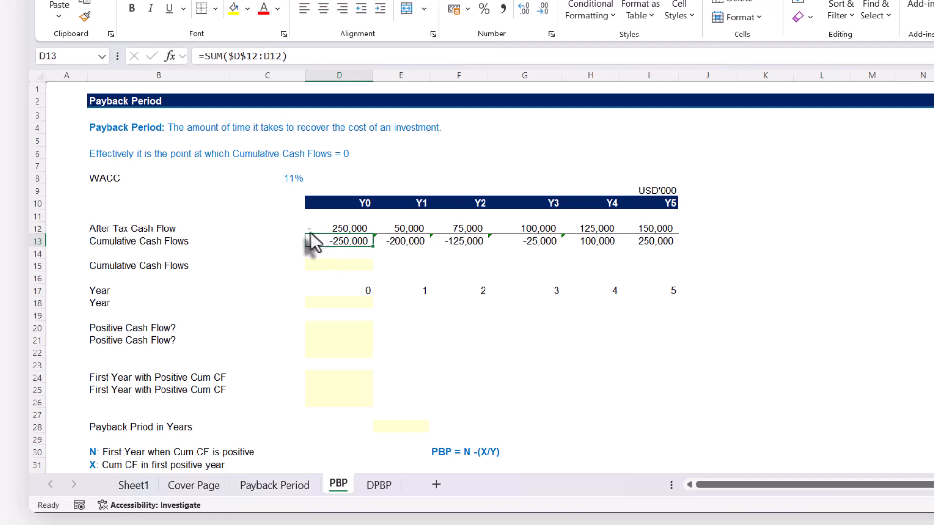
# Calculate all cumulative cash flows from D15 with the single dynamic array formula =SCAN(0,D12:I12,SUM)
pyautogui.click(337, 265)
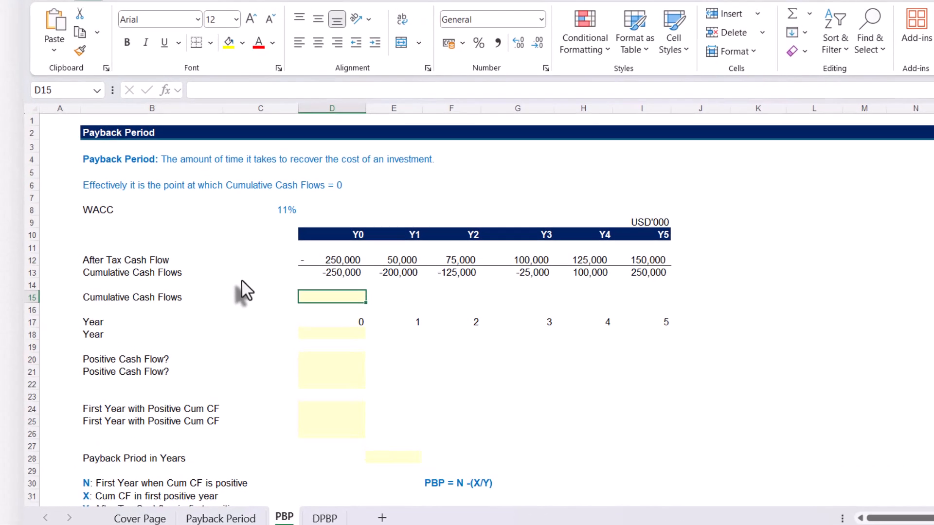
pyautogui.write('=sc')
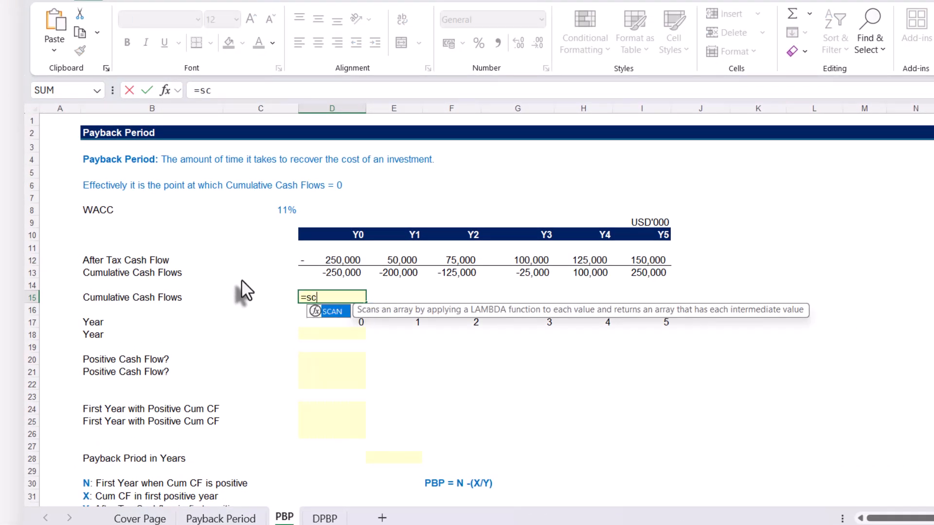
pyautogui.press('Tab')
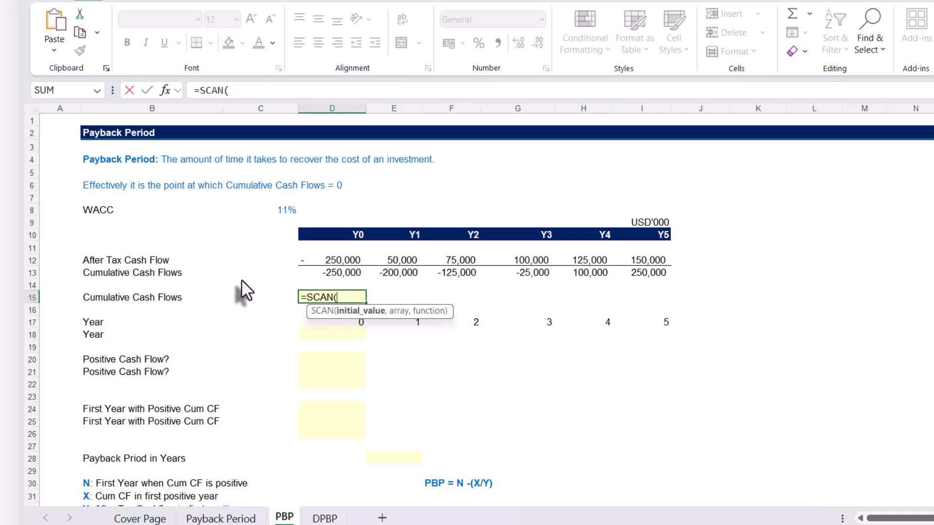
pyautogui.write('0,')
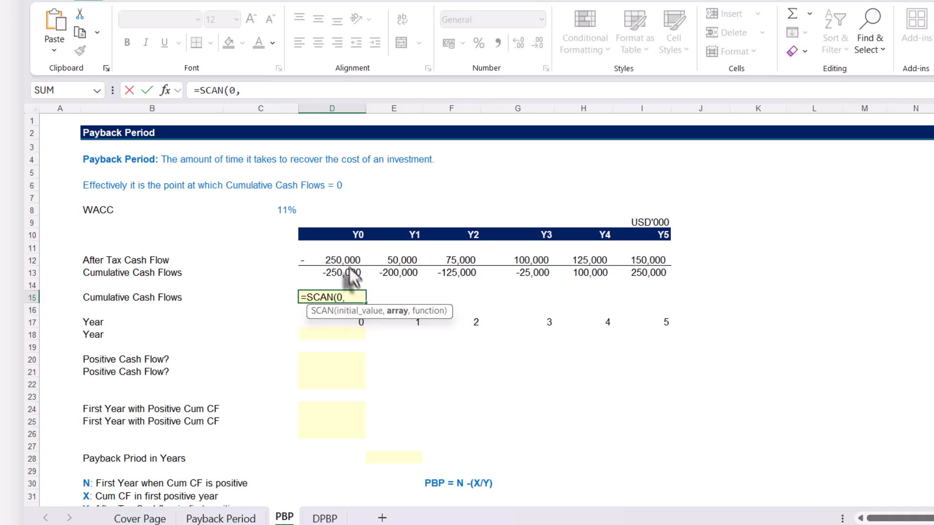
pyautogui.moveTo(342, 265); pyautogui.dragTo(629, 261)
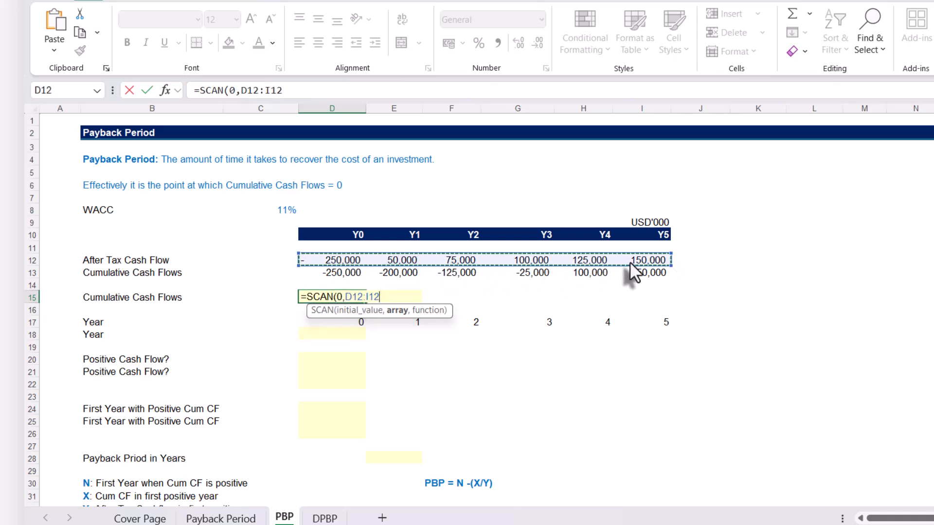
pyautogui.write(',')
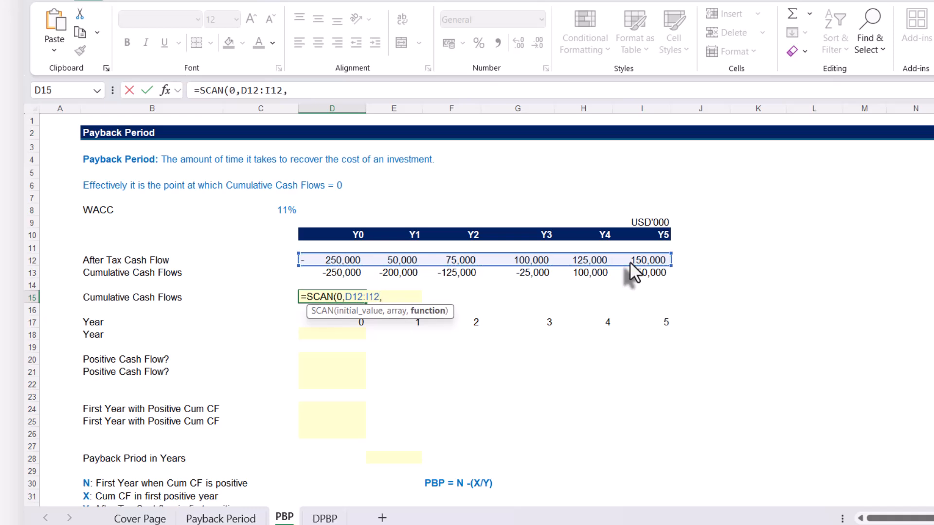
pyautogui.write('SUM)')
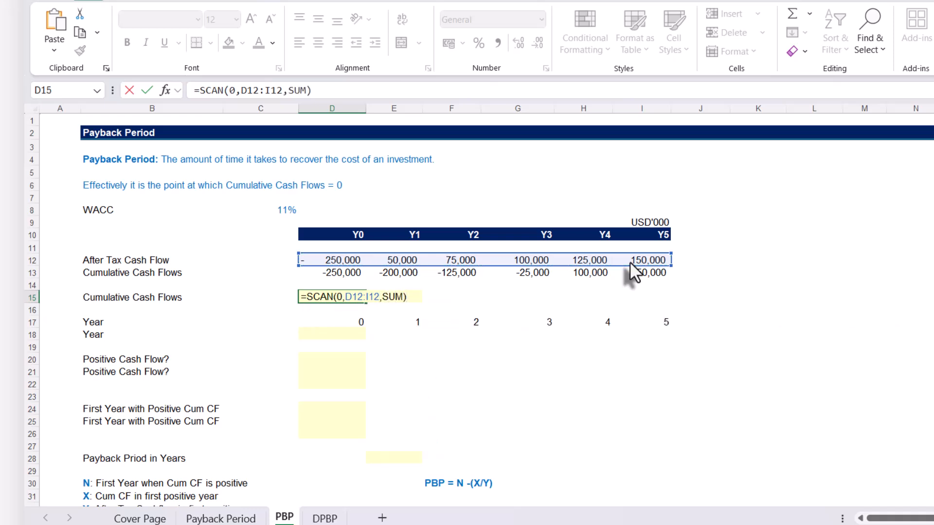
pyautogui.press('Return')
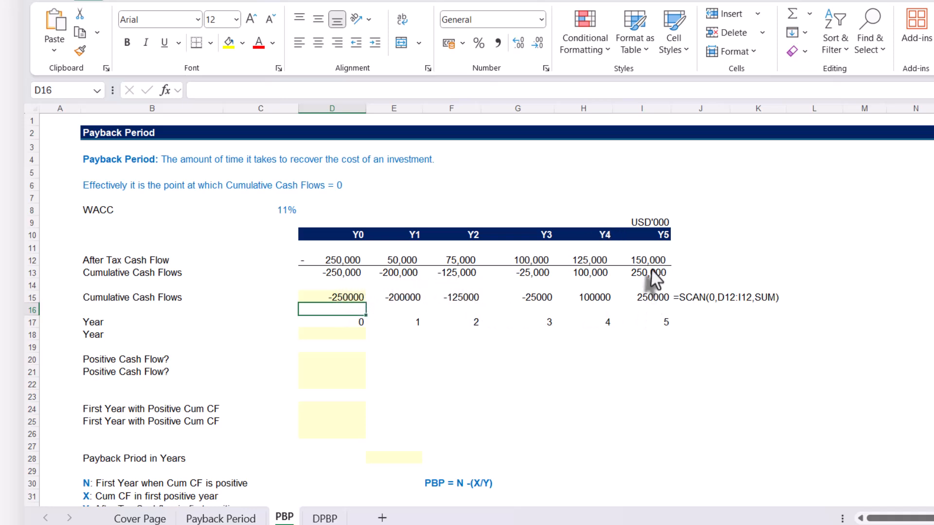
# Compare the SUM formula in D13 with the SCAN formula and its array argument in D15, and check the first Year entry in D17
pyautogui.doubleClick(341, 273)
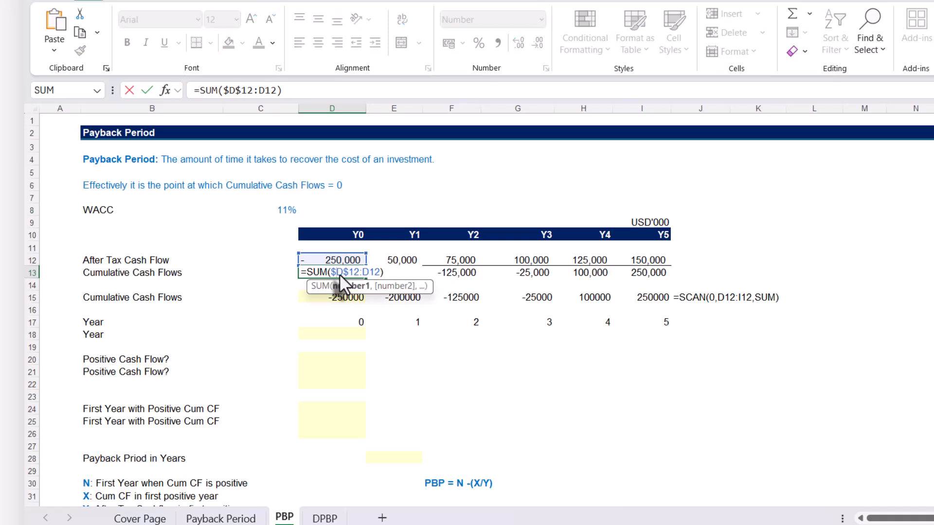
pyautogui.press('Escape')
pyautogui.click(331, 299)
pyautogui.doubleClick(330, 296)
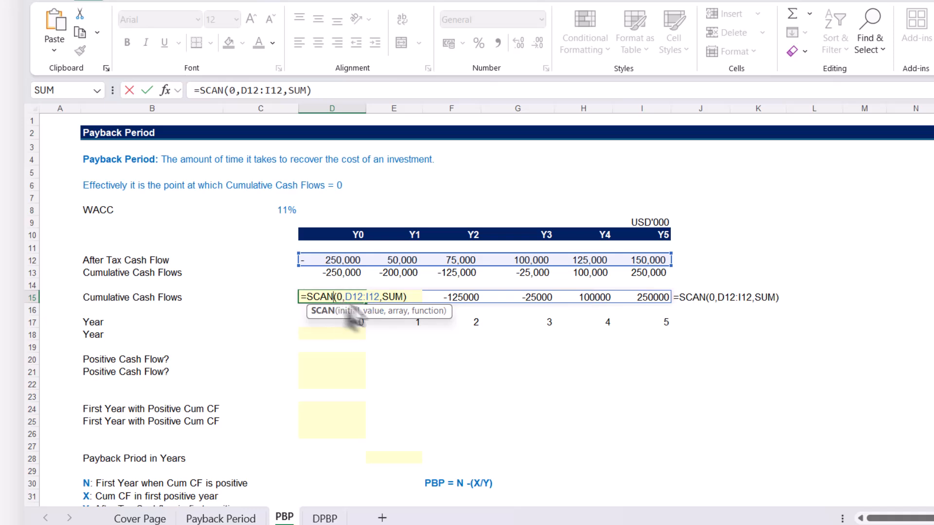
pyautogui.click(397, 311)
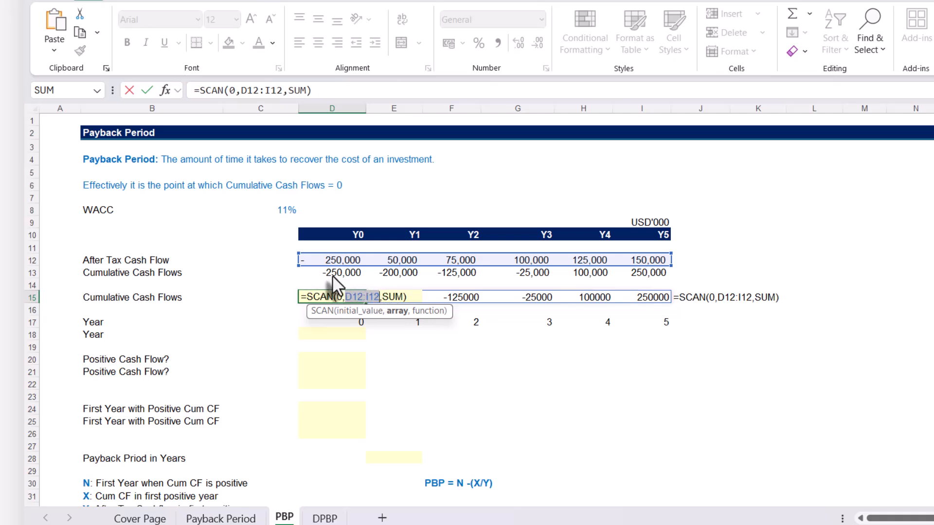
pyautogui.hotkey('ctrl', 'Return')
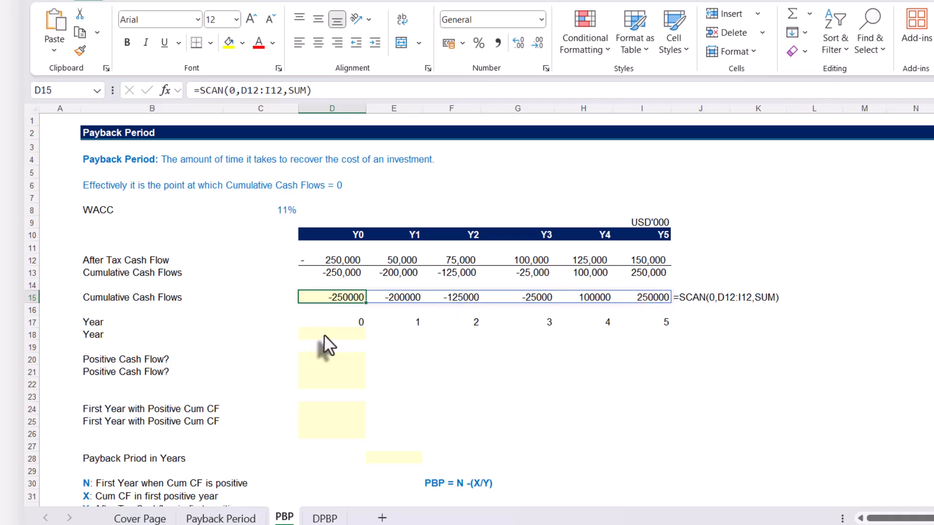
pyautogui.click(336, 323)
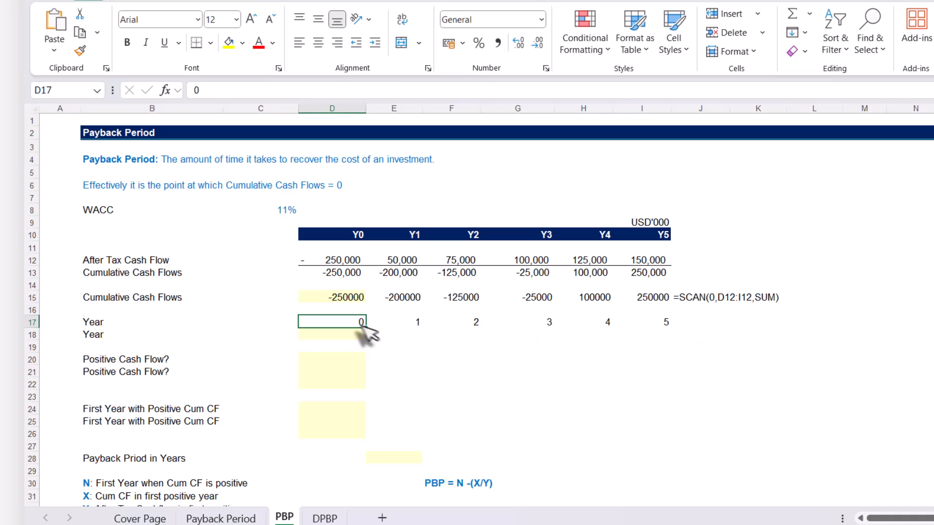
# Examine how the Year formulas in E17, F17 and I17 build on the preceding cell, leaving them as they are
pyautogui.doubleClick(386, 323)
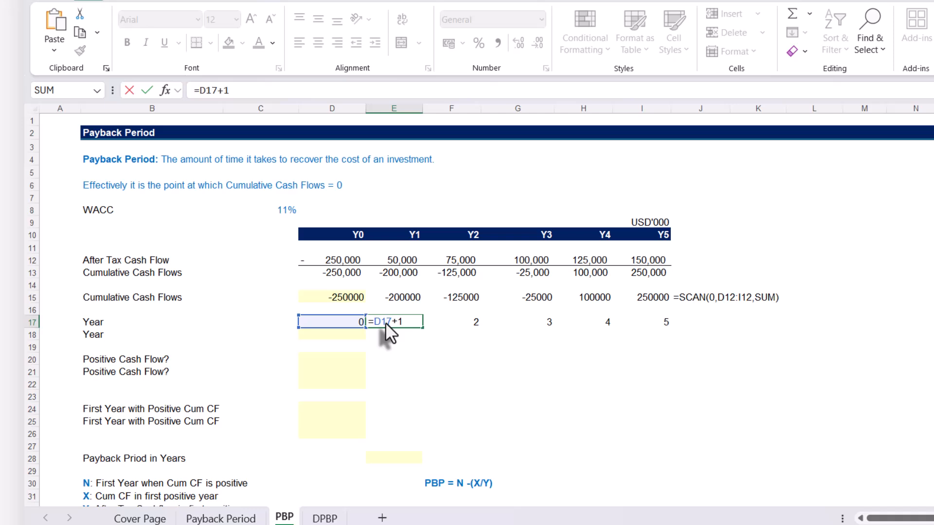
pyautogui.hotkey('ctrl', 'Return')
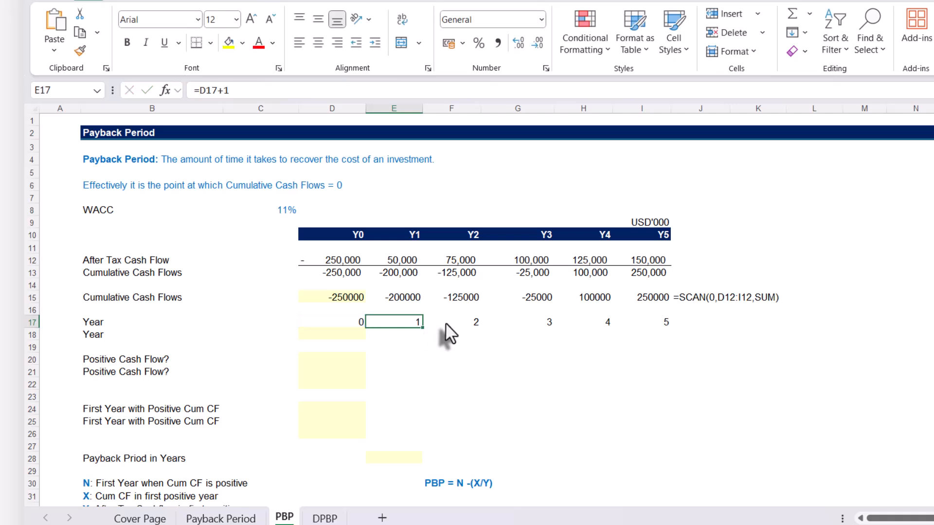
pyautogui.click(446, 324)
pyautogui.press('F2')
pyautogui.press('Escape')
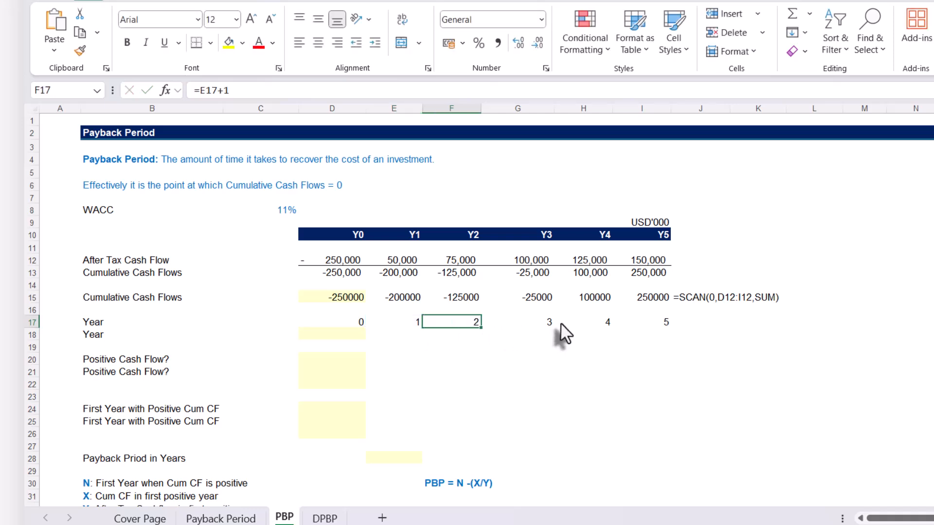
pyautogui.click(676, 326)
pyautogui.click(663, 327)
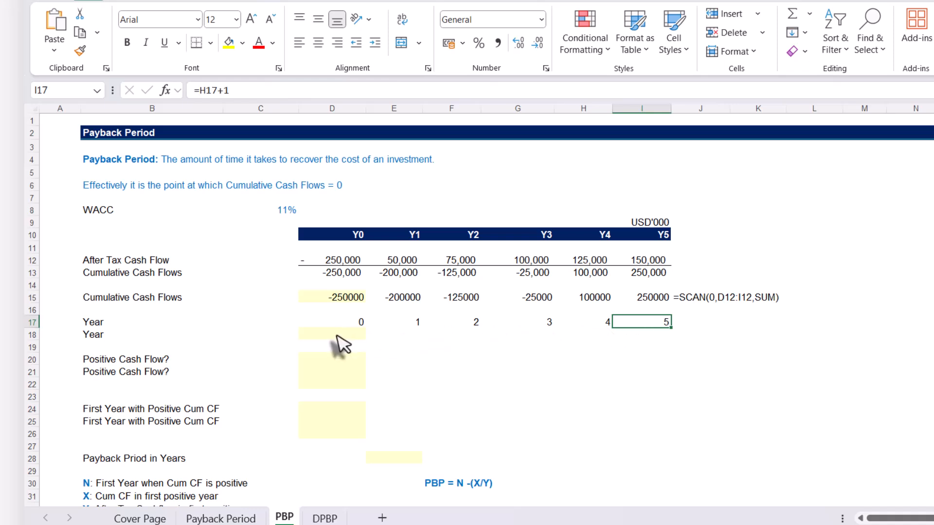
# Generate the whole Year row from D18 with the single dynamic array formula =SEQUENCE(1,COUNT(D12:I12),0,1)
pyautogui.click(337, 334)
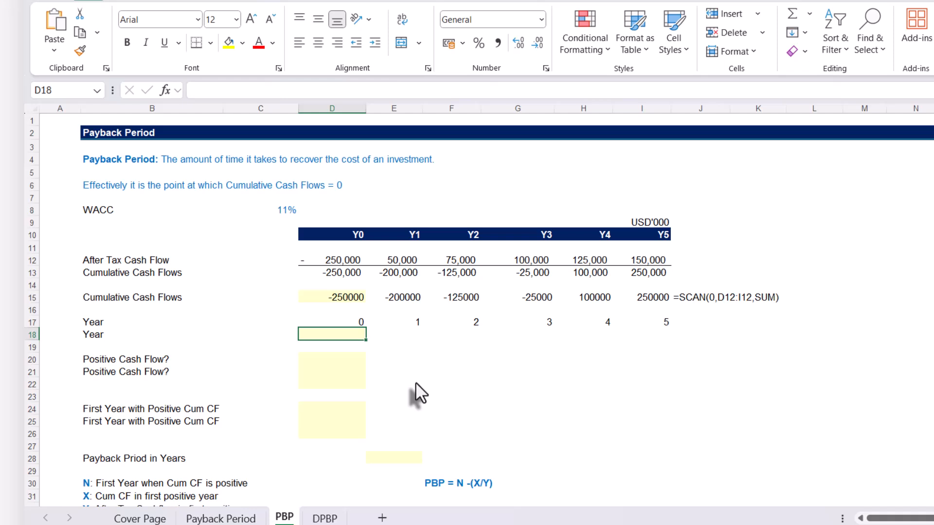
pyautogui.write('=s')
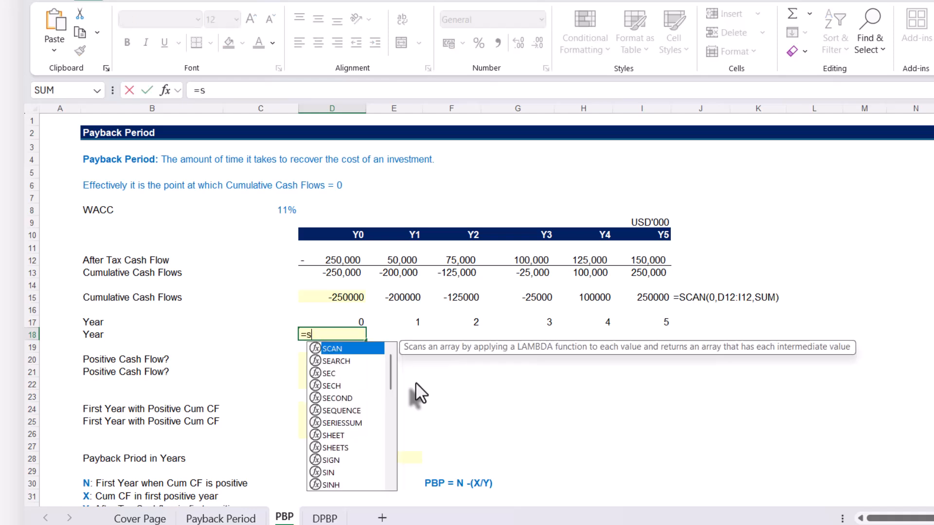
pyautogui.write('eq')
pyautogui.press('Tab')
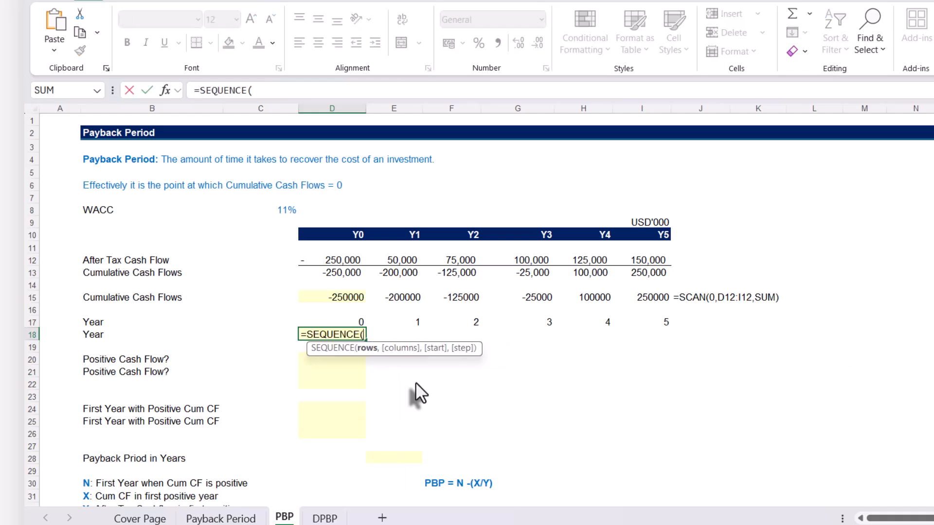
pyautogui.write('1,')
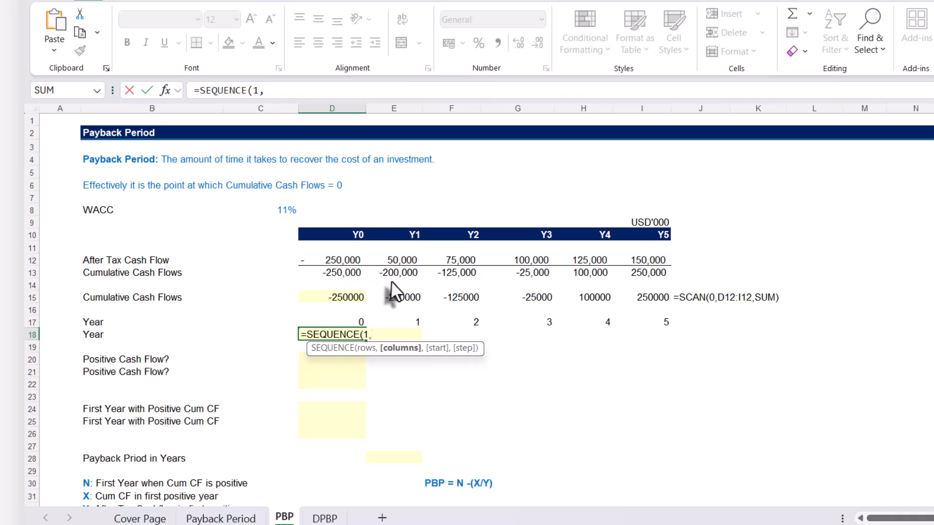
pyautogui.write('count')
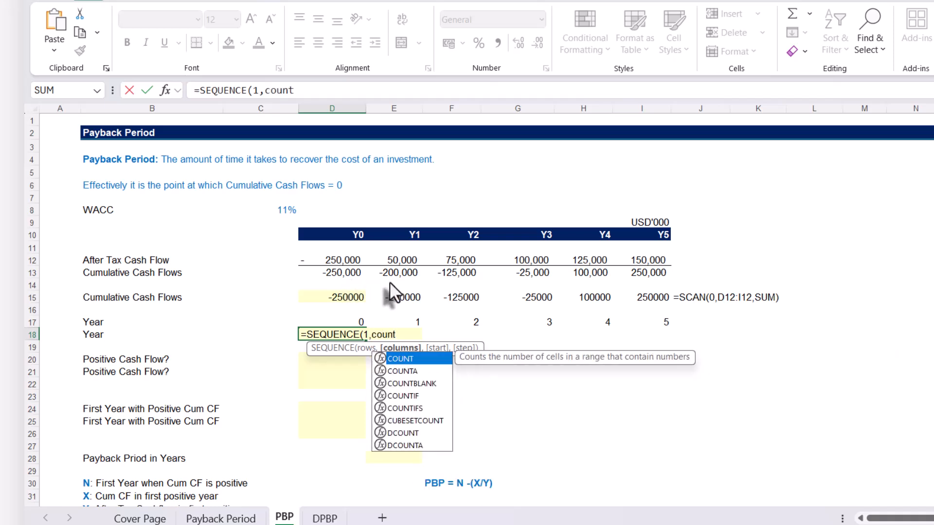
pyautogui.press('Tab')
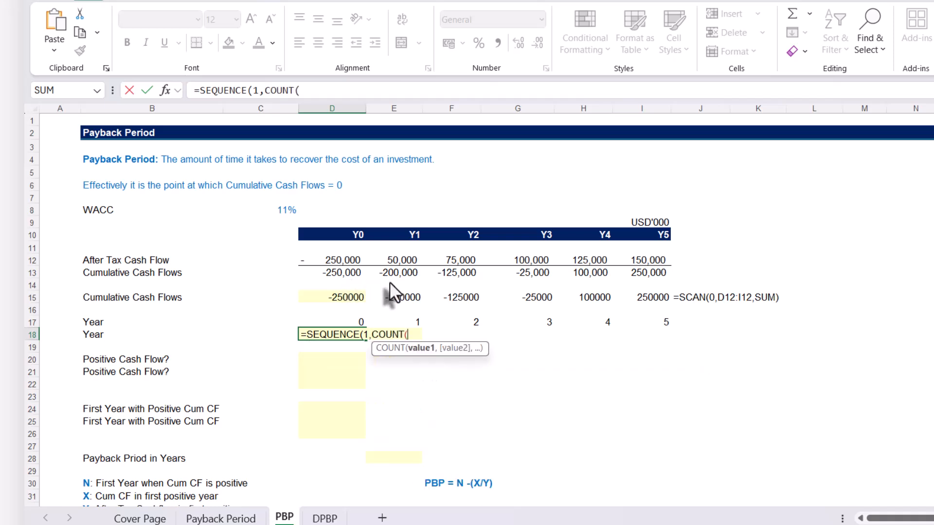
pyautogui.moveTo(327, 265); pyautogui.dragTo(631, 261)
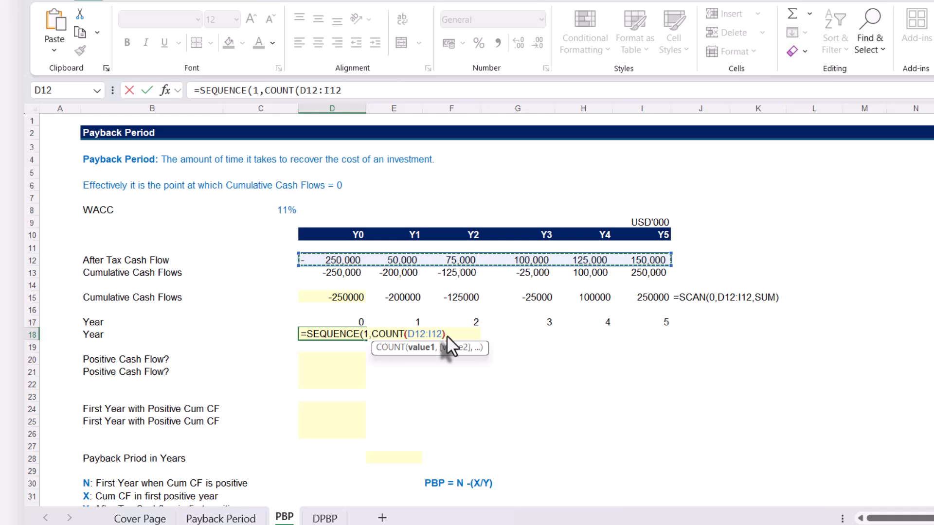
pyautogui.write(')')
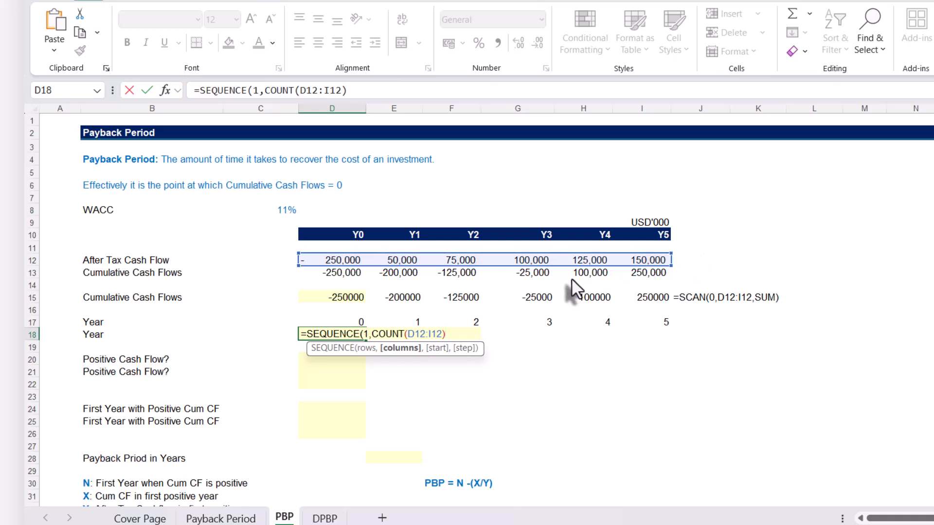
pyautogui.write(',0')
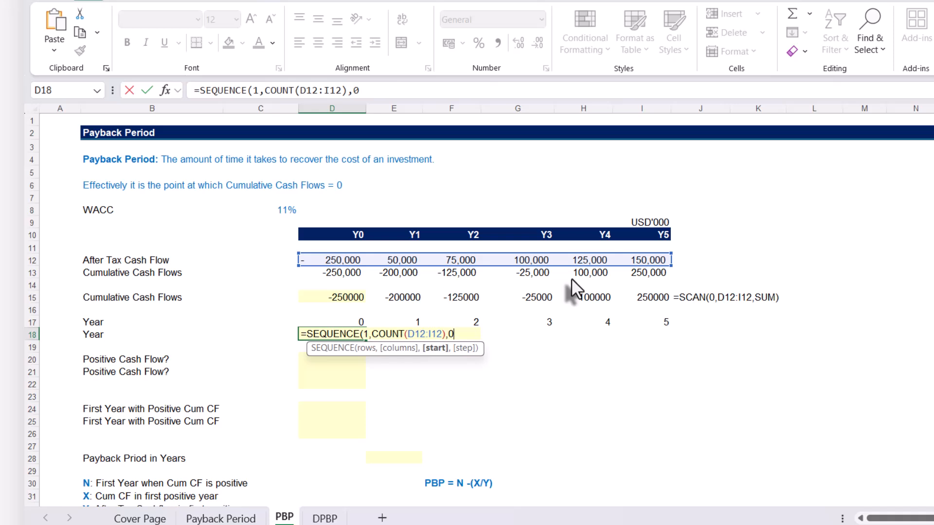
pyautogui.write(',1)')
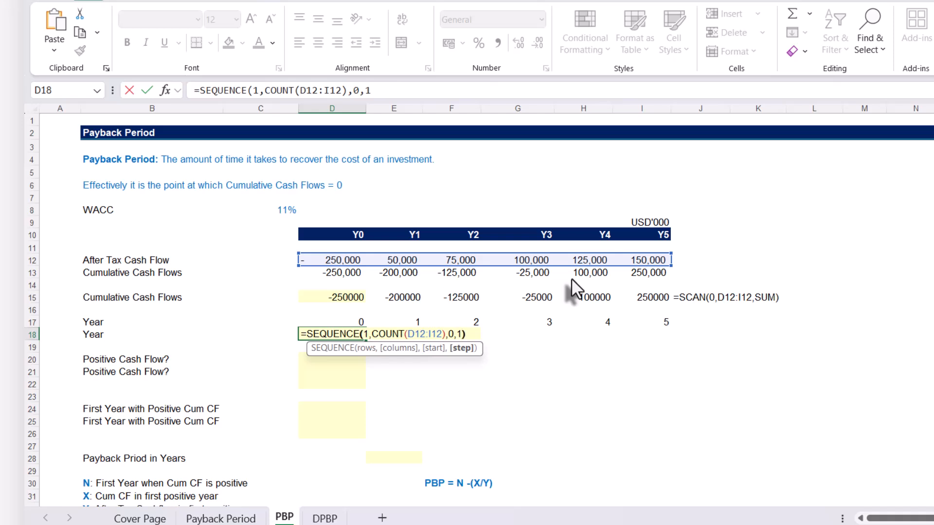
pyautogui.press('Return')
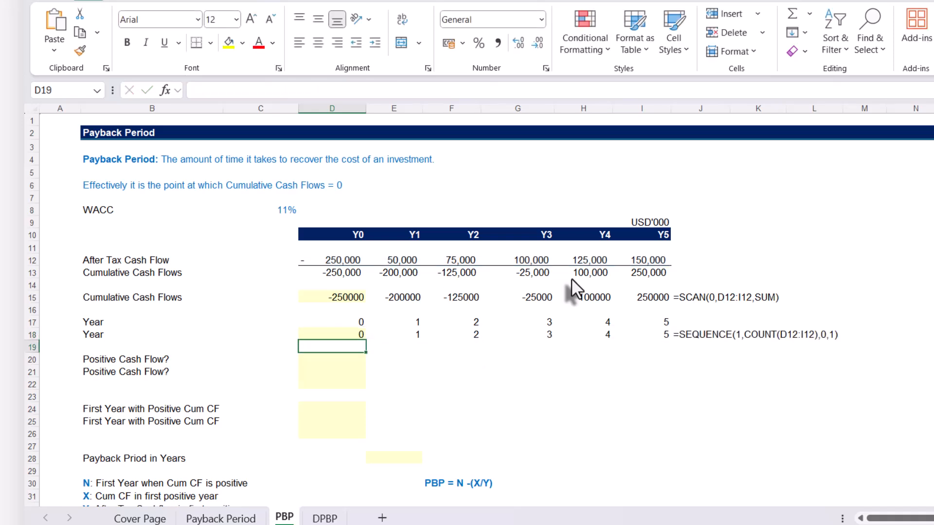
pyautogui.click(359, 336)
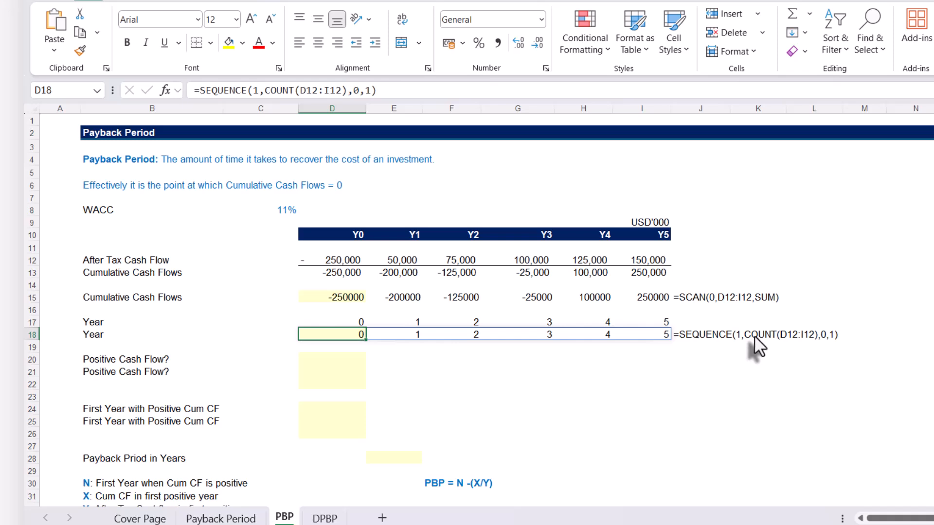
# Test whether the Y0 cumulative cash flow is positive by entering =D13>0 in D20
pyautogui.click(337, 360)
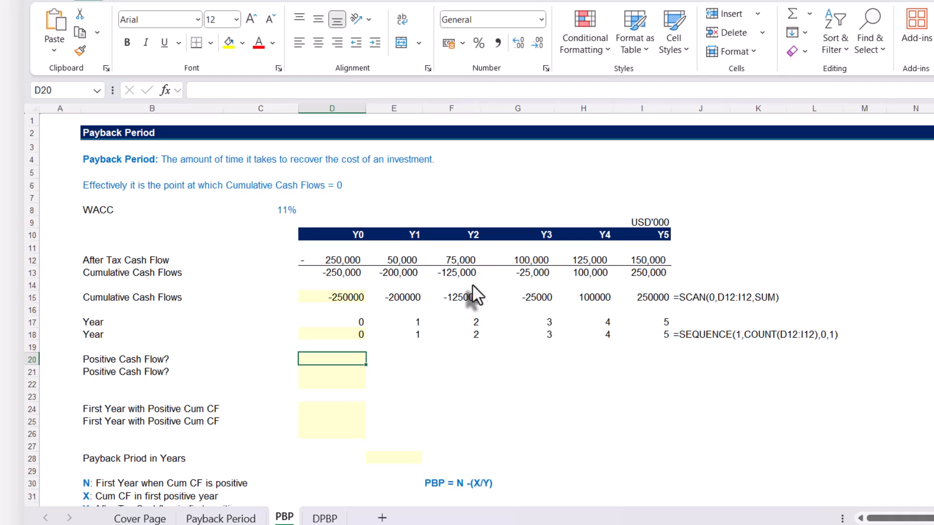
pyautogui.write('=')
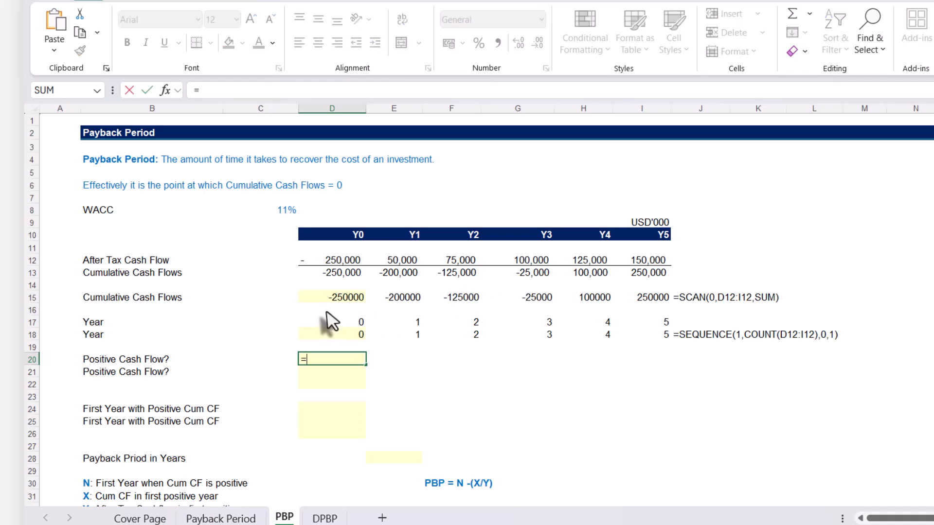
pyautogui.click(333, 274)
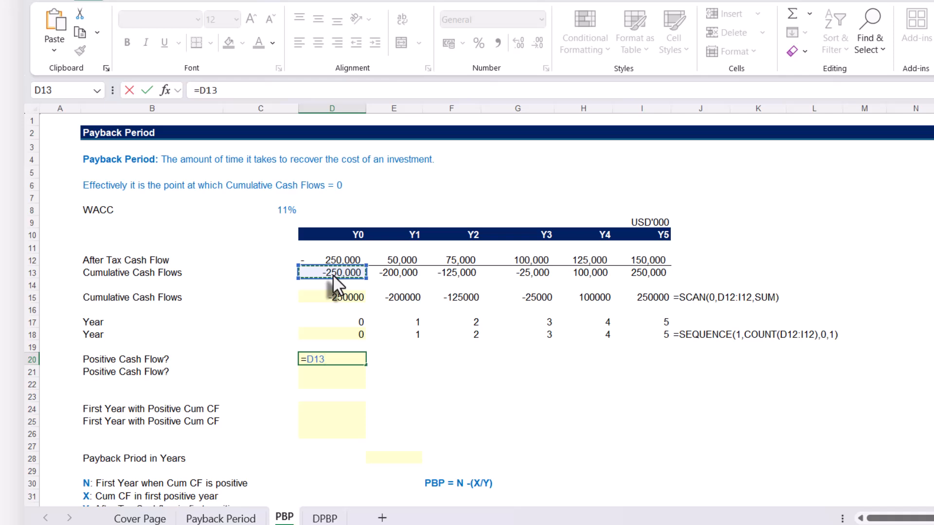
pyautogui.write('>0')
pyautogui.press('Return')
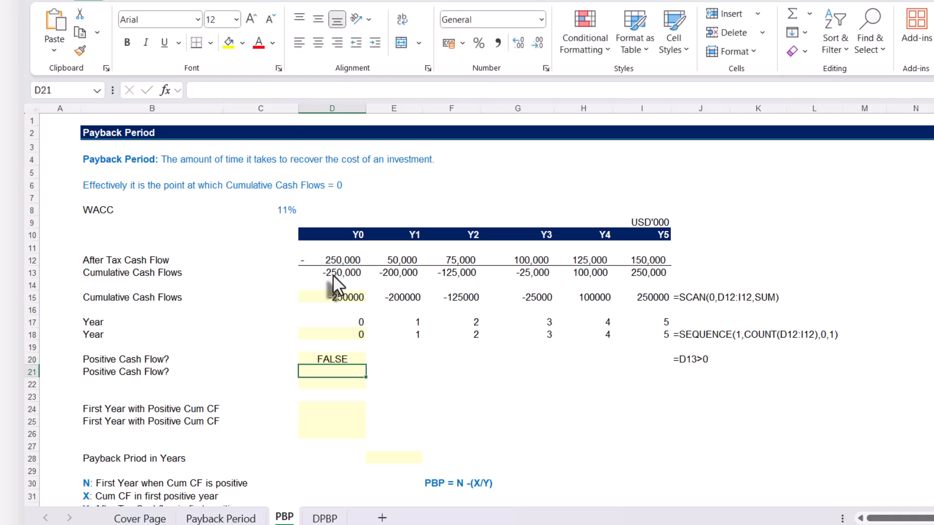
# Fill the positive cash flow test from D20 across to I20 and check the copied formula in H20
pyautogui.click(325, 358)
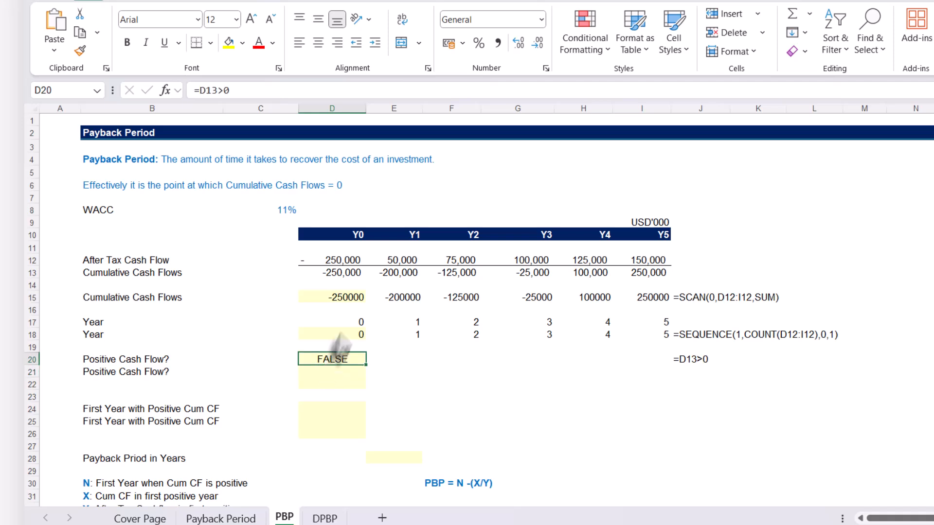
pyautogui.doubleClick(331, 359)
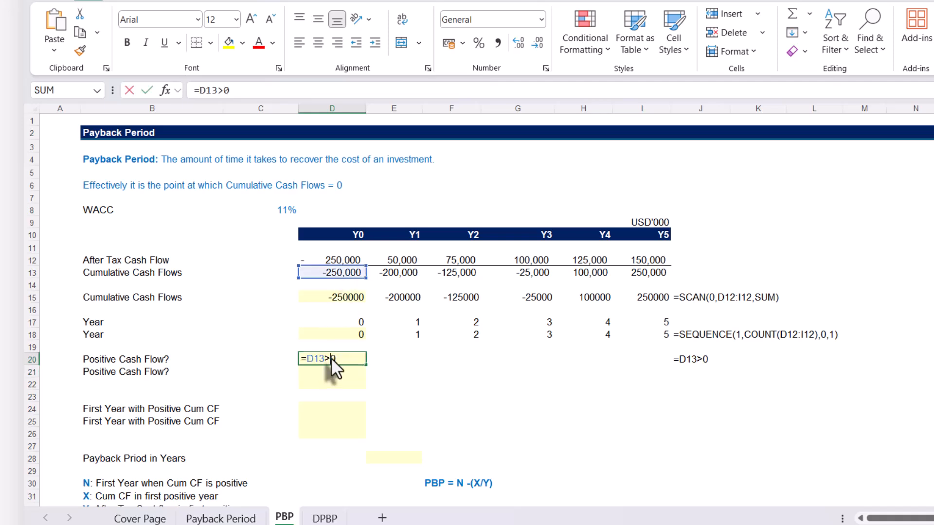
pyautogui.press('Escape')
pyautogui.moveTo(364, 365); pyautogui.dragTo(675, 374)
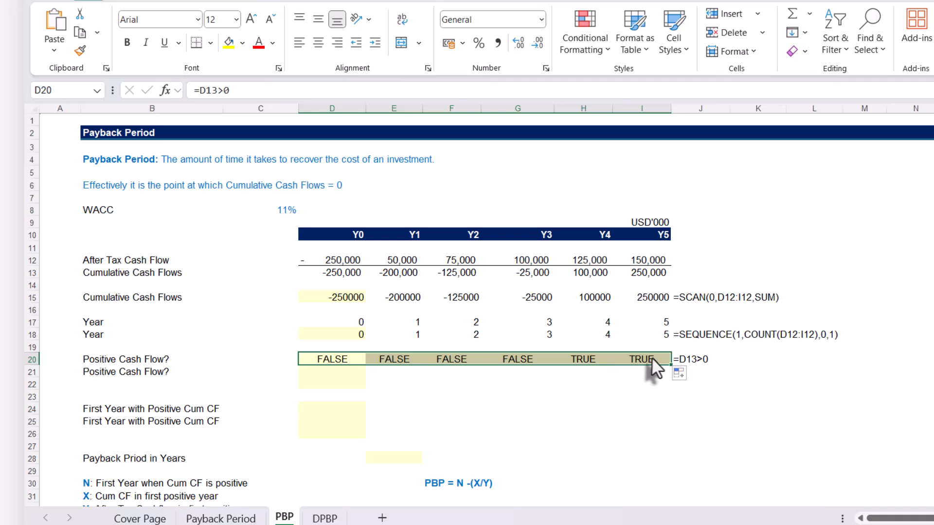
pyautogui.click(575, 360)
pyautogui.doubleClick(574, 360)
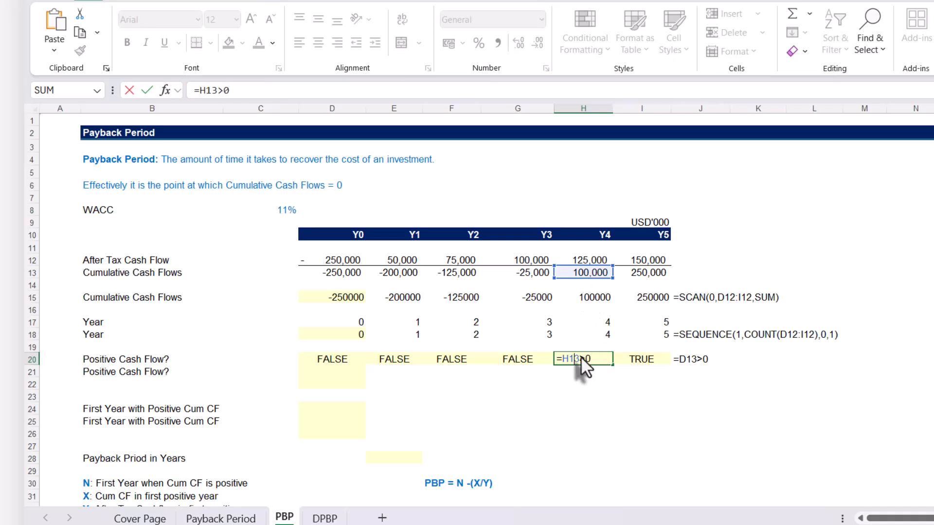
pyautogui.hotkey('ctrl', 'Return')
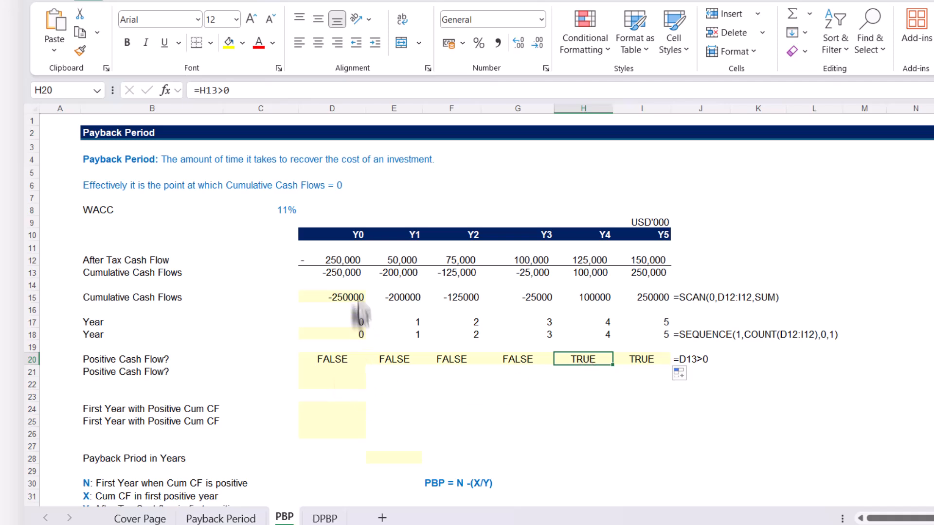
# Test all the SCAN cumulative cash flows at once by entering the spill-range formula =D15#>0 in D21
pyautogui.click(334, 296)
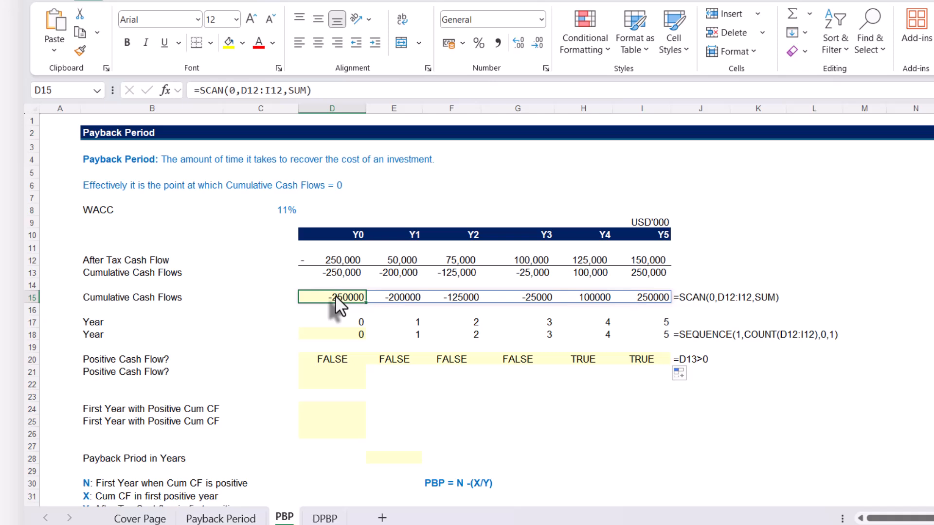
pyautogui.click(345, 373)
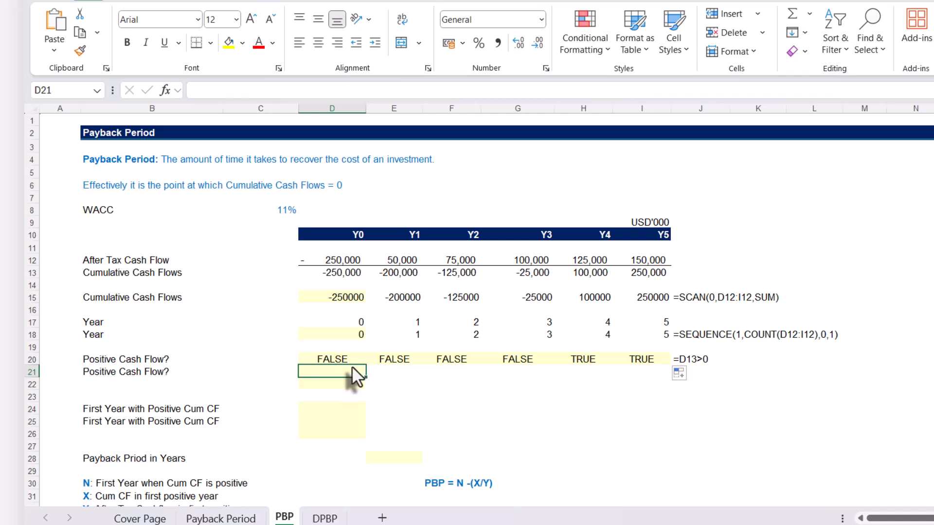
pyautogui.write('=')
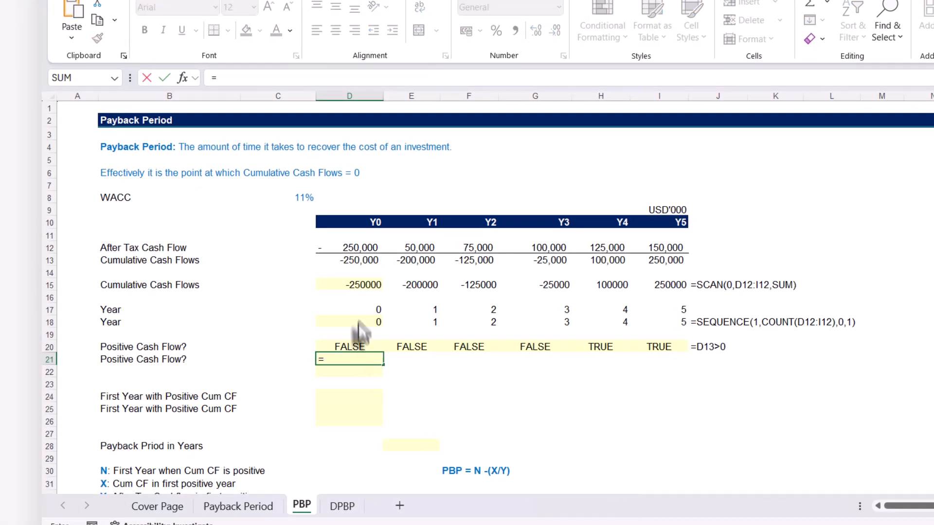
pyautogui.click(348, 284)
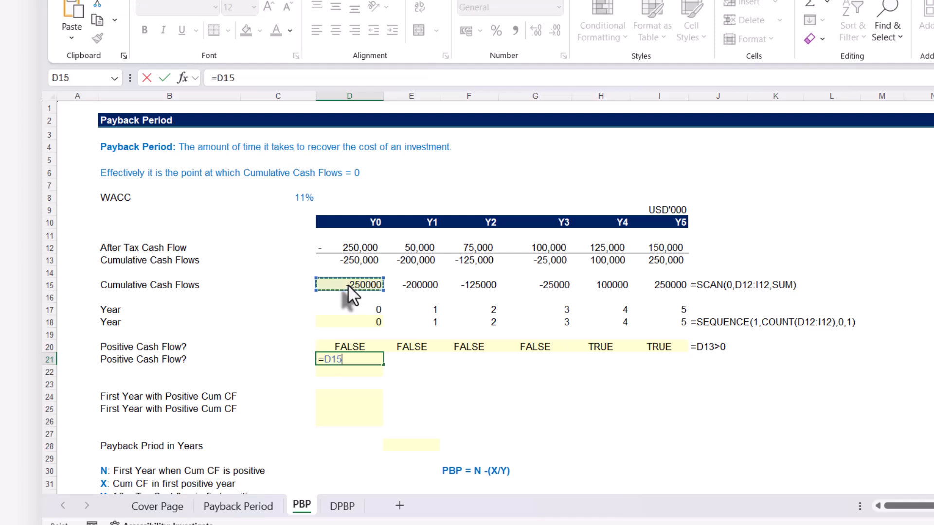
pyautogui.write('#')
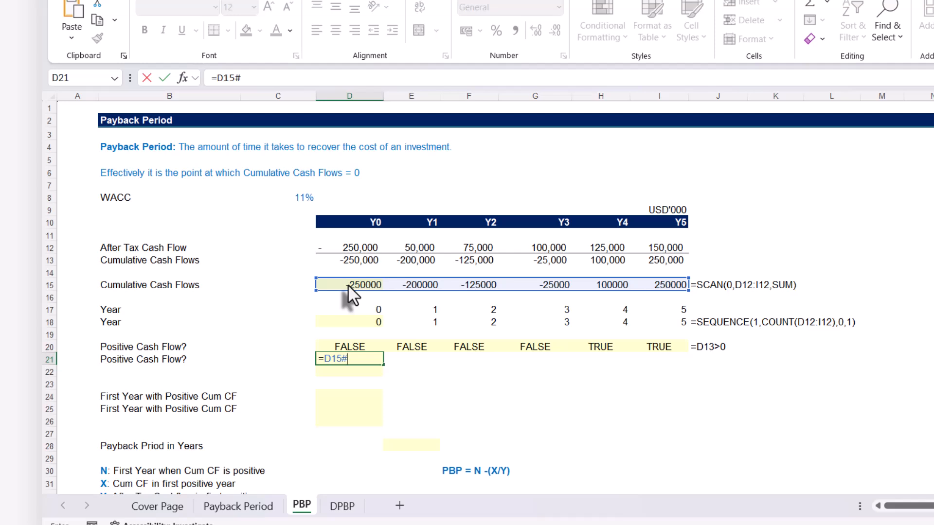
pyautogui.write('>0')
pyautogui.press('Return')
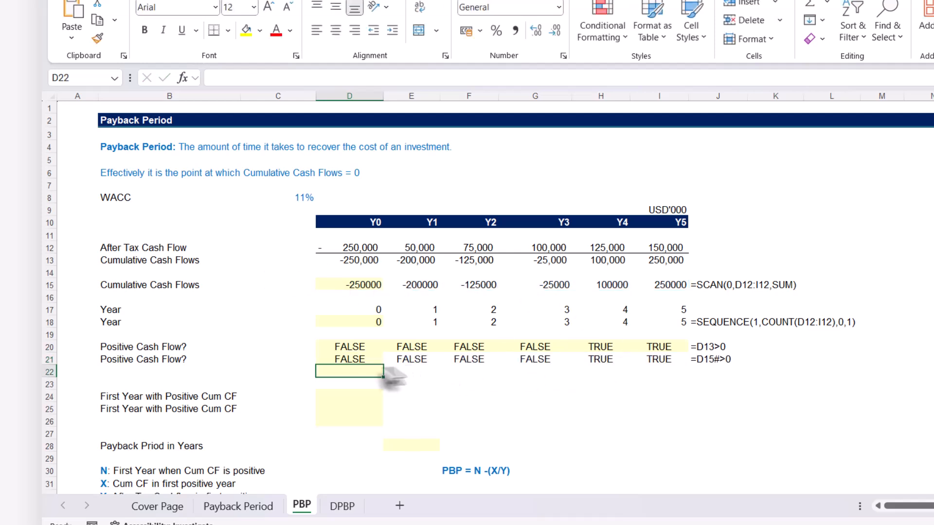
# Review the spilled positive cash flow test in D21 and the SCAN formula in D15 that it refers to
pyautogui.click(353, 360)
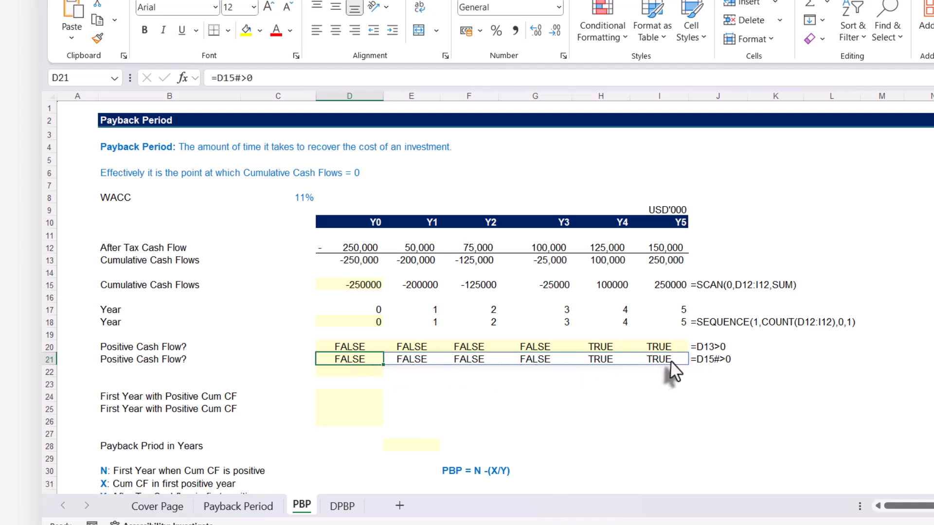
pyautogui.click(371, 372)
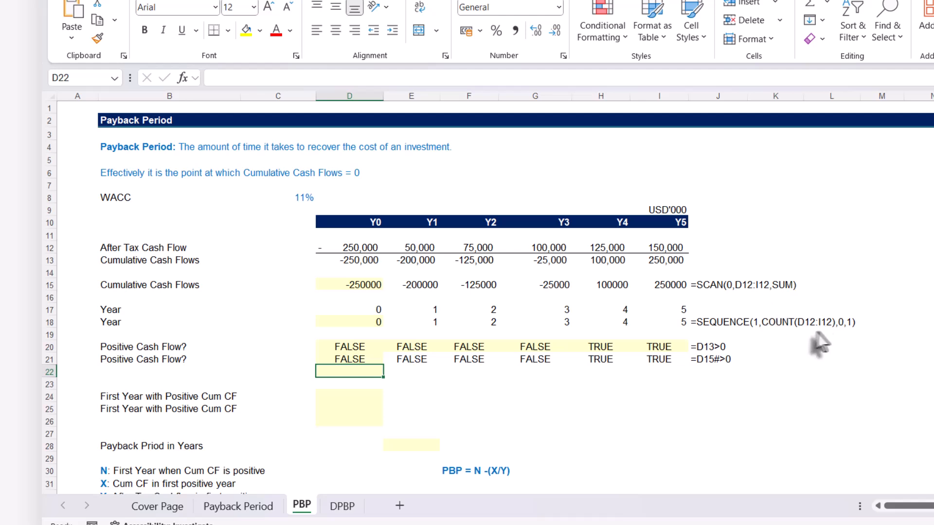
pyautogui.click(362, 361)
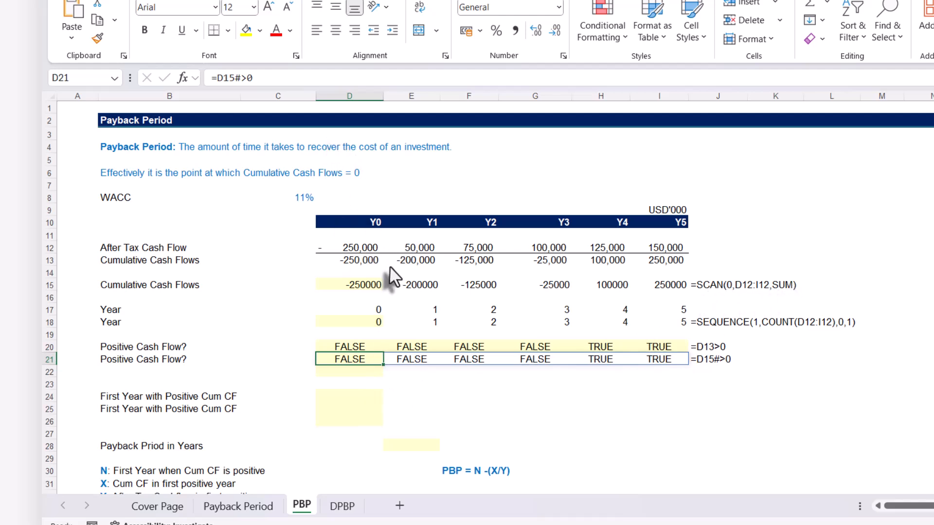
pyautogui.click(367, 289)
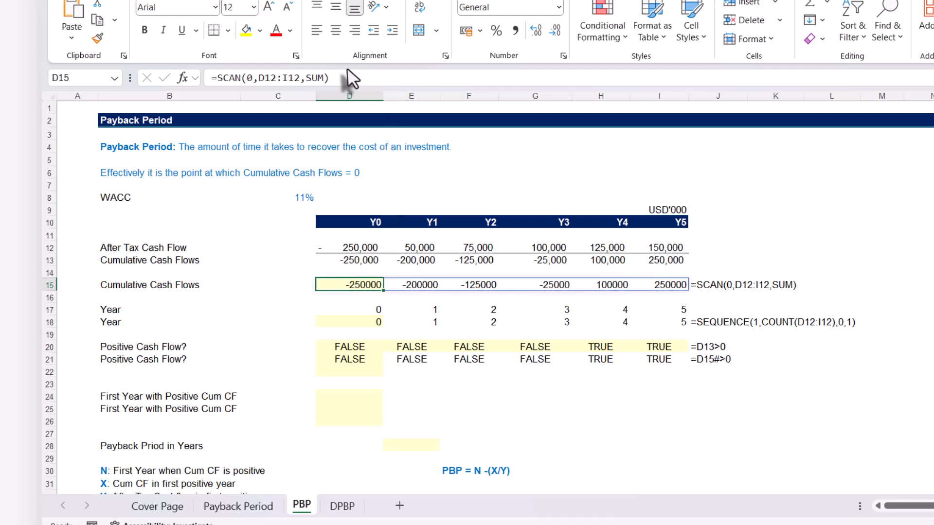
# Test the cumulative cash flows directly by reusing D15's SCAN expression in D22 as =SCAN(0,D12:I12,SUM)>0
pyautogui.doubleClick(317, 78)
pyautogui.moveTo(331, 78); pyautogui.dragTo(212, 78)
pyautogui.hotkey('ctrl', 'c')
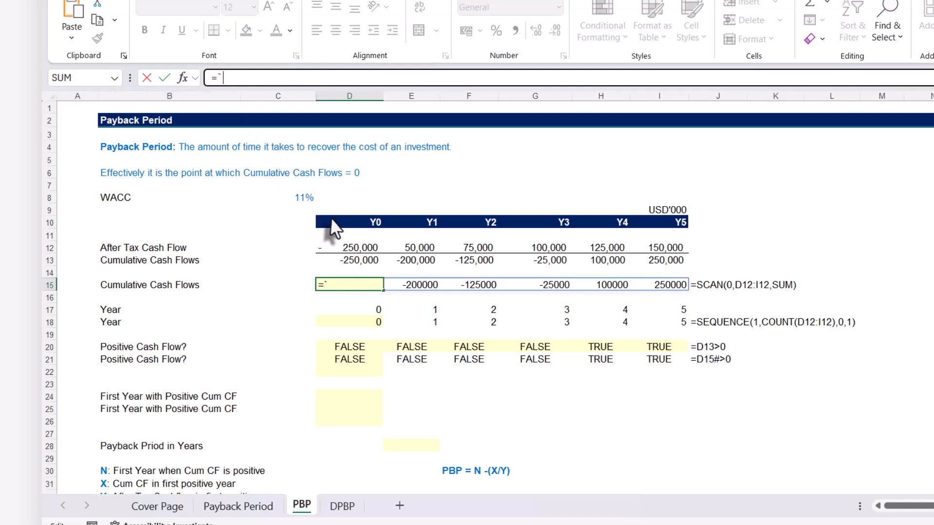
pyautogui.press('Escape')
pyautogui.click(348, 371)
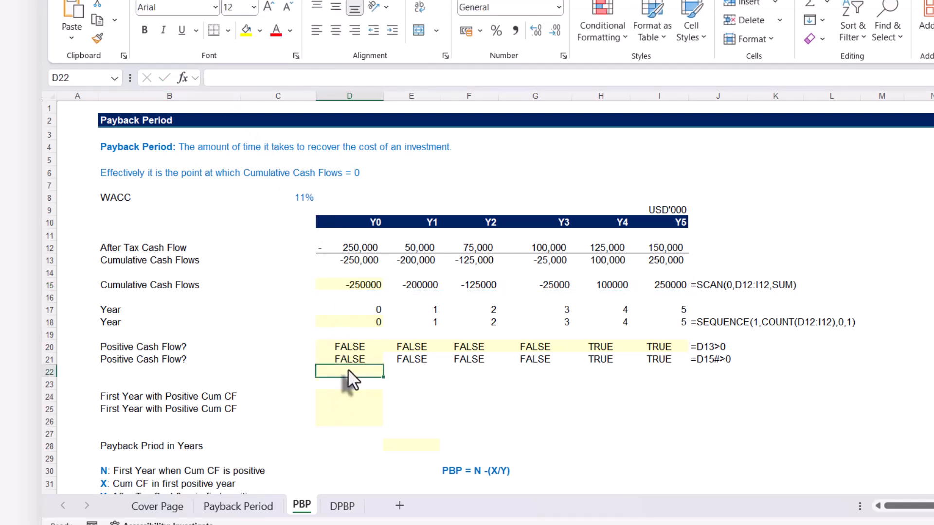
pyautogui.write('=')
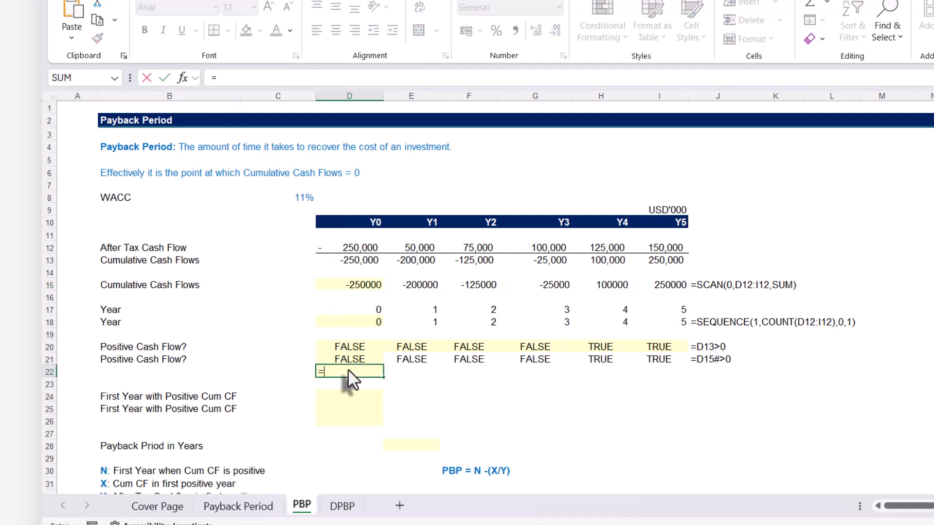
pyautogui.hotkey('ctrl', 'v')
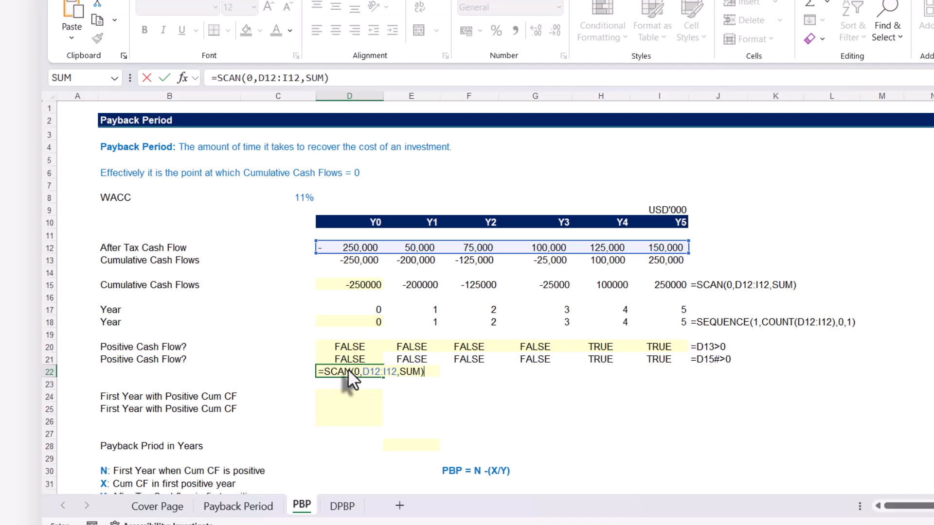
pyautogui.write('>0')
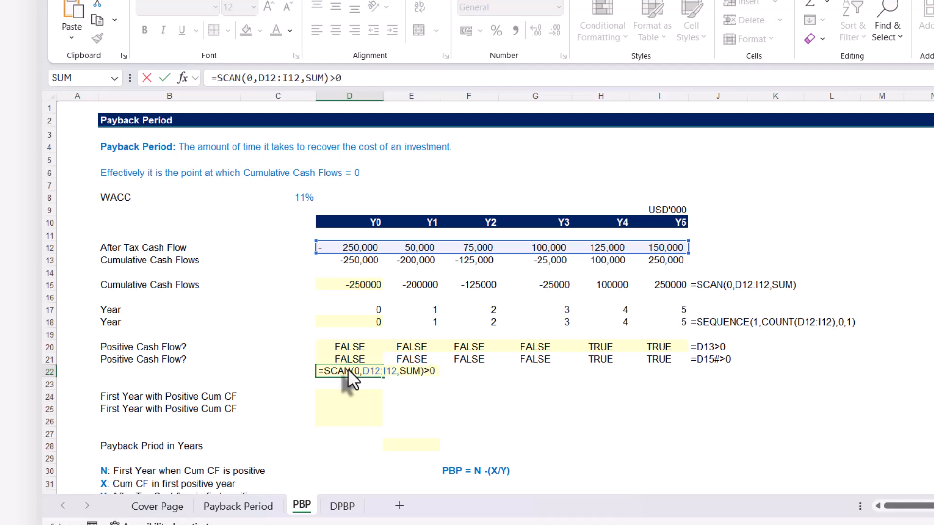
pyautogui.press('Return')
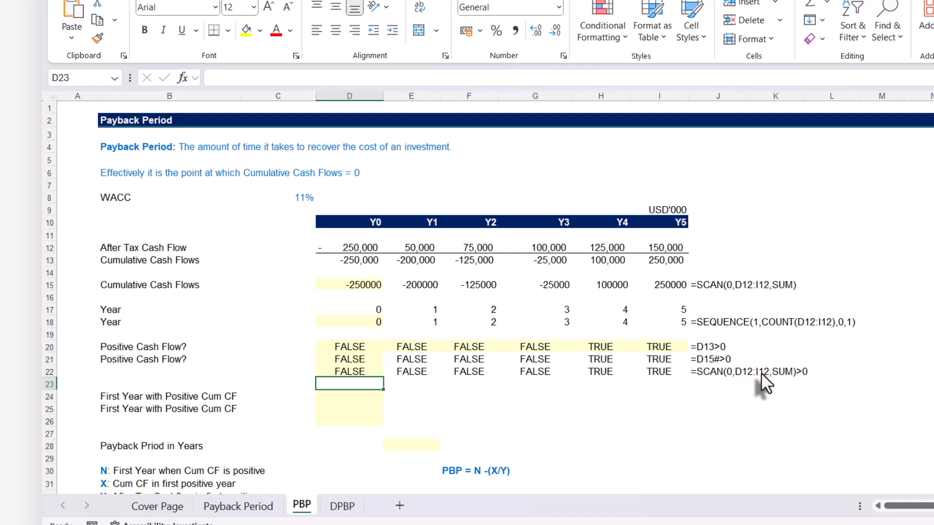
# Find the position of the first positive cumulative cash flow by entering =MATCH(TRUE,D22#,0) in D24
pyautogui.click(347, 399)
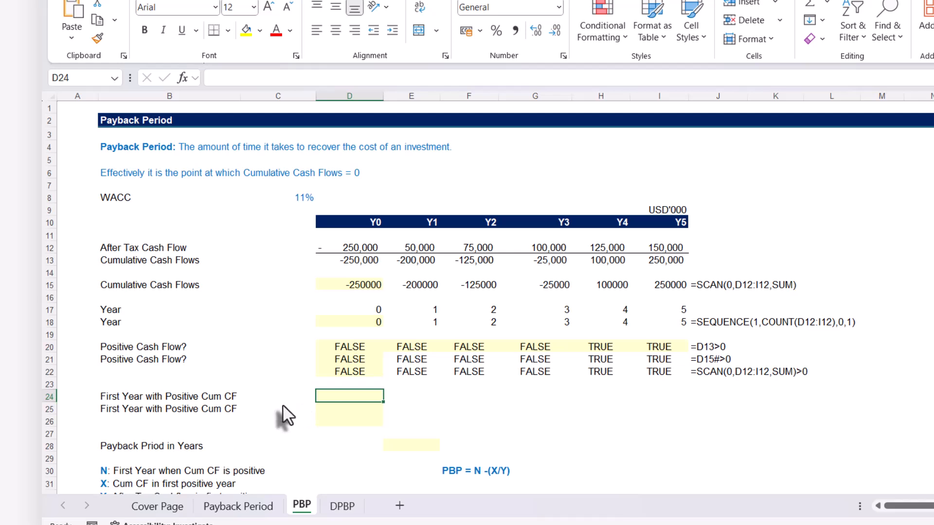
pyautogui.write('=')
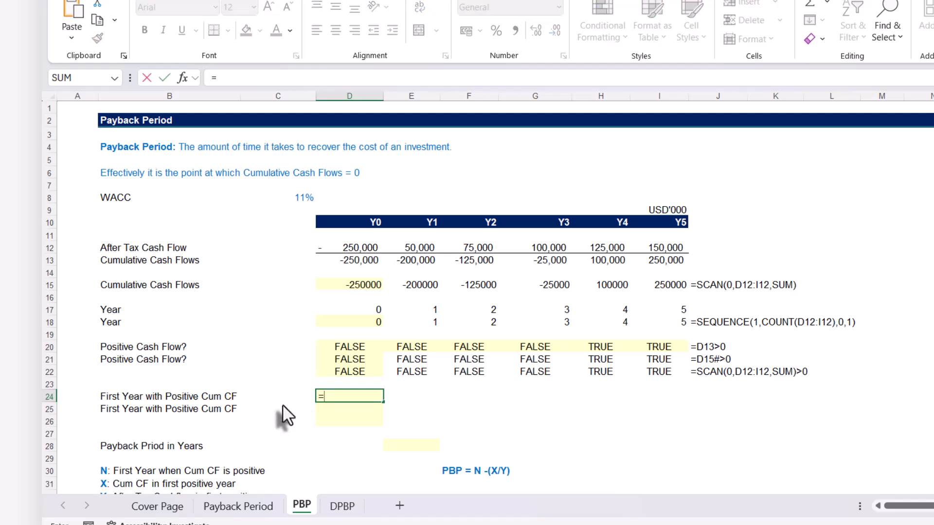
pyautogui.write('mat')
pyautogui.press('Tab')
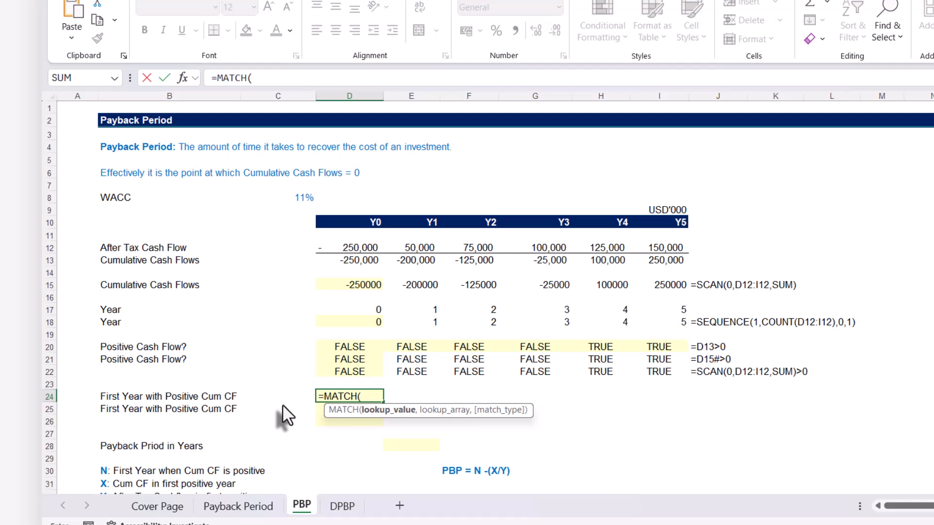
pyautogui.write('TRUE,')
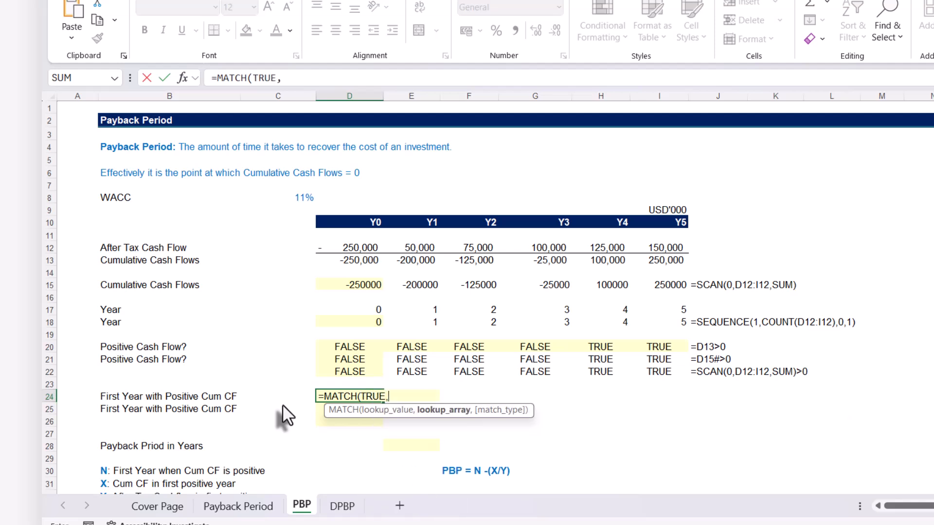
pyautogui.click(355, 371)
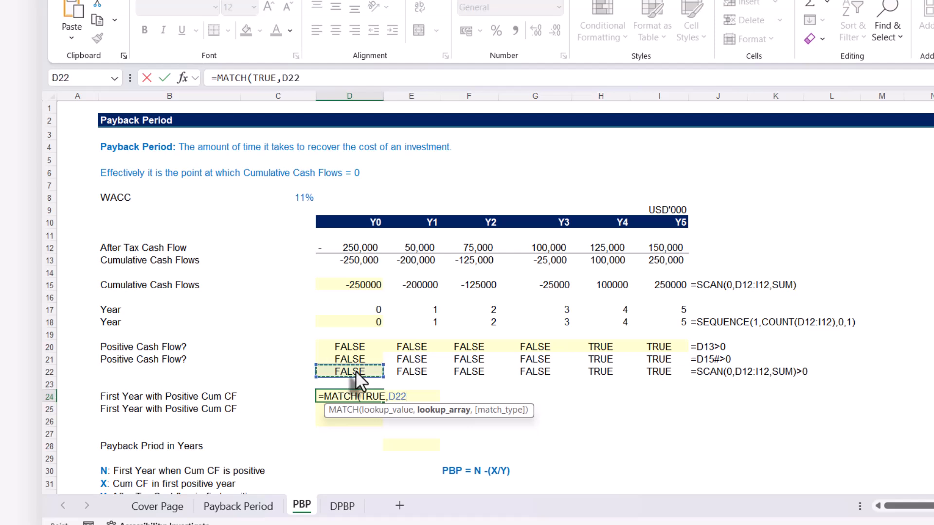
pyautogui.write('#')
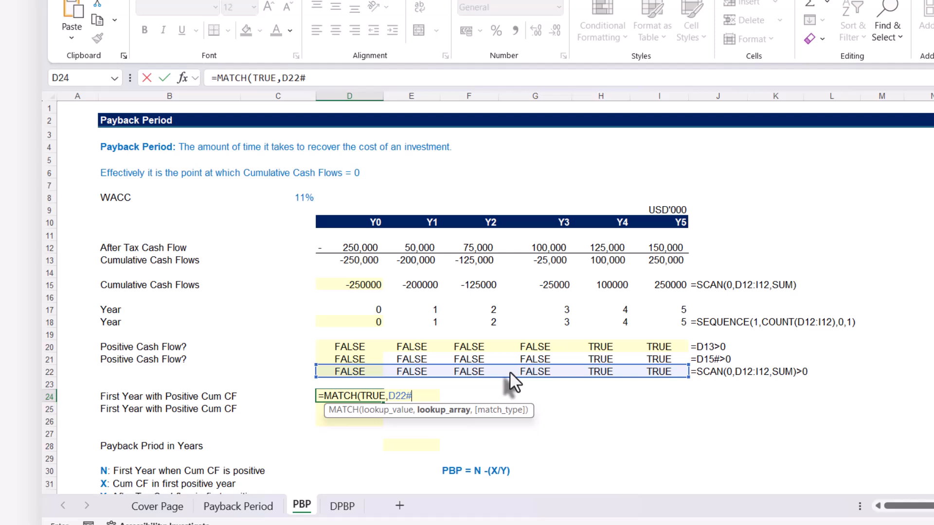
pyautogui.write(',')
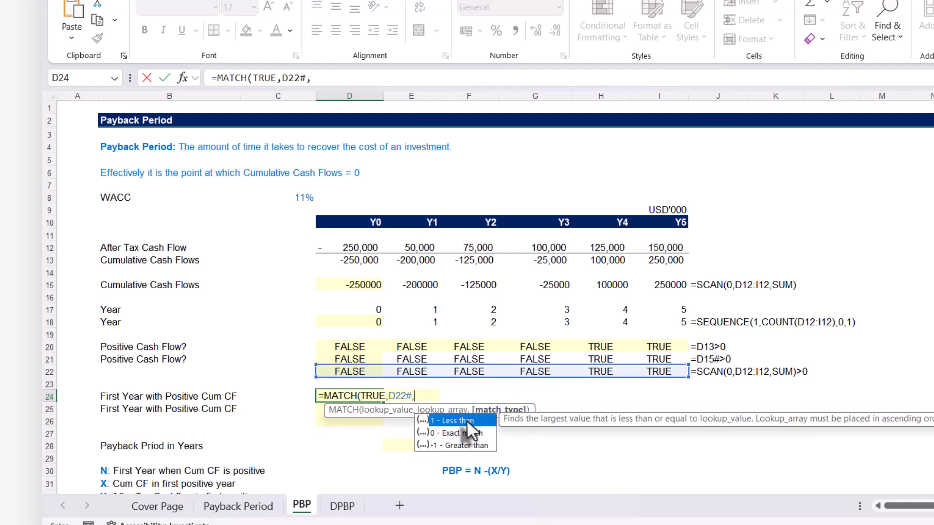
pyautogui.press('Down')
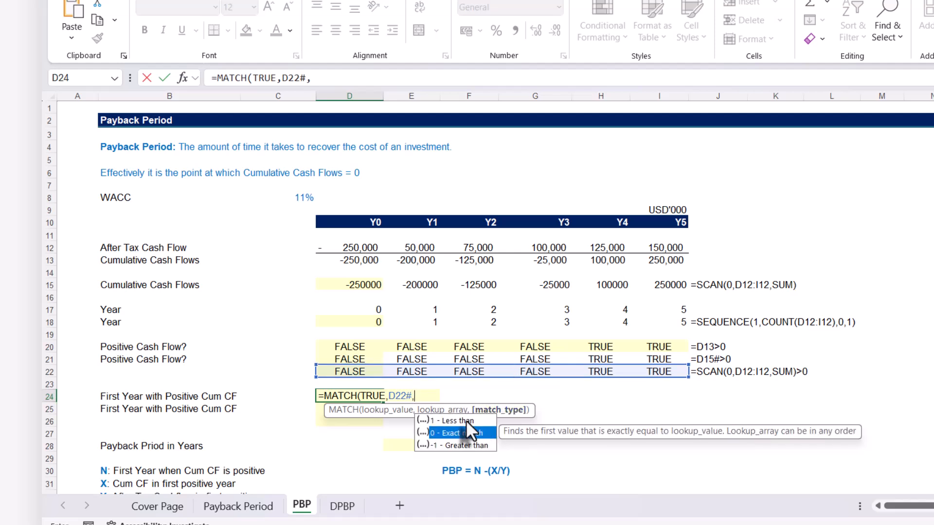
pyautogui.press('Tab')
pyautogui.write(')')
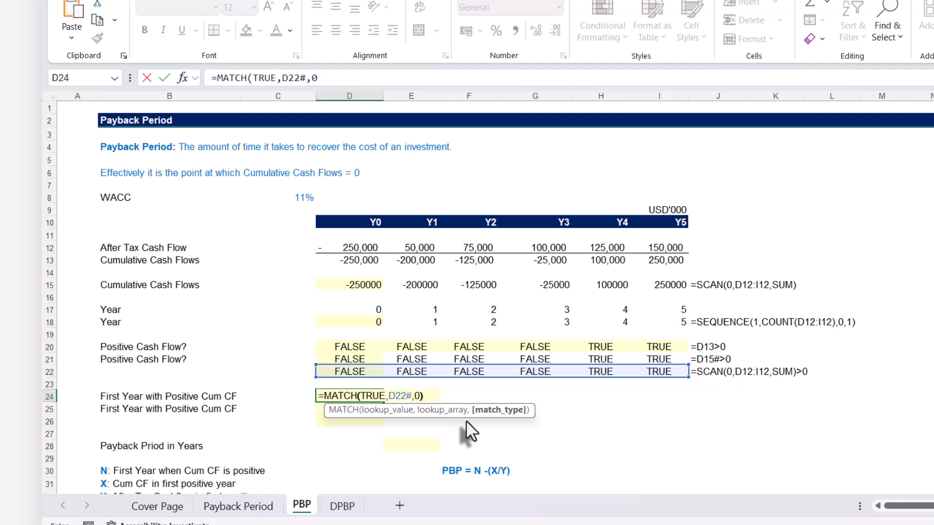
pyautogui.press('Return')
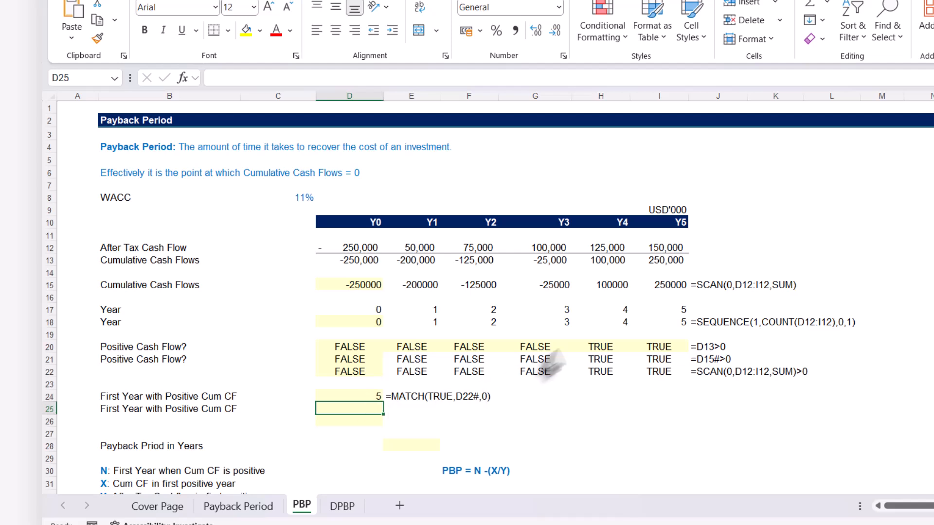
# Subtract 1 in D24's formula, making it =MATCH(TRUE,D22#,0)-1, and check it against the Year row
pyautogui.click(367, 321)
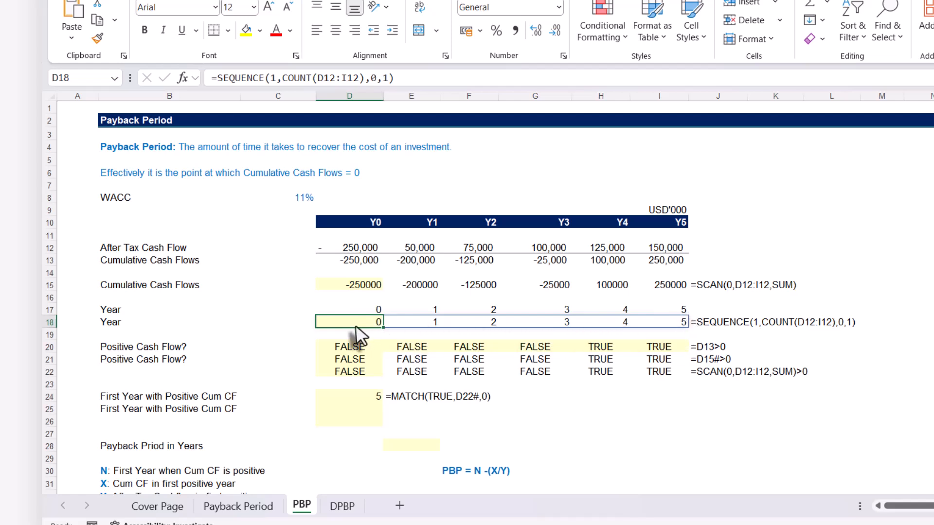
pyautogui.click(345, 399)
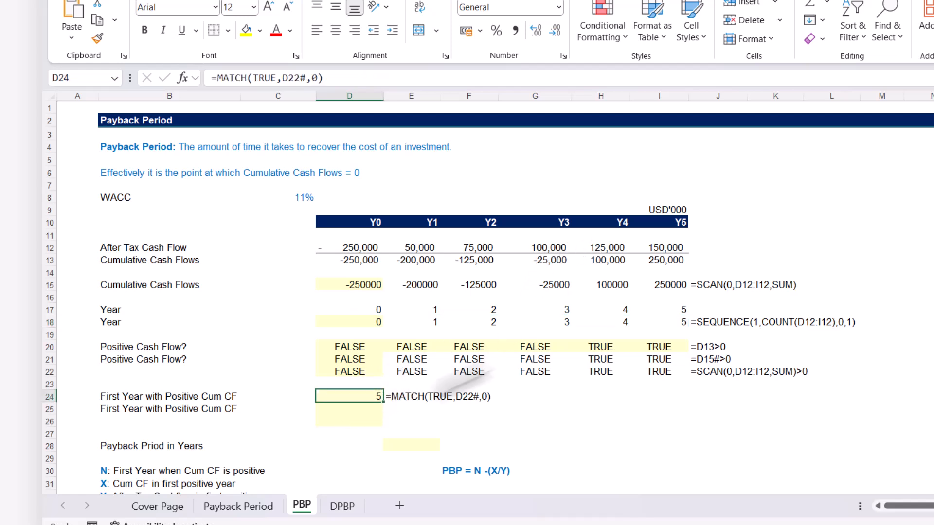
pyautogui.click(346, 83)
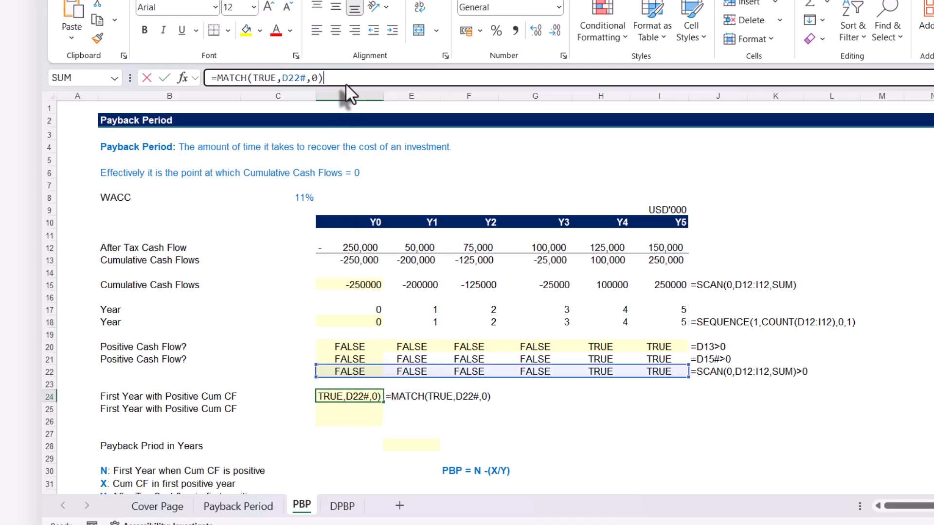
pyautogui.write('-')
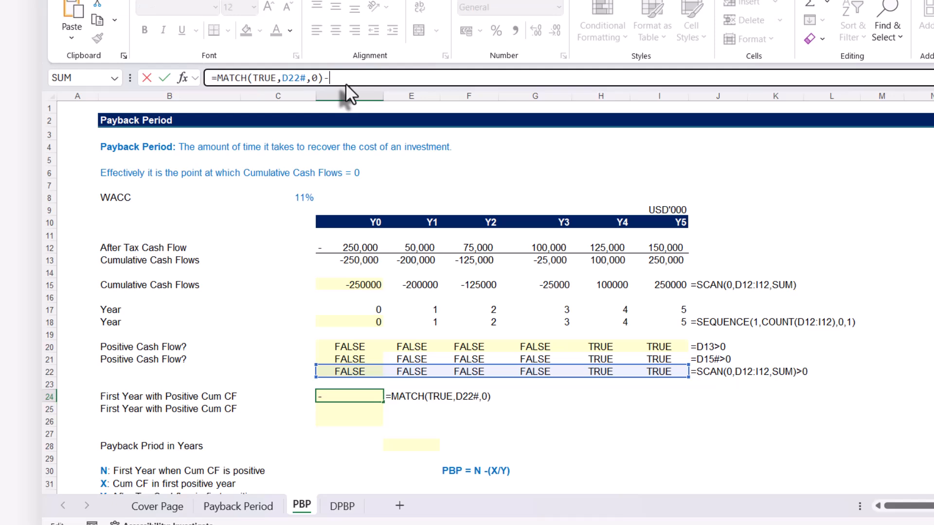
pyautogui.write('1')
pyautogui.press('Return')
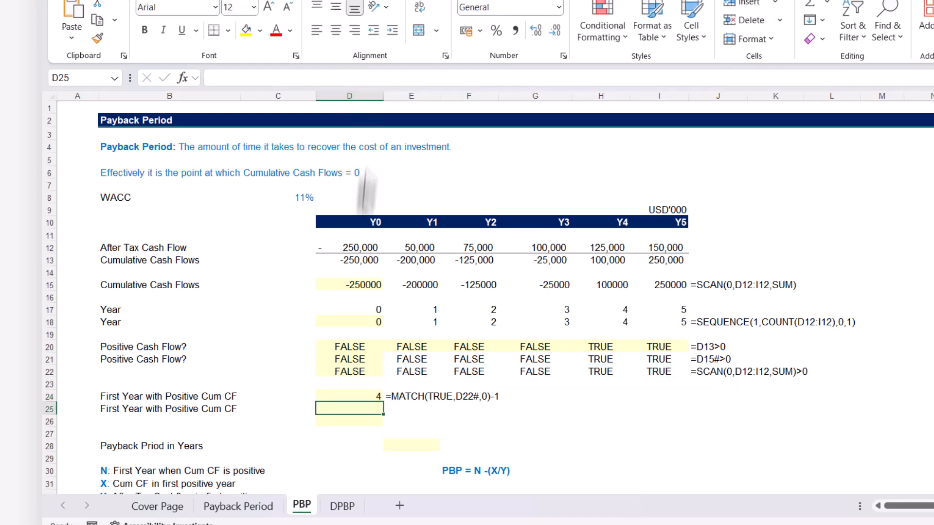
pyautogui.click(346, 395)
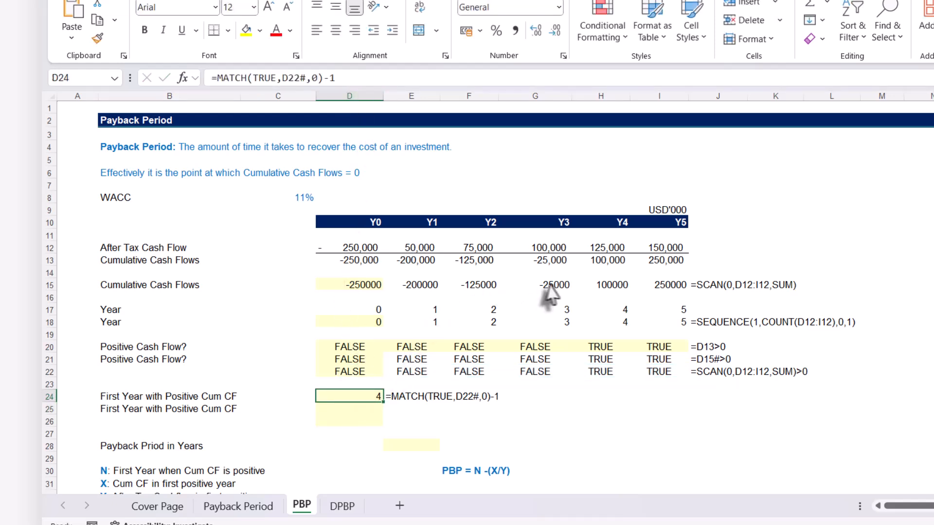
pyautogui.click(622, 322)
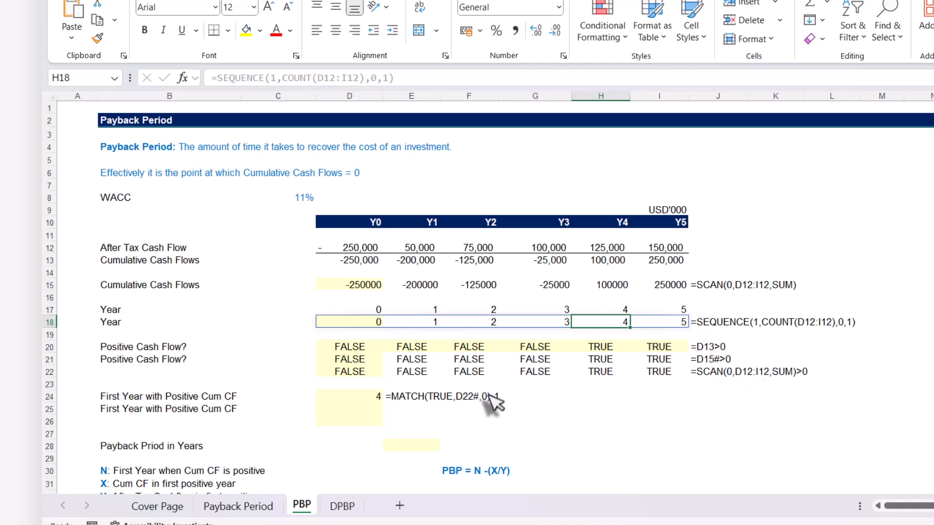
# Copy the formula text =MATCH(TRUE,D22#,0)-1 from D24 into D25
pyautogui.click(375, 399)
pyautogui.moveTo(355, 79); pyautogui.dragTo(117, 80)
pyautogui.hotkey('ctrl', 'c')
pyautogui.press('Escape')
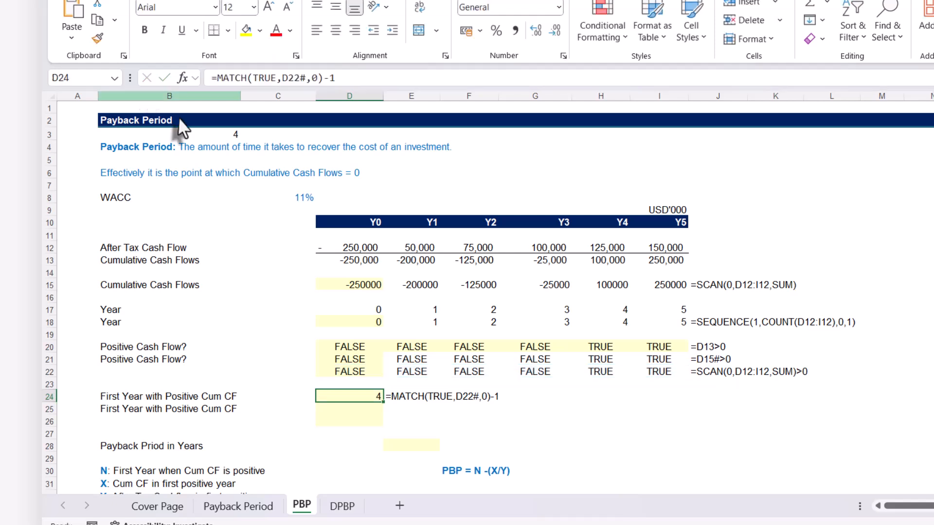
pyautogui.click(341, 408)
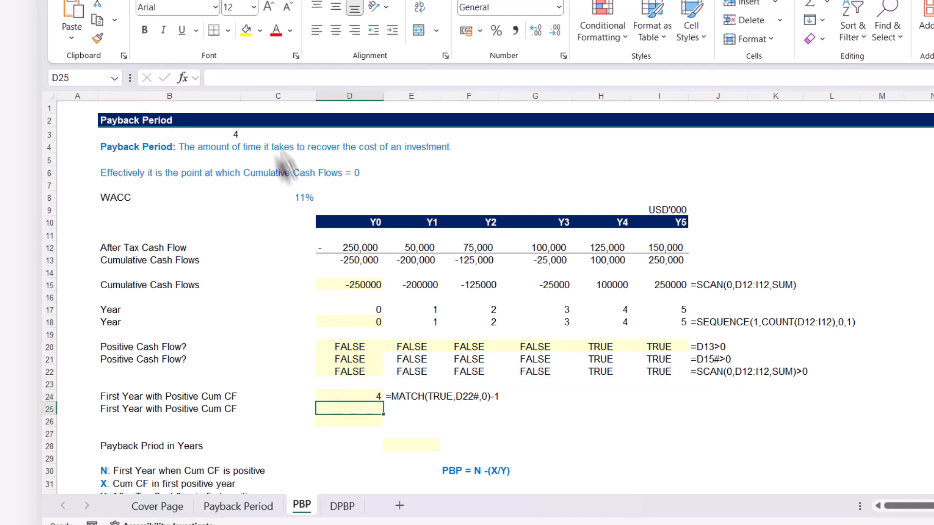
pyautogui.click(224, 75)
pyautogui.hotkey('ctrl', 'v')
pyautogui.press('Return')
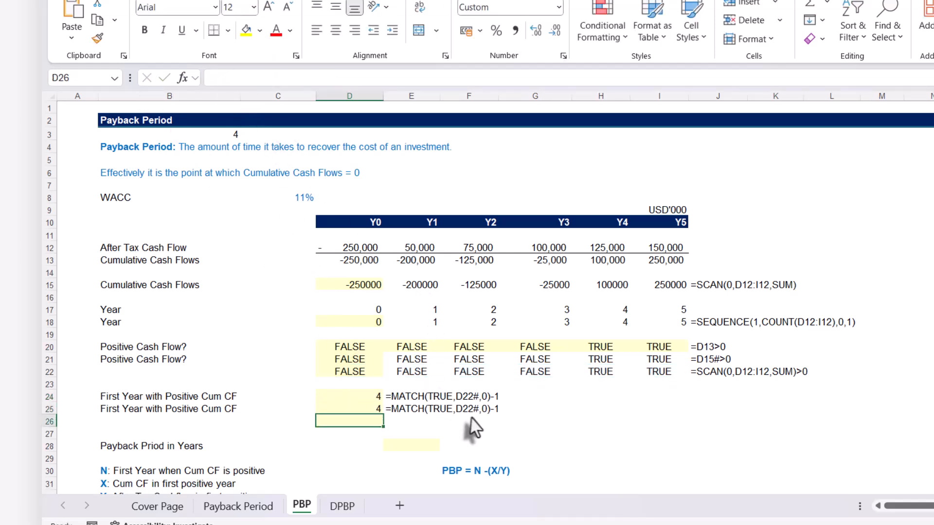
# Replace D22# in D25 with D22's SCAN expression, giving =MATCH(TRUE,SCAN(0,D12:I12,SUM)>0,0)-1, and check the formula
pyautogui.click(351, 374)
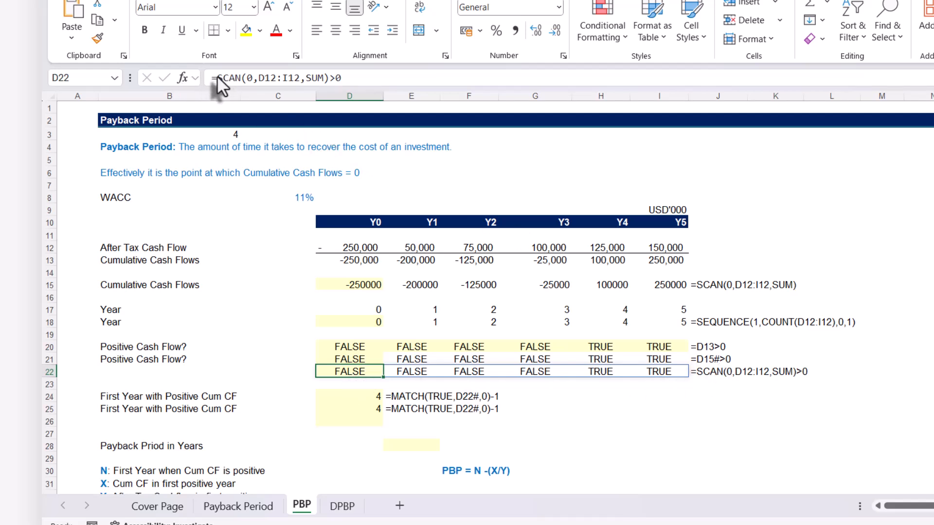
pyautogui.moveTo(217, 76); pyautogui.dragTo(373, 74)
pyautogui.hotkey('ctrl', 'c')
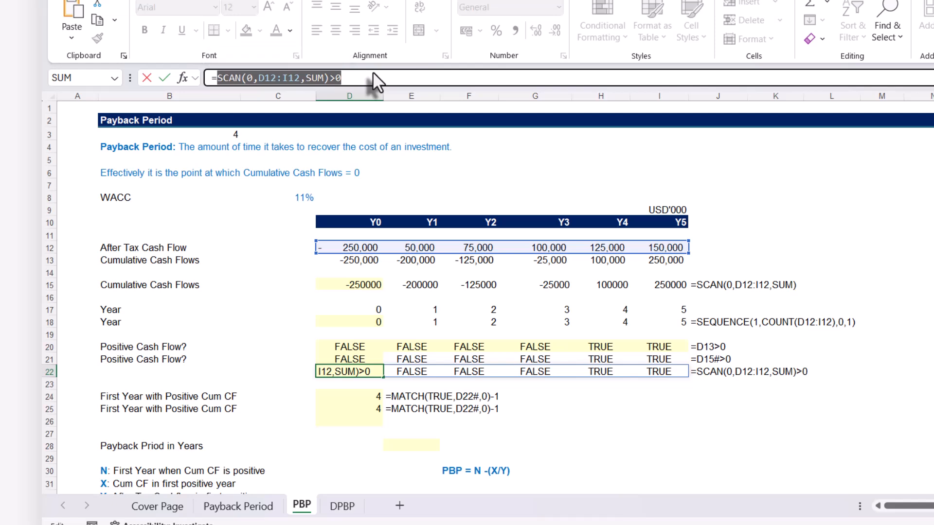
pyautogui.press('Escape')
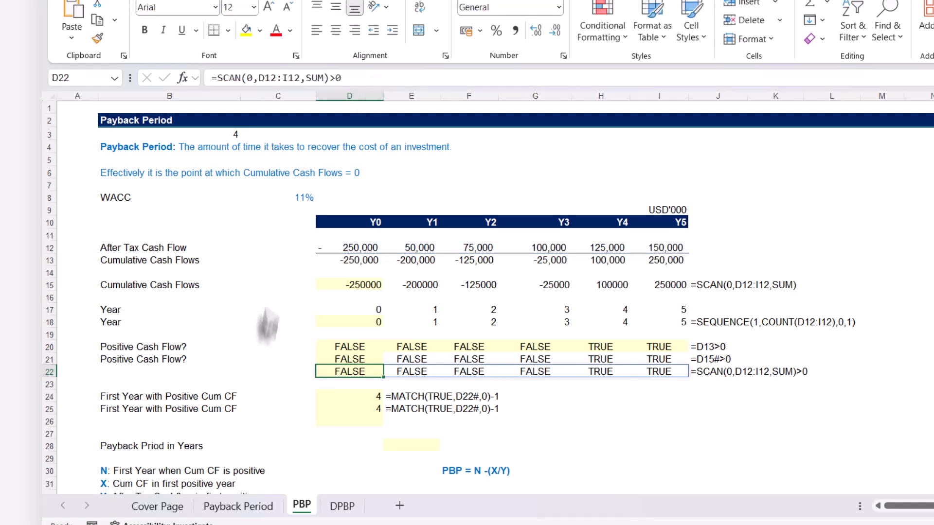
pyautogui.click(333, 409)
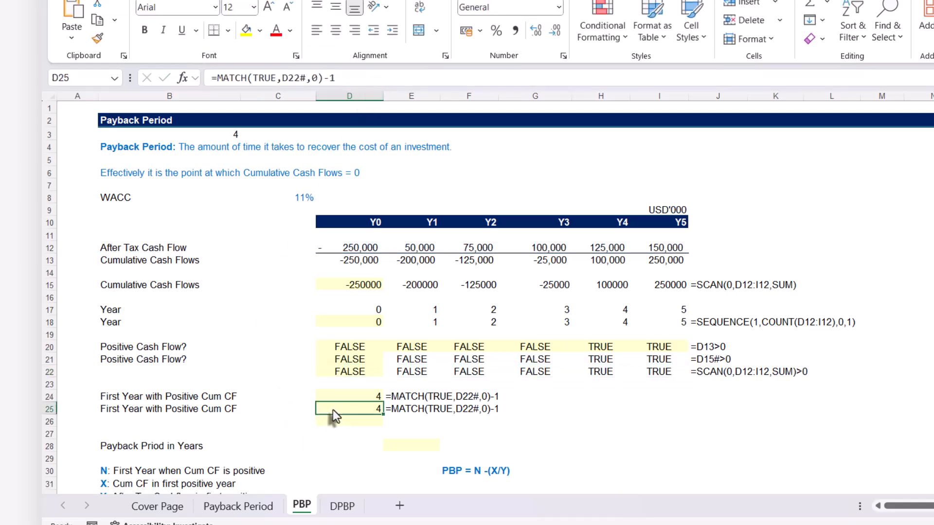
pyautogui.click(284, 78)
pyautogui.moveTo(283, 77); pyautogui.dragTo(306, 78)
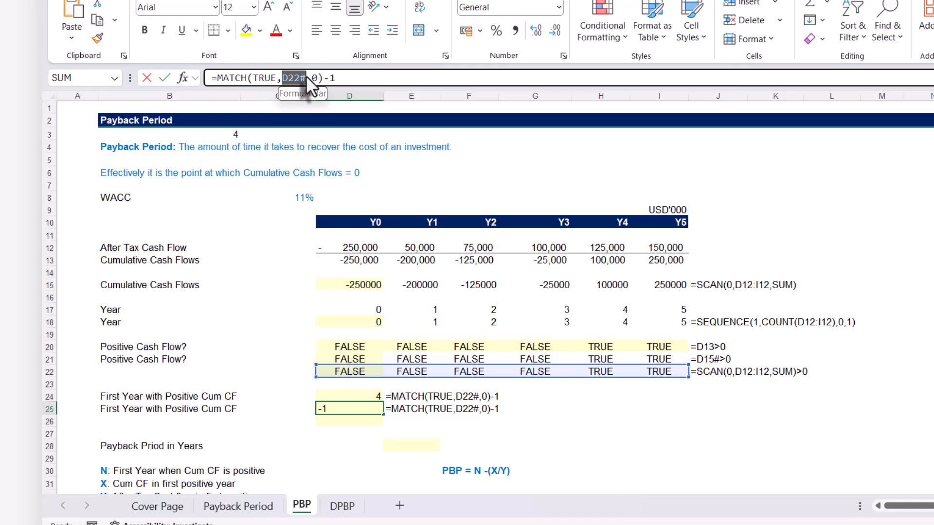
pyautogui.hotkey('ctrl', 'v')
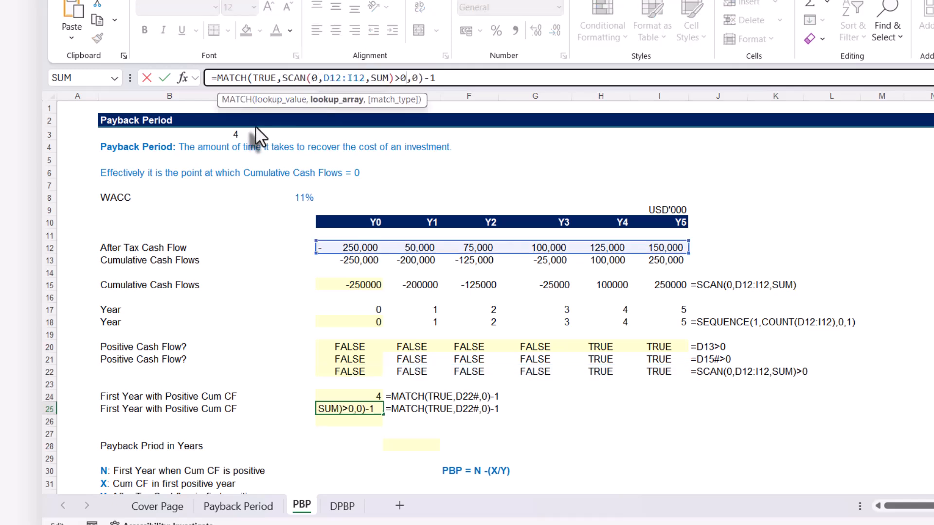
pyautogui.press('Return')
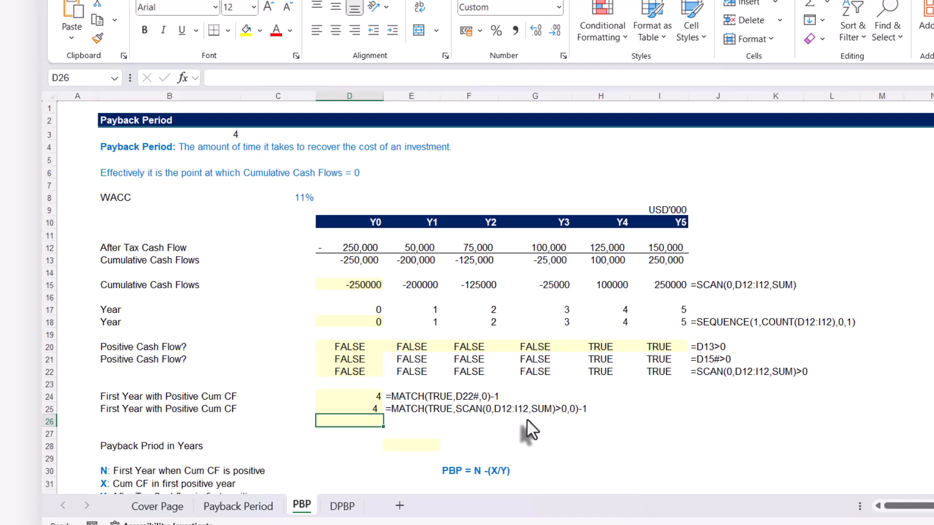
pyautogui.click(338, 408)
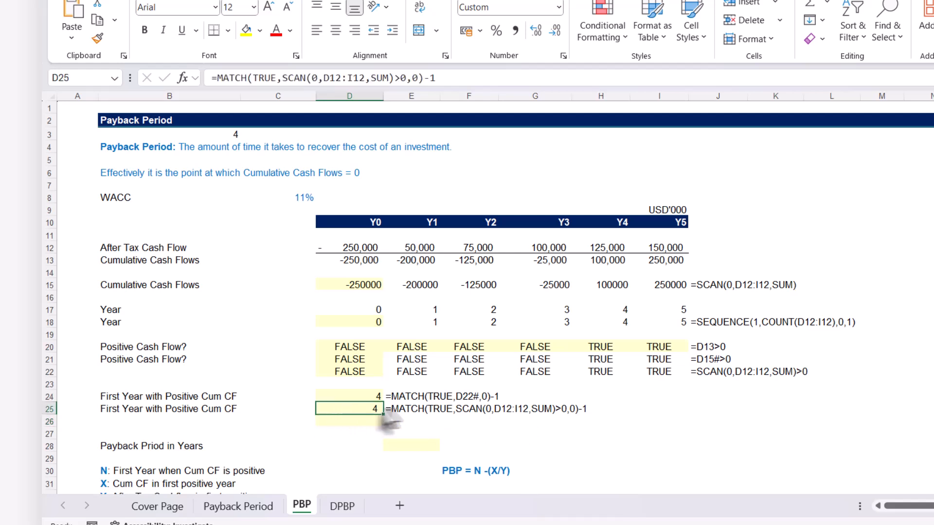
# Calculate the payback period in years in E28 with =D25-H13/H12 and compare it with the PBP value on the Payback Period sheet
pyautogui.click(403, 439)
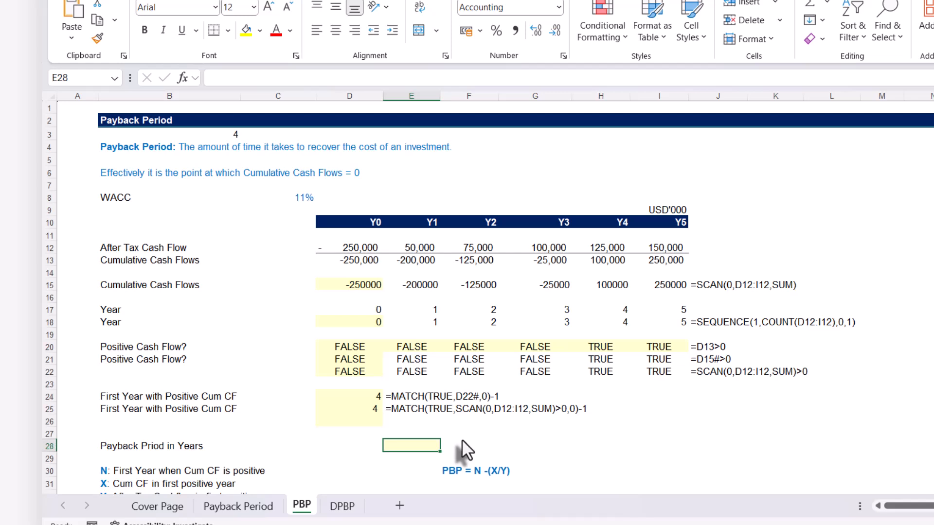
pyautogui.write('=')
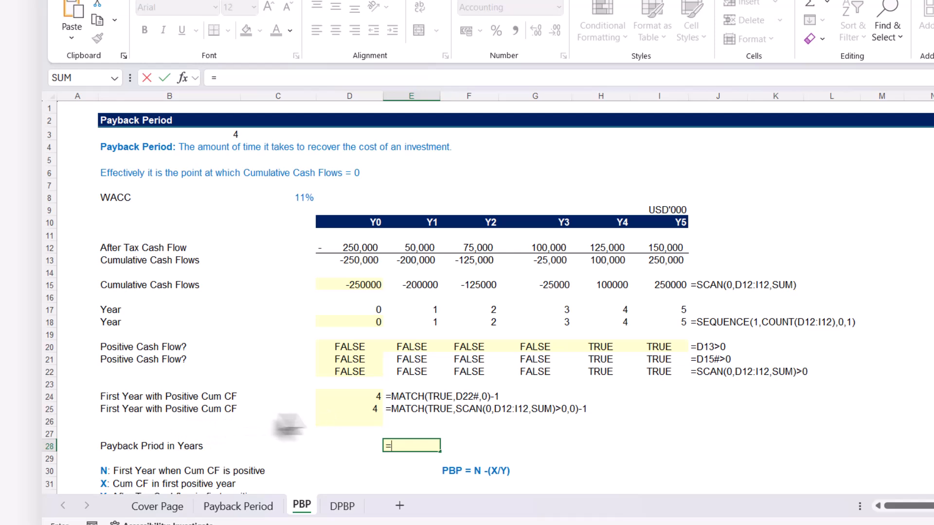
pyautogui.click(340, 409)
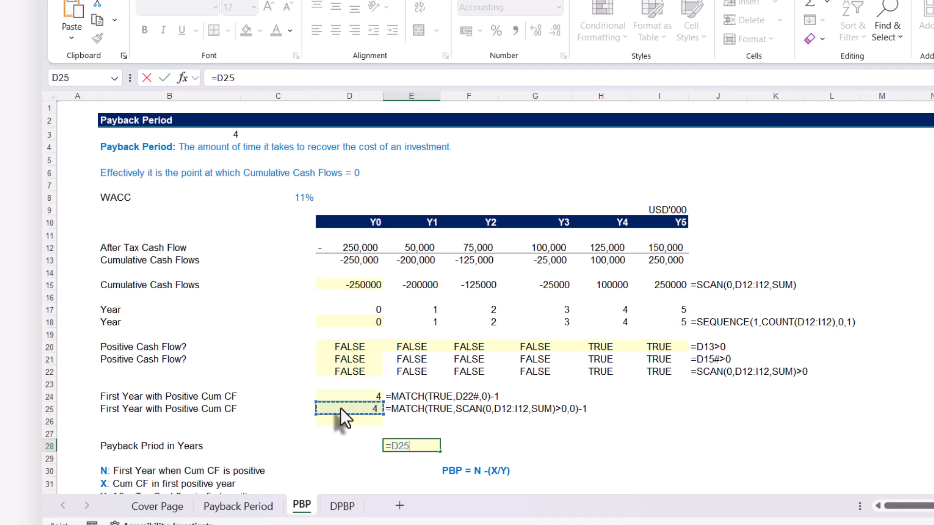
pyautogui.write('-')
pyautogui.click(608, 263)
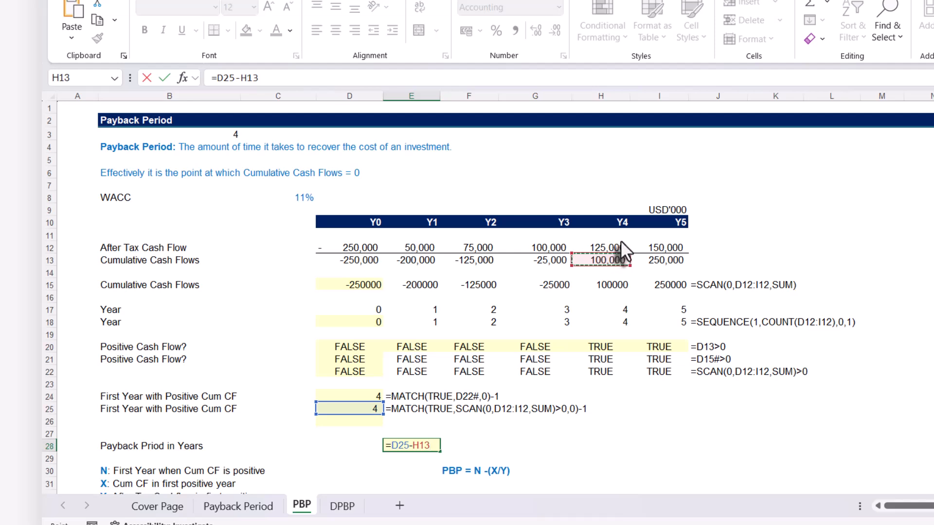
pyautogui.write('/')
pyautogui.click(604, 247)
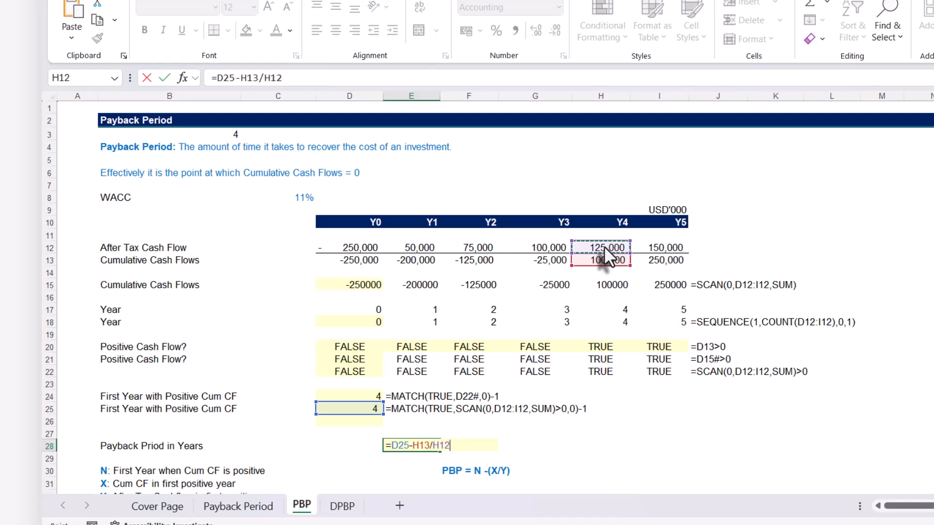
pyautogui.press('Return')
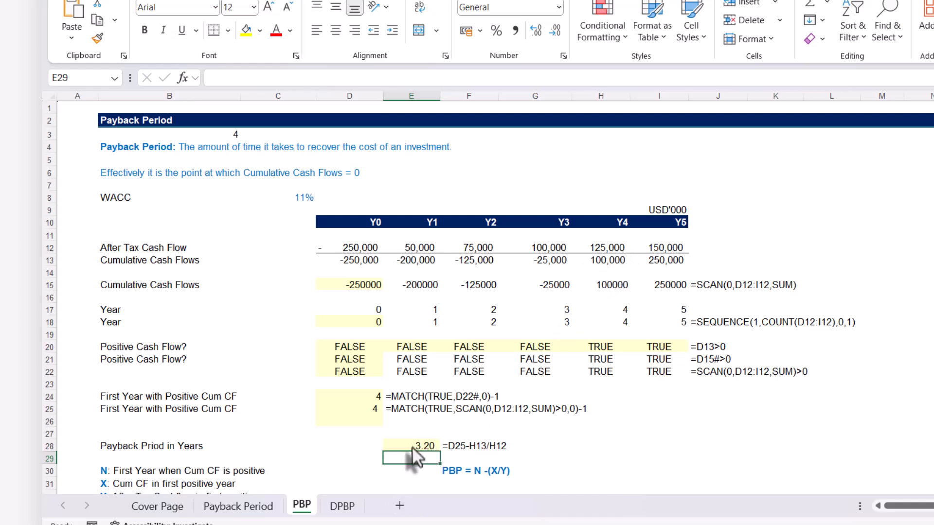
pyautogui.click(238, 506)
pyautogui.scroll(-3, 419, 409)
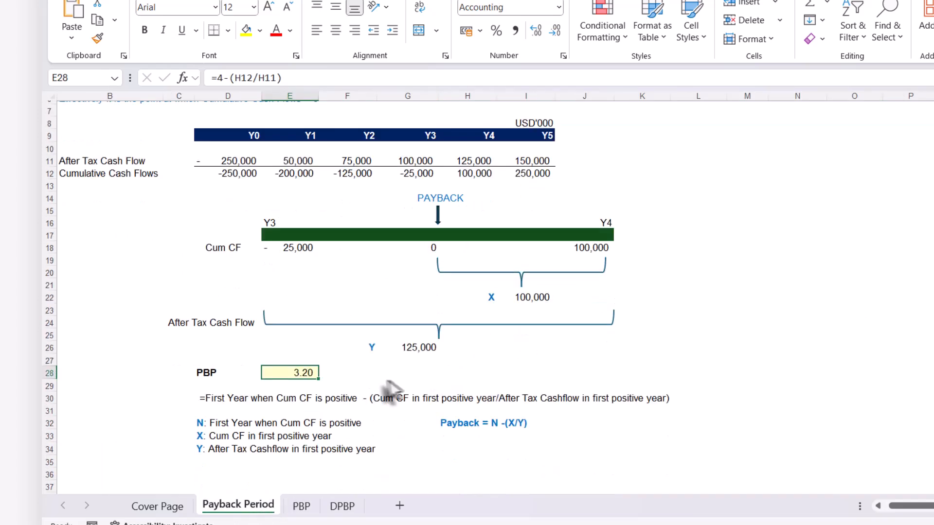
pyautogui.scroll(3, 355, 398)
pyautogui.click(301, 505)
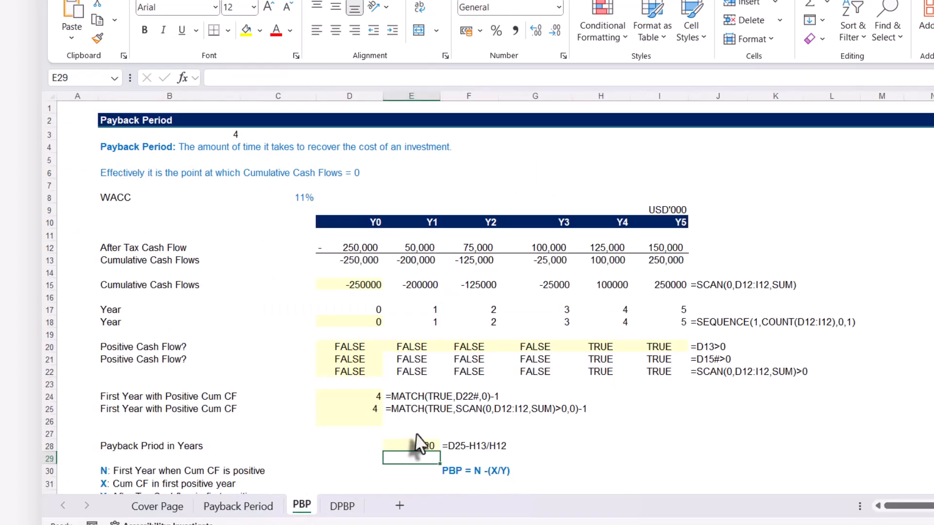
# Enter =D25 in D34 as N, the first year when cumulative cash flow is positive
pyautogui.click(383, 449)
pyautogui.scroll(-4, 479, 447)
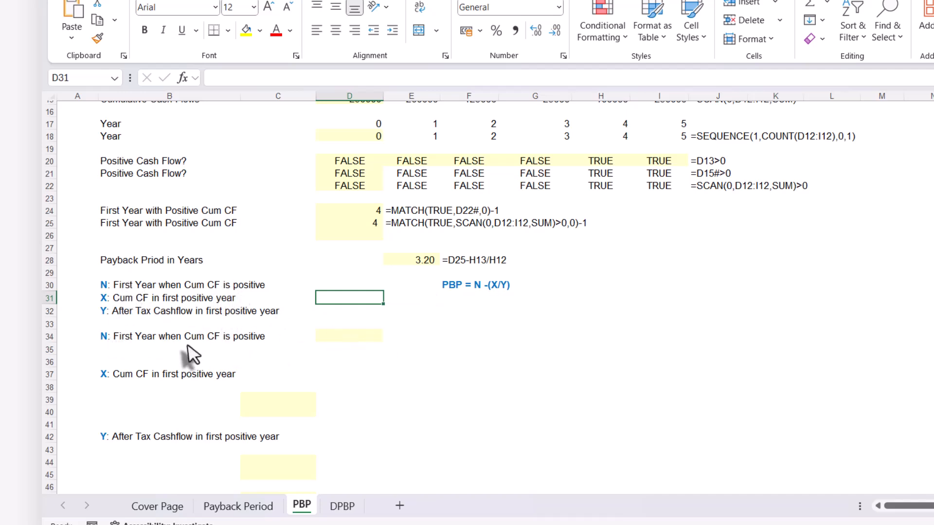
pyautogui.click(347, 339)
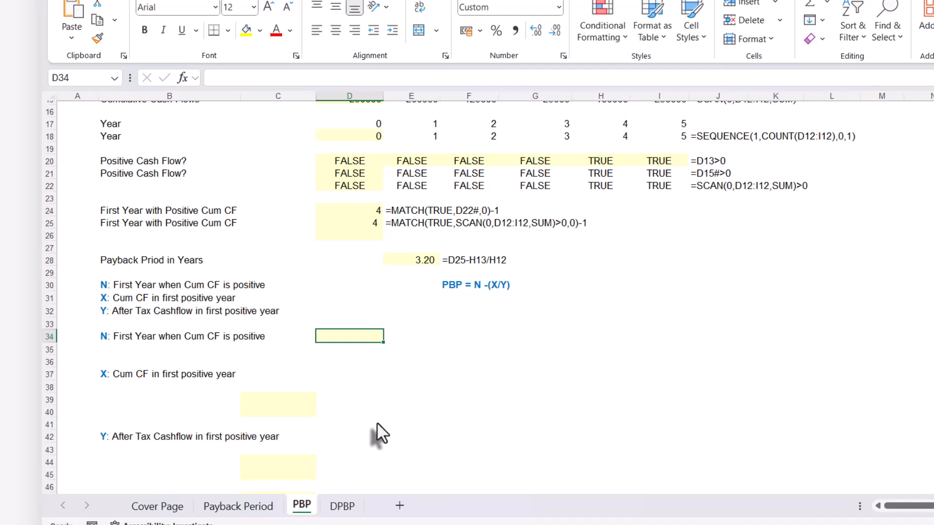
pyautogui.write('=')
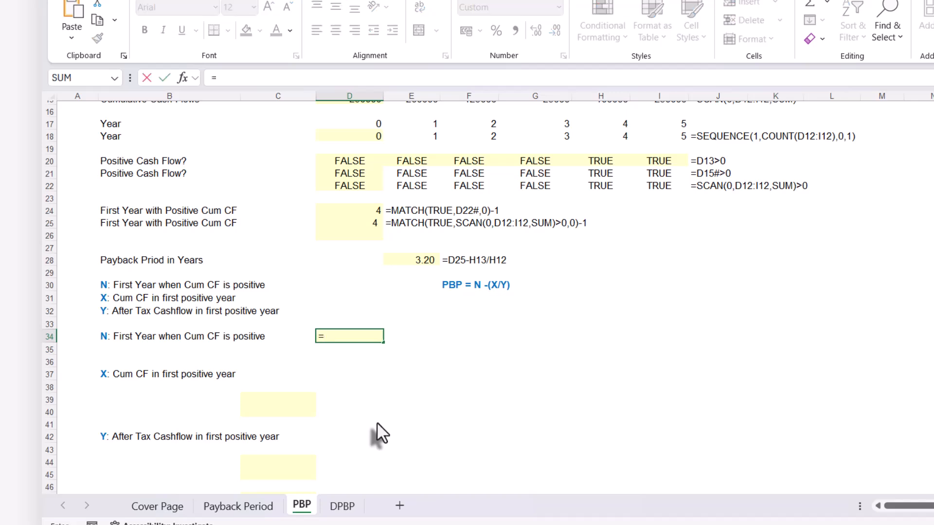
pyautogui.click(360, 223)
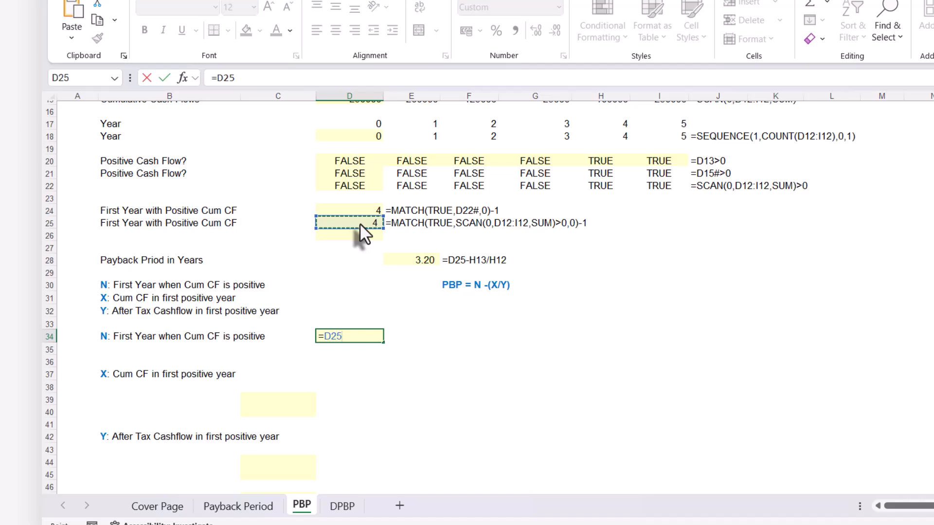
pyautogui.press('Return')
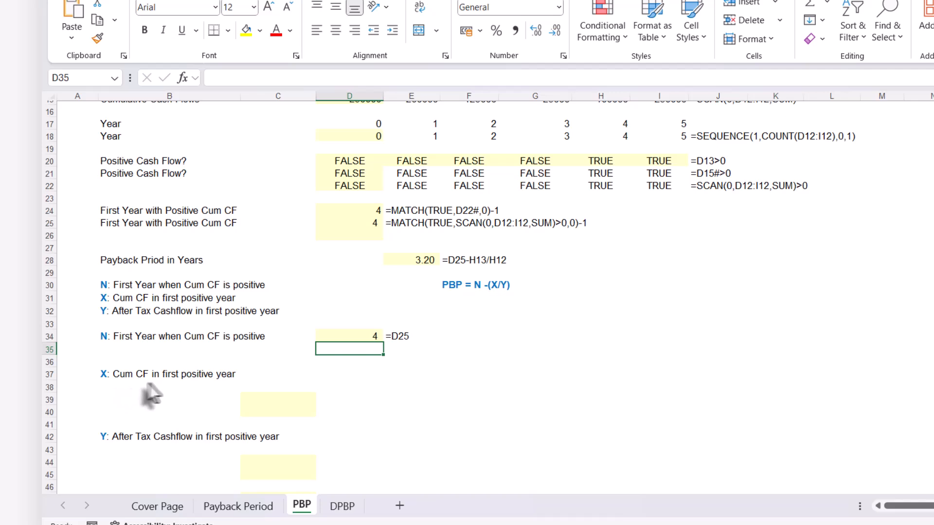
# Enter =INDEX(D15#,D25) in C39 to look up X, the cumulative cash flow in the first positive year
pyautogui.scroll(2, 223, 384)
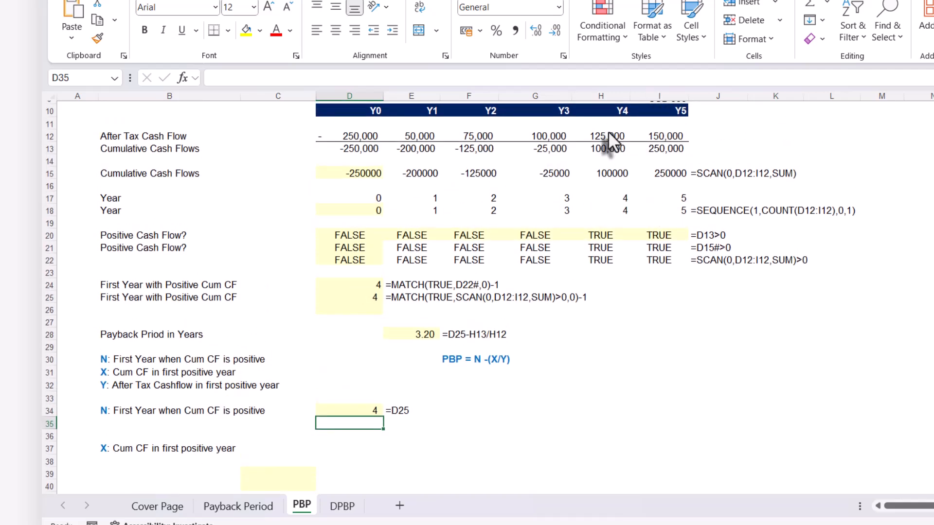
pyautogui.scroll(-1, 311, 445)
pyautogui.click(308, 437)
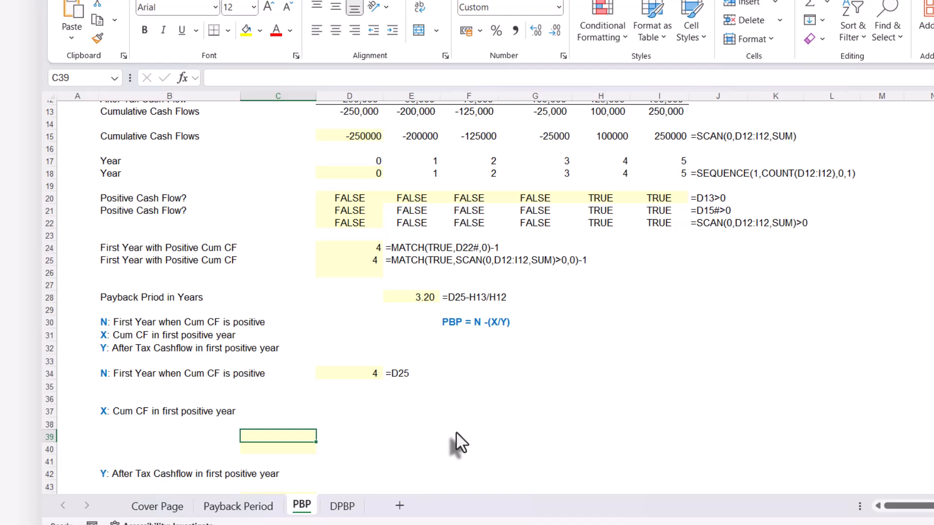
pyautogui.write('=in')
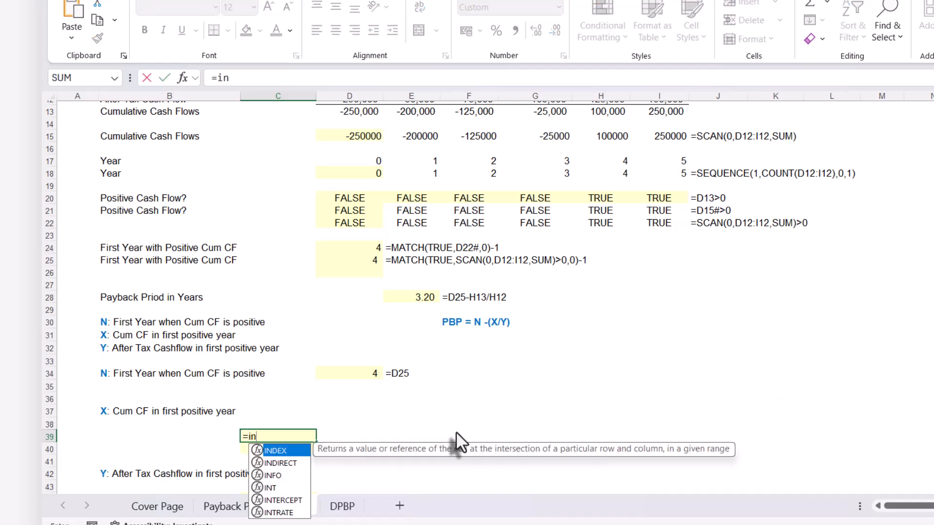
pyautogui.write('de')
pyautogui.press('Tab')
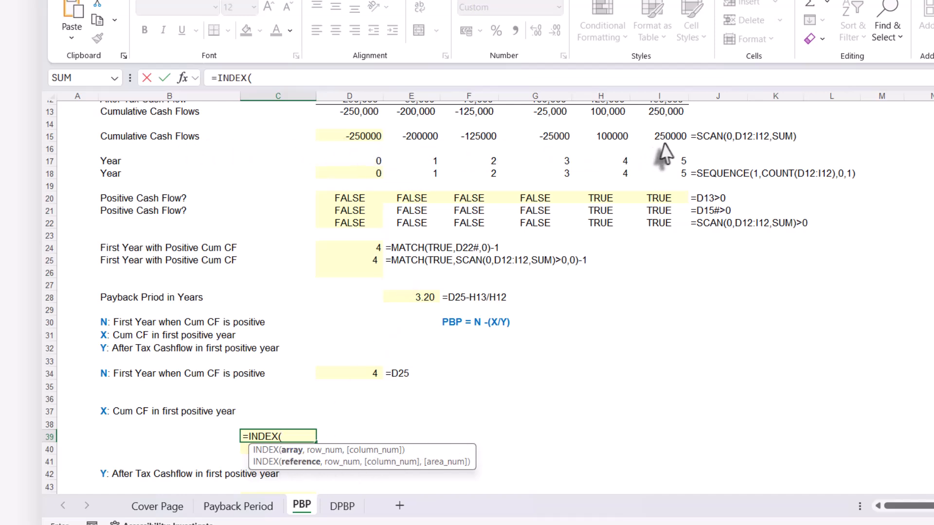
pyautogui.click(335, 137)
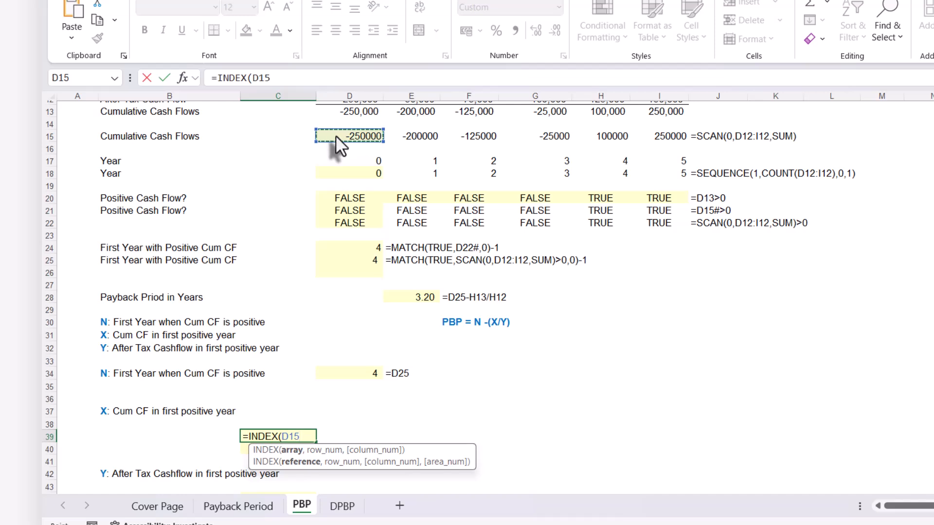
pyautogui.write('#')
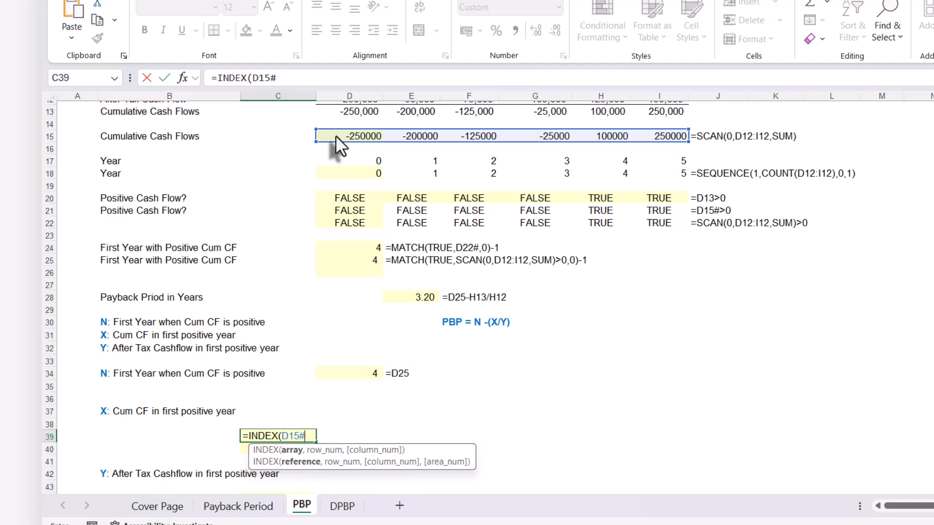
pyautogui.write(',')
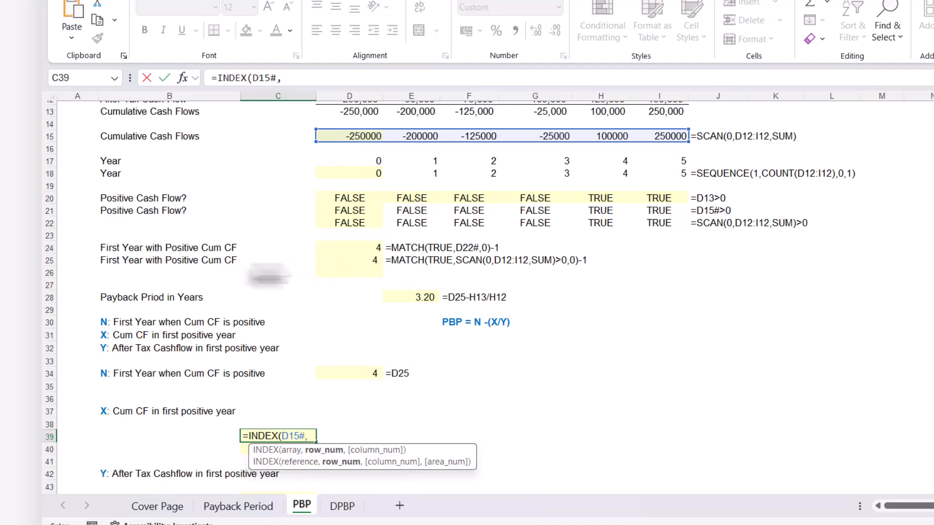
pyautogui.click(348, 260)
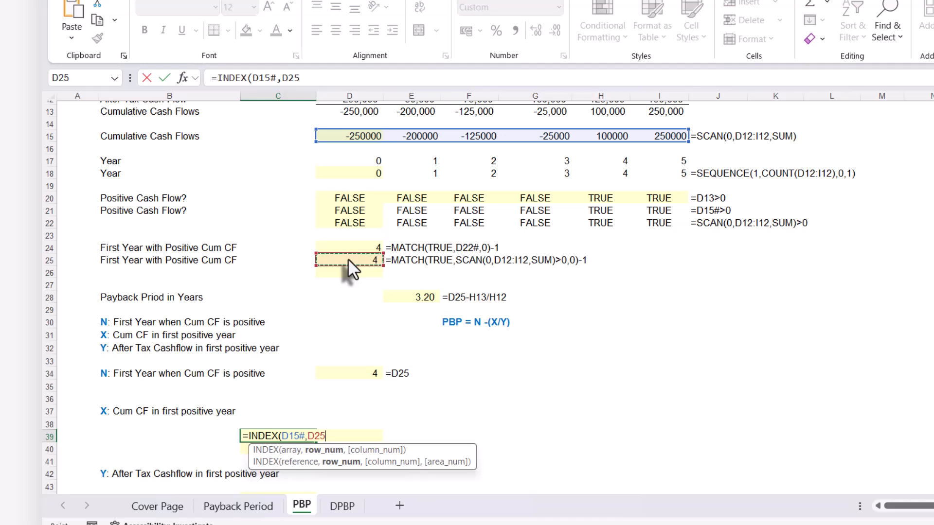
pyautogui.write(')')
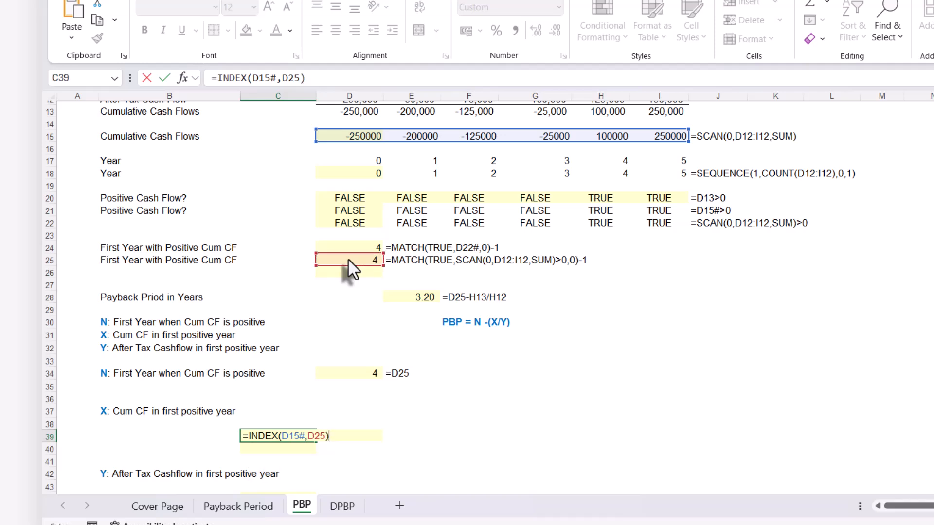
pyautogui.press('Return')
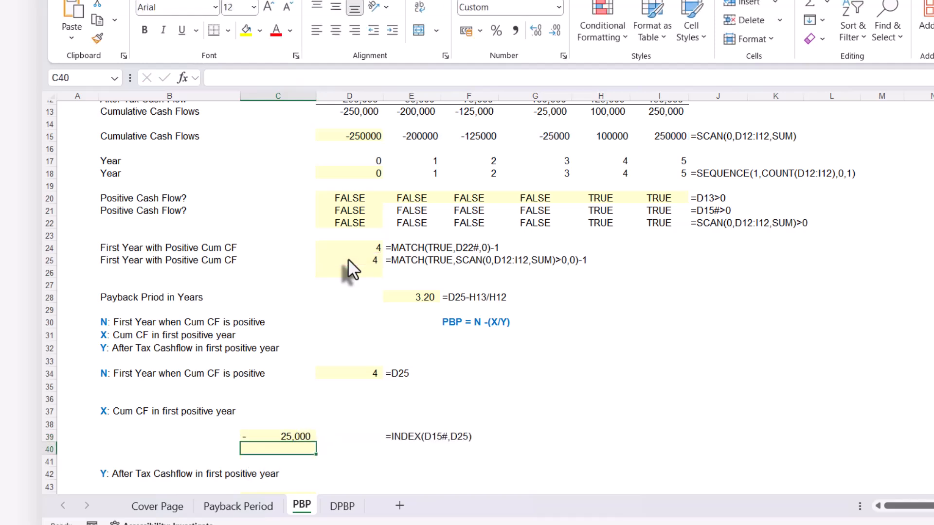
# Check the INDEX result in C39 against N in D34 and the cumulative cash flows in row 15
pyautogui.click(281, 437)
pyautogui.scroll(1, 281, 437)
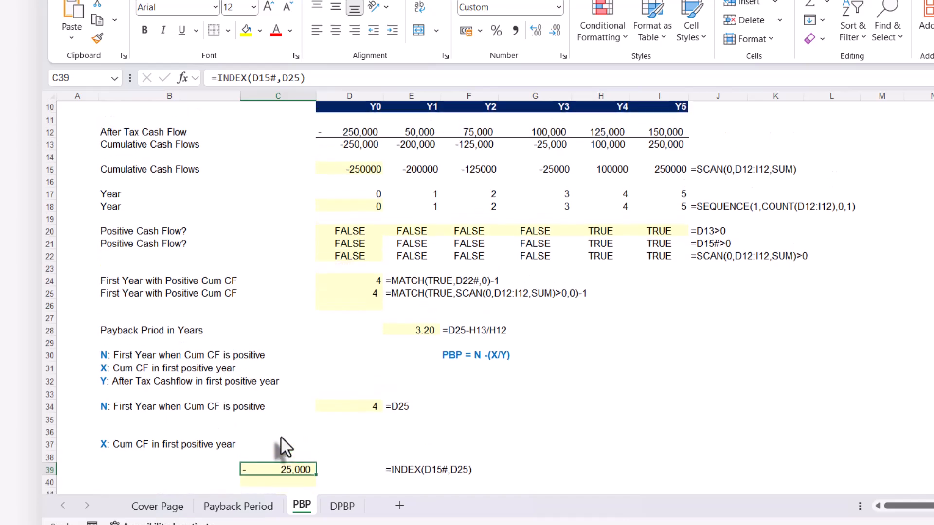
pyautogui.scroll(1, 281, 436)
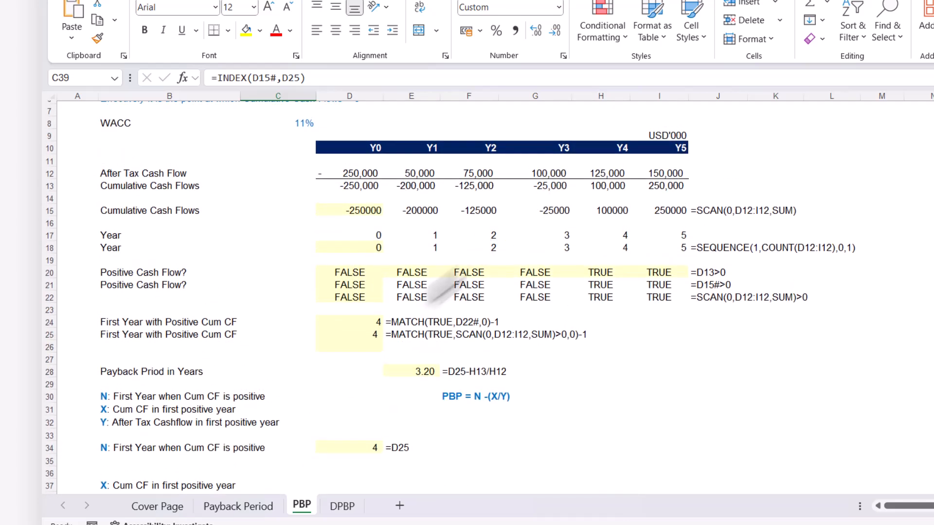
pyautogui.scroll(-2, 440, 292)
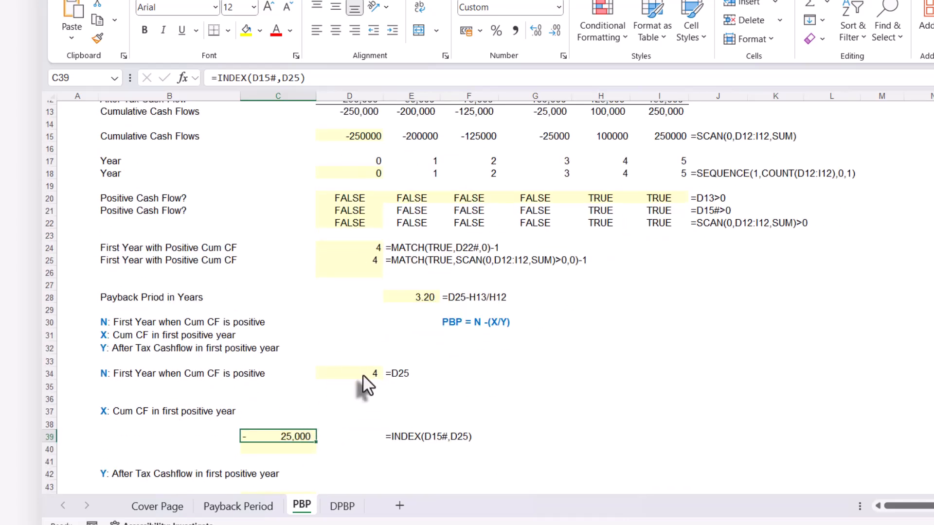
pyautogui.click(363, 375)
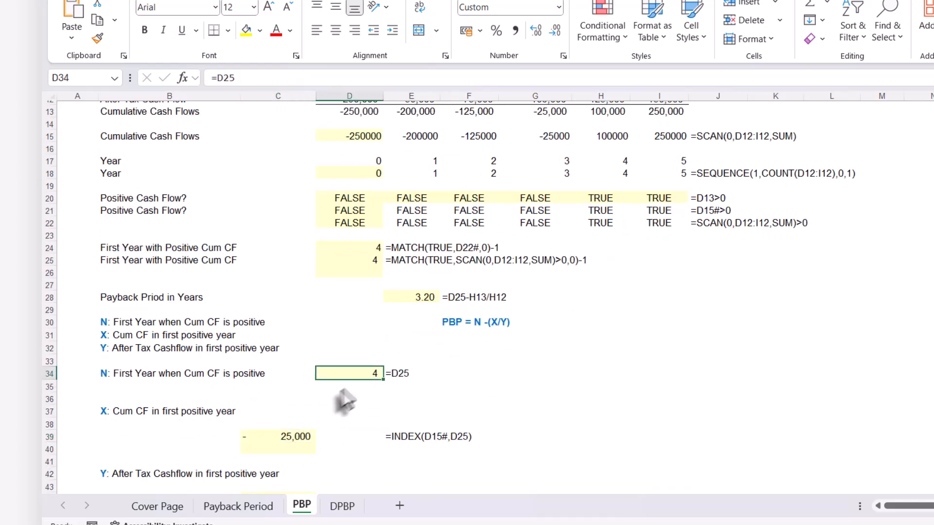
pyautogui.doubleClick(364, 372)
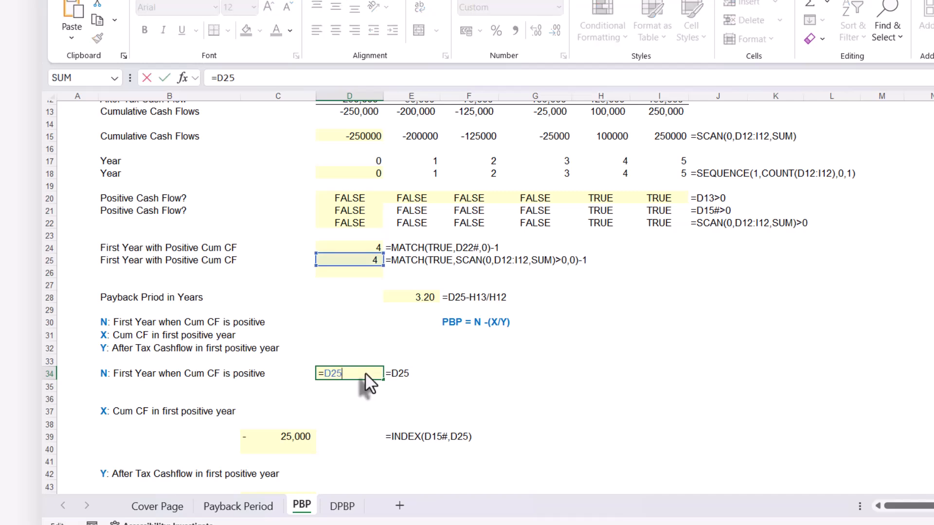
pyautogui.press('Escape')
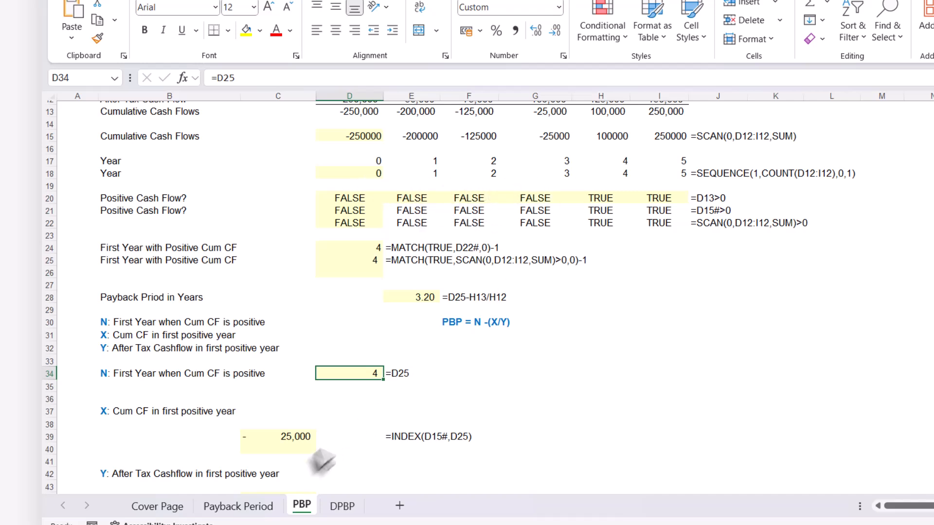
pyautogui.click(295, 438)
pyautogui.scroll(2, 298, 445)
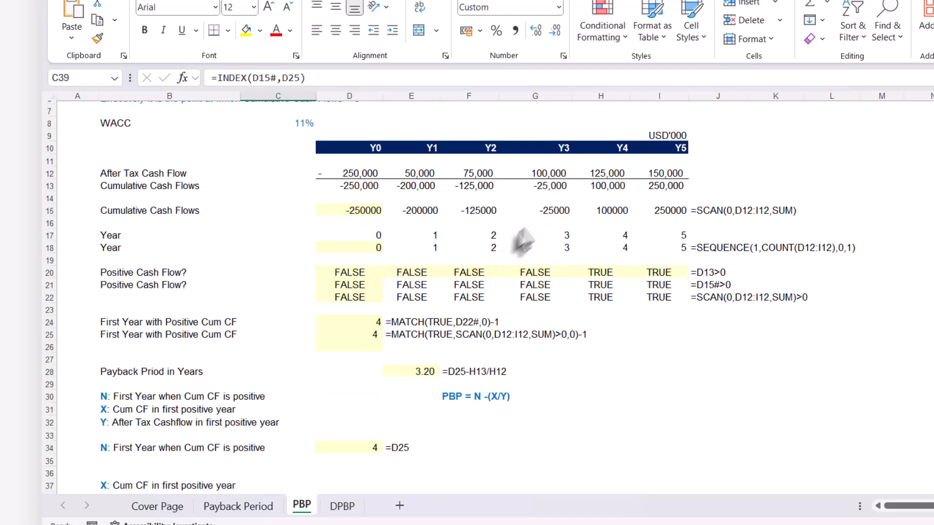
pyautogui.click(546, 212)
# Add 1 to the row number argument in C39's formula, making it =INDEX(D15#,D25+1)
pyautogui.scroll(-3, 307, 409)
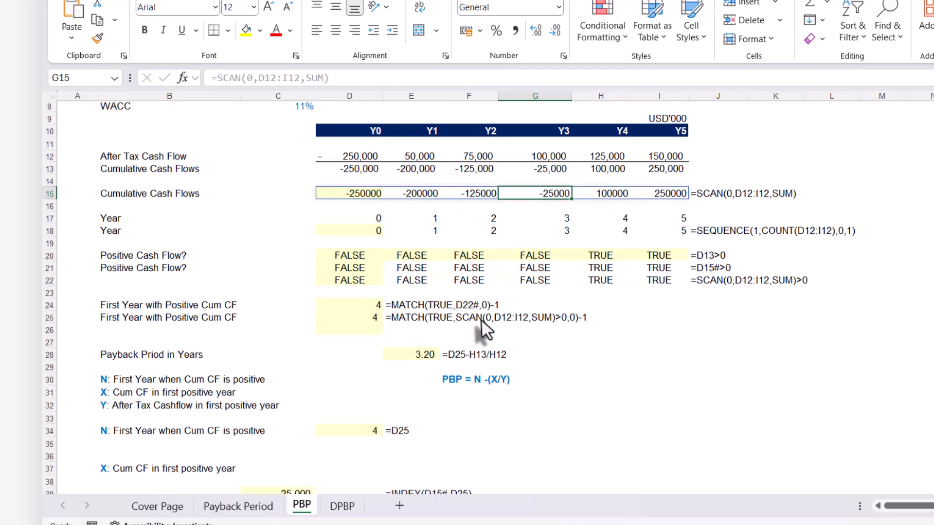
pyautogui.click(305, 401)
pyautogui.doubleClick(305, 401)
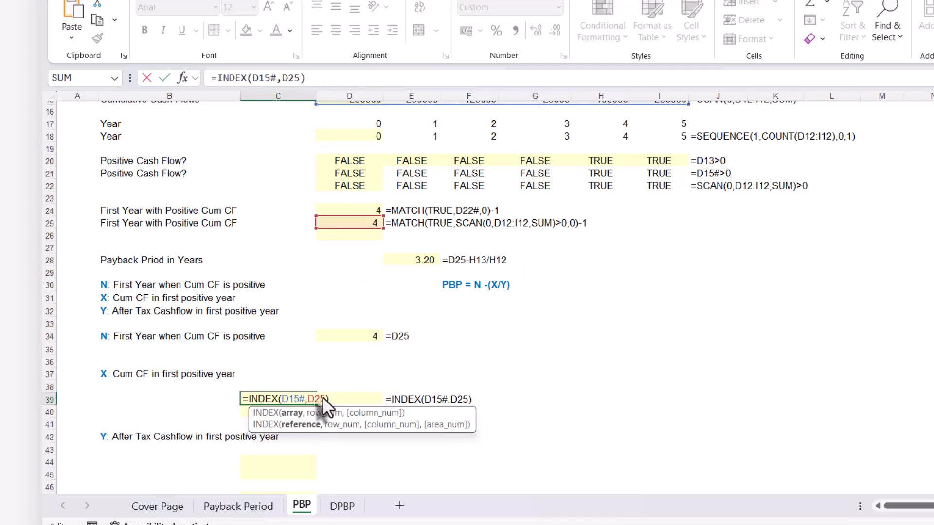
pyautogui.click(323, 398)
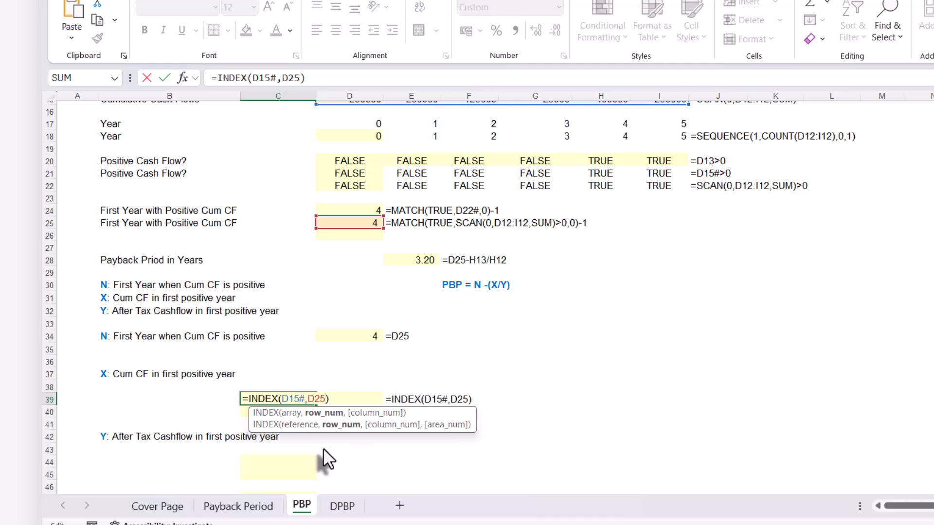
pyautogui.write('+1')
pyautogui.press('Return')
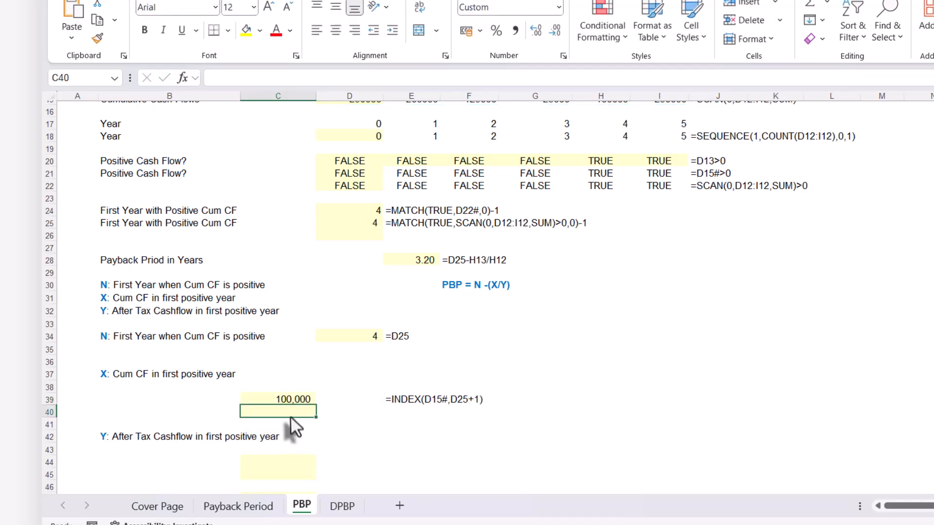
# Inspect which ranges C39's INDEX formula references among the cumulative cash flows and the first positive year
pyautogui.doubleClick(295, 398)
pyautogui.scroll(3, 295, 398)
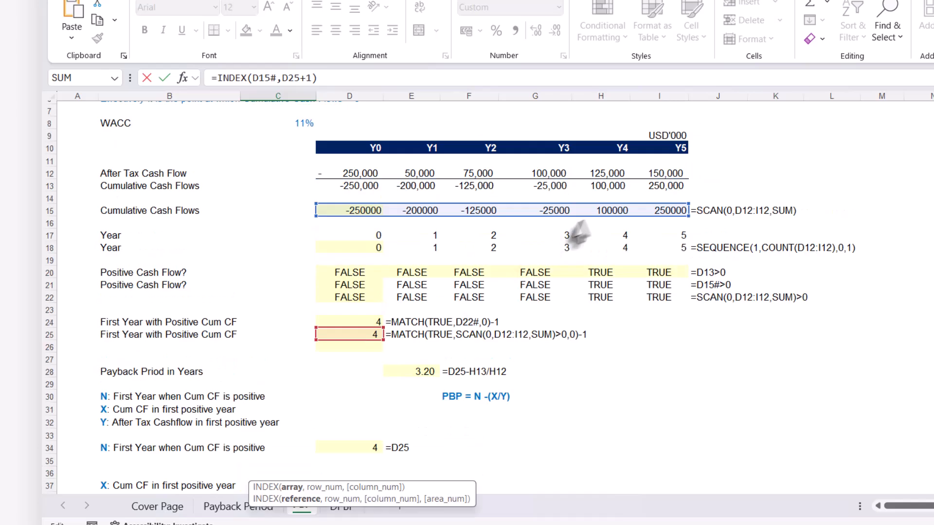
pyautogui.scroll(-2, 574, 204)
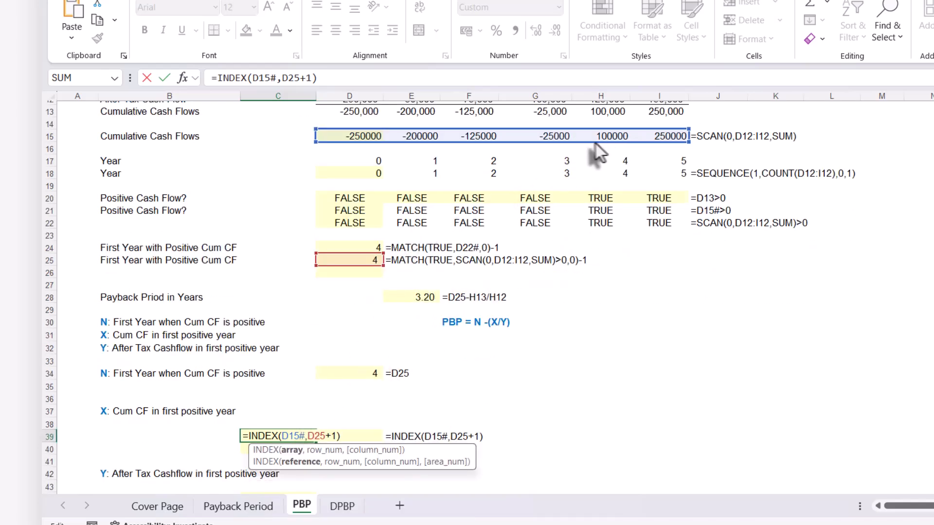
pyautogui.write('`')
pyautogui.press('BackSpace')
pyautogui.hotkey('ctrl', 'Return')
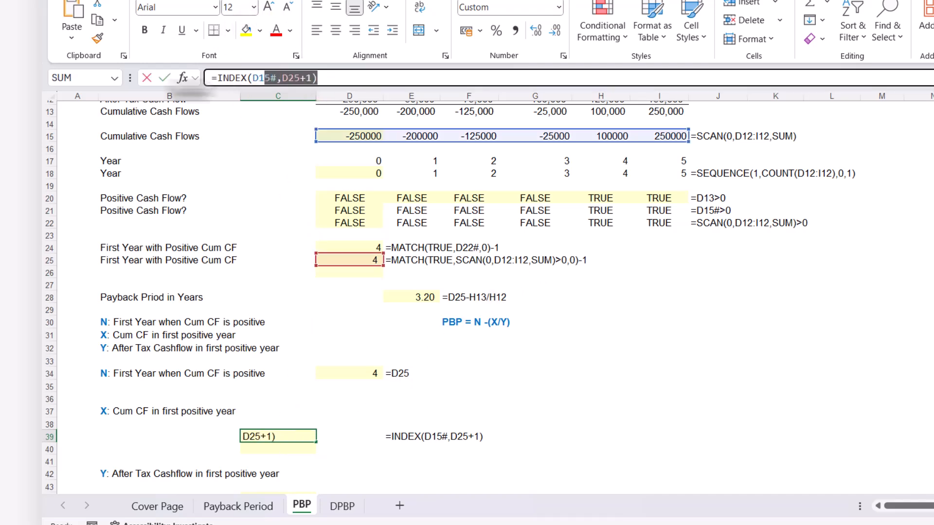
# Copy C39's formula text unchanged into C40 as =INDEX(D15#,D25+1)
pyautogui.moveTo(316, 78); pyautogui.dragTo(155, 88)
pyautogui.hotkey('ctrl', 'c')
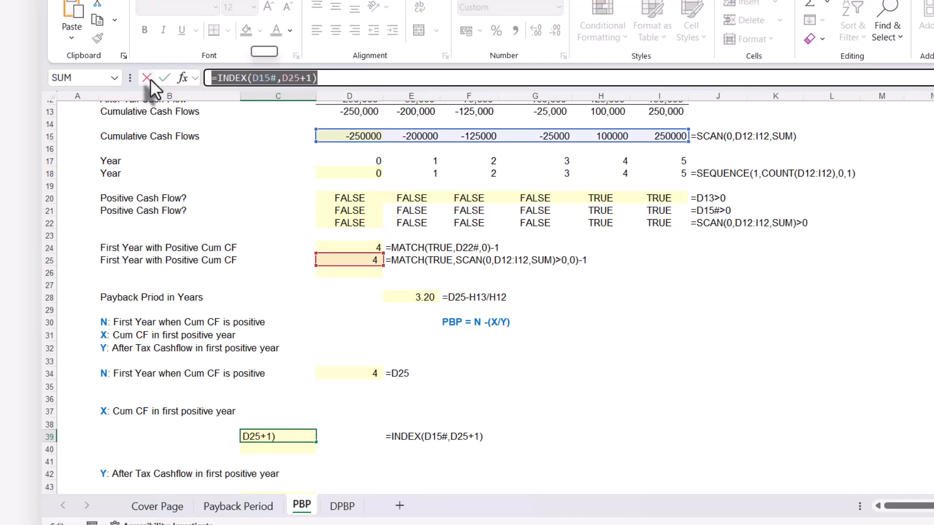
pyautogui.click(147, 79)
pyautogui.click(261, 449)
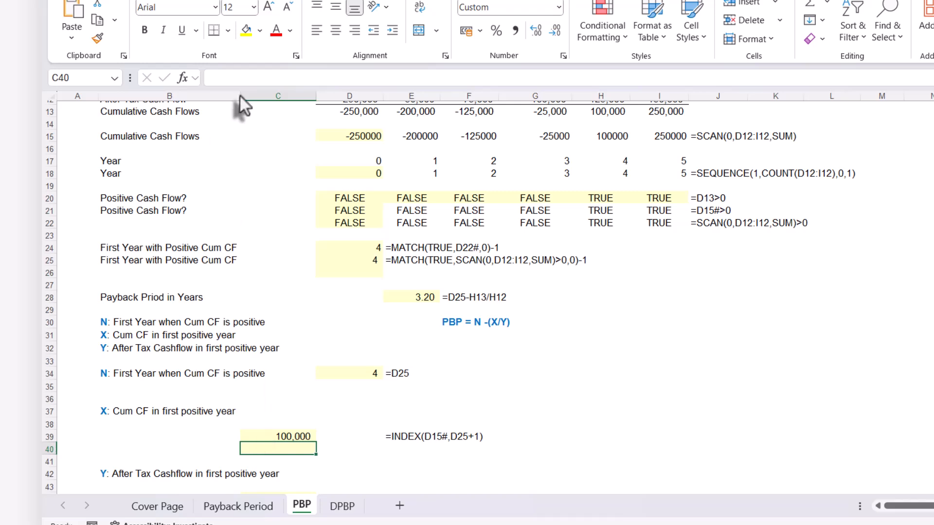
pyautogui.click(235, 79)
pyautogui.hotkey('ctrl', 'v')
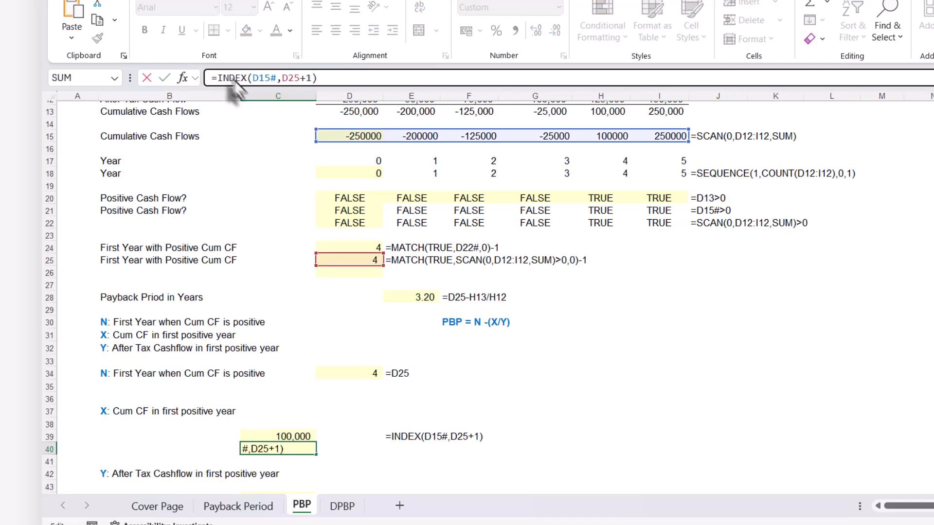
pyautogui.press('Return')
# Replace D15# in C40's formula with D15's SCAN expression, making it =INDEX(SCAN(0,D12:I12,SUM),D25+1)
pyautogui.doubleClick(288, 448)
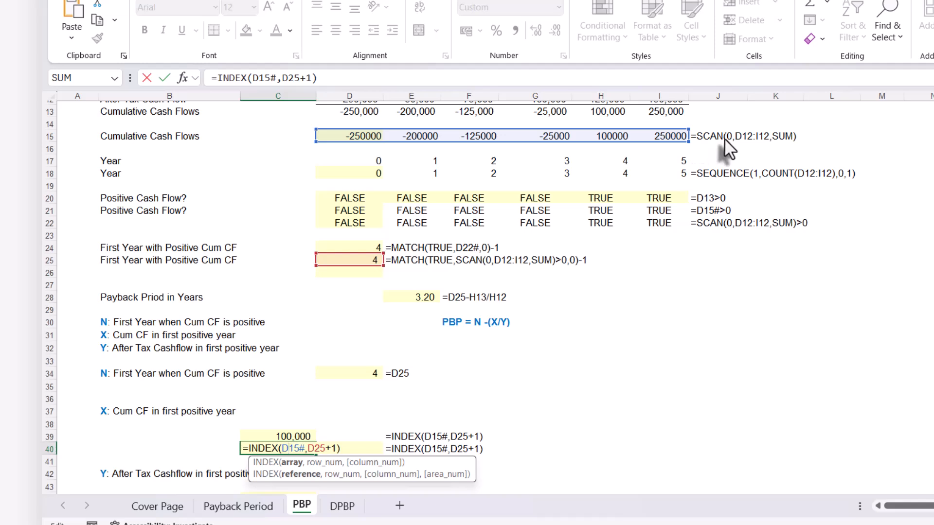
pyautogui.hotkey('ctrl', 'Return')
pyautogui.click(359, 138)
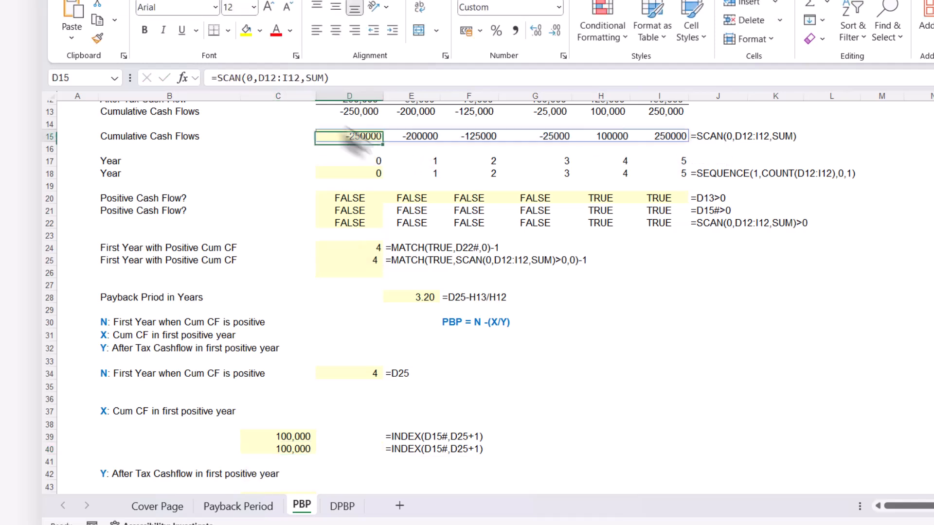
pyautogui.moveTo(342, 78); pyautogui.dragTo(240, 78)
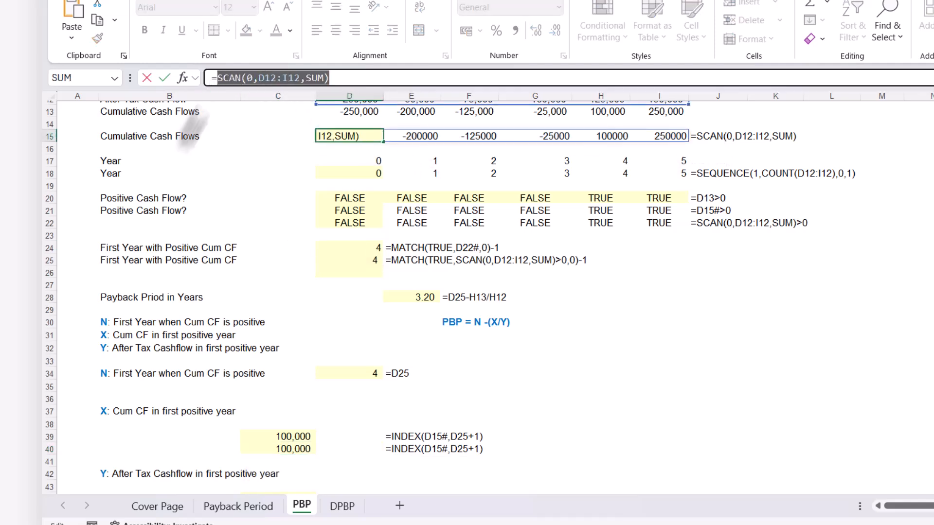
pyautogui.press('Escape')
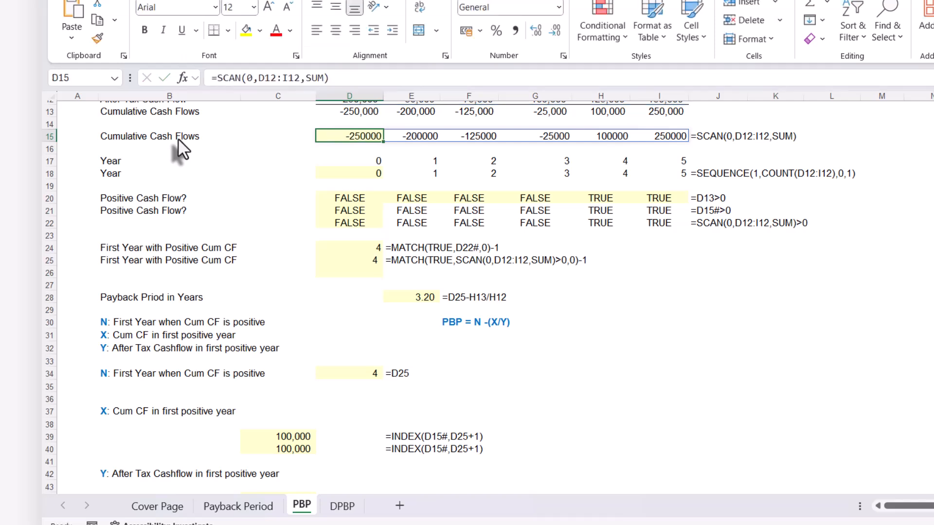
pyautogui.doubleClick(292, 448)
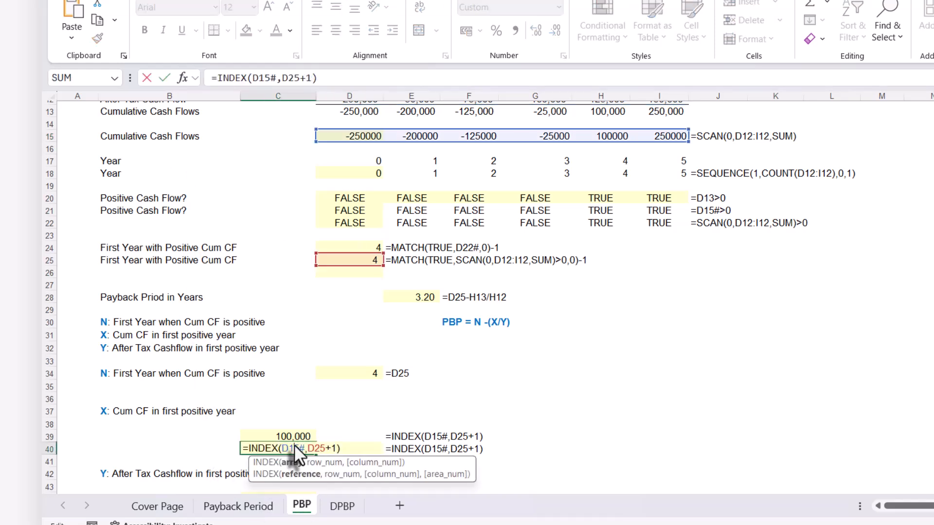
pyautogui.moveTo(300, 446); pyautogui.dragTo(302, 445)
pyautogui.write('SCAN(0,D12:I12,SUM)')
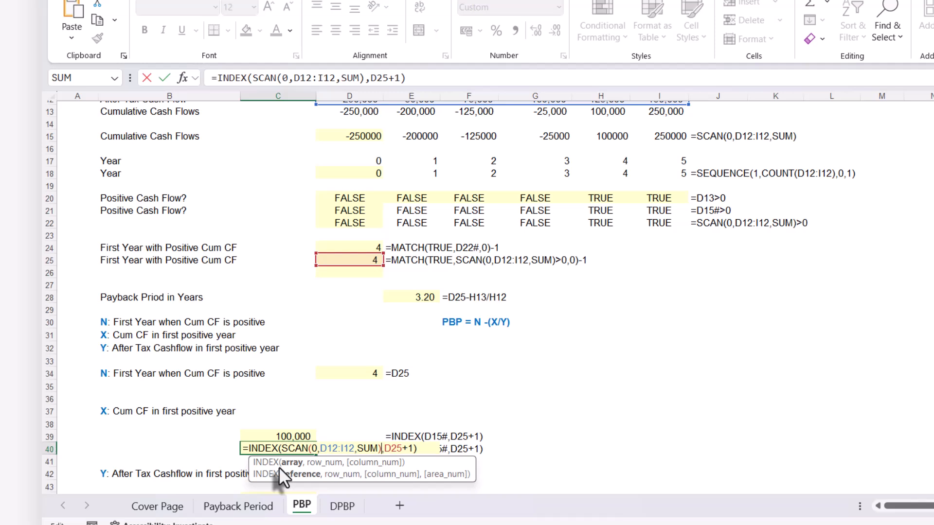
pyautogui.press('Return')
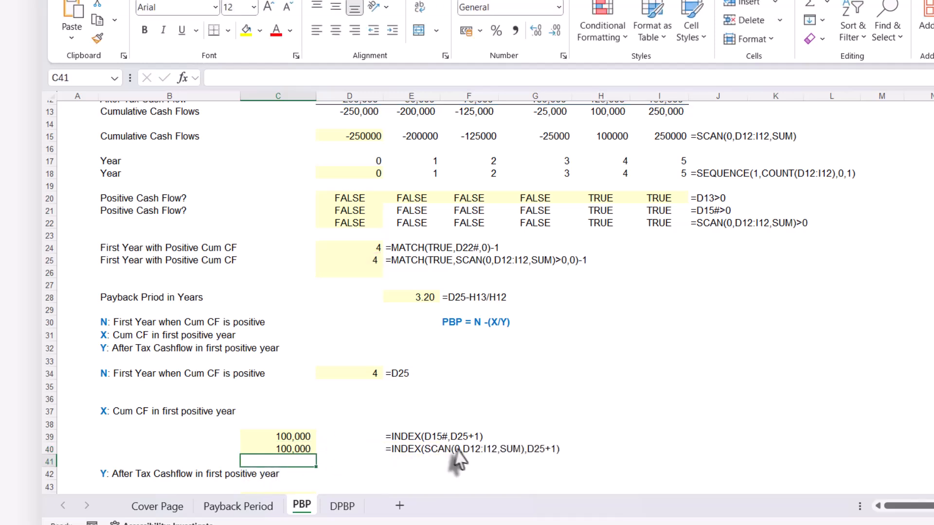
# Replace D25 in C40's formula with D25's own expression, MATCH(TRUE,SCAN(0,D12:I12,SUM)>0,0)-1, keeping the +1
pyautogui.click(295, 448)
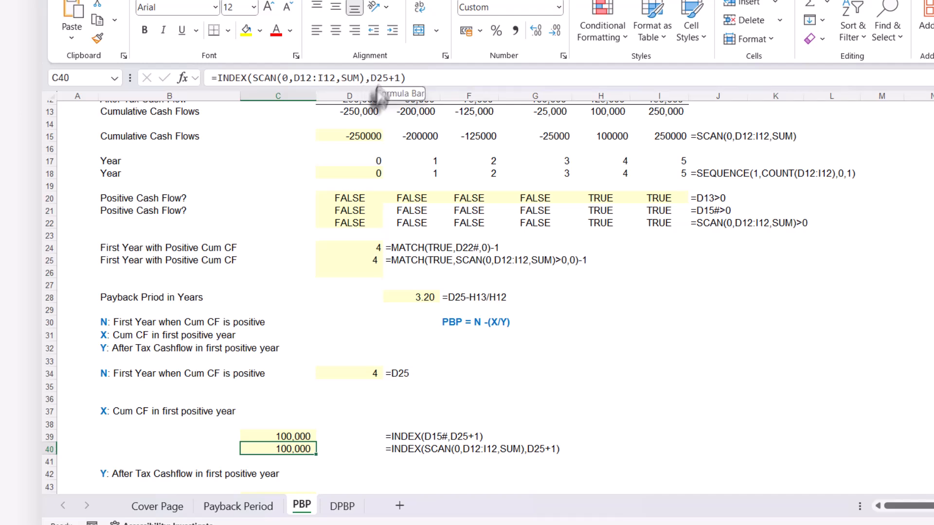
pyautogui.click(339, 261)
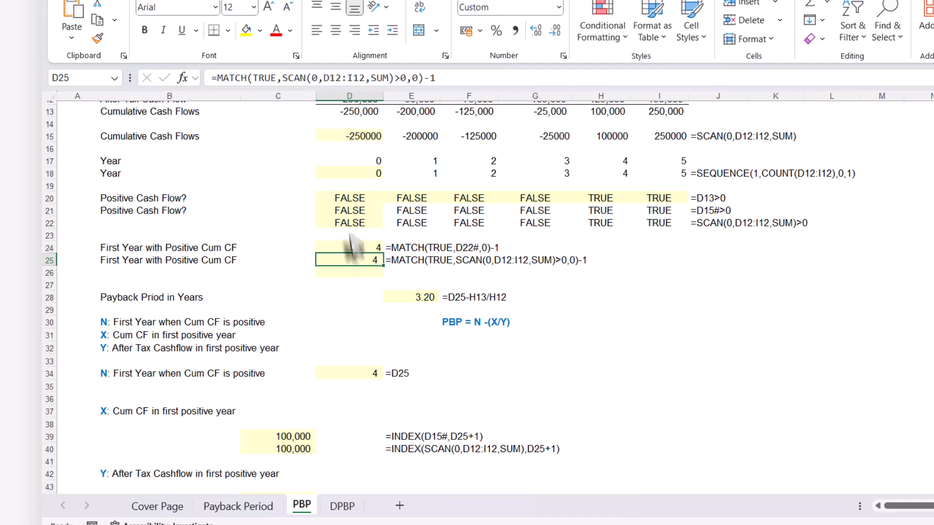
pyautogui.moveTo(437, 78); pyautogui.dragTo(217, 77)
pyautogui.hotkey('ctrl', 'c')
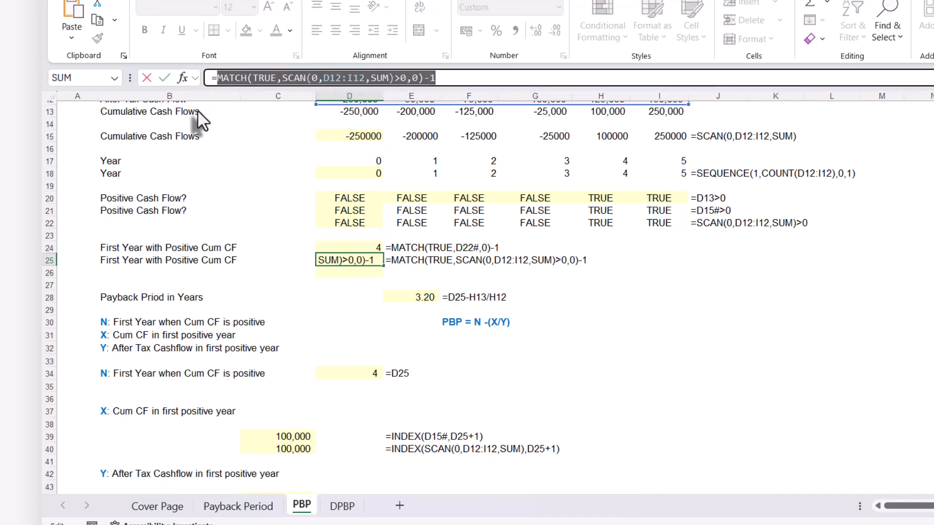
pyautogui.press('Escape')
pyautogui.click(307, 447)
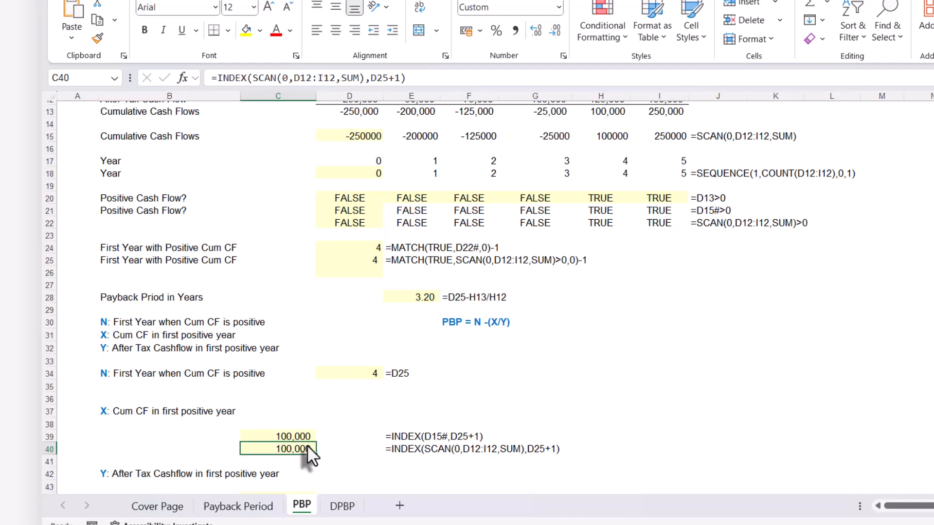
pyautogui.doubleClick(307, 445)
pyautogui.click(374, 75)
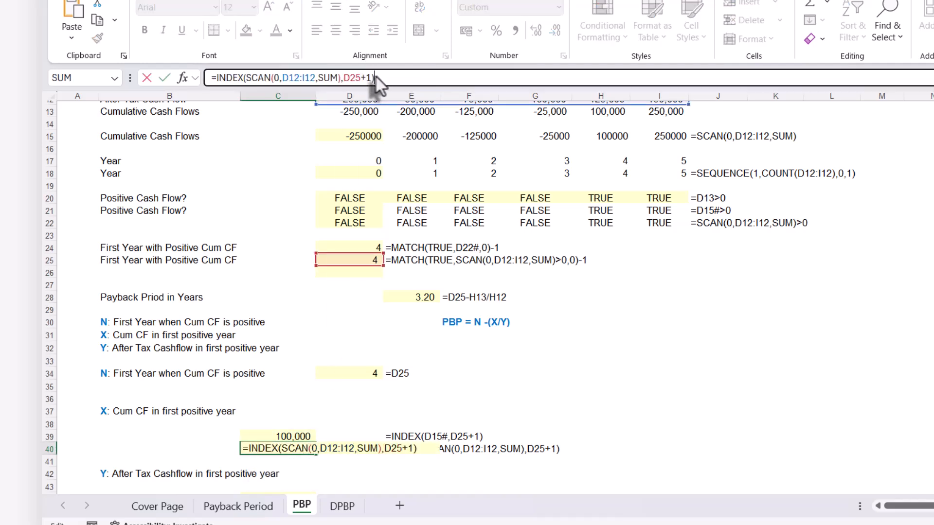
pyautogui.press('Escape')
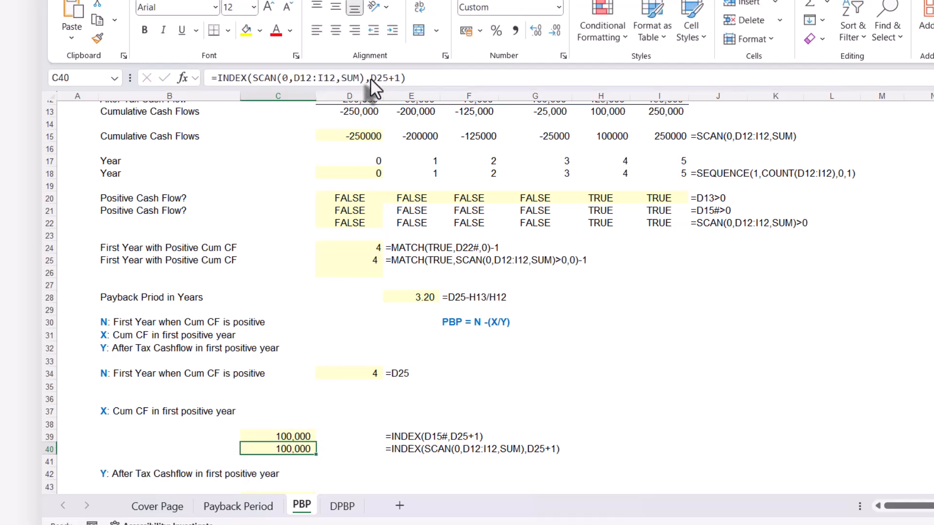
pyautogui.moveTo(370, 78); pyautogui.dragTo(386, 77)
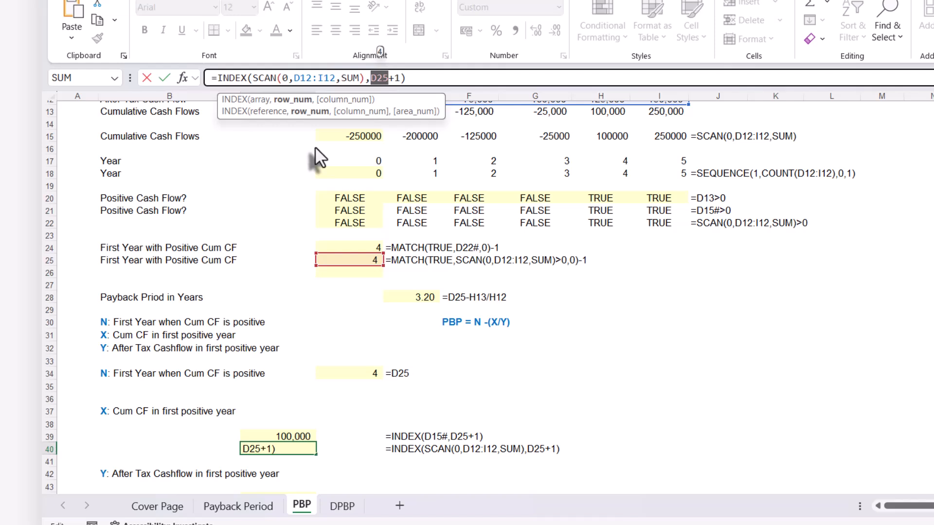
pyautogui.hotkey('ctrl', 'v')
pyautogui.press('Return')
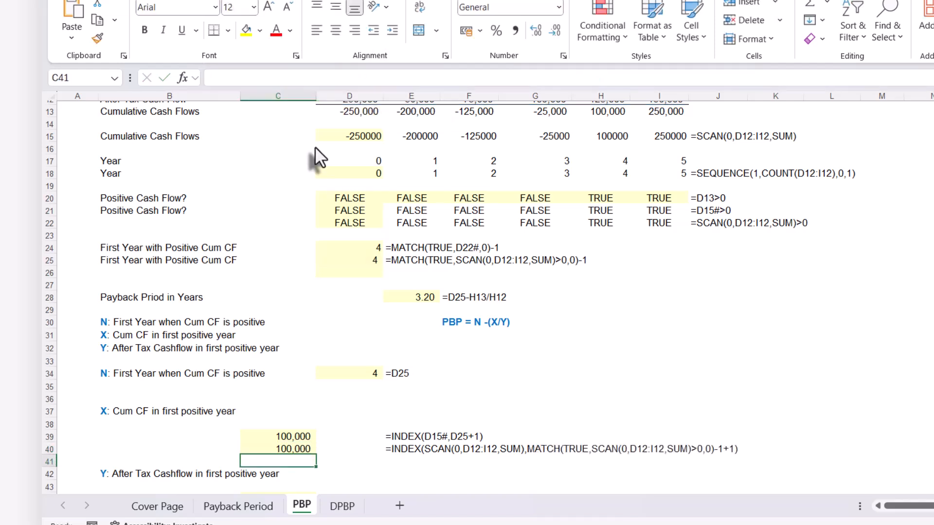
# Enter =INDEX(D12:I12,0,D25+1) in C44 to look up Y, the after tax cash flow in the first positive year
pyautogui.scroll(-1, 326, 394)
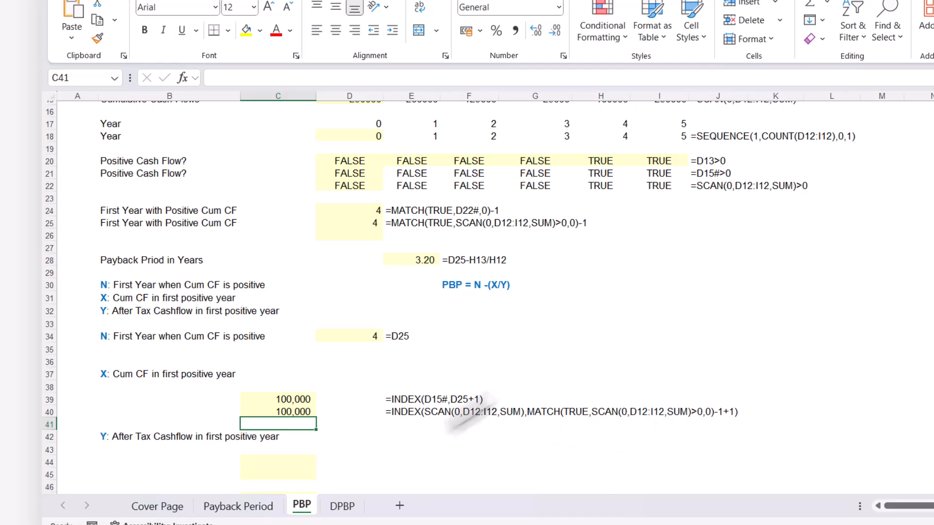
pyautogui.scroll(-3, 435, 431)
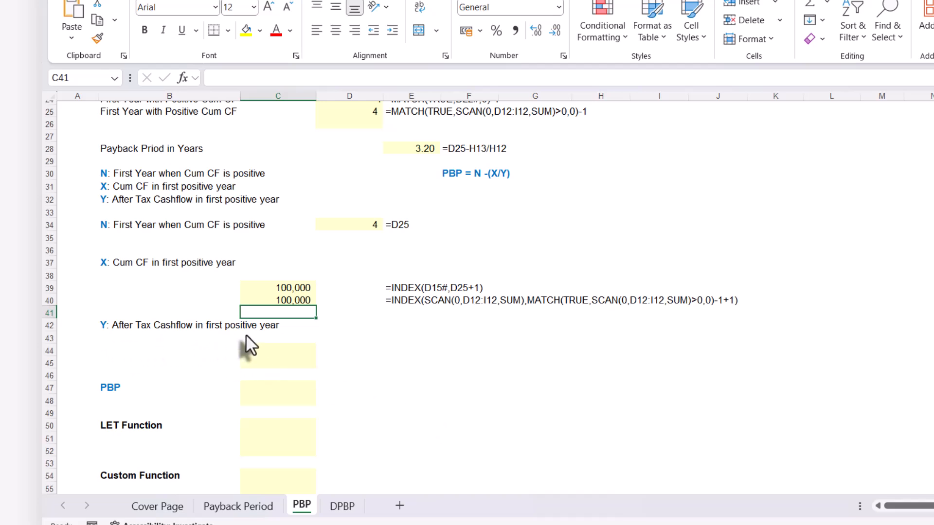
pyautogui.click(258, 350)
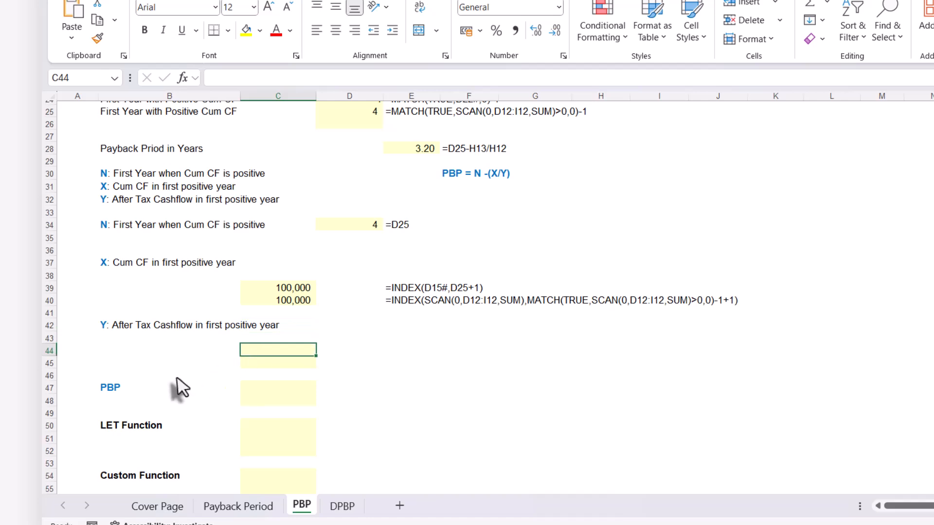
pyautogui.write('=ind')
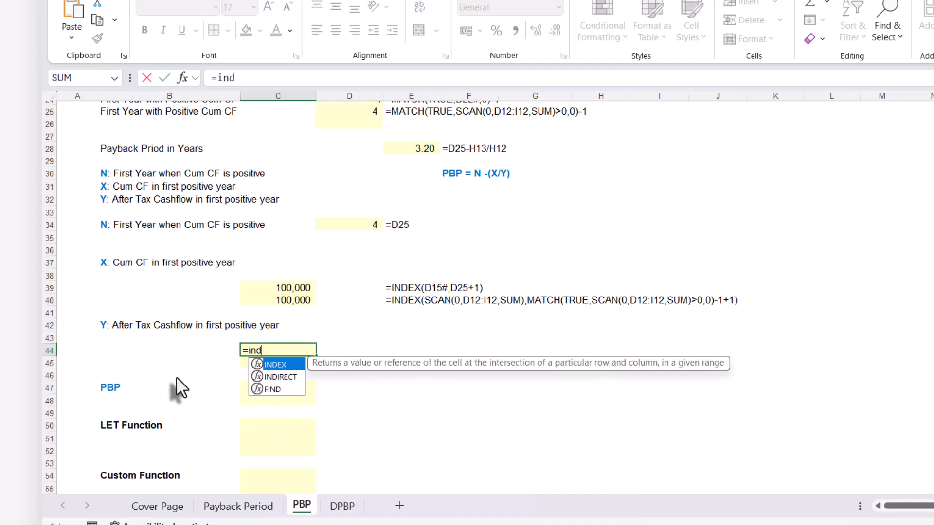
pyautogui.press('Tab')
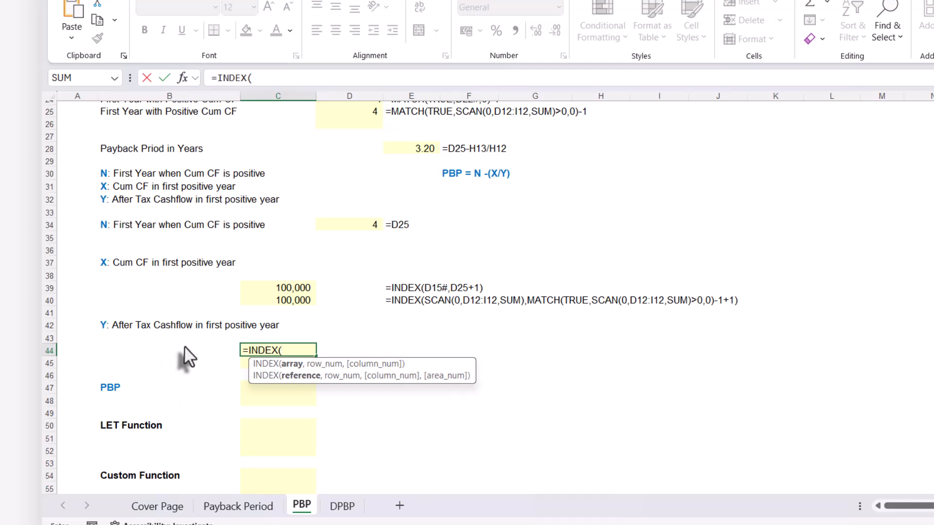
pyautogui.scroll(6, 204, 342)
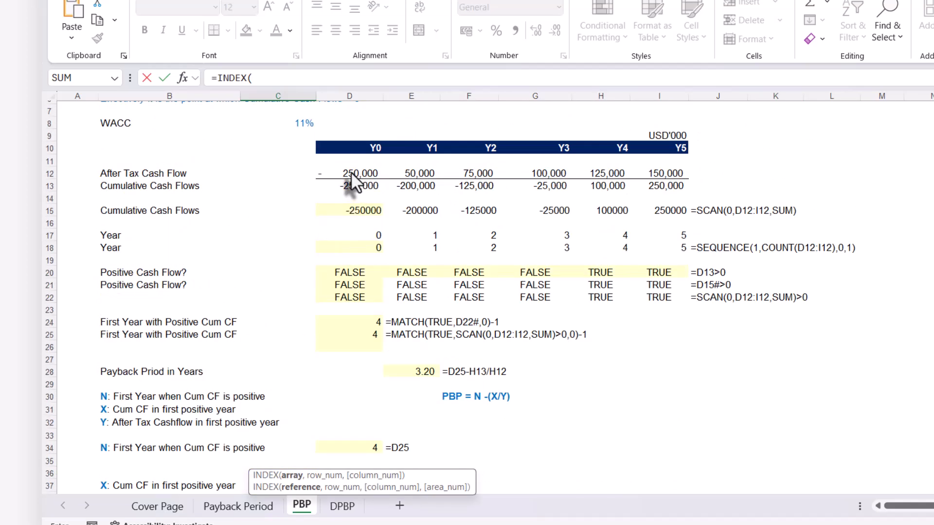
pyautogui.moveTo(349, 173); pyautogui.dragTo(642, 173)
pyautogui.scroll(-5, 403, 360)
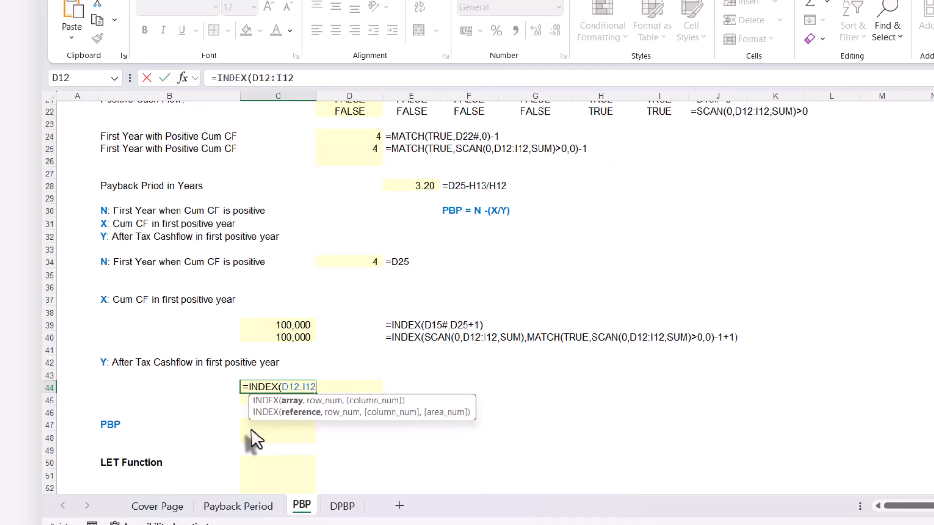
pyautogui.write(',')
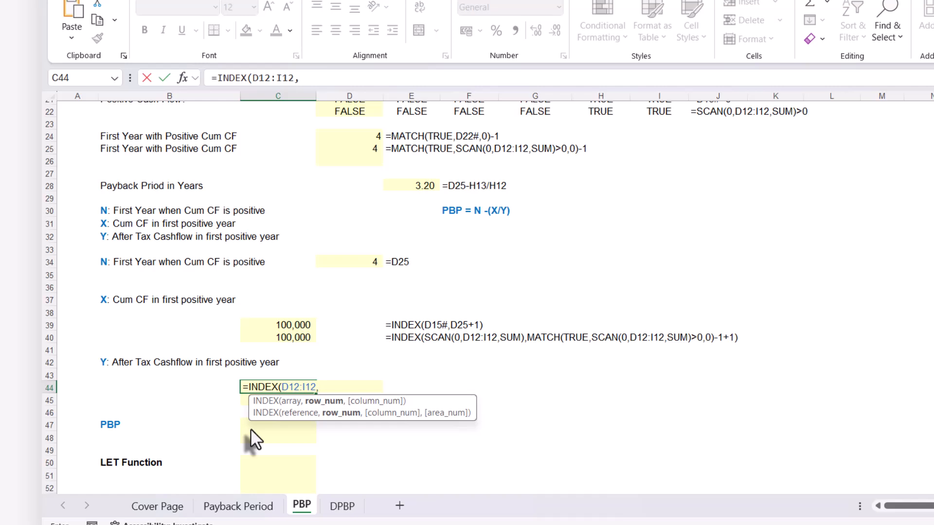
pyautogui.write('0,')
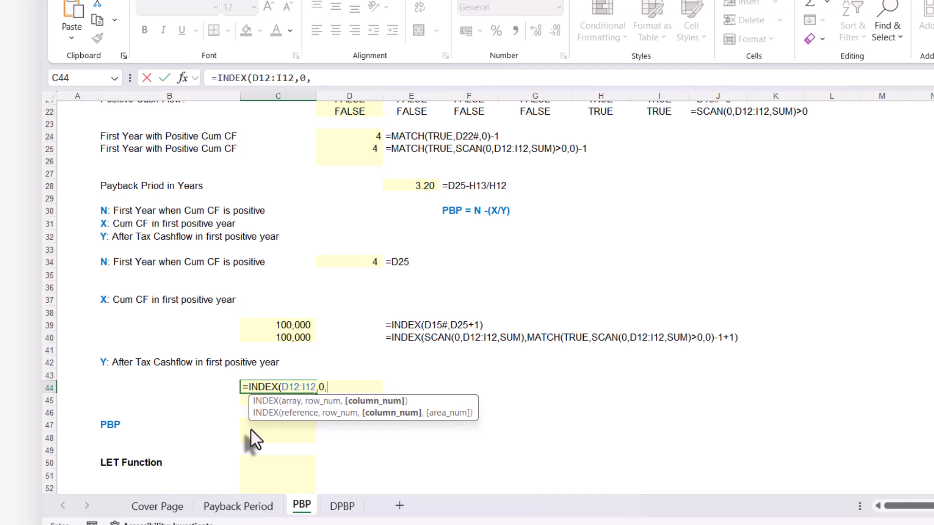
pyautogui.click(353, 148)
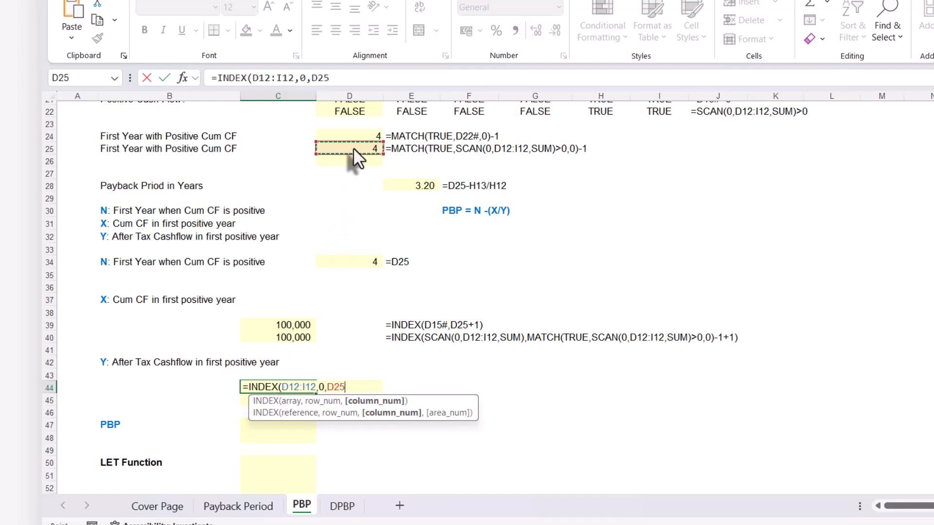
pyautogui.write('+1')
pyautogui.write(')')
pyautogui.press('Return')
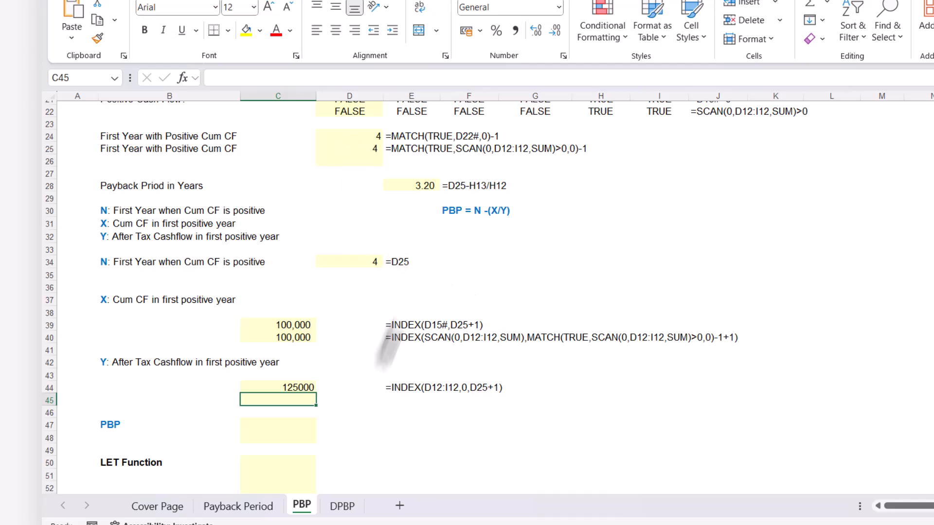
# Check C44's result against the Y4 after tax cash flow in H12
pyautogui.click(301, 387)
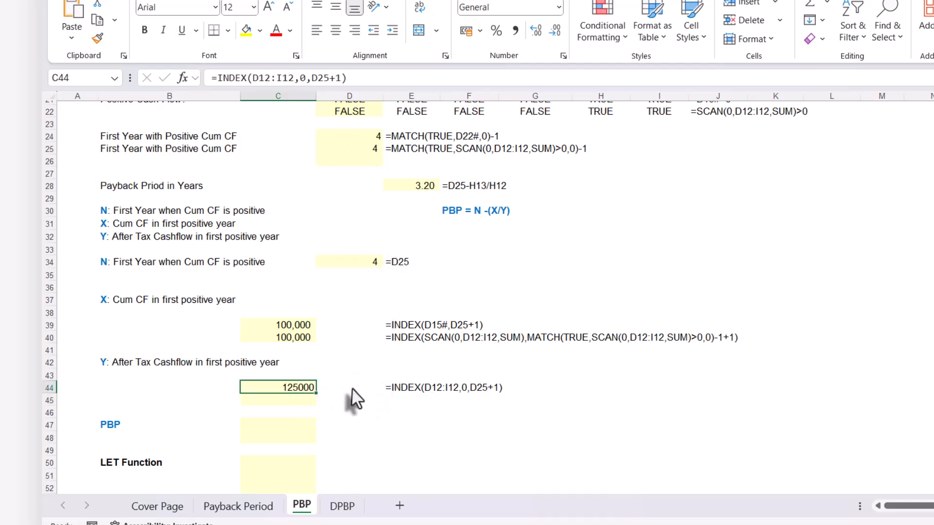
pyautogui.scroll(6, 496, 334)
pyautogui.click(606, 209)
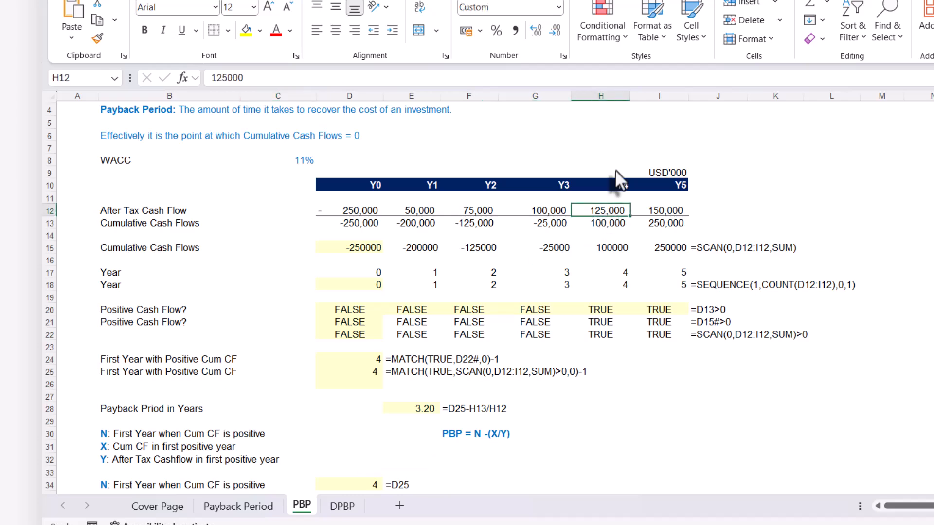
pyautogui.scroll(-4, 605, 206)
pyautogui.scroll(-3, 484, 367)
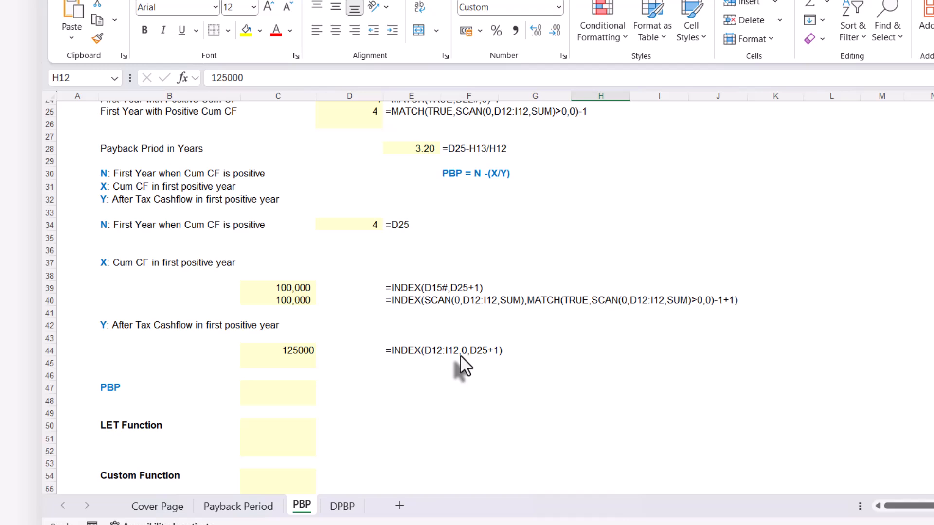
# Copy C44's formula text unchanged into C45 so that C45 also holds =INDEX(D12:I12,0,D25+1)
pyautogui.scroll(2, 460, 354)
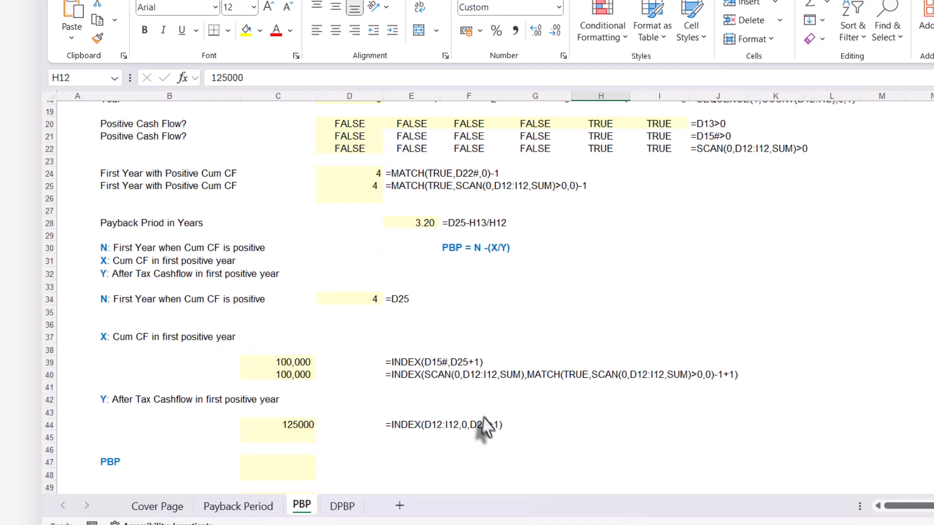
pyautogui.click(295, 428)
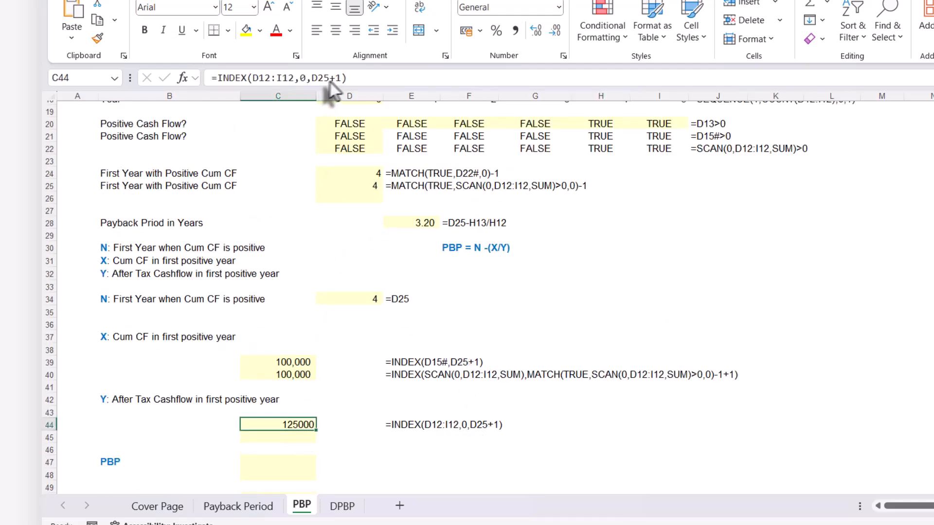
pyautogui.moveTo(352, 78); pyautogui.dragTo(204, 79)
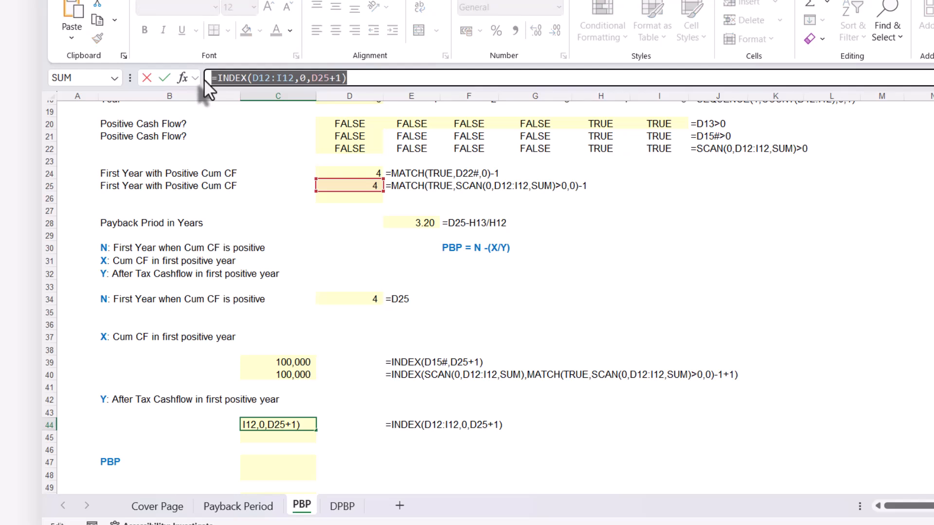
pyautogui.press('Escape')
pyautogui.click(269, 437)
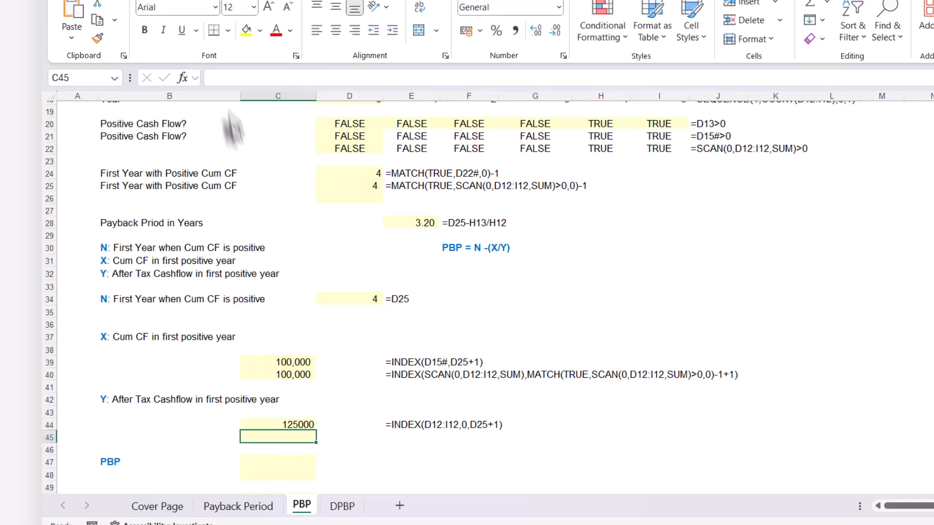
pyautogui.click(216, 77)
pyautogui.hotkey('ctrl', 'v')
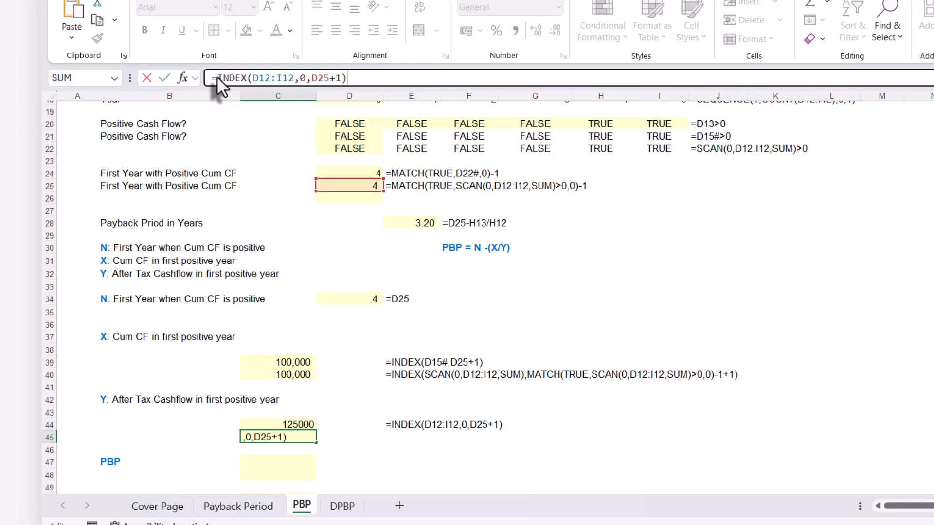
pyautogui.press('Return')
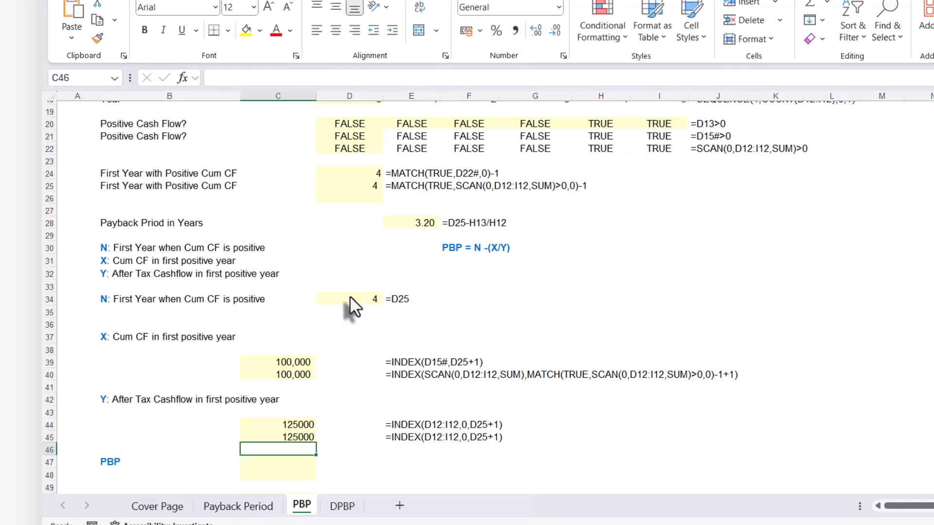
# Replace D25 in C45's formula with D25's own expression, MATCH(TRUE,SCAN(0,D12:I12,SUM)>0,0)-1, keeping the +1
pyautogui.click(358, 184)
pyautogui.moveTo(435, 78); pyautogui.dragTo(219, 78)
pyautogui.hotkey('ctrl', 'c')
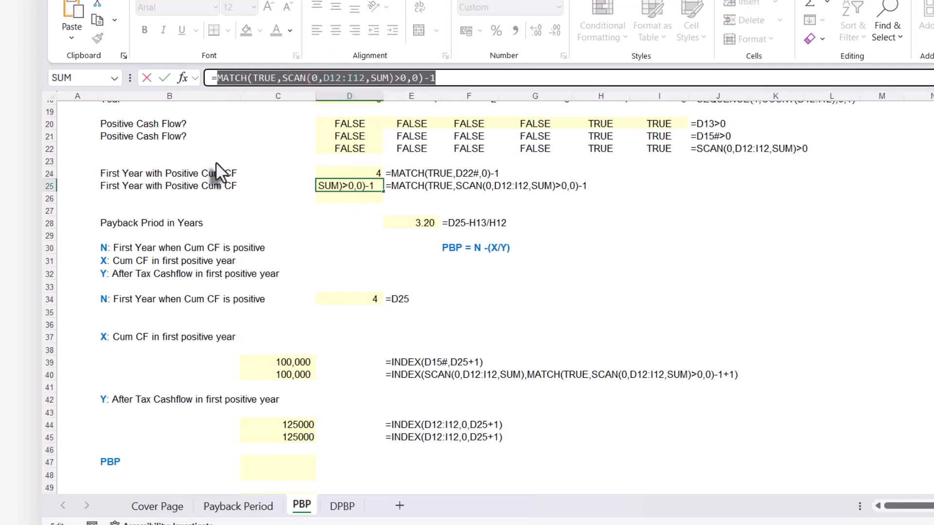
pyautogui.press('Escape')
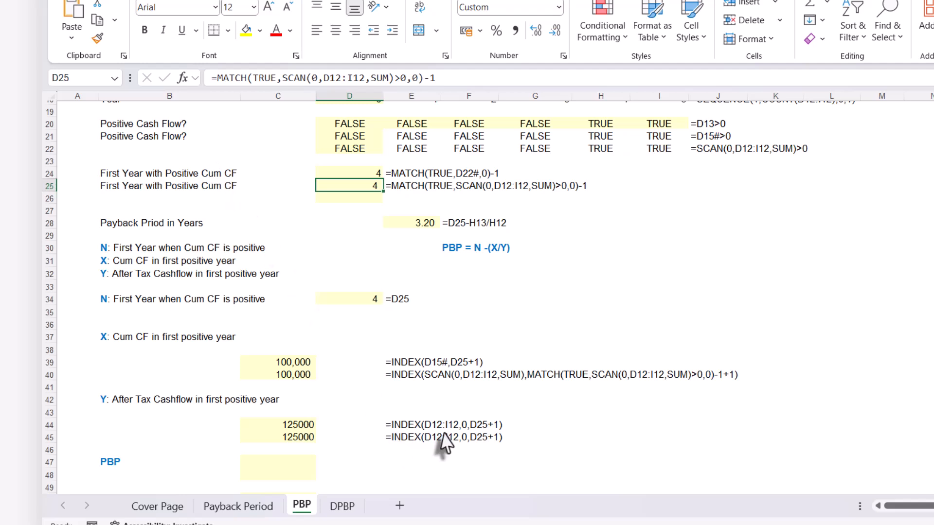
pyautogui.click(297, 437)
pyautogui.doubleClick(316, 78)
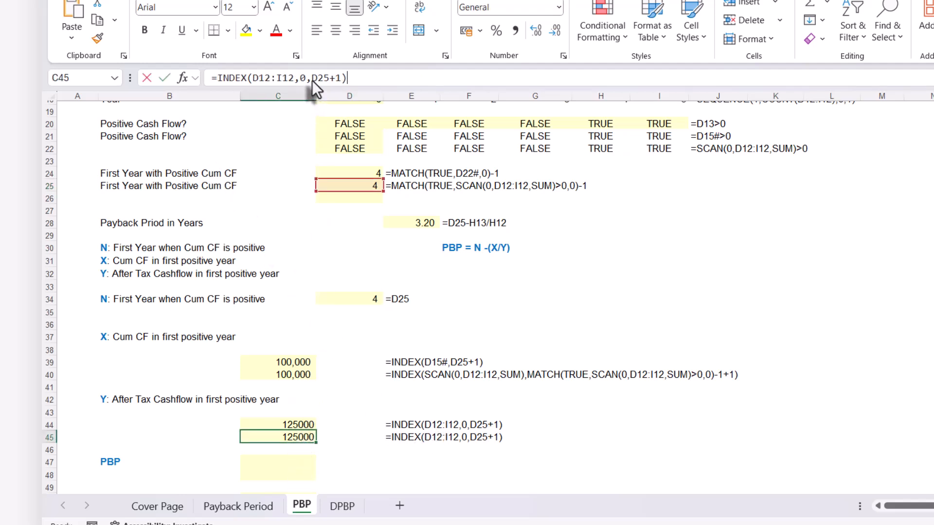
pyautogui.hotkey('ctrl', 'v')
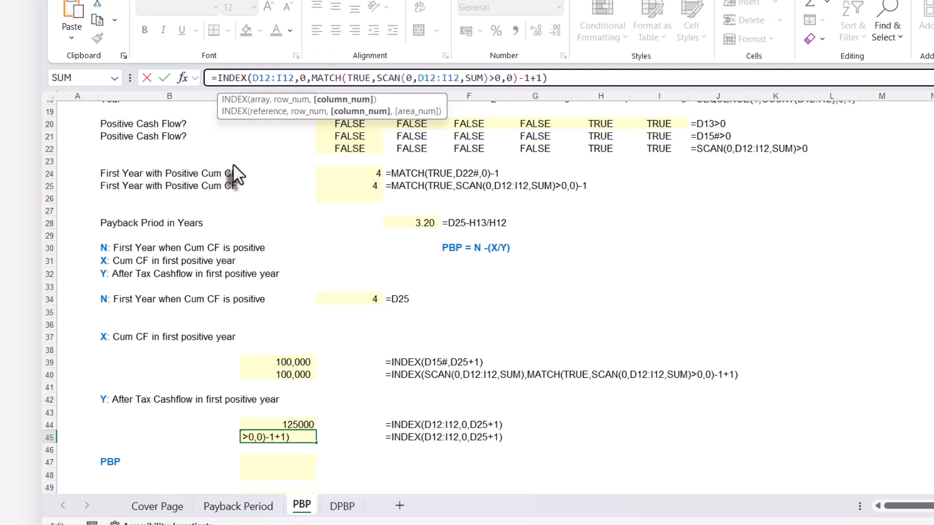
pyautogui.press('Return')
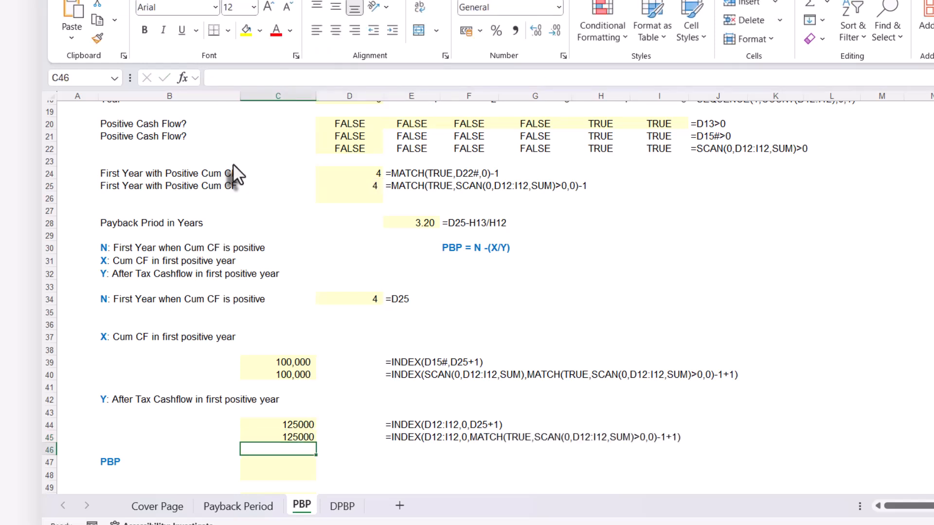
# Remove the redundant -1+1 from C40's formula, leaving =INDEX(SCAN(0,D12:I12,SUM),MATCH(TRUE,SCAN(0,D12:I12,SUM)>0,0))
pyautogui.click(308, 438)
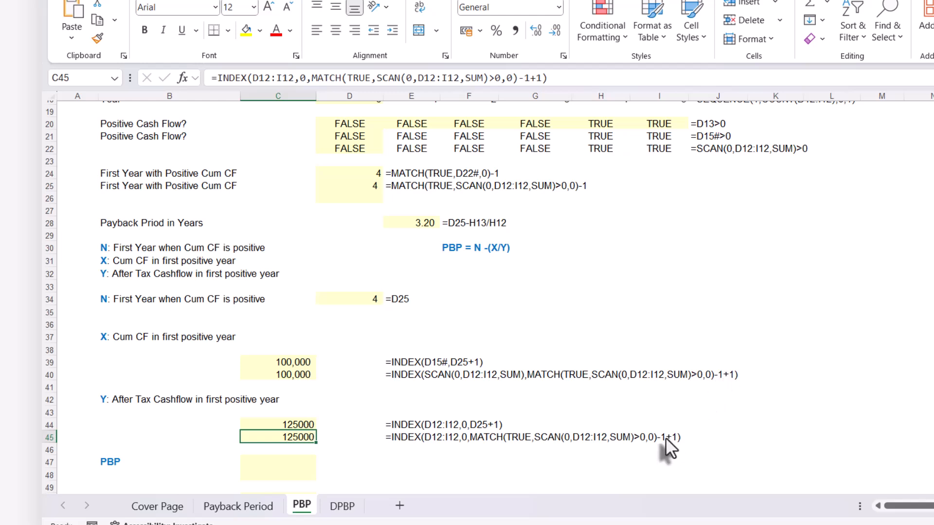
pyautogui.doubleClick(299, 375)
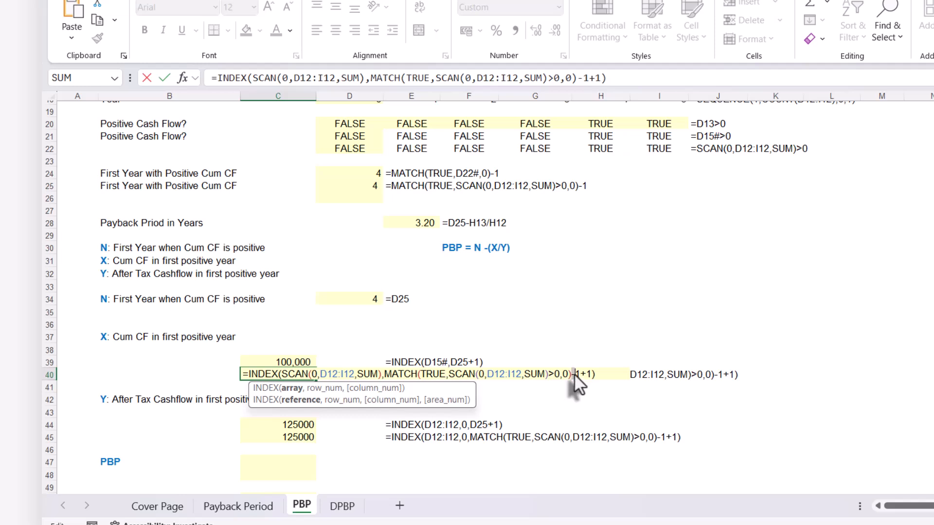
pyautogui.moveTo(591, 372); pyautogui.dragTo(591, 373)
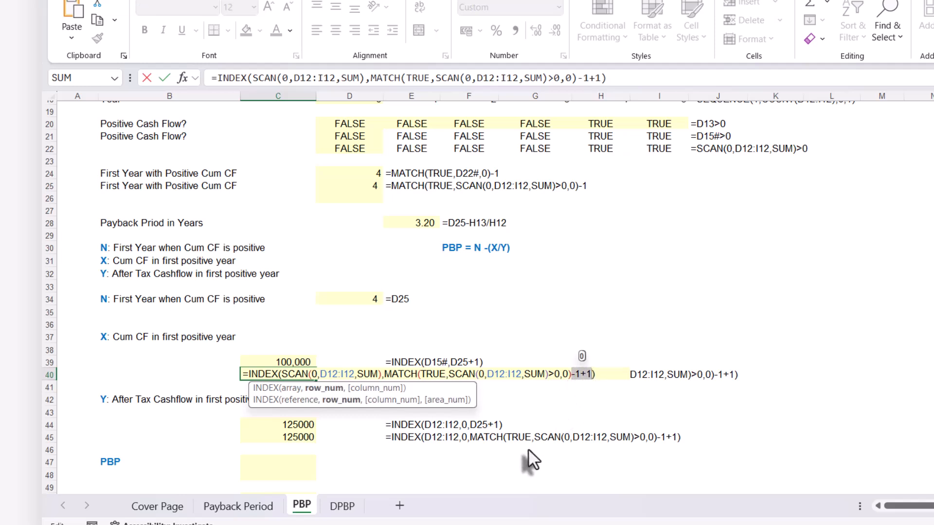
pyautogui.press('BackSpace')
pyautogui.press('Return')
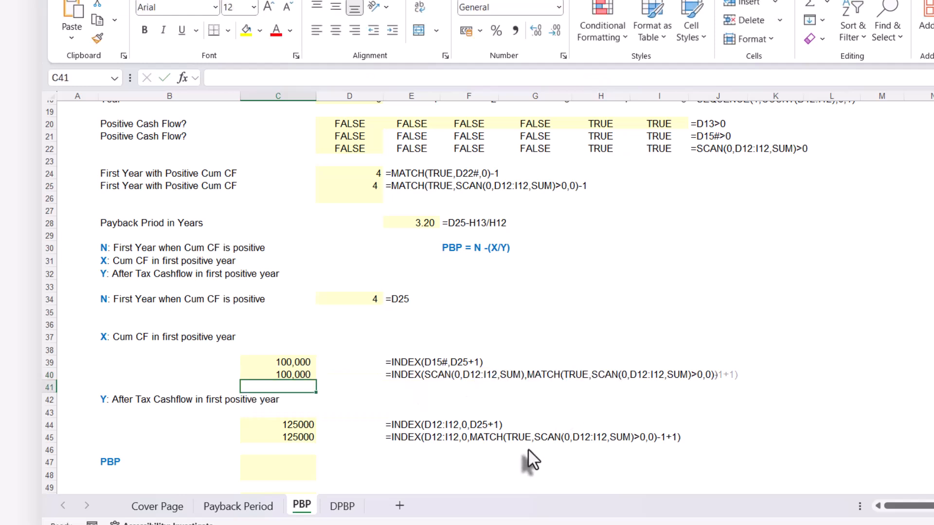
# Remove the redundant -1+1 from C45's formula, leaving =INDEX(D12:I12,0,MATCH(TRUE,SCAN(0,D12:I12,SUM)>0,0))
pyautogui.click(299, 440)
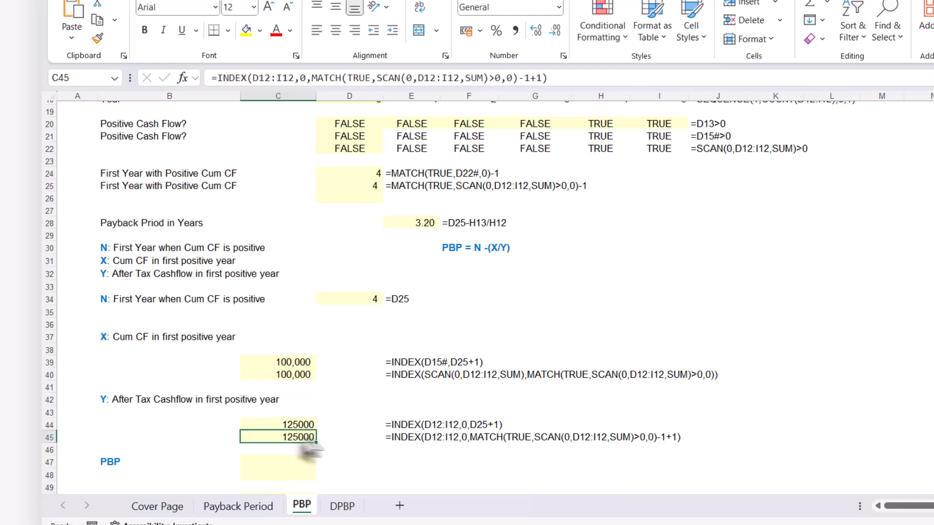
pyautogui.doubleClick(298, 440)
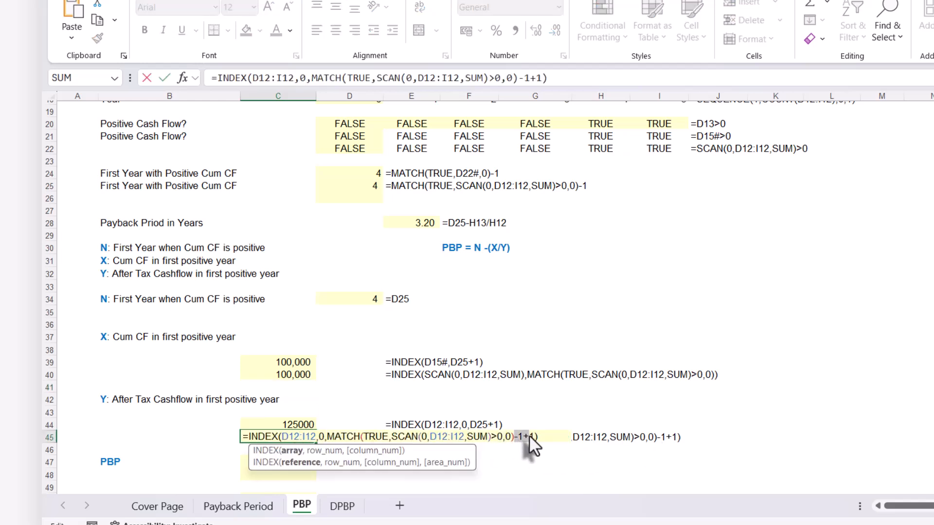
pyautogui.moveTo(529, 435); pyautogui.dragTo(532, 433)
pyautogui.press('BackSpace')
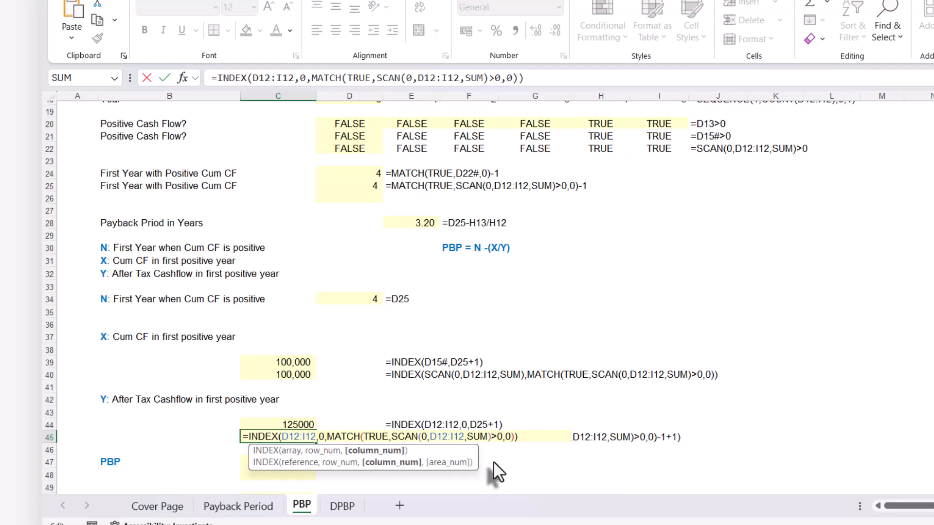
pyautogui.press('Return')
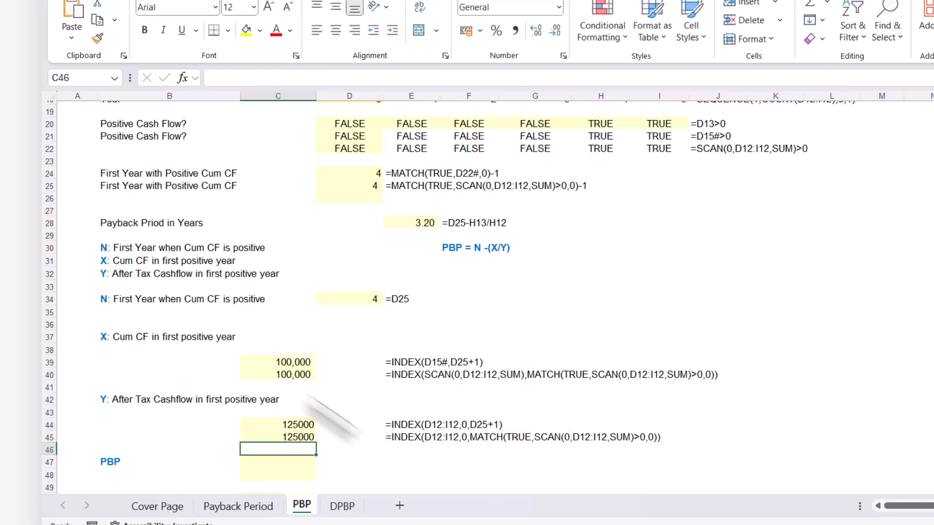
# Enter =D25-C40/C45 in C47 to calculate the PBP from N, X and Y
pyautogui.scroll(-2, 349, 384)
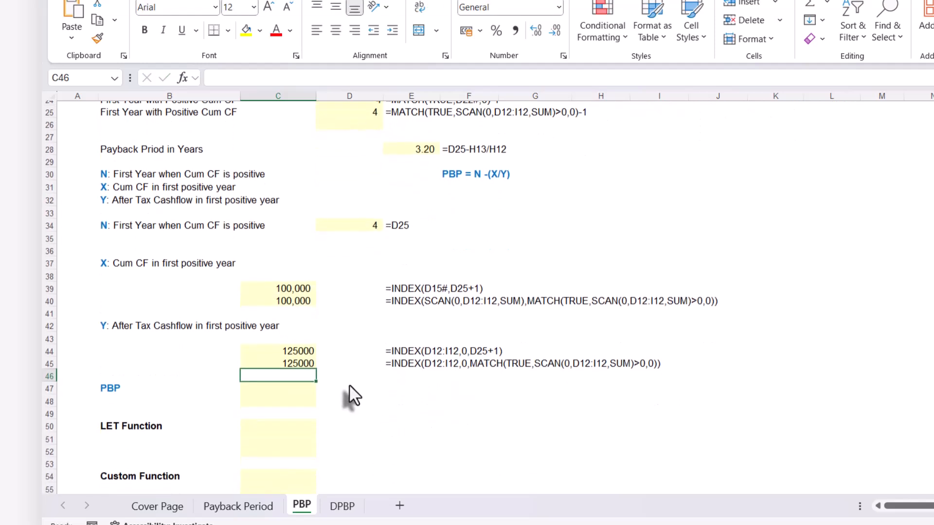
pyautogui.press('Down')
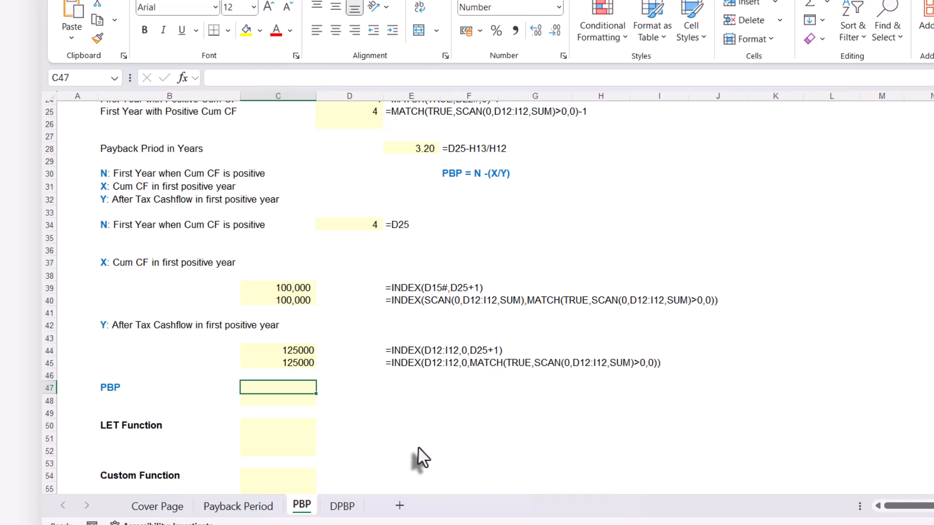
pyautogui.write('=')
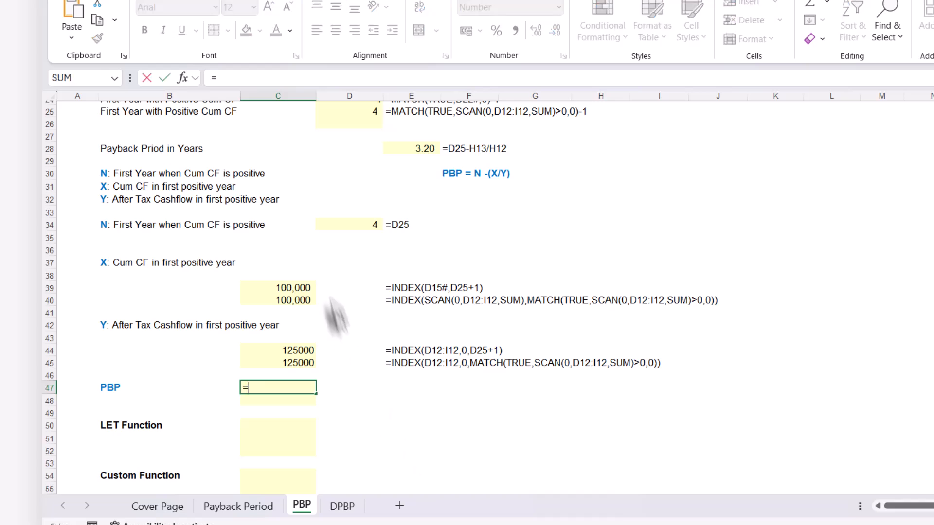
pyautogui.click(344, 111)
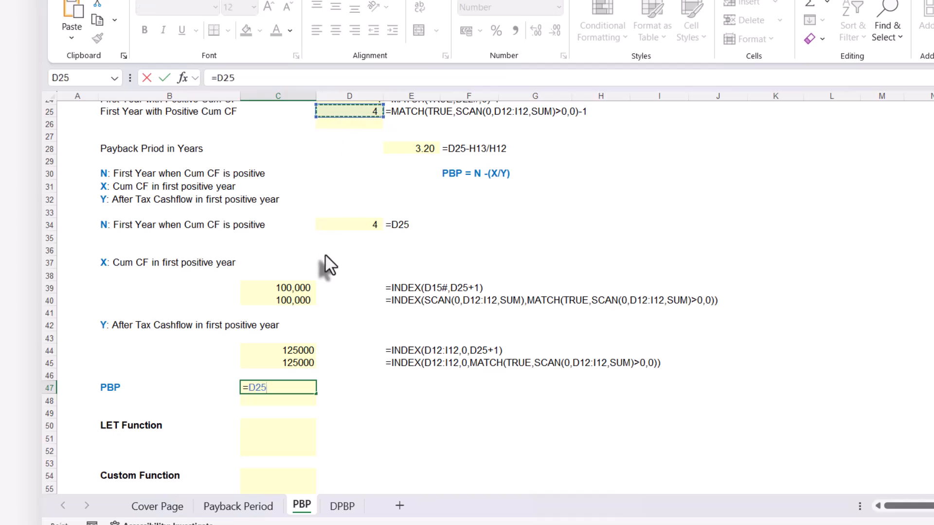
pyautogui.write('-')
pyautogui.click(293, 299)
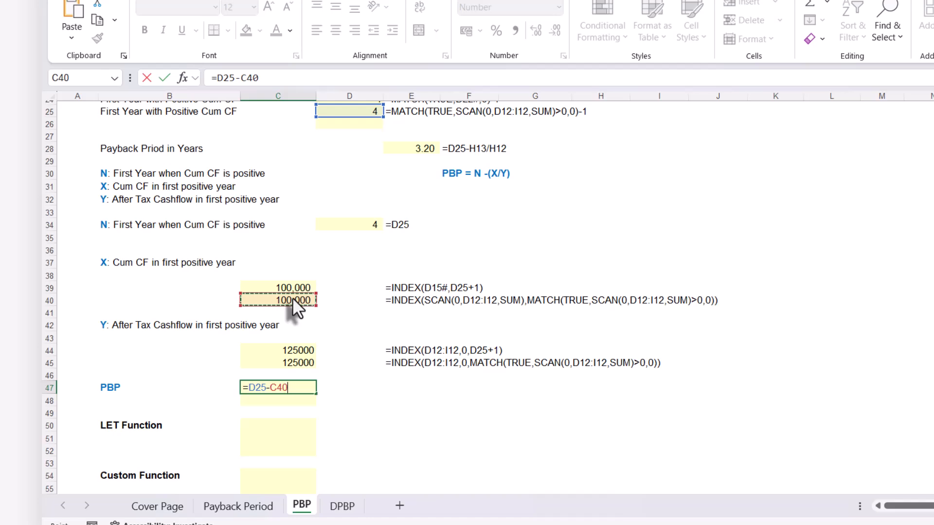
pyautogui.write('/')
pyautogui.click(281, 364)
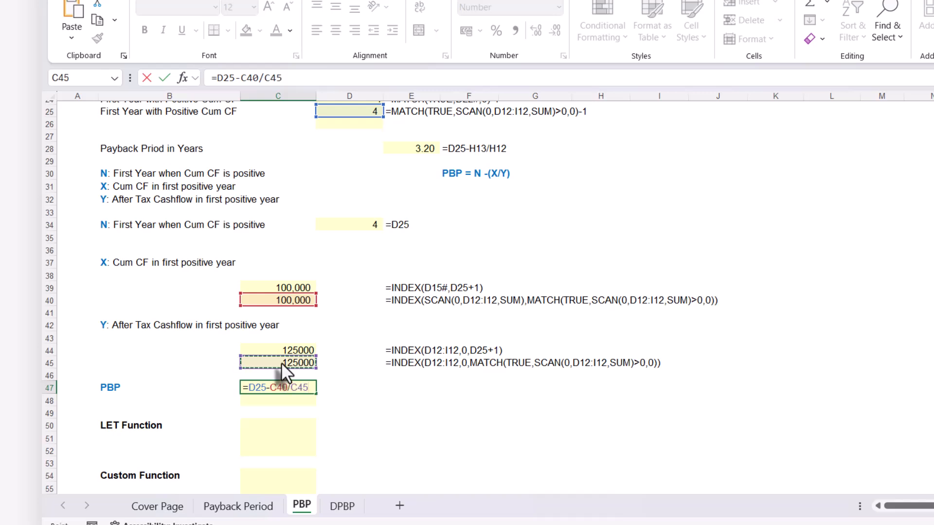
pyautogui.press('Return')
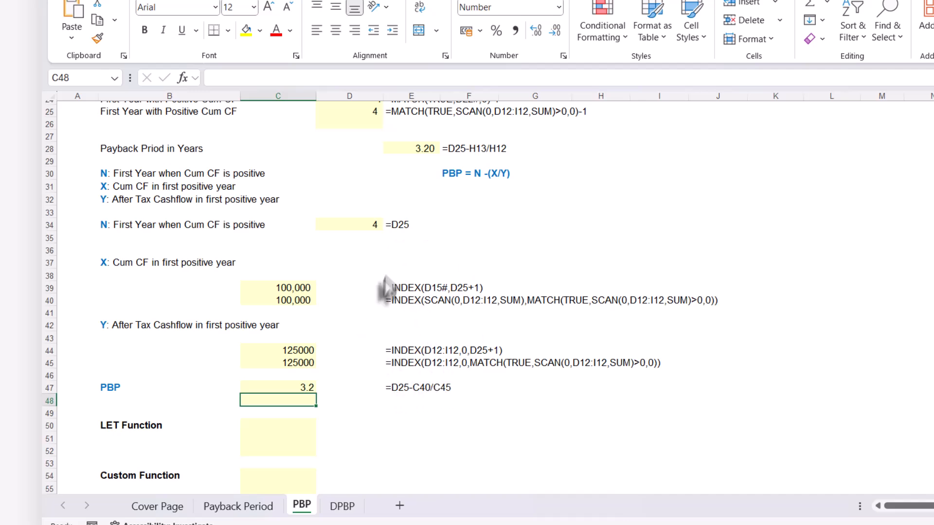
# Copy C47's formula text unchanged into C48 so that C48 also holds =D25-C40/C45
pyautogui.click(280, 387)
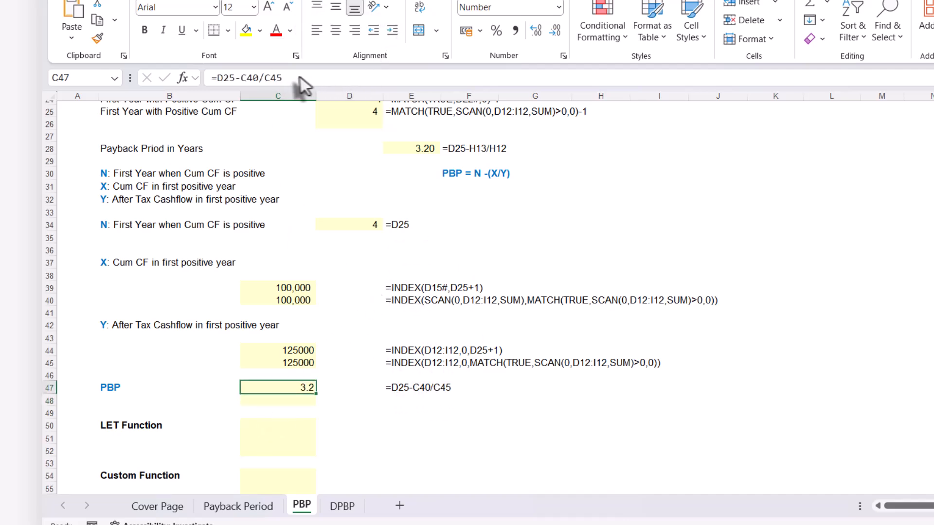
pyautogui.moveTo(299, 79); pyautogui.dragTo(191, 83)
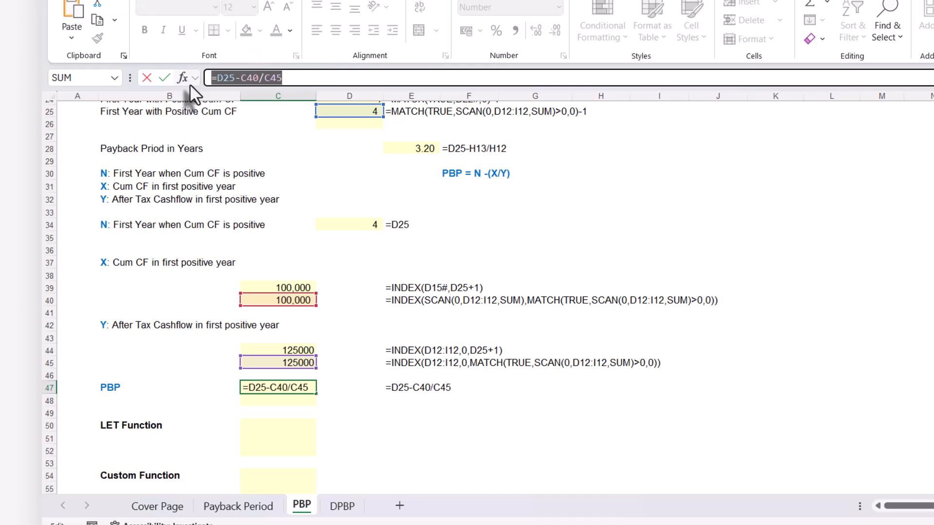
pyautogui.press('Escape')
pyautogui.click(270, 401)
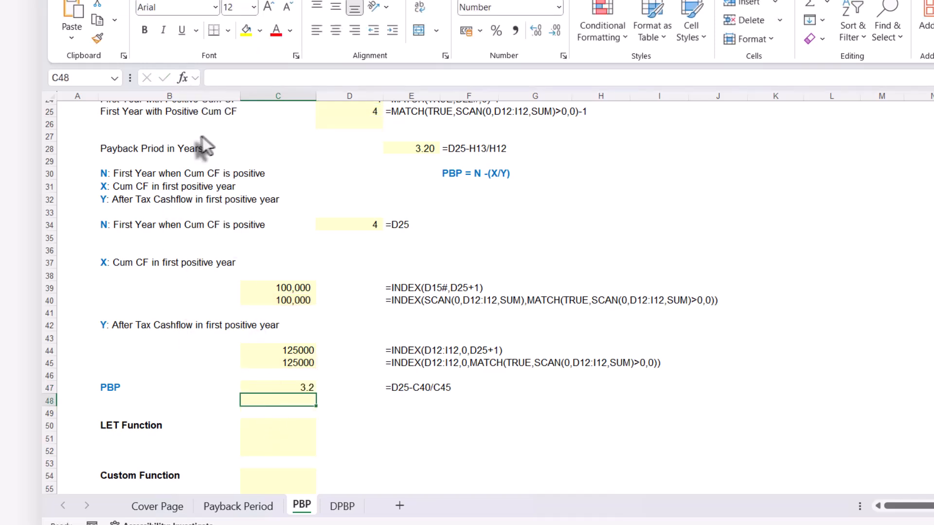
pyautogui.hotkey('ctrl', 'v')
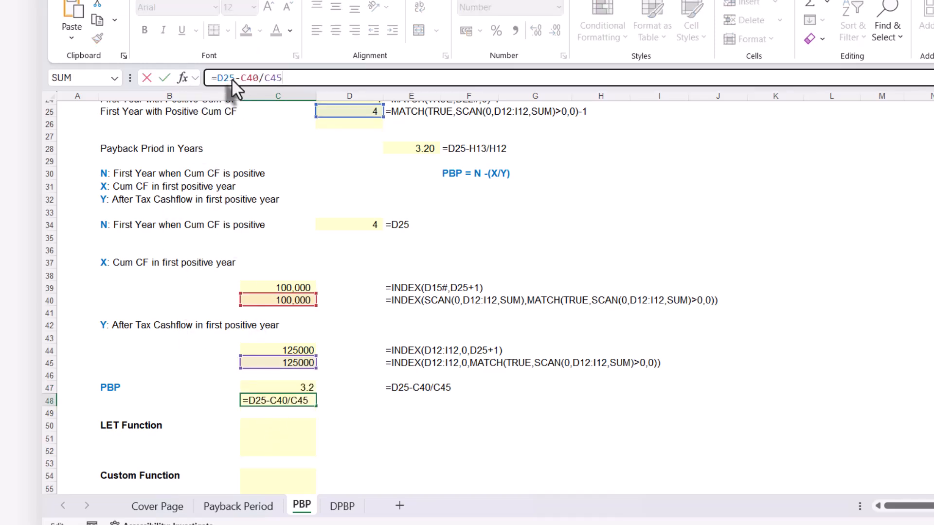
pyautogui.press('Return')
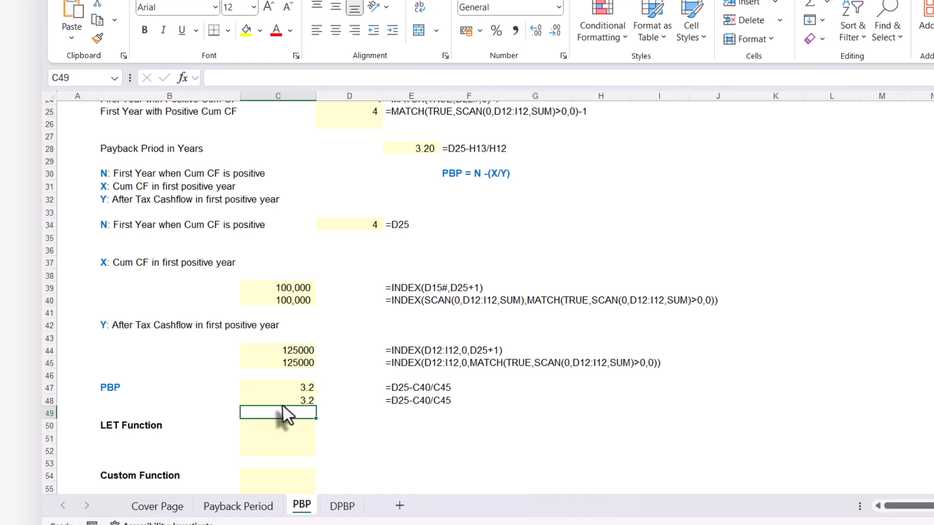
# Replace the D25 reference in C48 with D25's own formula, MATCH(TRUE,SCAN(0,D12:I12,SUM)>0,0)-1
pyautogui.click(285, 400)
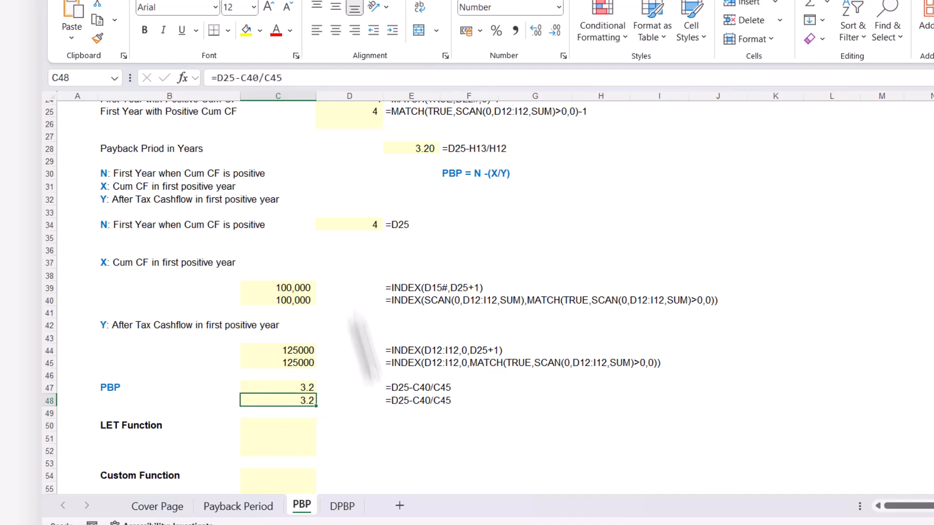
pyautogui.click(351, 110)
pyautogui.moveTo(436, 77); pyautogui.dragTo(214, 75)
pyautogui.hotkey('ctrl', 'c')
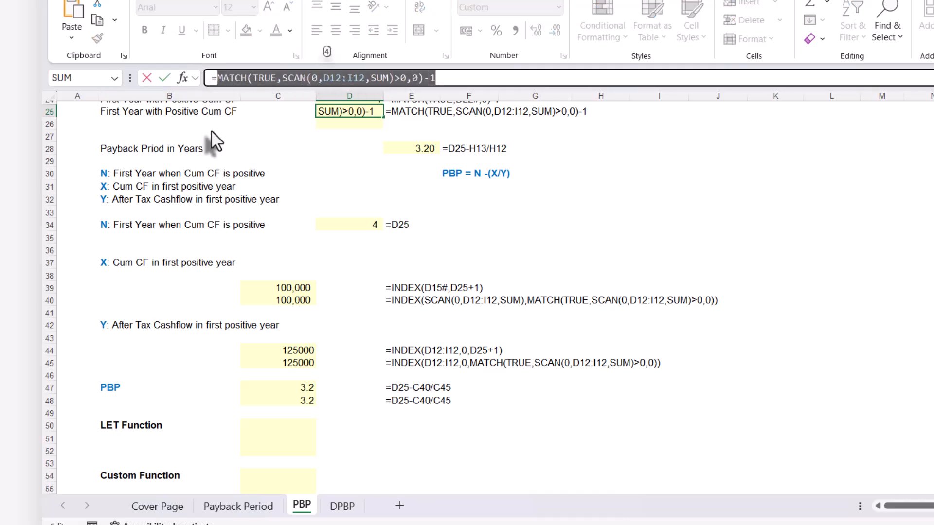
pyautogui.press('Escape')
pyautogui.click(281, 402)
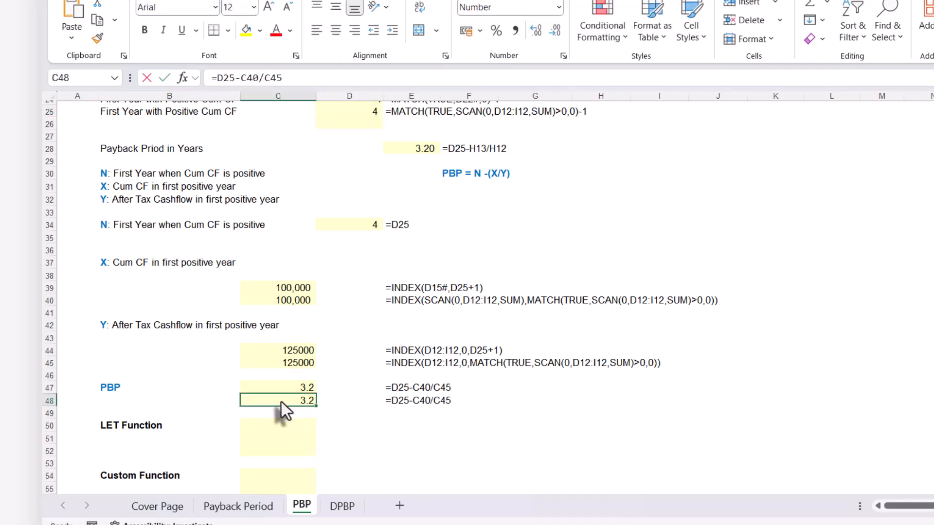
pyautogui.doubleClick(267, 399)
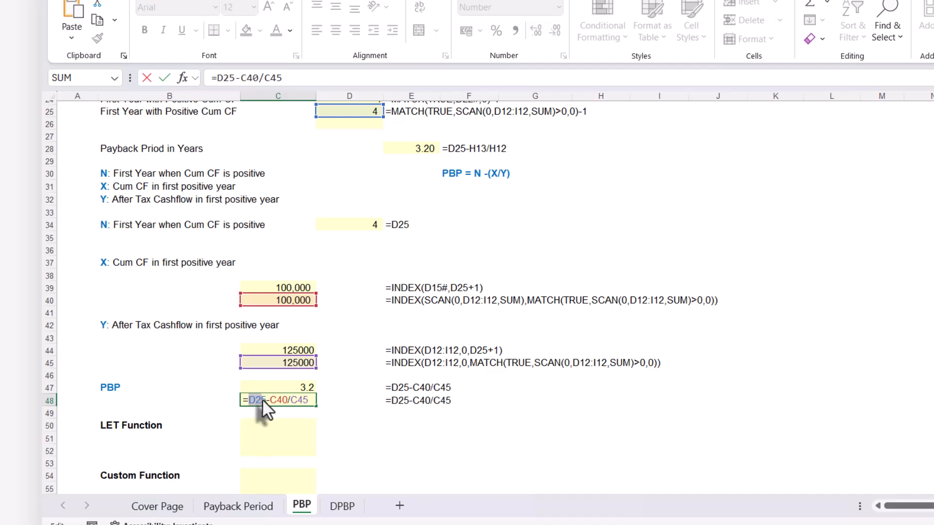
pyautogui.hotkey('ctrl', 'v')
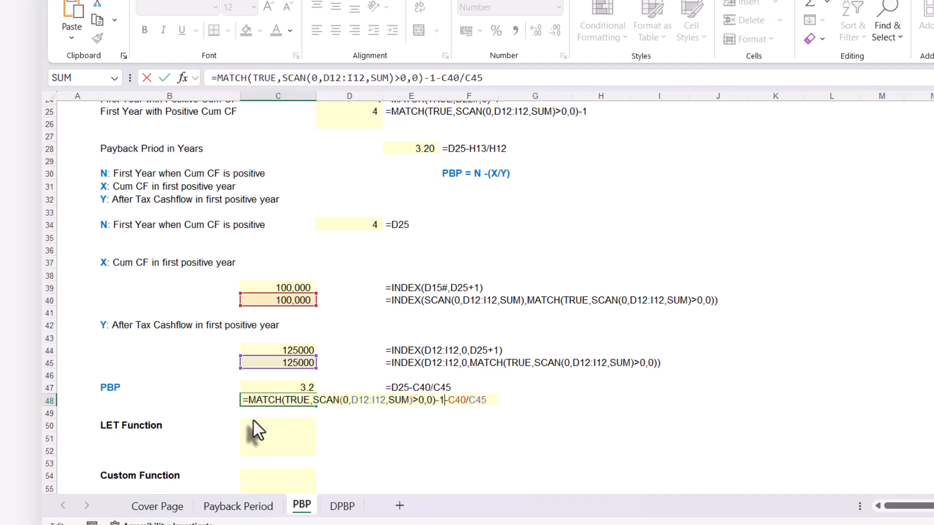
pyautogui.press('Return')
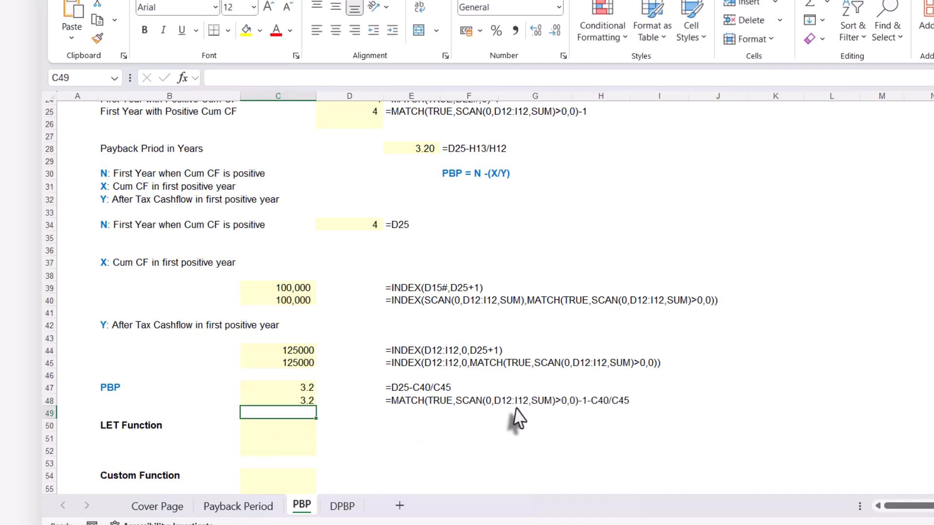
# Replace the C40 reference in C48 with C40's own formula, INDEX(SCAN(0,D12:I12,SUM),MATCH(TRUE,SCAN(0,D12:I12,SUM)>0,0))
pyautogui.click(286, 302)
pyautogui.moveTo(583, 78); pyautogui.dragTo(214, 81)
pyautogui.hotkey('ctrl', 'c')
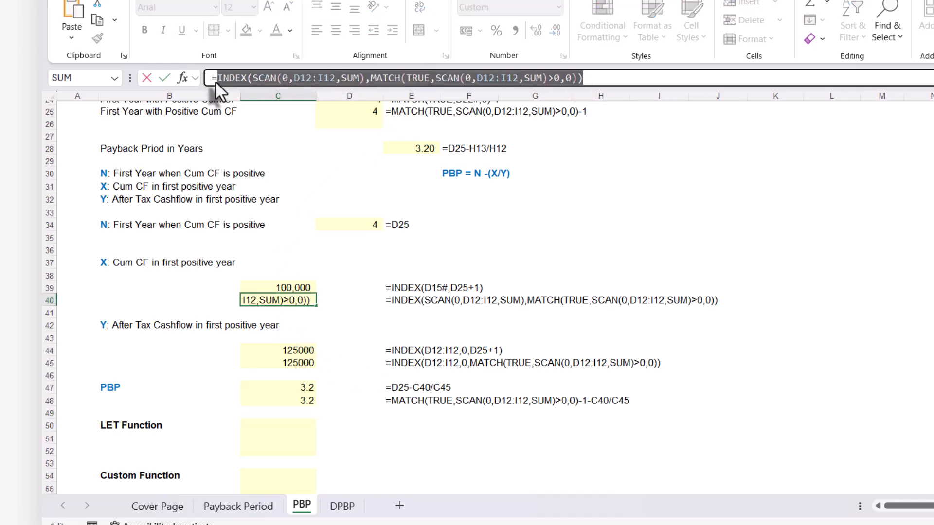
pyautogui.press('Escape')
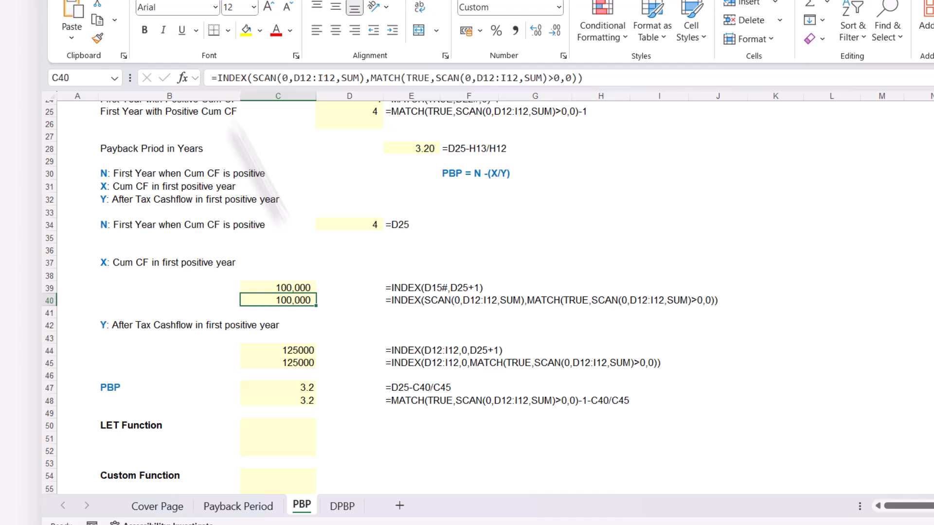
pyautogui.click(287, 399)
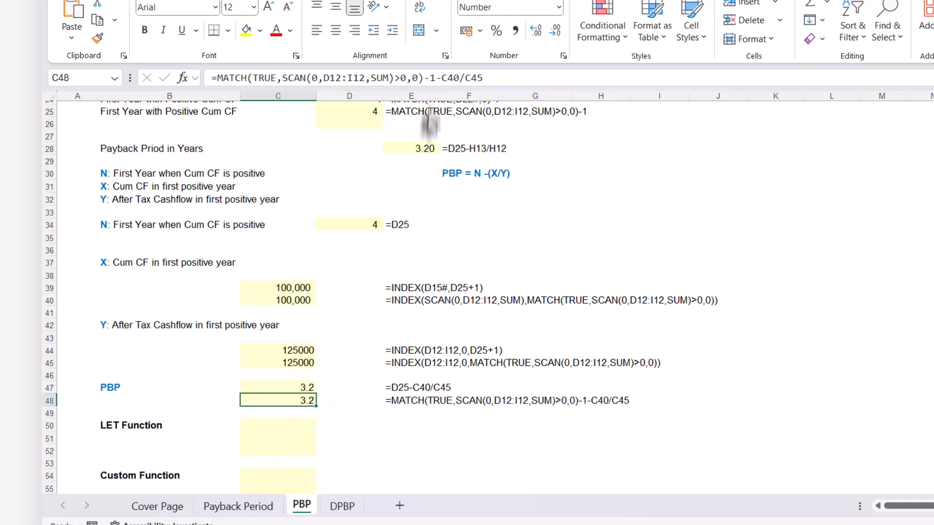
pyautogui.click(441, 79)
pyautogui.moveTo(442, 79); pyautogui.dragTo(460, 79)
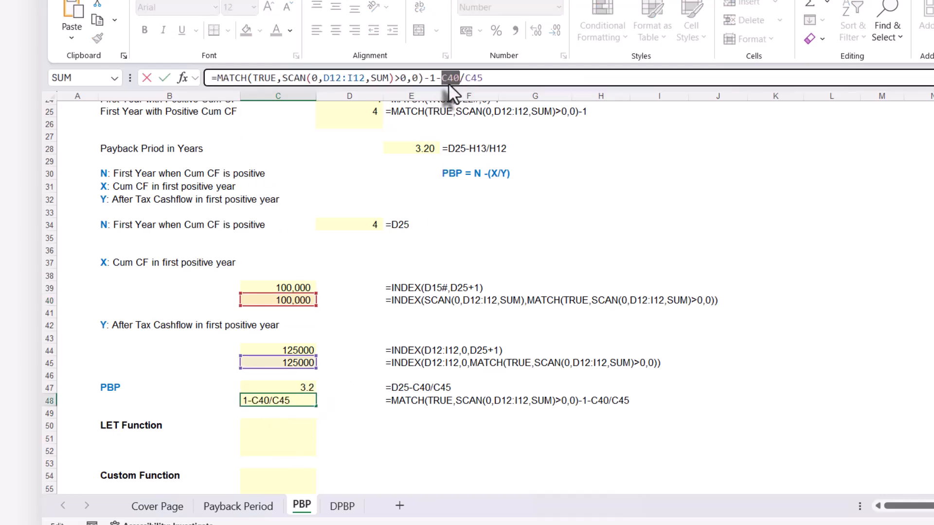
pyautogui.hotkey('ctrl', 'v')
pyautogui.press('Return')
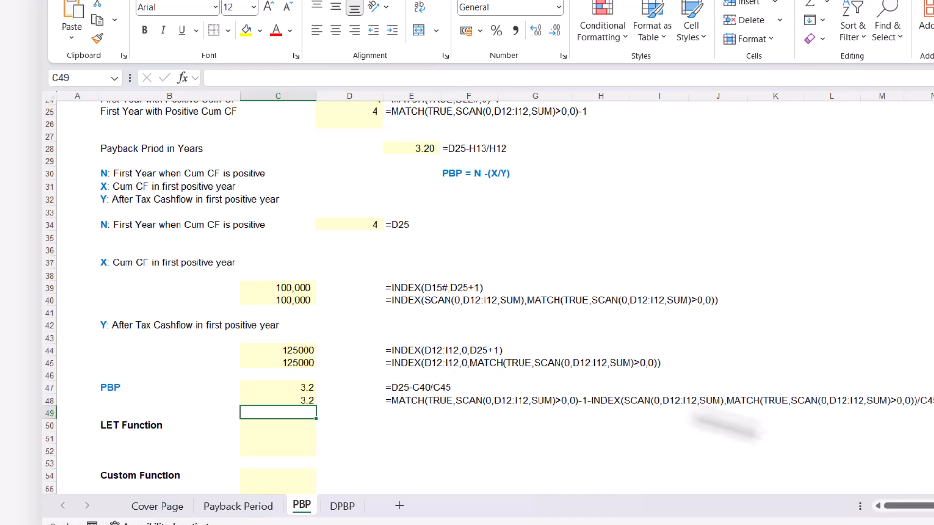
# Replace the C45 reference in C48 with C45's own formula, INDEX(D12:I12,0,MATCH(TRUE,SCAN(0,D12:I12,SUM)>0,0))
pyautogui.click(301, 363)
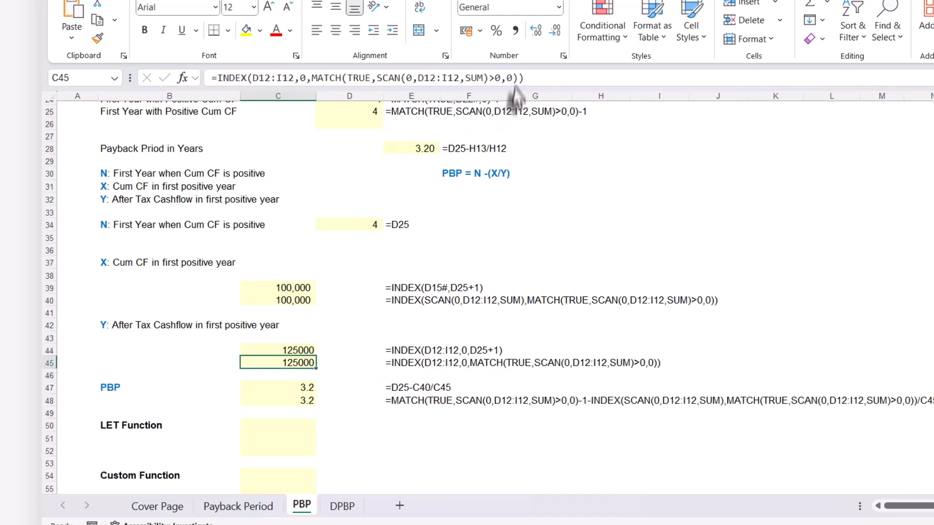
pyautogui.moveTo(525, 78); pyautogui.dragTo(217, 85)
pyautogui.hotkey('ctrl', 'c')
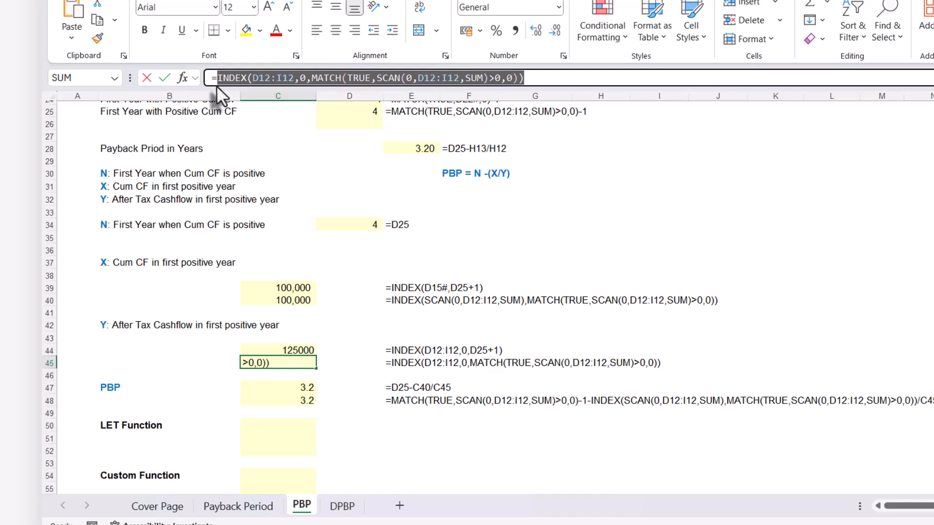
pyautogui.press('Escape')
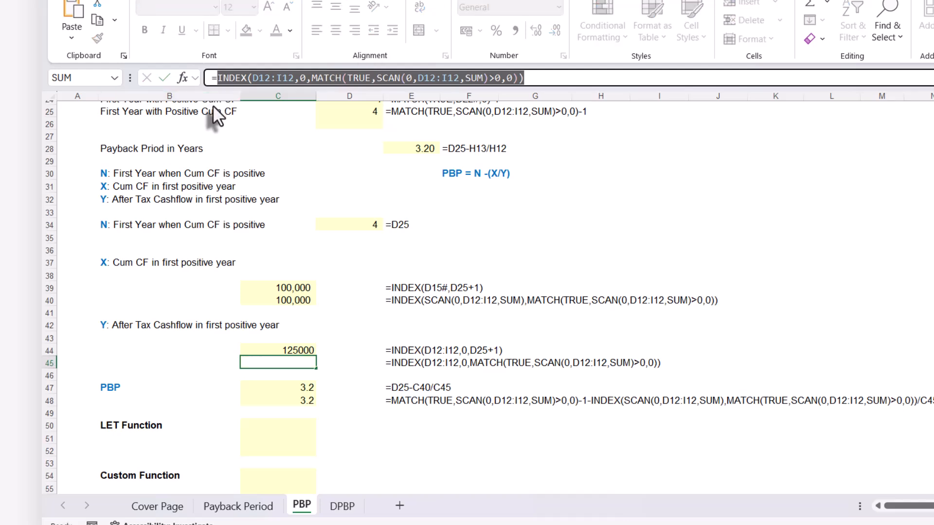
pyautogui.click(283, 398)
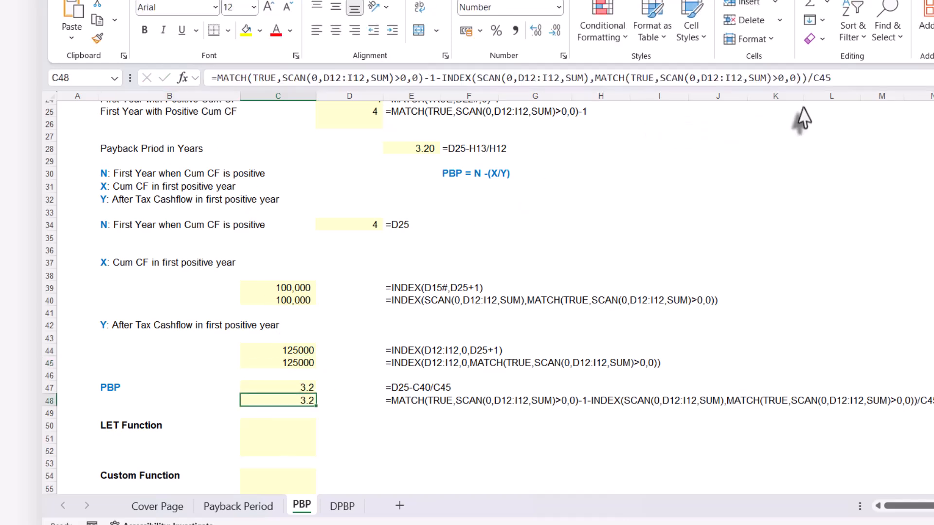
pyautogui.click(813, 80)
pyautogui.moveTo(813, 80); pyautogui.dragTo(850, 77)
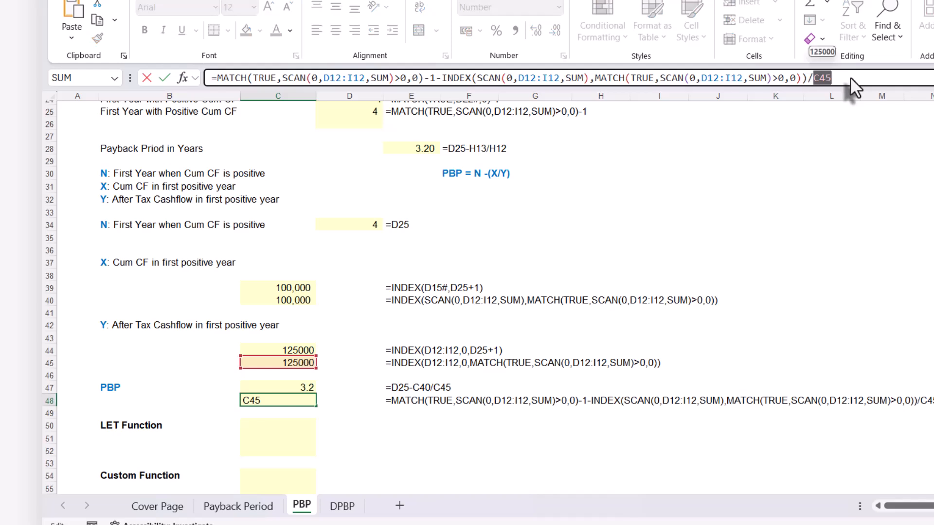
pyautogui.hotkey('ctrl', 'v')
pyautogui.press('Return')
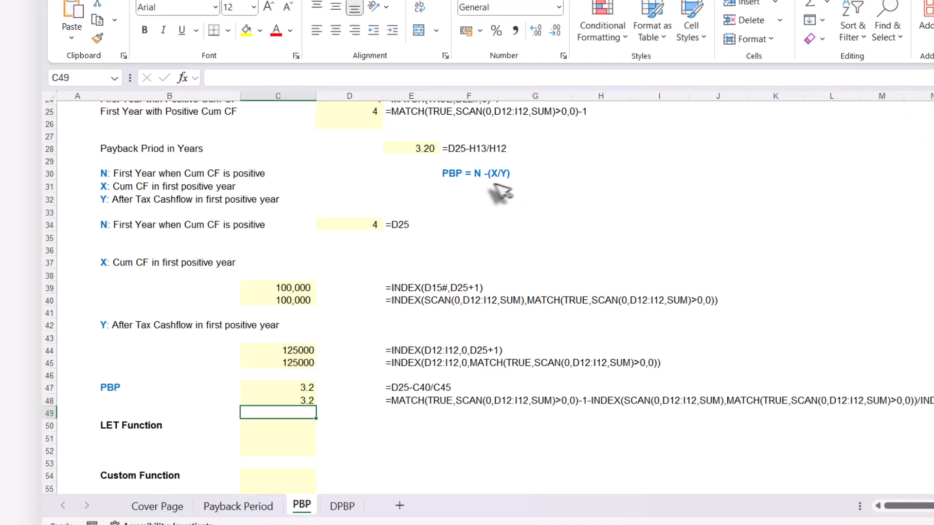
# Examine C48's combined PBP formula for where the cash flow range D12:I12 is repeated, leaving the formula unchanged
pyautogui.click(305, 401)
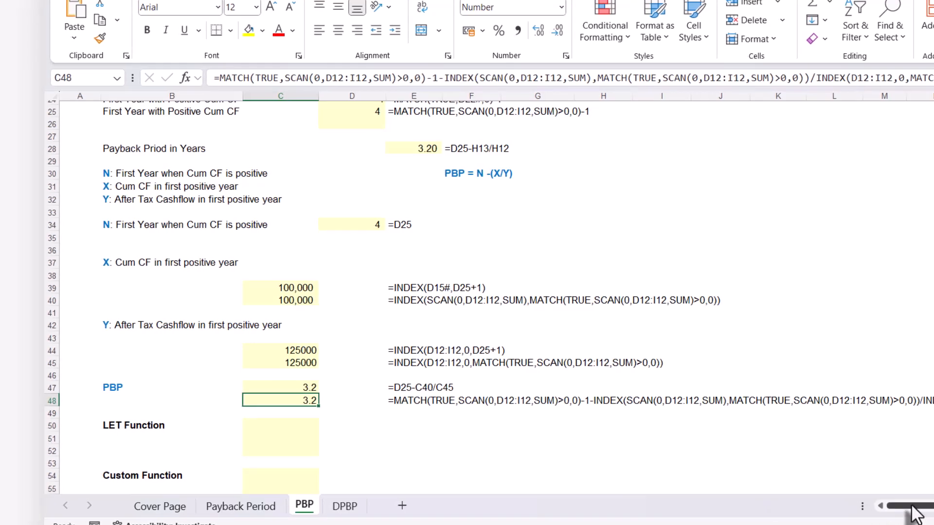
pyautogui.moveTo(912, 507); pyautogui.dragTo(927, 507)
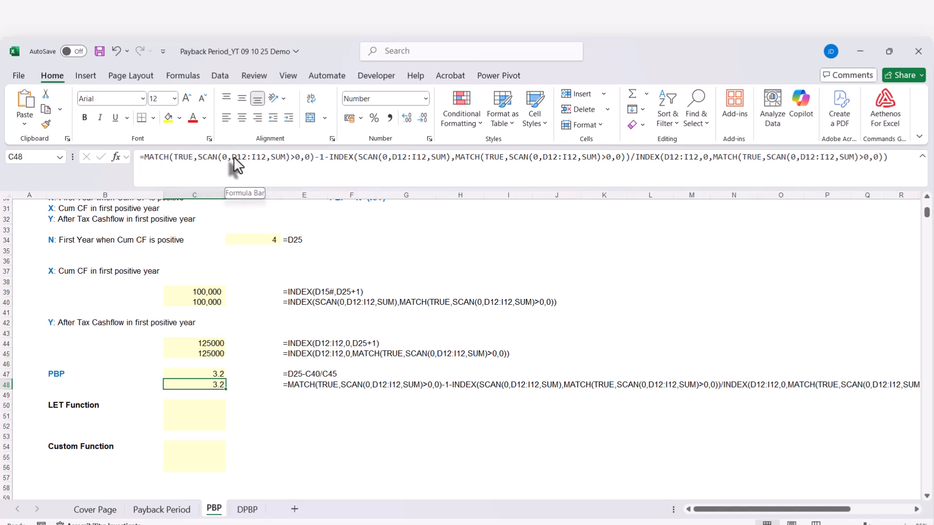
pyautogui.moveTo(231, 156); pyautogui.dragTo(264, 155)
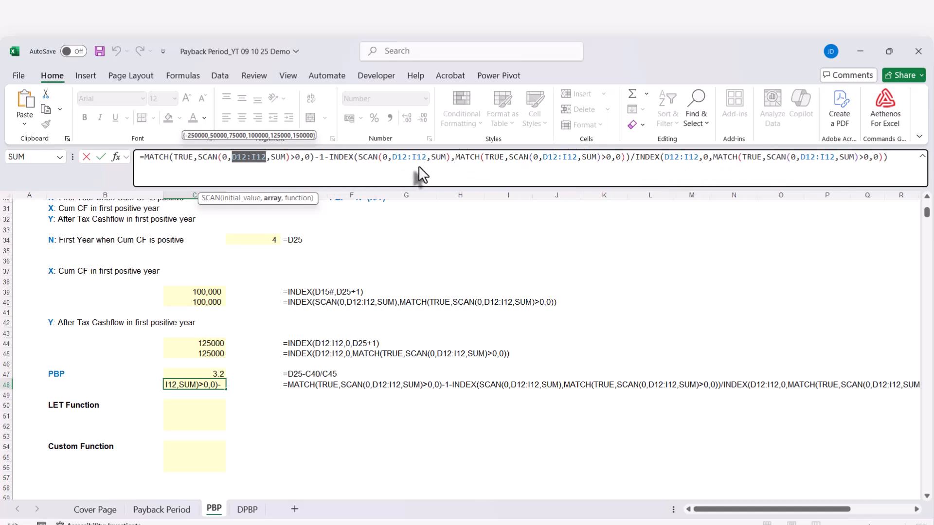
pyautogui.hotkey('ctrl', 'Return')
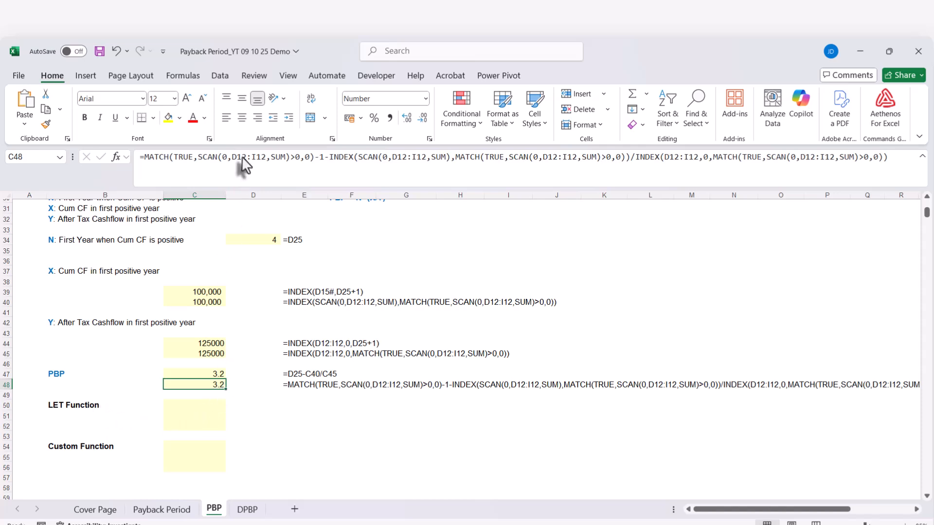
pyautogui.moveTo(232, 157); pyautogui.dragTo(267, 161)
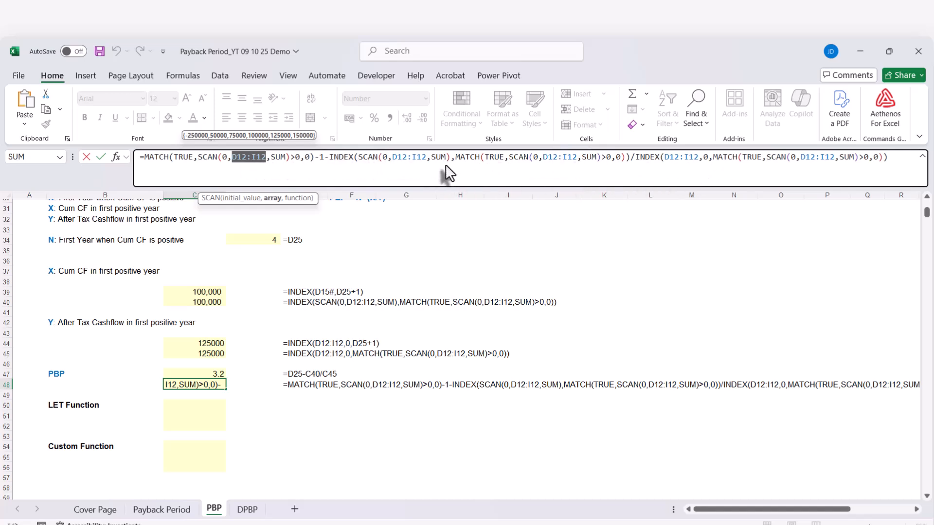
pyautogui.hotkey('ctrl', 'Return')
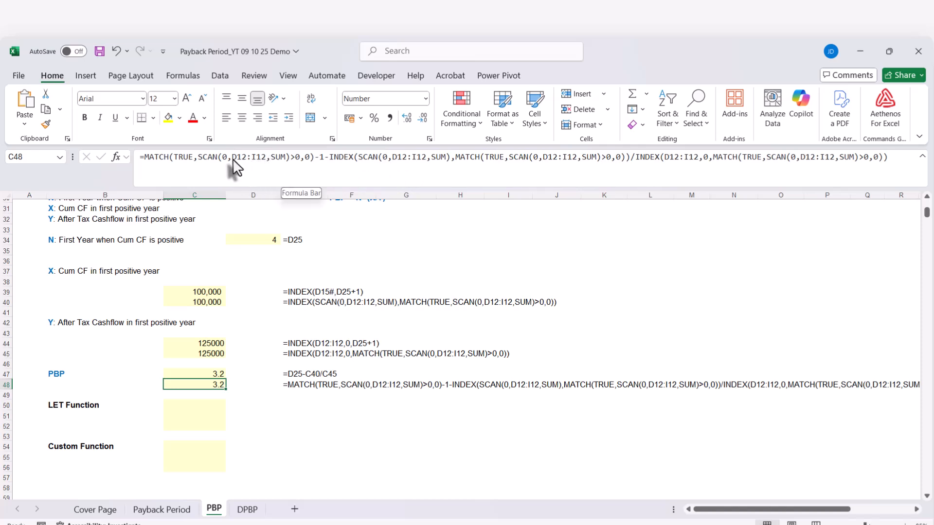
pyautogui.moveTo(231, 157); pyautogui.dragTo(262, 157)
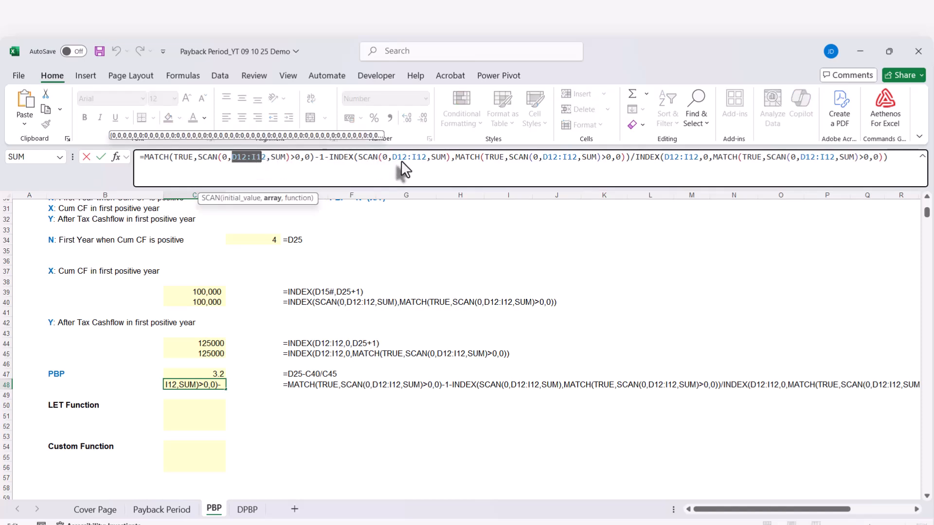
pyautogui.press('Escape')
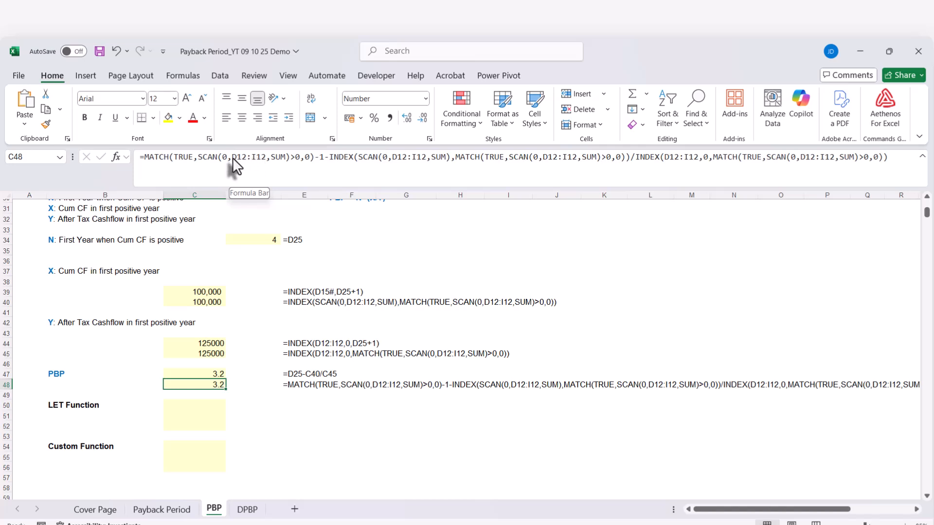
pyautogui.moveTo(233, 157); pyautogui.dragTo(267, 156)
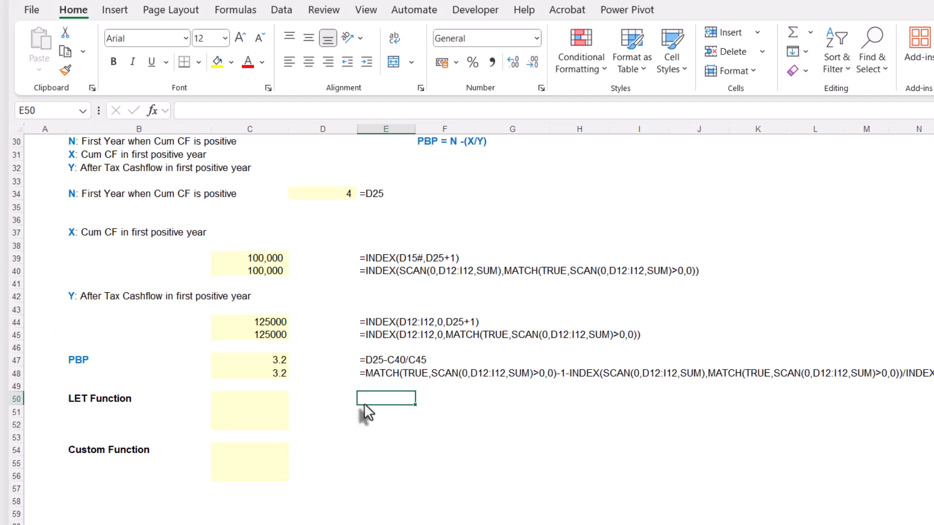
# Start a LET function formula in E50, in the LET Function section
pyautogui.write('=')
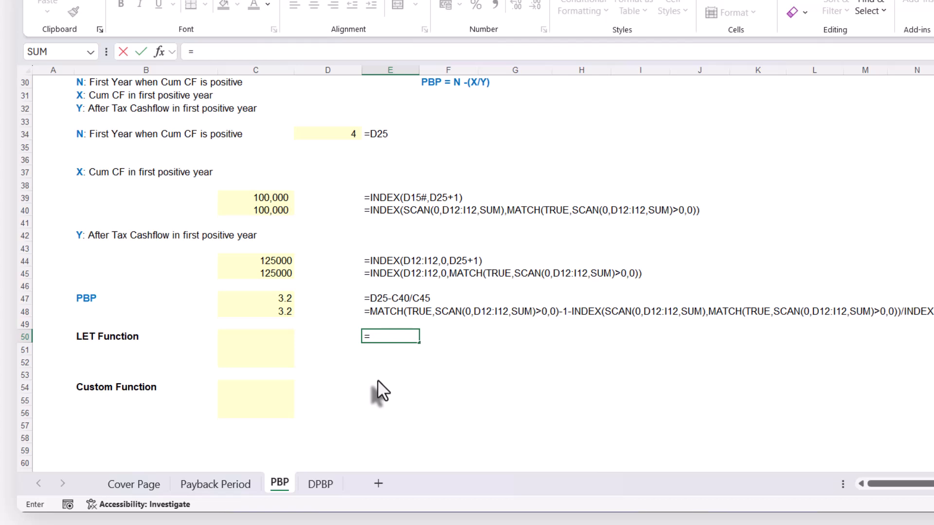
pyautogui.write('let')
pyautogui.press('Tab')
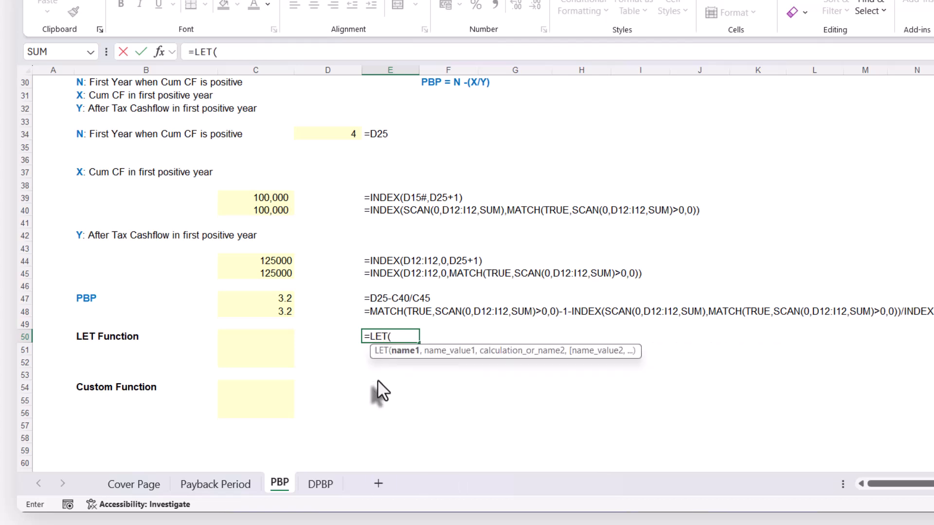
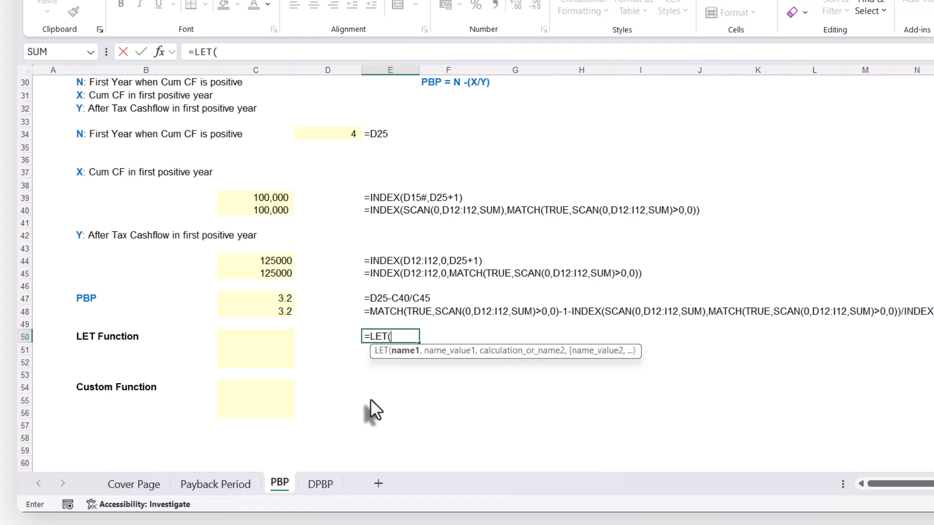
# Complete E50's practice formula as =LET(x,10,x+1) and review its arguments
pyautogui.write('x,')
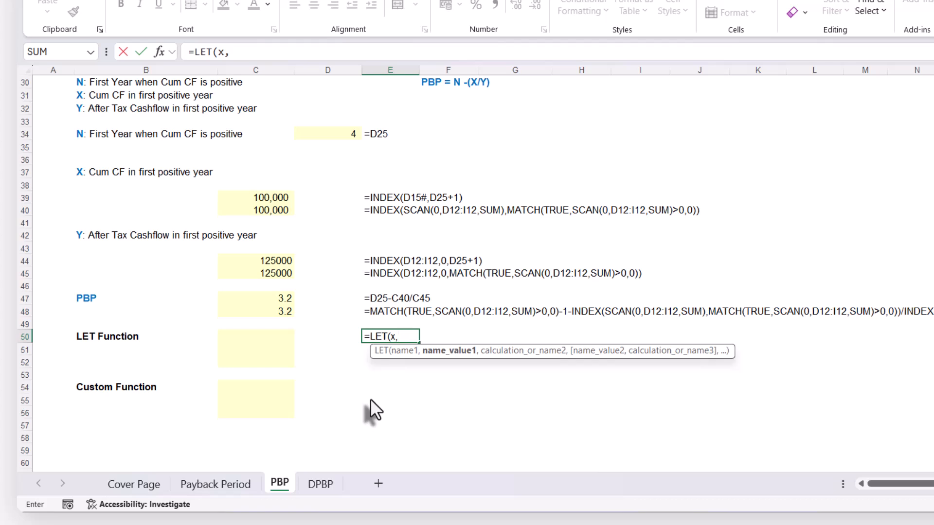
pyautogui.write('10,')
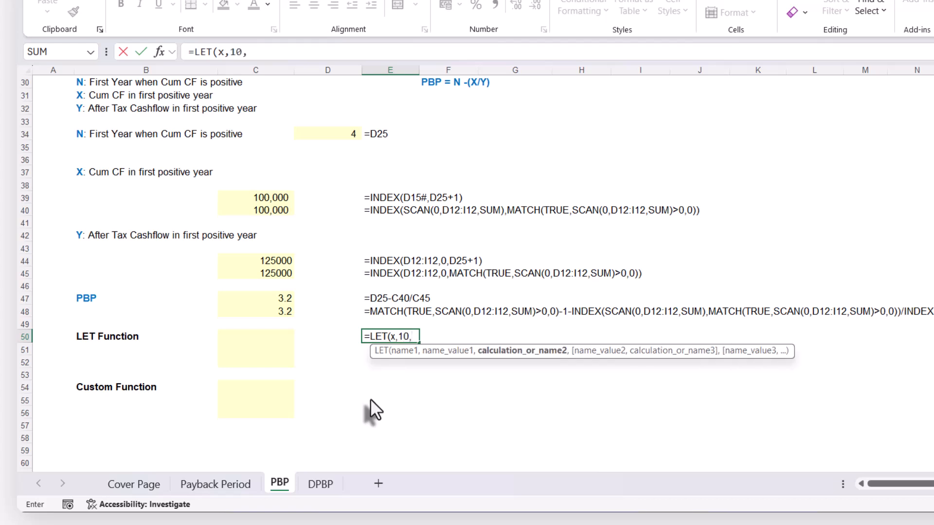
pyautogui.write('x')
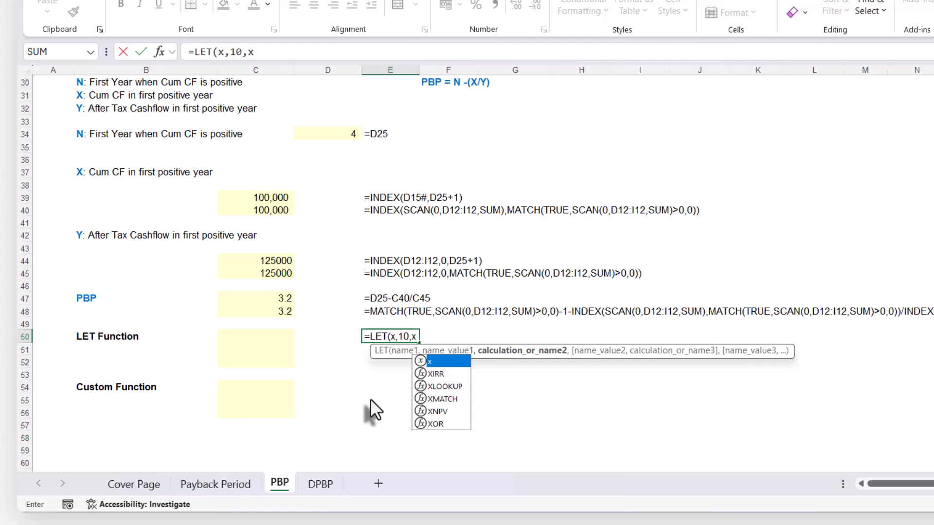
pyautogui.write('+1')
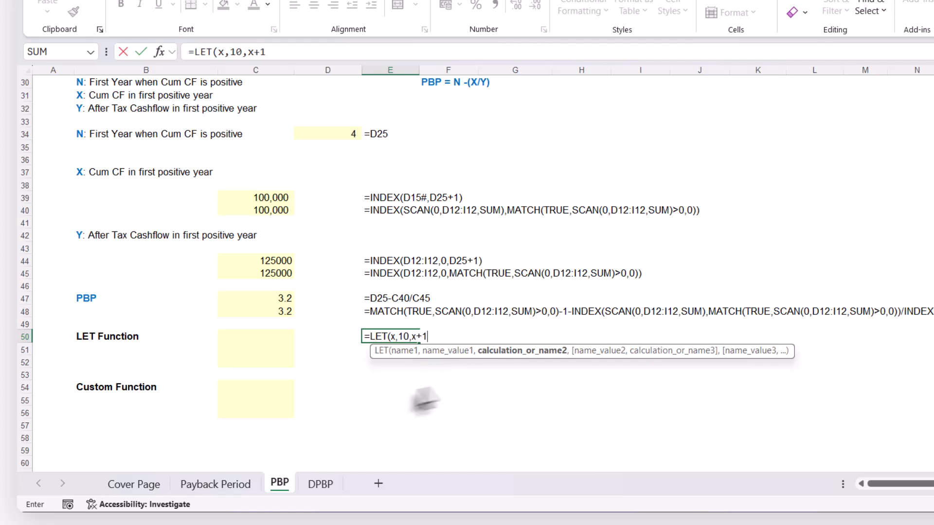
pyautogui.click(506, 355)
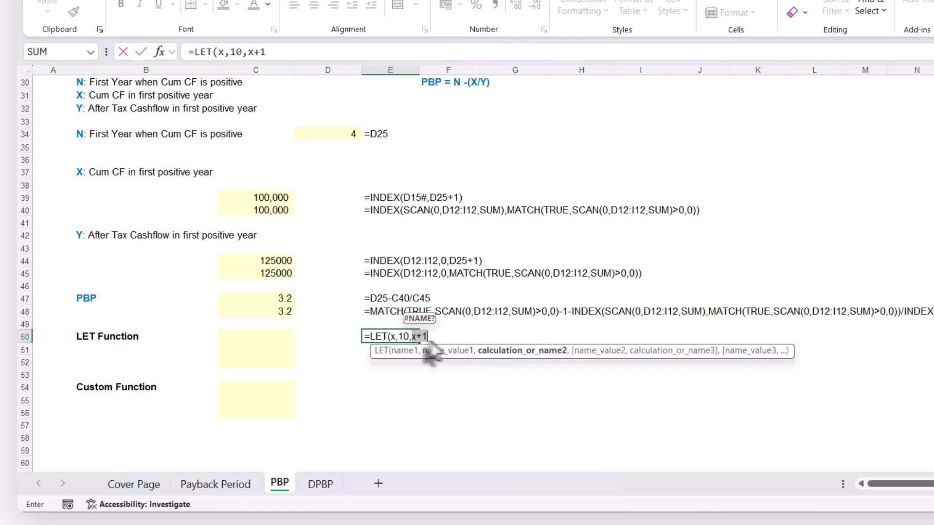
pyautogui.press('F2')
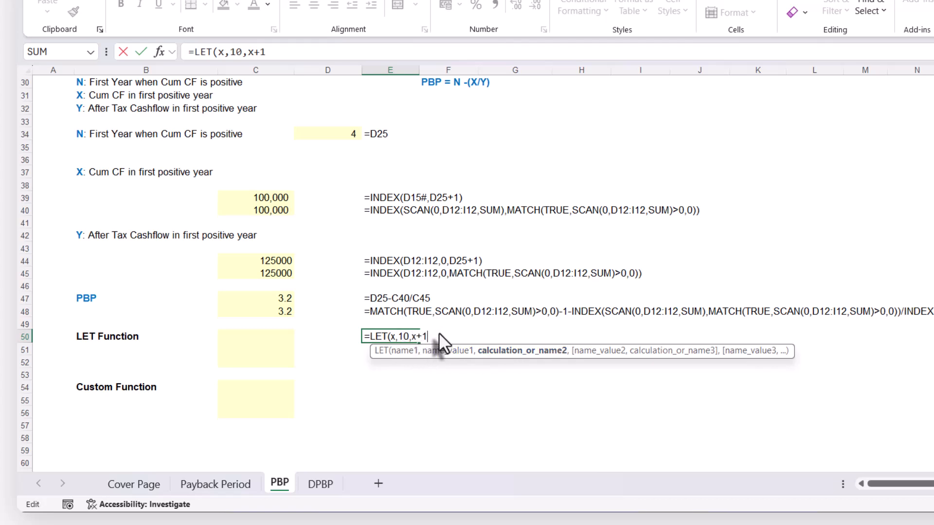
pyautogui.write(')')
pyautogui.press('Return')
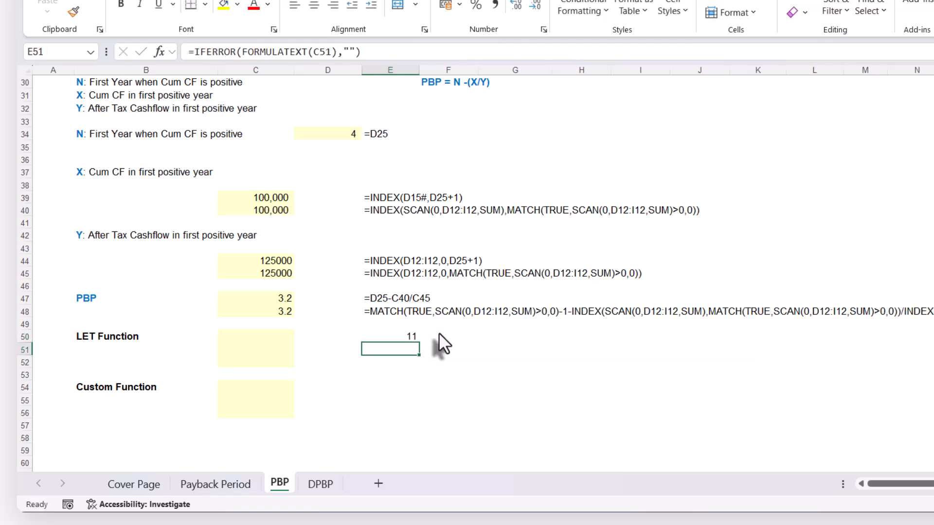
pyautogui.click(409, 334)
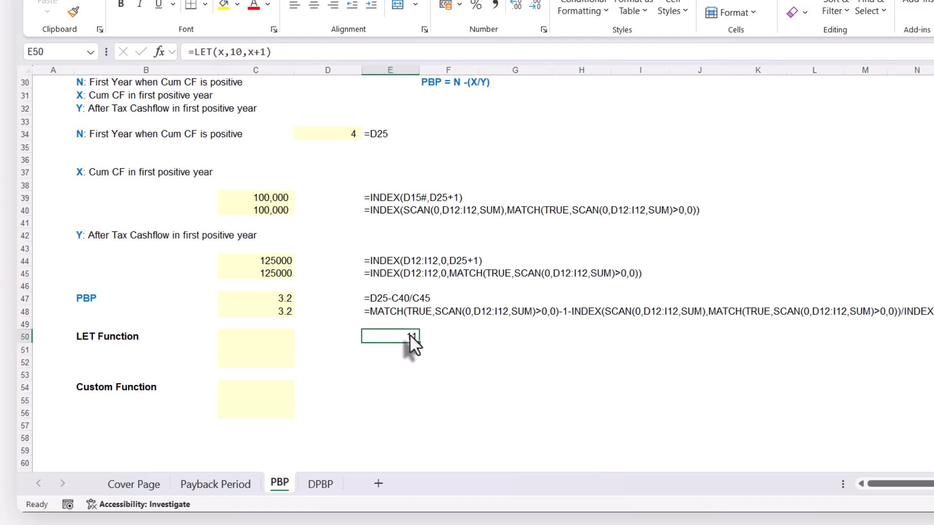
pyautogui.press('F2')
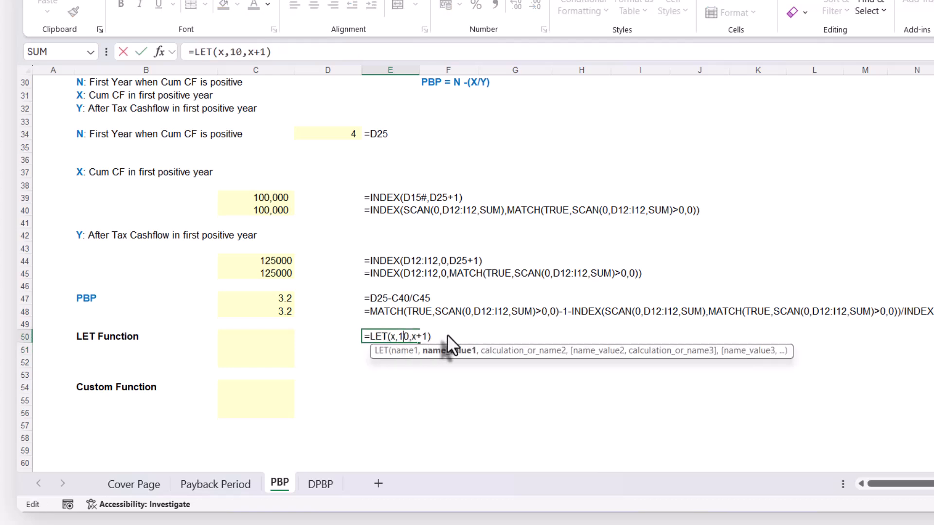
pyautogui.press('Escape')
# Enter a two-variable practice formula in E51: =LET(x,10,y,50,x+y)
pyautogui.click(398, 350)
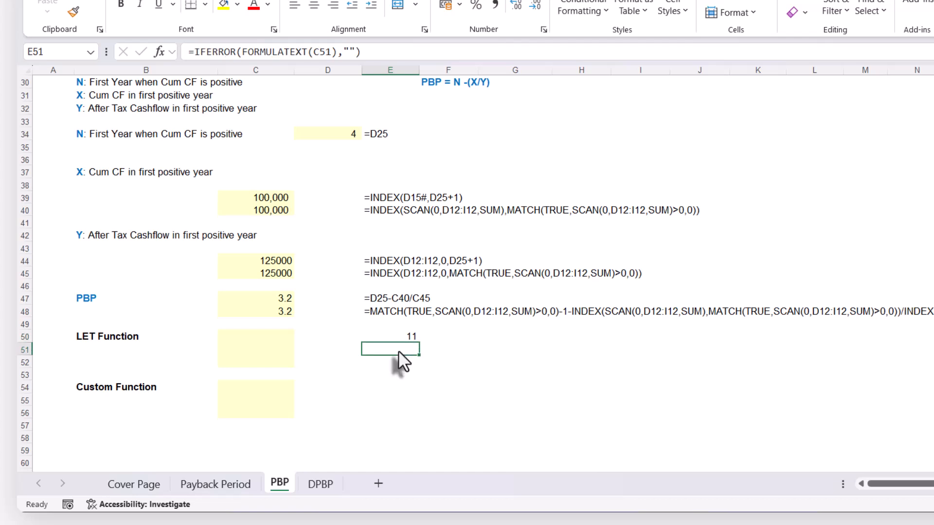
pyautogui.write('=')
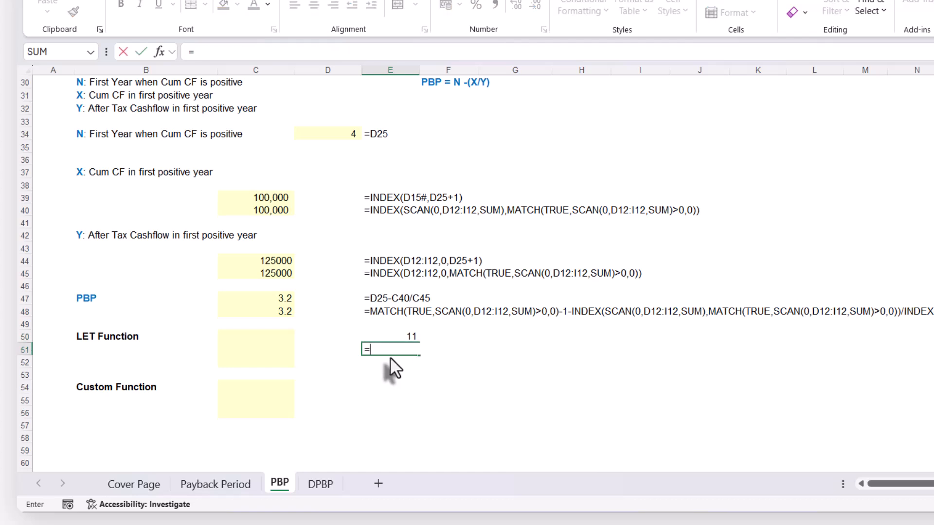
pyautogui.write('let')
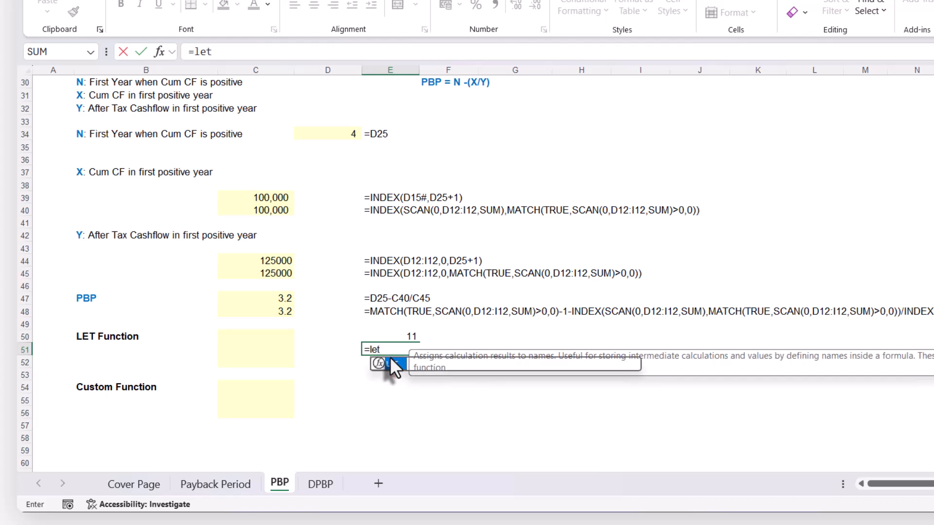
pyautogui.press('Tab')
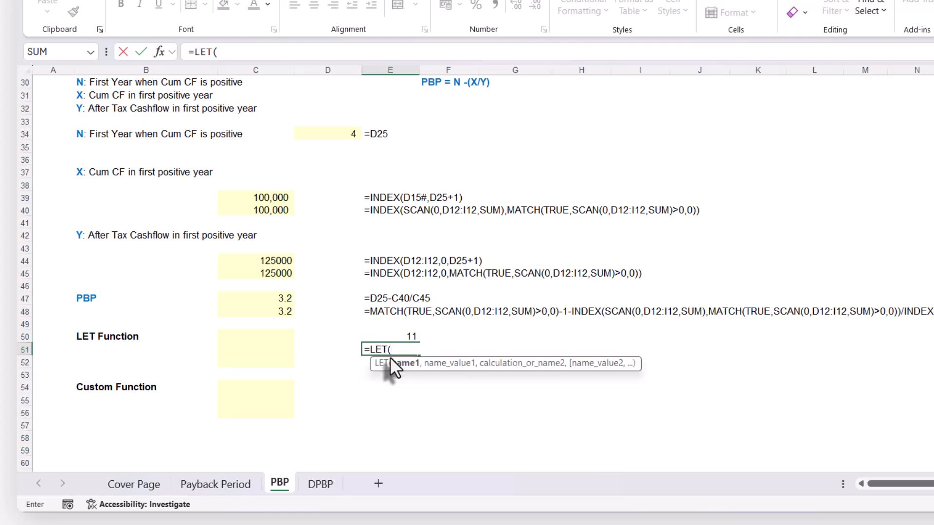
pyautogui.write('x,')
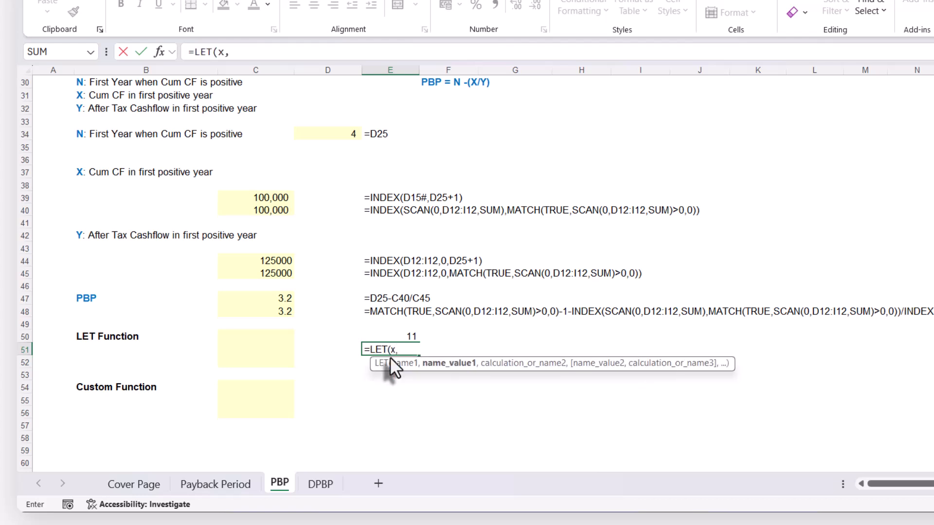
pyautogui.write('10,')
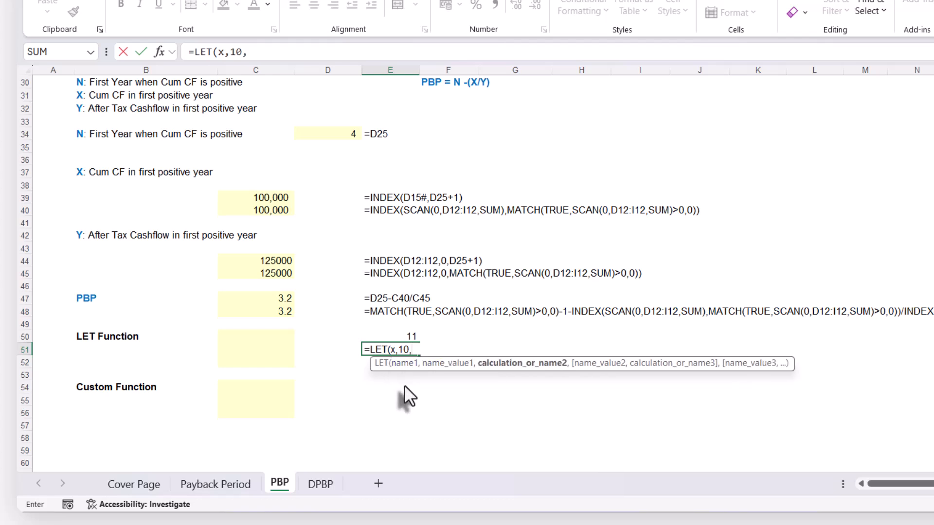
pyautogui.write('y,')
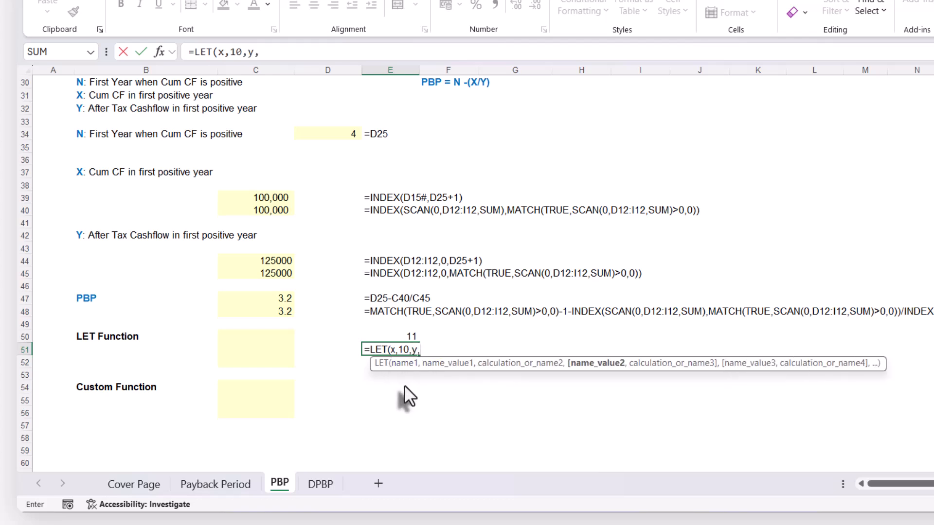
pyautogui.write('50,')
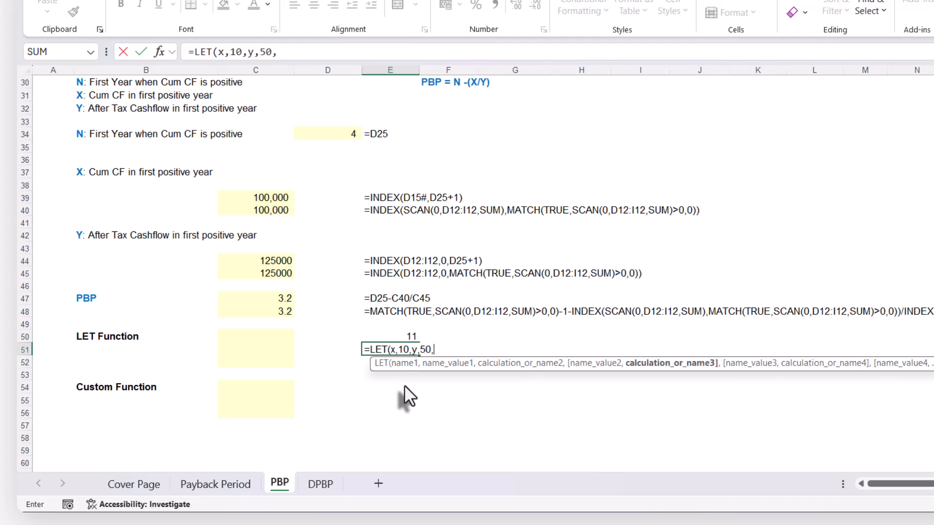
pyautogui.write('x+y')
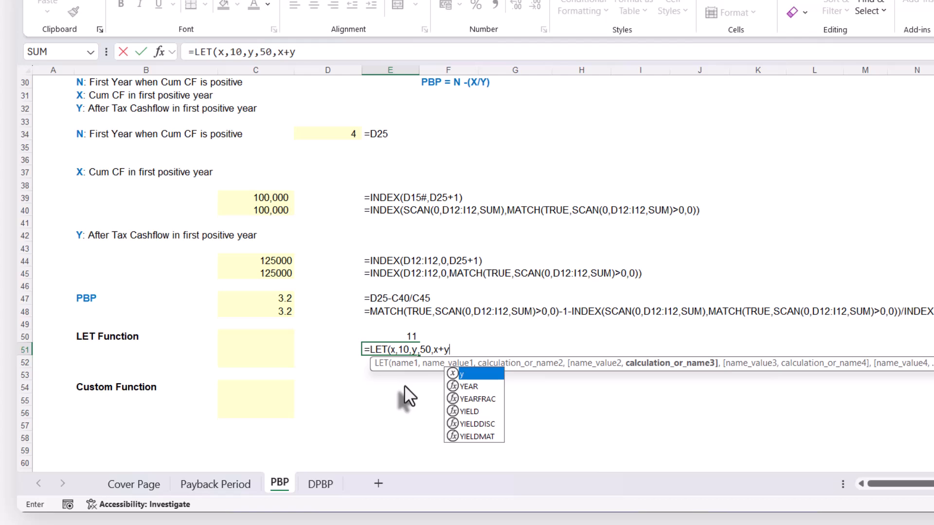
pyautogui.write(')')
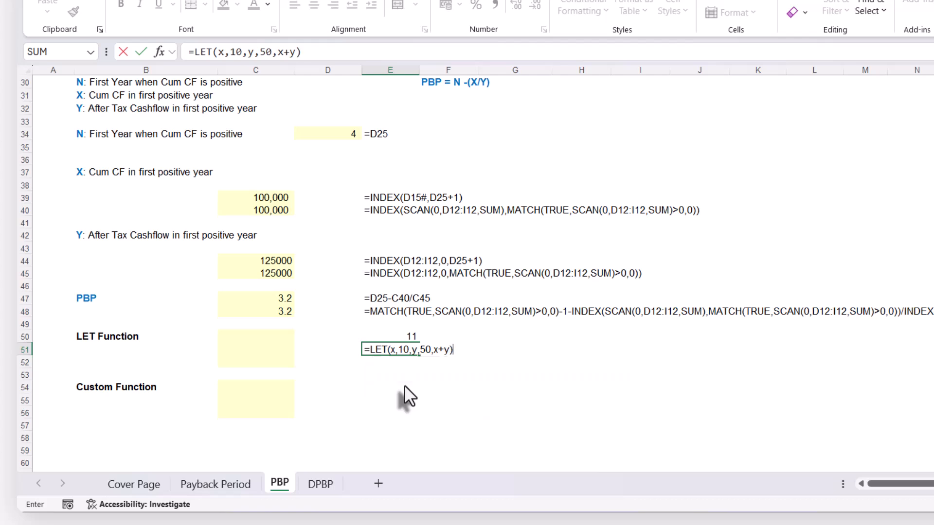
pyautogui.press('Return')
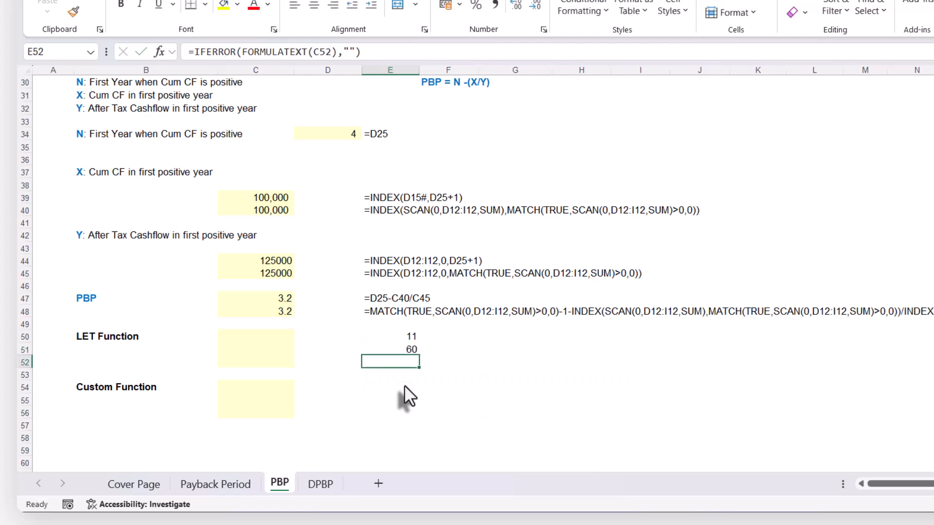
# Replace the constants in E51's LET formula with cell references, C47 for x and D34 for y
pyautogui.click(395, 347)
pyautogui.press('F2')
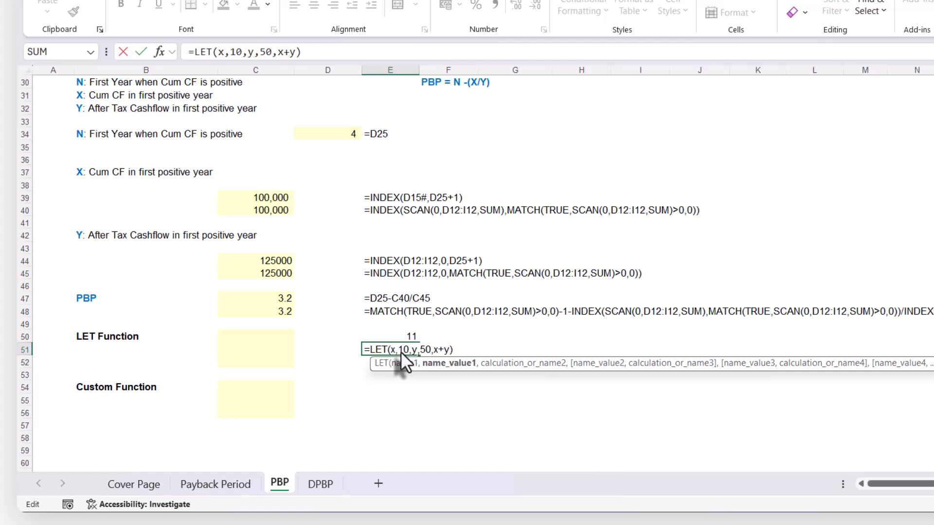
pyautogui.click(273, 301)
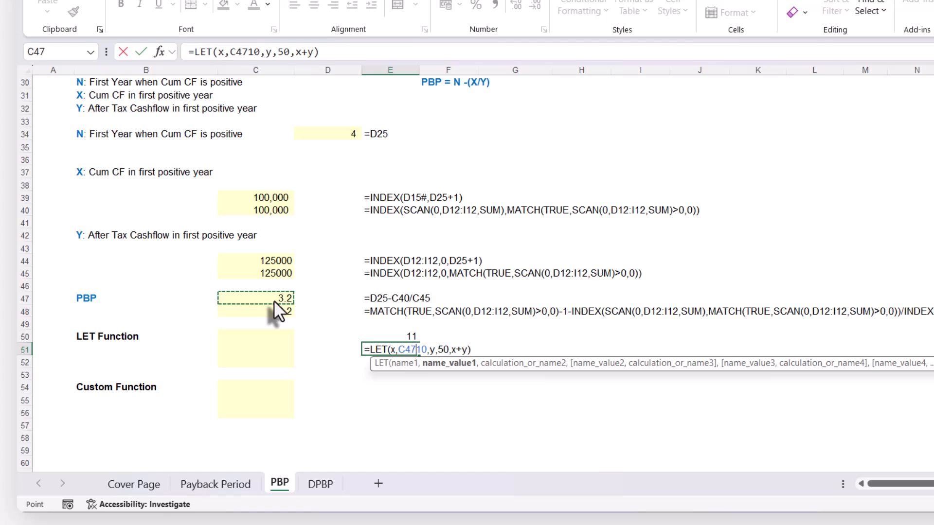
pyautogui.press('Delete')
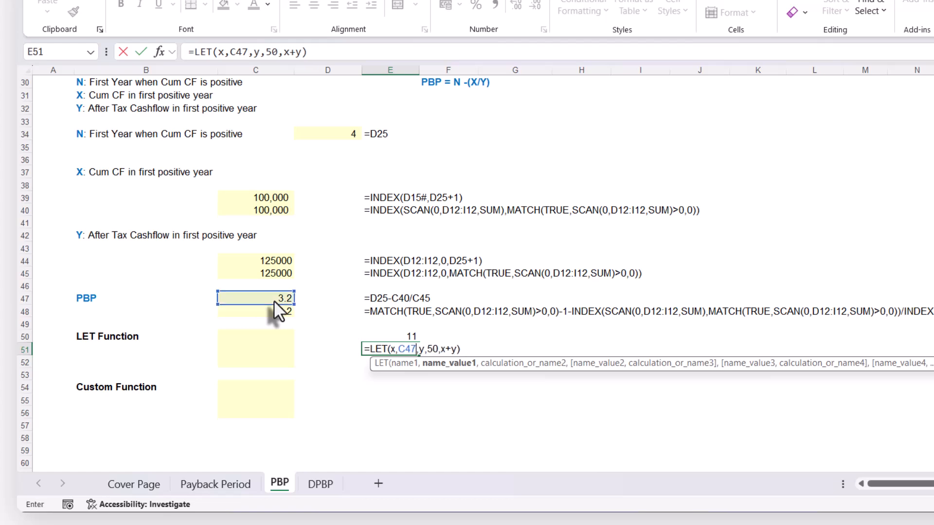
pyautogui.click(429, 346)
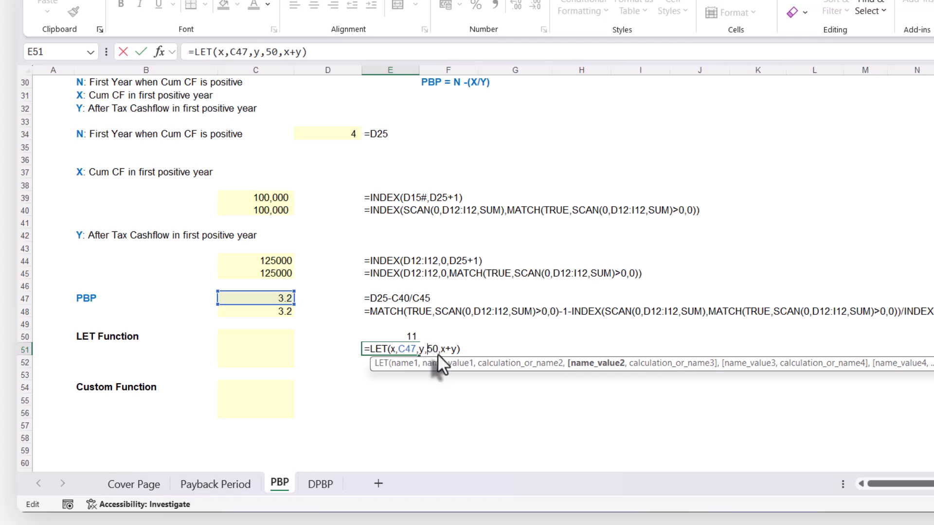
pyautogui.click(339, 136)
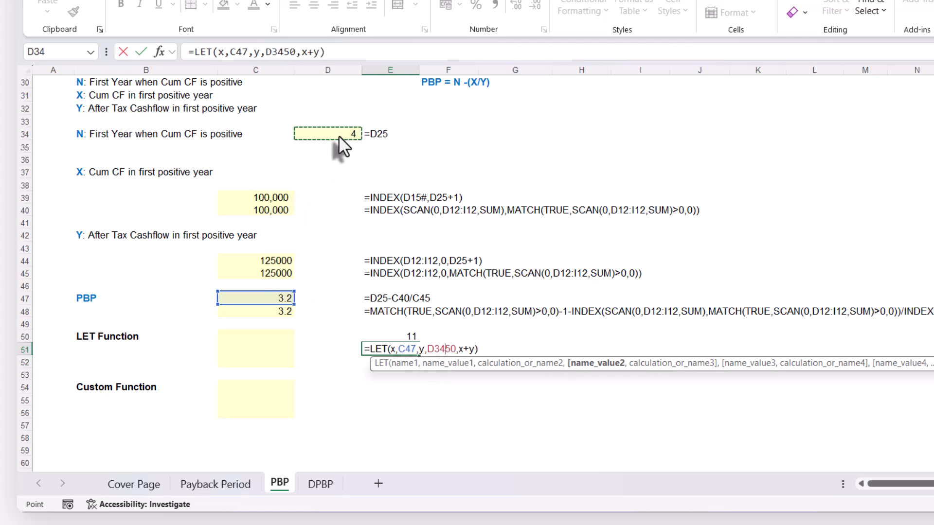
pyautogui.press('Delete')
pyautogui.press('Delete')
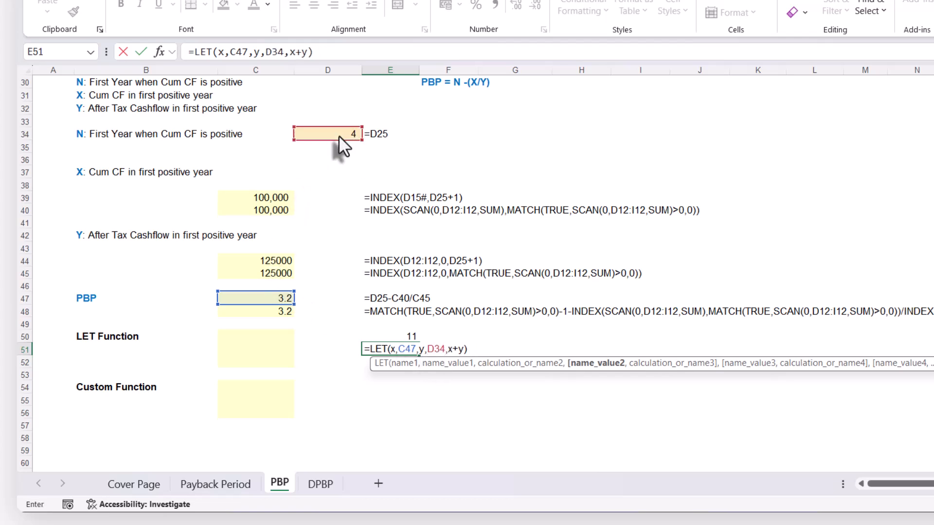
pyautogui.press('Return')
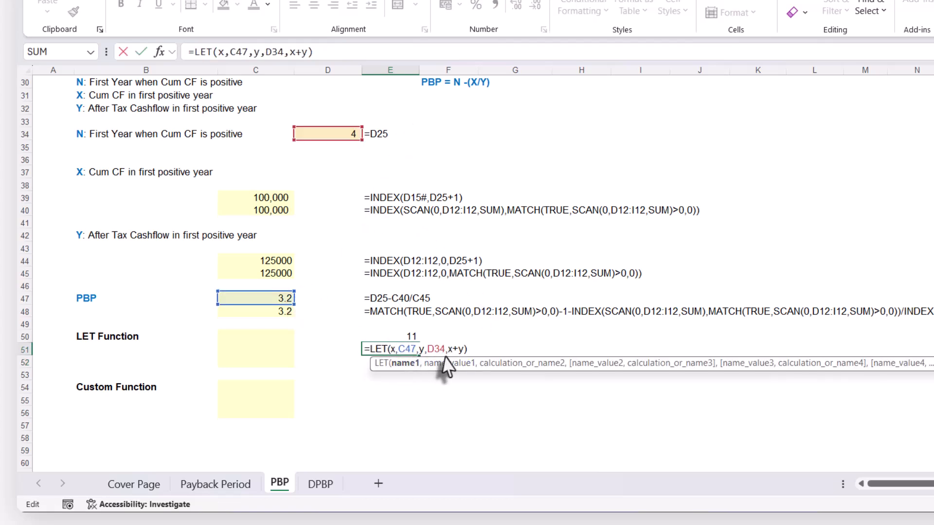
pyautogui.hotkey('ctrl', 'Return')
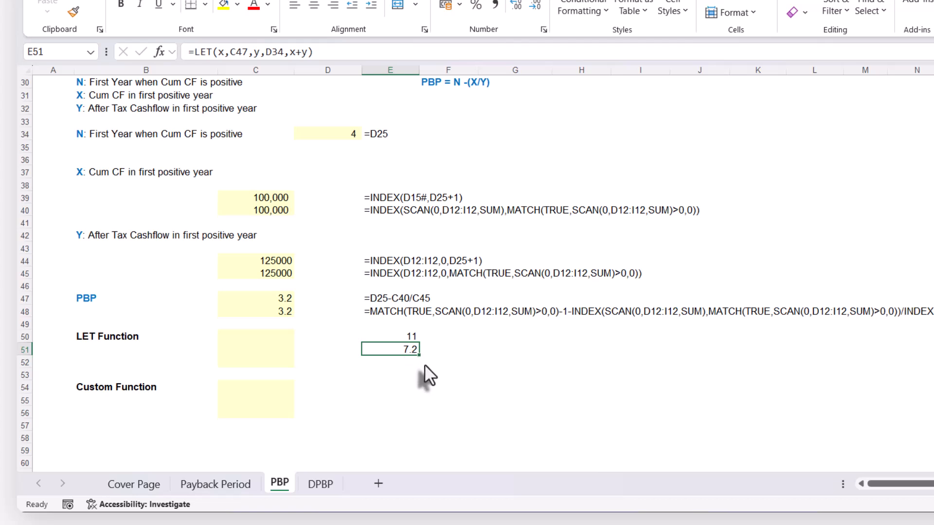
# Check the name, value and calculation arguments of E51's LET formula and clear the contents of E50:E52
pyautogui.doubleClick(404, 348)
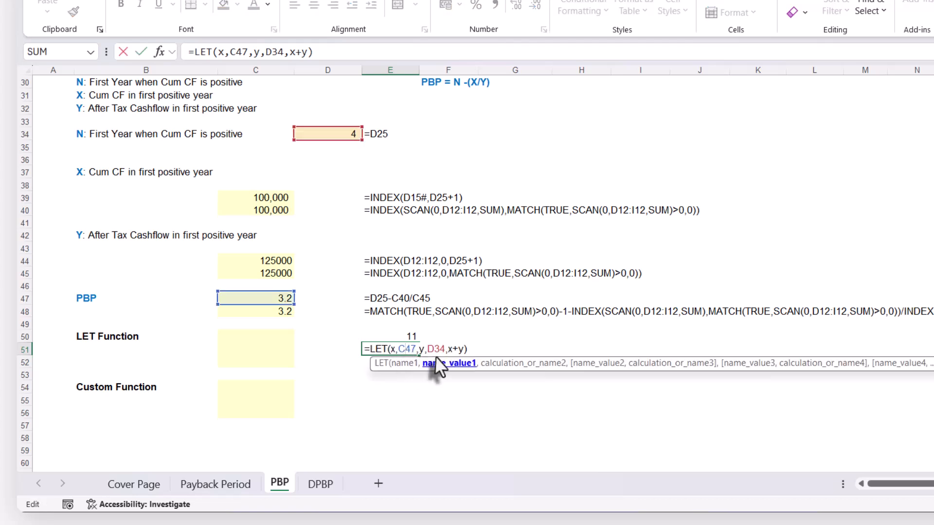
pyautogui.click(521, 366)
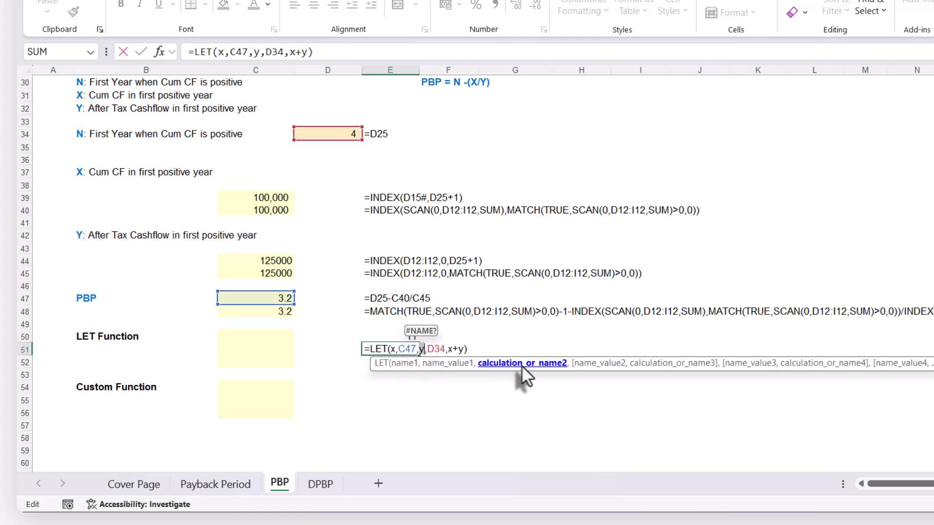
pyautogui.click(444, 346)
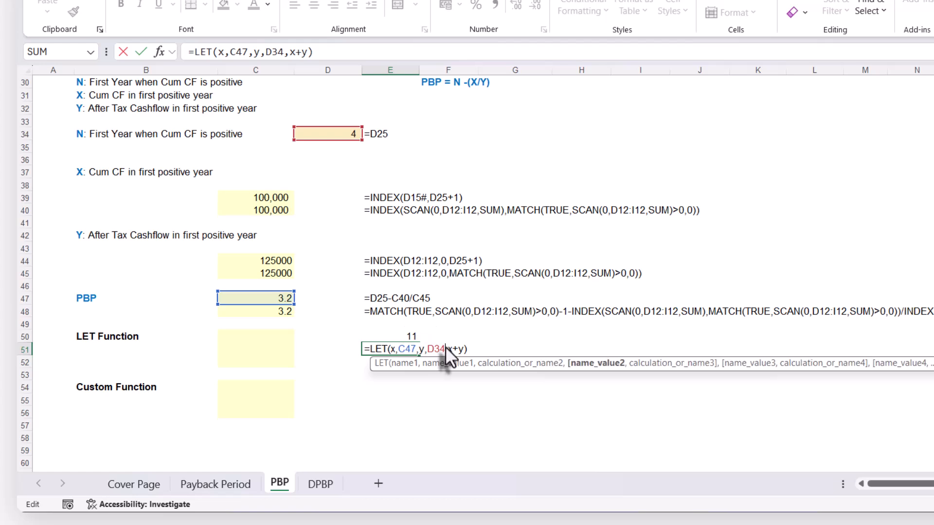
pyautogui.moveTo(454, 350); pyautogui.dragTo(463, 348)
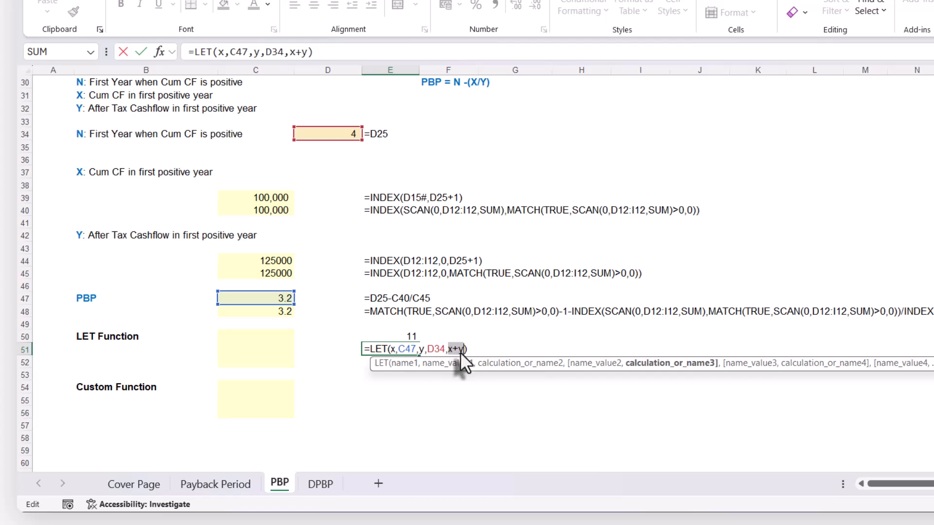
pyautogui.hotkey('ctrl', 'Return')
pyautogui.moveTo(397, 336); pyautogui.dragTo(396, 363)
pyautogui.press('Delete')
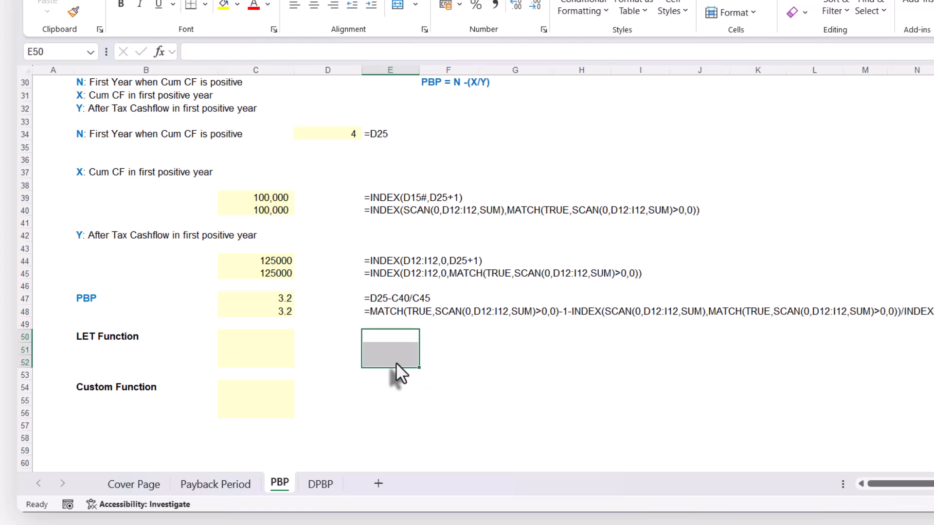
# Inspect C48's combined PBP formula for its repeated D12:I12 references without changing it
pyautogui.doubleClick(273, 313)
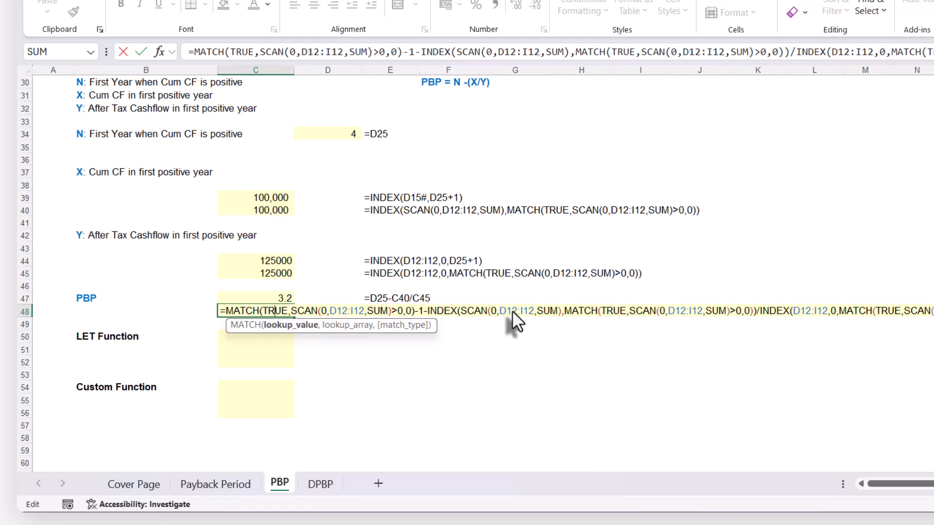
pyautogui.press('Return')
pyautogui.click(252, 346)
pyautogui.click(301, 328)
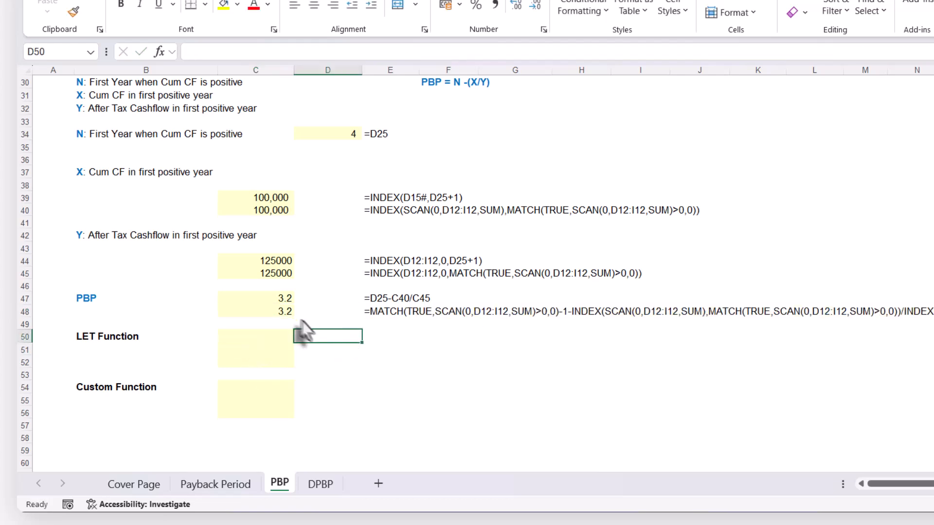
# Copy C48's combined PBP formula text, references unchanged, into C50 and C51
pyautogui.click(269, 298)
pyautogui.click(265, 311)
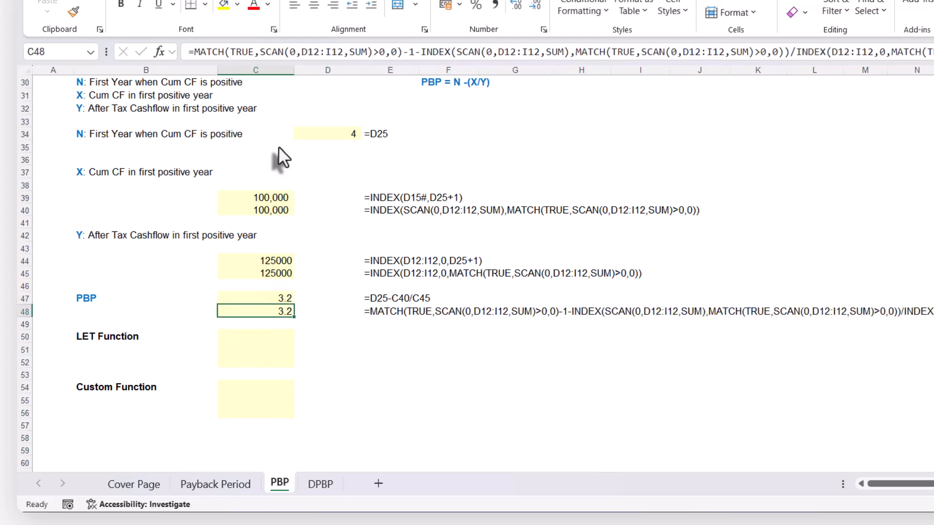
pyautogui.click(194, 53)
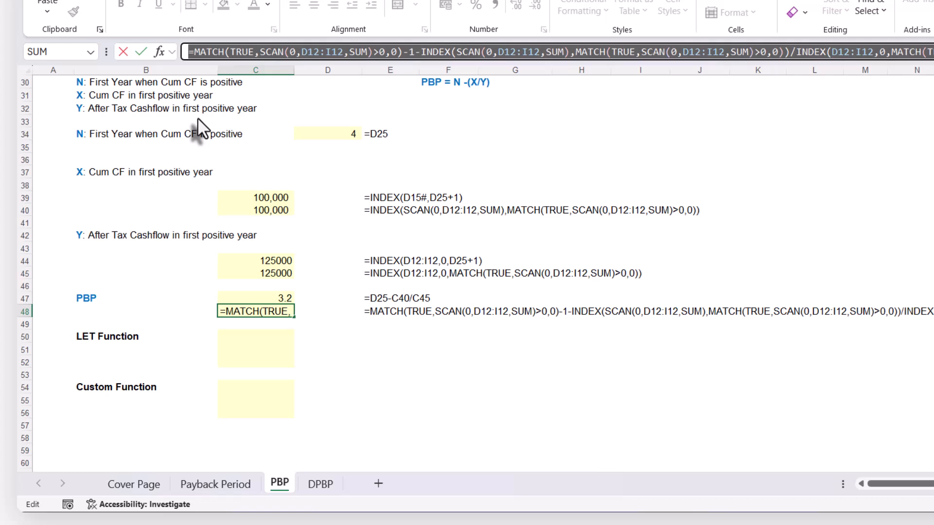
pyautogui.hotkey('ctrl', 'c')
pyautogui.press('Escape')
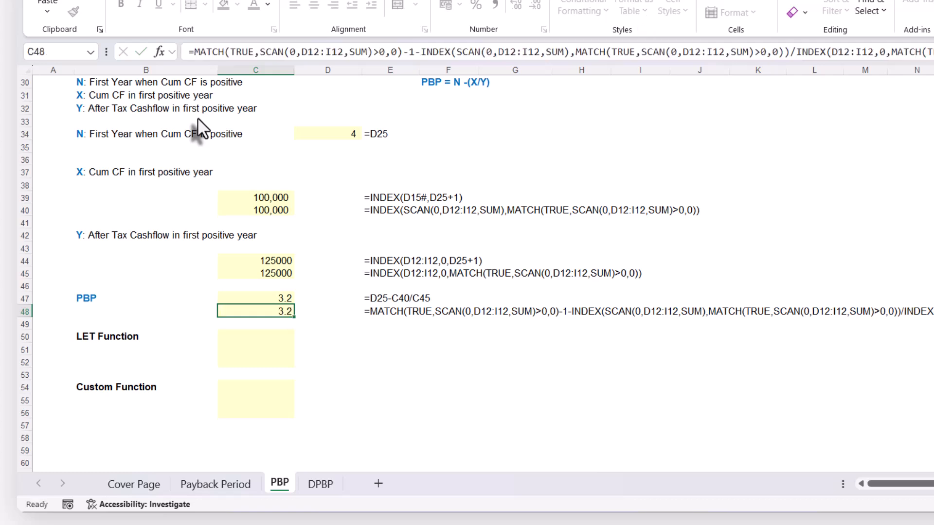
pyautogui.click(270, 340)
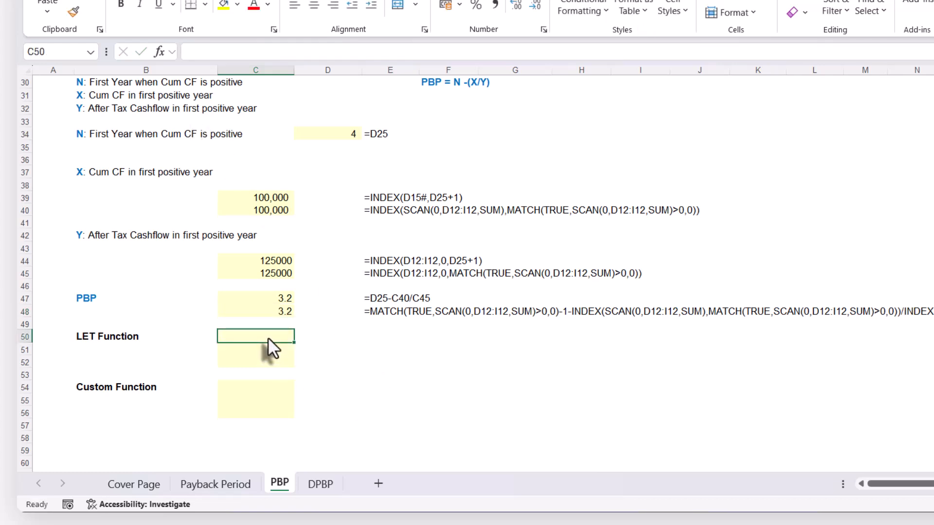
pyautogui.hotkey('ctrl', 'v')
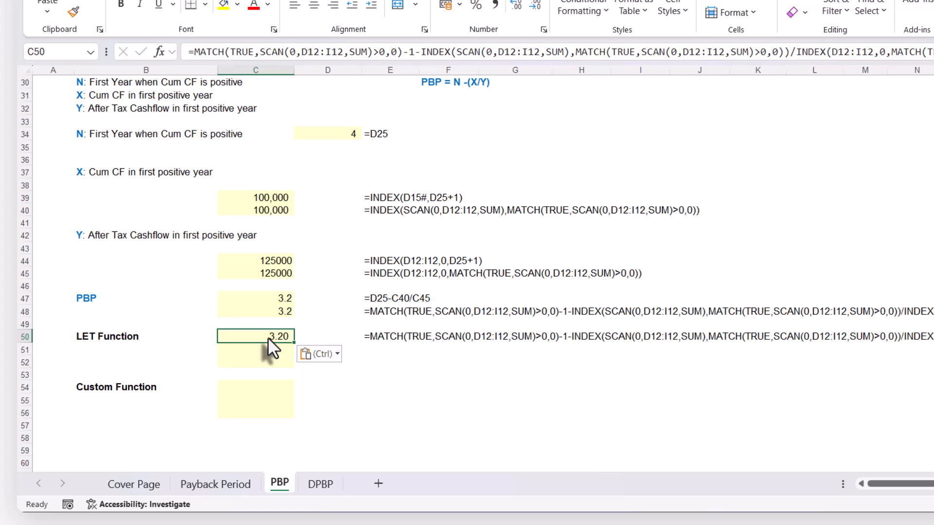
pyautogui.click(255, 349)
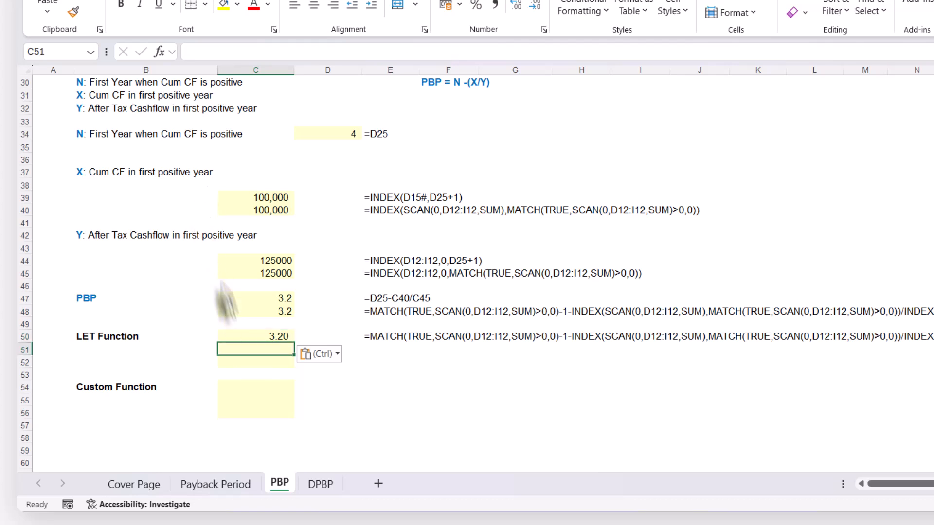
pyautogui.hotkey('ctrl', 'v')
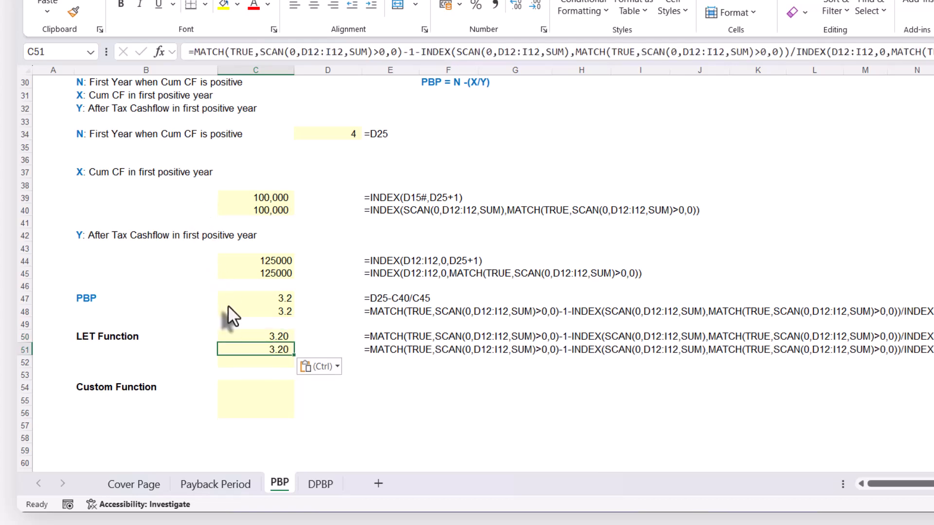
pyautogui.press('Down')
# Insert a LET function at the start of C51's formula, before MATCH, with values as its first name
pyautogui.click(272, 349)
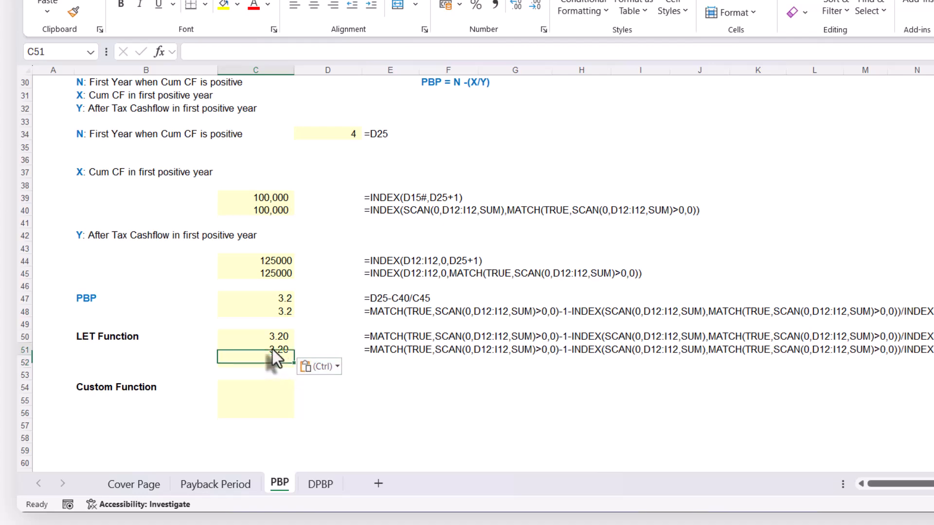
pyautogui.doubleClick(269, 349)
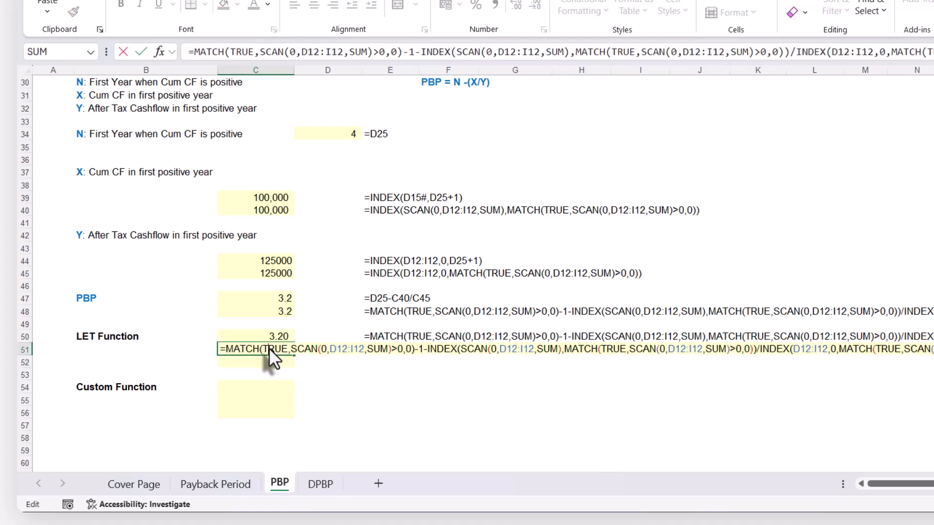
pyautogui.click(193, 49)
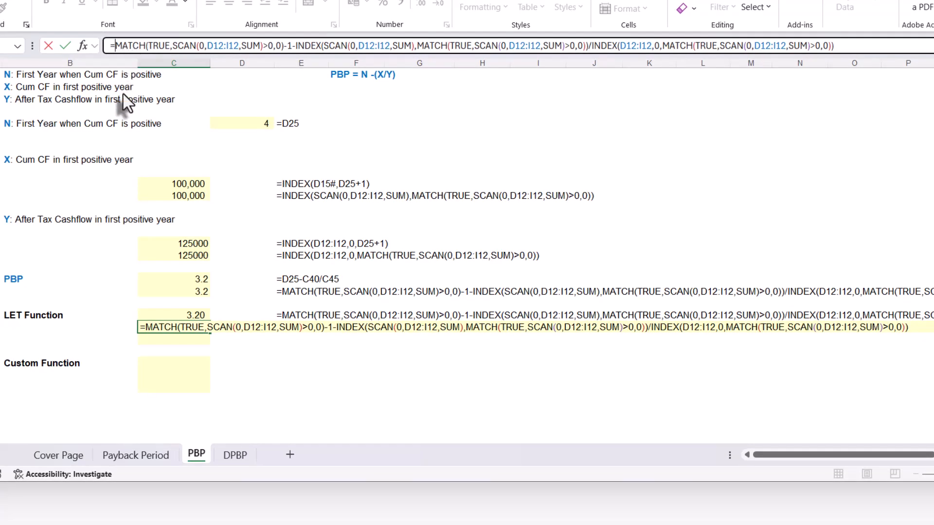
pyautogui.write('let')
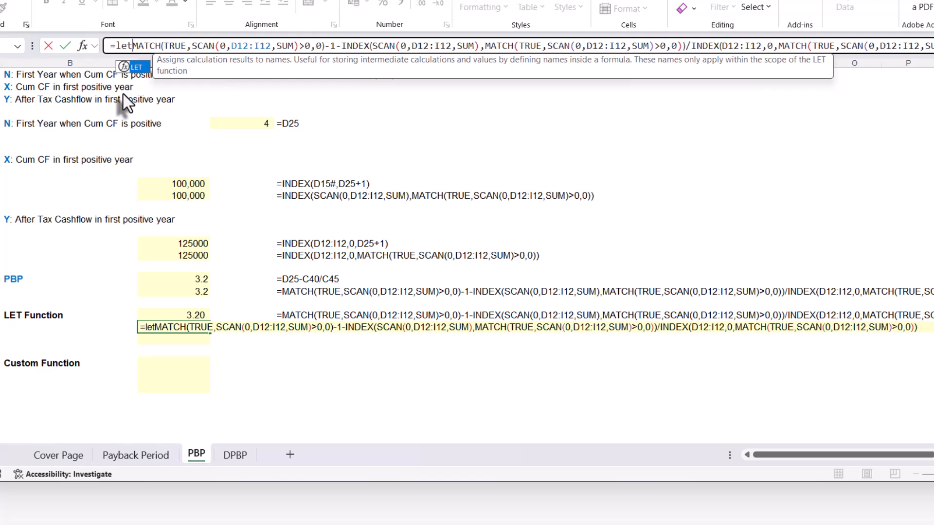
pyautogui.press('Tab')
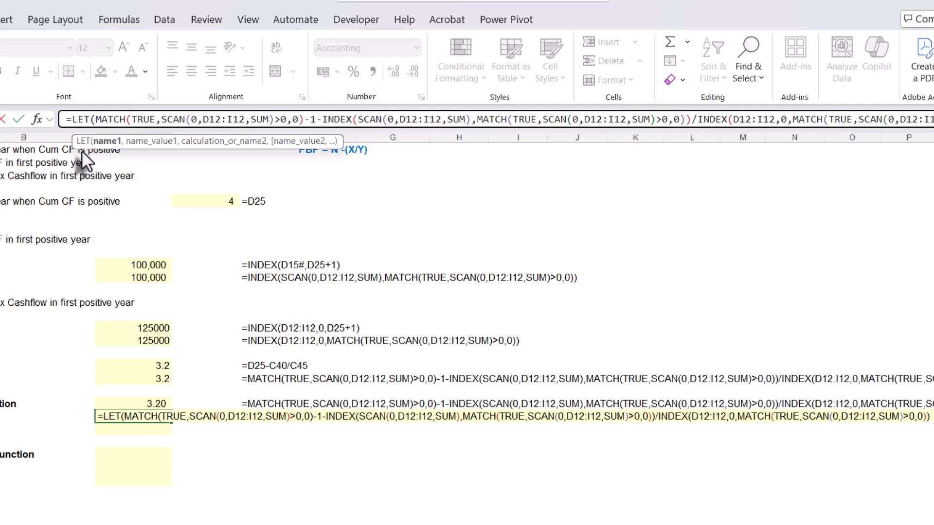
pyautogui.write('val')
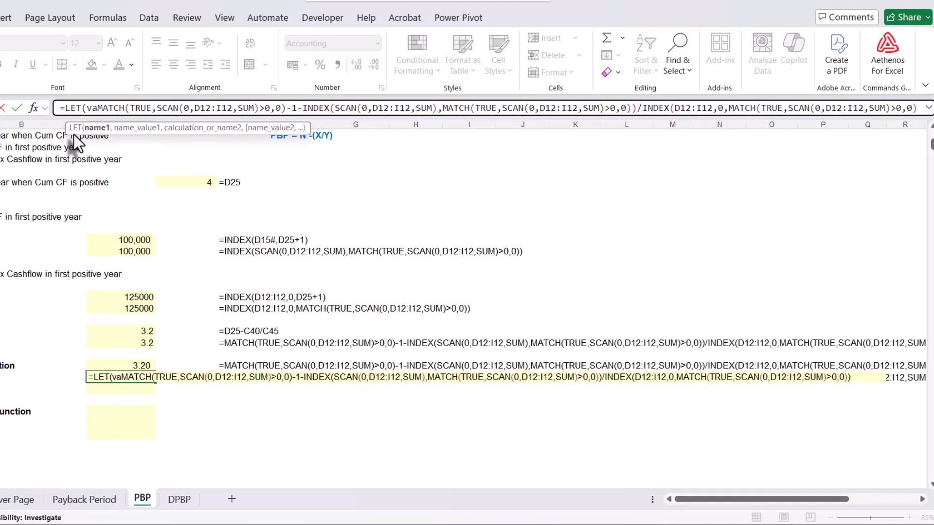
pyautogui.write('us')
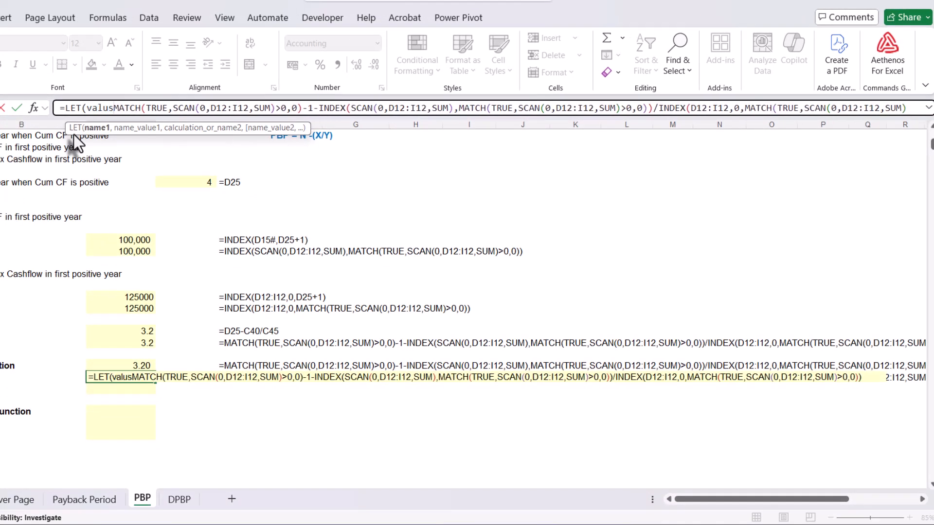
pyautogui.press('BackSpace')
pyautogui.write('es')
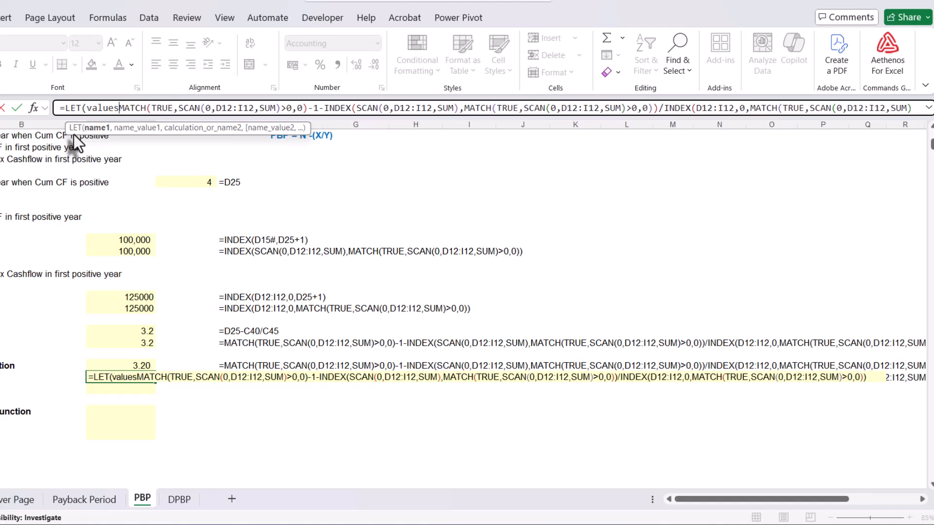
pyautogui.write(',')
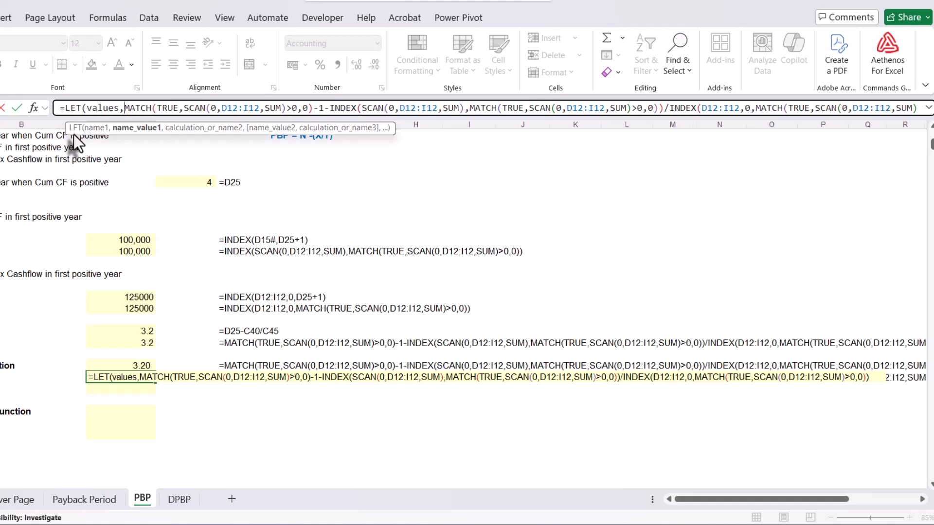
# Assign the cash flow range D12:I12 to values, keep the PBP expression as the calculation, and close and enter C51's LET formula
pyautogui.scroll(10, 188, 279)
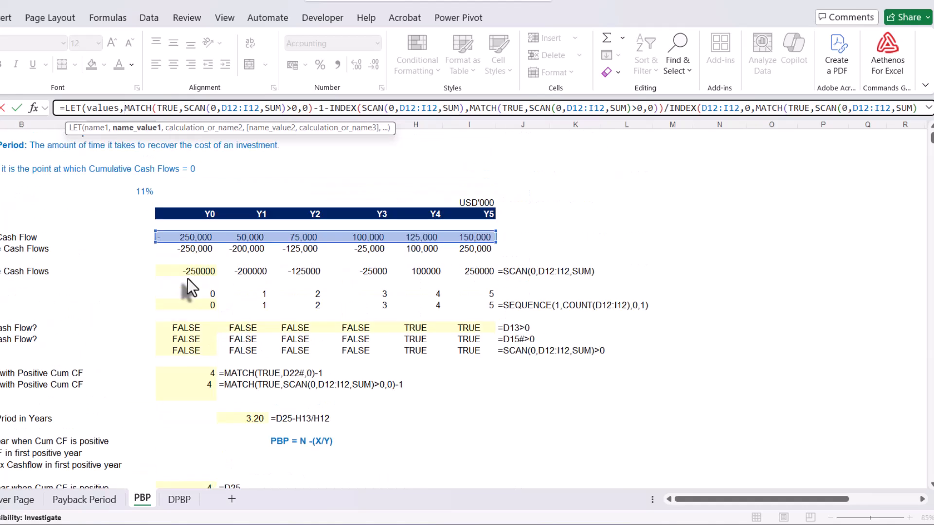
pyautogui.moveTo(162, 261); pyautogui.dragTo(480, 267)
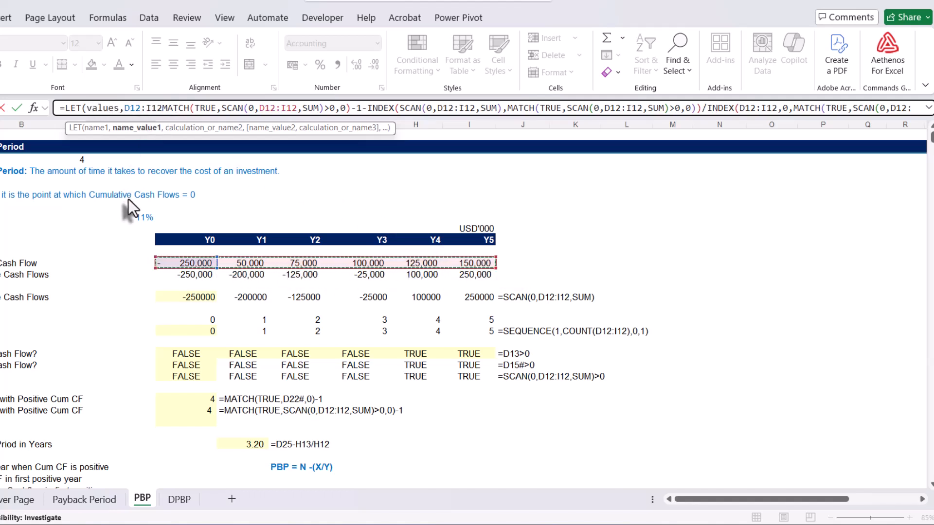
pyautogui.write(',')
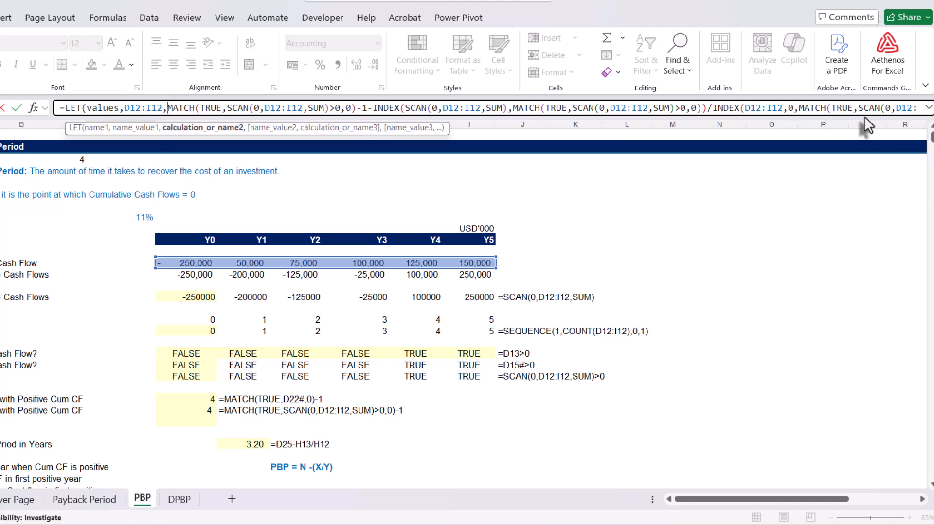
pyautogui.moveTo(865, 116); pyautogui.dragTo(861, 160)
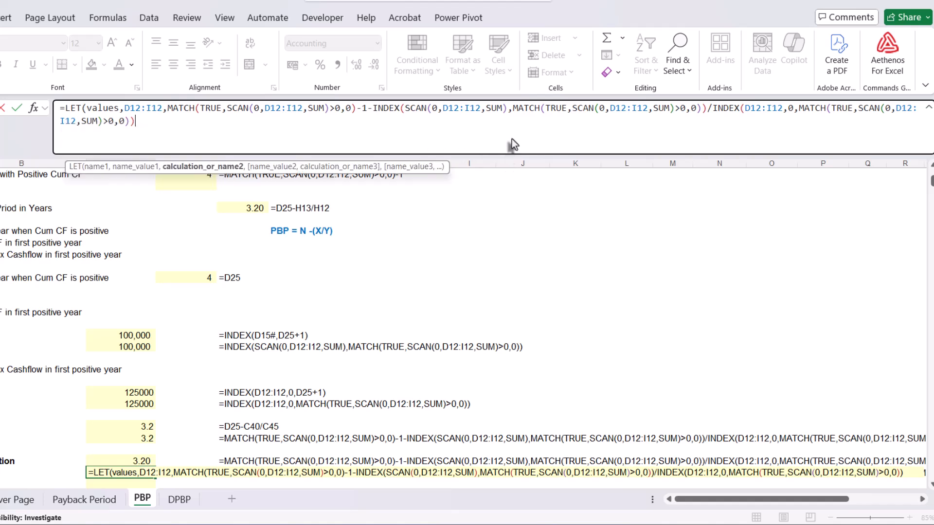
pyautogui.click(135, 125)
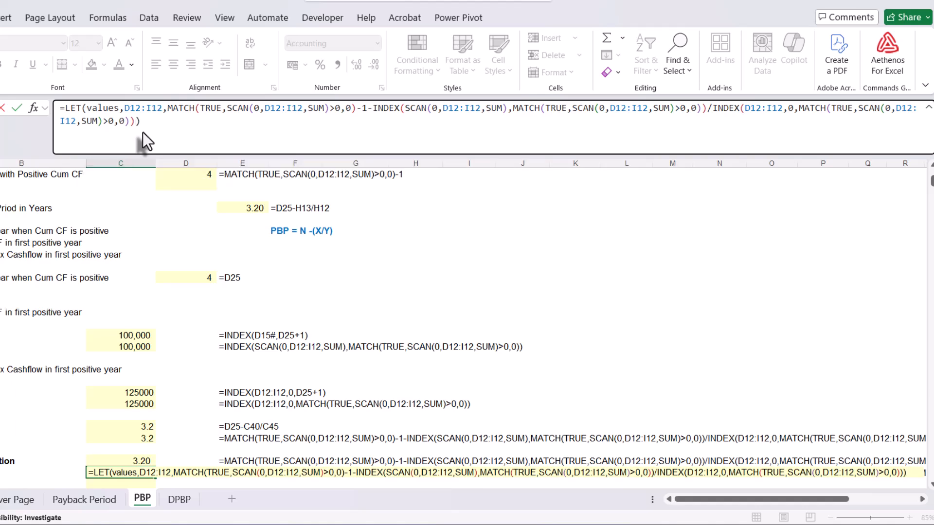
pyautogui.press('Return')
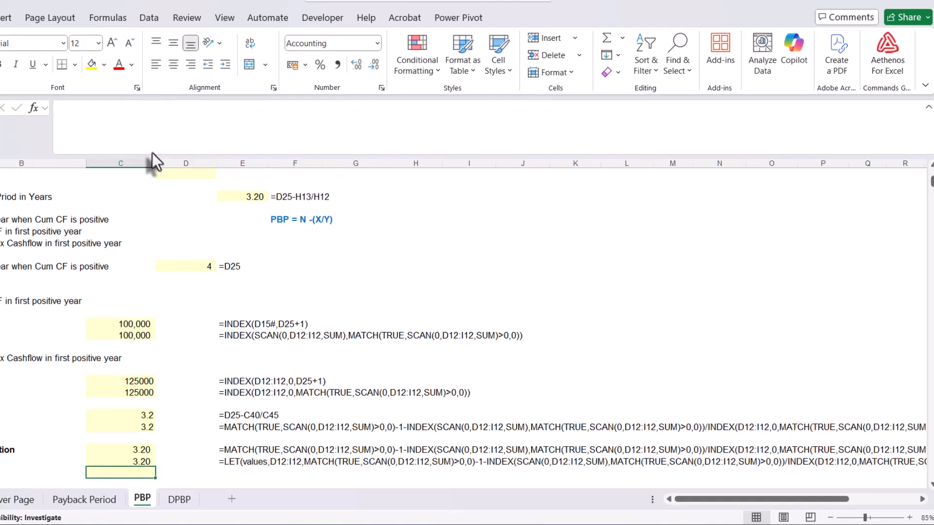
# Copy C51's LET formula text into C52 with its references unchanged
pyautogui.scroll(-3, 271, 407)
pyautogui.click(140, 362)
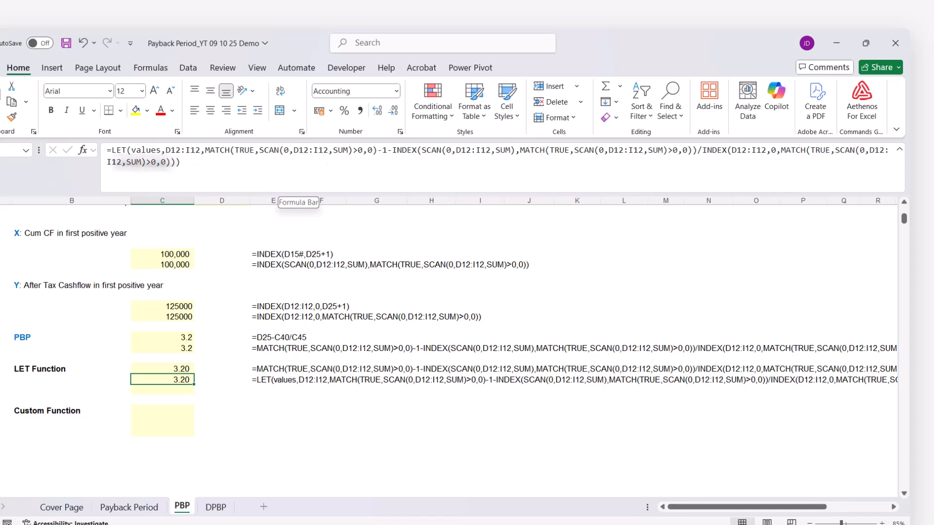
pyautogui.click(137, 155)
pyautogui.moveTo(131, 150); pyautogui.dragTo(161, 151)
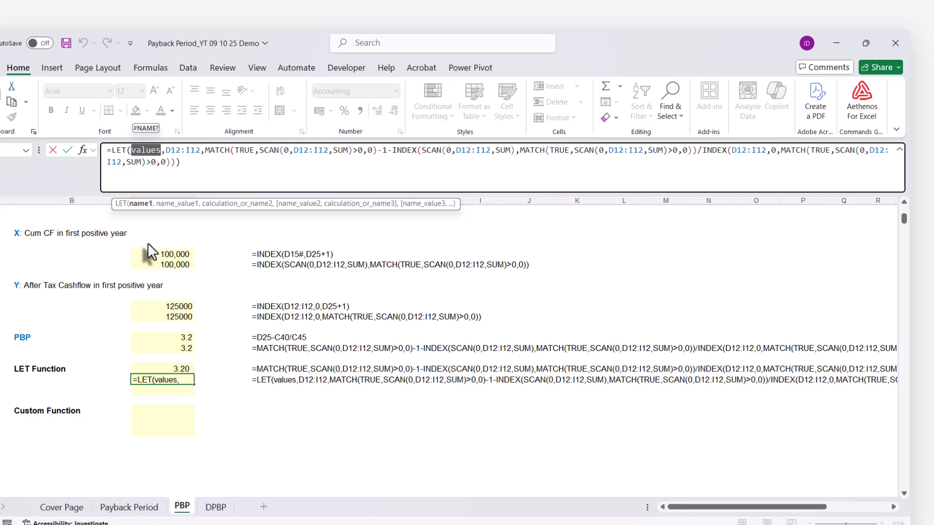
pyautogui.press('Escape')
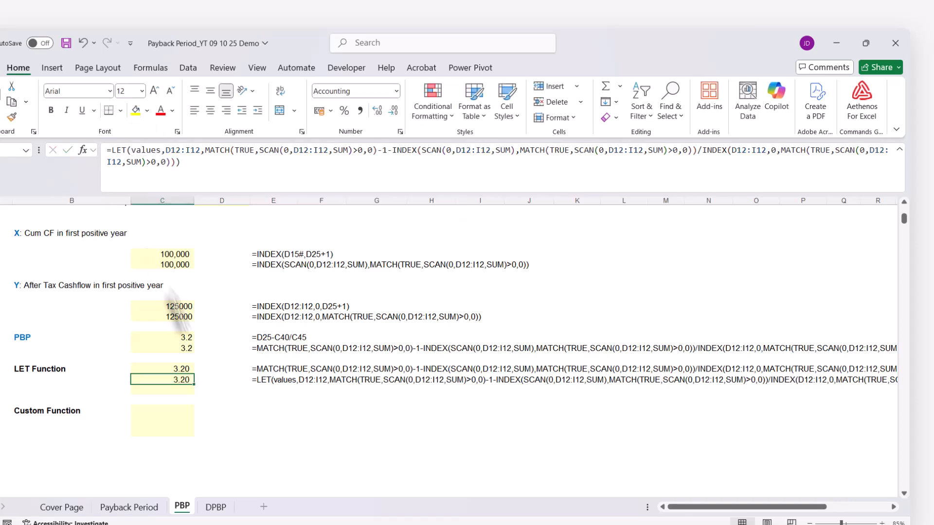
pyautogui.click(191, 166)
pyautogui.hotkey('ctrl', 'a')
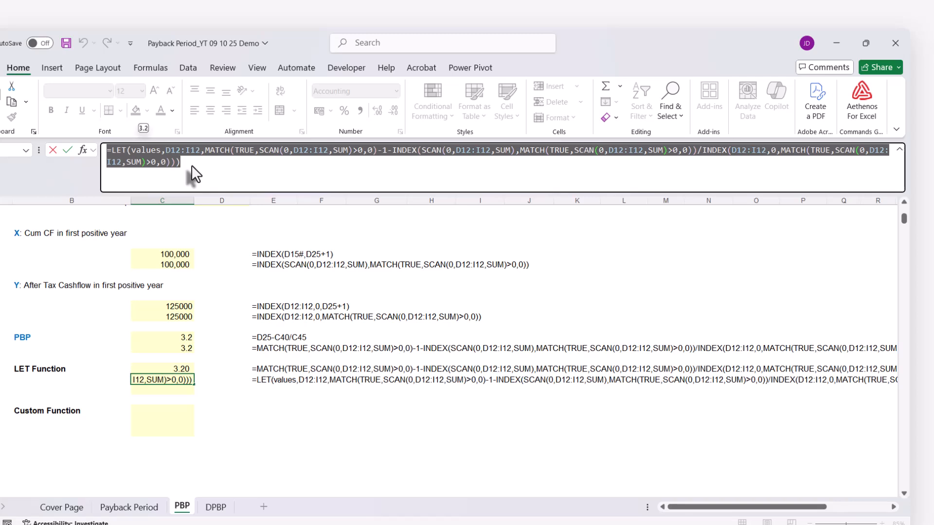
pyautogui.press('Escape')
pyautogui.hotkey('ctrl', 'c')
pyautogui.click(162, 391)
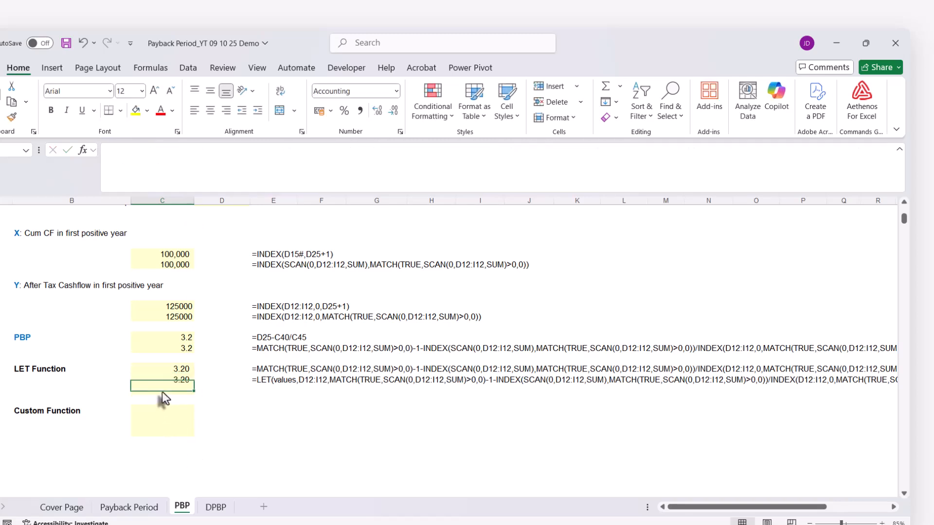
pyautogui.hotkey('ctrl', 'v')
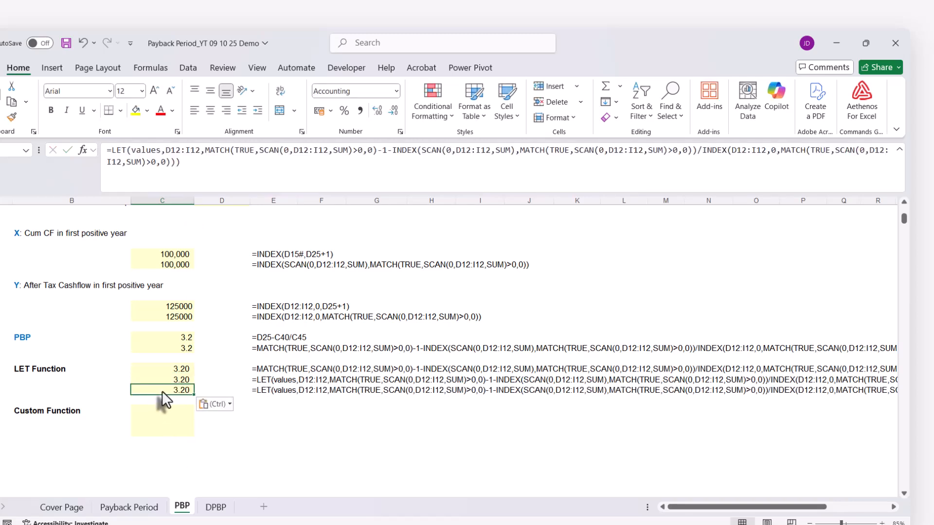
pyautogui.press('Escape')
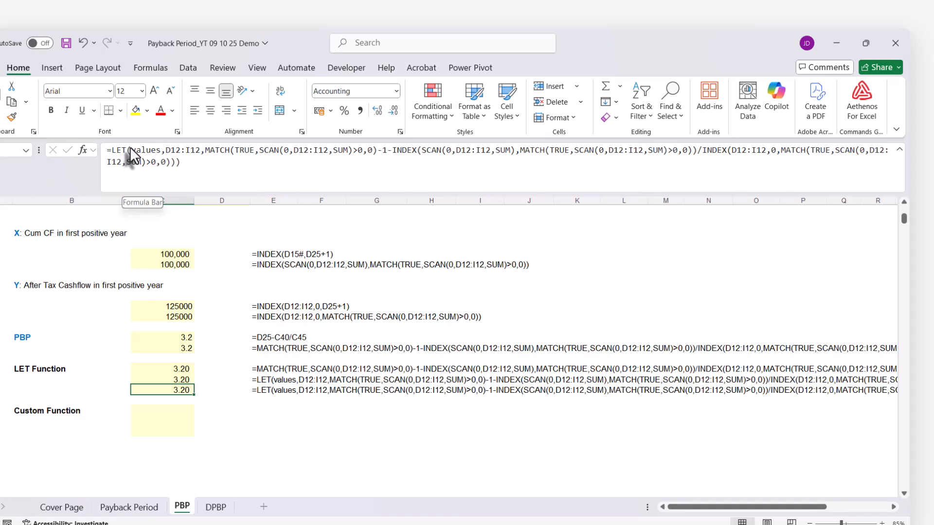
# Replace D12:I12 with values in the first three SCAN functions of C52's LET formula, keeping the range assigned to the name
pyautogui.doubleClick(133, 150)
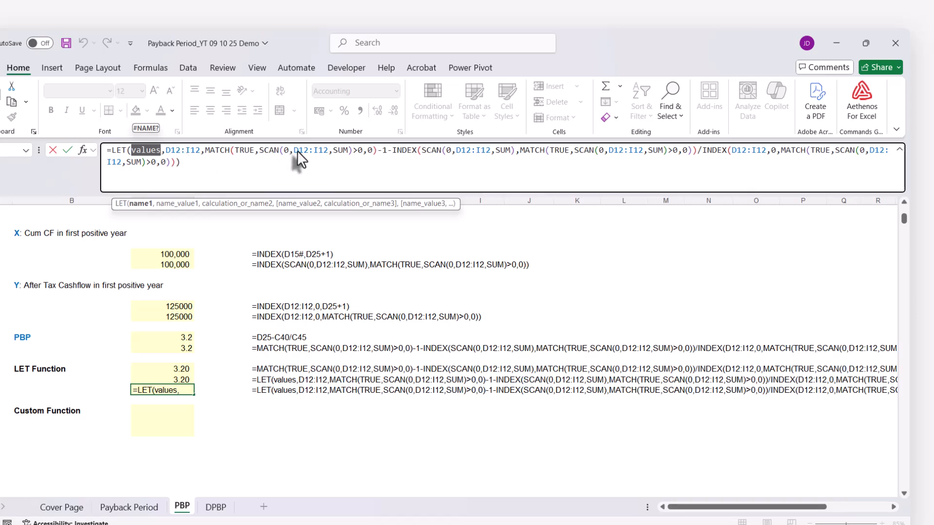
pyautogui.moveTo(294, 150); pyautogui.dragTo(330, 151)
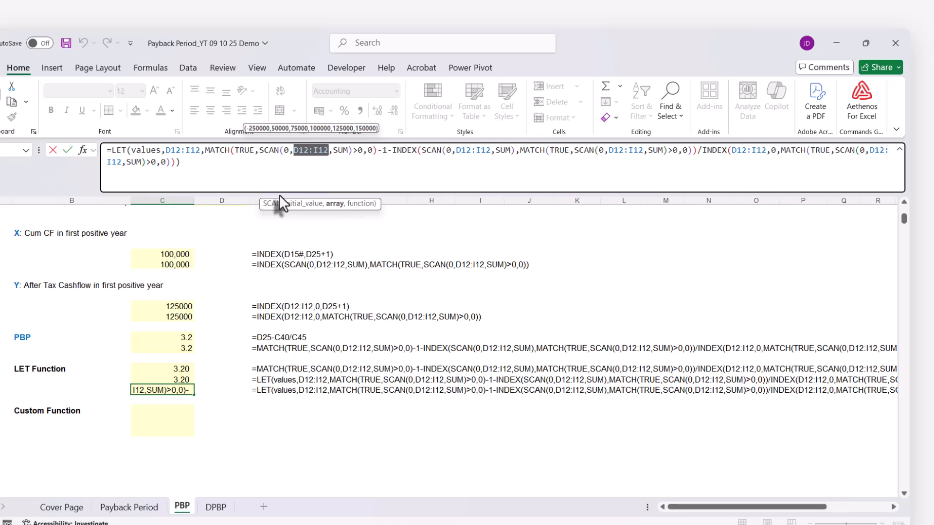
pyautogui.write('values')
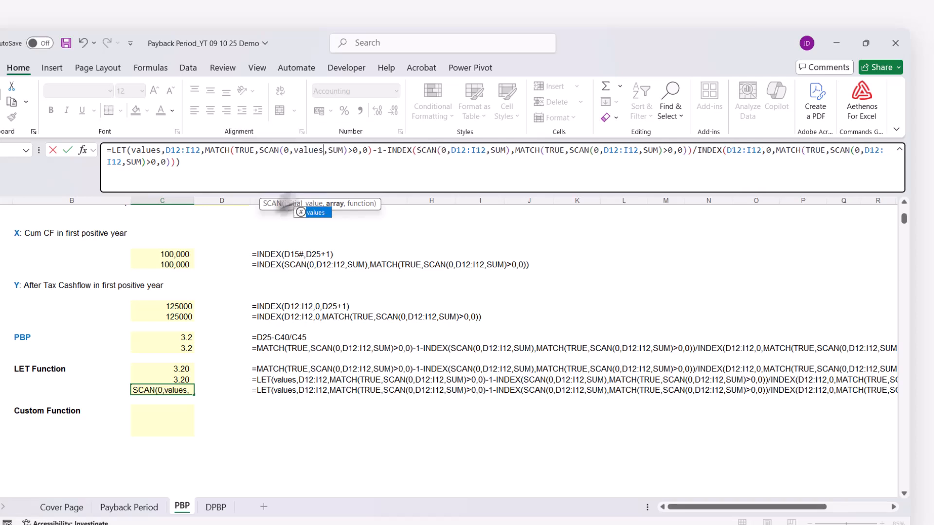
pyautogui.moveTo(451, 151); pyautogui.dragTo(485, 150)
pyautogui.write('values')
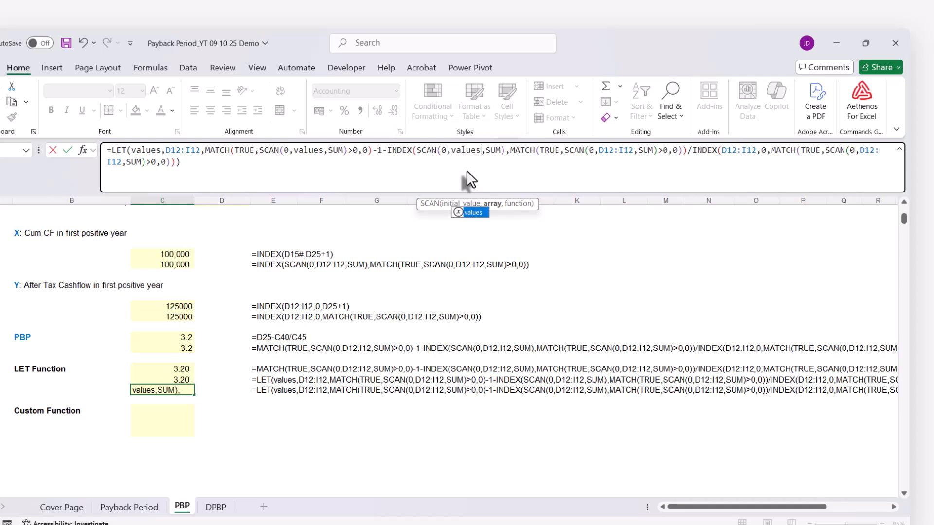
pyautogui.moveTo(599, 150); pyautogui.dragTo(631, 149)
pyautogui.write('values')
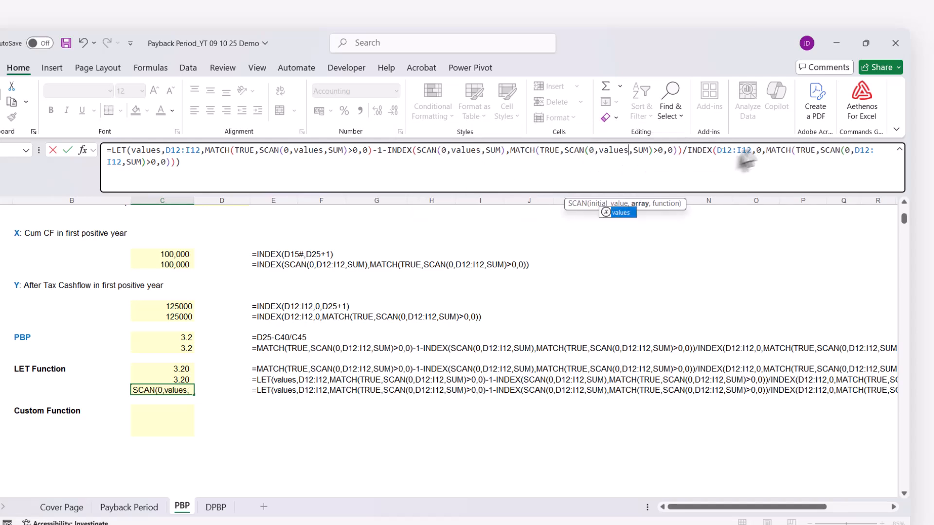
# Replace D12:I12 with values in the final INDEX and its nested SCAN, and enter C52's LET formula
pyautogui.click(716, 151)
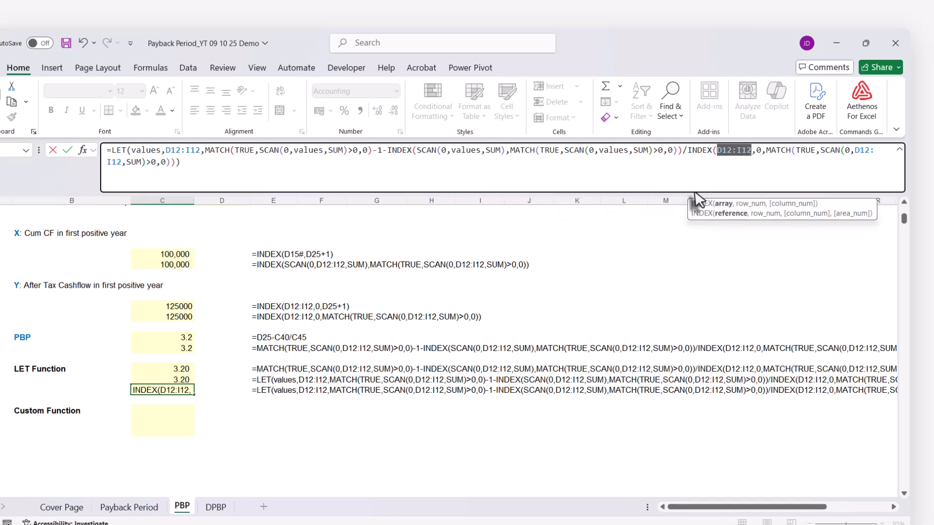
pyautogui.write('values')
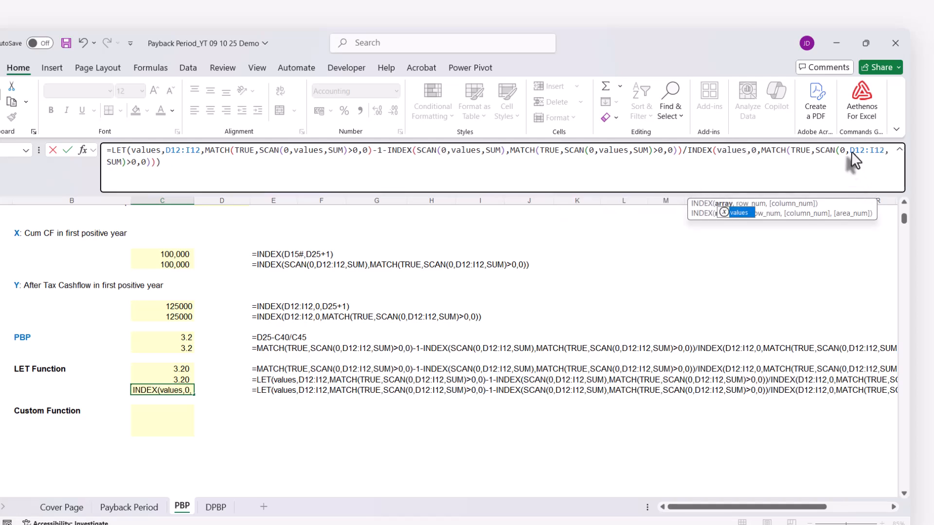
pyautogui.moveTo(851, 151); pyautogui.dragTo(883, 150)
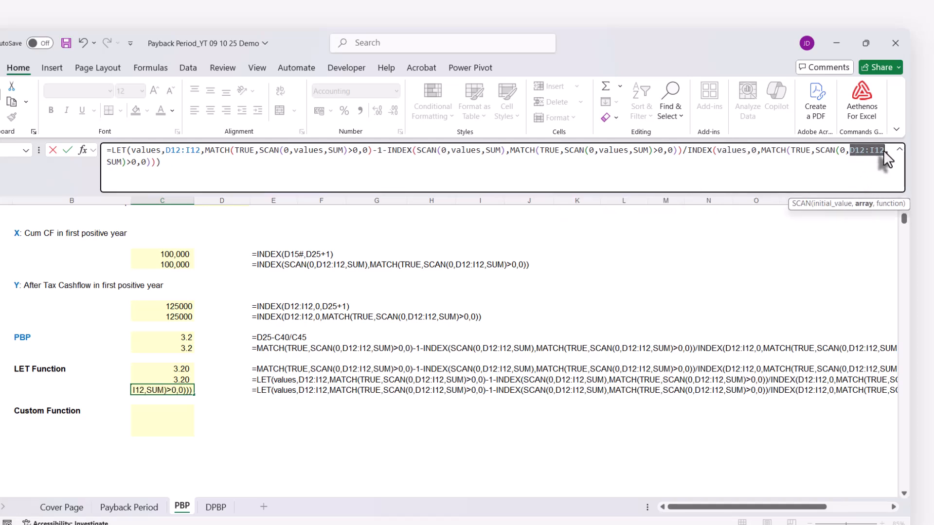
pyautogui.write('values')
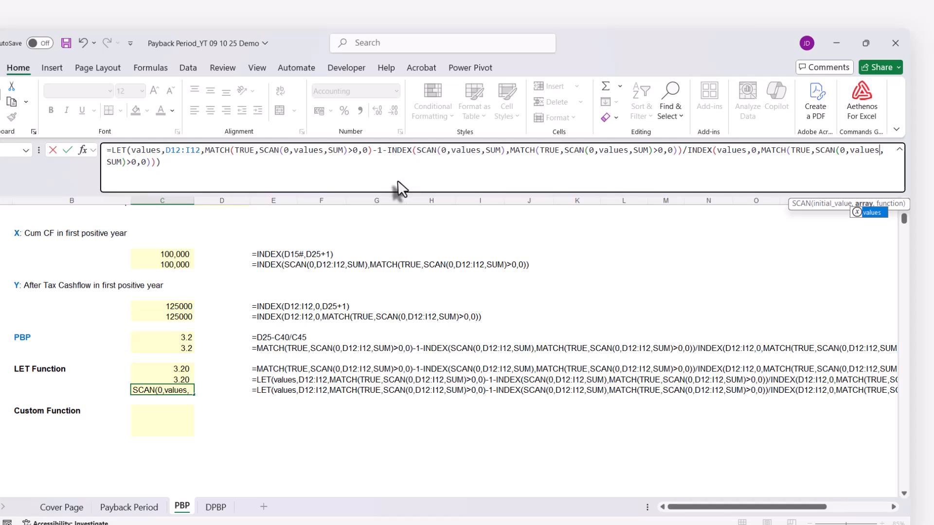
pyautogui.click(237, 177)
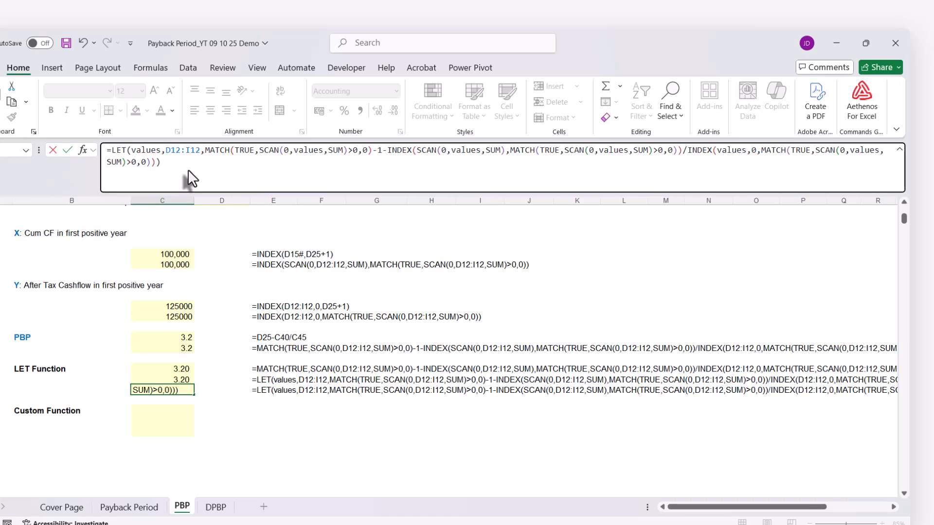
pyautogui.press('Return')
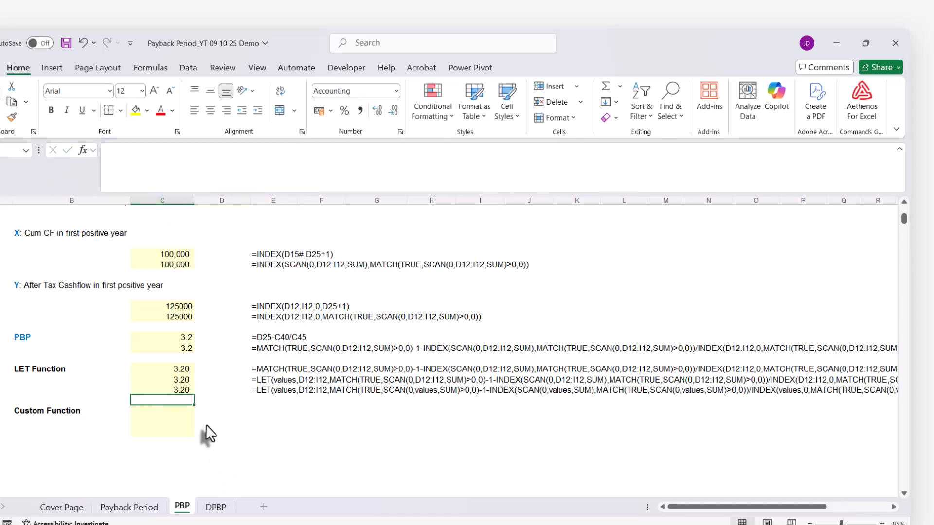
# Enter the sample formula =LAMBDA(x,y,x+y) in E54, beside the Custom Function section
pyautogui.scroll(-1, 206, 433)
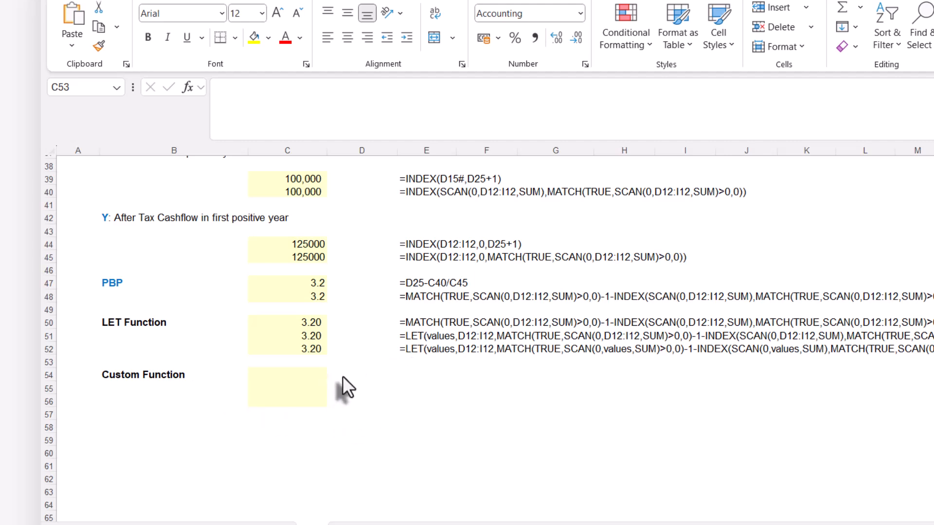
pyautogui.click(412, 373)
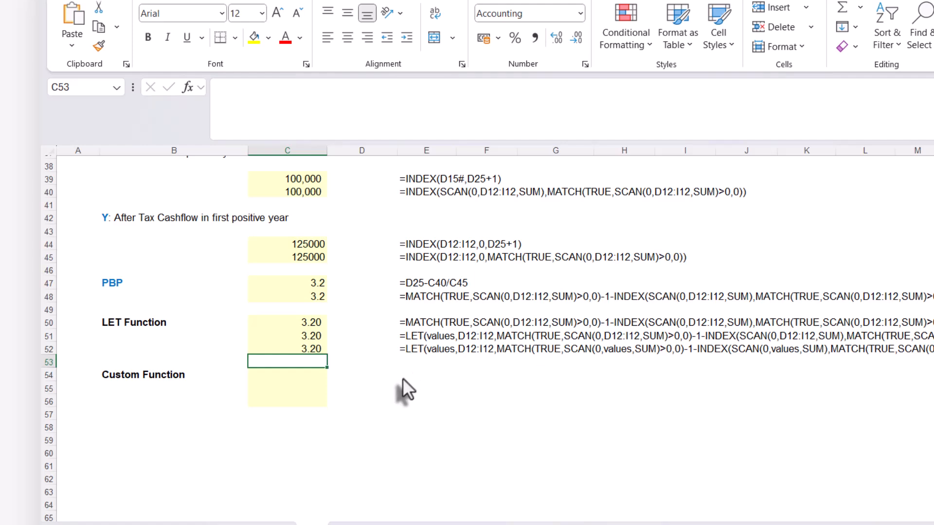
pyautogui.click(401, 377)
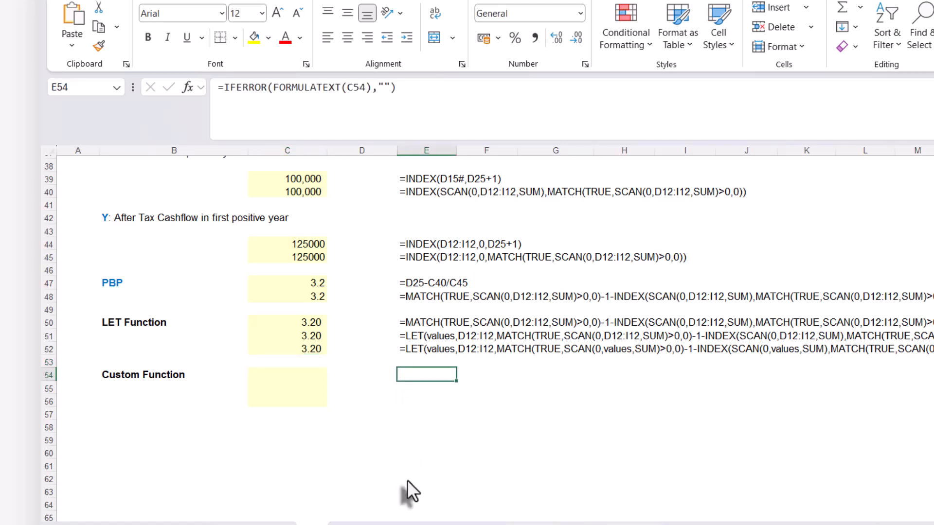
pyautogui.write('=l')
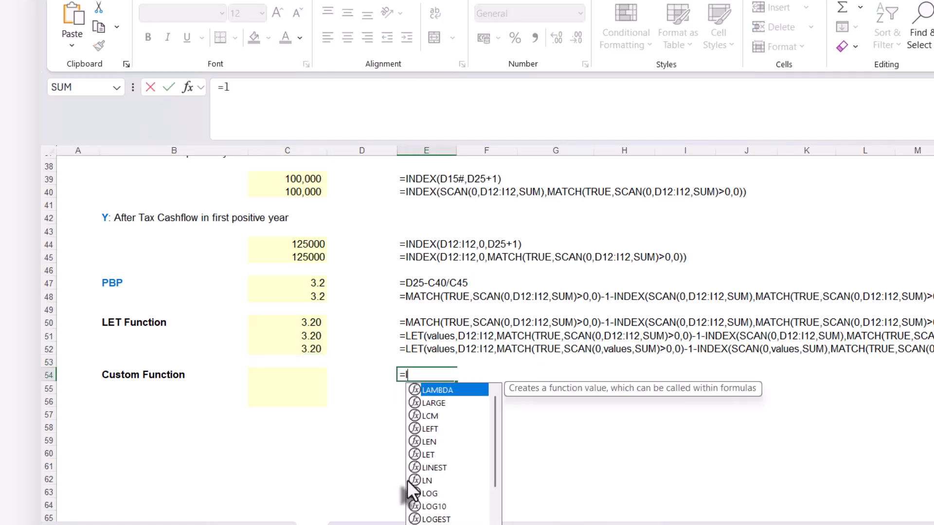
pyautogui.write('abd')
pyautogui.press('BackSpace')
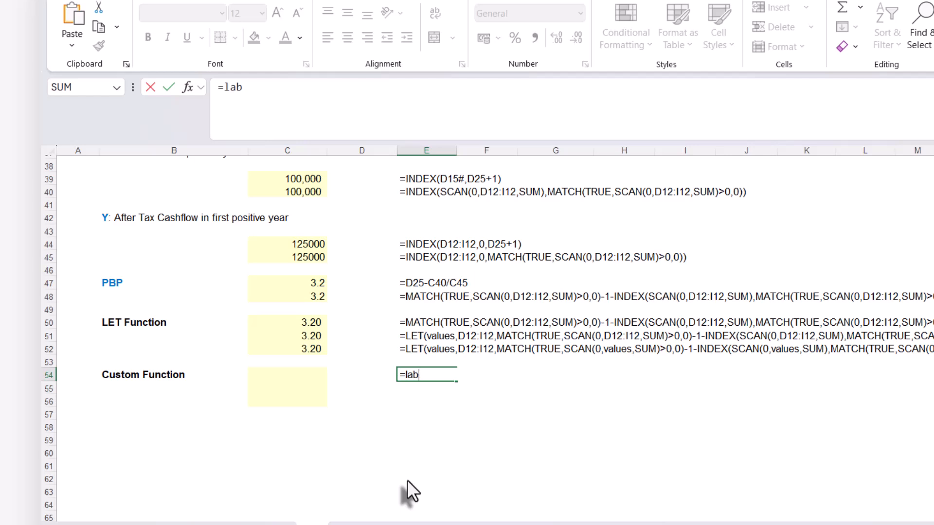
pyautogui.press('Tab')
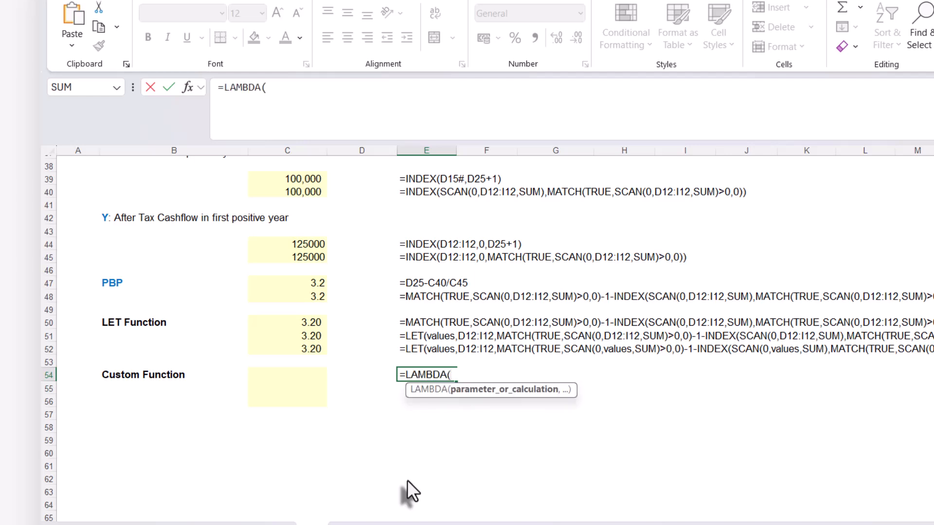
pyautogui.write('x,y,')
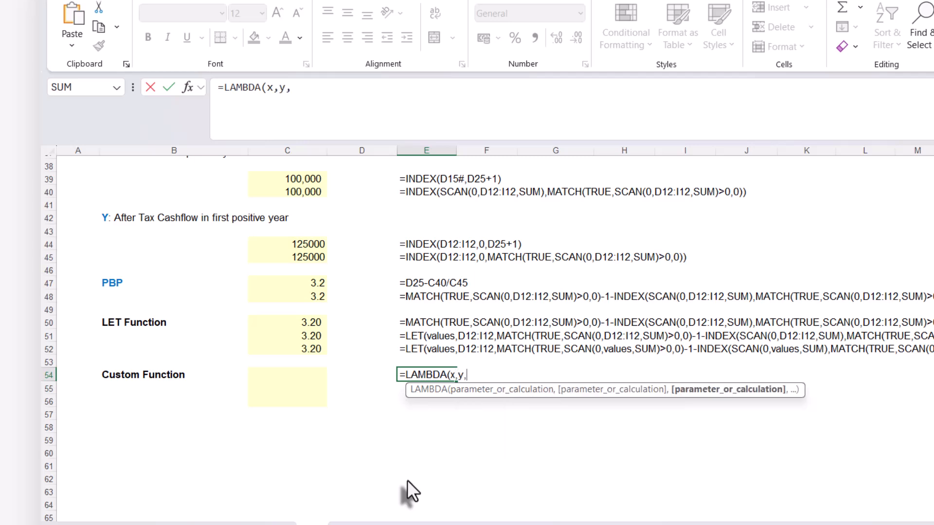
pyautogui.write('x')
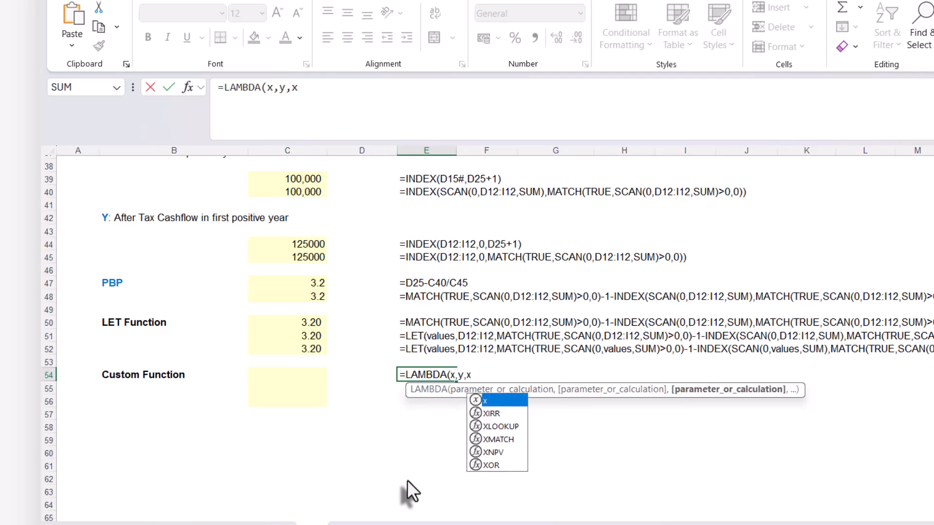
pyautogui.write('+y)')
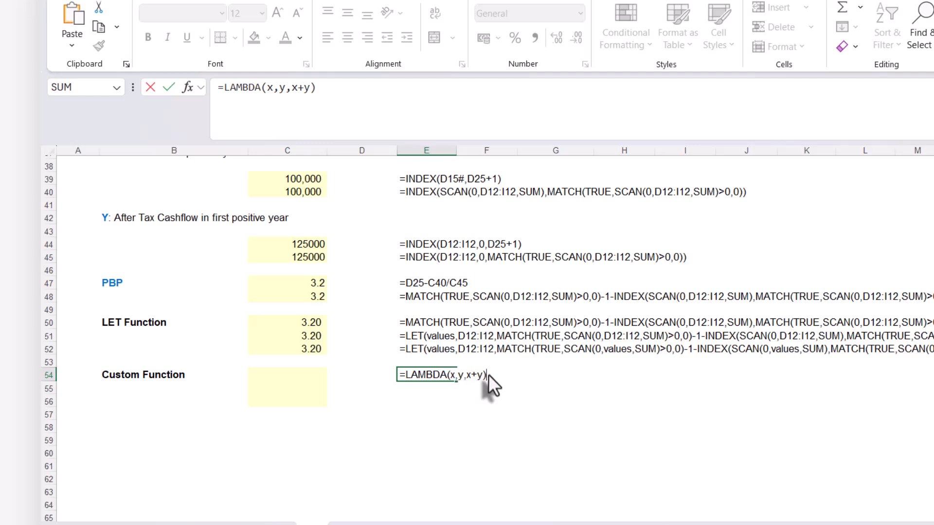
pyautogui.press('Return')
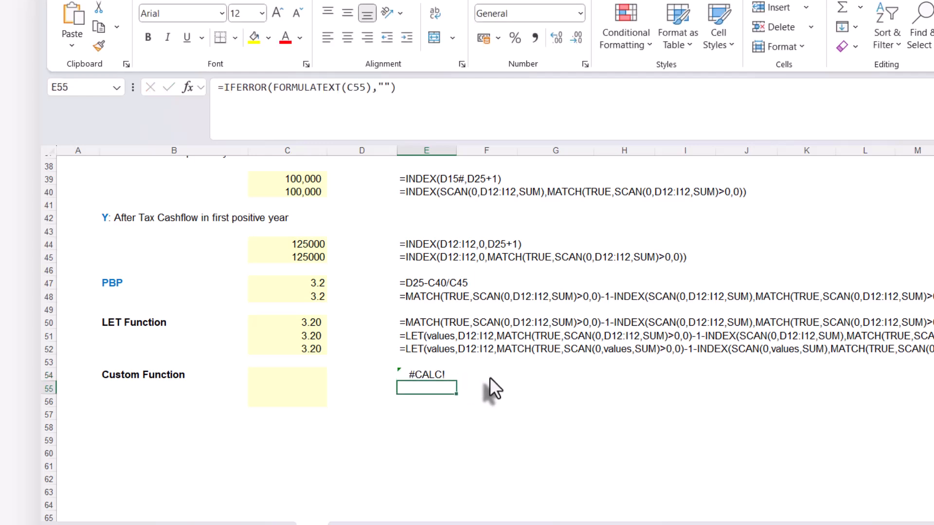
# Append the arguments (10,50) to E54's sample LAMBDA formula, enter it, and clear the cell
pyautogui.click(443, 375)
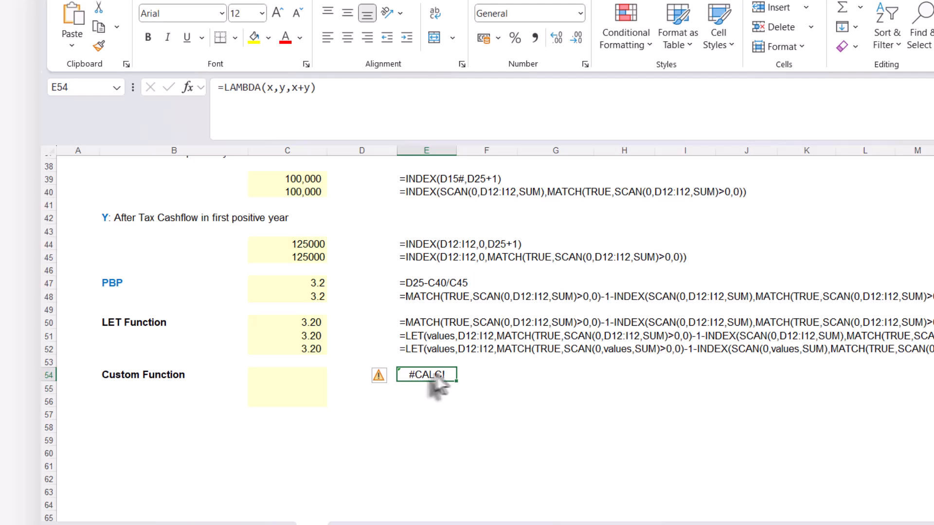
pyautogui.doubleClick(444, 376)
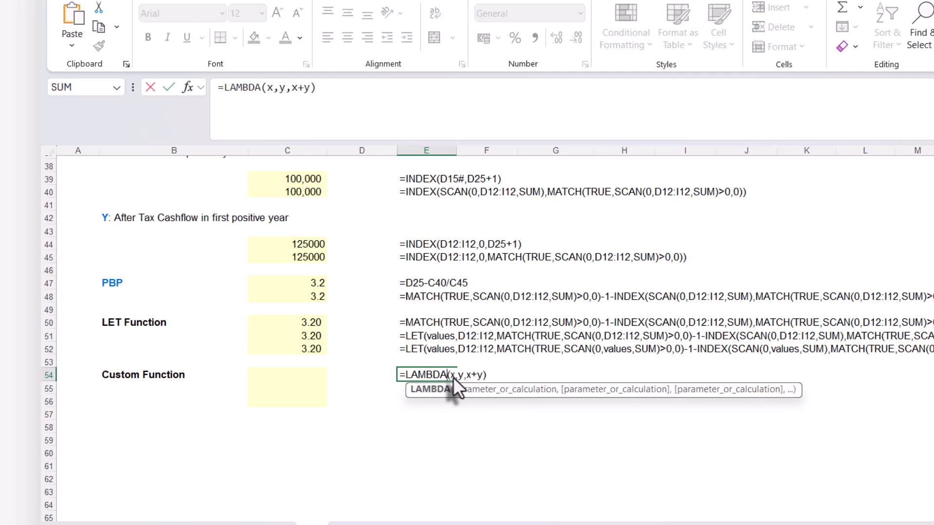
pyautogui.click(494, 377)
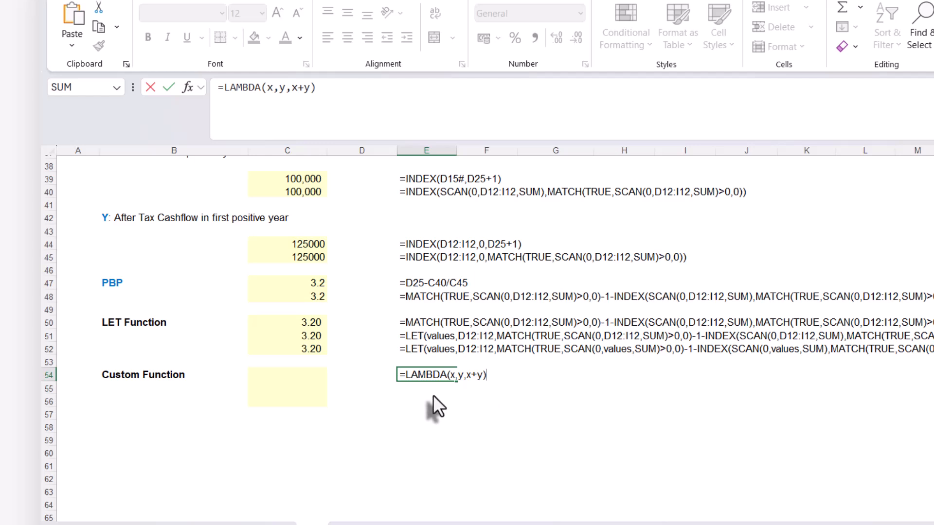
pyautogui.write('(10,50)')
pyautogui.press('Return')
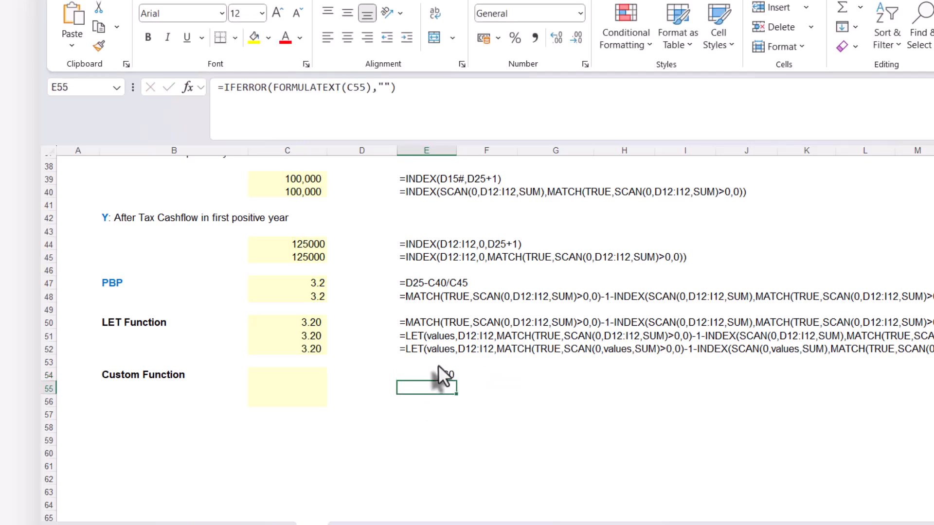
pyautogui.click(433, 374)
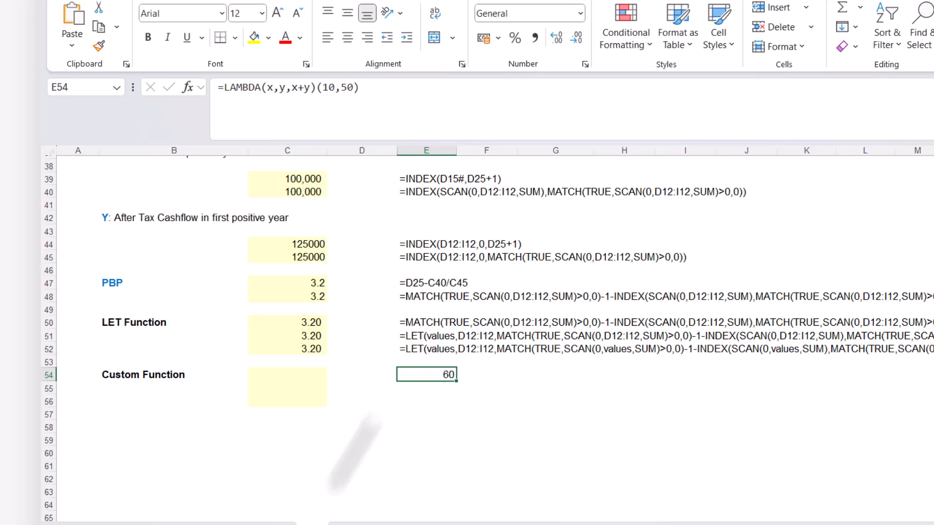
pyautogui.press('Delete')
# Copy C52's LET formula text into C54 under Custom Function with its references unchanged
pyautogui.click(283, 348)
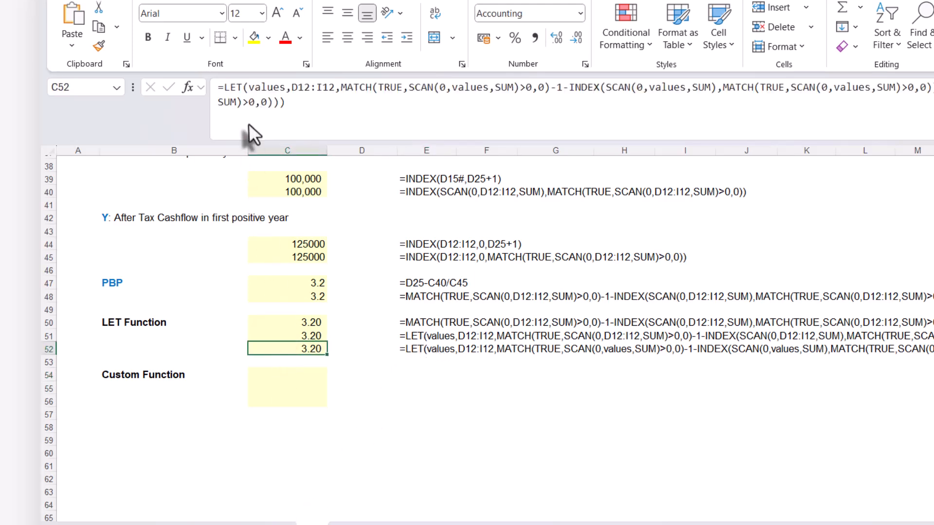
pyautogui.click(248, 110)
pyautogui.hotkey('ctrl', 'a')
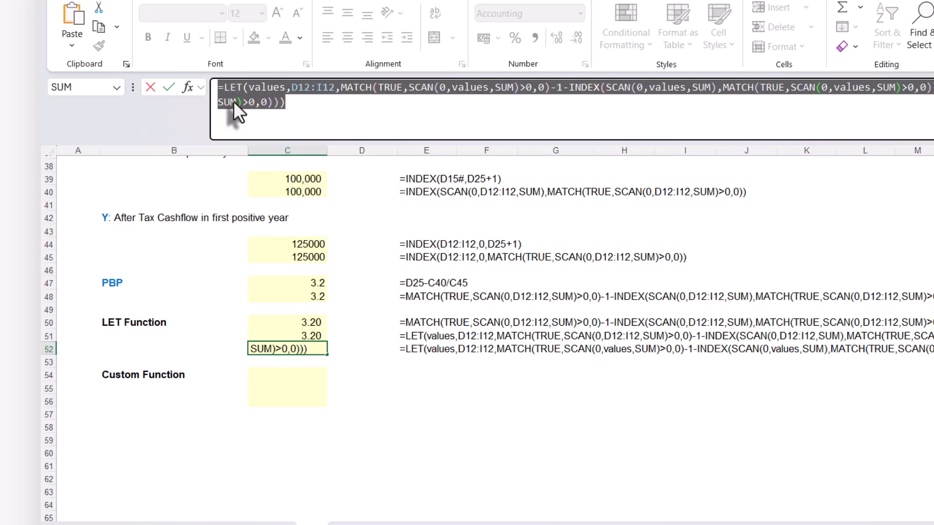
pyautogui.press('Escape')
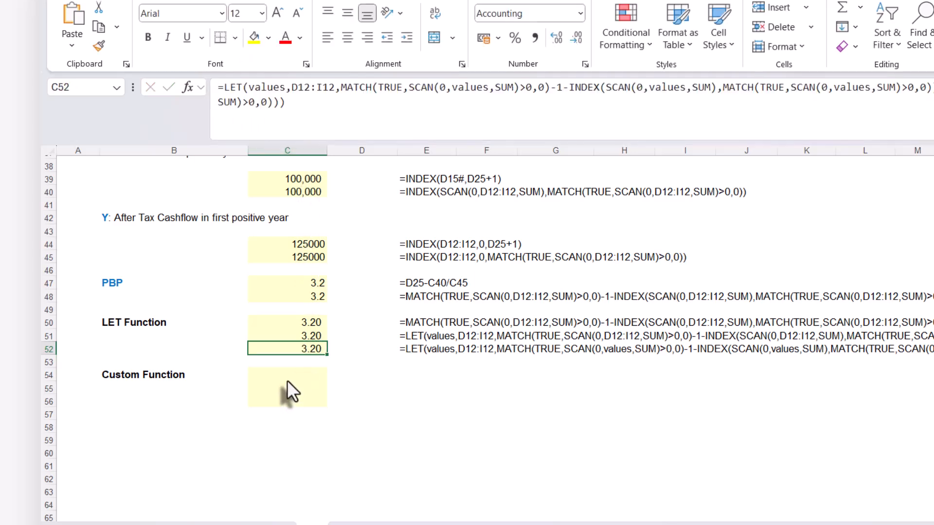
pyautogui.click(288, 374)
pyautogui.write('=LET(values,D12:I12,MATCH(TRUE,SCAN(0,values,SUM)>0,0)-1-INDEX(SCAN(0,values,SUM),MATCH(TRUE,SCAN(0,values,SUM)>0,0)-1)/INDEX(values,0,MATCH(TRUE,SCAN(0,values,SUM)>0,0)))')
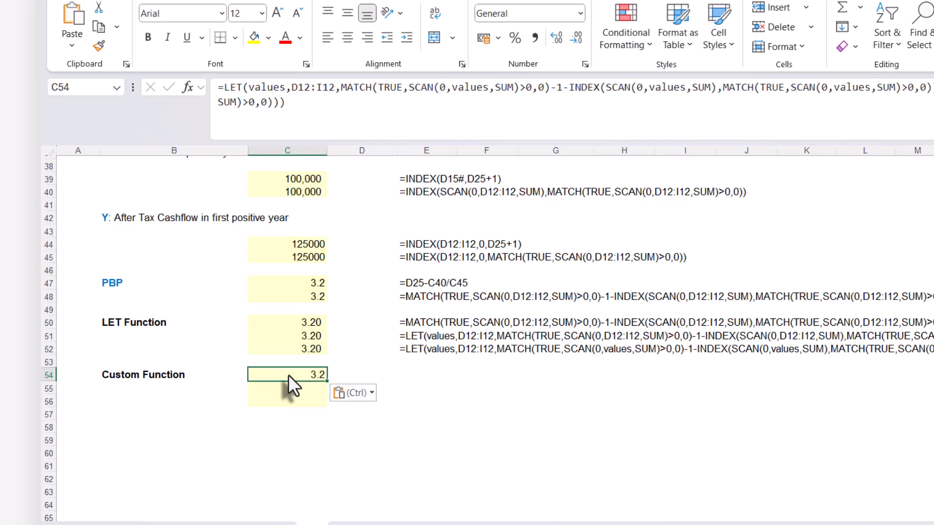
pyautogui.press('Return')
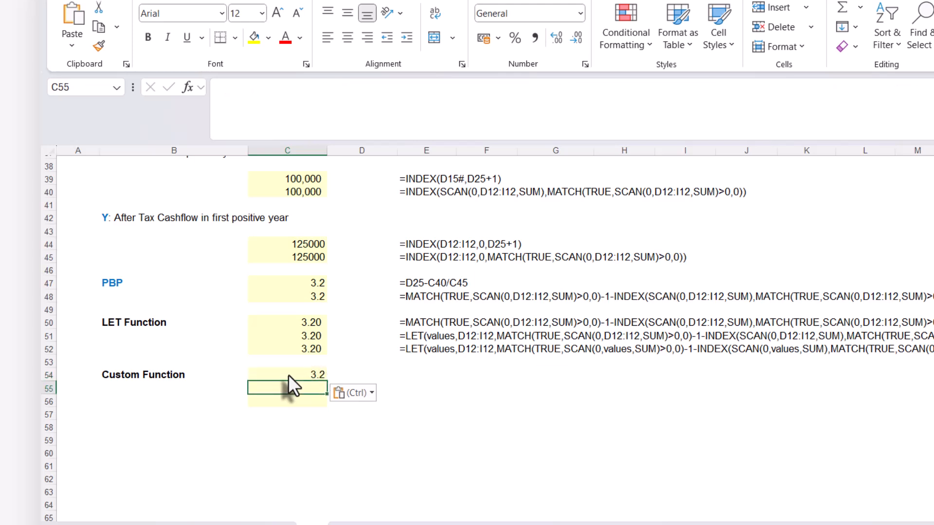
# Copy E52's formula-text display formula into E54:E56 beside the Custom Function cells
pyautogui.click(413, 348)
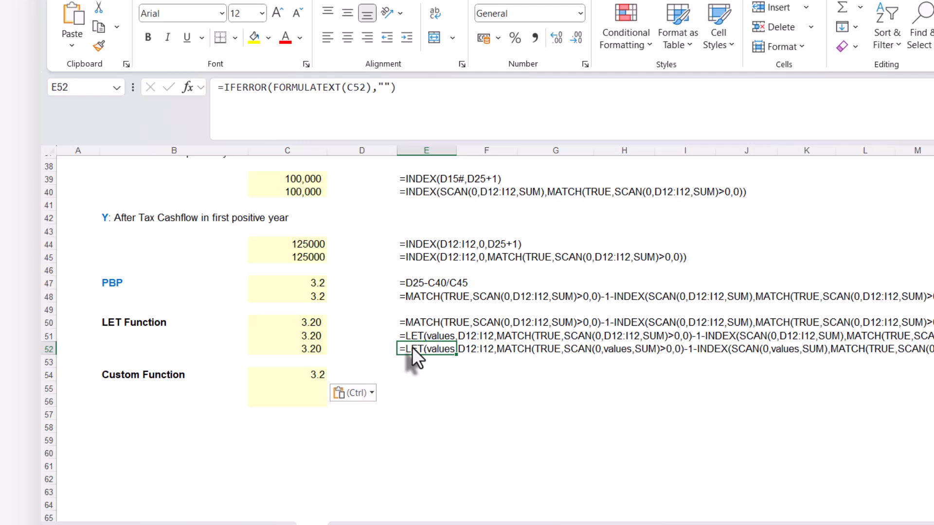
pyautogui.hotkey('ctrl', 'c')
pyautogui.moveTo(413, 374); pyautogui.dragTo(407, 404)
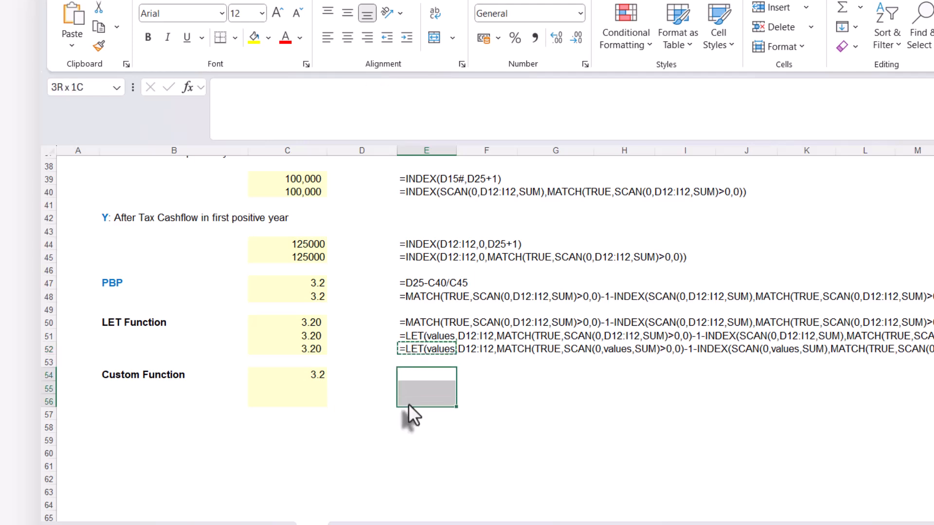
pyautogui.hotkey('ctrl', 'v')
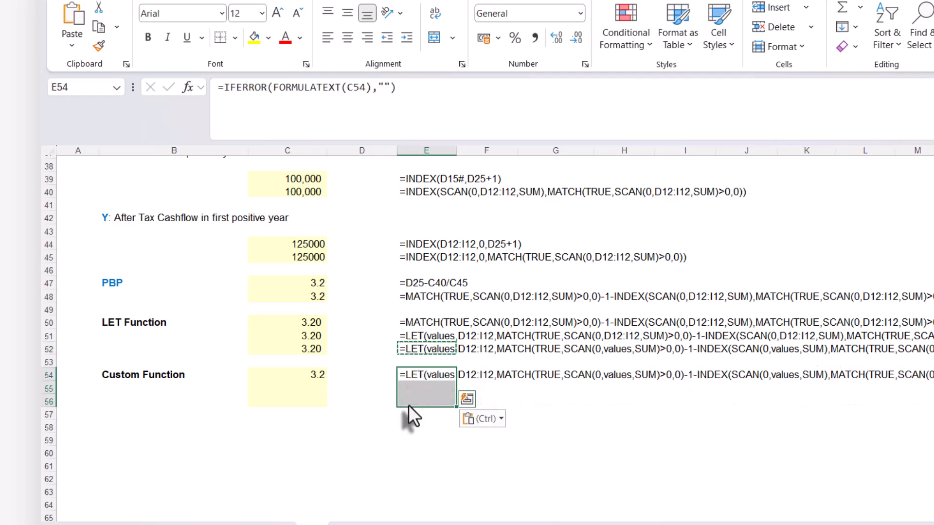
pyautogui.hotkey('ctrl', 'z')
pyautogui.click(329, 389)
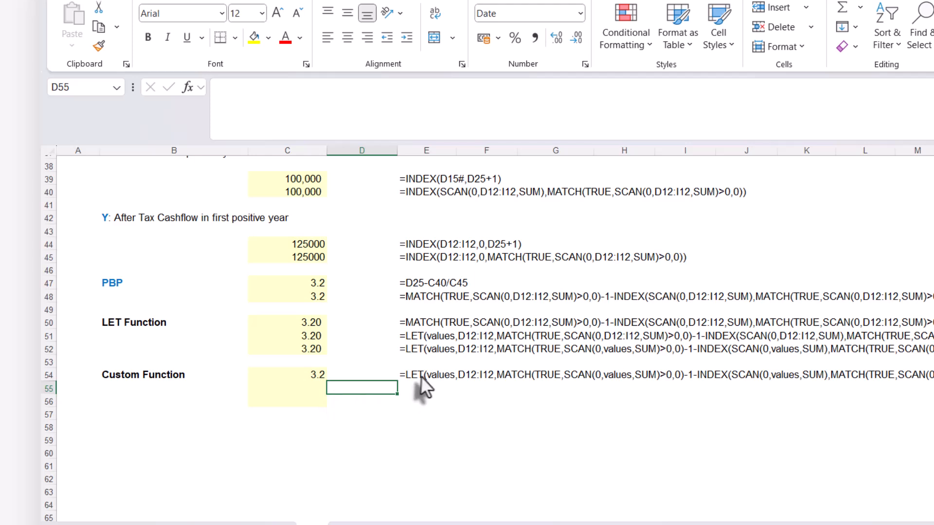
# Copy C54's LET formula text into C55 with its references unchanged
pyautogui.click(300, 373)
pyautogui.moveTo(298, 108); pyautogui.dragTo(147, 84)
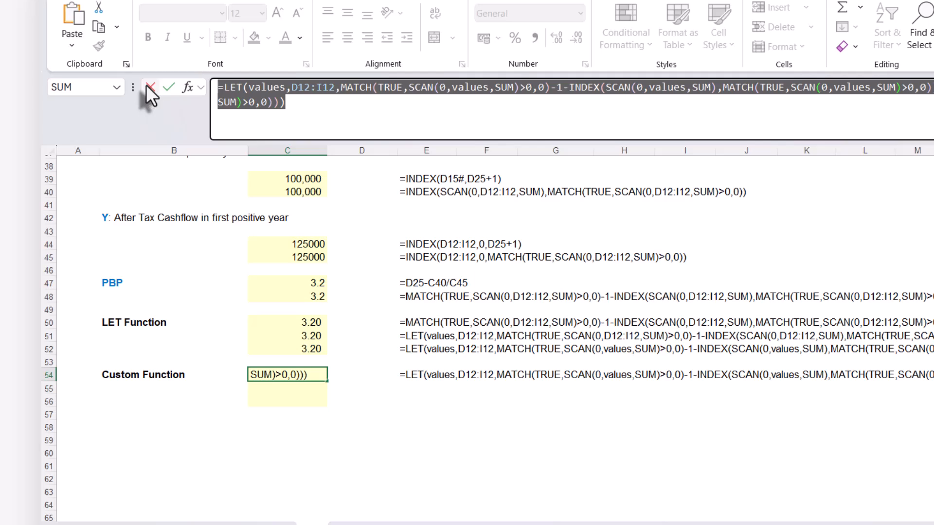
pyautogui.click(147, 87)
pyautogui.click(291, 389)
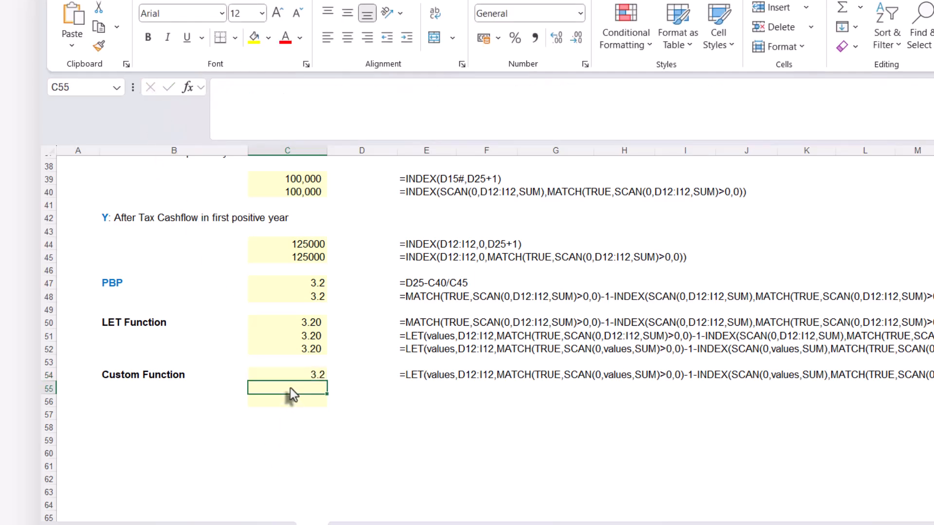
pyautogui.hotkey('ctrl', 'v')
pyautogui.press('Down')
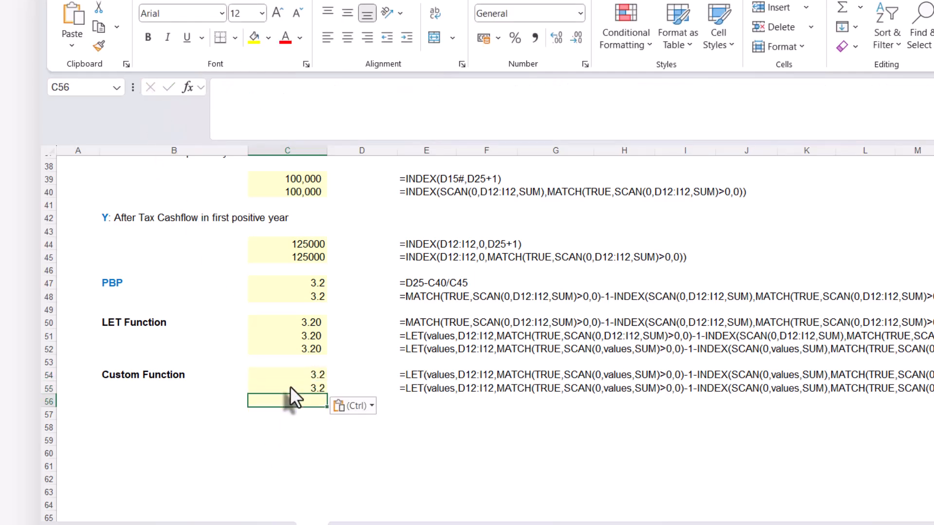
# Replace the opening LET( with LAMBDA( at the start of C55's formula
pyautogui.click(294, 387)
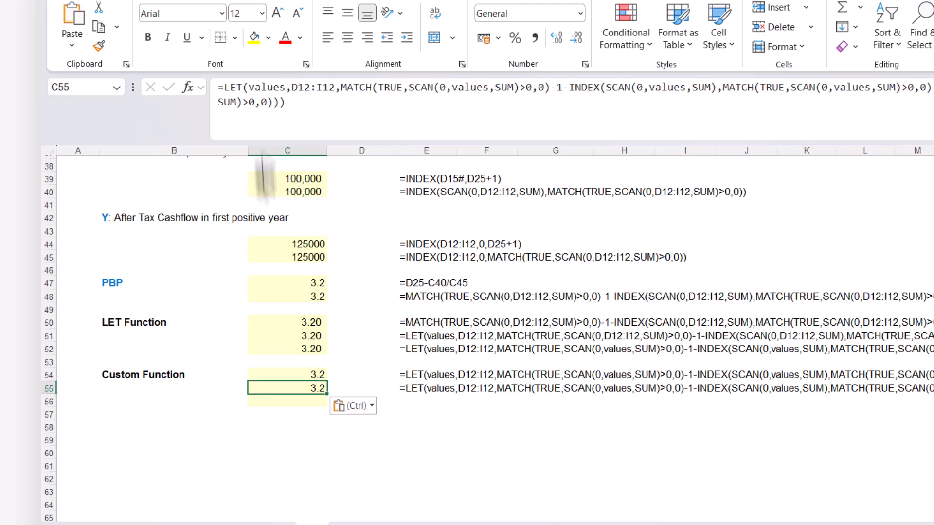
pyautogui.click(224, 87)
pyautogui.write('la')
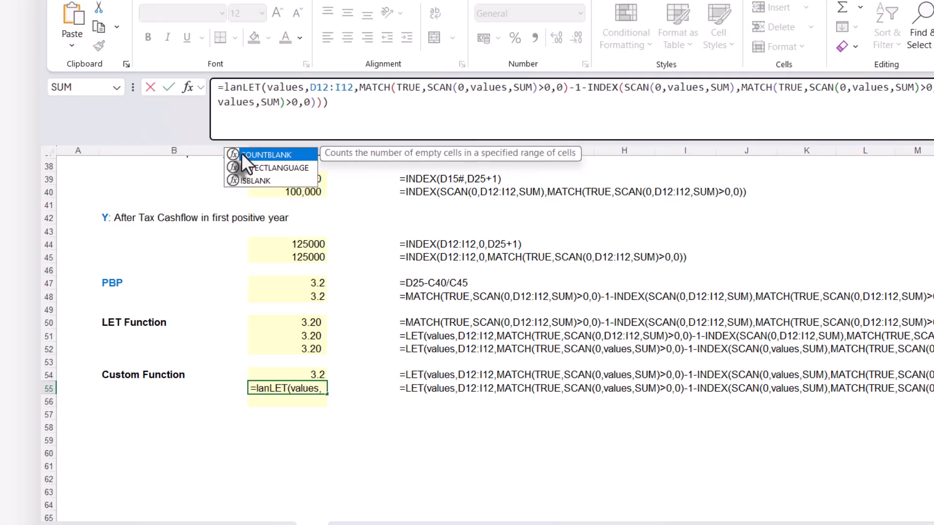
pyautogui.press('Tab')
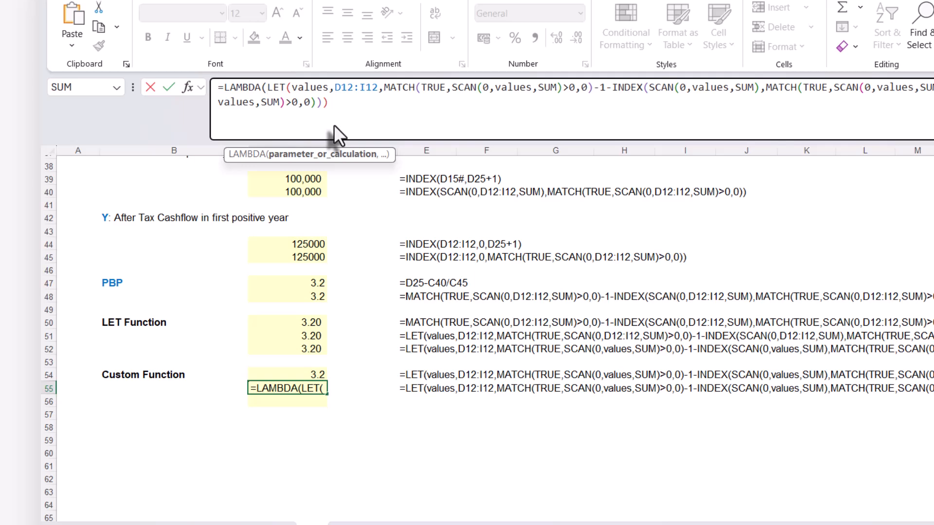
pyautogui.press('Delete')
pyautogui.press('Delete')
pyautogui.press('Delete')
pyautogui.press('Delete')
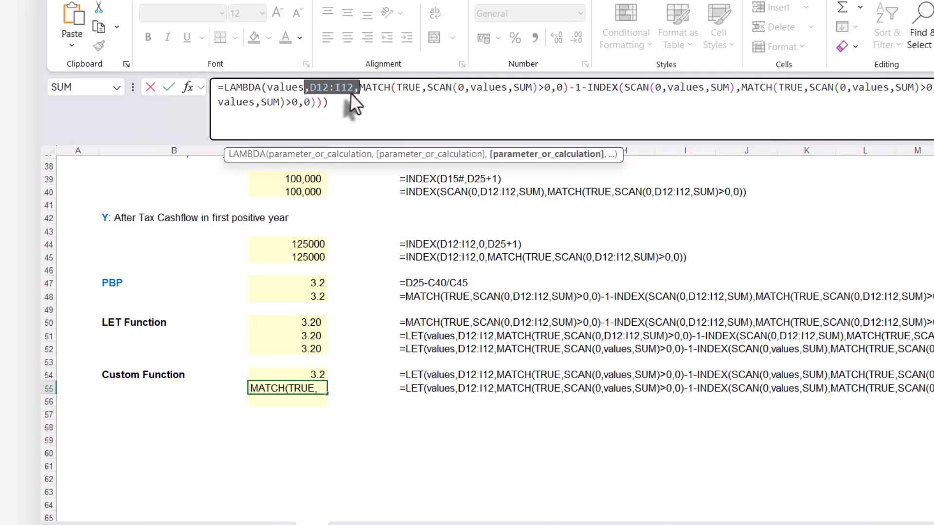
# Remove the D12:I12 argument after values in C55's LAMBDA formula and enter the formula
pyautogui.doubleClick(353, 88)
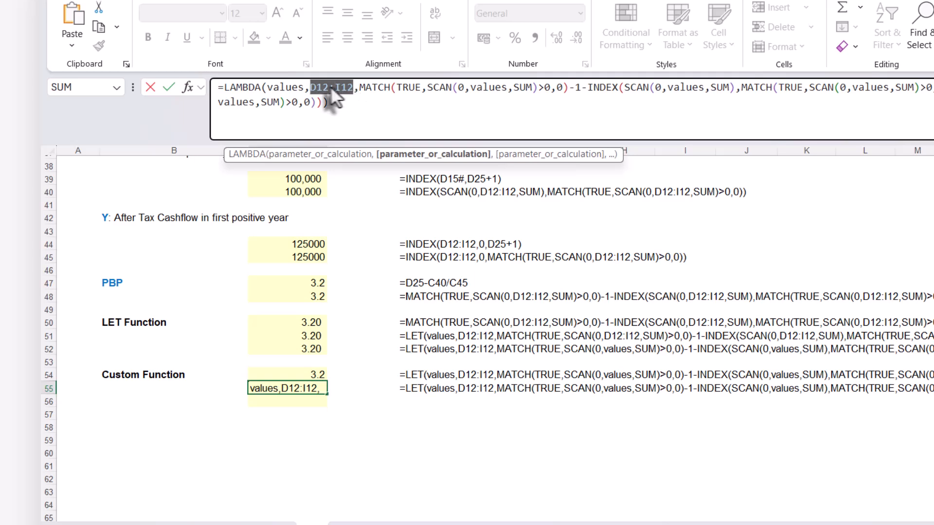
pyautogui.press('Delete')
pyautogui.press('Delete')
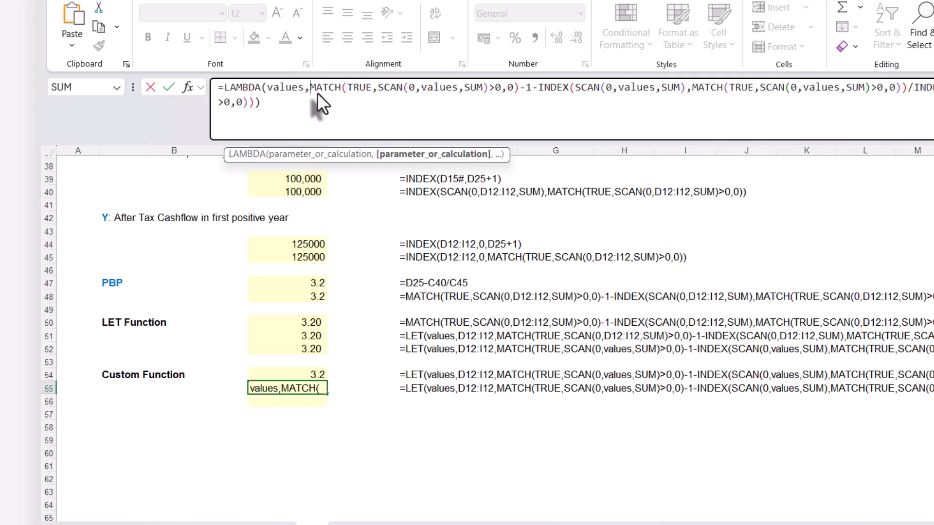
pyautogui.click(276, 110)
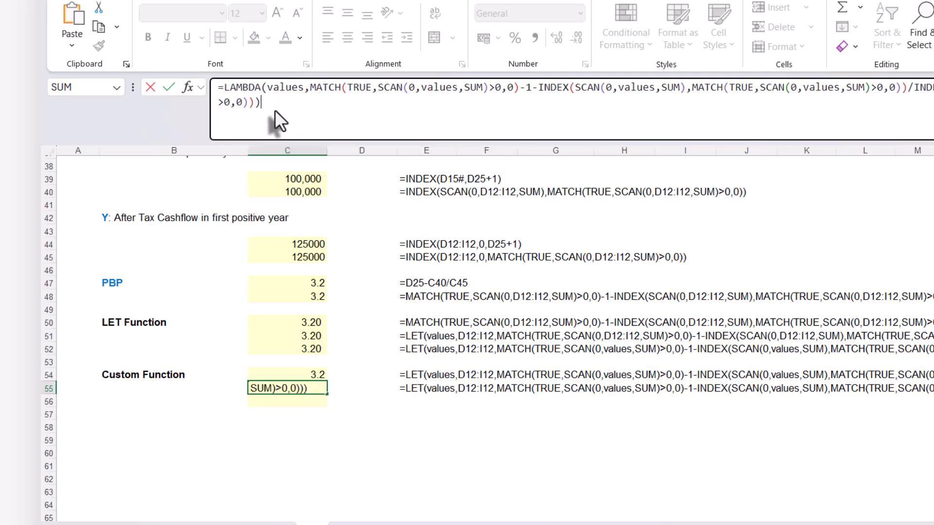
pyautogui.press('Return')
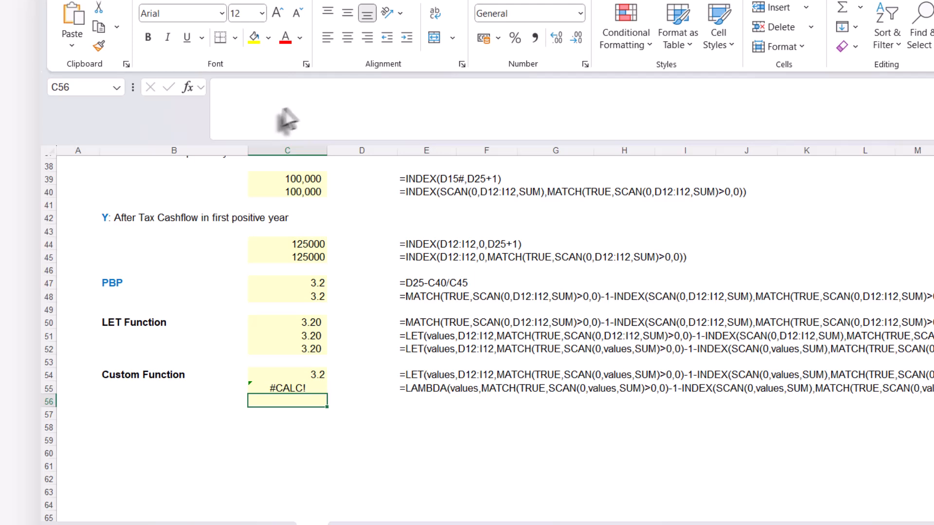
# Append the After Tax Cash Flow range as the argument (D12:I12) to C55's LAMBDA formula and enter it
pyautogui.click(296, 385)
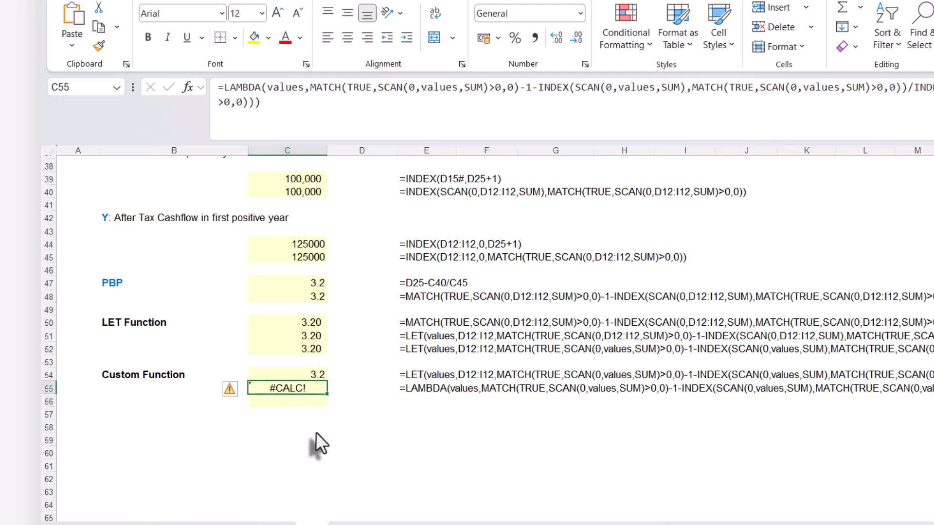
pyautogui.click(276, 103)
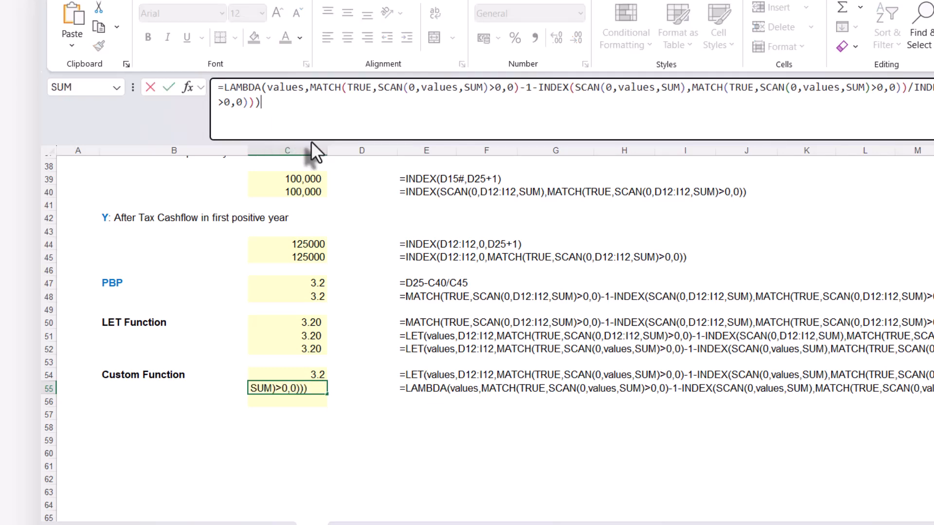
pyautogui.write('(')
pyautogui.scroll(12, 462, 343)
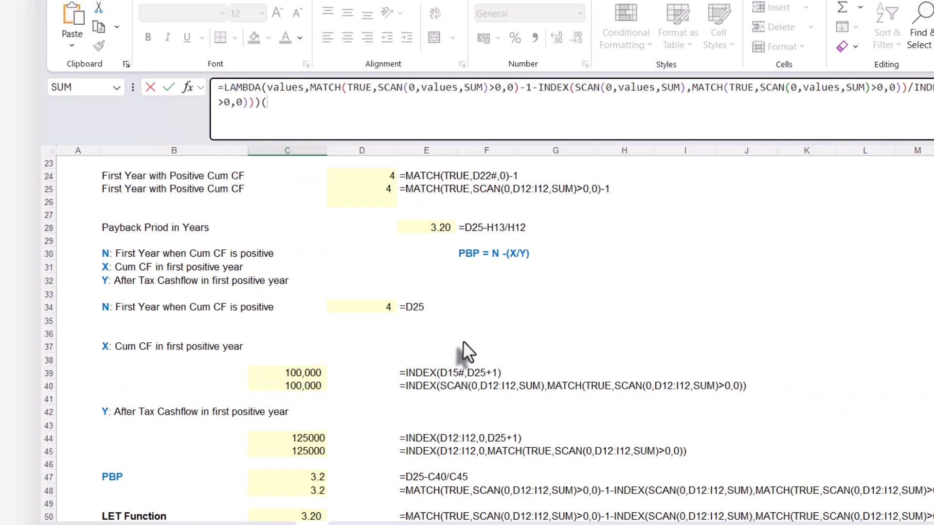
pyautogui.moveTo(374, 311); pyautogui.dragTo(679, 318)
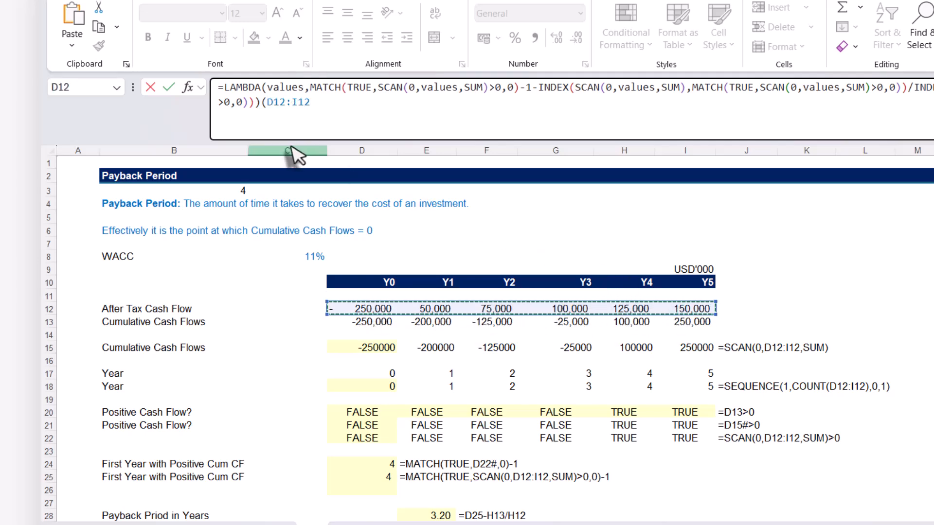
pyautogui.write(')')
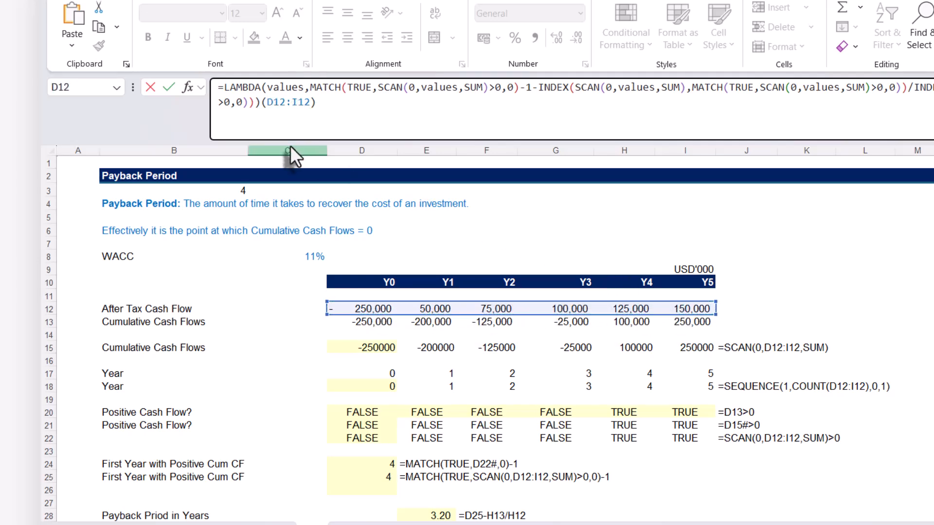
pyautogui.press('Return')
pyautogui.scroll(-2, 290, 145)
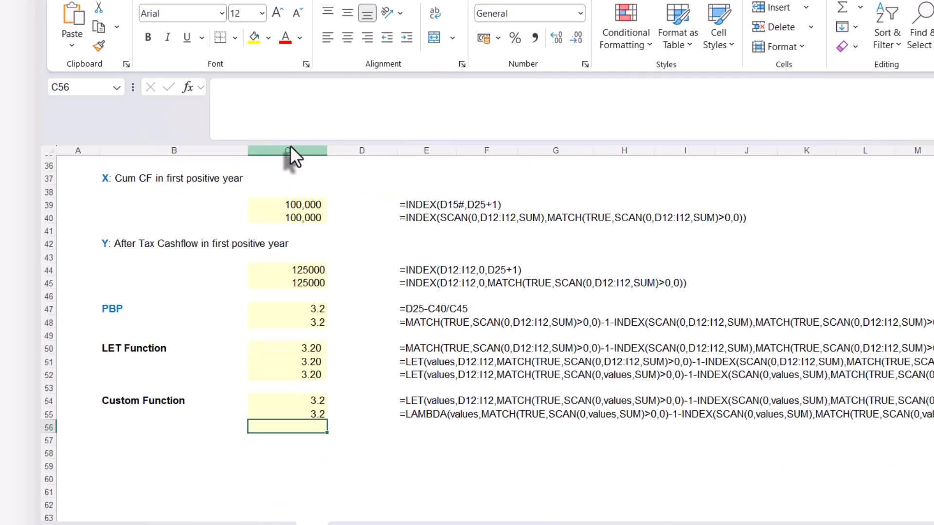
# Remove the trailing (D12:I12) argument from C55's LAMBDA formula and enter it
pyautogui.click(312, 412)
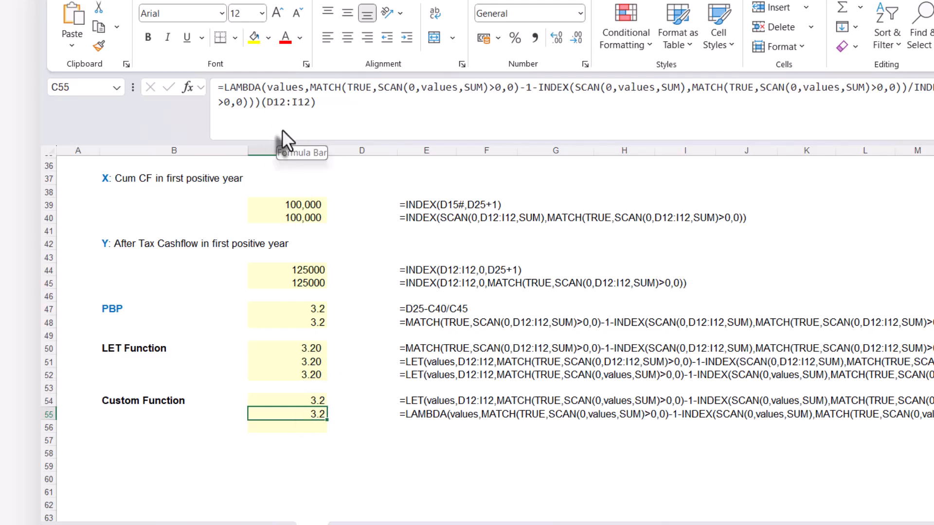
pyautogui.moveTo(261, 100); pyautogui.dragTo(338, 103)
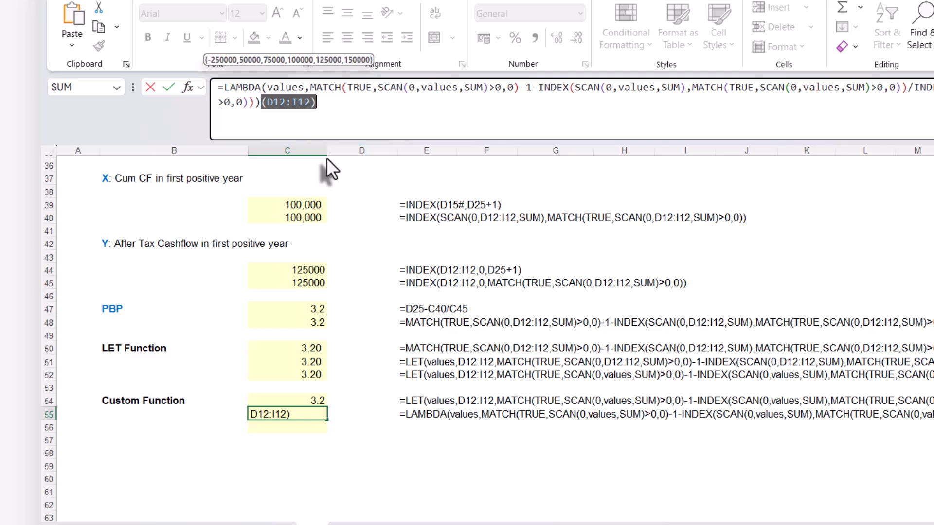
pyautogui.press('BackSpace')
pyautogui.press('Return')
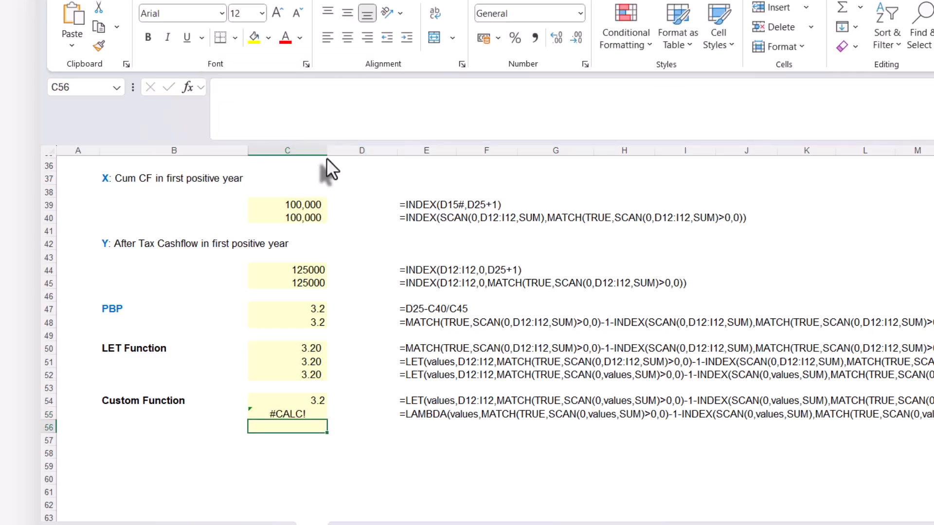
# Copy the full LAMBDA formula text from C55, leaving the cell unchanged
pyautogui.click(291, 413)
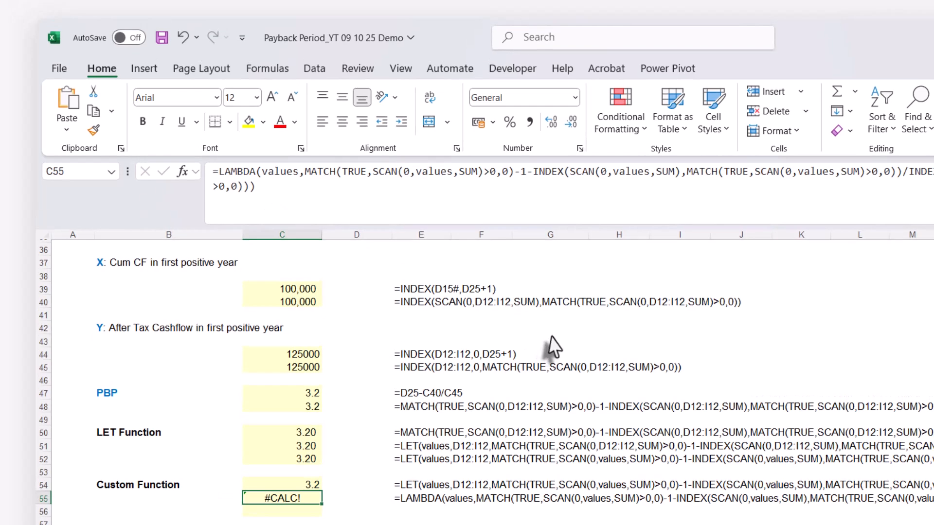
pyautogui.moveTo(211, 173); pyautogui.dragTo(298, 191)
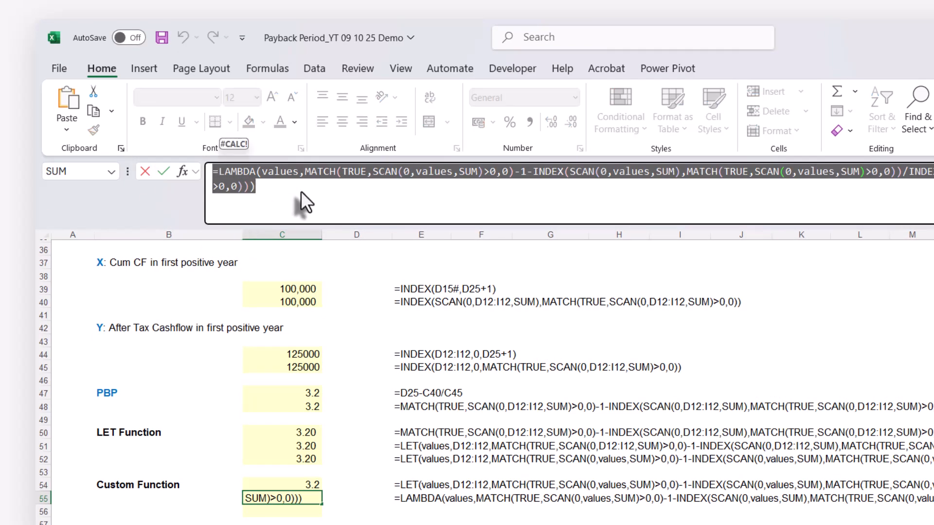
pyautogui.click(270, 68)
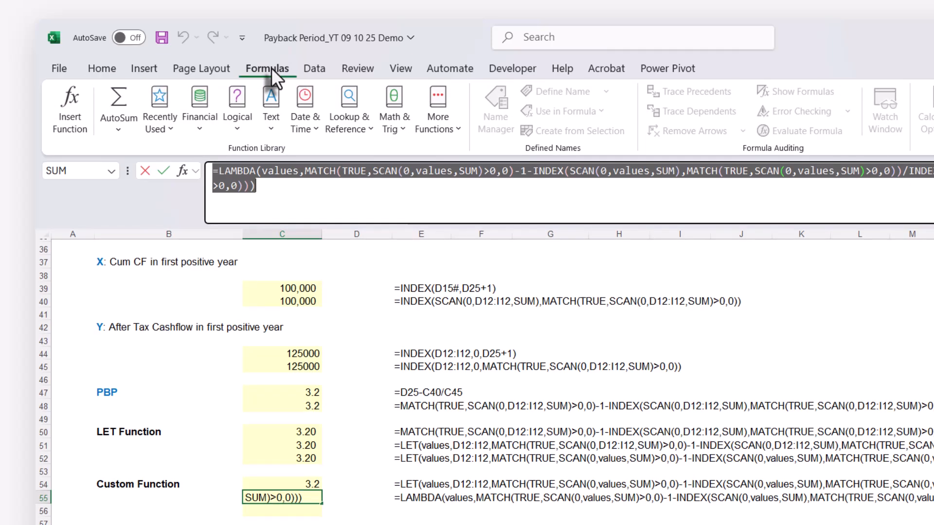
pyautogui.press('Escape')
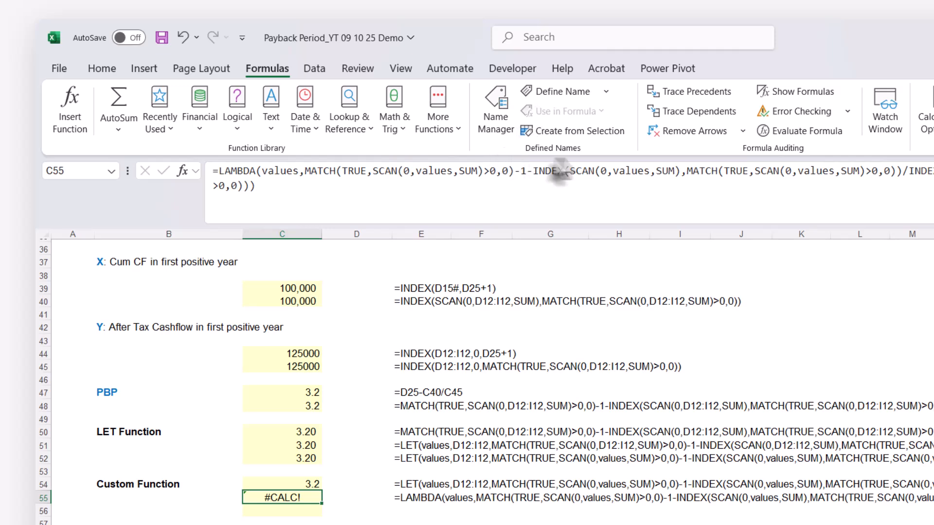
# Start defining a new name PBP with Workbook scope
pyautogui.click(556, 94)
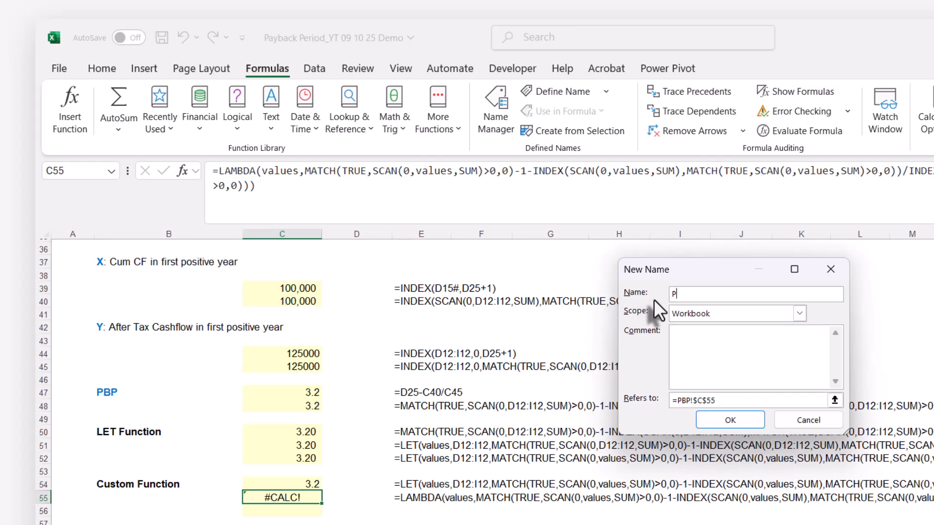
pyautogui.write('PBP')
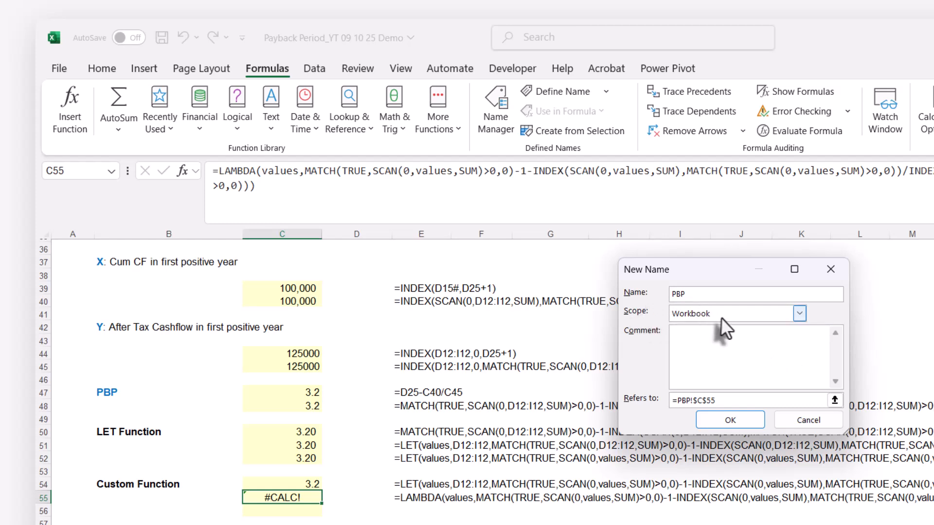
pyautogui.click(798, 314)
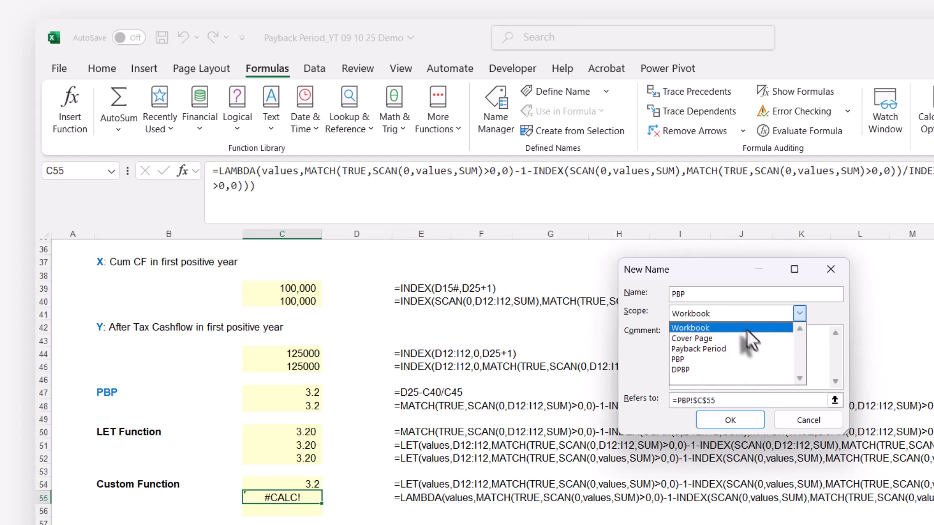
pyautogui.click(731, 327)
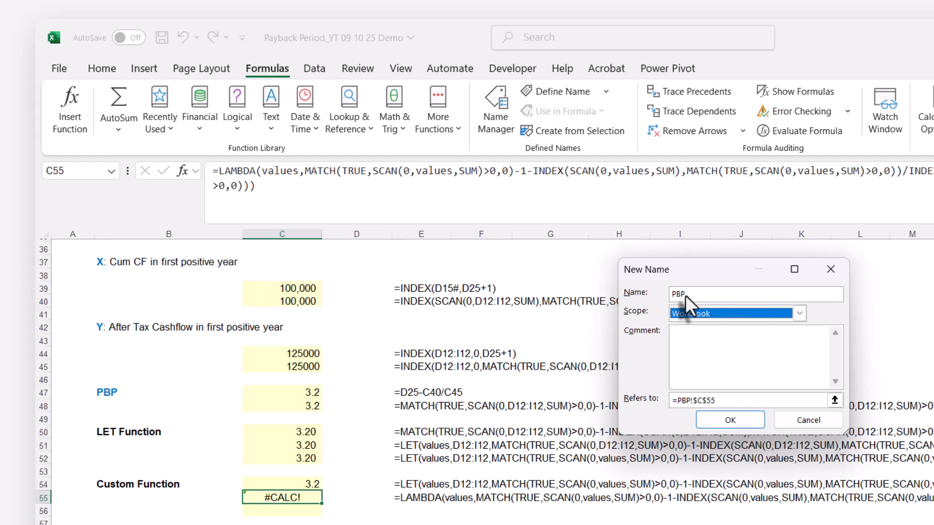
pyautogui.click(702, 351)
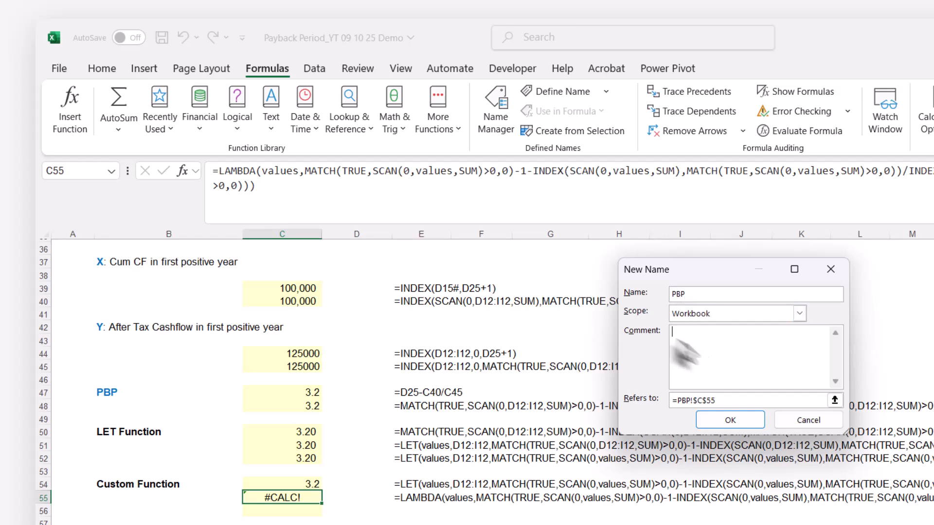
# Replace the PBP name's cell reference with the copied LAMBDA formula and save the name
pyautogui.click(724, 396)
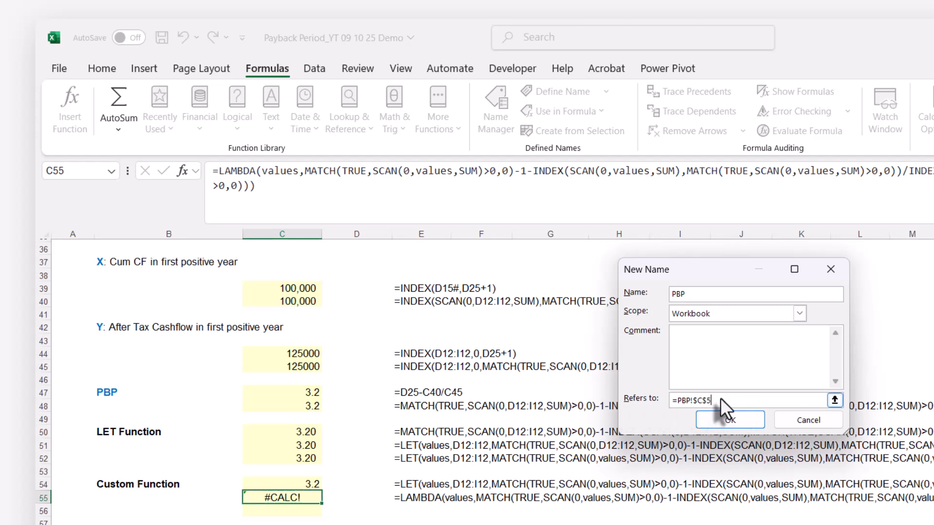
pyautogui.press('BackSpace')
pyautogui.press('BackSpace')
pyautogui.press('BackSpace')
pyautogui.press('BackSpace')
pyautogui.press('BackSpace')
pyautogui.press('BackSpace')
pyautogui.press('BackSpace')
pyautogui.press('BackSpace')
pyautogui.press('BackSpace')
pyautogui.press('BackSpace')
pyautogui.write('=LAMBDA(values,MATCH(TRUE,SCAN(0,values,SUM)>0,0)-1-INDEX(SCAN(0,values,SUM),MATCH(TRUE,SCAN(0,values,SUM)>0,0))/INDEX(values,MATCH(TRUE,SCAN(0,values,SUM)>0,0)))')
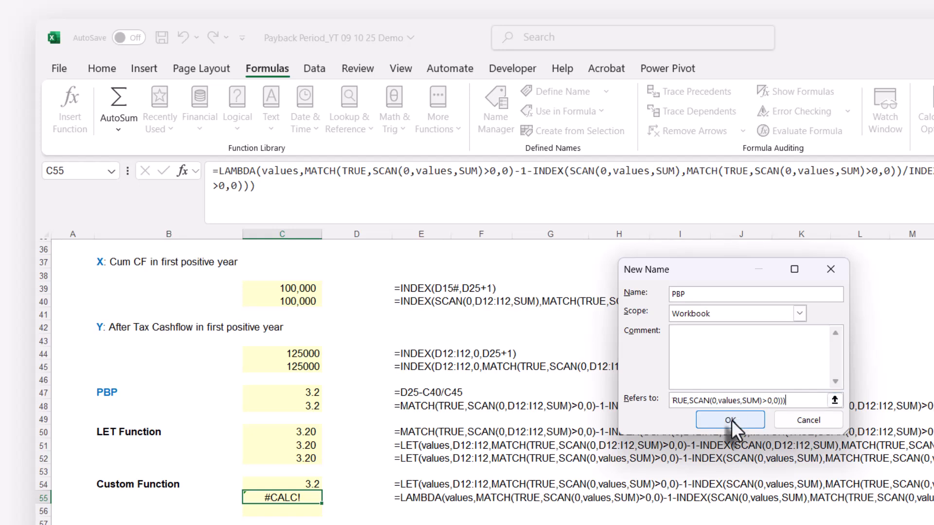
pyautogui.click(731, 420)
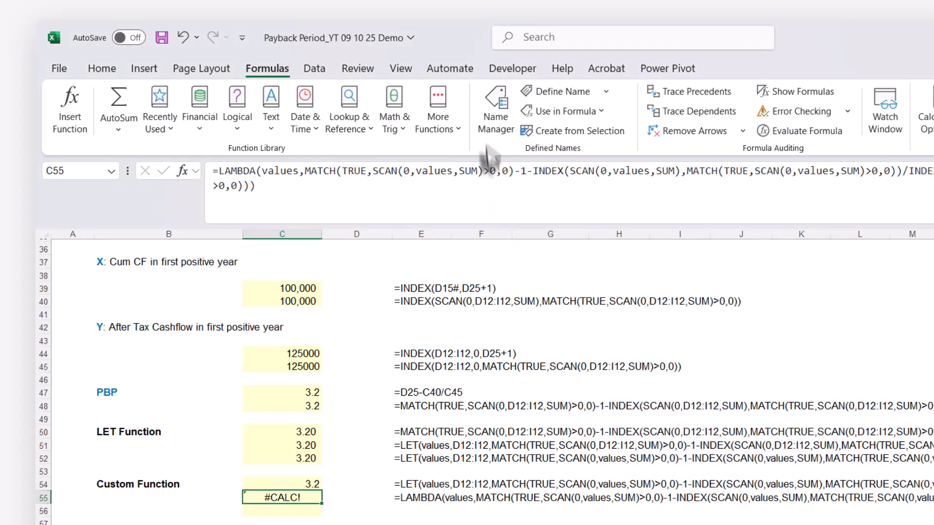
# Check the PBP entry and its LAMBDA definition in the Name Manager, then close it
pyautogui.click(490, 99)
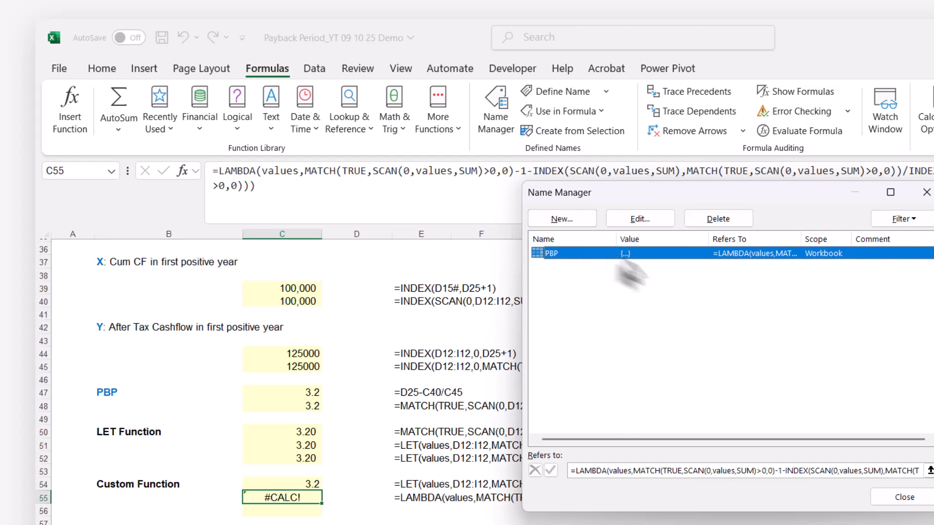
pyautogui.click(927, 192)
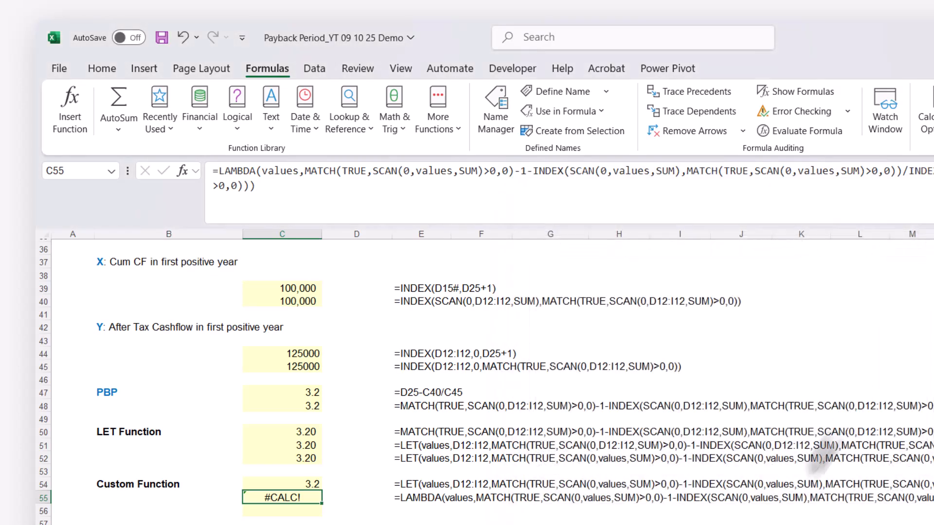
pyautogui.scroll(12, 794, 467)
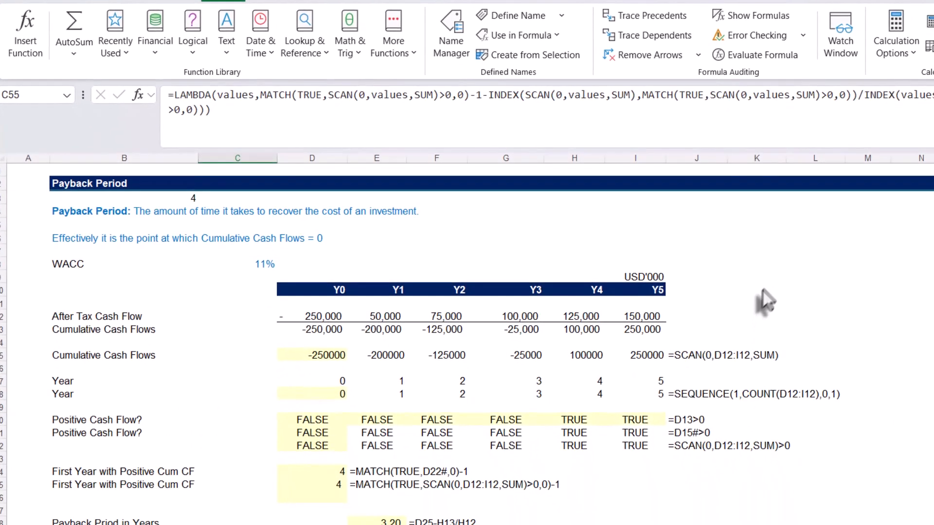
# Calculate the payback period in K10 with =PBP(D12:I12), then check the finished formula
pyautogui.click(764, 290)
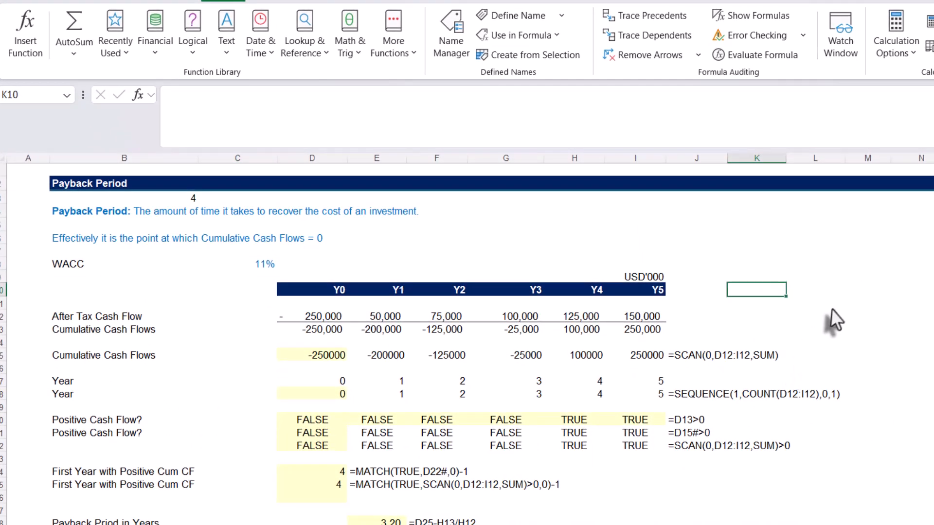
pyautogui.write('=')
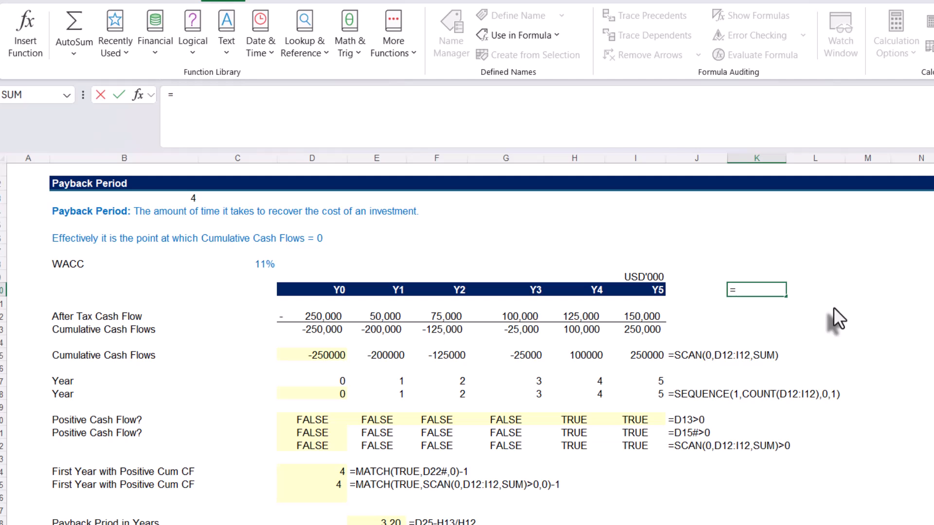
pyautogui.write('pb')
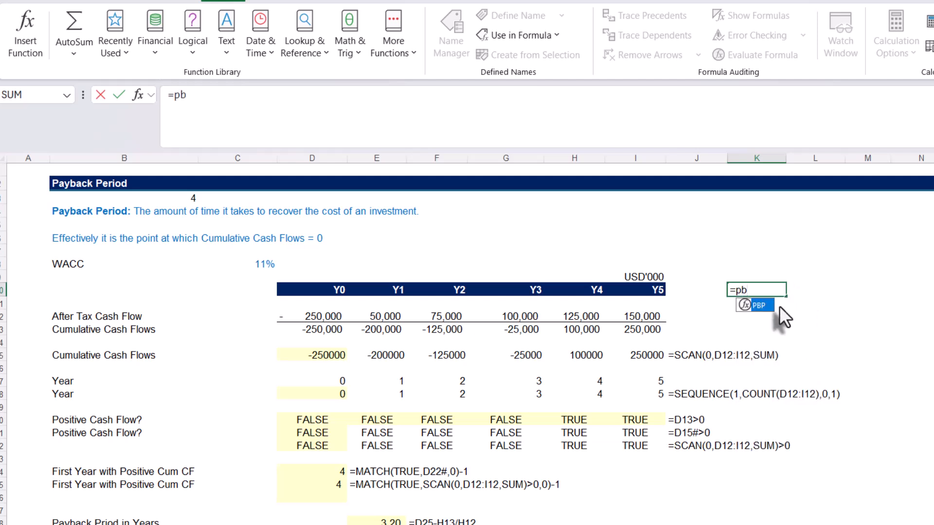
pyautogui.press('Tab')
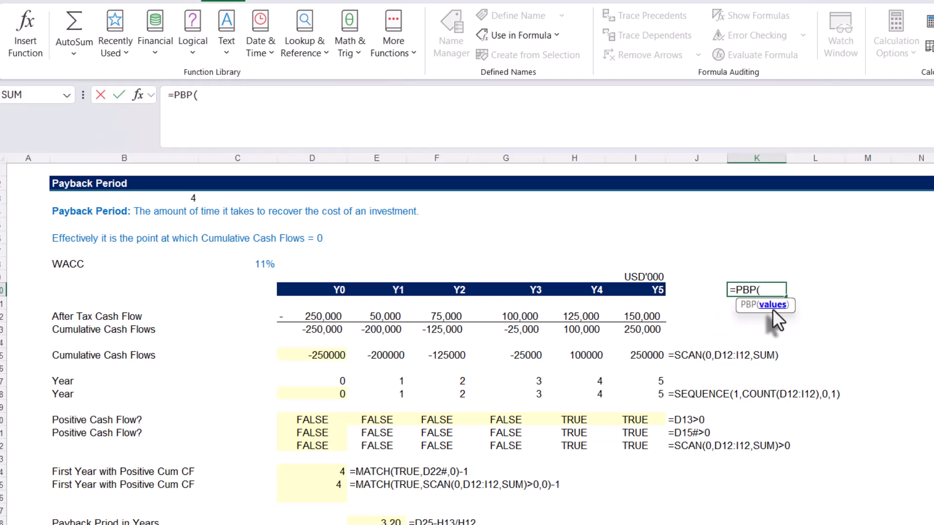
pyautogui.moveTo(312, 317); pyautogui.dragTo(628, 309)
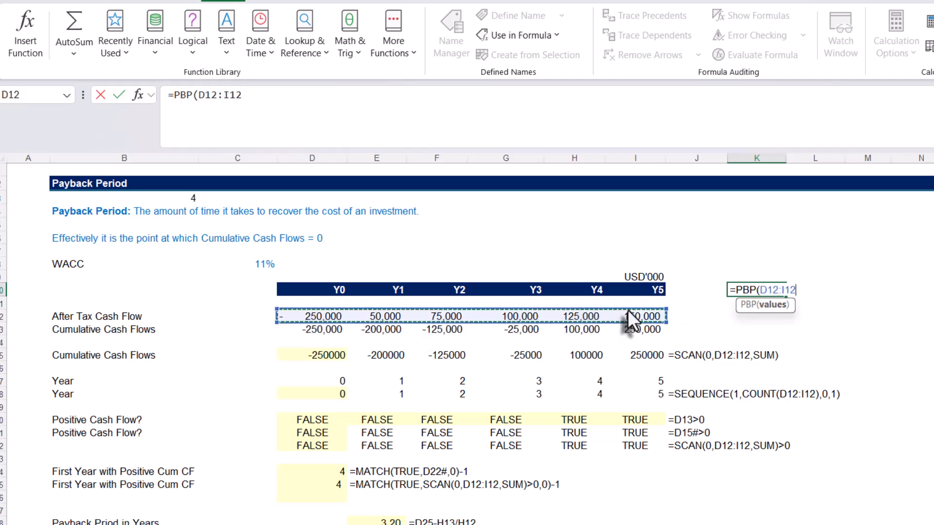
pyautogui.write(')')
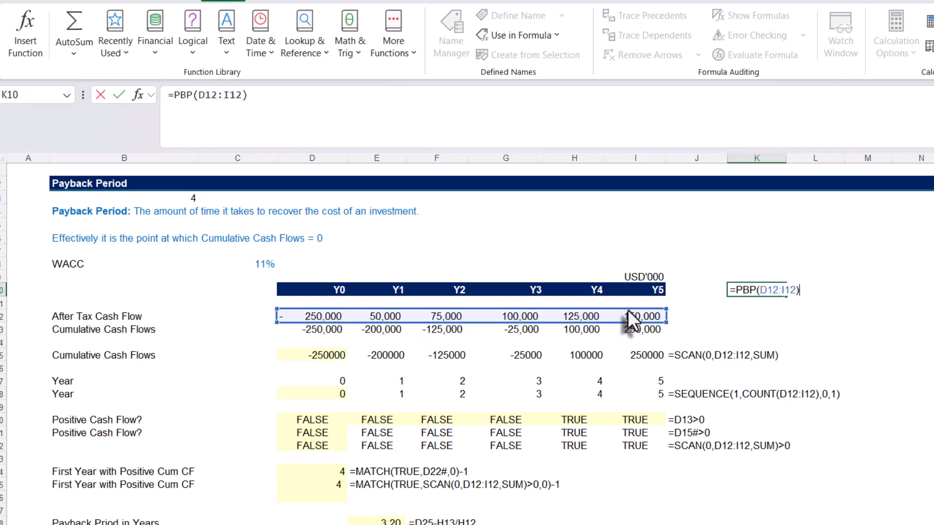
pyautogui.press('Return')
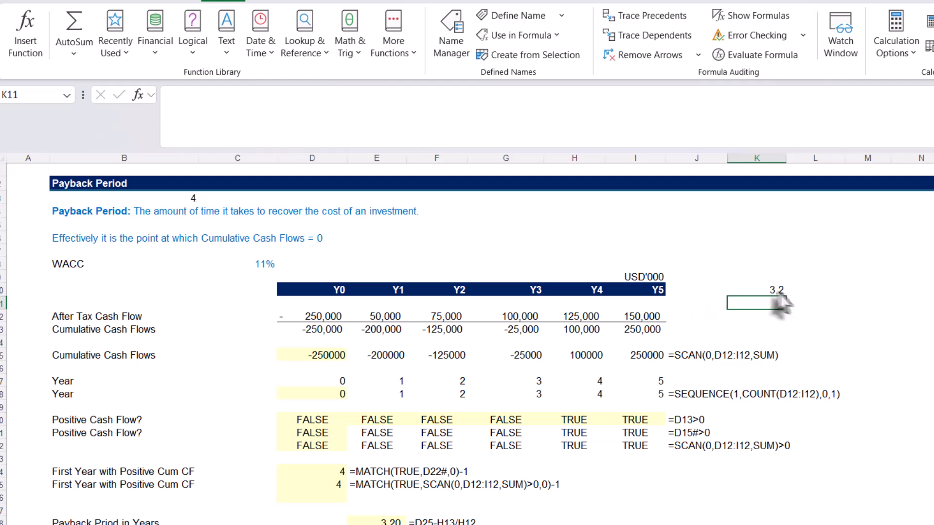
pyautogui.click(768, 289)
pyautogui.press('F2')
pyautogui.click(766, 292)
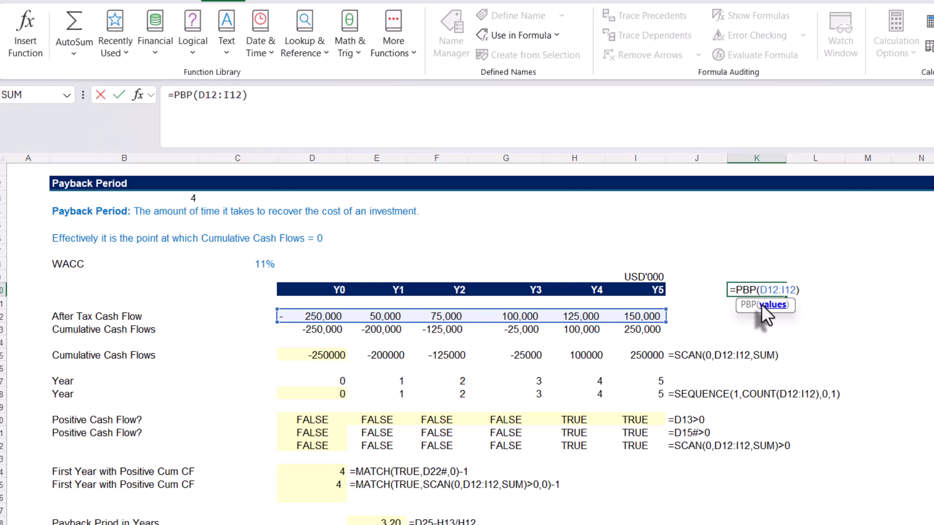
pyautogui.hotkey('ctrl', 'Return')
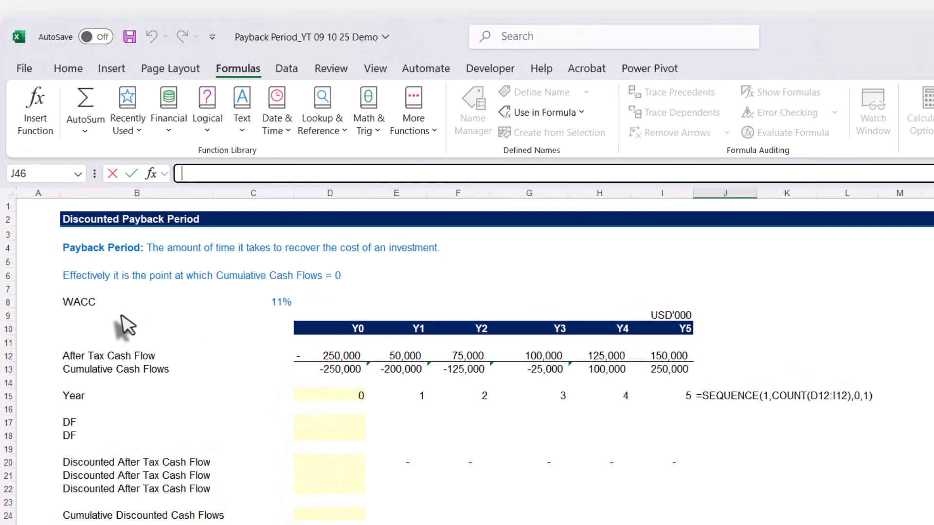
# On the DPBP sheet, examine the WACC input in C8 and the Year row's SEQUENCE formula in D15
pyautogui.click(83, 306)
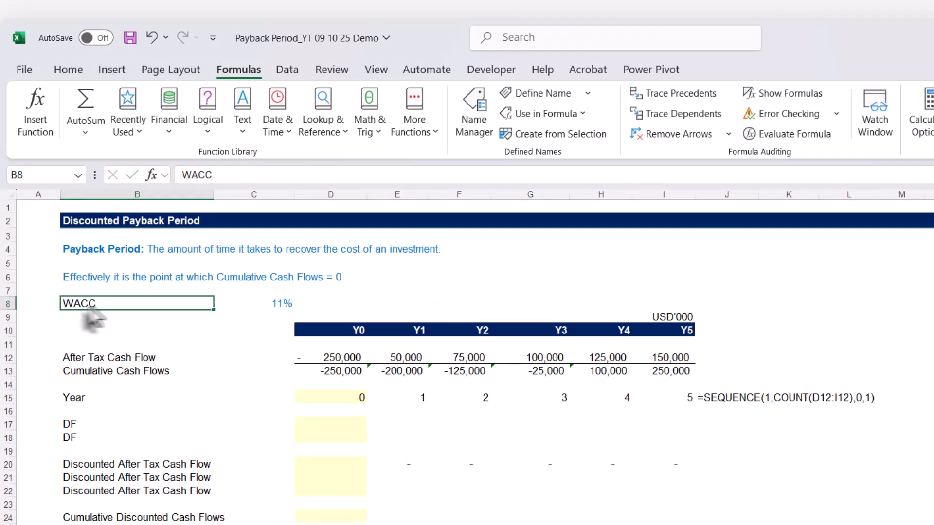
pyautogui.click(265, 305)
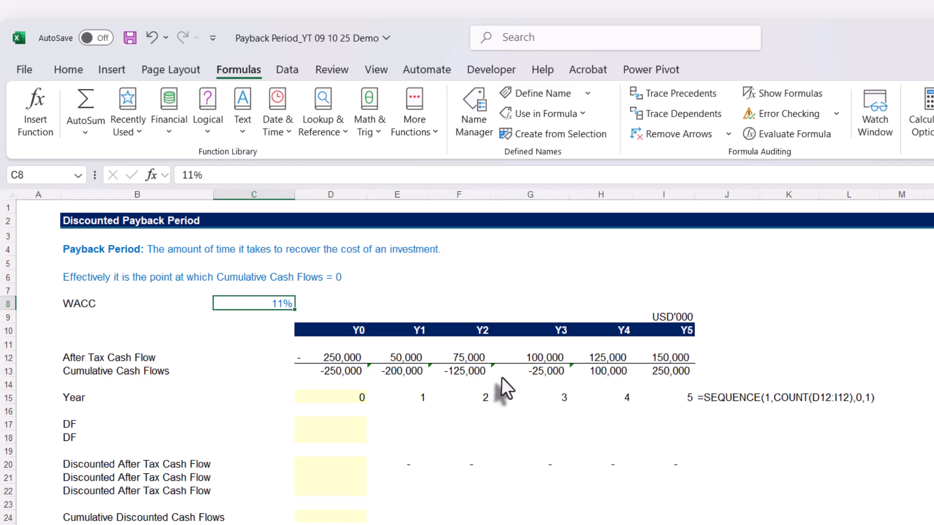
pyautogui.click(352, 399)
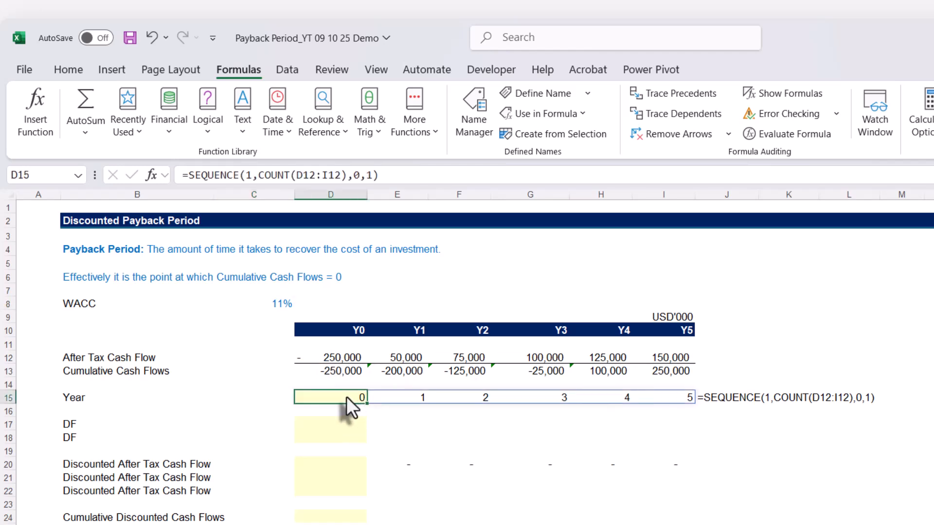
pyautogui.doubleClick(347, 396)
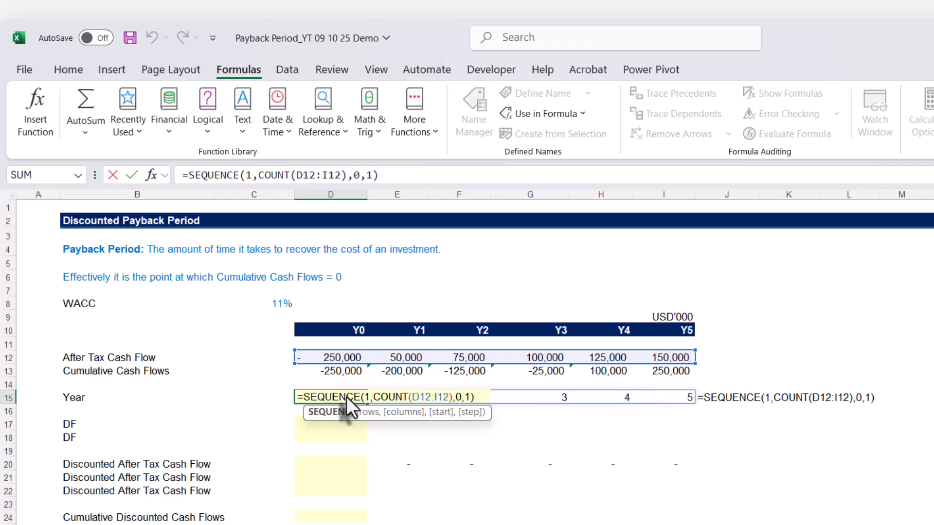
pyautogui.press('Escape')
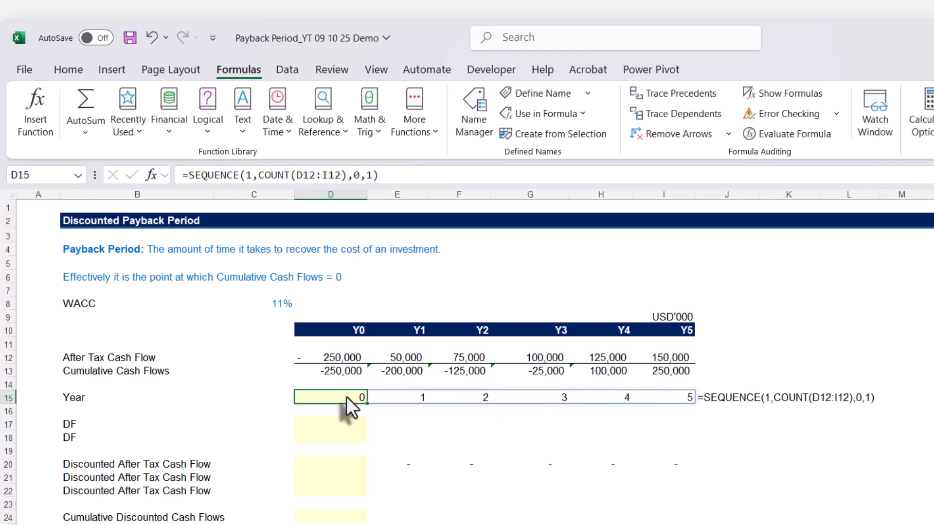
# Enter the Y0 discount factor formula =1/(1+$C$8)^D15 in D17
pyautogui.click(328, 422)
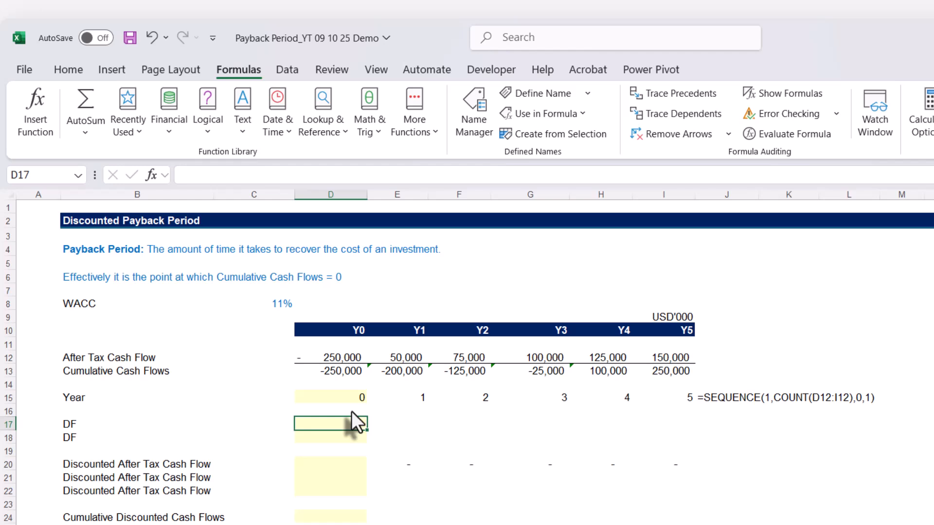
pyautogui.write('=')
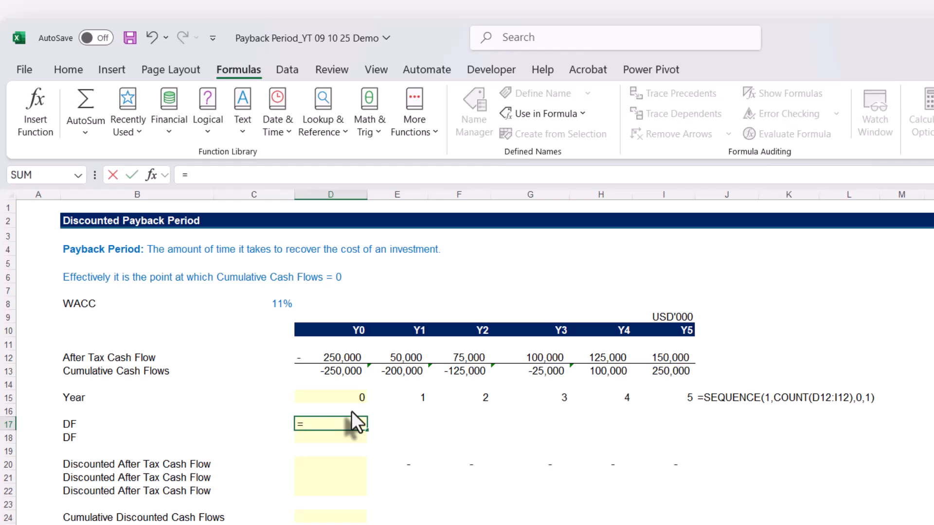
pyautogui.write('1/(1+')
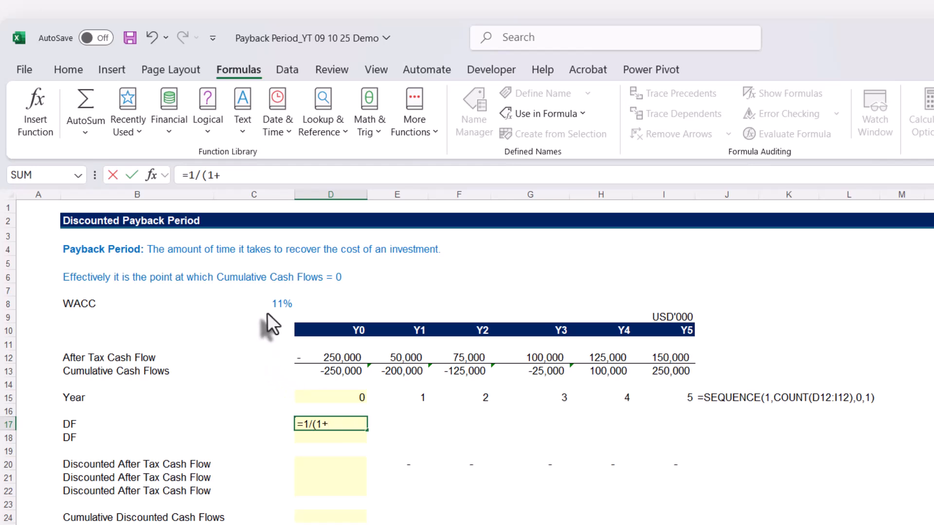
pyautogui.click(268, 301)
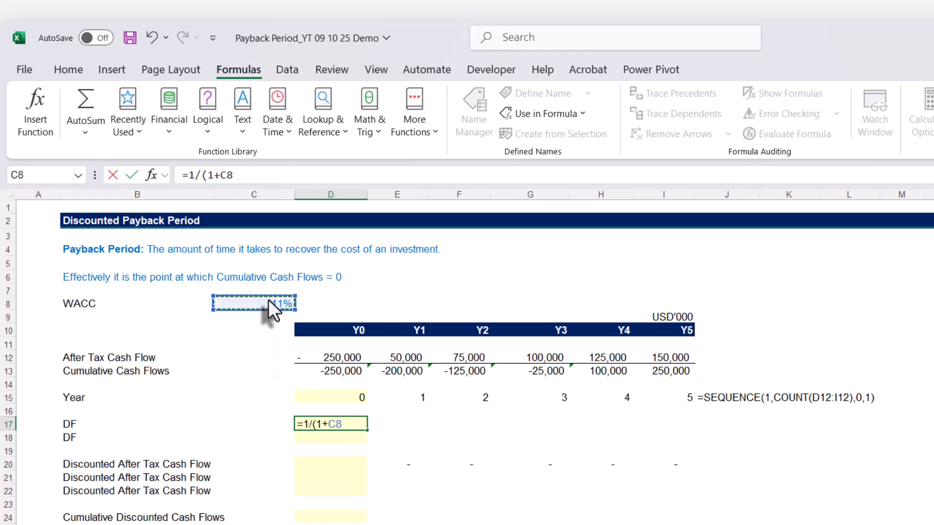
pyautogui.press('F4')
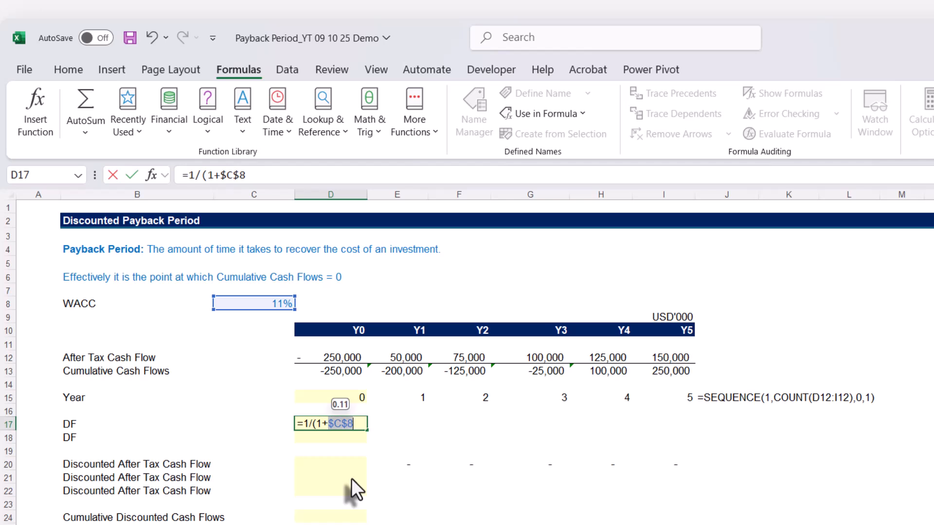
pyautogui.click(280, 174)
pyautogui.write(')')
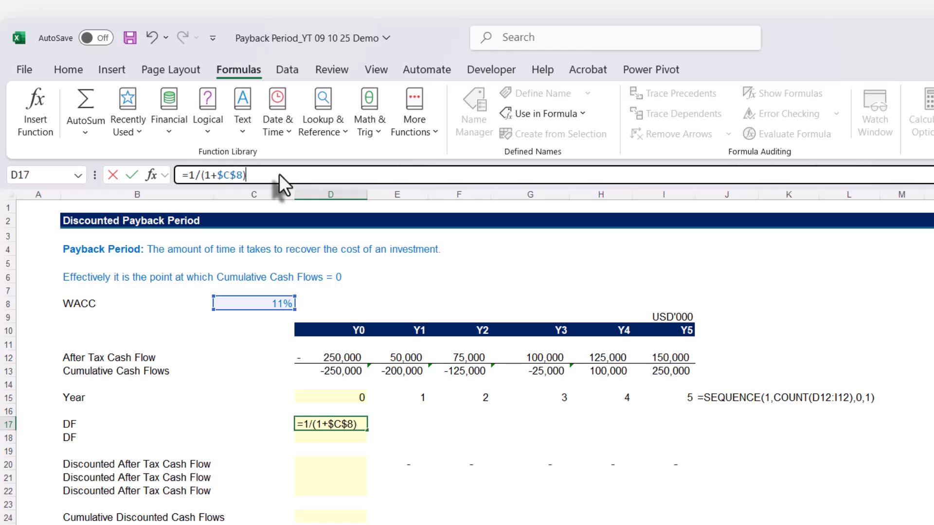
pyautogui.write('^')
pyautogui.click(325, 396)
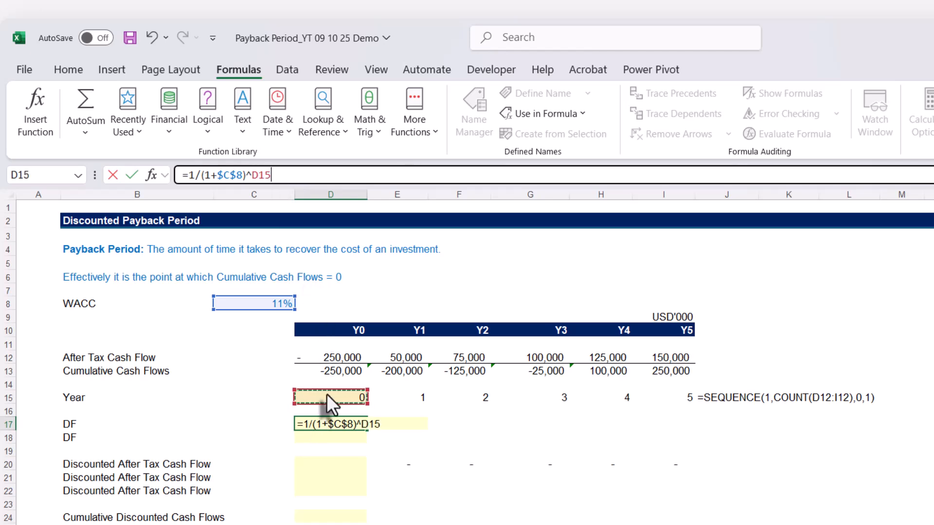
pyautogui.press('Return')
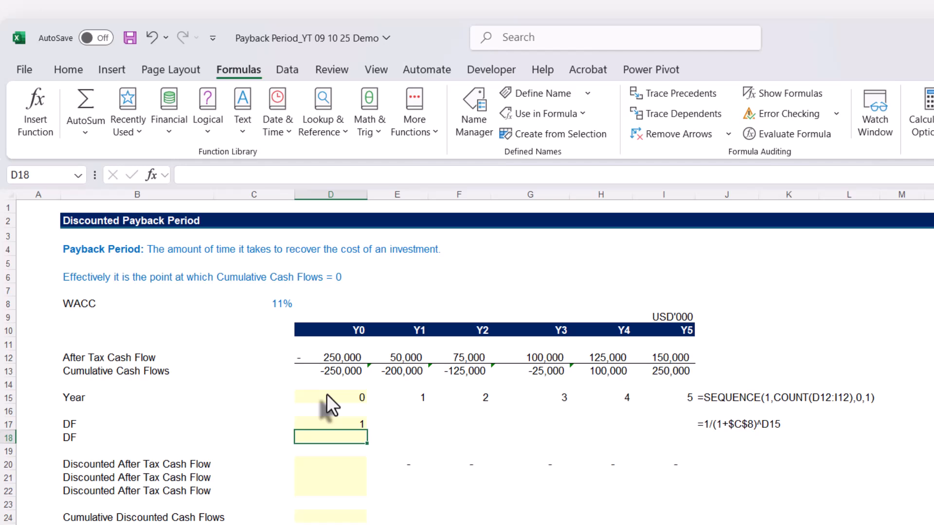
# Fill the discount factor formula from D17 across to I17 and check the references in I17
pyautogui.click(352, 425)
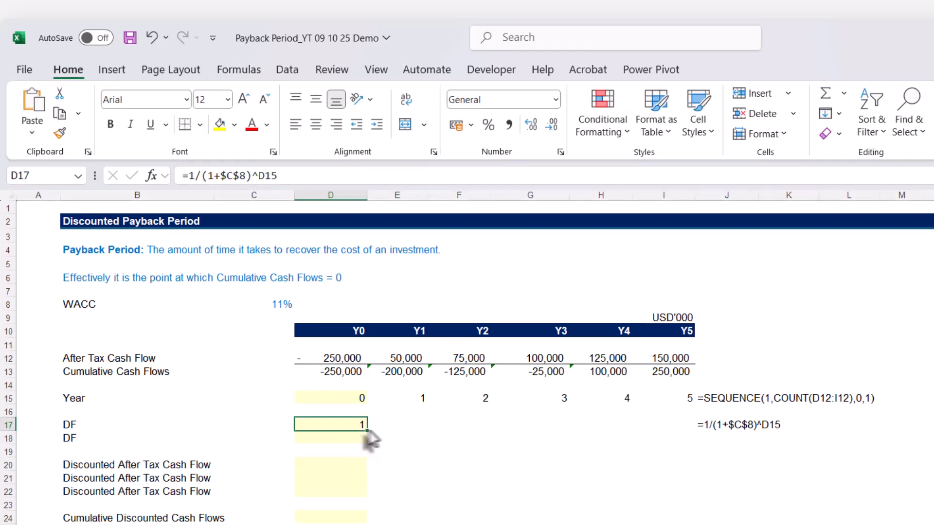
pyautogui.moveTo(367, 430); pyautogui.dragTo(701, 432)
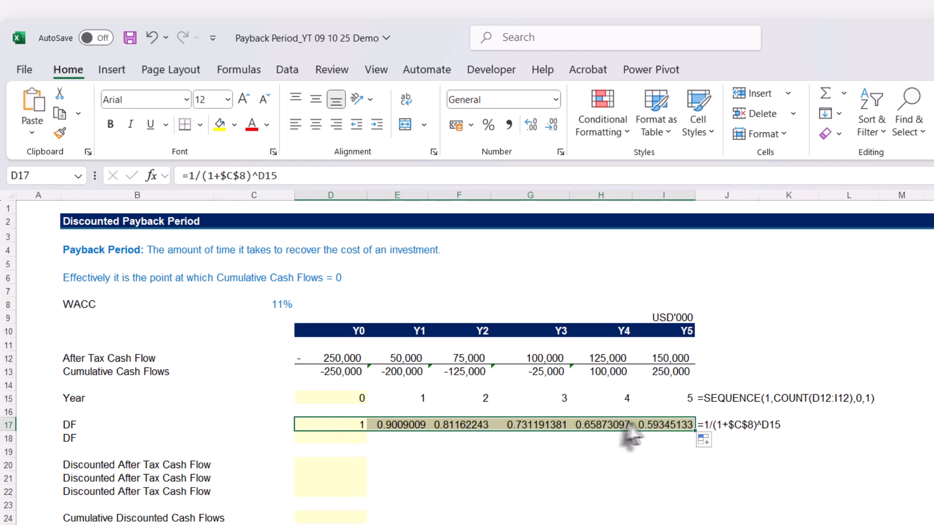
pyautogui.click(653, 427)
pyautogui.press('F2')
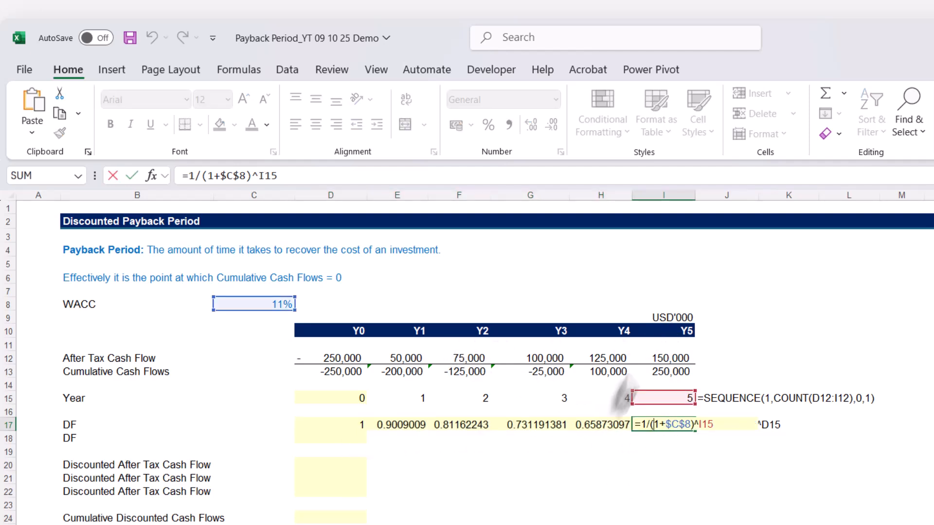
pyautogui.click(661, 425)
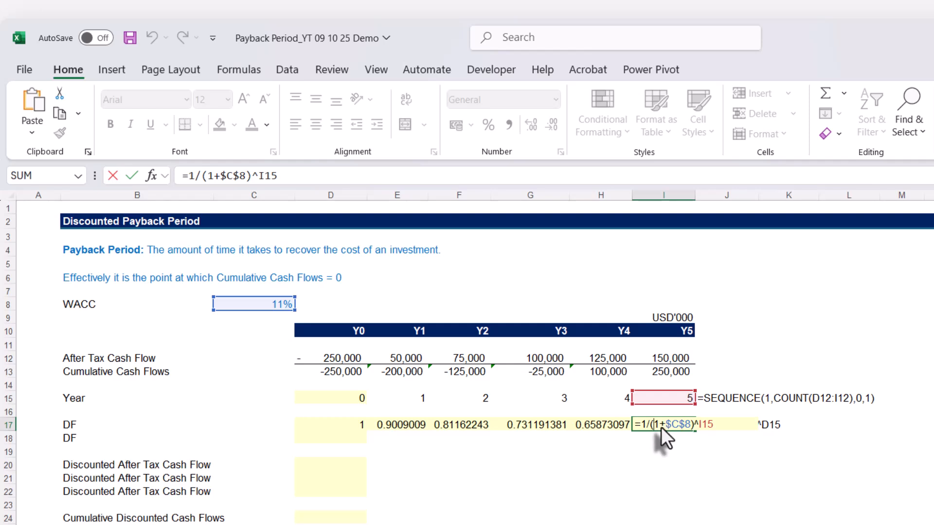
pyautogui.hotkey('ctrl', 'Return')
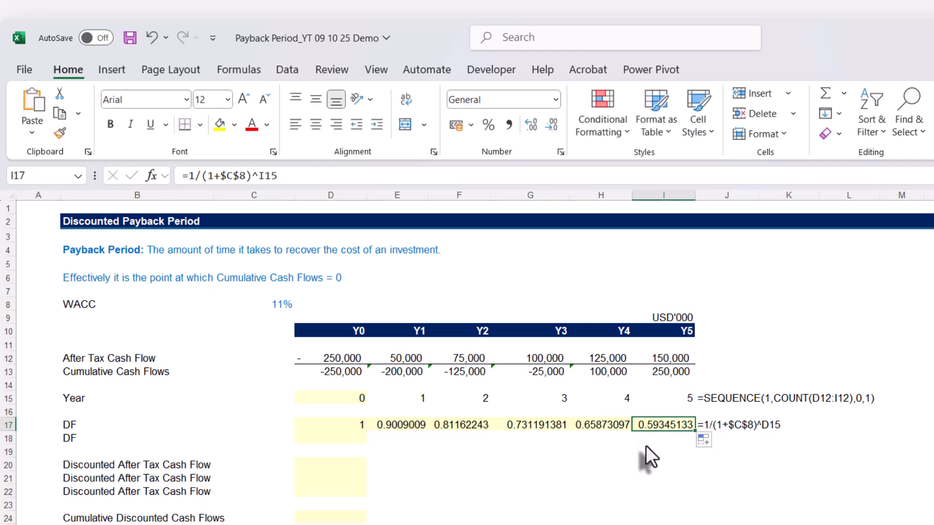
# Copy the formula text =1/(1+$C$8)^D15 from D17 into D18, keeping its references unchanged
pyautogui.hotkey('ctrl', 'Left')
pyautogui.press('Down')
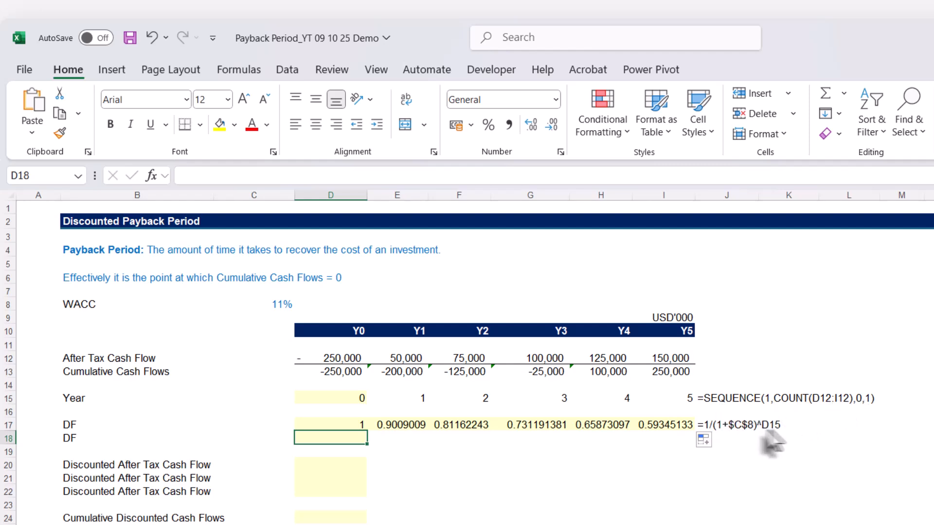
pyautogui.click(358, 428)
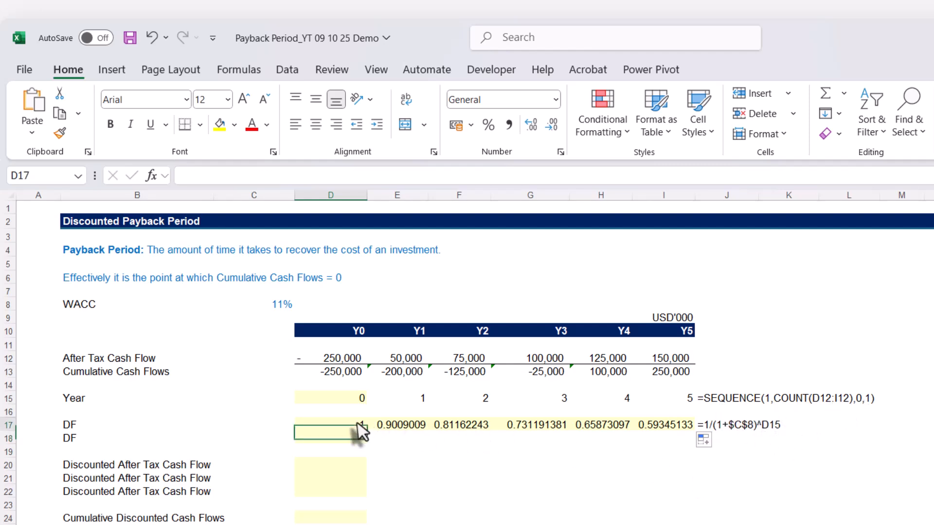
pyautogui.click(293, 176)
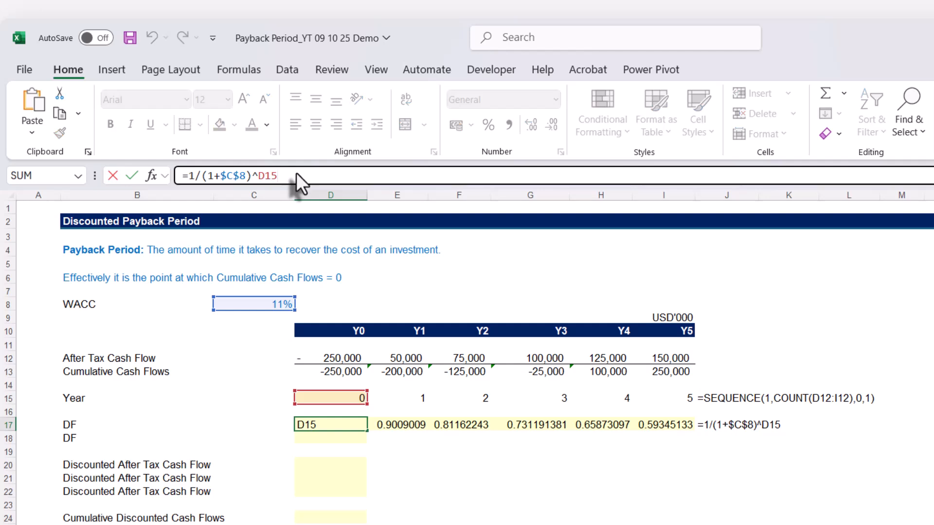
pyautogui.tripleClick(288, 175)
pyautogui.press('Escape')
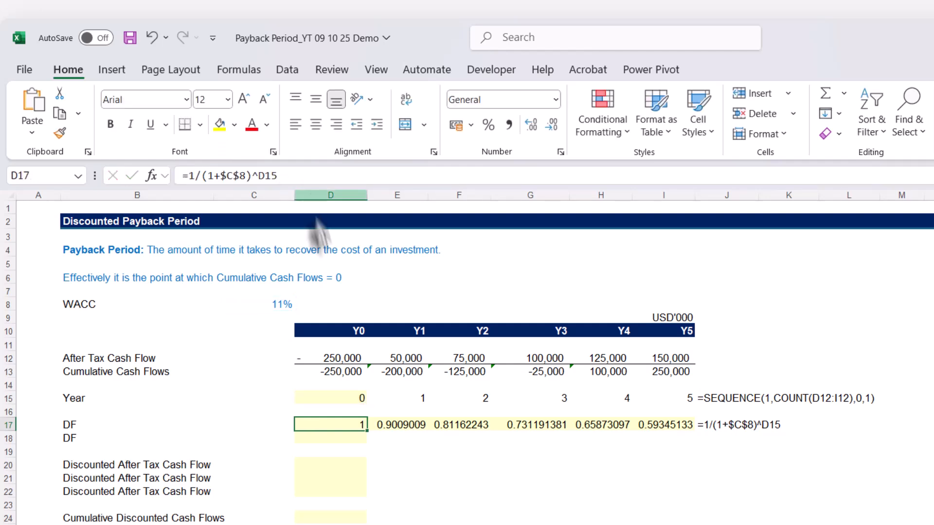
pyautogui.click(333, 439)
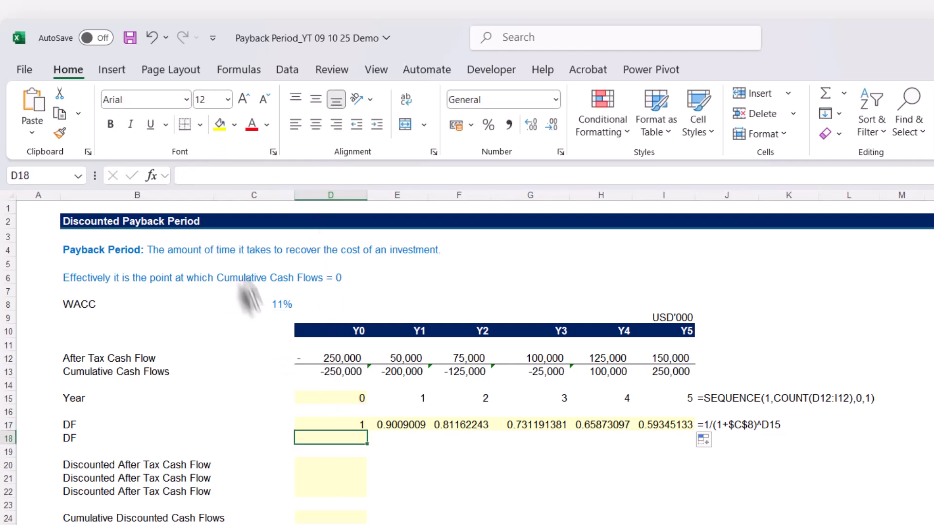
pyautogui.hotkey('ctrl', 'v')
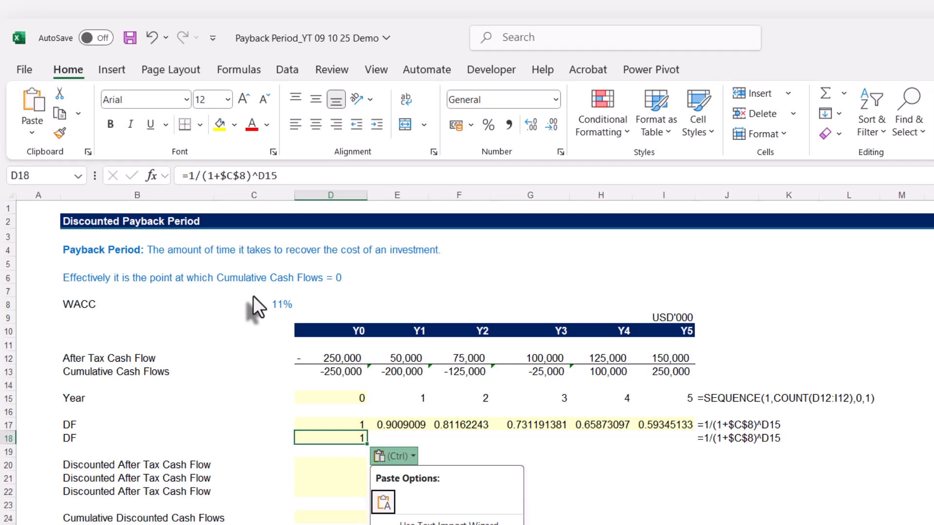
pyautogui.press('Escape')
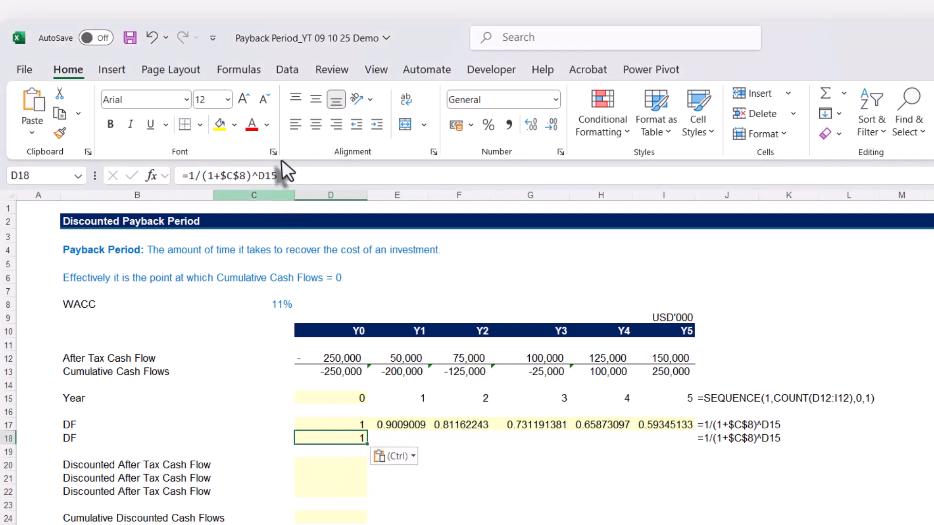
# Replace the D15 reference in D18's discount factor formula with SEQUENCE(1,COUNT(D12:I12),0,1), copied from the Year formula in D15
pyautogui.click(335, 398)
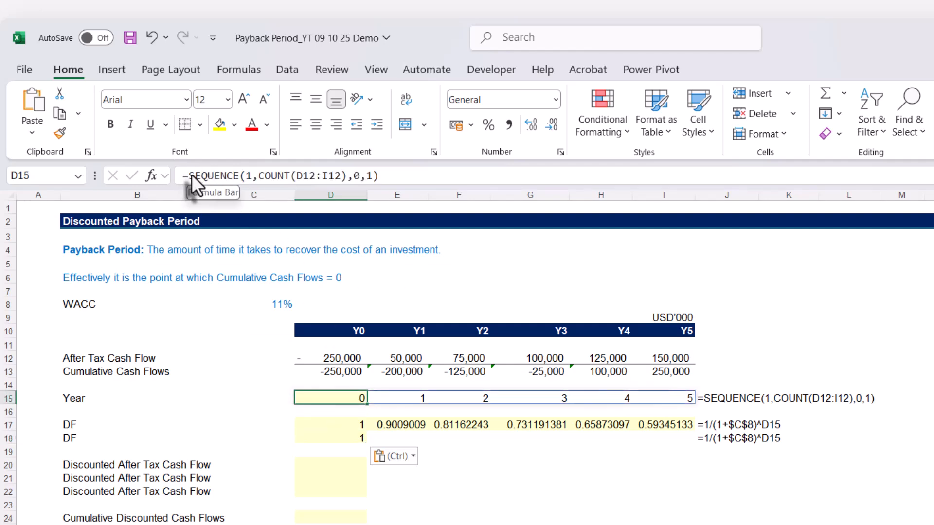
pyautogui.moveTo(192, 175); pyautogui.dragTo(409, 171)
pyautogui.hotkey('ctrl', 'c')
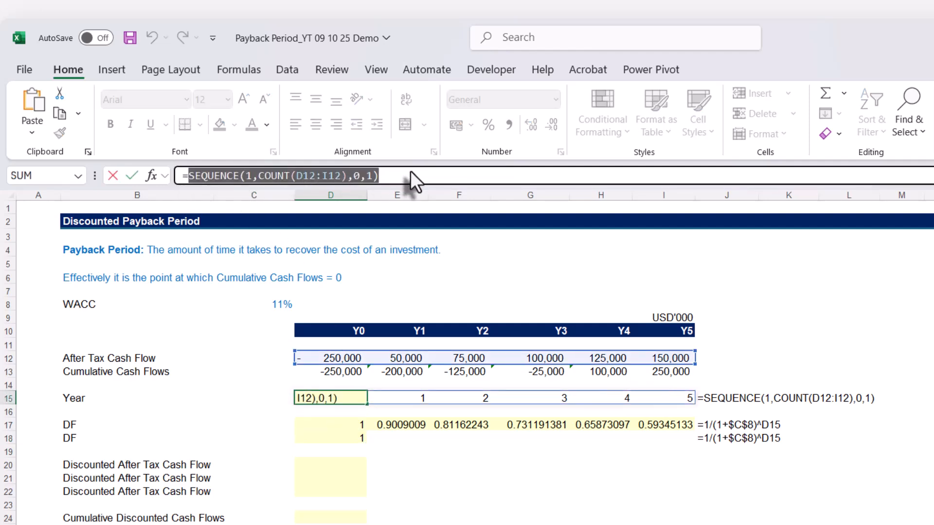
pyautogui.press('Escape')
pyautogui.click(345, 439)
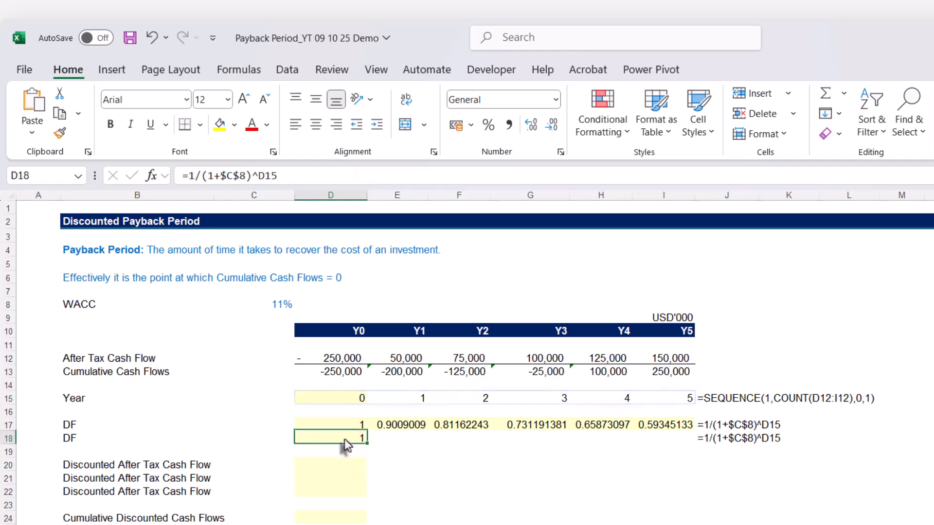
pyautogui.doubleClick(266, 175)
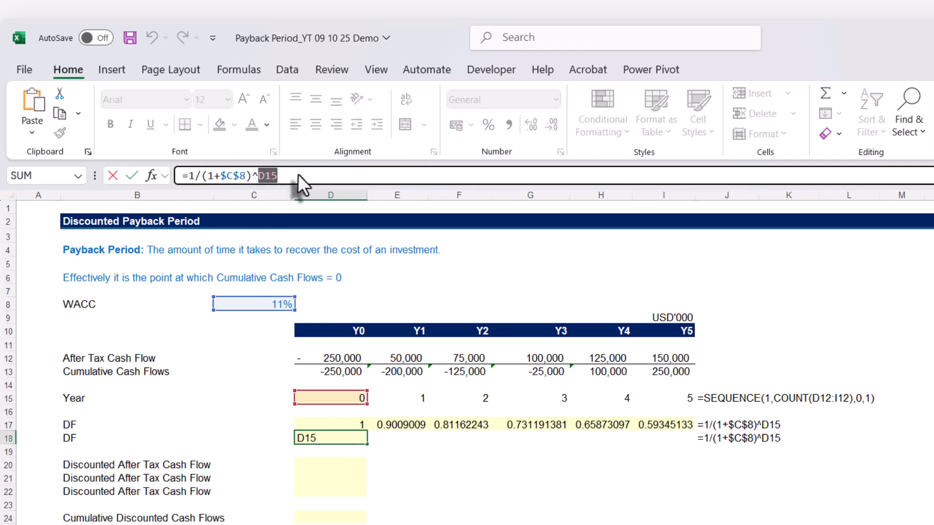
pyautogui.hotkey('ctrl', 'v')
pyautogui.press('Return')
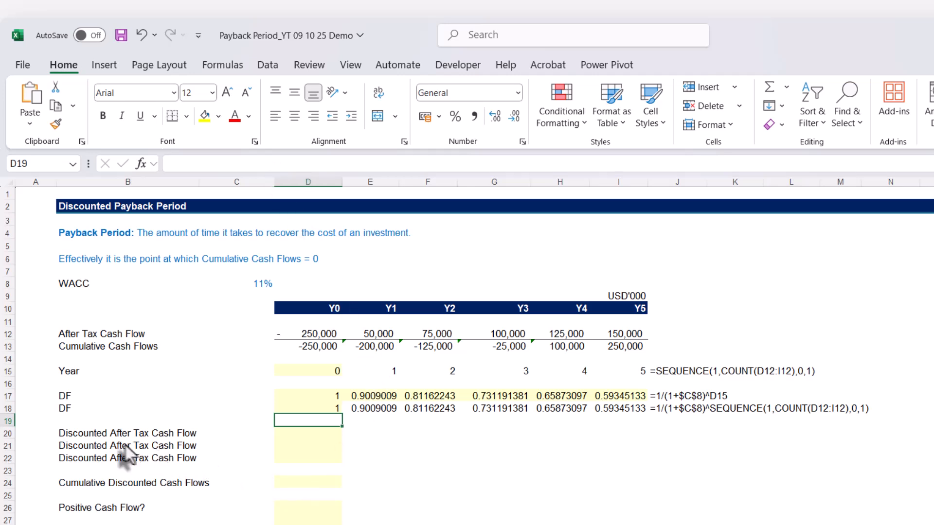
# Enter the discounted after tax cash flow formula =D12*D17 in D20 and fill it across to I20
pyautogui.click(302, 434)
pyautogui.write('=')
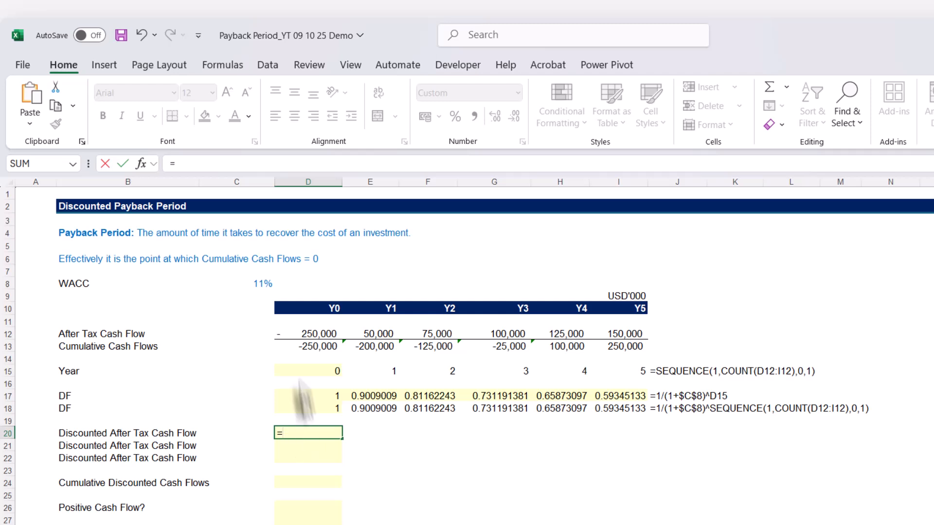
pyautogui.click(290, 334)
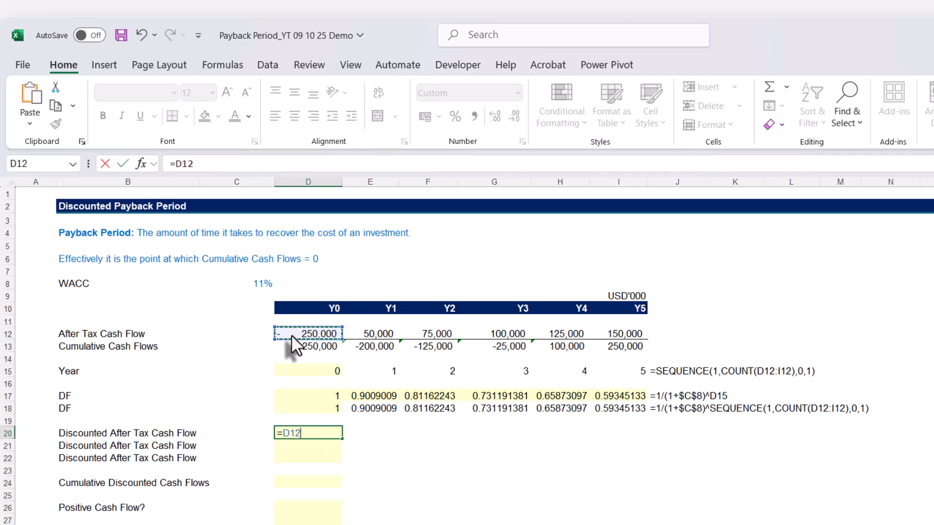
pyautogui.write('*')
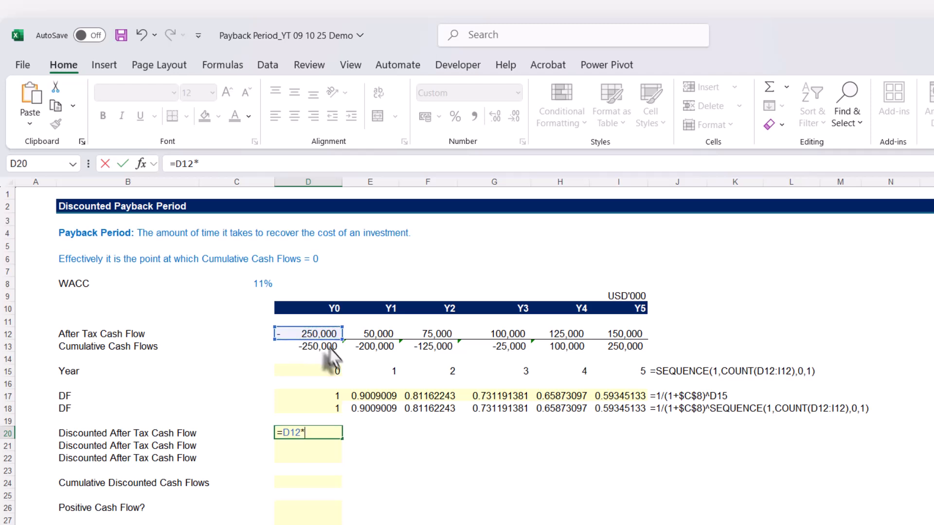
pyautogui.click(322, 398)
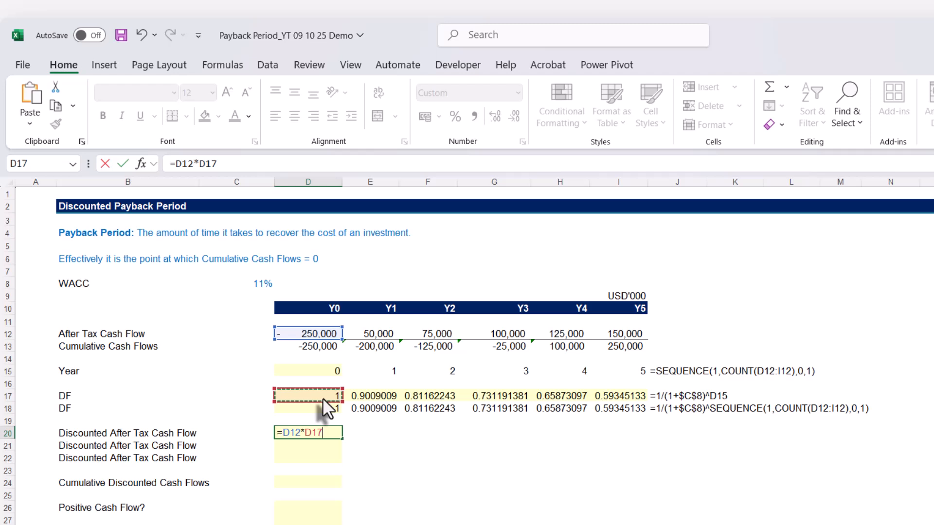
pyautogui.press('Return')
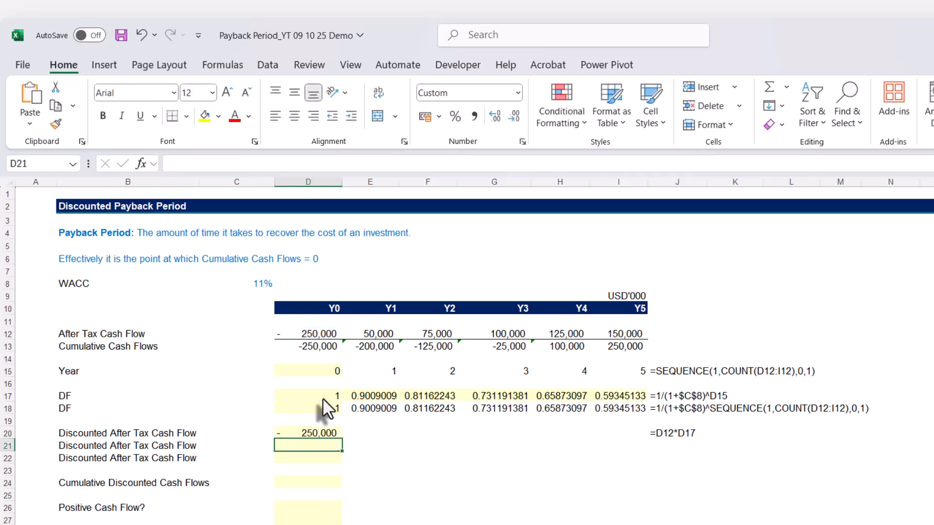
pyautogui.click(311, 433)
pyautogui.moveTo(341, 440); pyautogui.dragTo(647, 474)
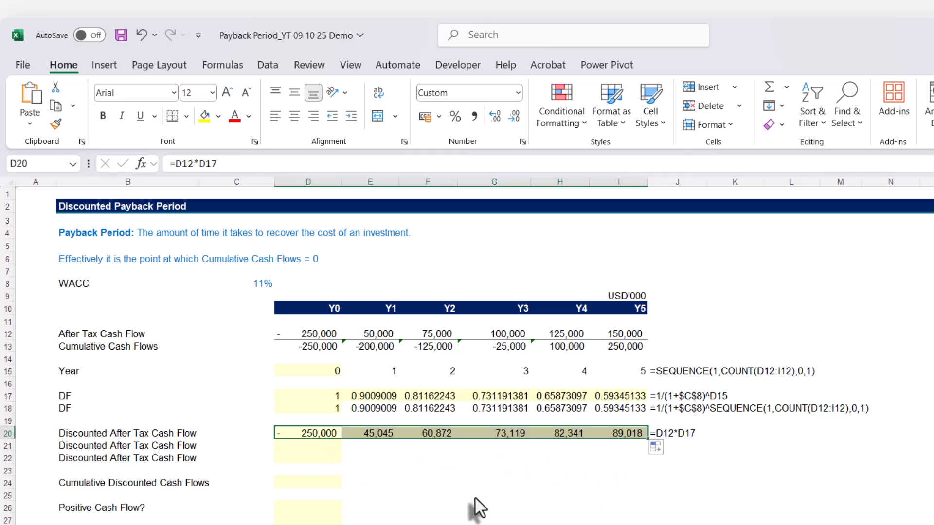
# Enter the dynamic array formula =D12:I12*D18# in D21 and compare the formulas in I20 and I21
pyautogui.click(305, 446)
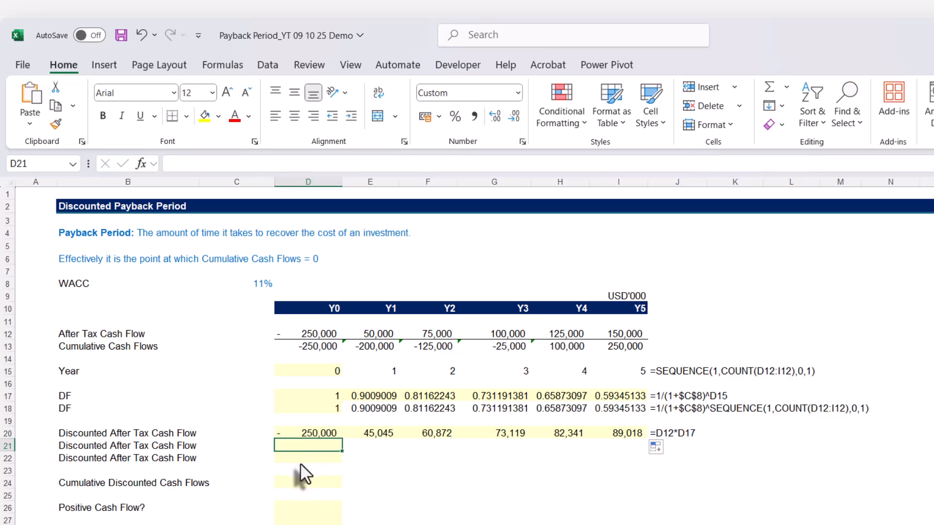
pyautogui.write('=')
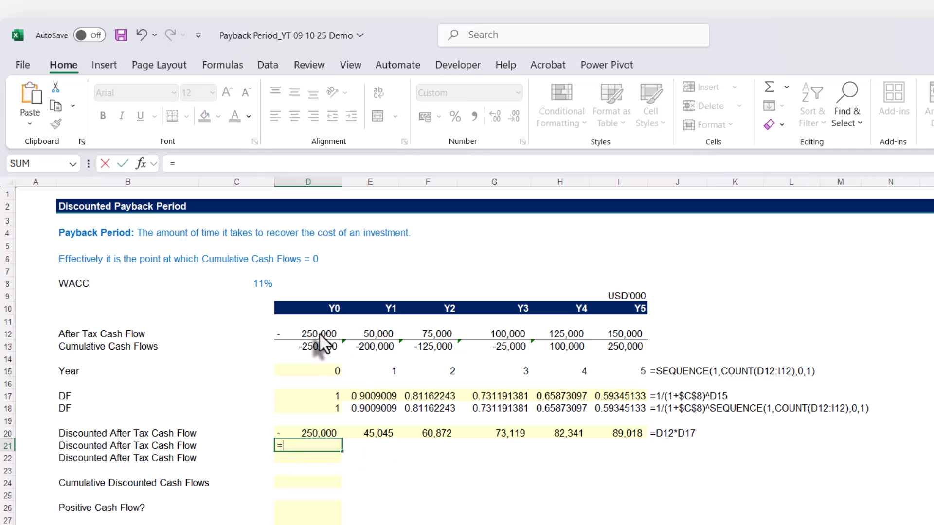
pyautogui.moveTo(317, 335); pyautogui.dragTo(602, 346)
pyautogui.write('*')
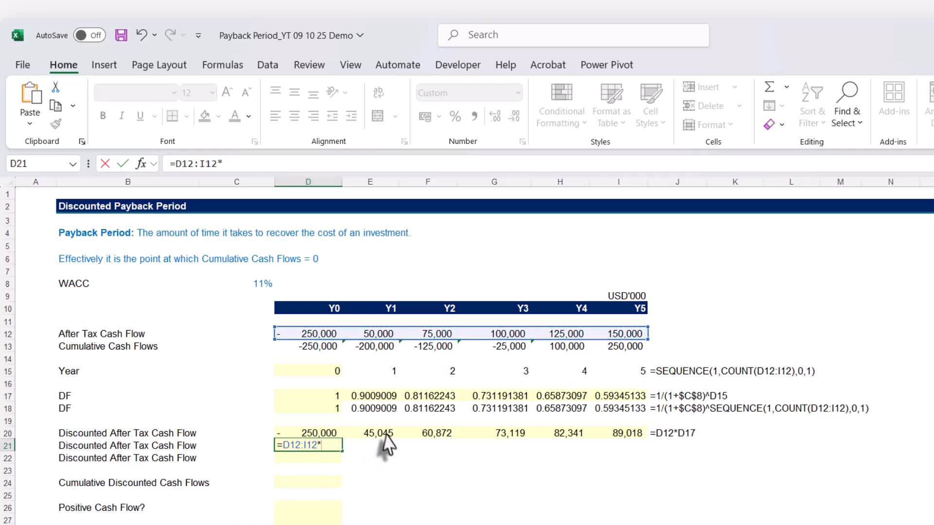
pyautogui.click(322, 407)
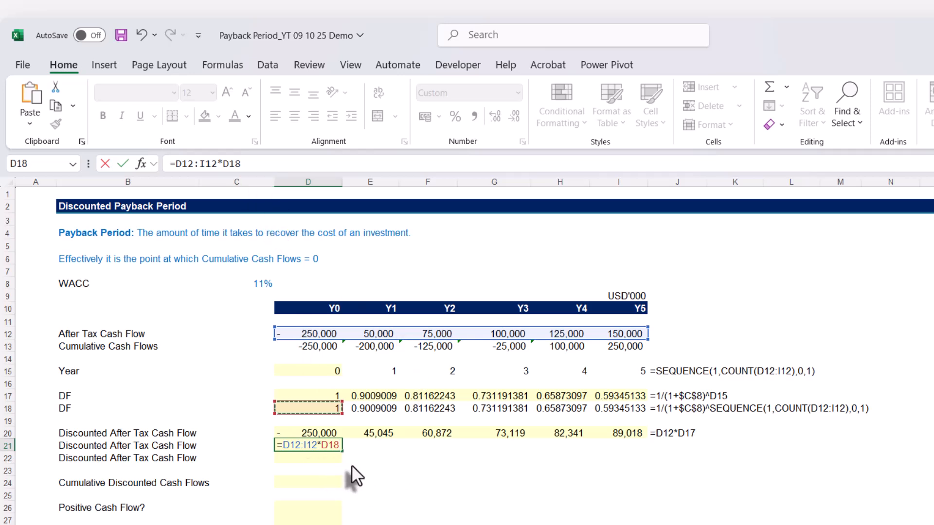
pyautogui.write('#')
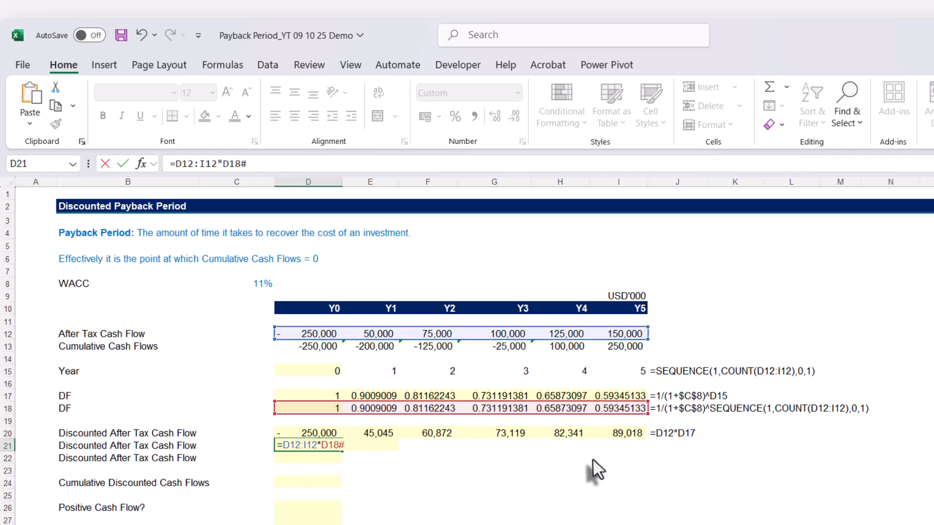
pyautogui.press('Return')
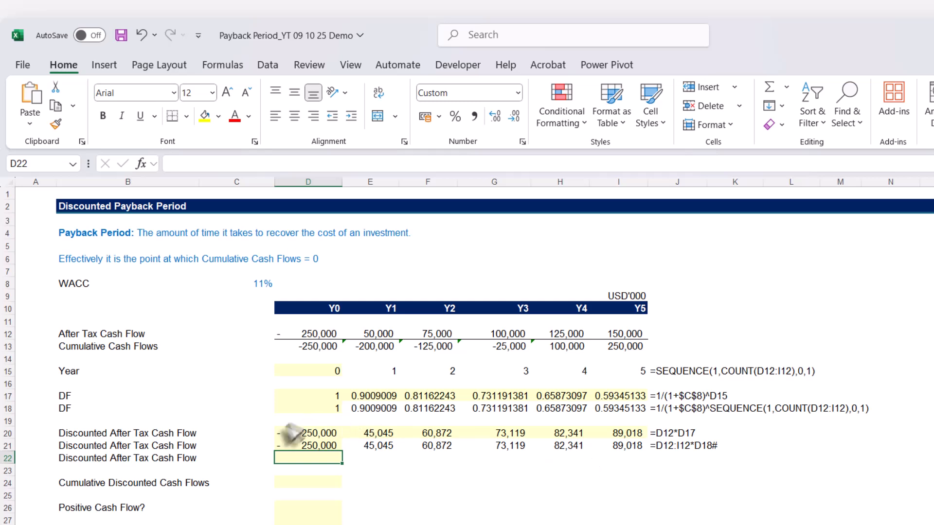
pyautogui.click(625, 434)
pyautogui.click(634, 446)
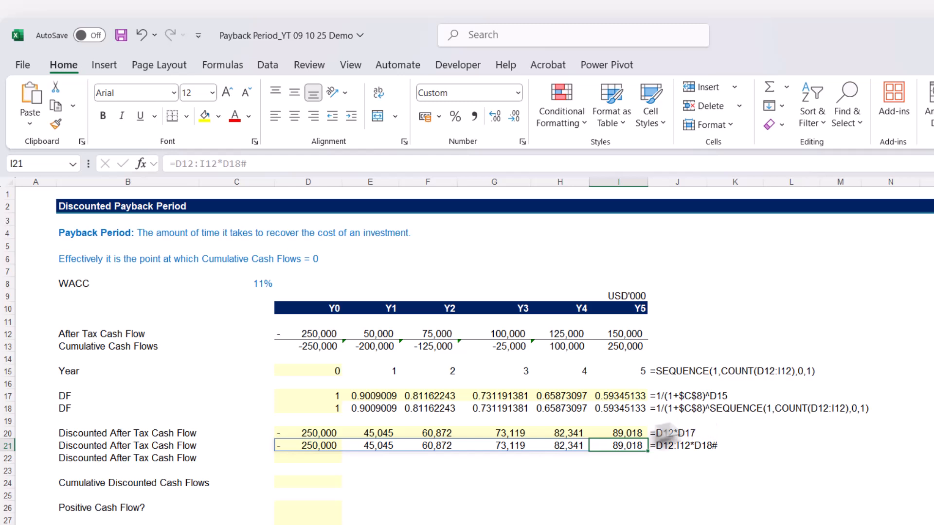
# Copy the formula text =D12:I12*D18# from D21 into D22, keeping its references unchanged
pyautogui.click(334, 447)
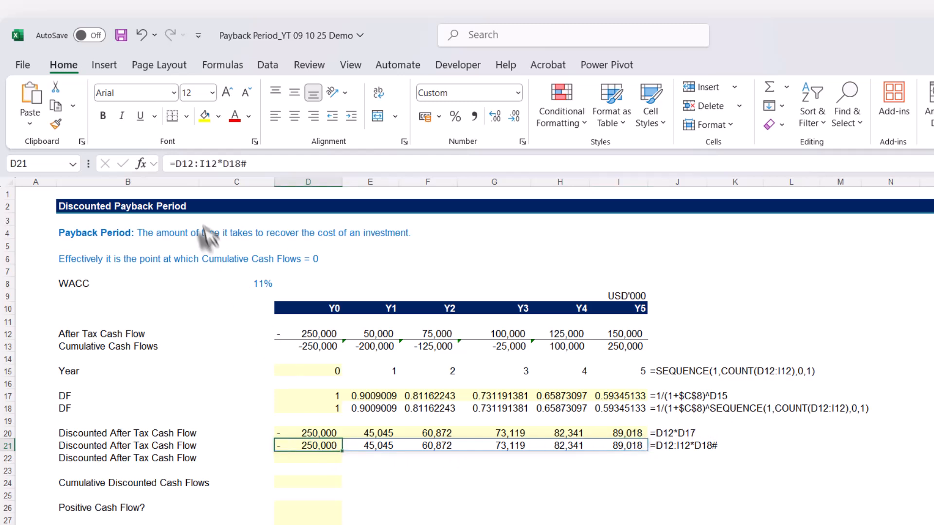
pyautogui.moveTo(247, 164); pyautogui.dragTo(144, 168)
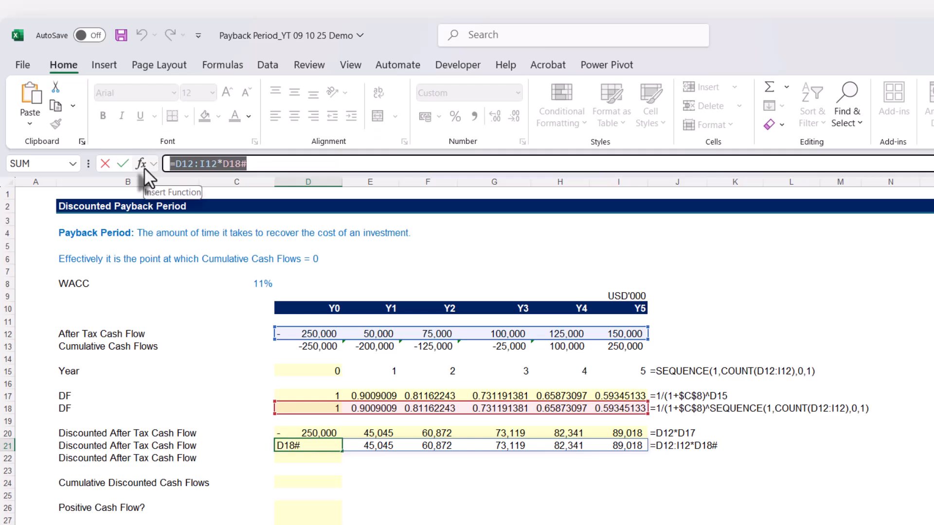
pyautogui.press('Escape')
pyautogui.hotkey('ctrl', 'c')
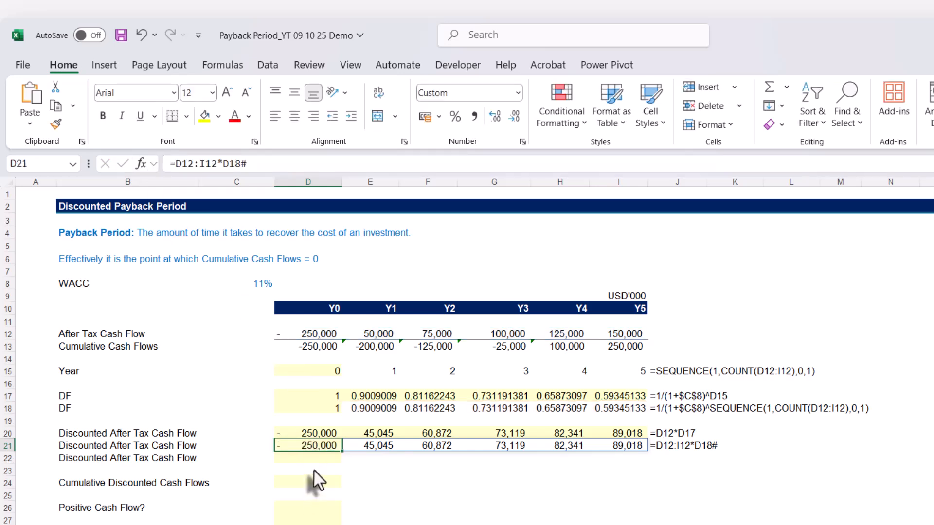
pyautogui.click(312, 459)
pyautogui.hotkey('ctrl', 'v')
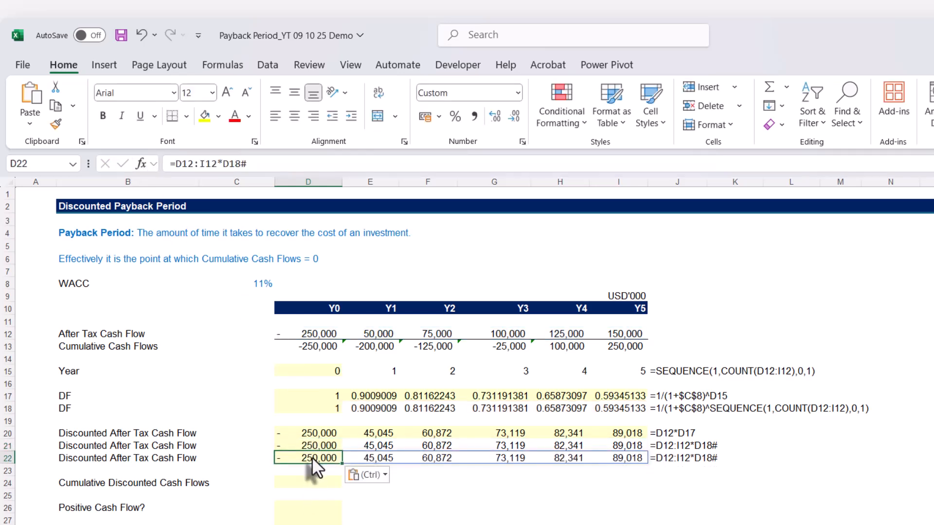
# Replace D18# in D22's formula with 1/(1+$C$8)^SEQUENCE(1,COUNT(D12:I12),0,1), copied from D18, and check the formula in I22
pyautogui.click(323, 408)
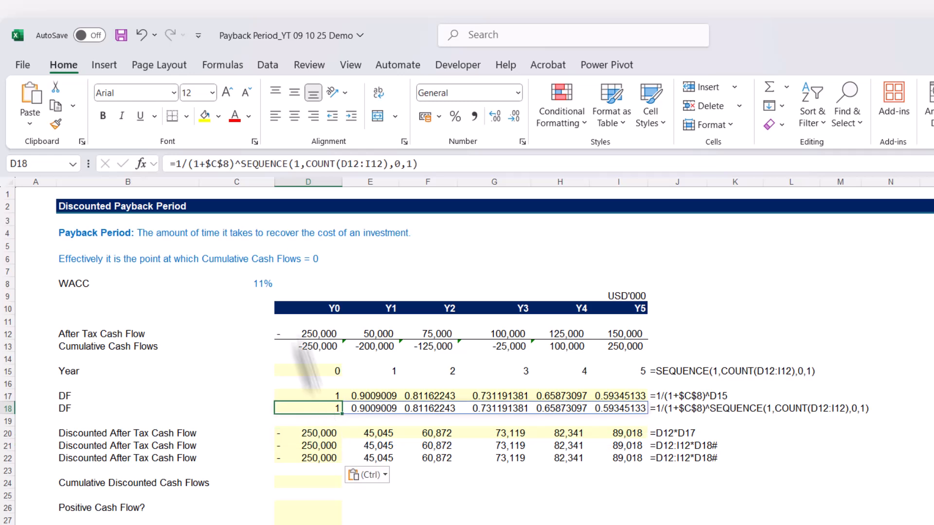
pyautogui.moveTo(175, 164); pyautogui.dragTo(464, 170)
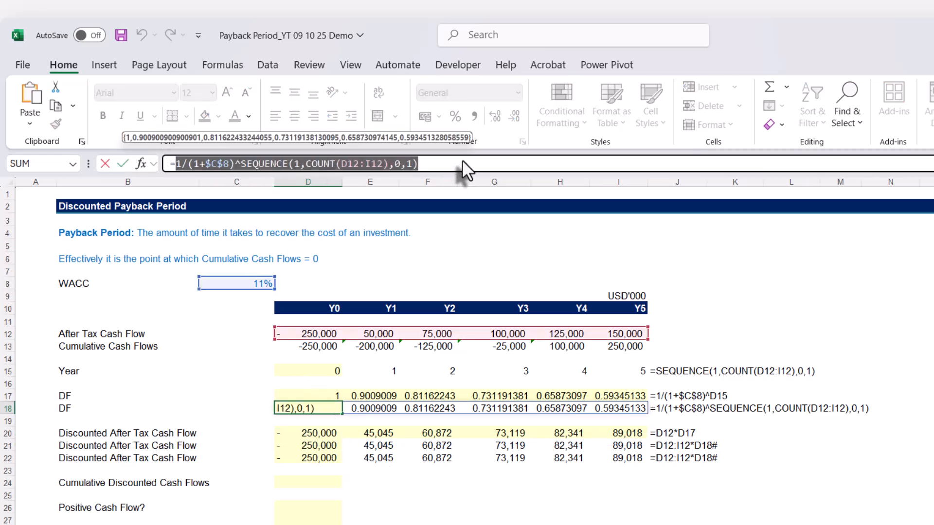
pyautogui.press('Escape')
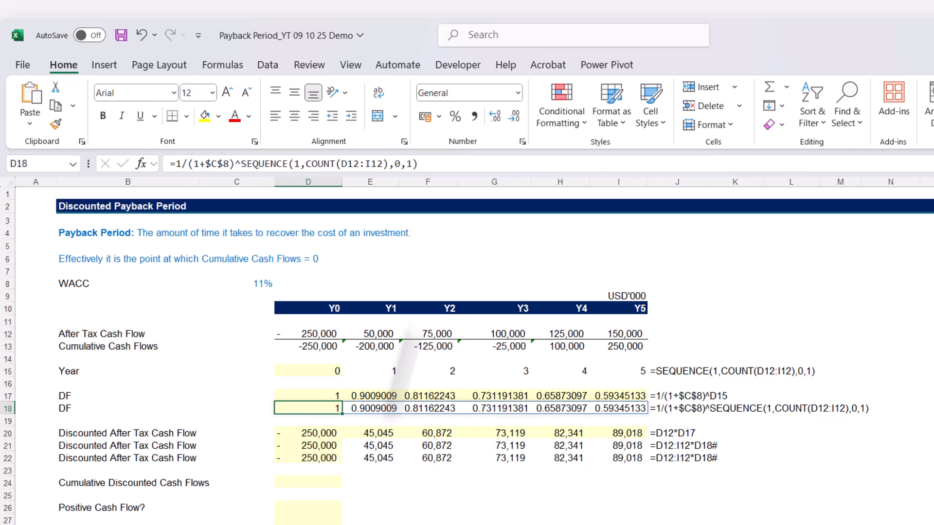
pyautogui.doubleClick(328, 459)
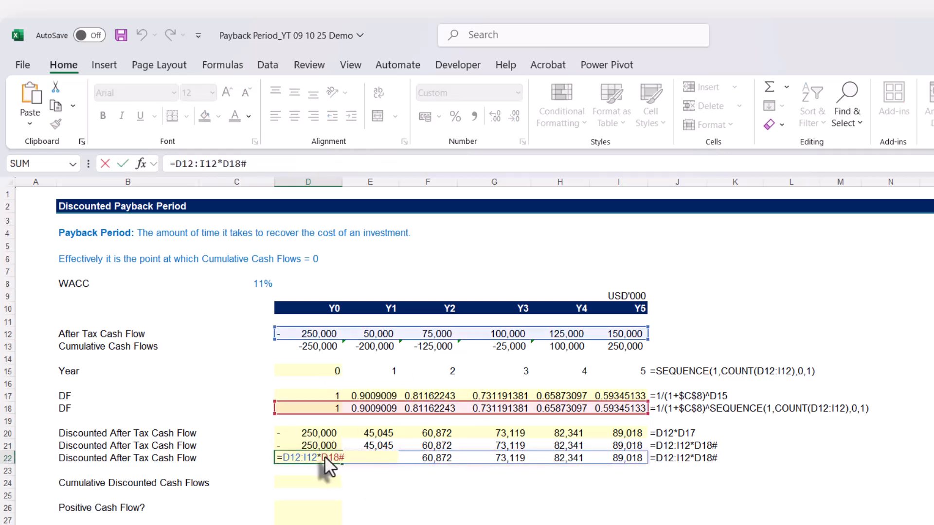
pyautogui.moveTo(322, 458); pyautogui.dragTo(349, 459)
pyautogui.hotkey('ctrl', 'v')
pyautogui.press('Return')
pyautogui.click(608, 459)
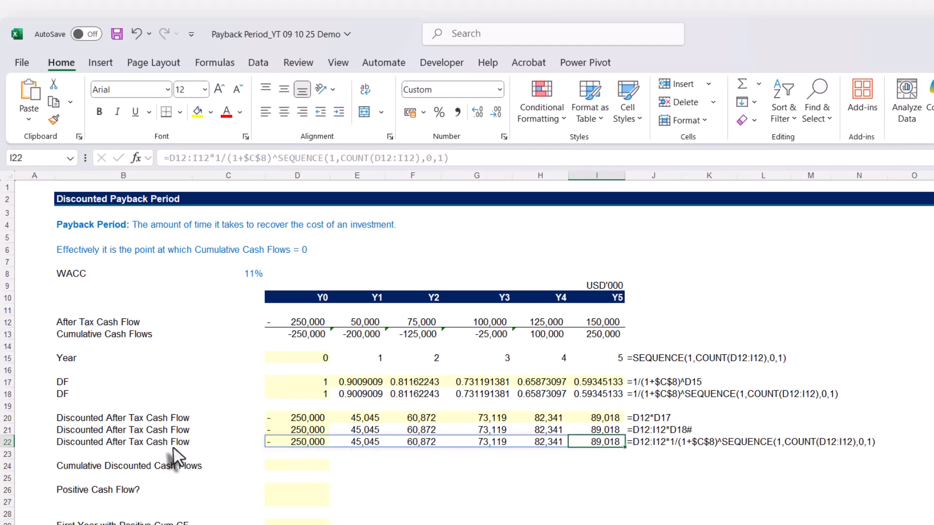
# Enter the cumulative discounted cash flow formula =SCAN(0,D22#,SUM) in D24
pyautogui.click(404, 466)
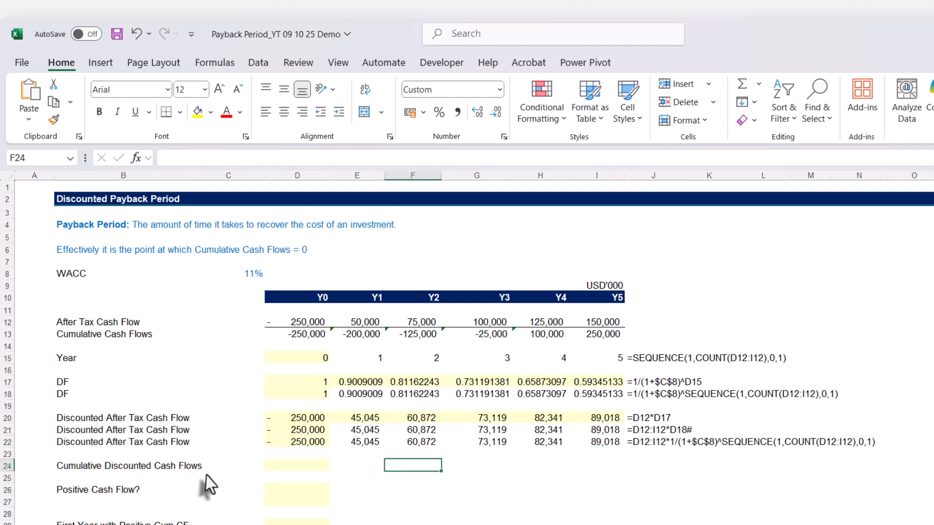
pyautogui.click(287, 467)
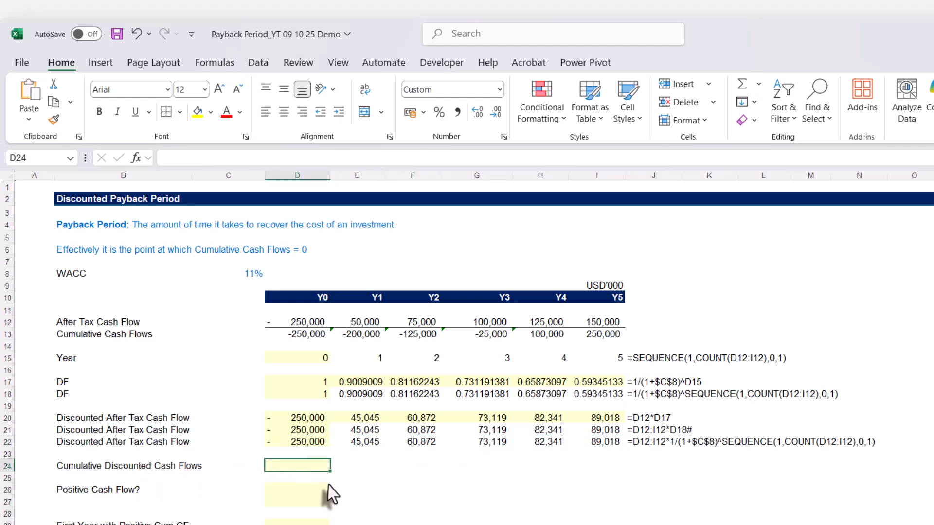
pyautogui.write('=scan')
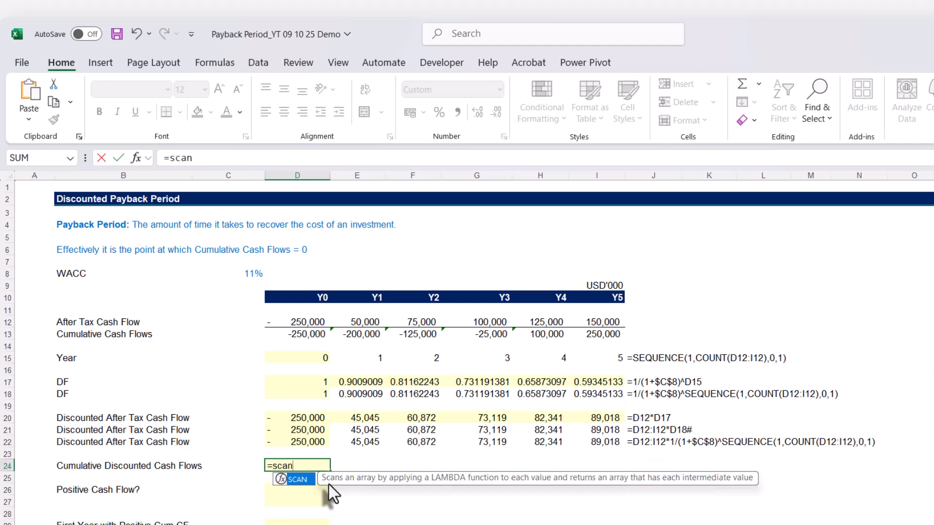
pyautogui.press('Tab')
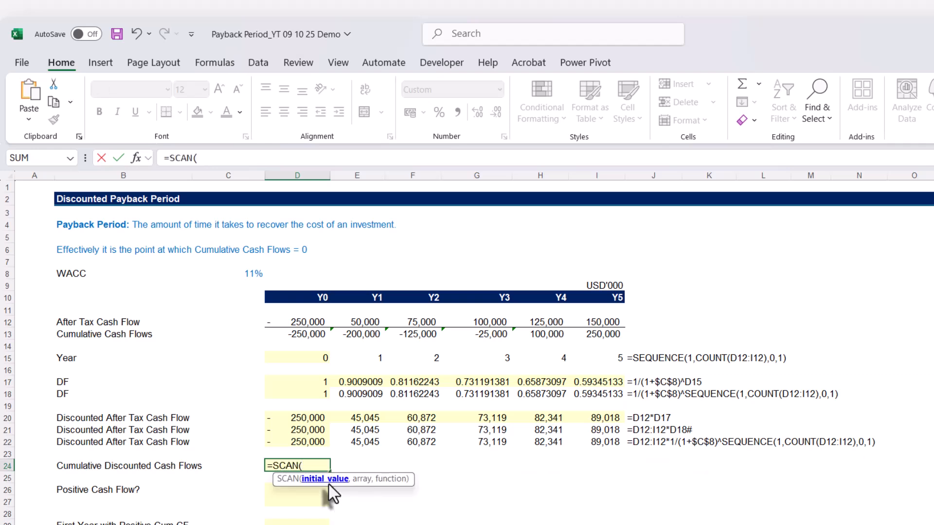
pyautogui.write('0,')
pyautogui.click(307, 443)
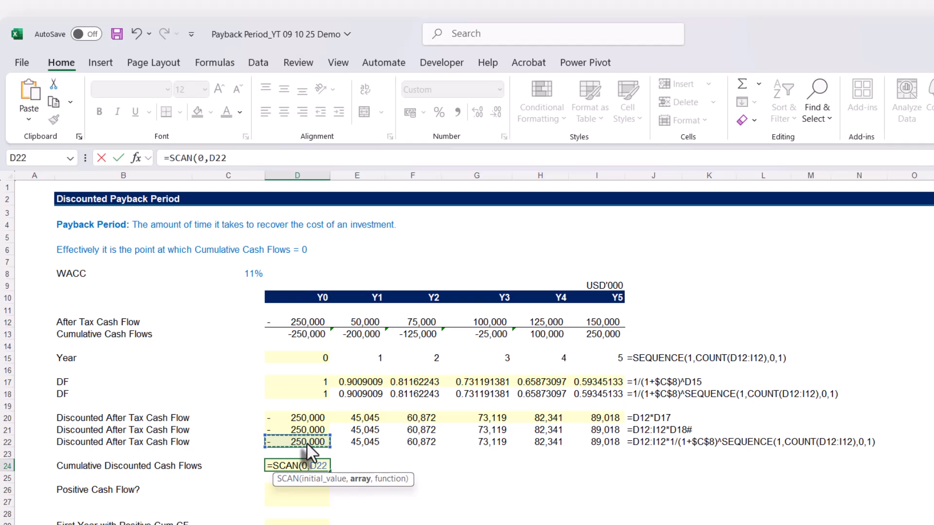
pyautogui.write('#')
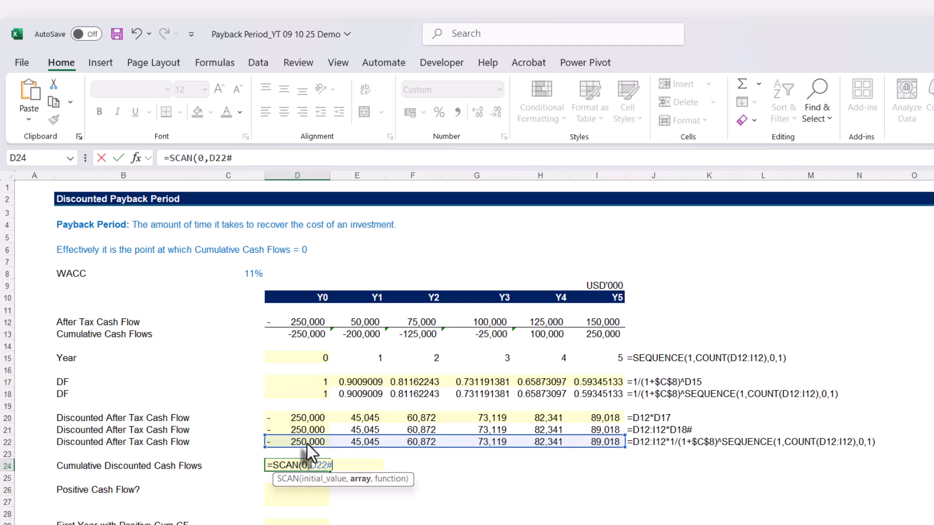
pyautogui.write(',SUM')
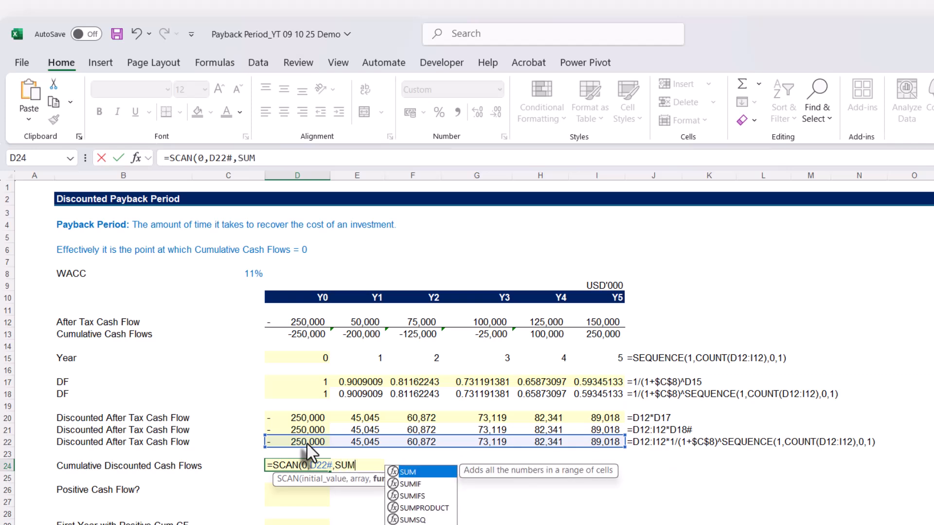
pyautogui.write(')')
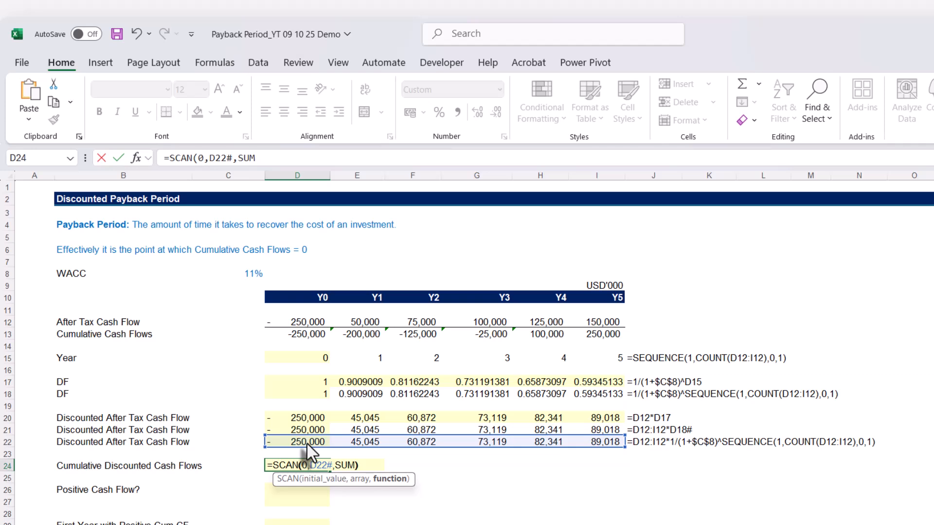
pyautogui.press('Return')
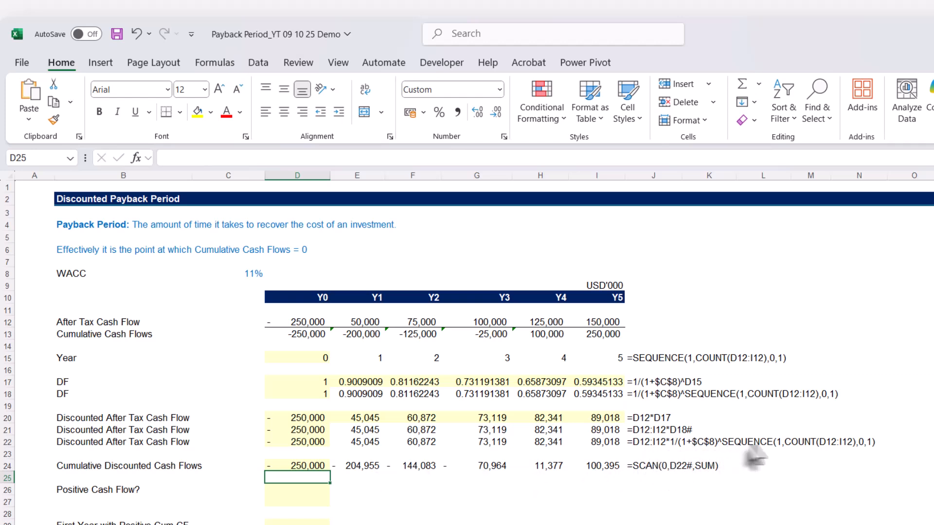
# Replace D22# in D24's formula with D12:I12*1/(1+$C$8)^SEQUENCE(1,COUNT(D12:I12),0,1), copied from D22
pyautogui.click(301, 441)
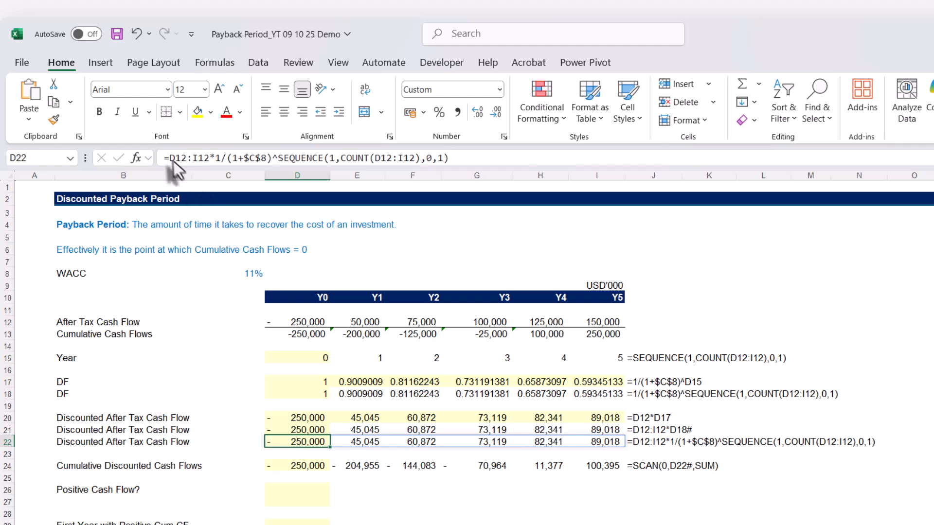
pyautogui.moveTo(169, 158); pyautogui.dragTo(502, 167)
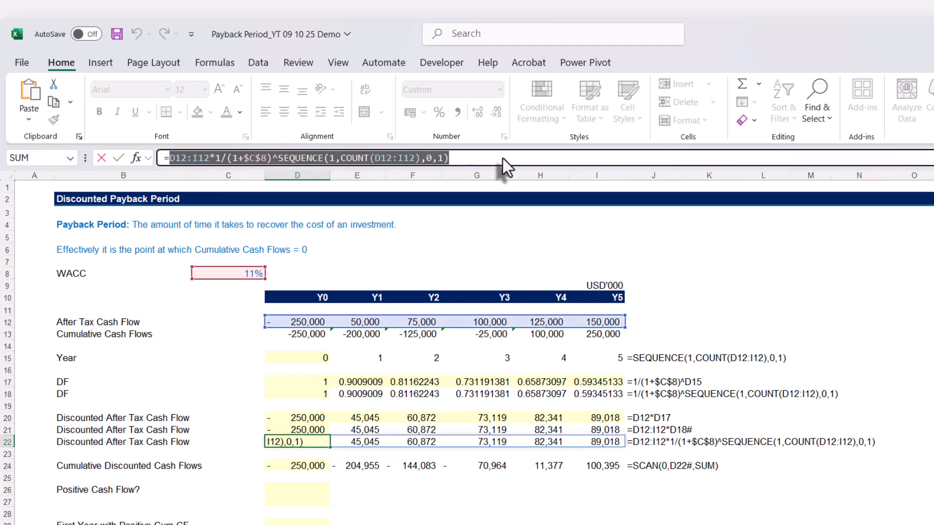
pyautogui.press('Escape')
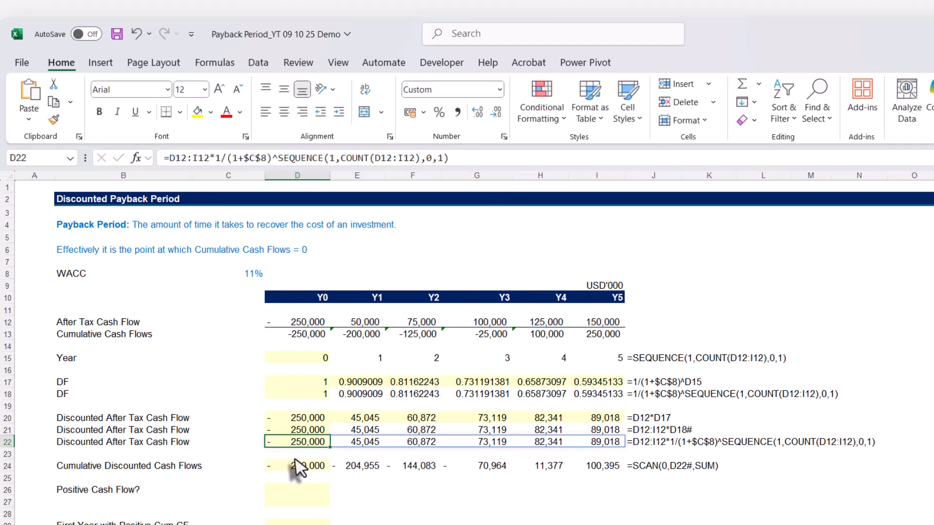
pyautogui.click(298, 466)
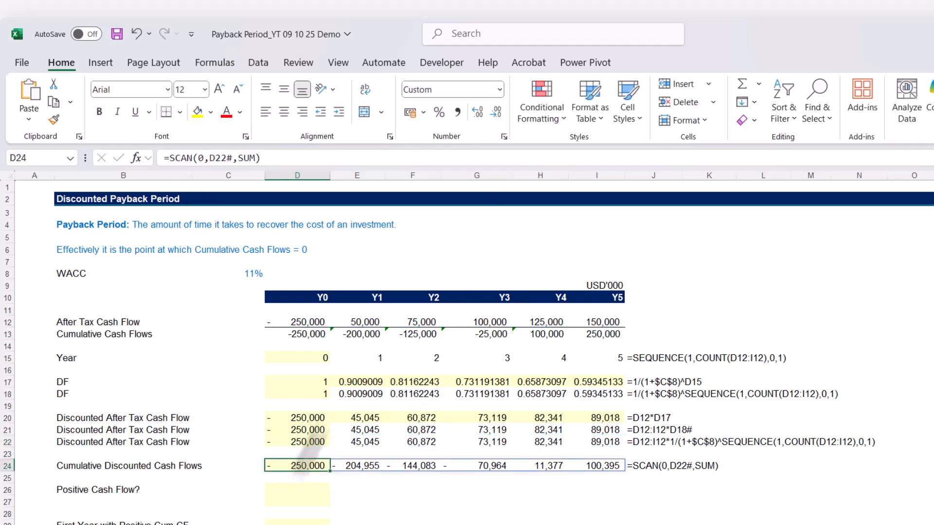
pyautogui.click(218, 163)
pyautogui.doubleClick(219, 158)
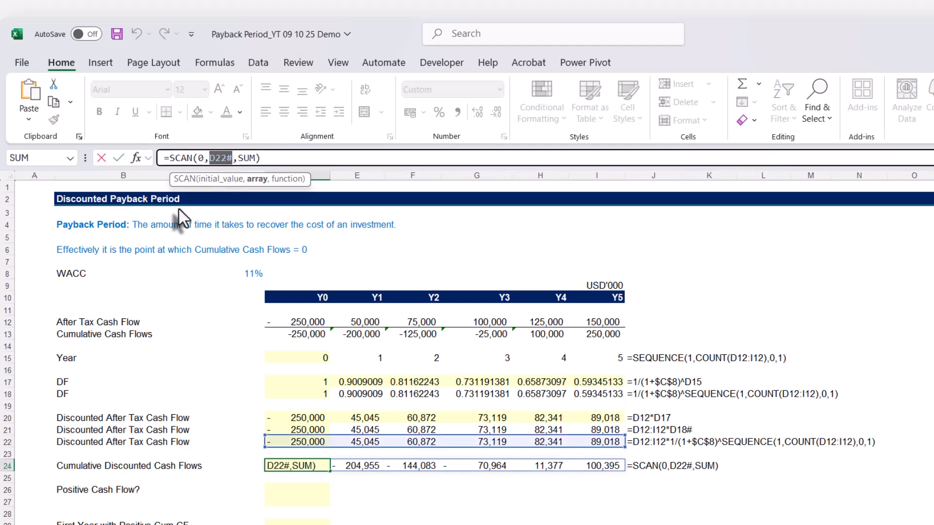
pyautogui.hotkey('ctrl', 'v')
pyautogui.press('Return')
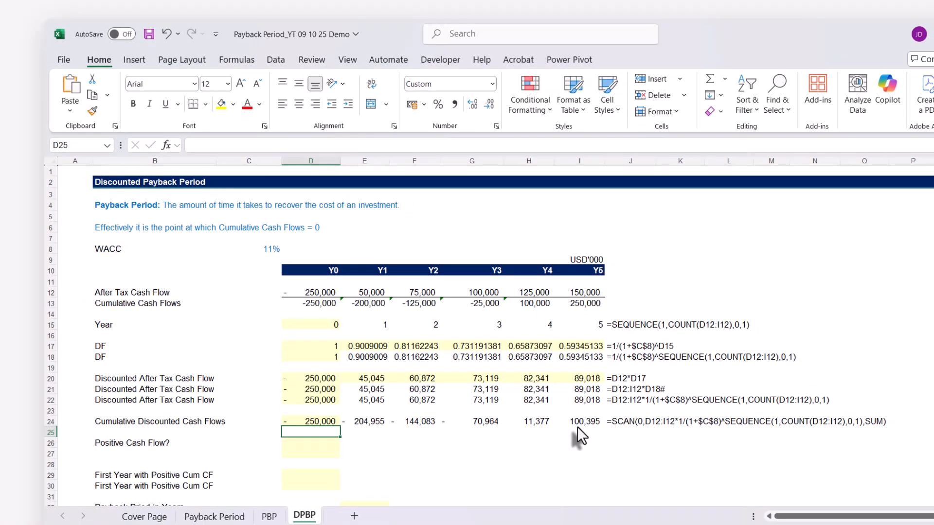
# Enter the positive cash flow test =D24#>0 in D26 and compare the Y4 results in H26 and H24
pyautogui.scroll(-2, 527, 442)
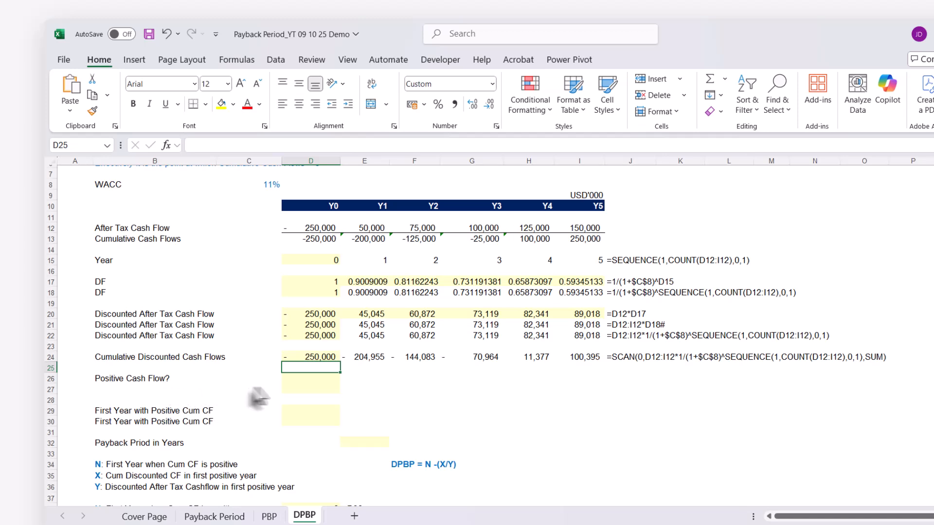
pyautogui.click(295, 381)
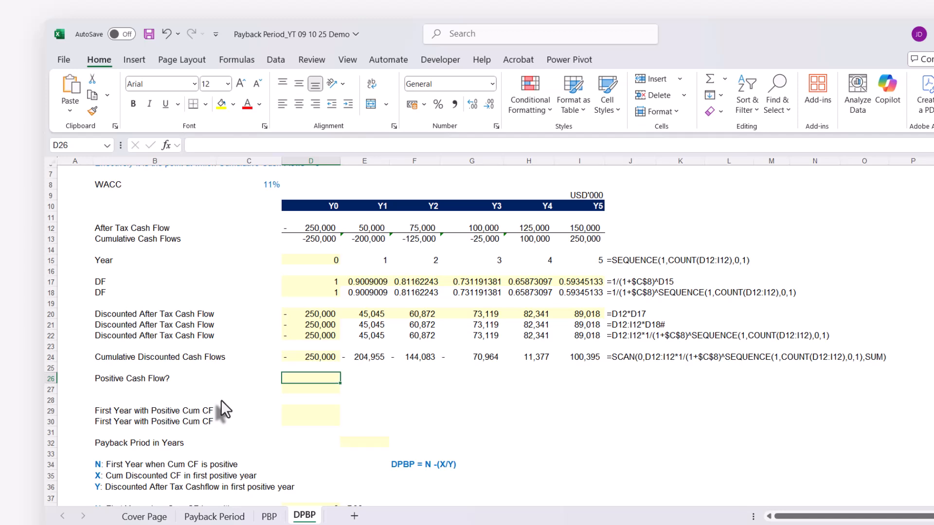
pyautogui.write('=')
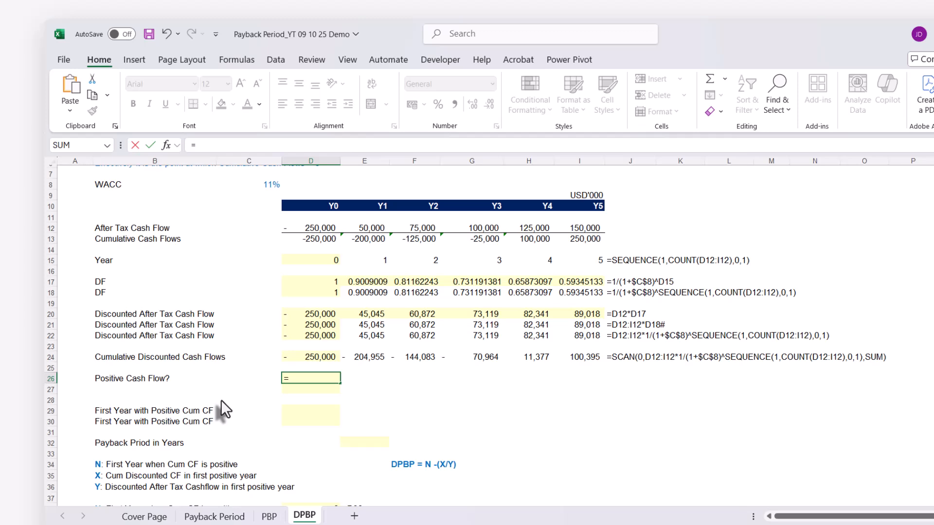
pyautogui.click(298, 358)
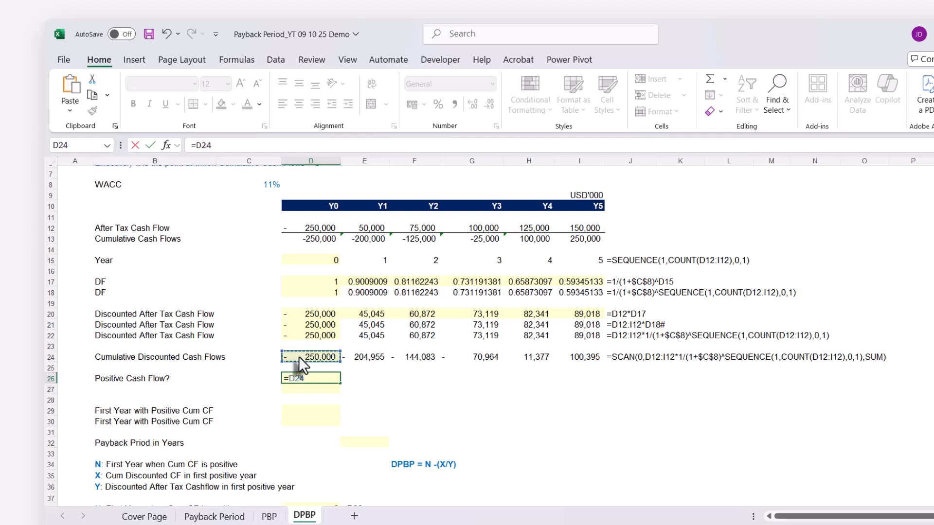
pyautogui.write('#>0')
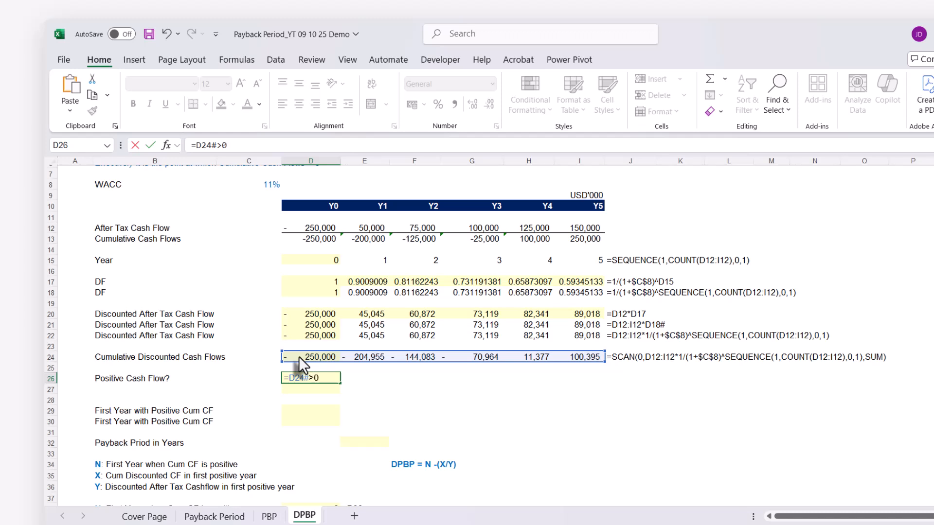
pyautogui.press('Return')
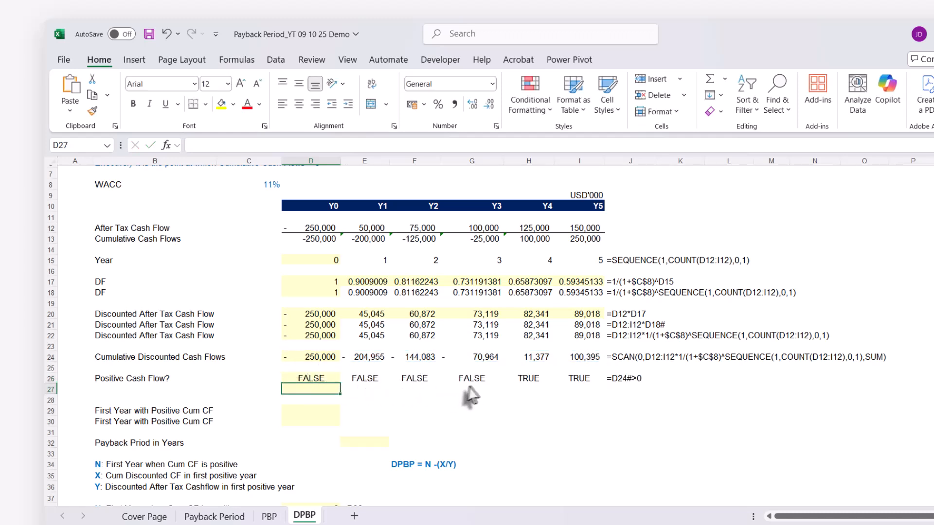
pyautogui.click(524, 377)
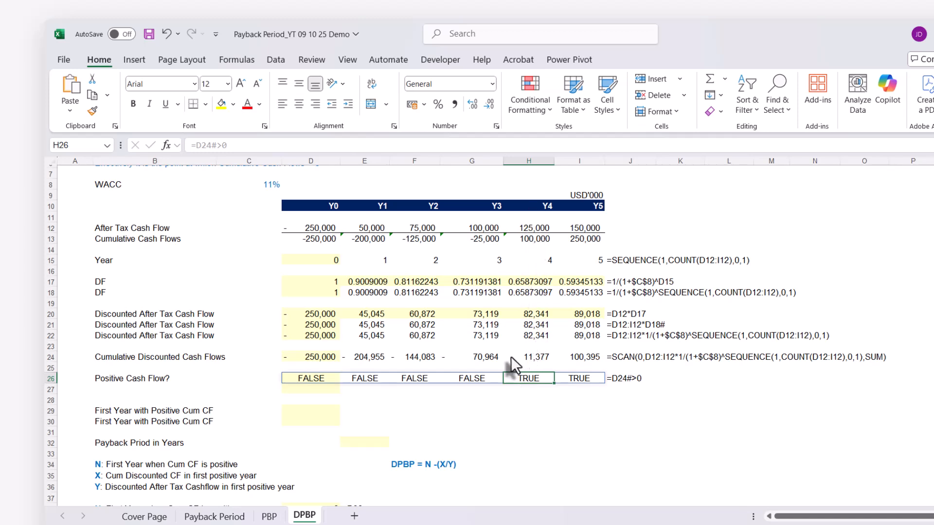
pyautogui.click(532, 360)
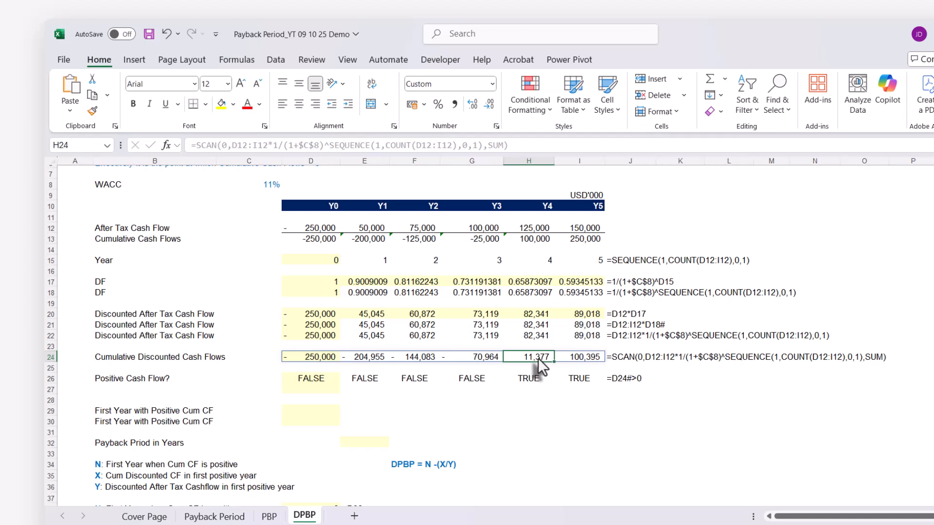
pyautogui.click(530, 381)
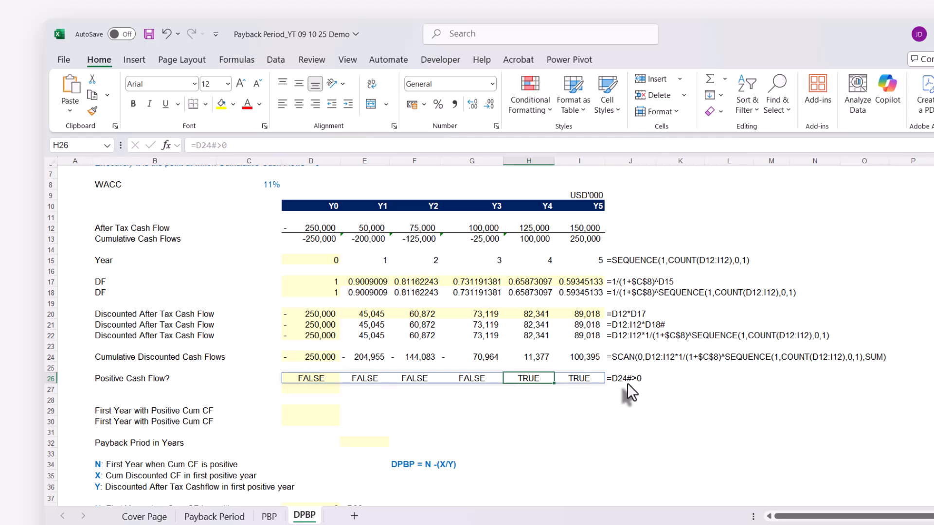
# Replace D24# in D26's formula with the full SCAN expression copied from D24, and select the after tax cash flows D12:I12
pyautogui.click(319, 356)
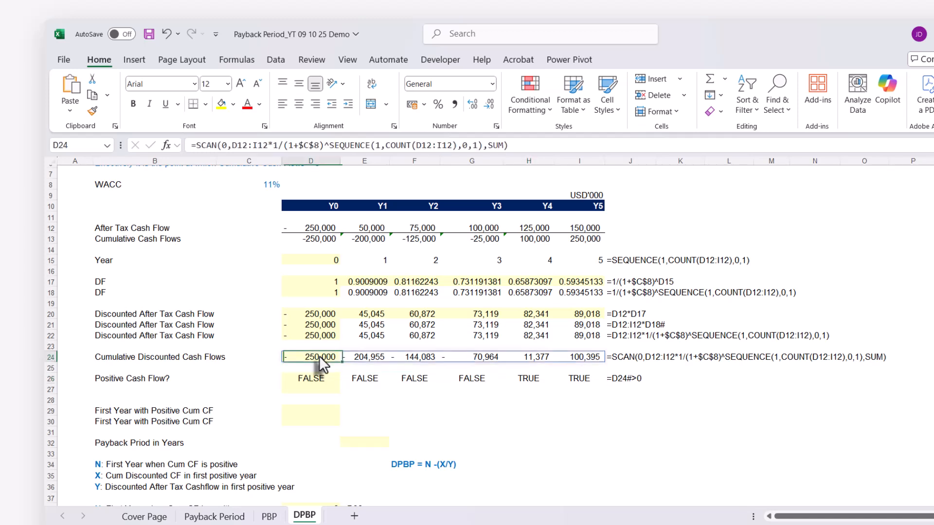
pyautogui.click(199, 145)
pyautogui.moveTo(197, 146); pyautogui.dragTo(590, 155)
pyautogui.hotkey('ctrl', 'c')
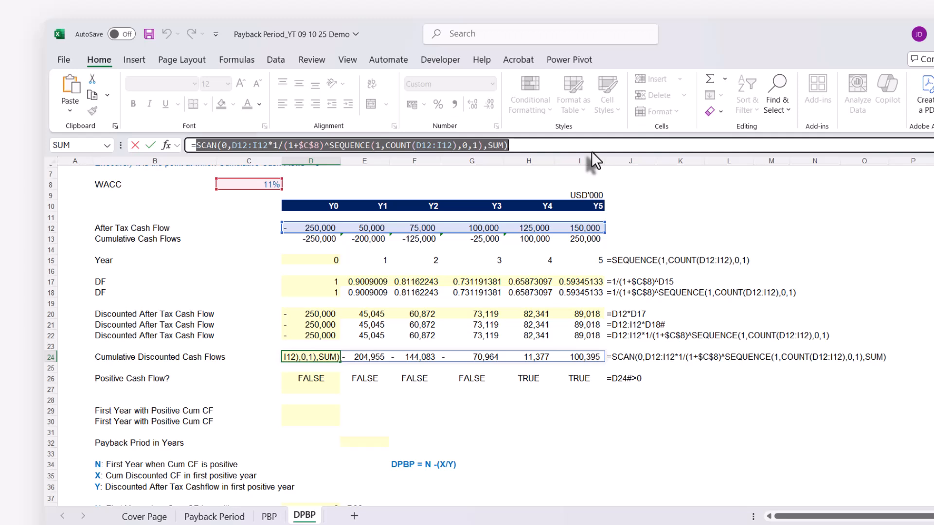
pyautogui.write('`')
pyautogui.press('Escape')
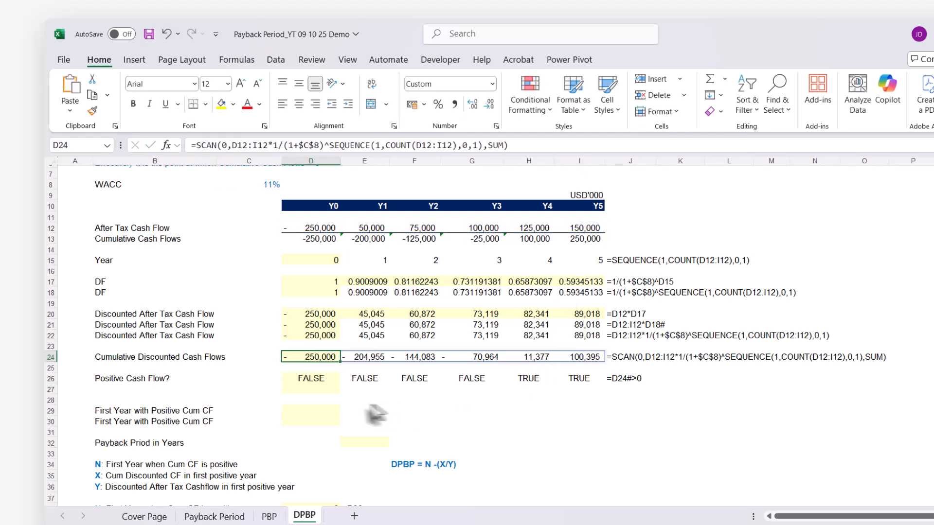
pyautogui.click(313, 378)
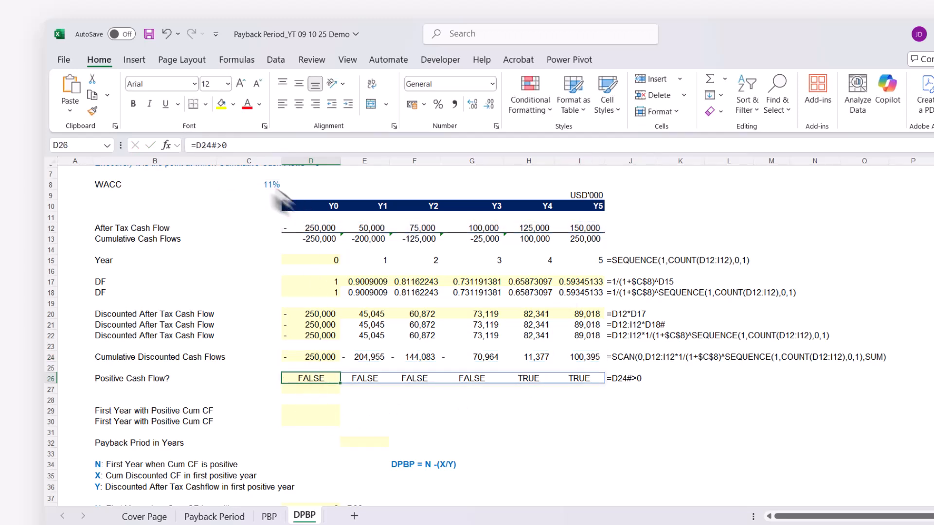
pyautogui.moveTo(195, 145); pyautogui.dragTo(218, 145)
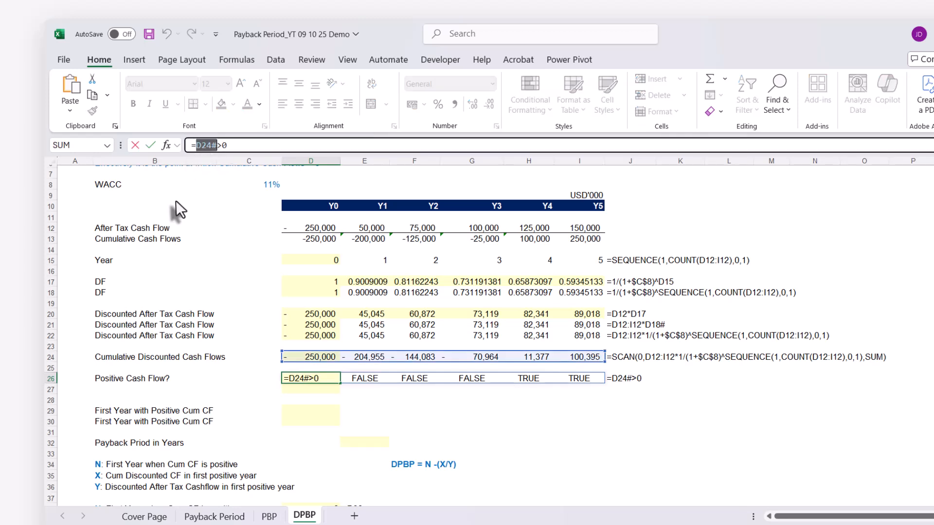
pyautogui.hotkey('ctrl', 'v')
pyautogui.press('Return')
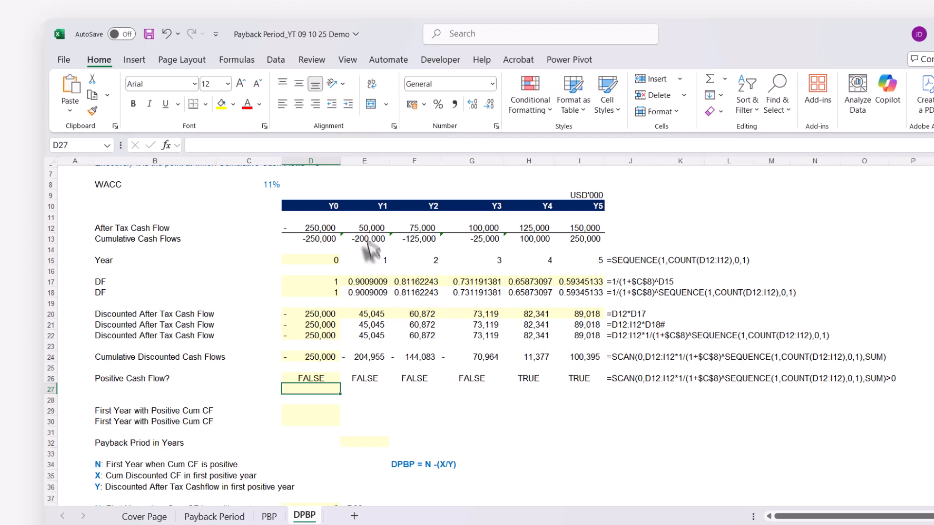
pyautogui.scroll(1, 452, 292)
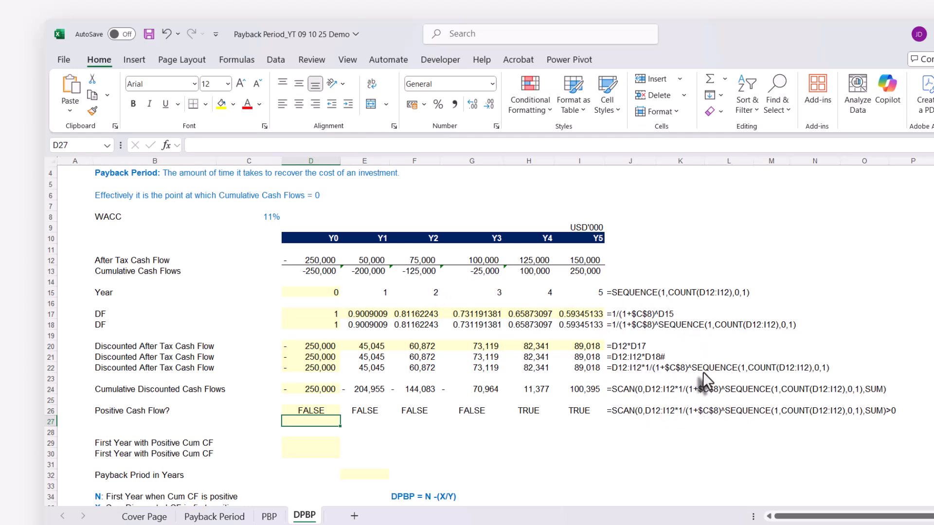
pyautogui.moveTo(321, 260); pyautogui.dragTo(558, 254)
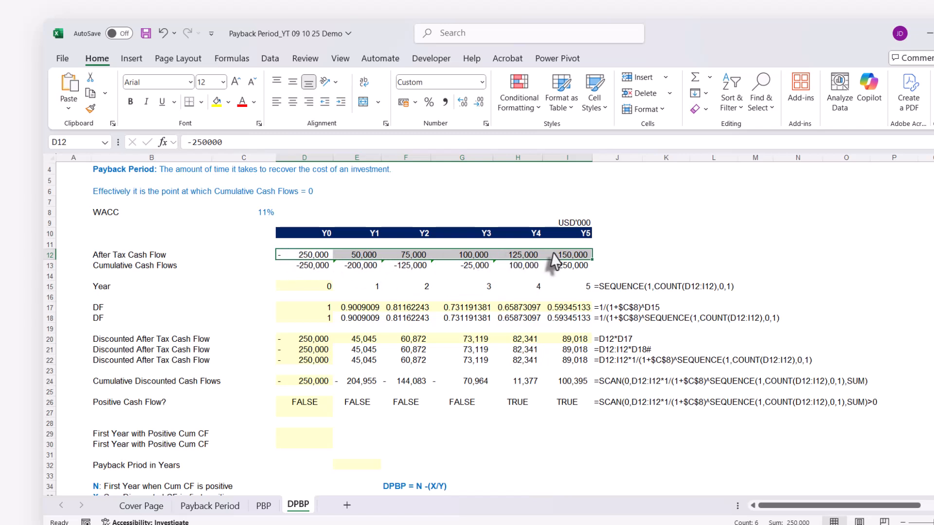
# Enter =MATCH(TRUE,D26#,0) in D29 to find the first year with positive cumulative cash flow
pyautogui.click(266, 213)
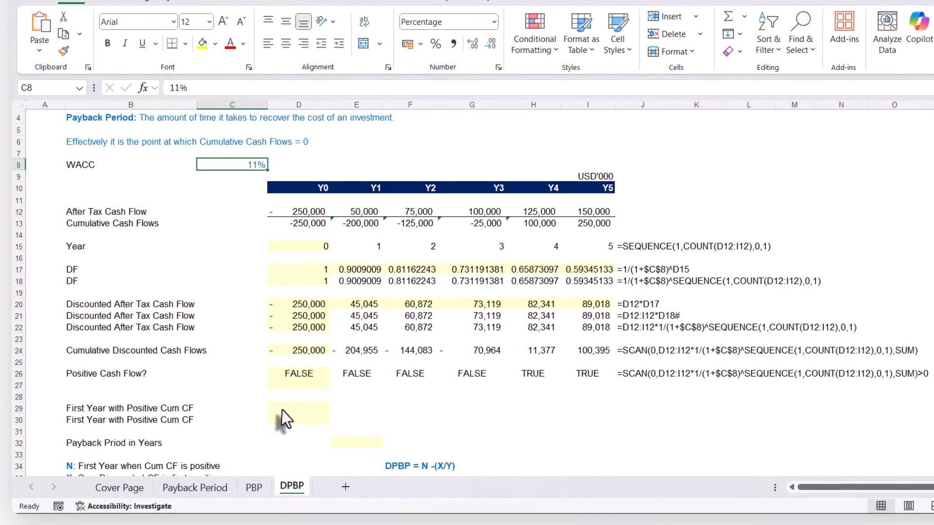
pyautogui.click(282, 409)
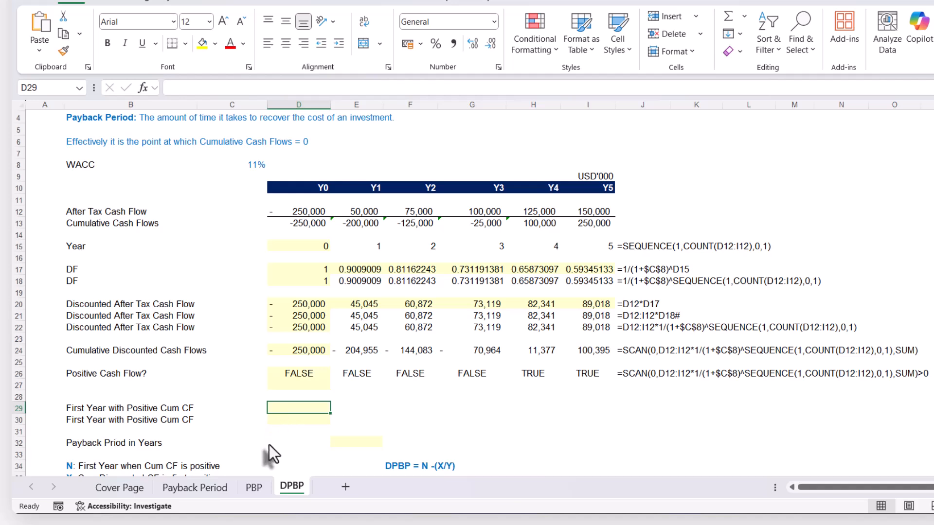
pyautogui.write('=ma')
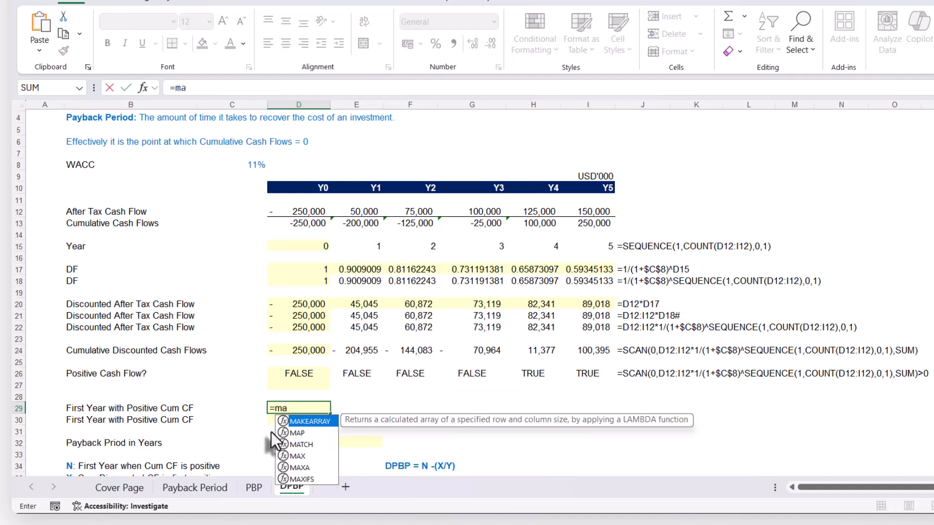
pyautogui.write('tch')
pyautogui.press('Tab')
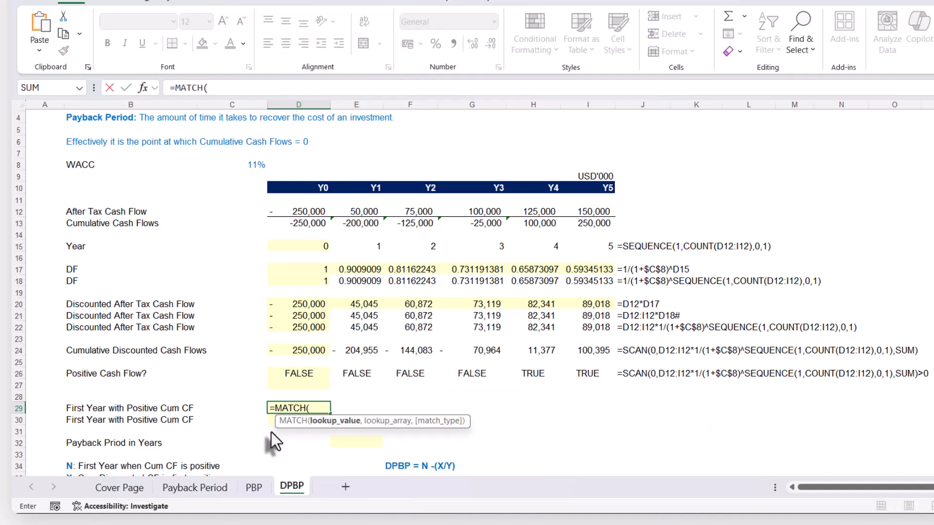
pyautogui.write('TRUE')
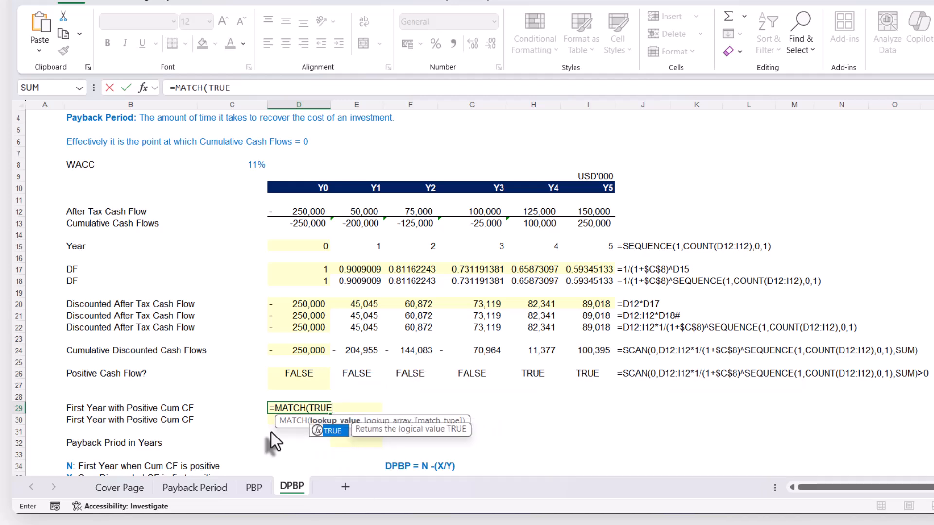
pyautogui.write(',')
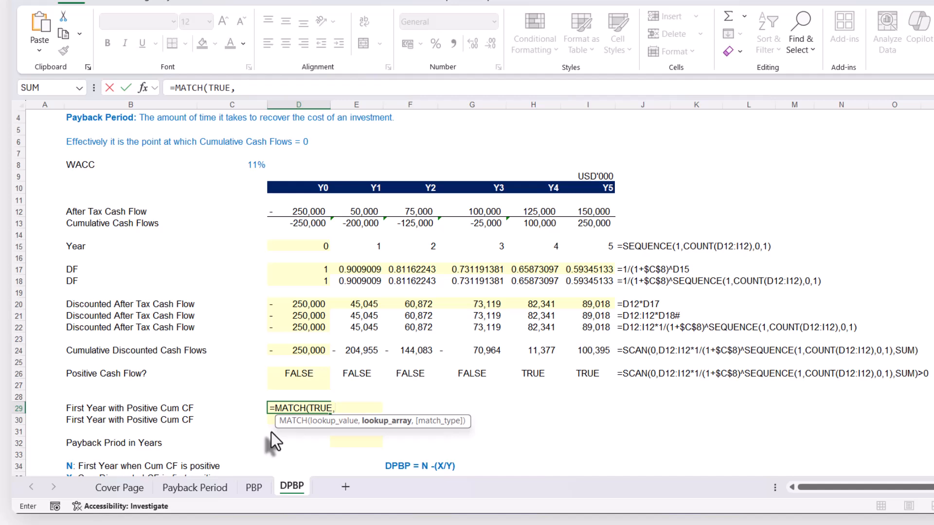
pyautogui.click(305, 373)
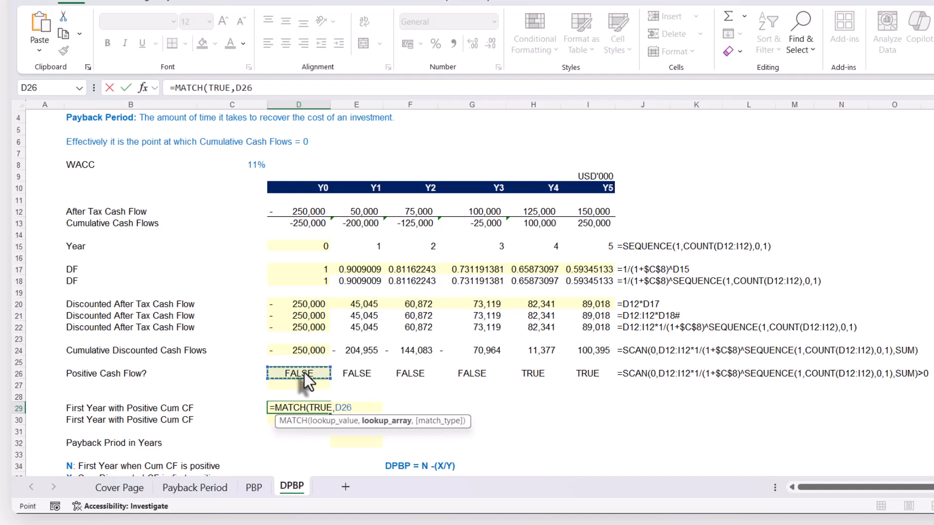
pyautogui.write('#,')
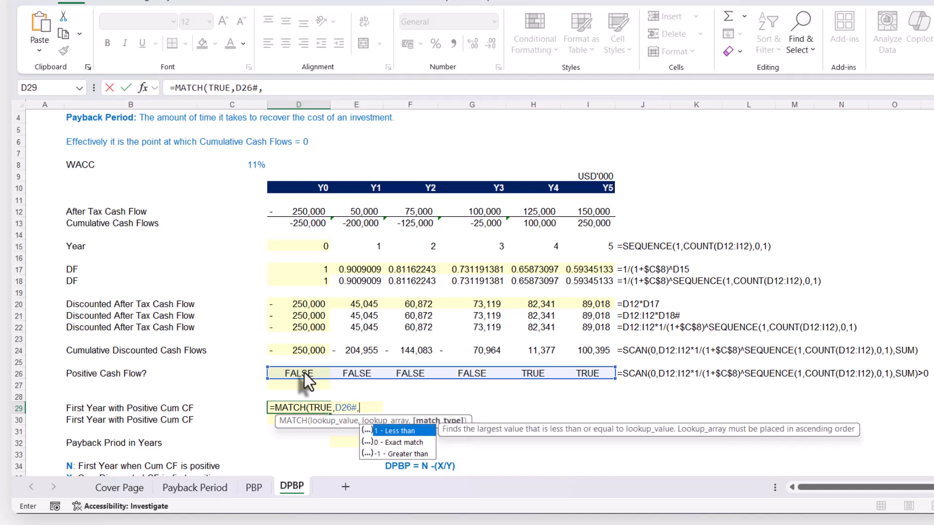
pyautogui.press('Down')
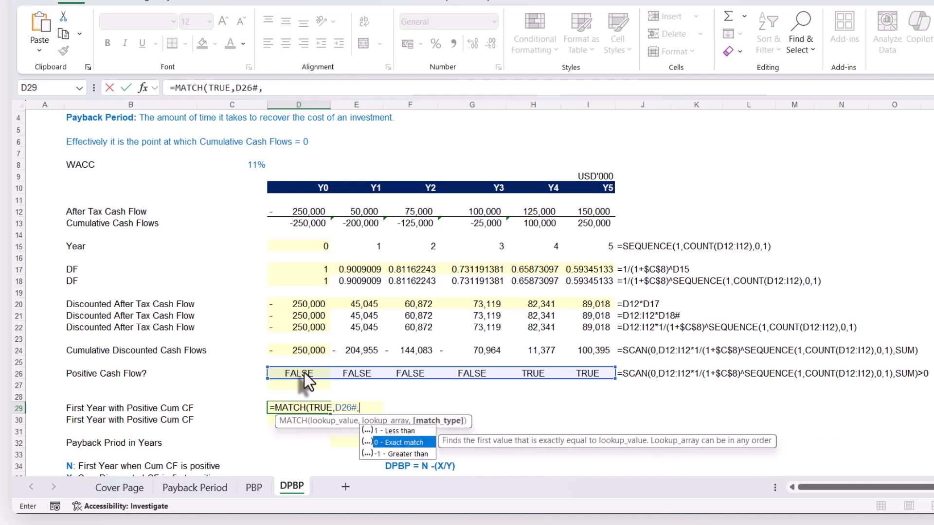
pyautogui.press('Tab')
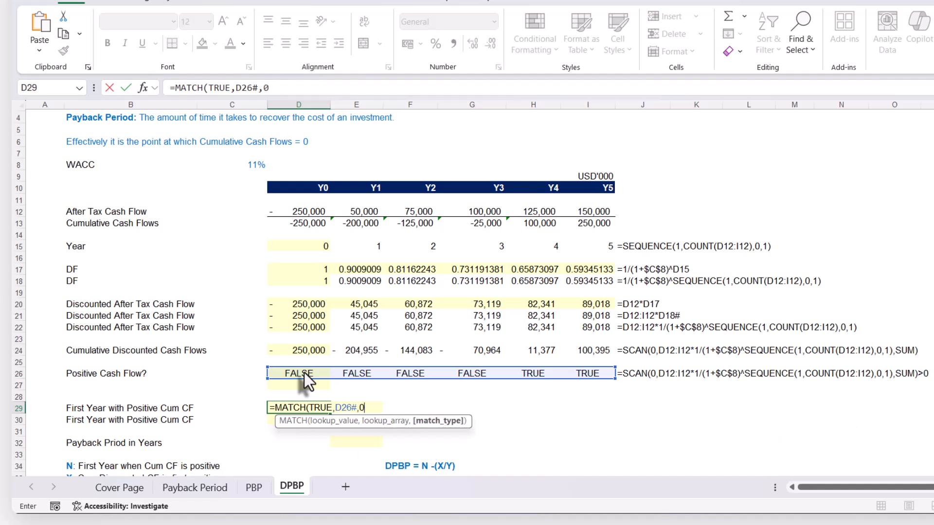
pyautogui.write(')')
pyautogui.press('Return')
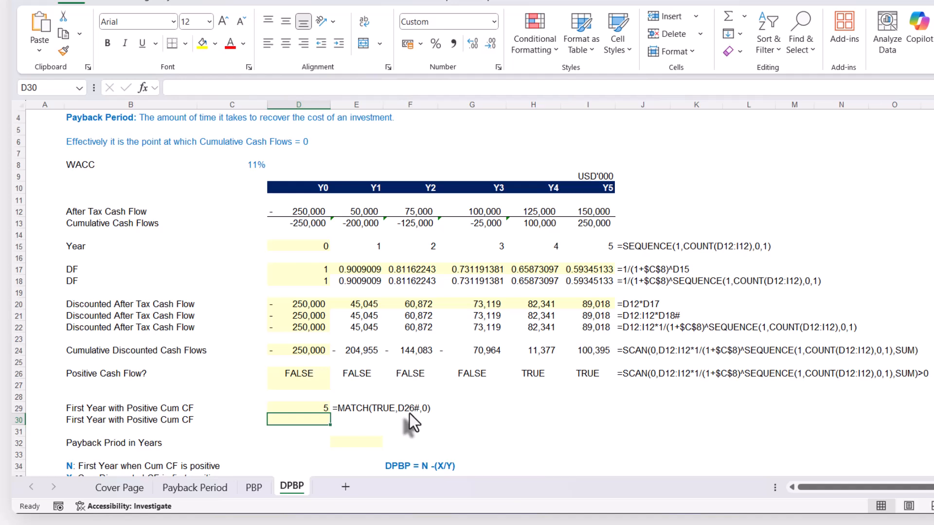
# Replace D26# in D29's formula with SCAN(0,D12:I12*1/(1+$C$8)^SEQUENCE(1,COUNT(D12:I12),0,1),SUM)>0, copied from D26
pyautogui.click(290, 374)
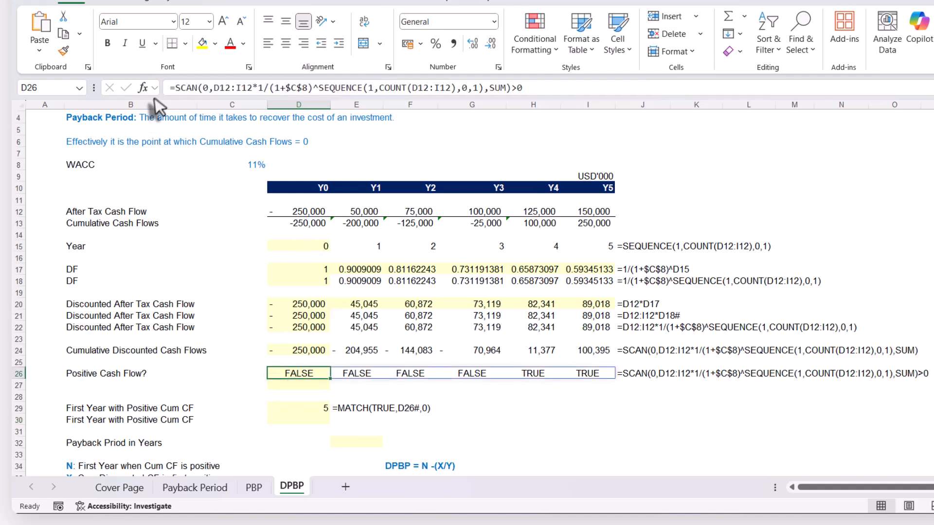
pyautogui.moveTo(176, 88); pyautogui.dragTo(562, 98)
pyautogui.hotkey('ctrl', 'c')
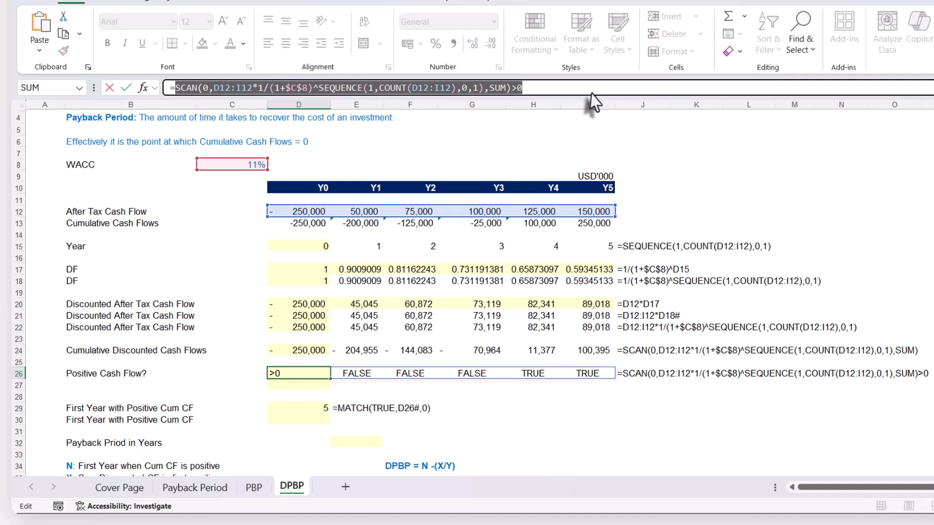
pyautogui.press('Escape')
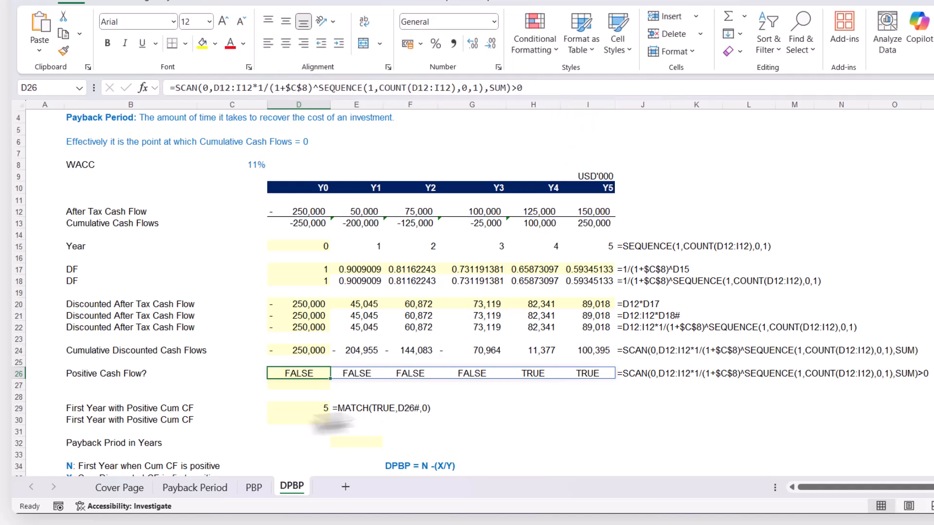
pyautogui.click(287, 410)
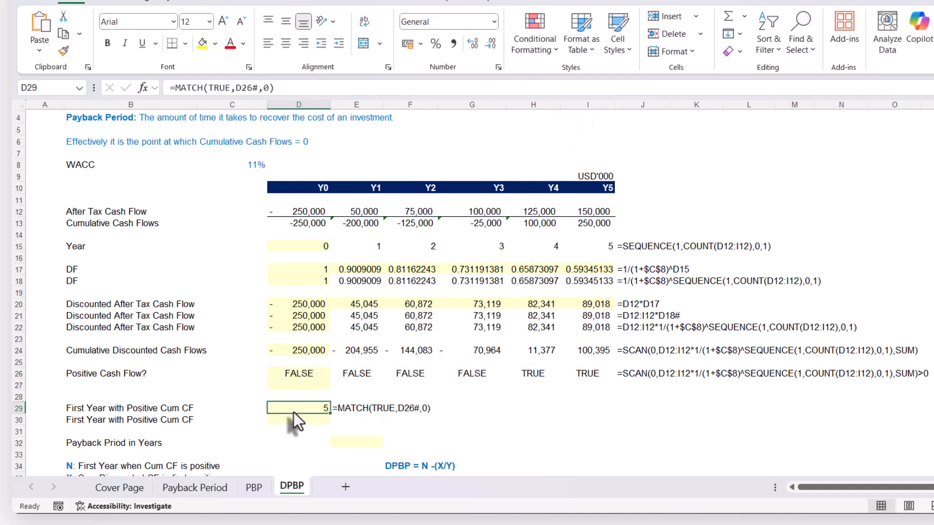
pyautogui.click(238, 90)
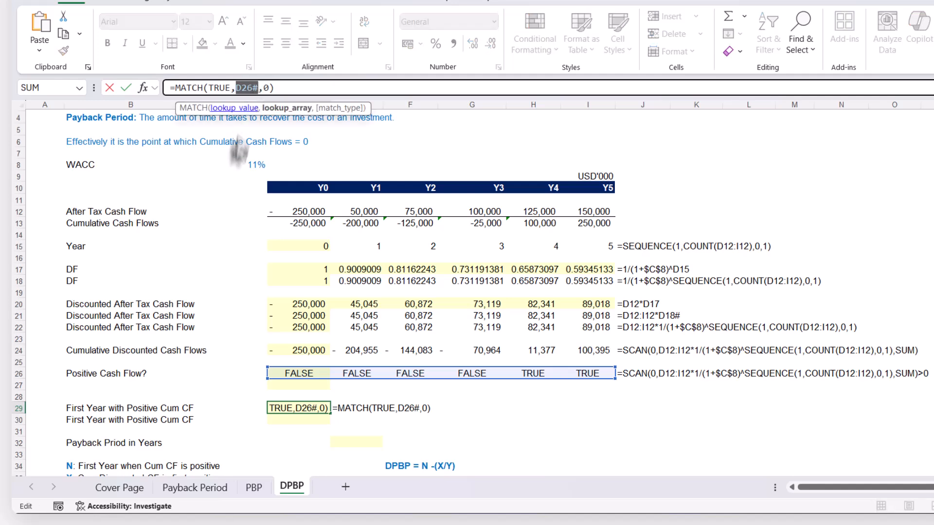
pyautogui.hotkey('ctrl', 'v')
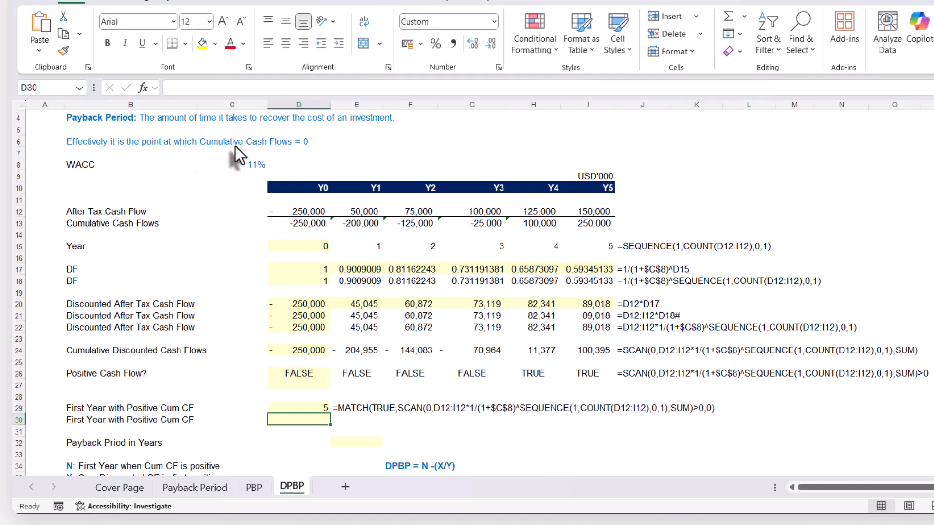
# Append -1 to the MATCH formula in D29 so the year count starts from Y0
pyautogui.scroll(-1, 350, 411)
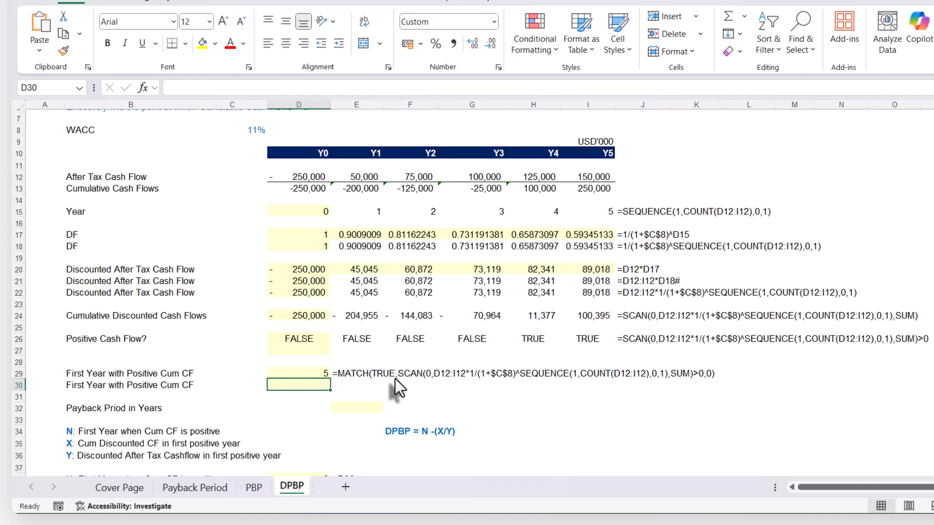
pyautogui.click(314, 374)
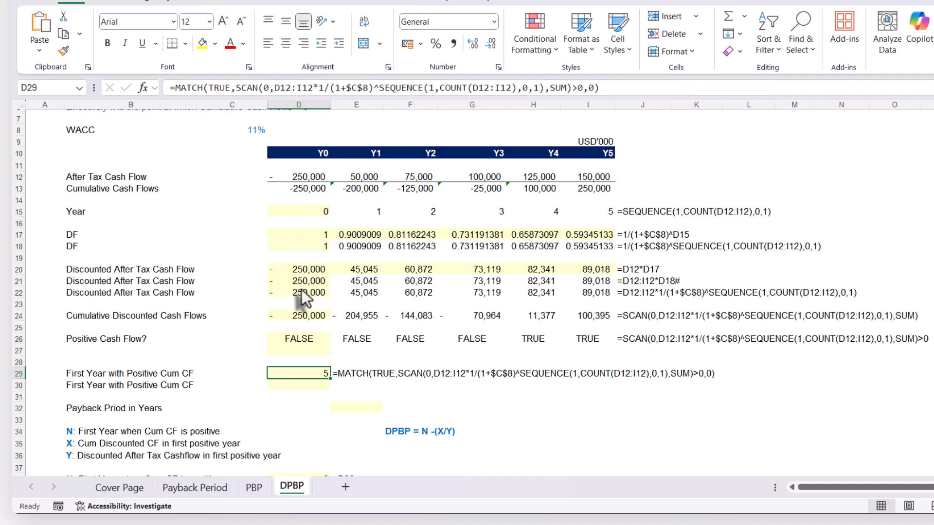
pyautogui.click(602, 86)
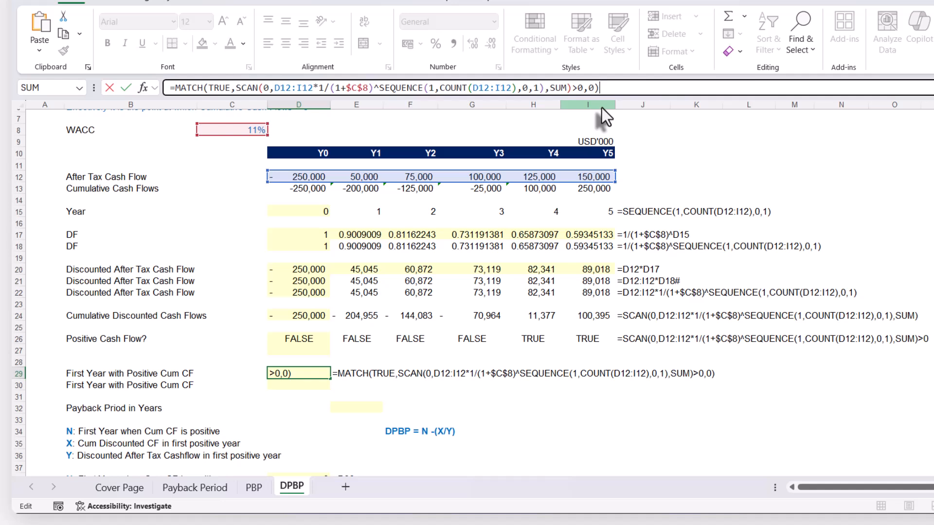
pyautogui.write('-1')
pyautogui.press('Return')
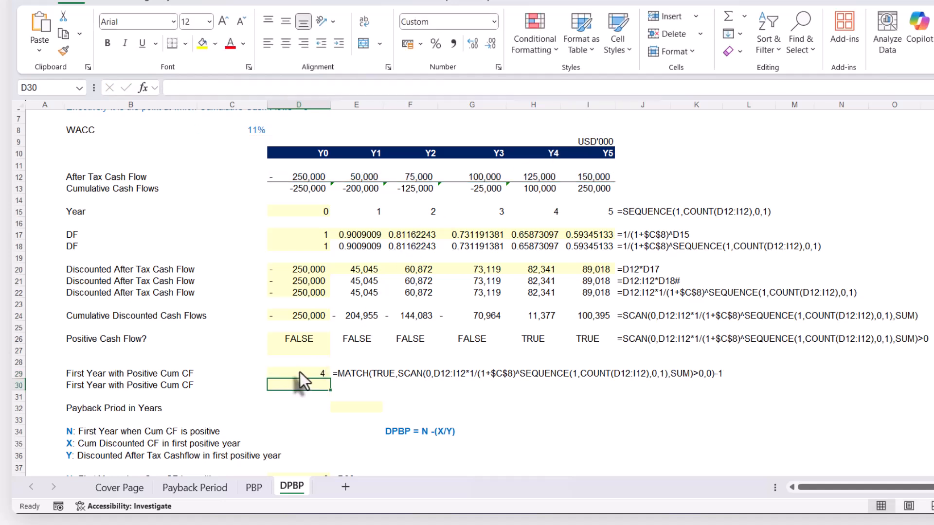
pyautogui.click(300, 374)
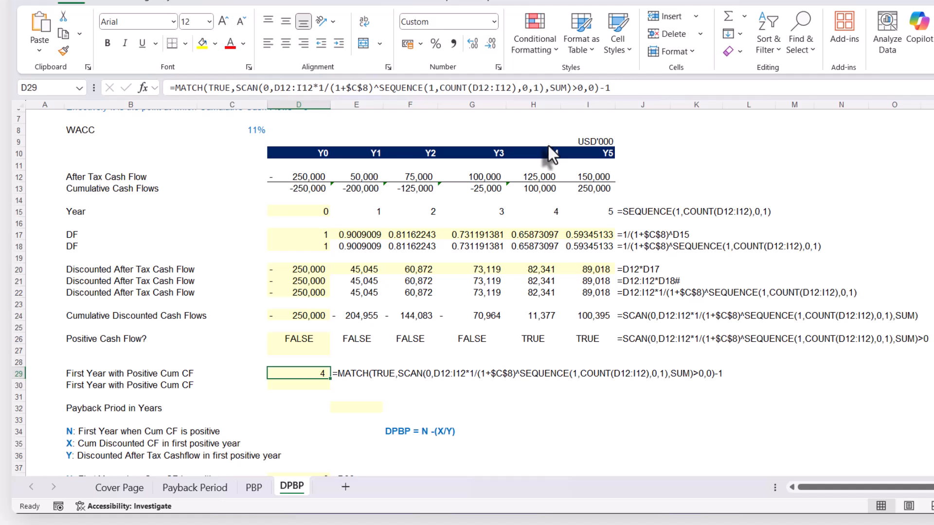
# Check the Y4 cumulative discounted cash flow in H24 and enter the payback period formula =D29-H24/H22 in E32
pyautogui.click(542, 316)
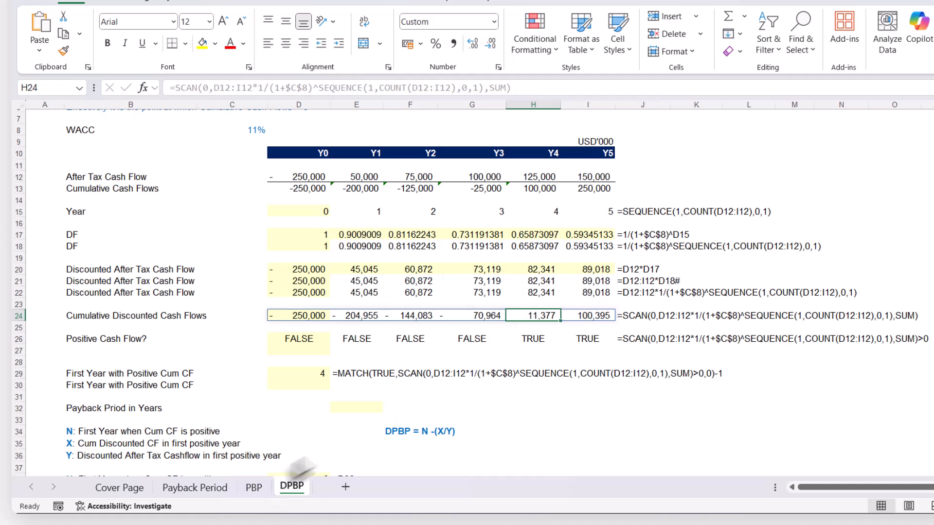
pyautogui.click(358, 402)
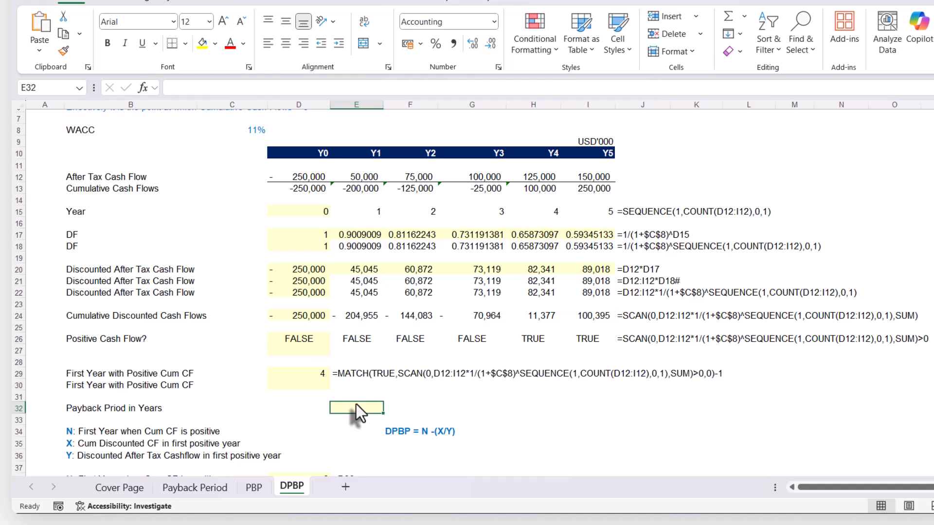
pyautogui.write('=')
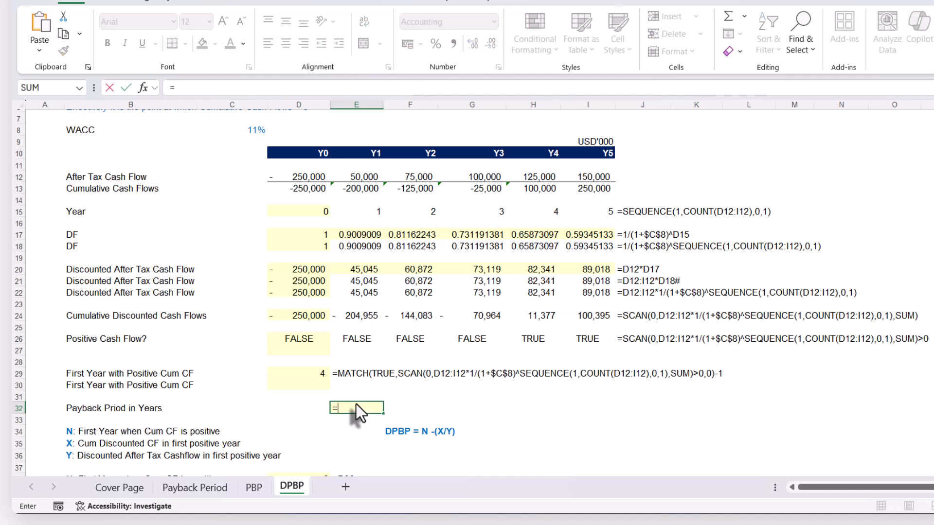
pyautogui.click(307, 374)
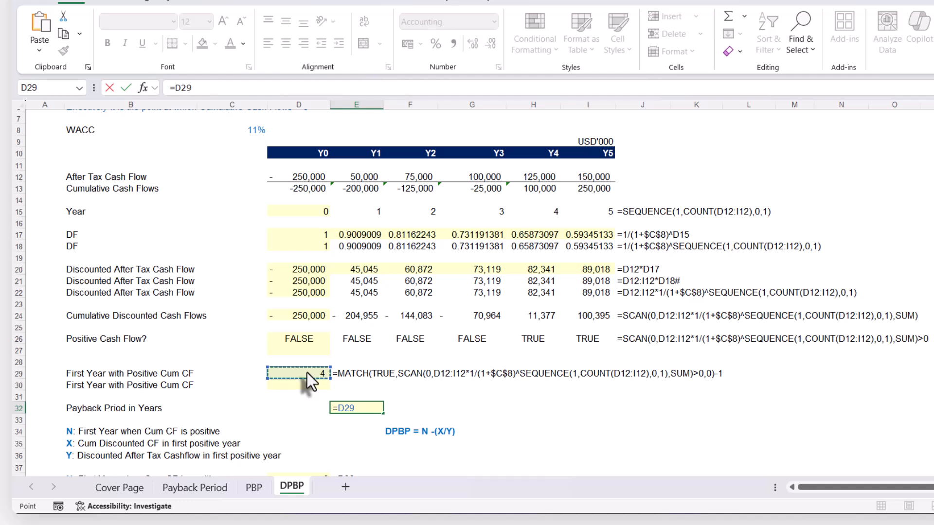
pyautogui.write('-')
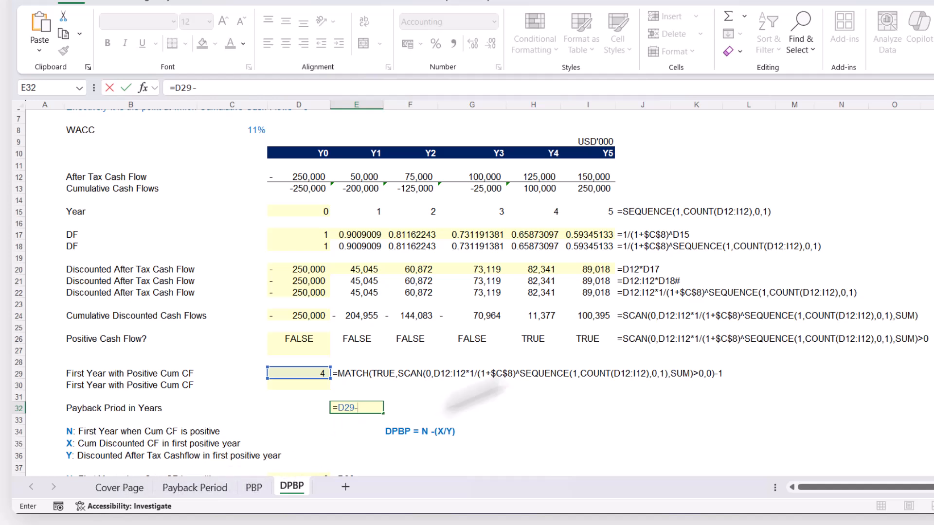
pyautogui.click(536, 317)
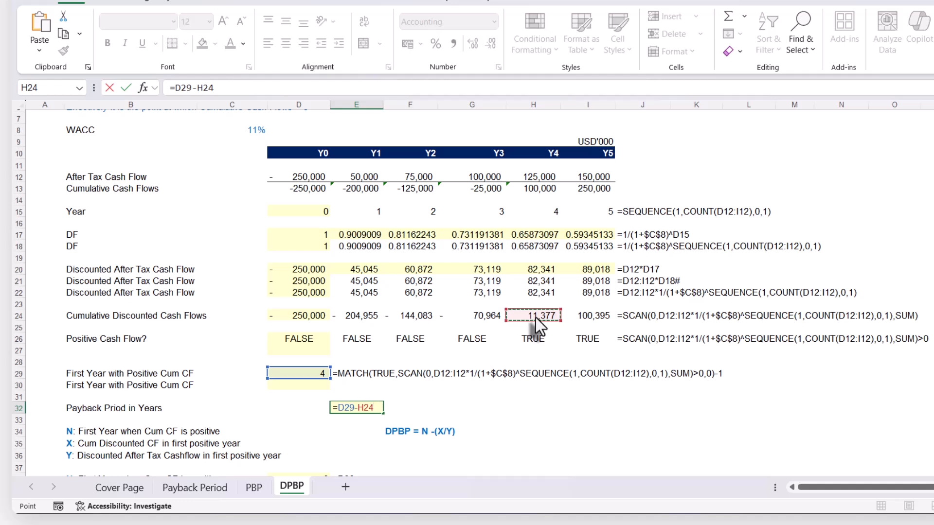
pyautogui.write('/')
pyautogui.click(534, 291)
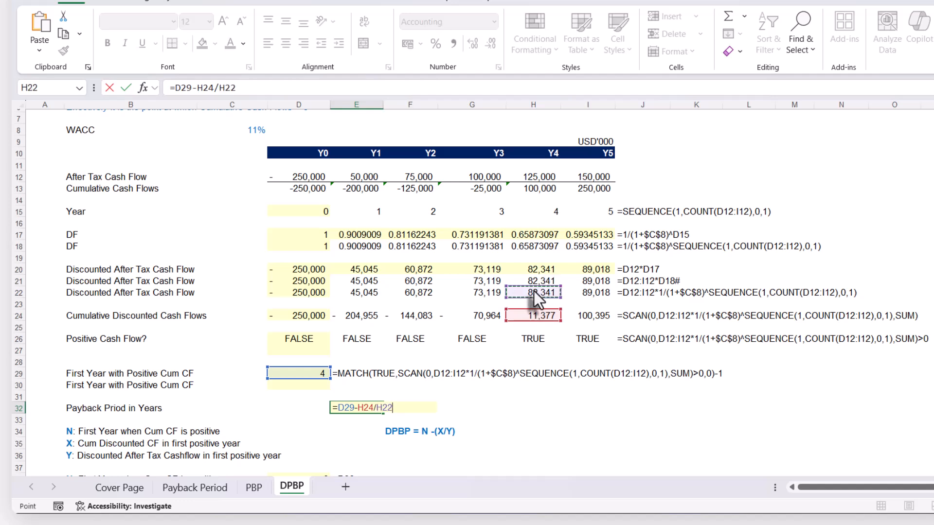
pyautogui.press('Return')
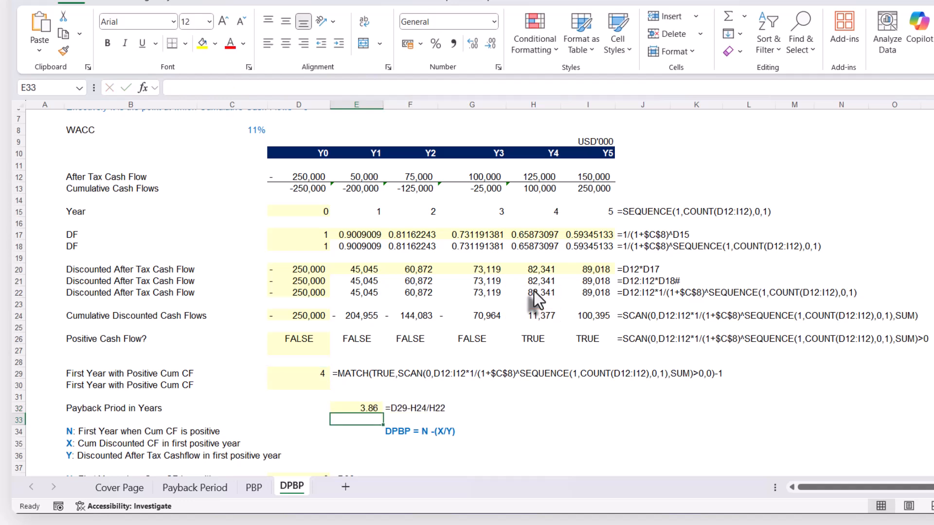
# Compare the discounted payback period in E32 with the payback result on the PBP sheet, and return to the DPBP sheet
pyautogui.scroll(-1, 504, 401)
pyautogui.click(362, 374)
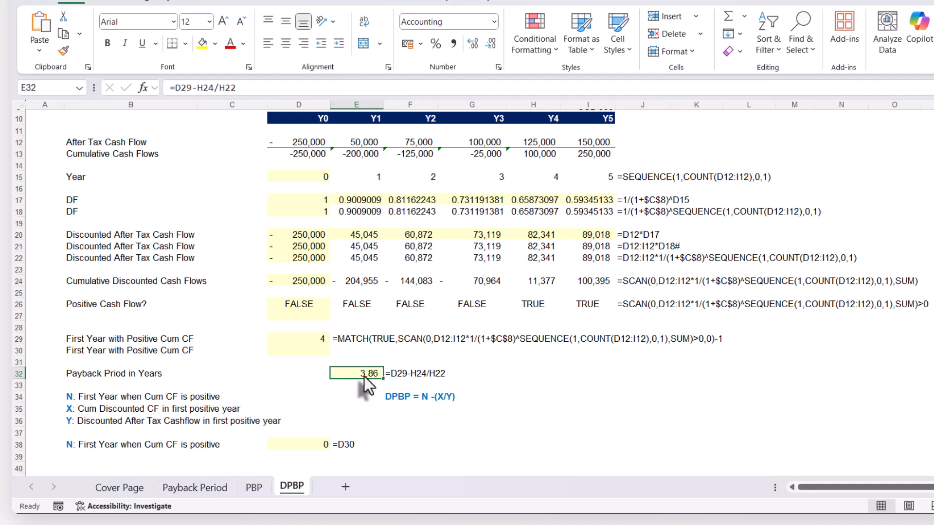
pyautogui.click(253, 487)
pyautogui.hotkey('ctrl', 'pagedown')
# Set the N component in D38, the first year when the cumulative cash flow is positive, to =D29
pyautogui.scroll(-2, 387, 395)
pyautogui.scroll(-1, 365, 379)
pyautogui.click(291, 411)
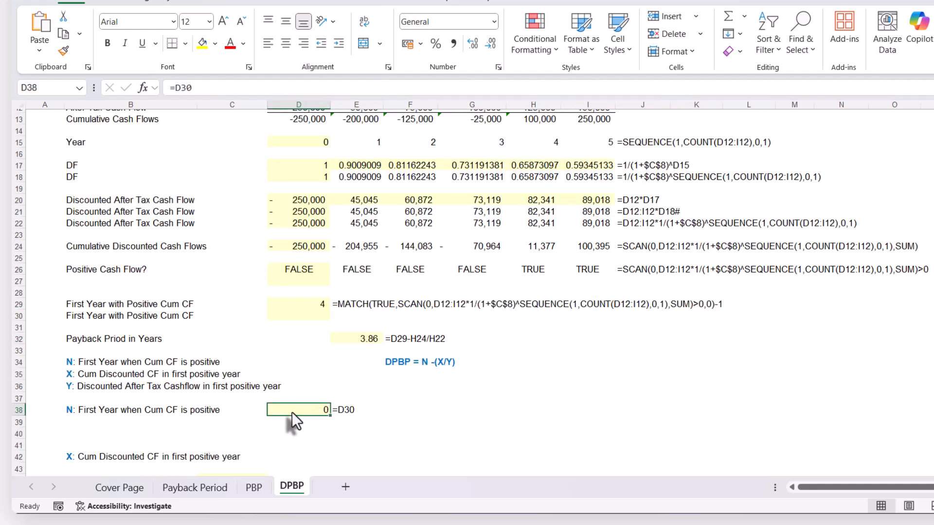
pyautogui.write('=')
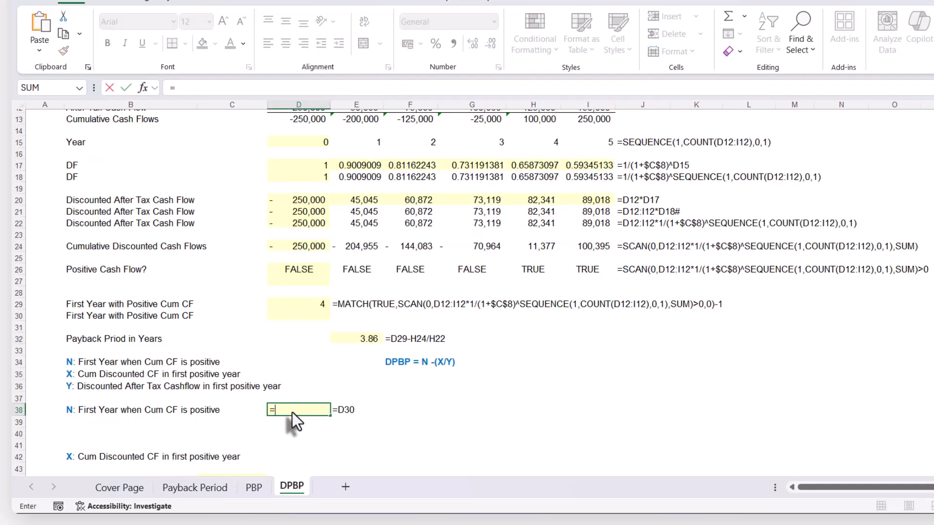
pyautogui.click(299, 310)
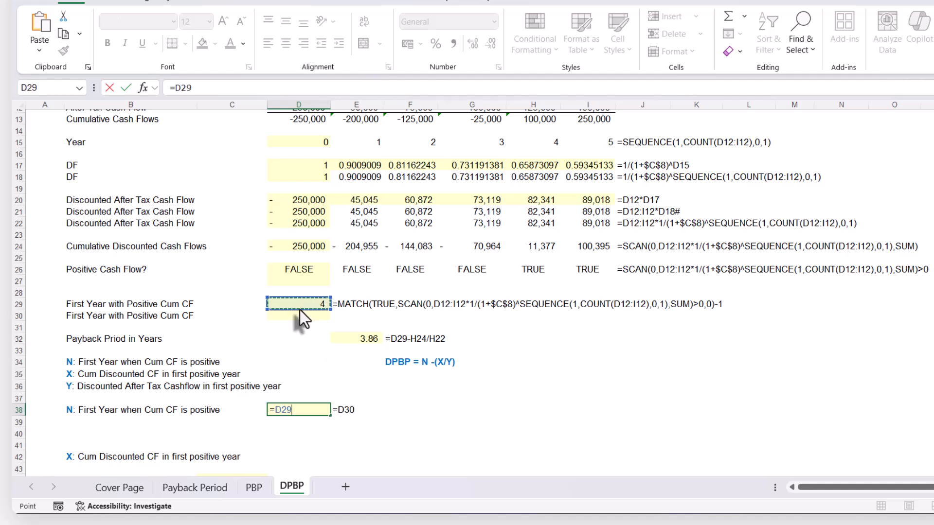
pyautogui.press('Return')
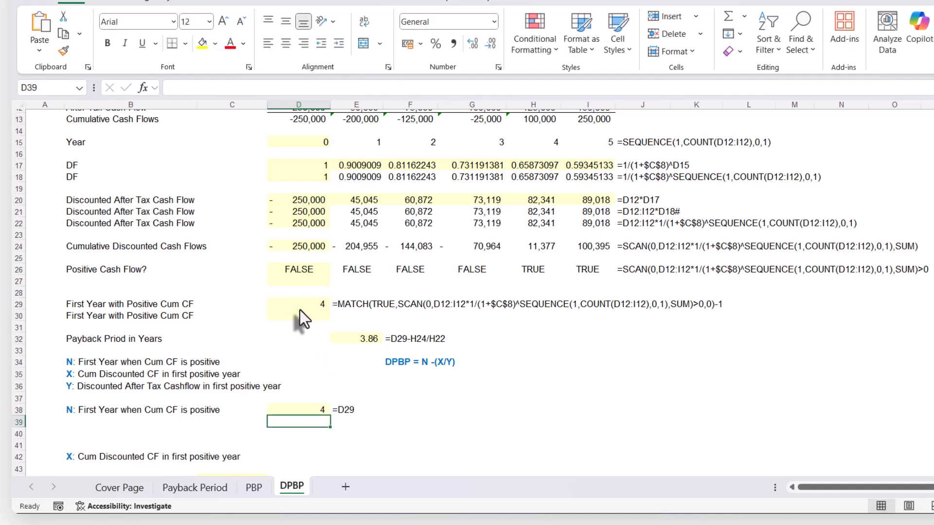
pyautogui.click(299, 409)
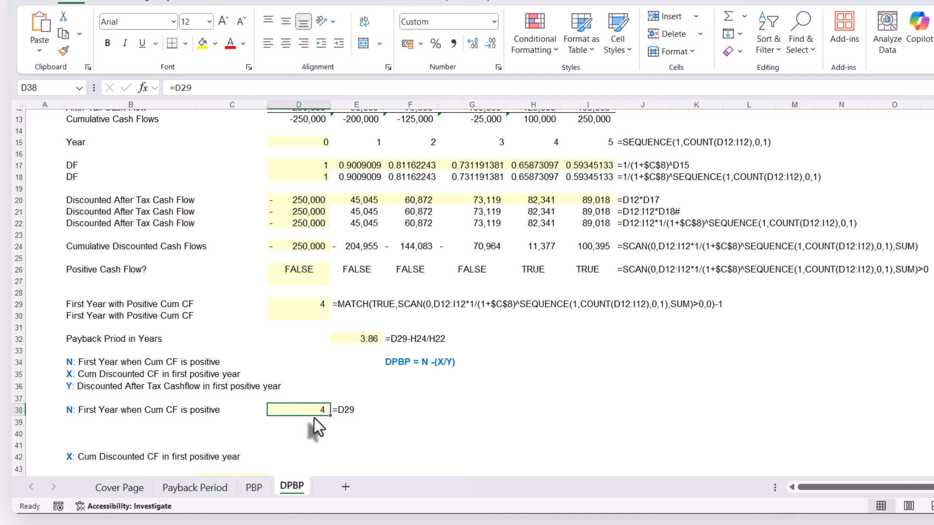
# Enter =INDEX(D24#,0,D29) in C44 to retrieve the X component from the cumulative discounted cash flows
pyautogui.scroll(-2, 314, 418)
pyautogui.click(257, 415)
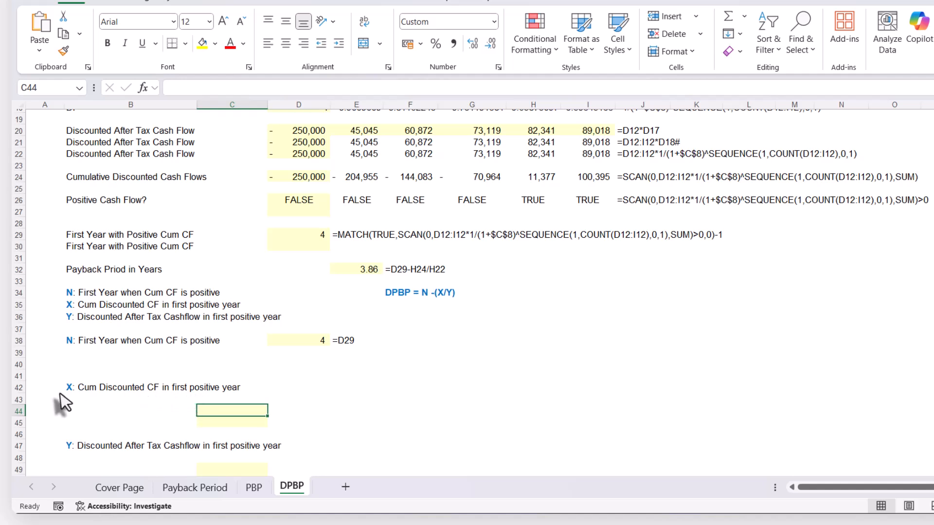
pyautogui.write('=')
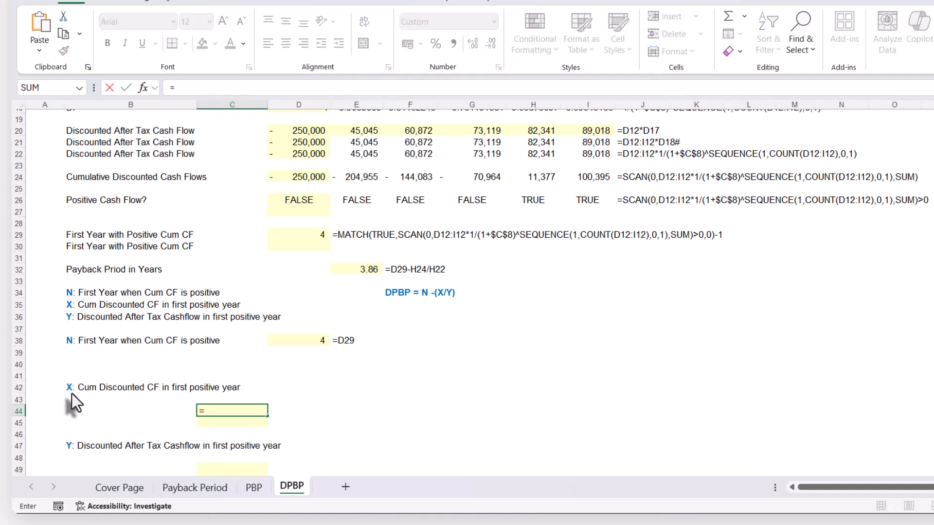
pyautogui.write('INDEX(')
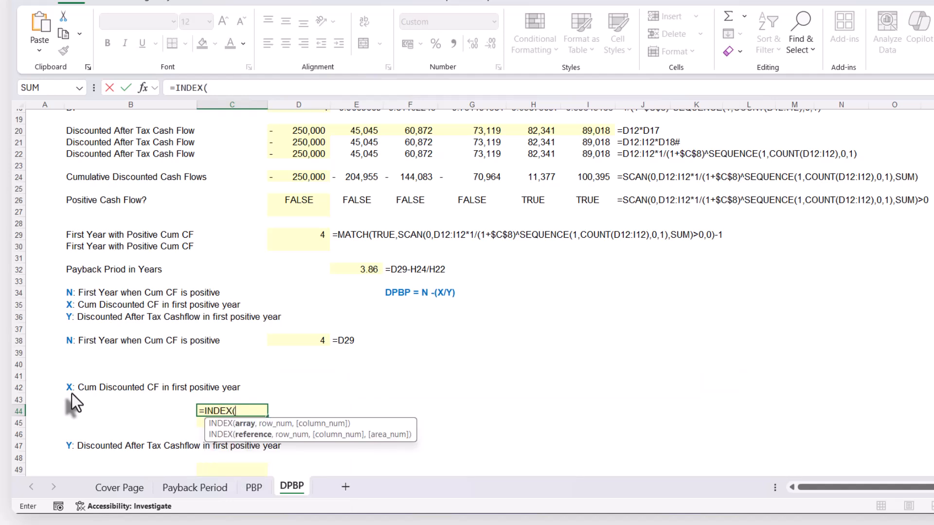
pyautogui.click(310, 177)
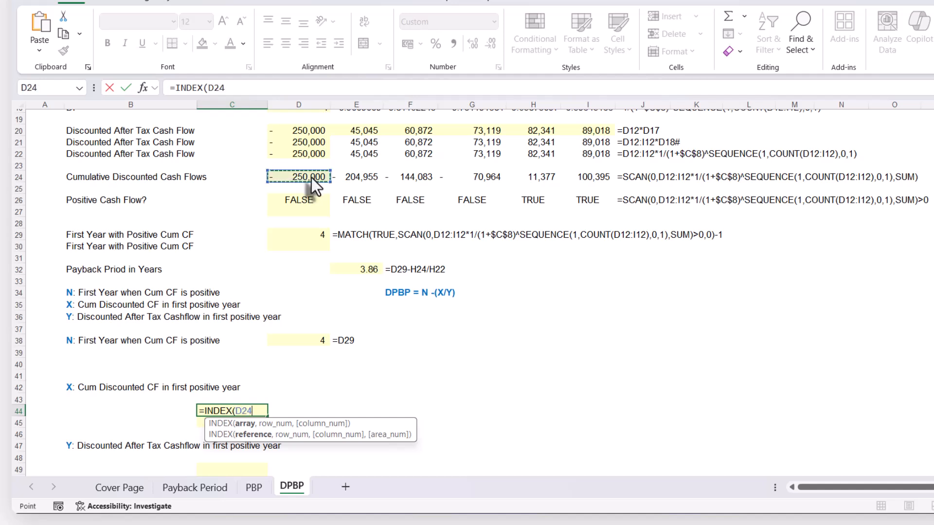
pyautogui.write('#')
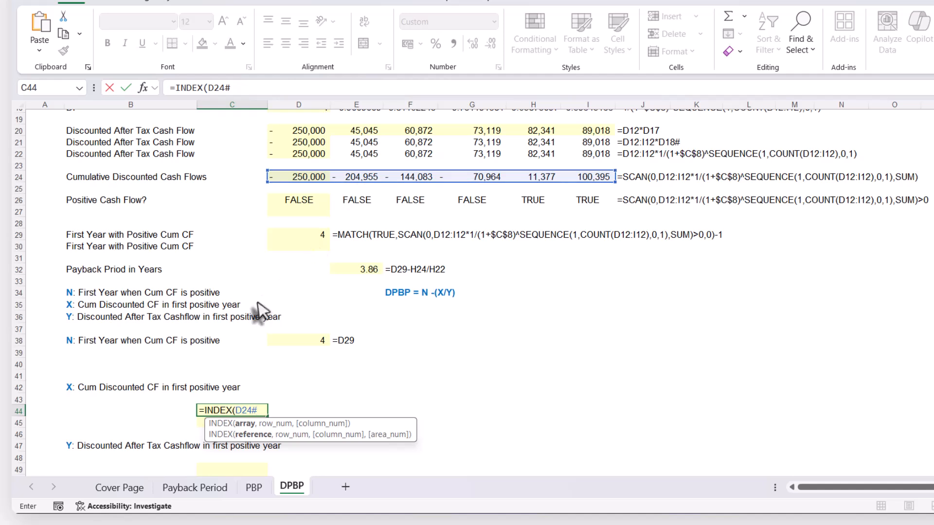
pyautogui.write(',')
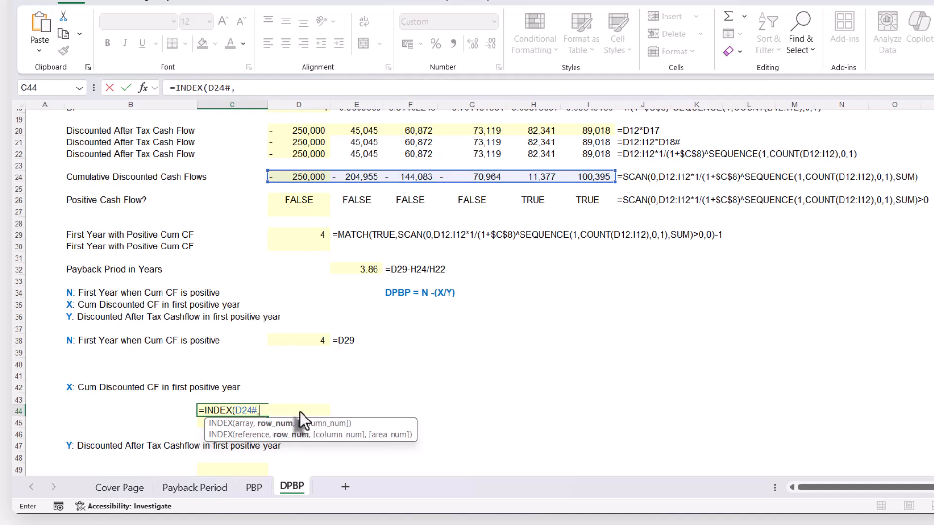
pyautogui.write('0,')
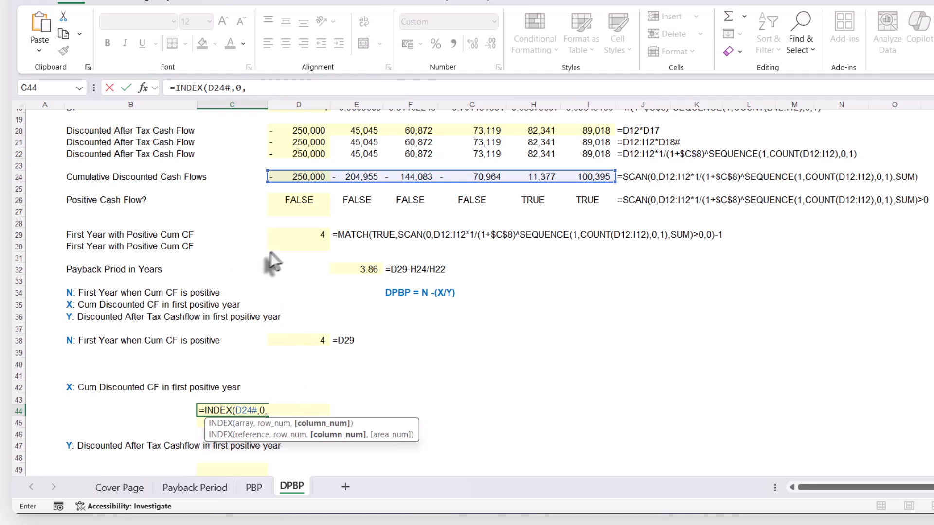
pyautogui.click(310, 235)
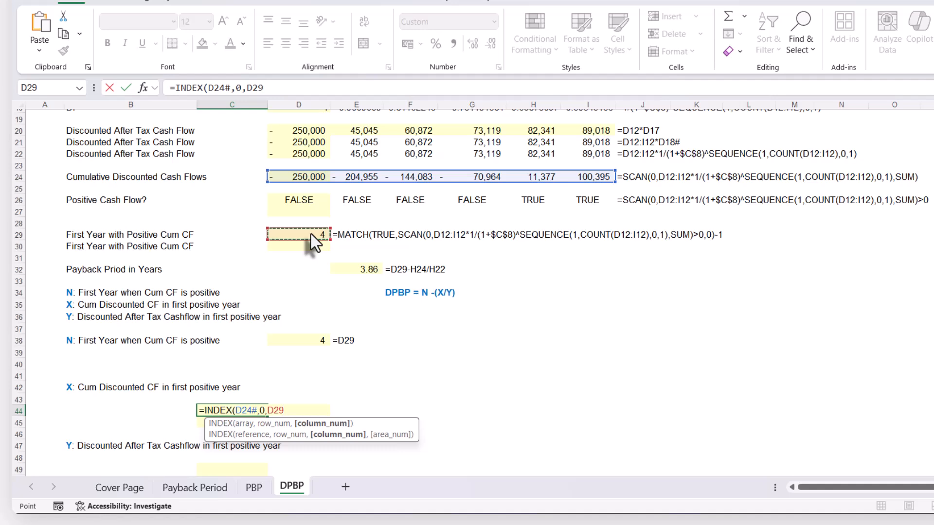
pyautogui.write(')')
pyautogui.press('Return')
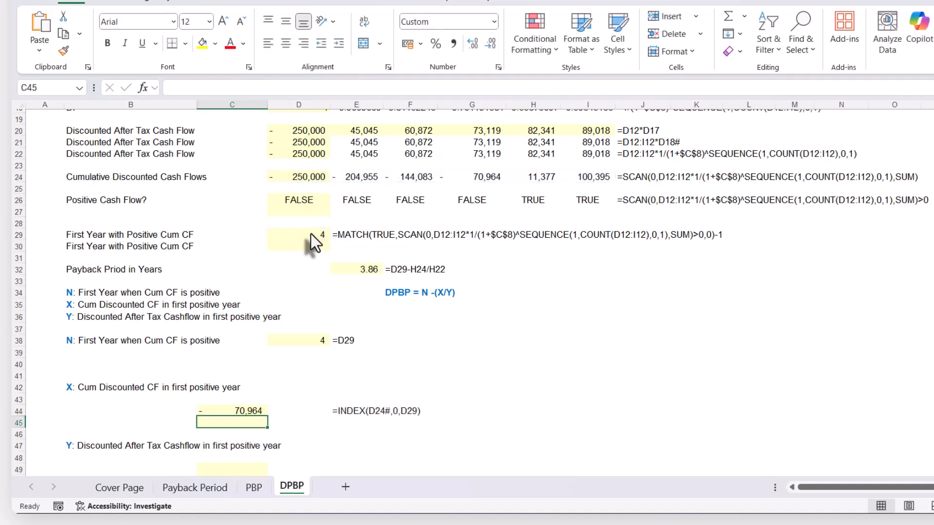
# Check the column that C44's INDEX formula picks against the year headers, and change its column argument to D29+1
pyautogui.scroll(2, 249, 415)
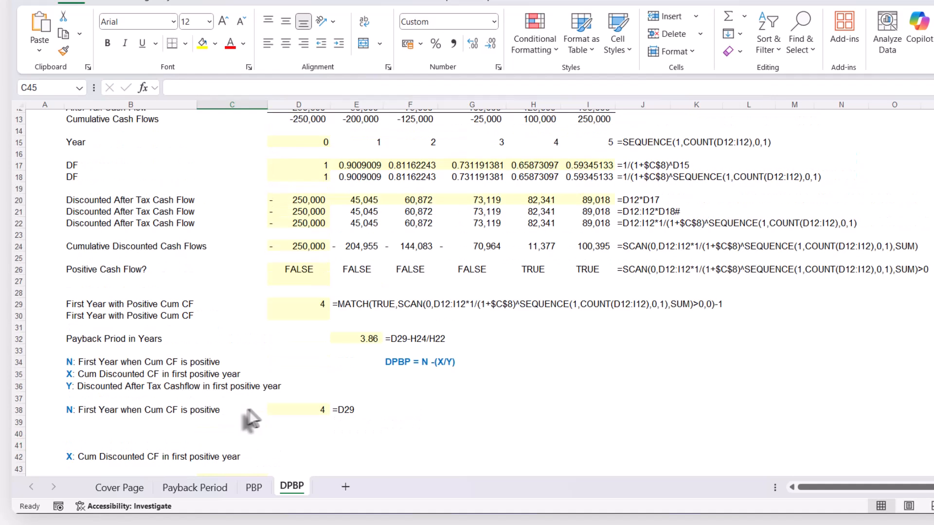
pyautogui.scroll(-1, 253, 409)
pyautogui.doubleClick(253, 445)
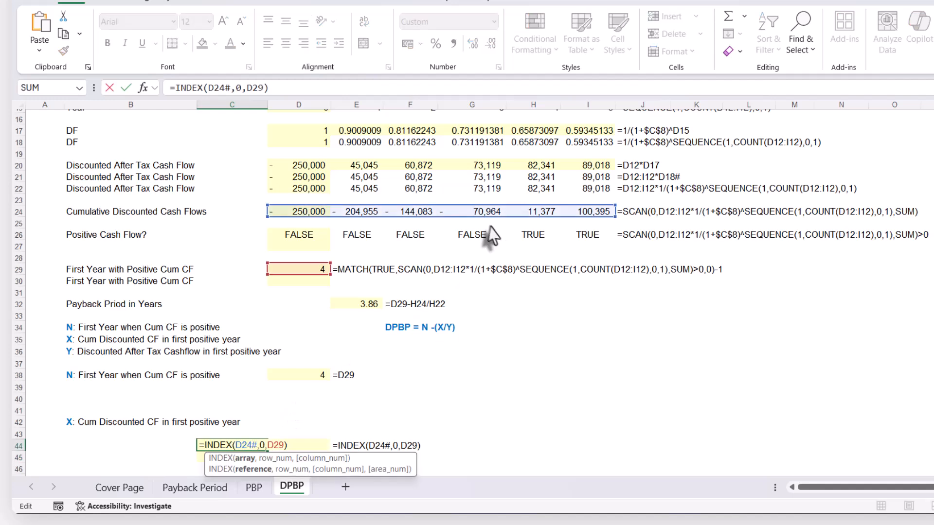
pyautogui.scroll(2, 488, 221)
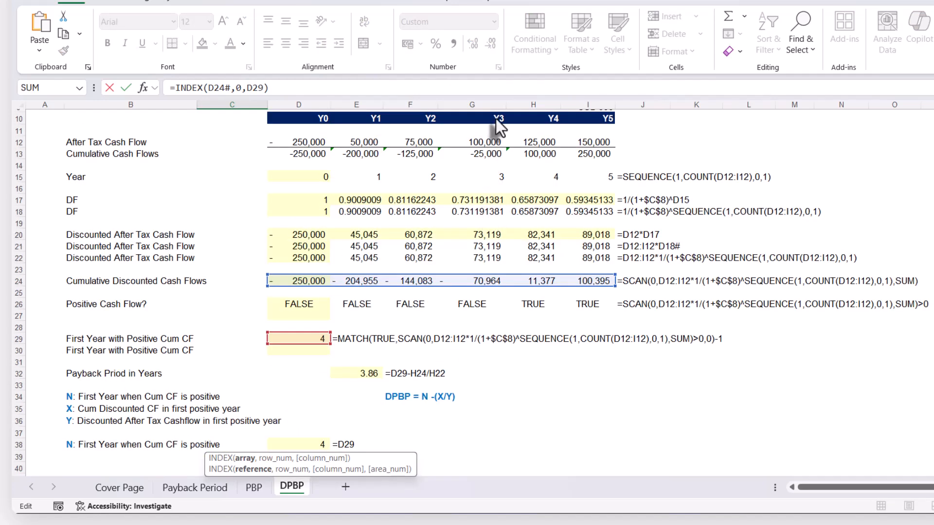
pyautogui.scroll(-1, 485, 287)
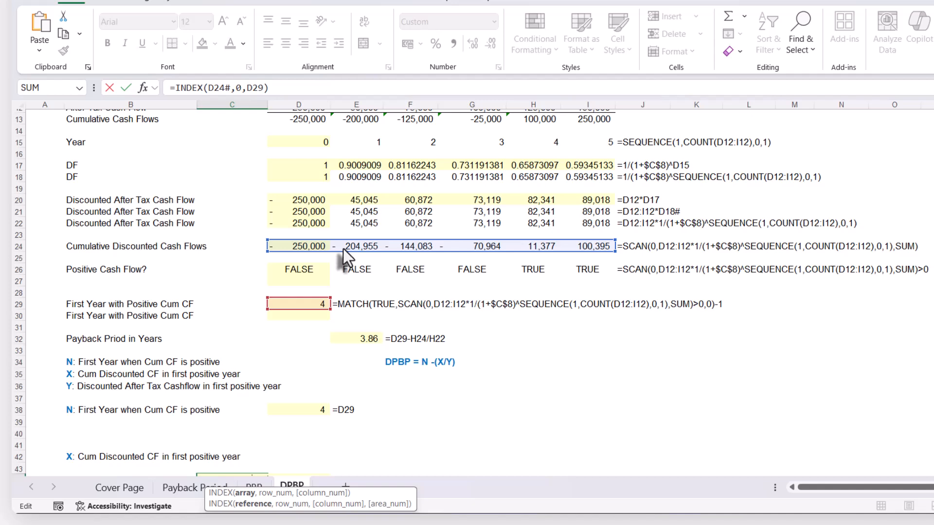
pyautogui.click(311, 411)
pyautogui.scroll(-2, 314, 429)
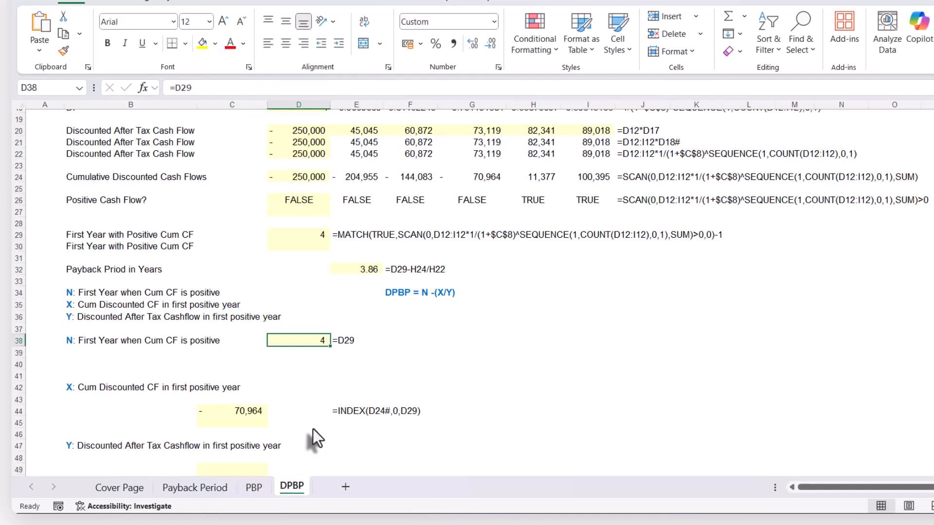
pyautogui.click(263, 411)
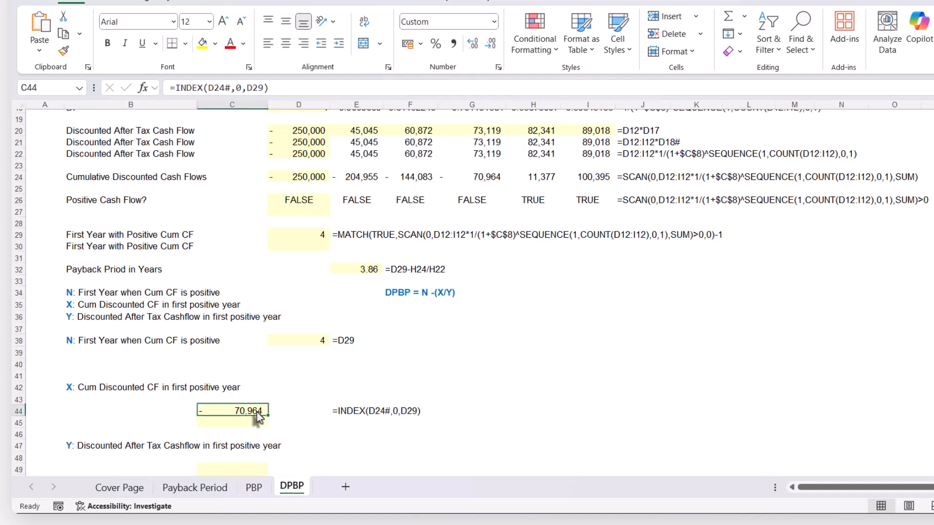
pyautogui.click(266, 88)
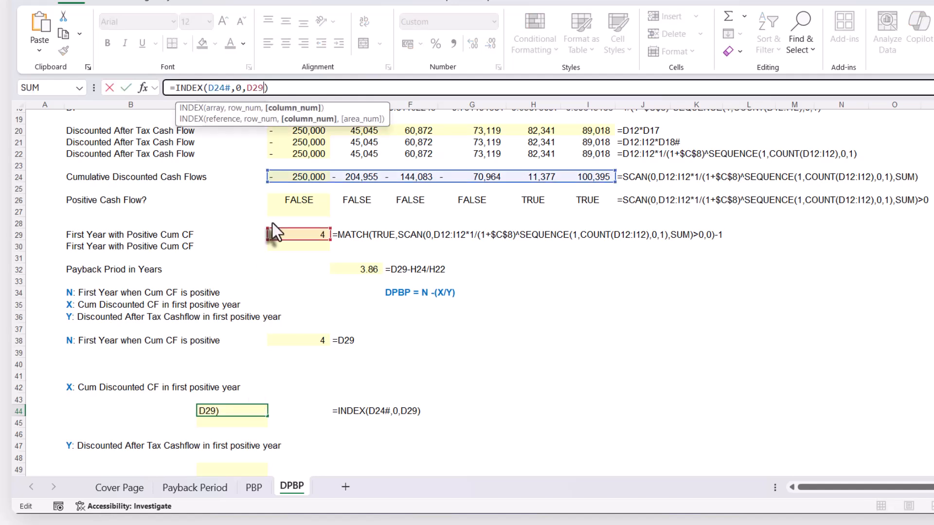
pyautogui.write('+1')
pyautogui.press('Return')
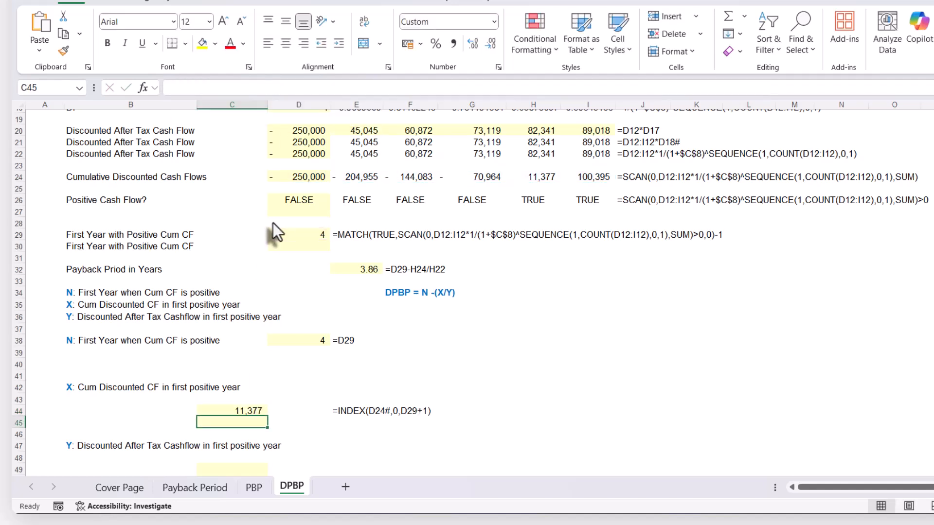
# Compare the X value in C44 with the Y4 cumulative discounted cash flow in H24
pyautogui.click(539, 180)
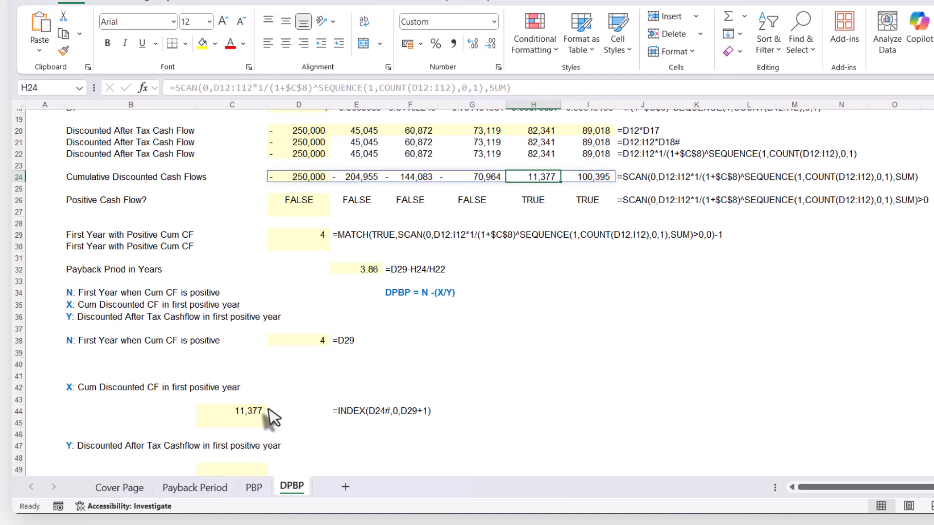
pyautogui.scroll(4, 527, 171)
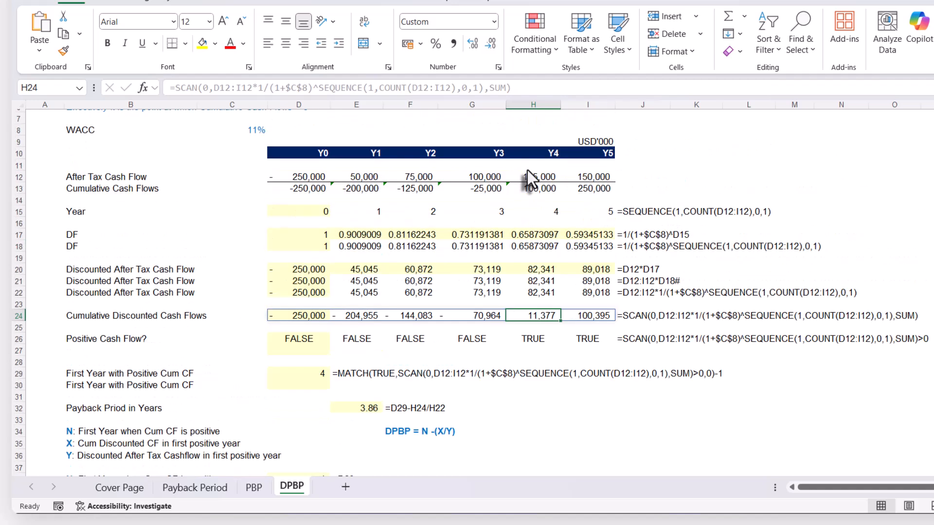
pyautogui.scroll(-2, 528, 190)
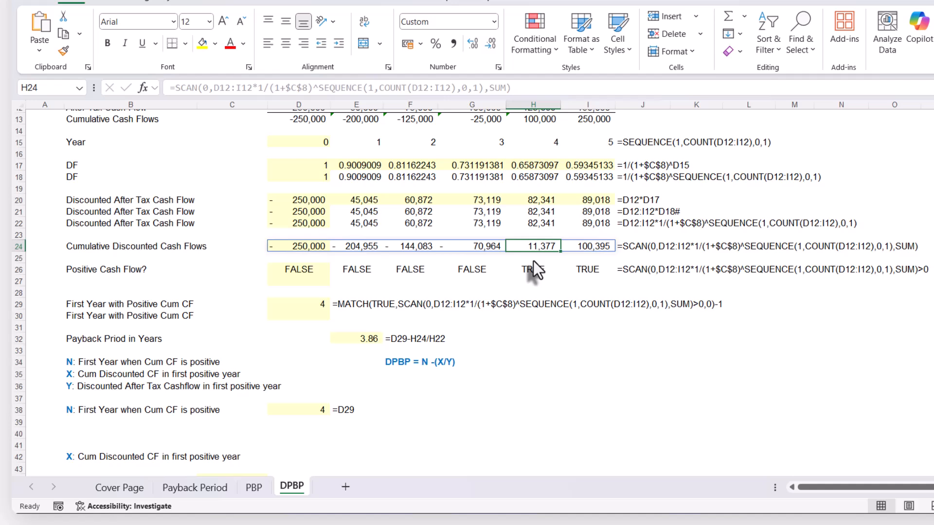
pyautogui.scroll(-1, 534, 211)
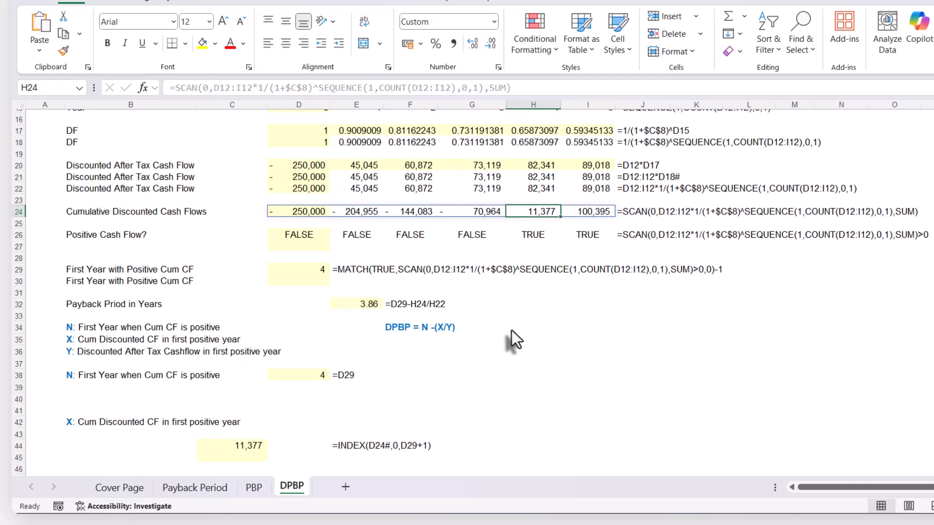
# Enter =INDEX(D22#,0,D29) in C49 to retrieve the Y component from the discounted after-tax cash flows
pyautogui.scroll(-1, 511, 340)
pyautogui.scroll(-2, 340, 404)
pyautogui.click(214, 400)
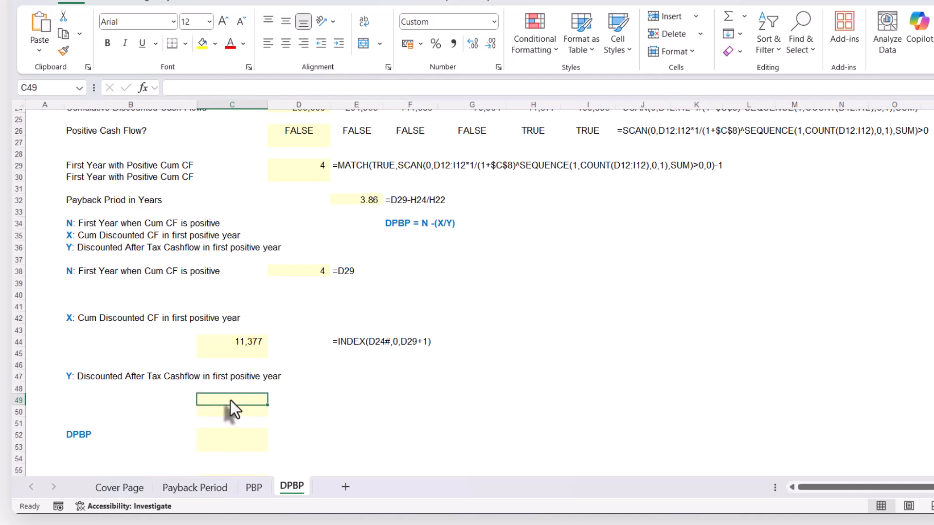
pyautogui.write('=INDEX(')
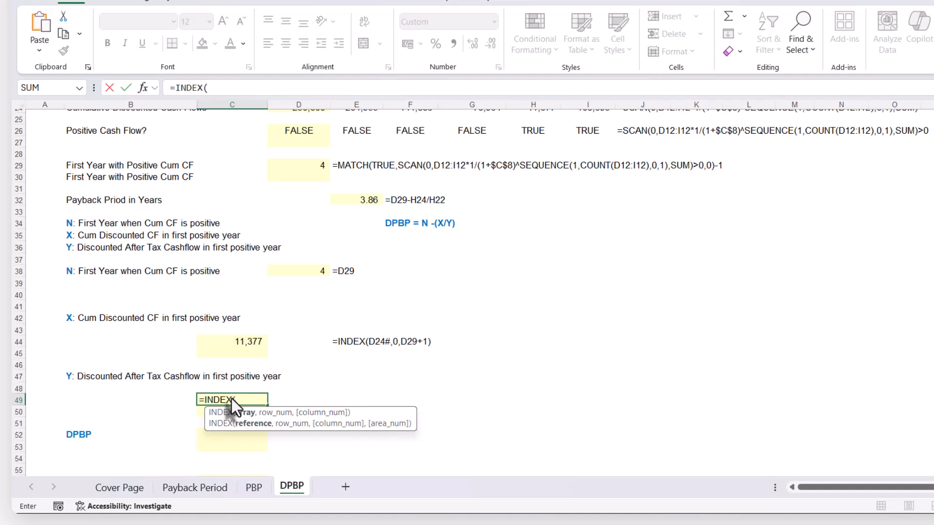
pyautogui.scroll(2, 232, 399)
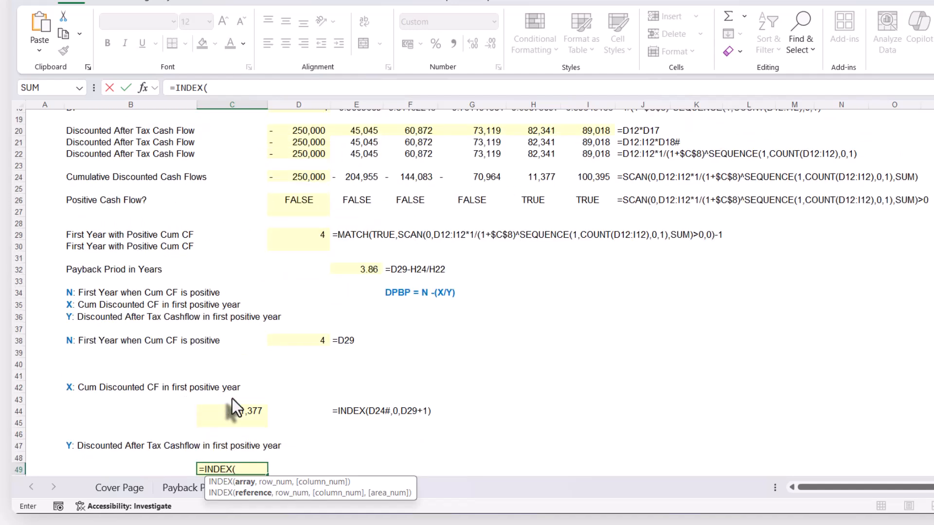
pyautogui.click(304, 156)
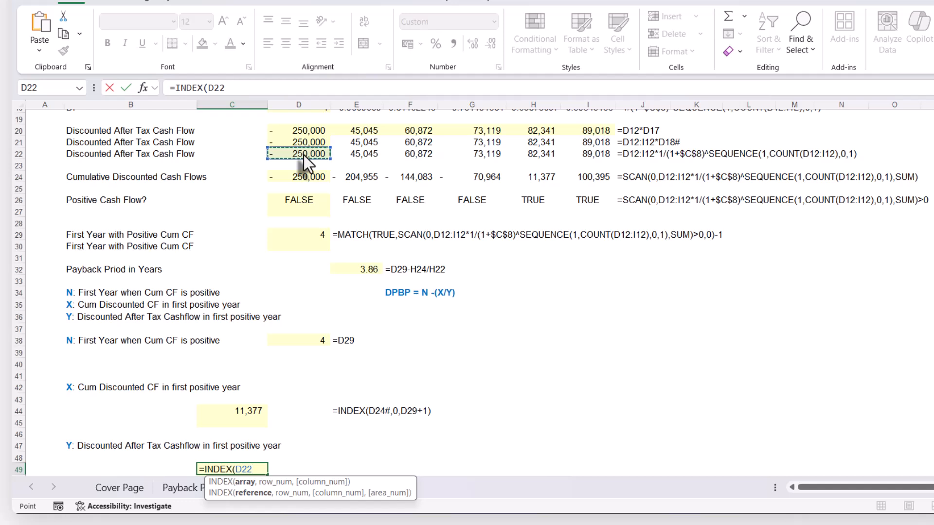
pyautogui.write('#')
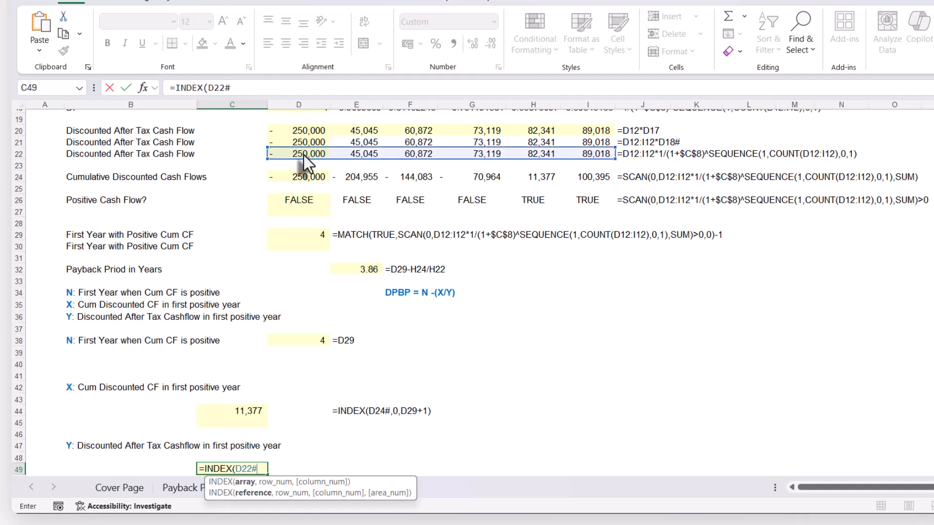
pyautogui.write(',')
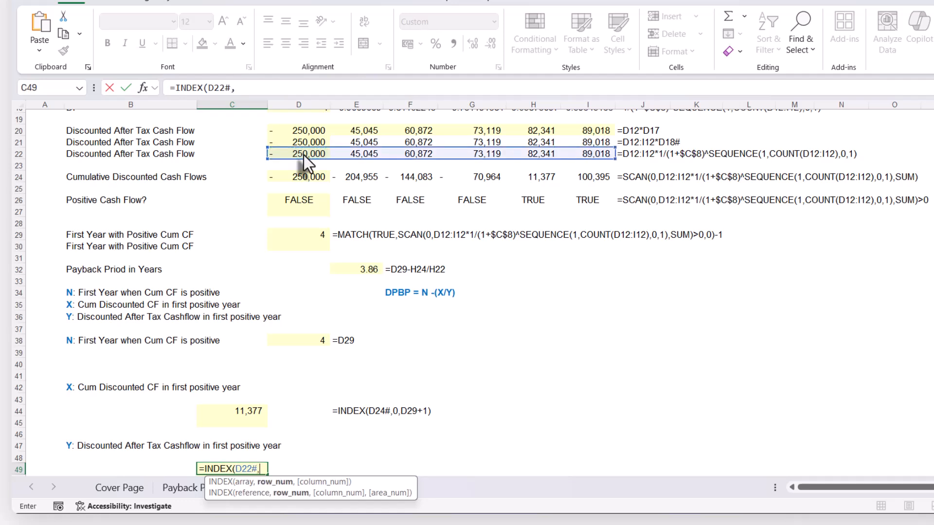
pyautogui.write('0,')
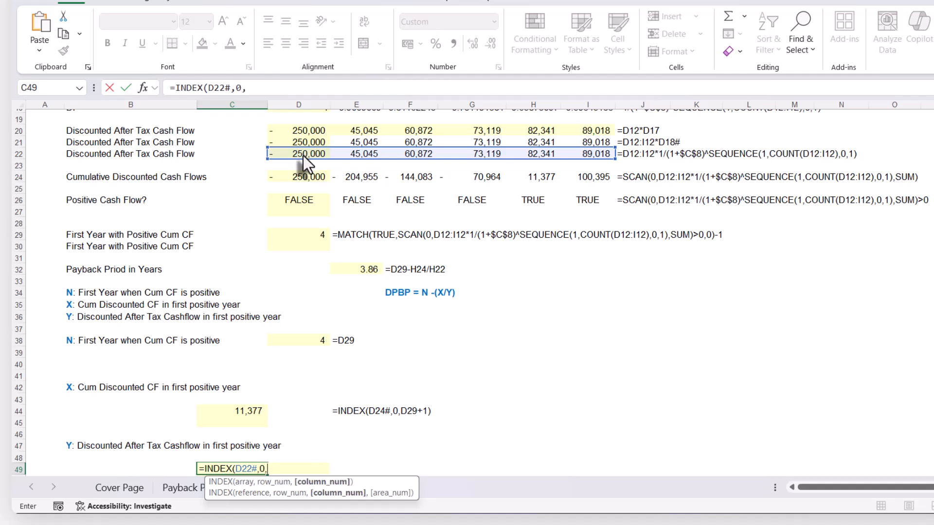
pyautogui.click(289, 234)
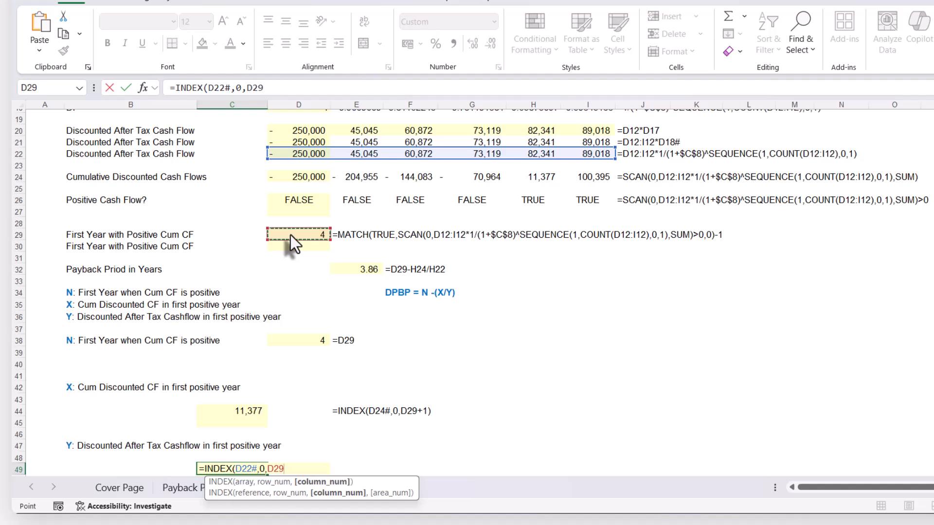
pyautogui.write(')')
pyautogui.press('Return')
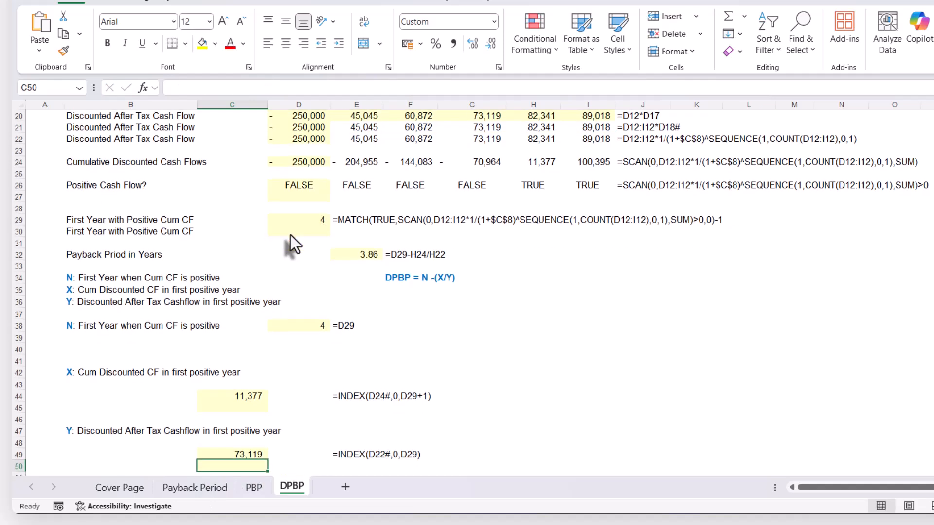
# Check the Y component against the discounted after-tax cash flows in row 22, and change the column argument of C49's INDEX formula to D29+1
pyautogui.click(492, 139)
pyautogui.scroll(2, 492, 139)
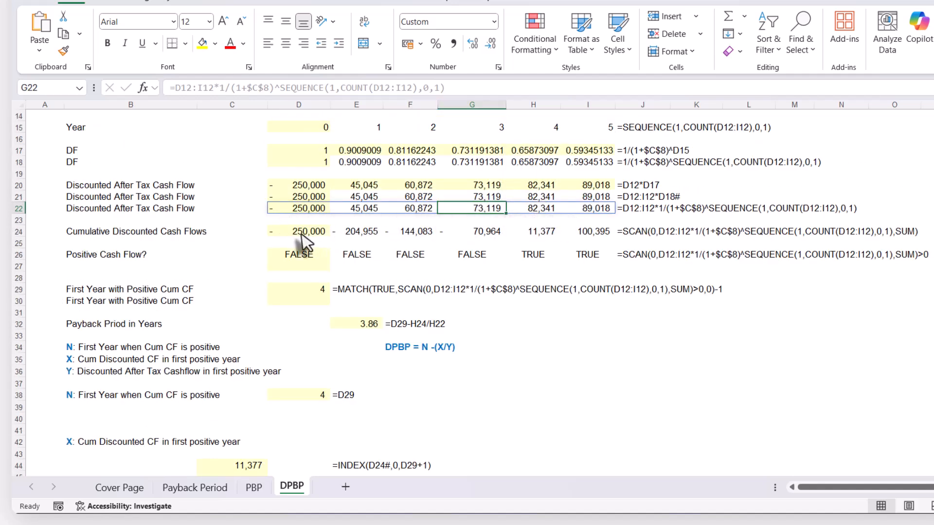
pyautogui.scroll(-2, 293, 235)
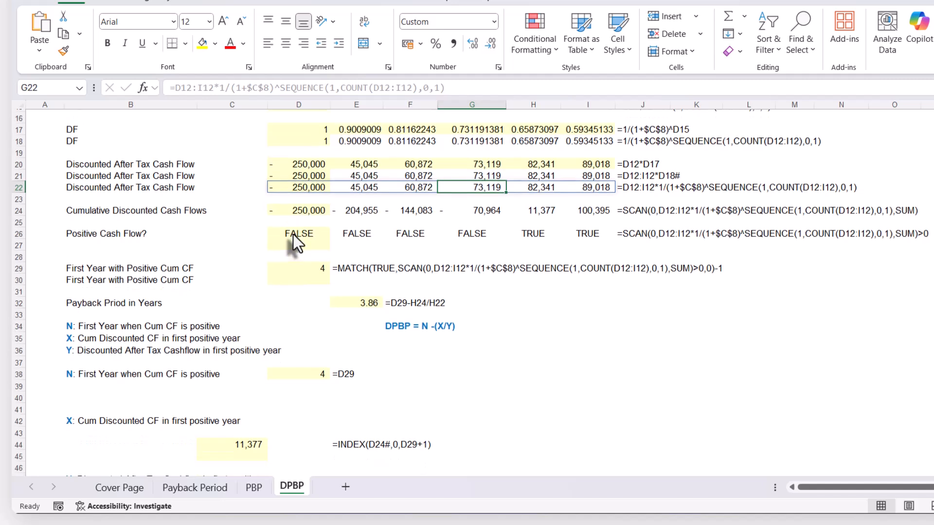
pyautogui.click(245, 459)
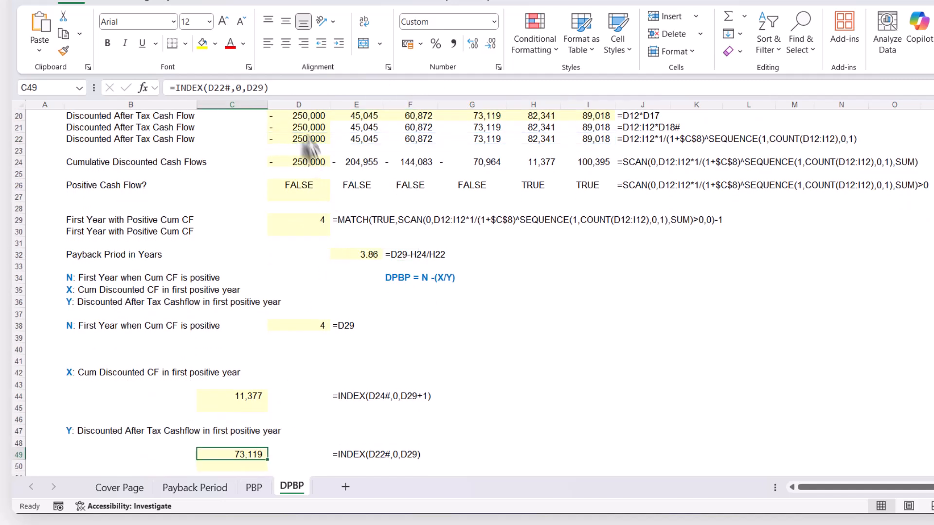
pyautogui.click(264, 84)
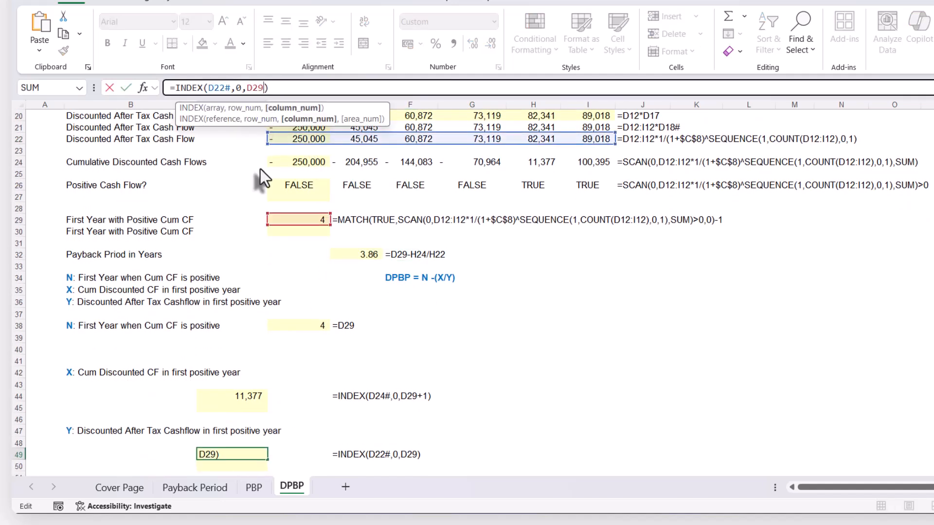
pyautogui.write('+1')
pyautogui.press('Return')
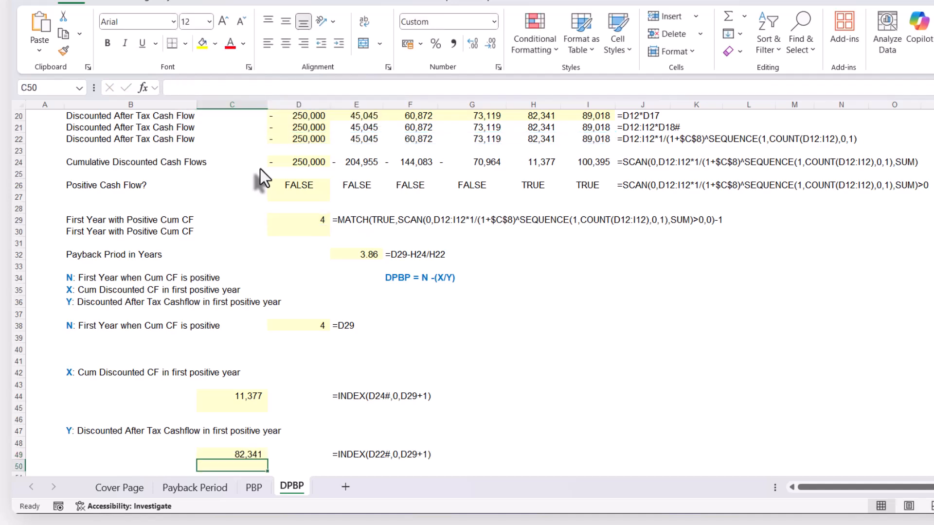
# Copy the formula text =INDEX(D24#,0,D29+1) from C44 into C45 with its references unchanged
pyautogui.scroll(-2, 316, 392)
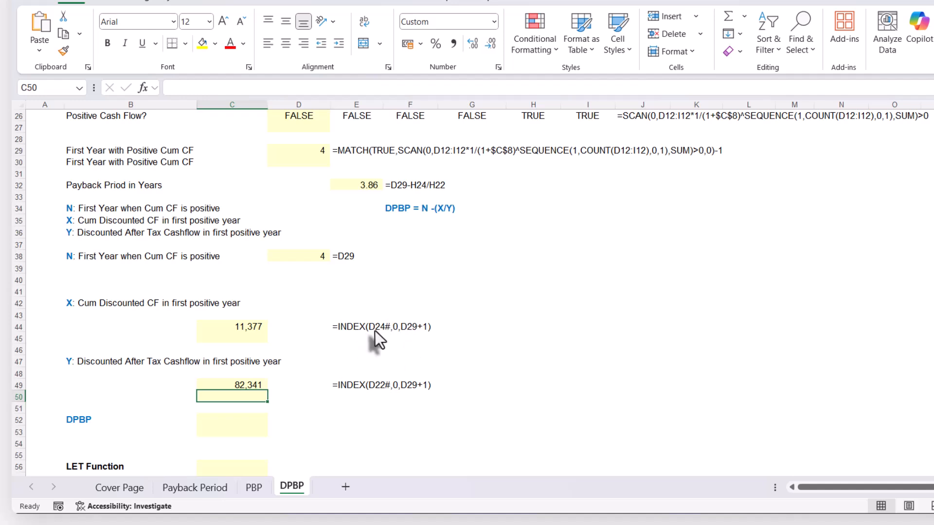
pyautogui.click(243, 329)
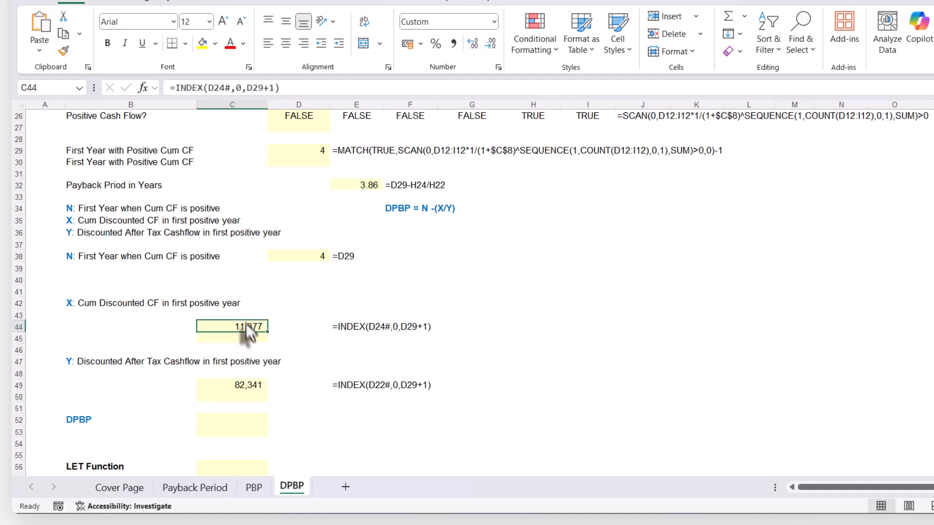
pyautogui.click(289, 88)
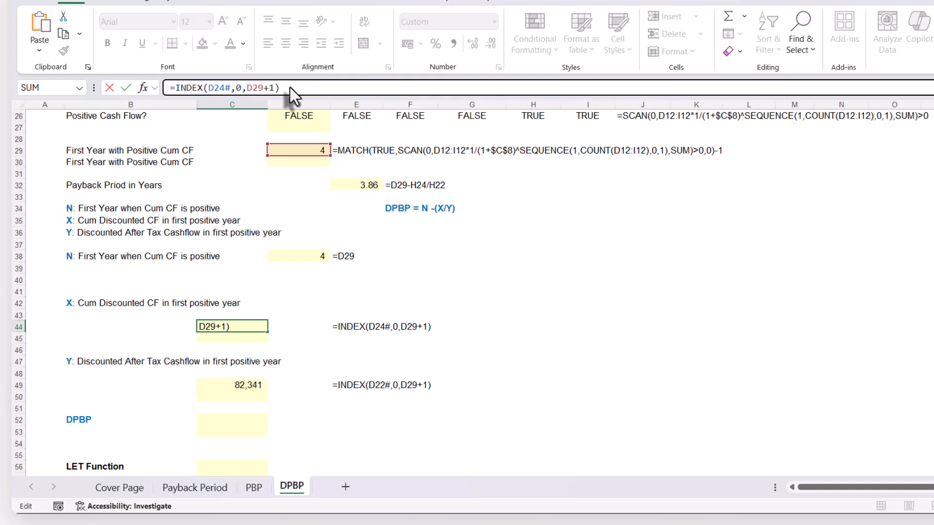
pyautogui.tripleClick(290, 88)
pyautogui.hotkey('ctrl', 'x')
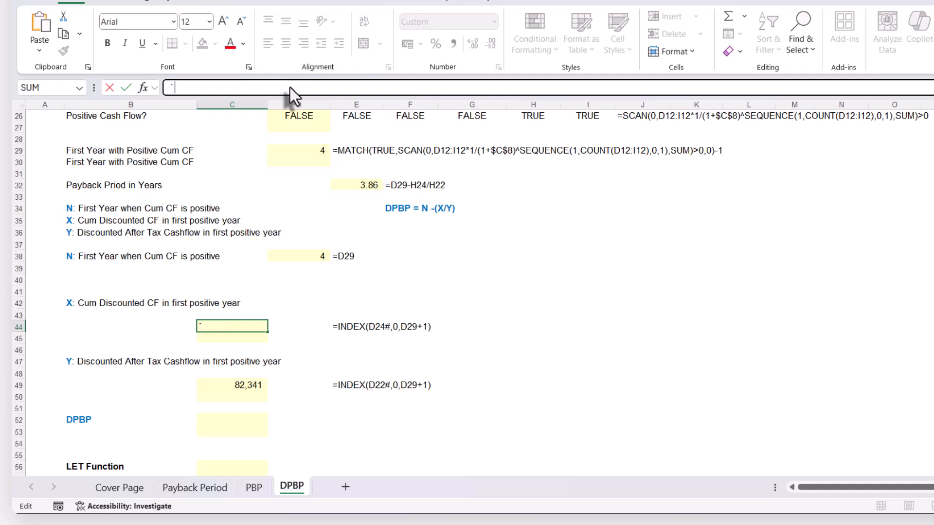
pyautogui.press('Escape')
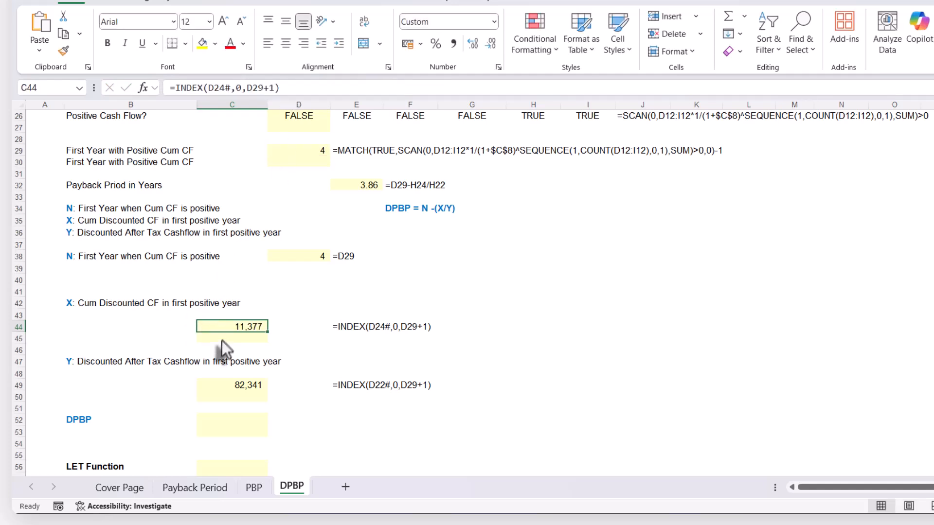
pyautogui.click(222, 340)
pyautogui.hotkey('ctrl', 'v')
pyautogui.press('Return')
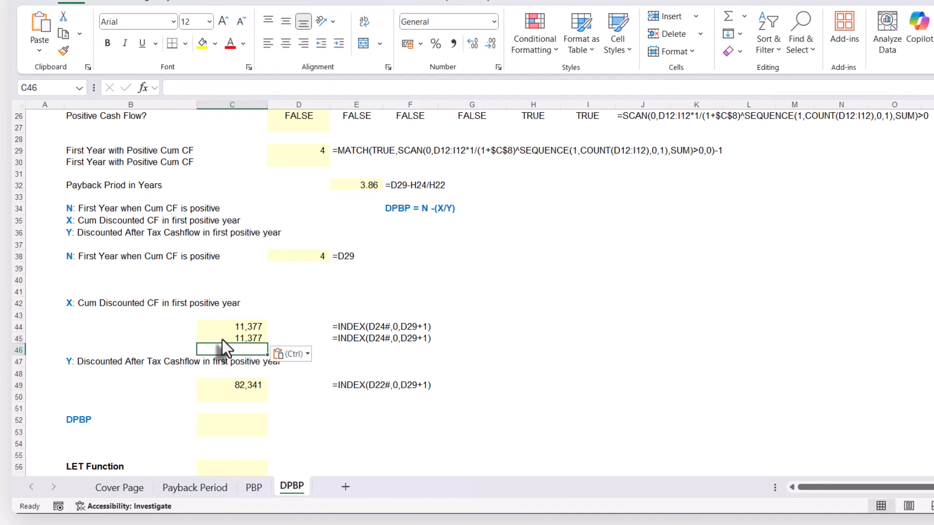
# Replace D24# in C45's INDEX formula with D24's expression SCAN(0,D12:I12*1/(1+$C$8)^SEQUENCE(1,COUNT(D12:I12),0,1),SUM)
pyautogui.click(223, 339)
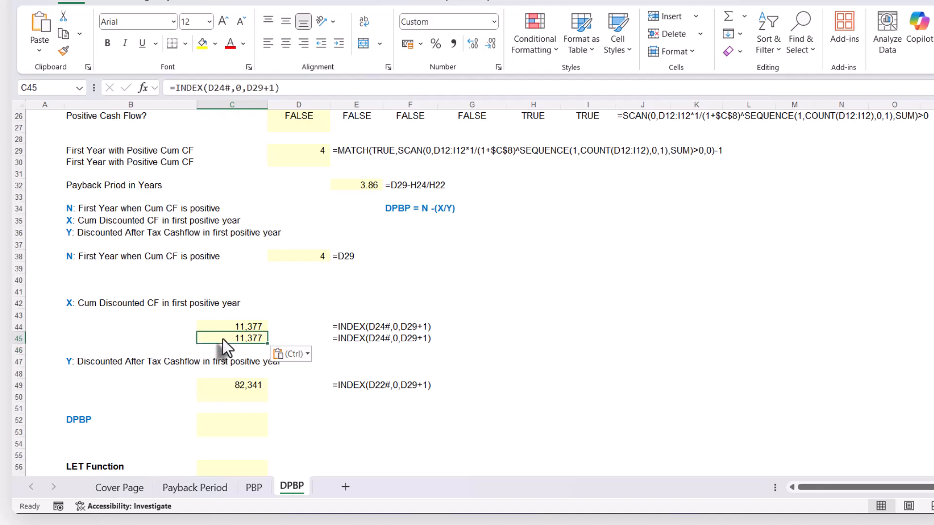
pyautogui.scroll(4, 223, 340)
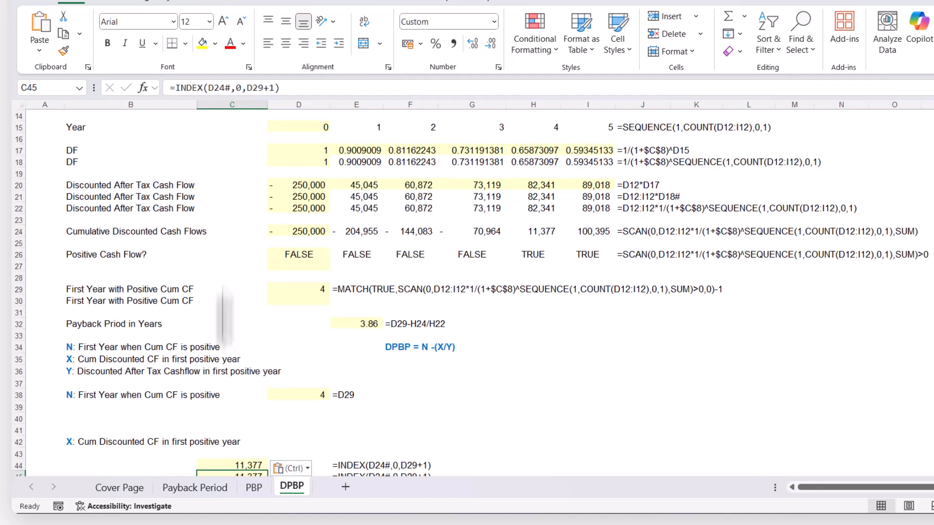
pyautogui.click(297, 230)
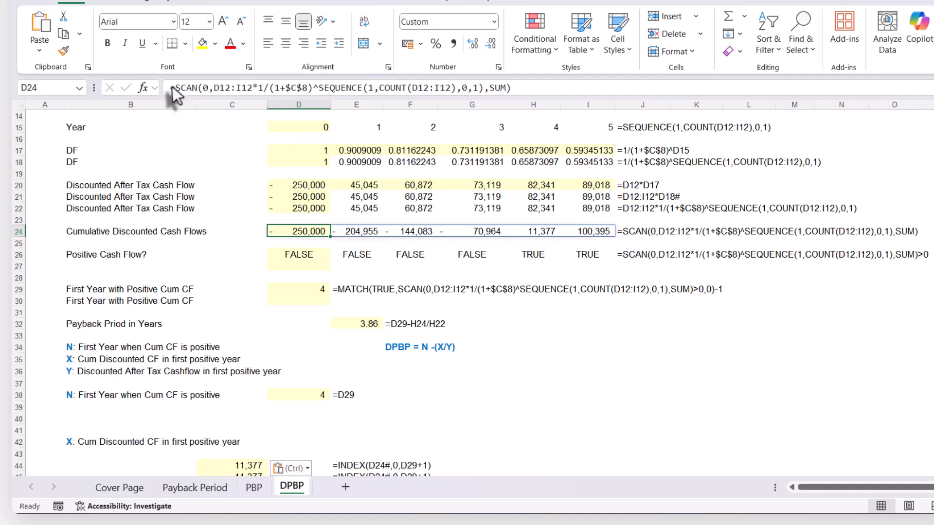
pyautogui.moveTo(176, 88); pyautogui.dragTo(591, 85)
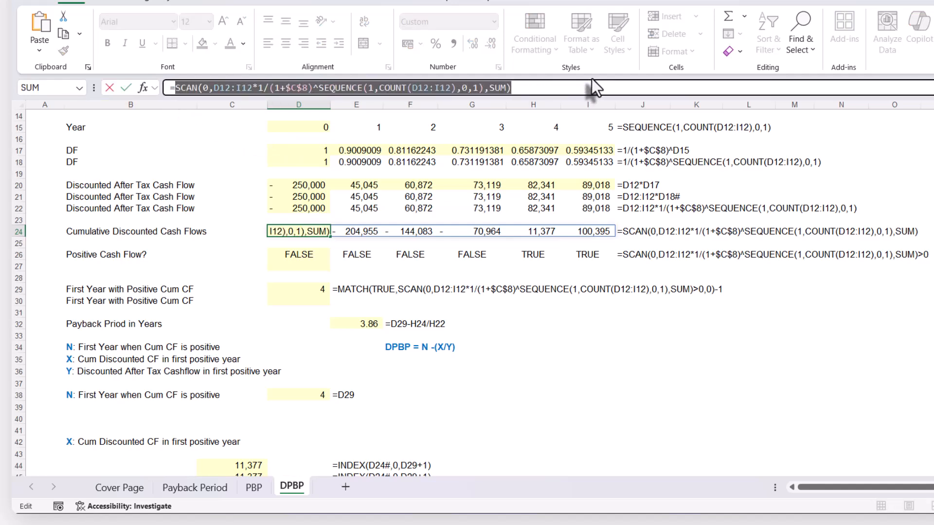
pyautogui.press('Escape')
pyautogui.scroll(-4, 272, 385)
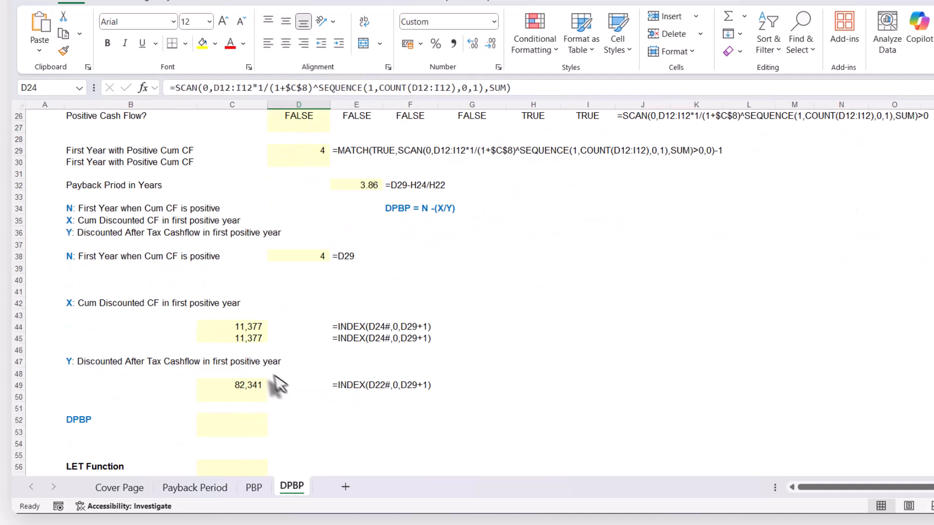
pyautogui.click(246, 345)
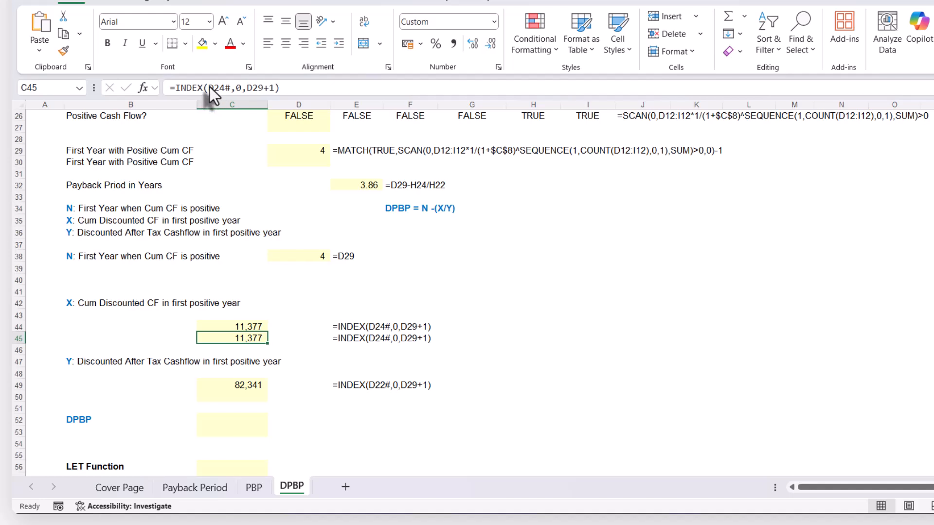
pyautogui.moveTo(209, 87); pyautogui.dragTo(231, 86)
pyautogui.hotkey('ctrl', 'v')
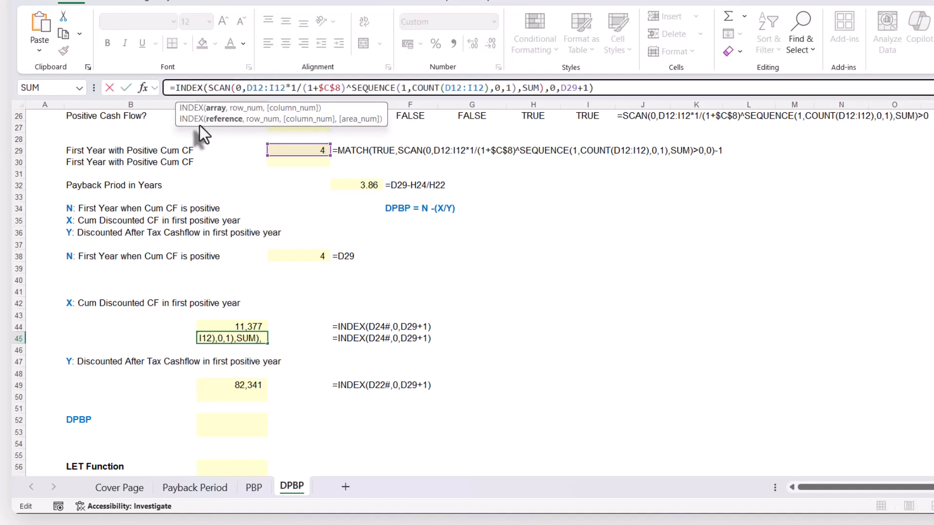
pyautogui.press('Return')
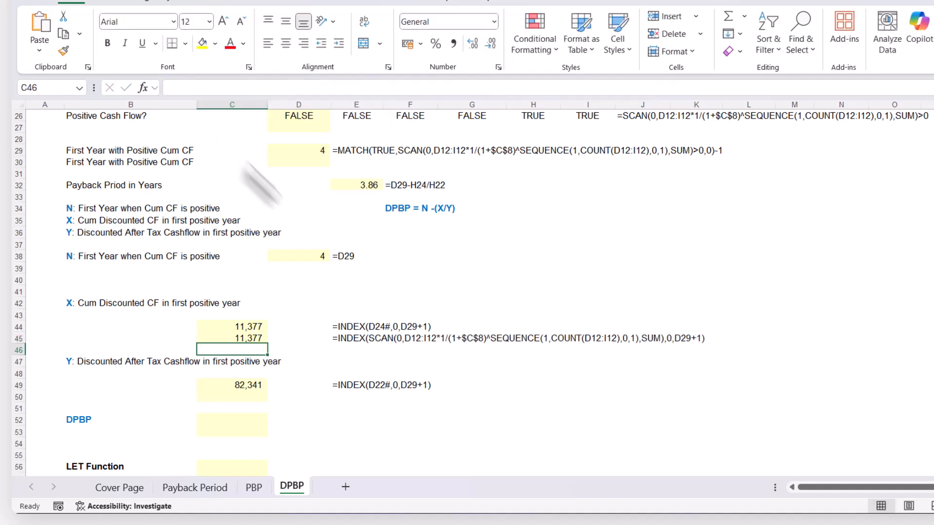
# Replace the D29 reference in C45's column argument with D29's expression MATCH(TRUE,SCAN(0,D12:I12*1/(1+$C$8)^SEQUENCE(1,COUNT(D12:I12),0,1),SUM)>0,0)-1
pyautogui.scroll(2, 380, 320)
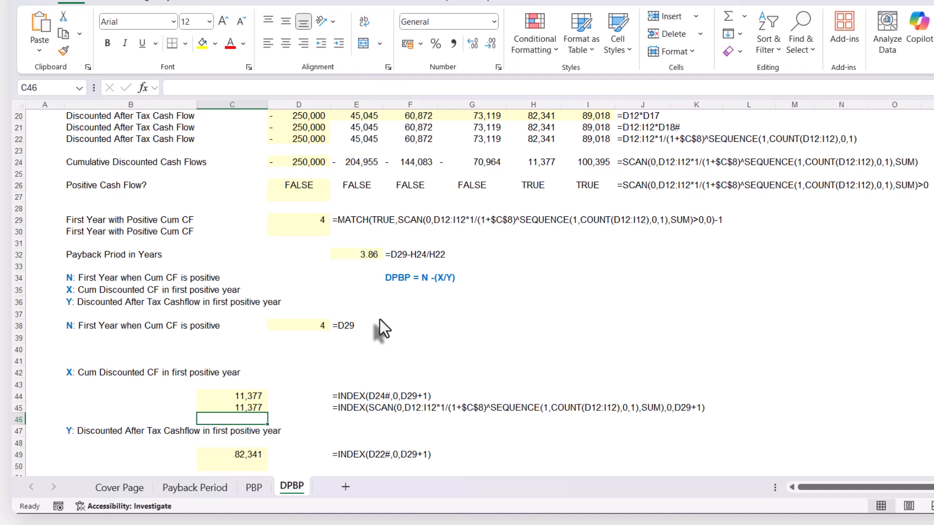
pyautogui.click(305, 221)
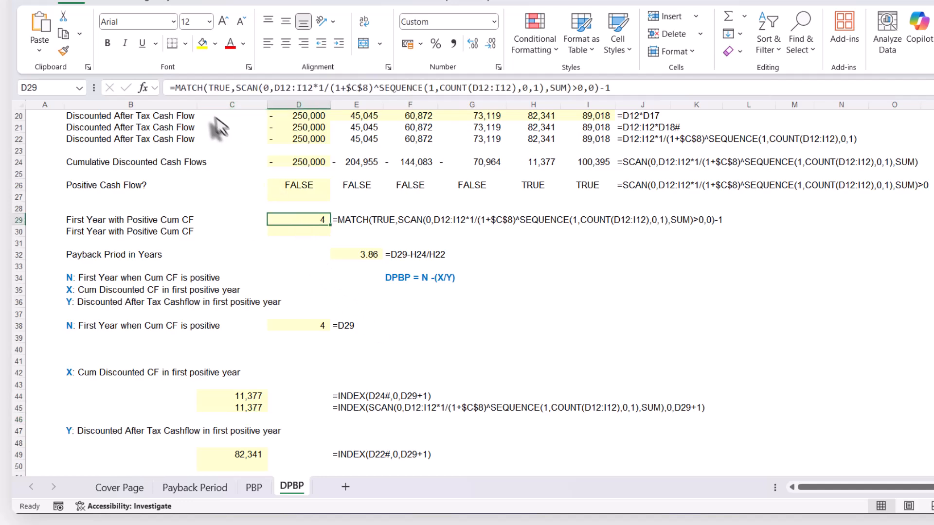
pyautogui.moveTo(176, 87); pyautogui.dragTo(686, 77)
pyautogui.hotkey('ctrl', 'c')
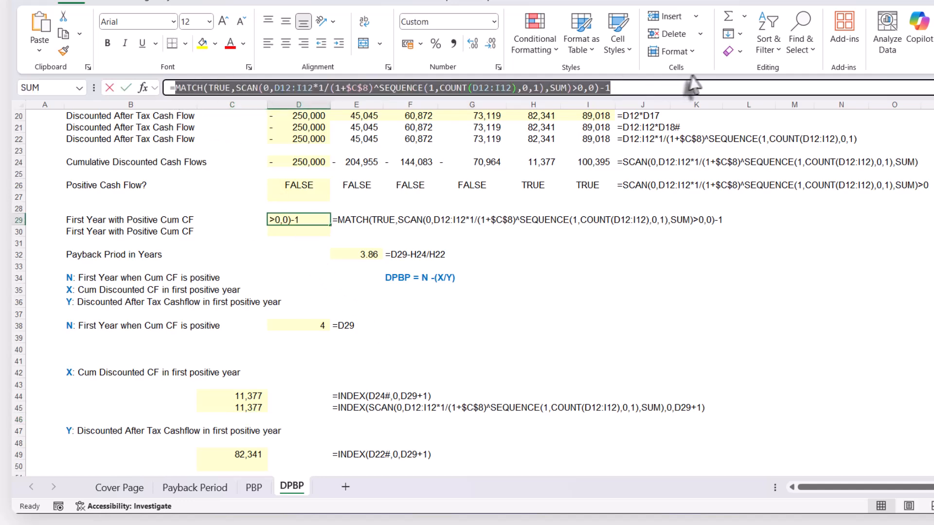
pyautogui.press('Escape')
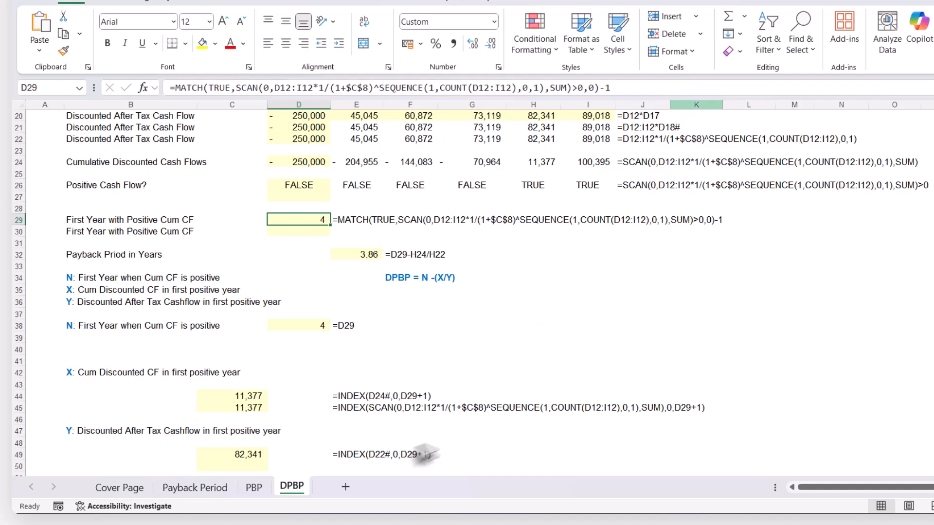
pyautogui.click(242, 410)
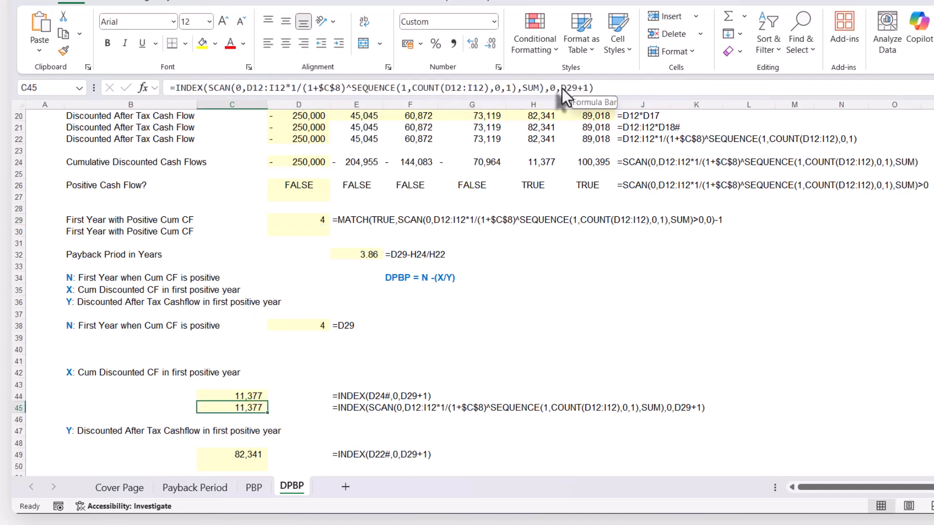
pyautogui.moveTo(562, 89); pyautogui.dragTo(580, 87)
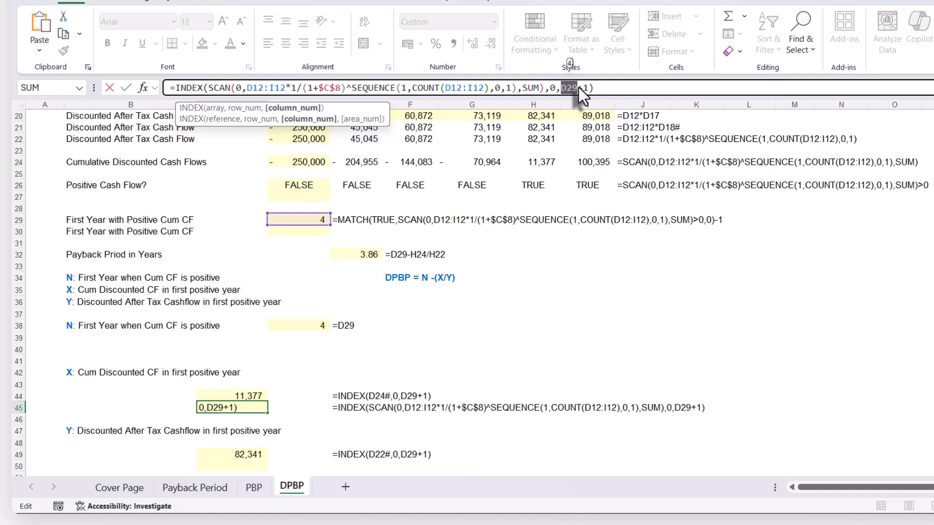
pyautogui.hotkey('ctrl', 'v')
pyautogui.press('Return')
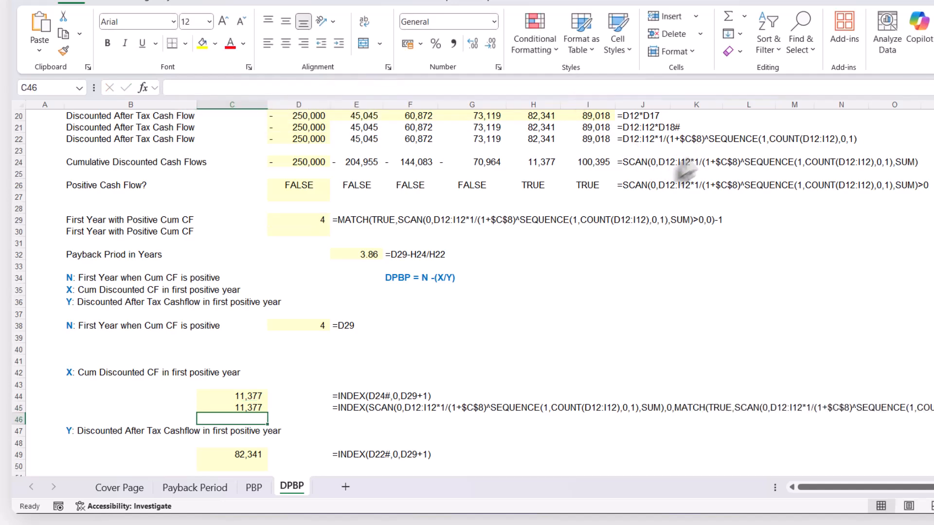
# Remove the redundant -1+1 after the nested MATCH function in C45's formula
pyautogui.click(249, 406)
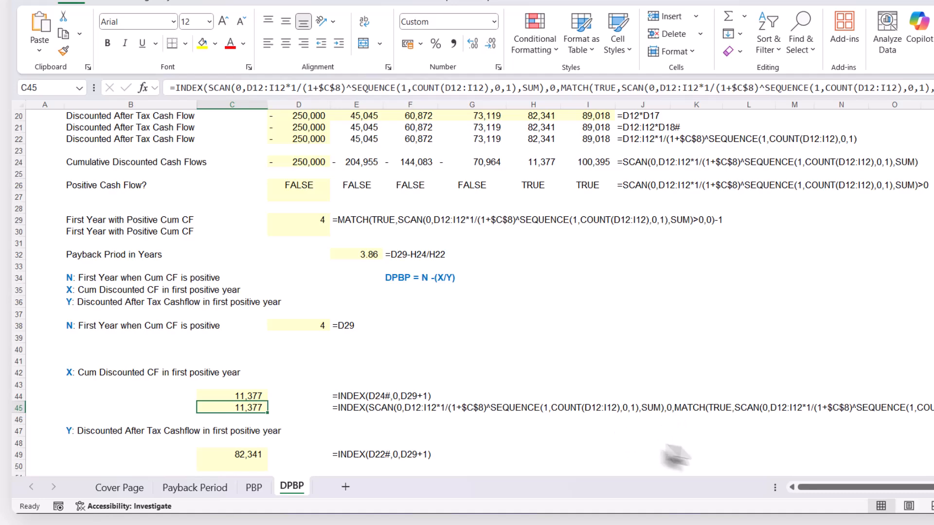
pyautogui.moveTo(813, 487); pyautogui.dragTo(824, 488)
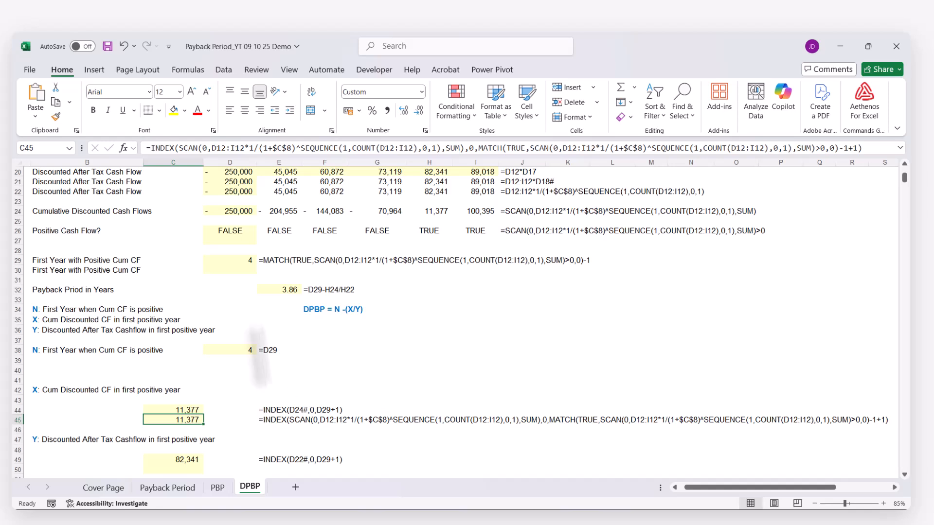
pyautogui.moveTo(840, 148); pyautogui.dragTo(857, 149)
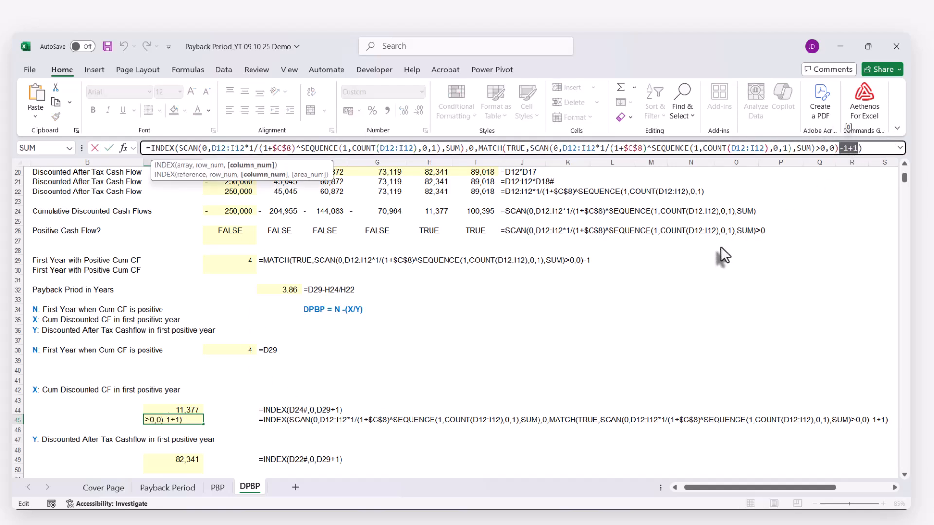
pyautogui.press('Delete')
pyautogui.press('Return')
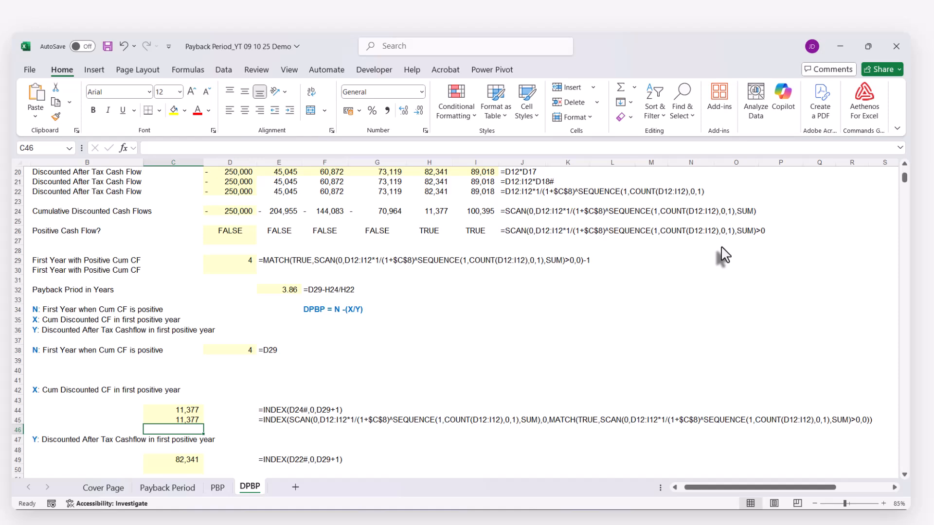
# Copy the formula text =INDEX(D22#,0,D29+1) from C49 into C50 with its references unchanged
pyautogui.scroll(-3, 393, 340)
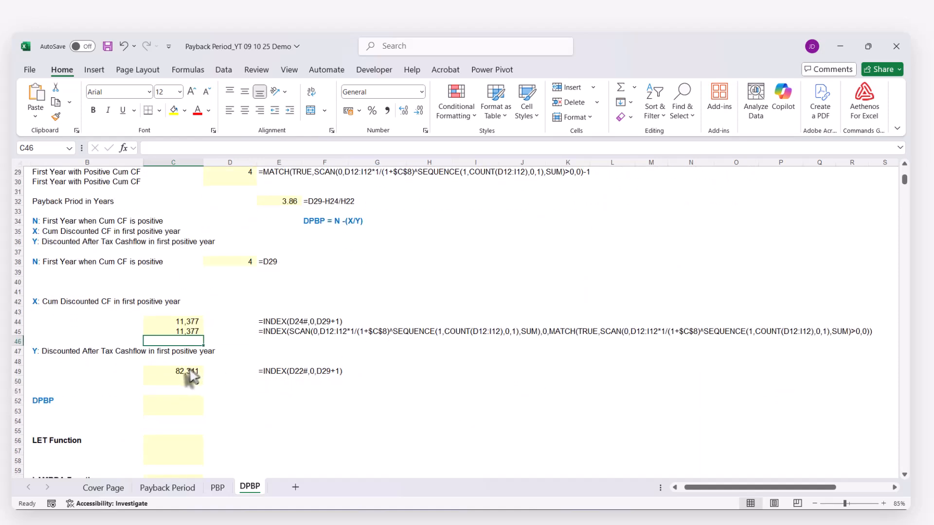
pyautogui.click(189, 372)
pyautogui.click(182, 150)
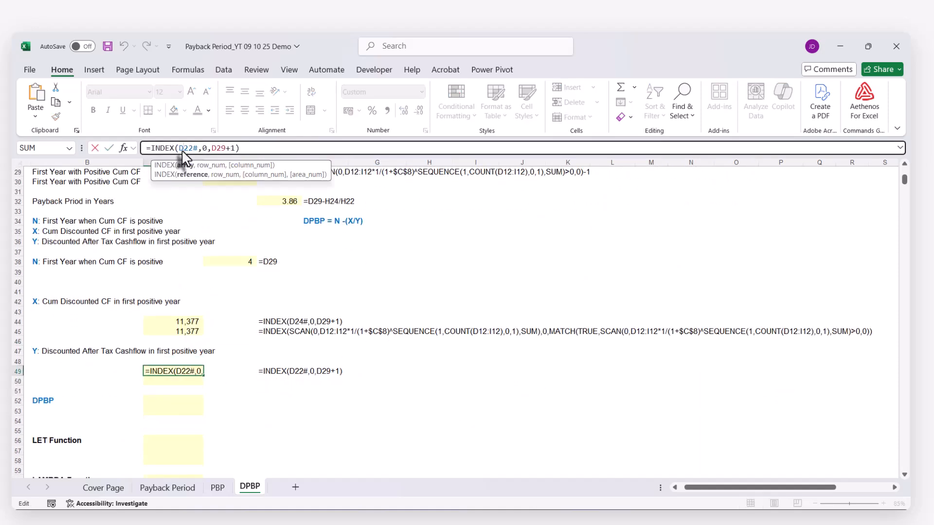
pyautogui.hotkey('ctrl', 'a')
pyautogui.hotkey('ctrl', 'c')
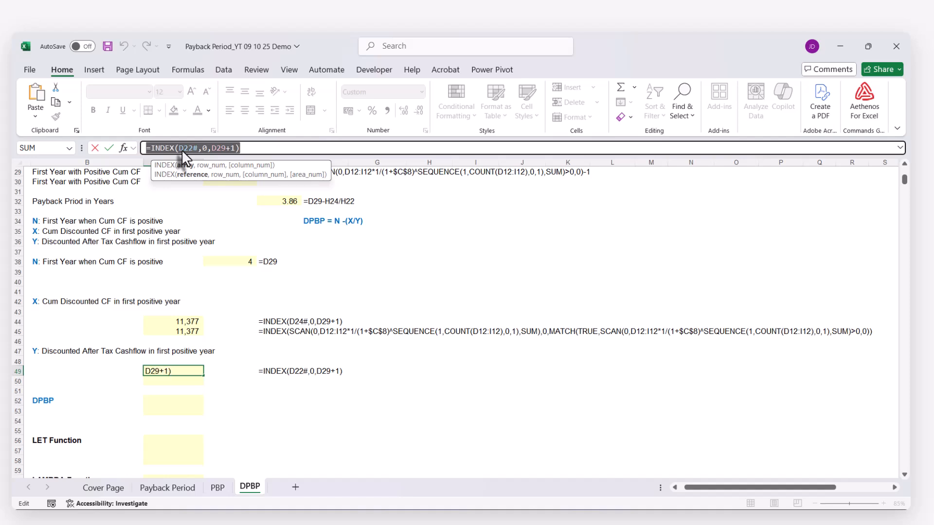
pyautogui.press('Escape')
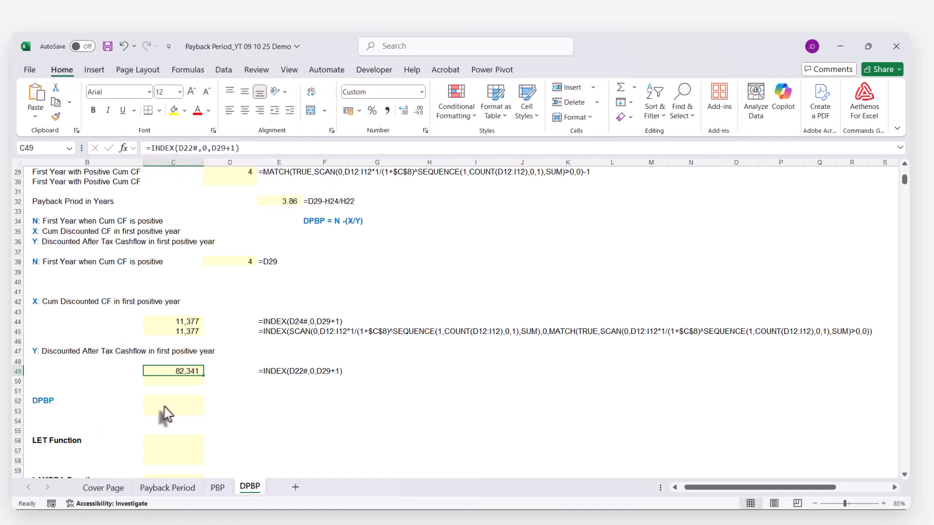
pyautogui.click(170, 381)
pyautogui.hotkey('ctrl', 'v')
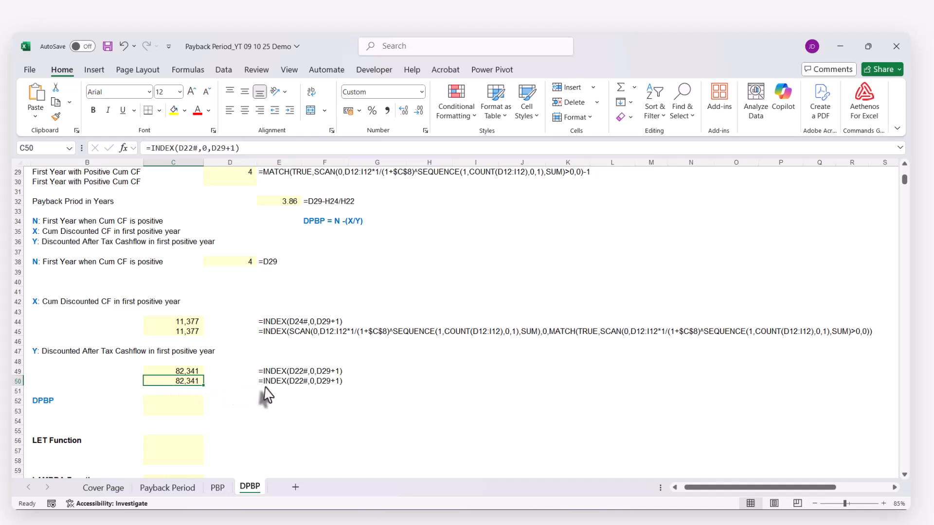
# Replace the D22# reference in C50's INDEX formula with D22's expression D12:I12*1/(1+$C$8)^SEQUENCE(1,COUNT(D12:I12),0,1)
pyautogui.scroll(2, 253, 396)
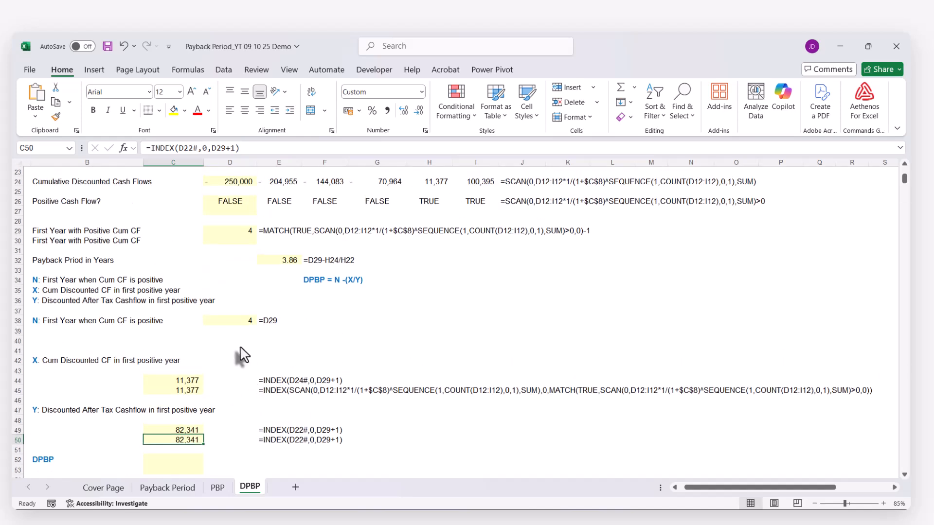
pyautogui.scroll(1, 185, 238)
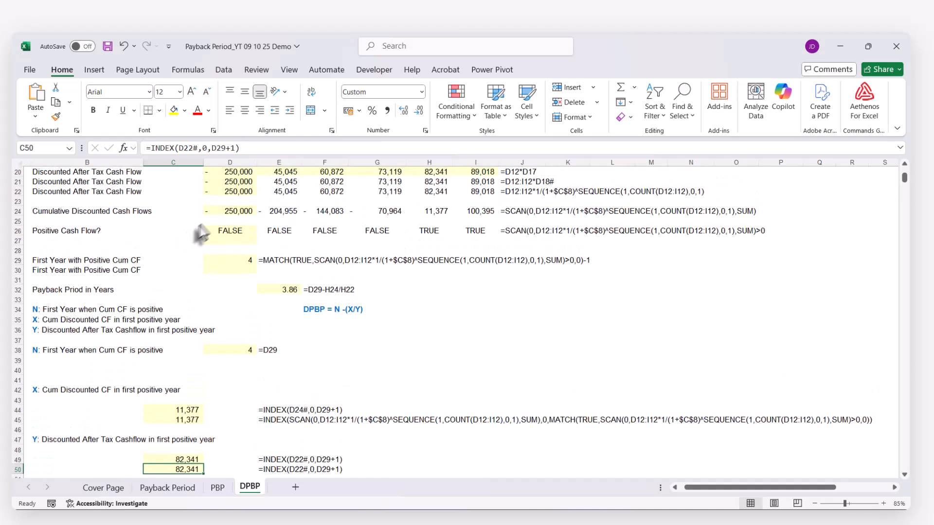
pyautogui.click(208, 192)
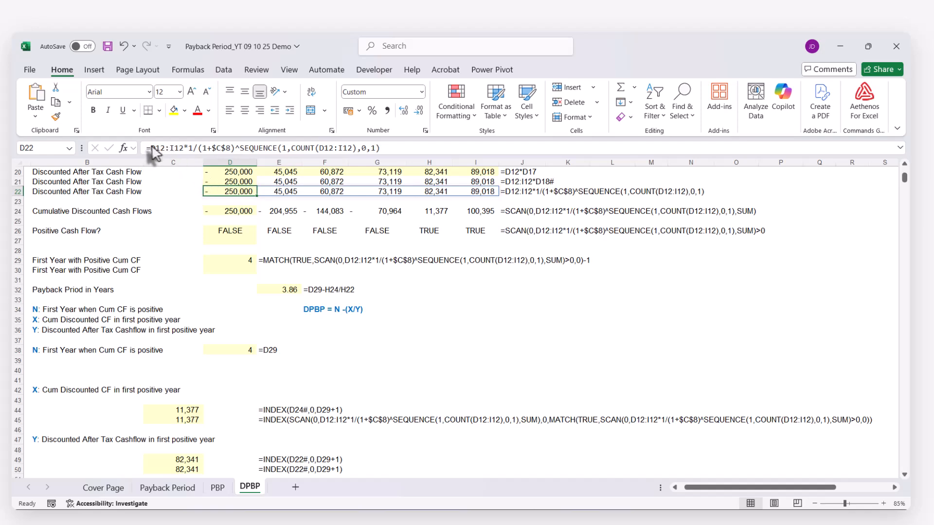
pyautogui.moveTo(151, 148); pyautogui.dragTo(411, 149)
pyautogui.hotkey('ctrl', 'c')
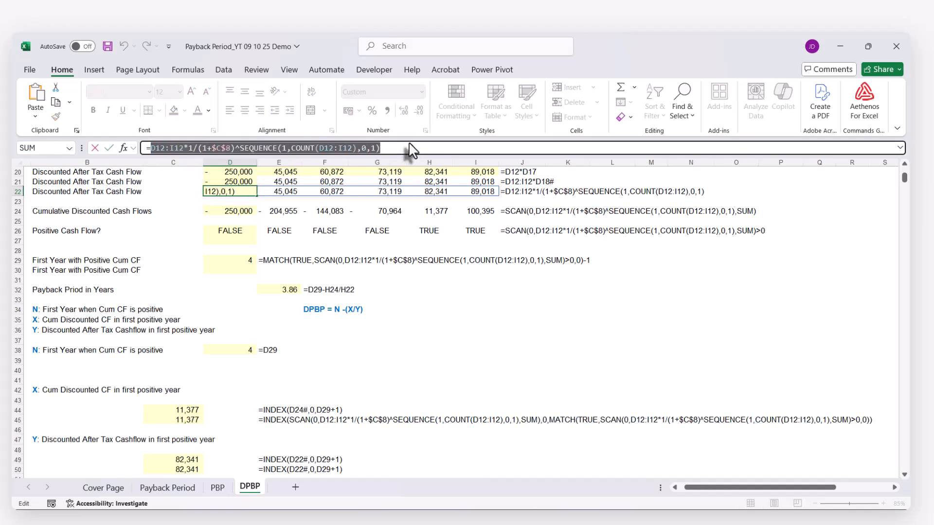
pyautogui.press('Escape')
pyautogui.scroll(-4, 350, 260)
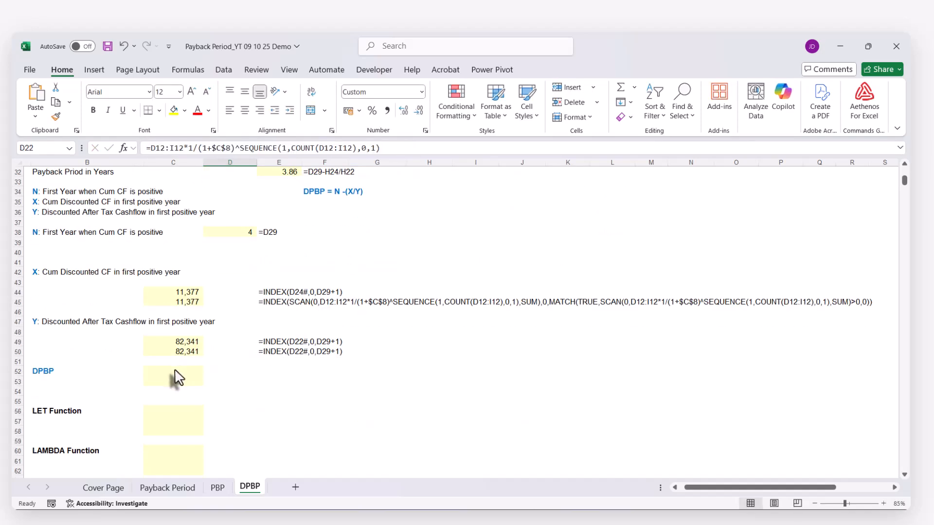
pyautogui.click(181, 353)
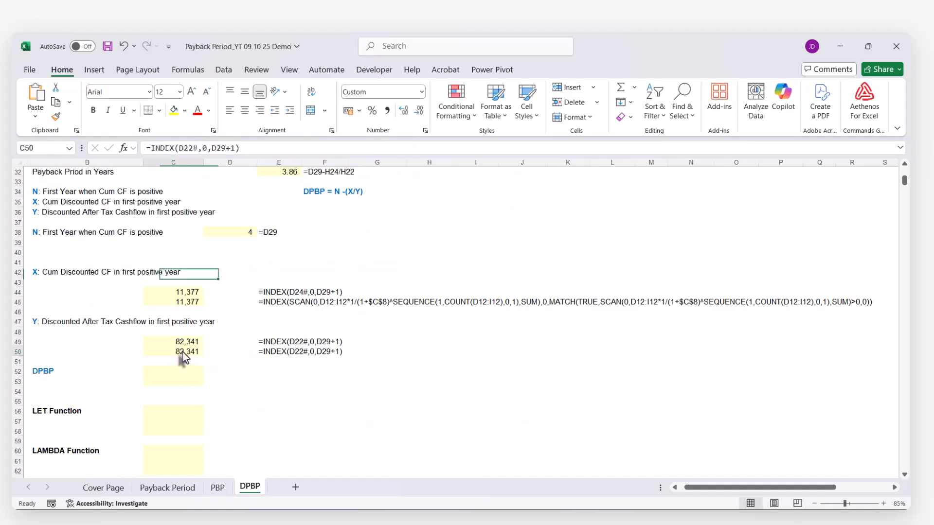
pyautogui.doubleClick(181, 147)
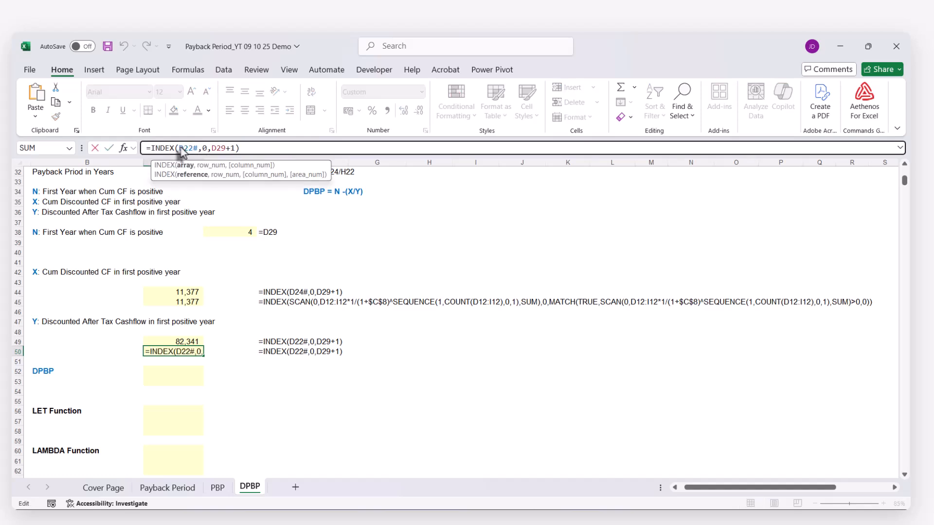
pyautogui.hotkey('ctrl', 'v')
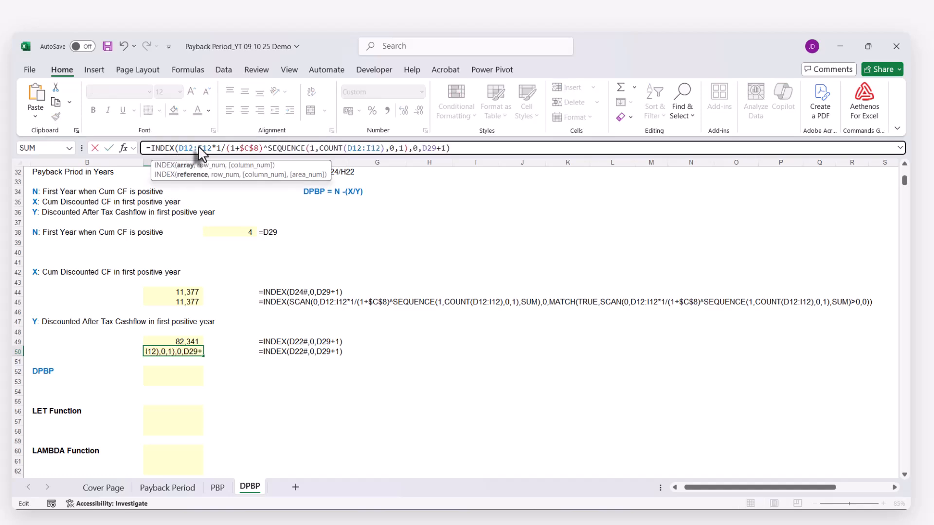
pyautogui.press('Return')
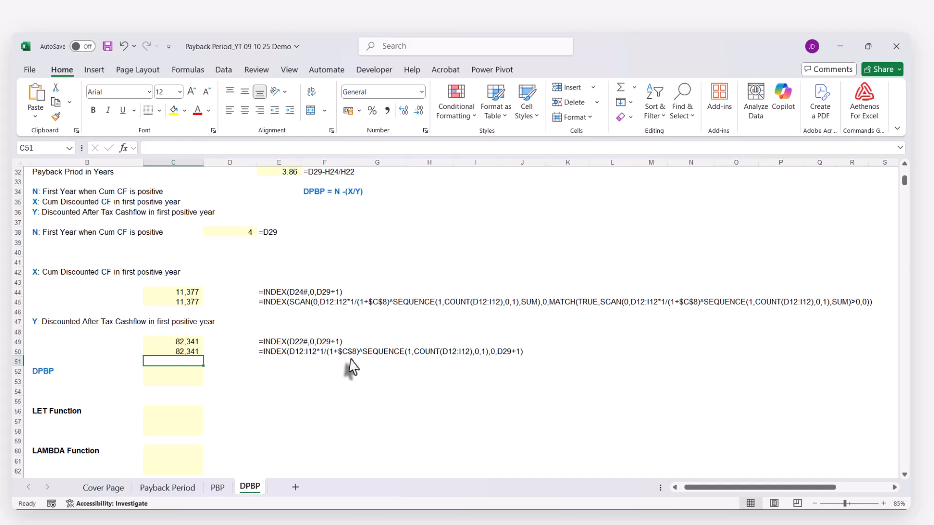
# Replace the D29 reference in C50's column argument with D29's expression MATCH(TRUE,SCAN(0,D12:I12*1/(1+$C$8)^SEQUENCE(1,COUNT(D12:I12),0,1),SUM)>0,0)-1
pyautogui.scroll(3, 481, 365)
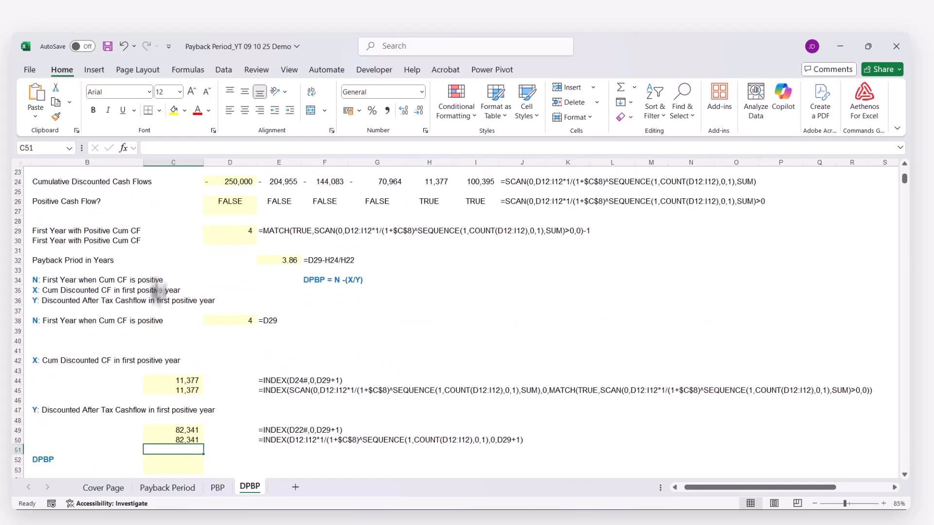
pyautogui.click(226, 232)
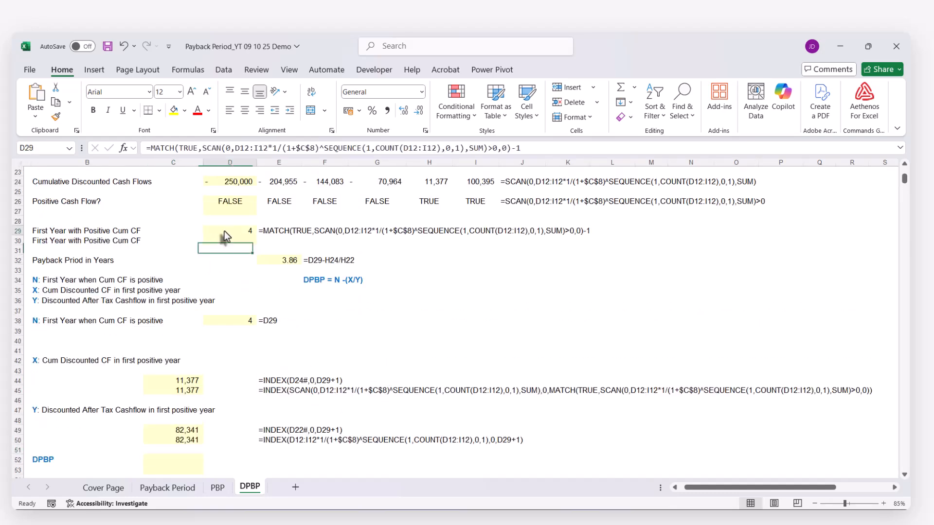
pyautogui.click(172, 440)
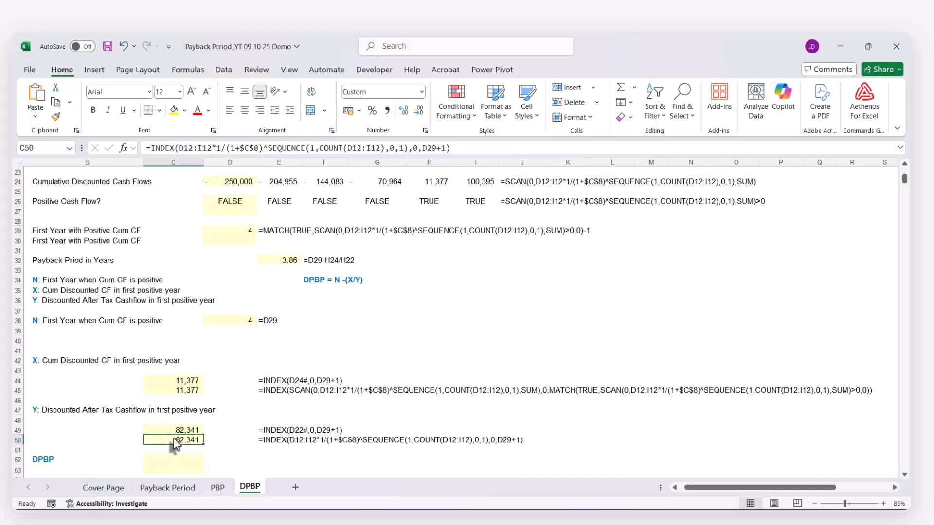
pyautogui.doubleClick(429, 148)
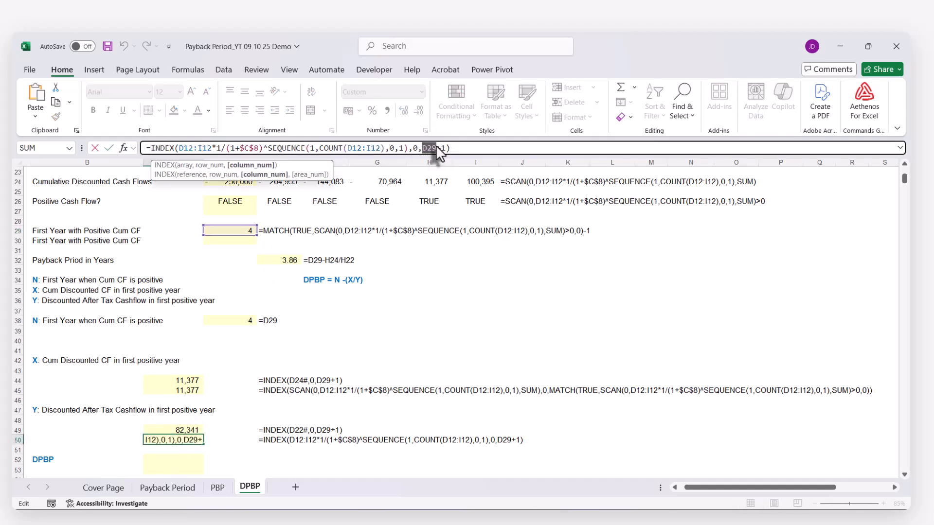
pyautogui.write('MATCH(TRUE,SCAN(0,D12:I12*1/(1+$C$8)^SEQUENCE(1,COUNT(D12:I12),0,1),SUM)>0,0)-1')
pyautogui.press('Return')
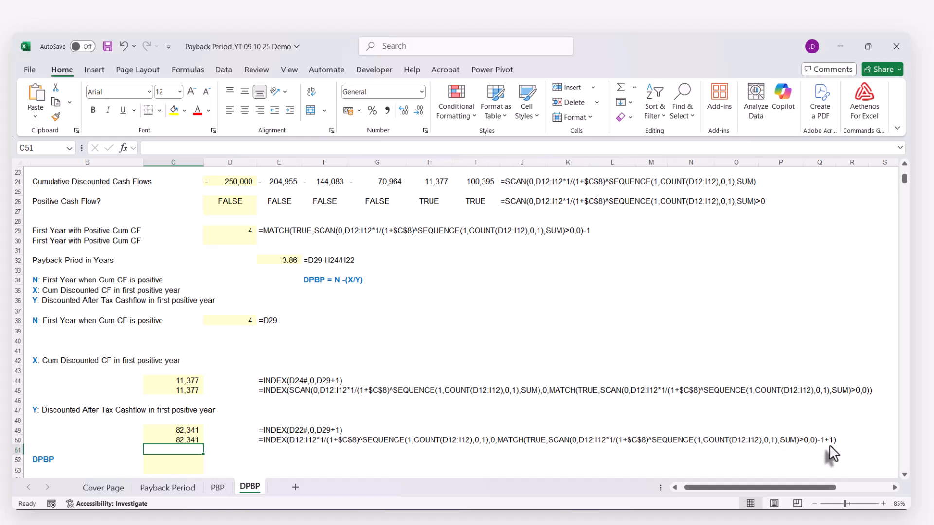
# Remove the redundant -1+1 after the nested MATCH function in C50's formula
pyautogui.click(191, 440)
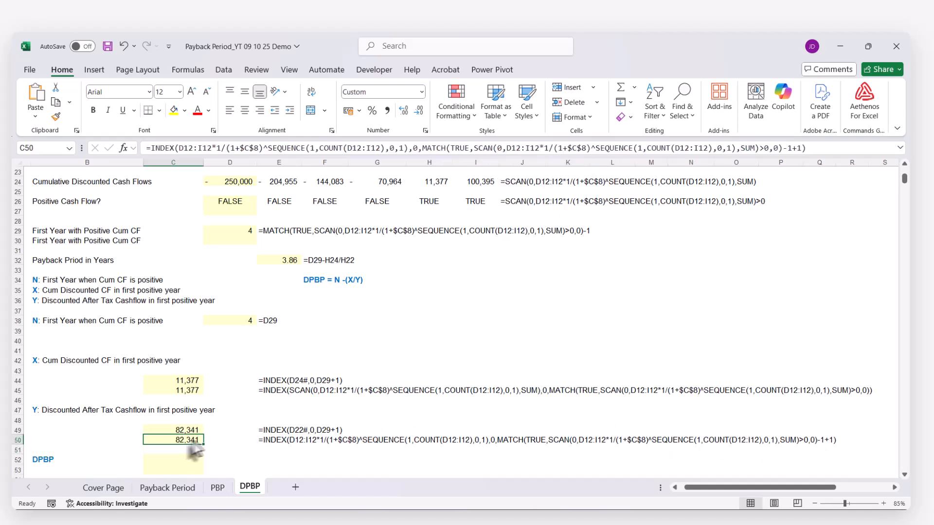
pyautogui.click(788, 149)
pyautogui.moveTo(788, 149); pyautogui.dragTo(801, 149)
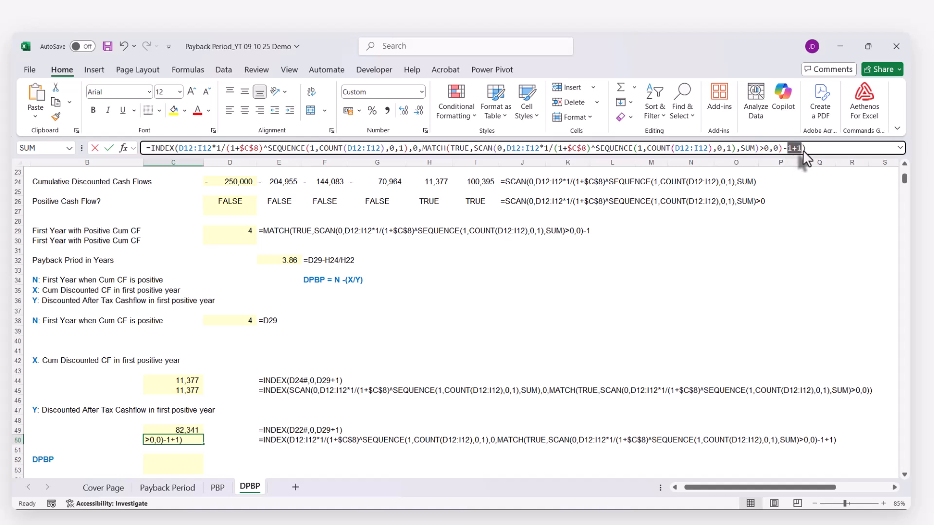
pyautogui.press('BackSpace')
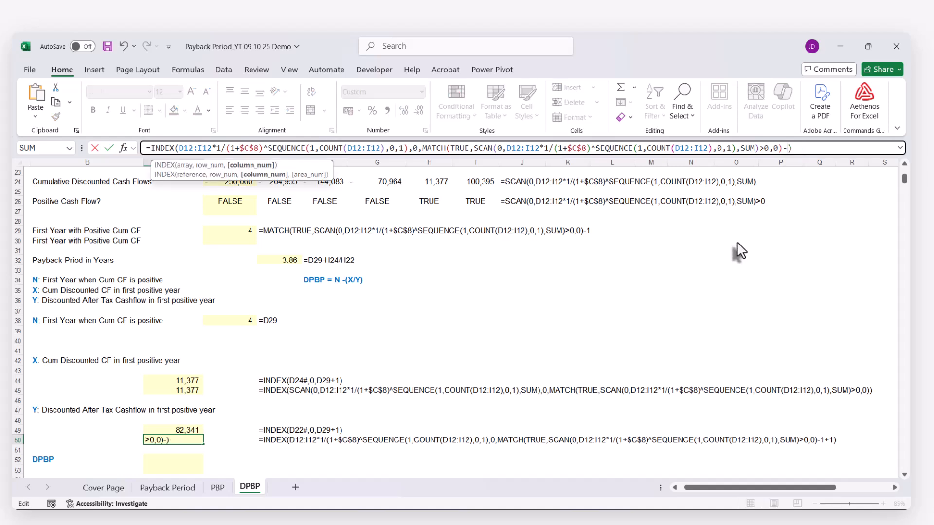
pyautogui.press('Return')
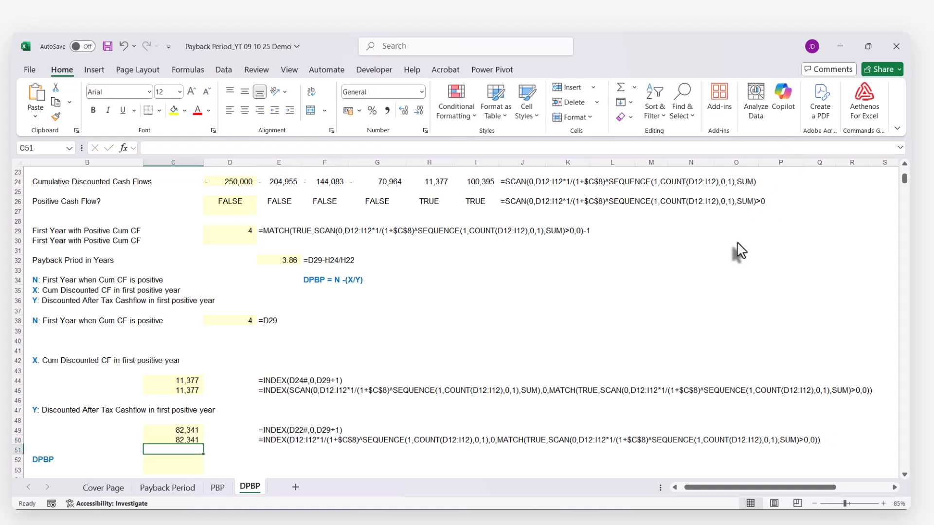
# Calculate the DPBP in C52 from the N, X and Y cells with the formula =D38-C45/C50
pyautogui.scroll(-2, 168, 384)
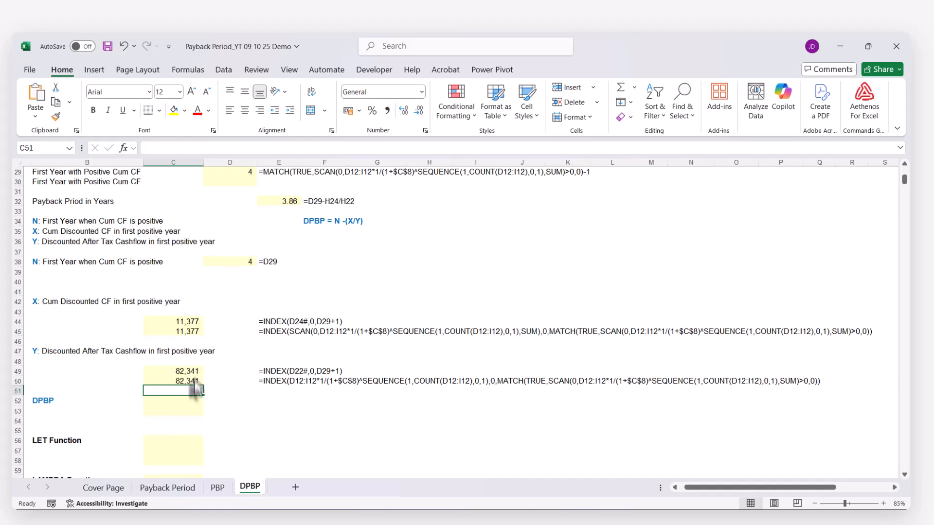
pyautogui.scroll(-2, 245, 387)
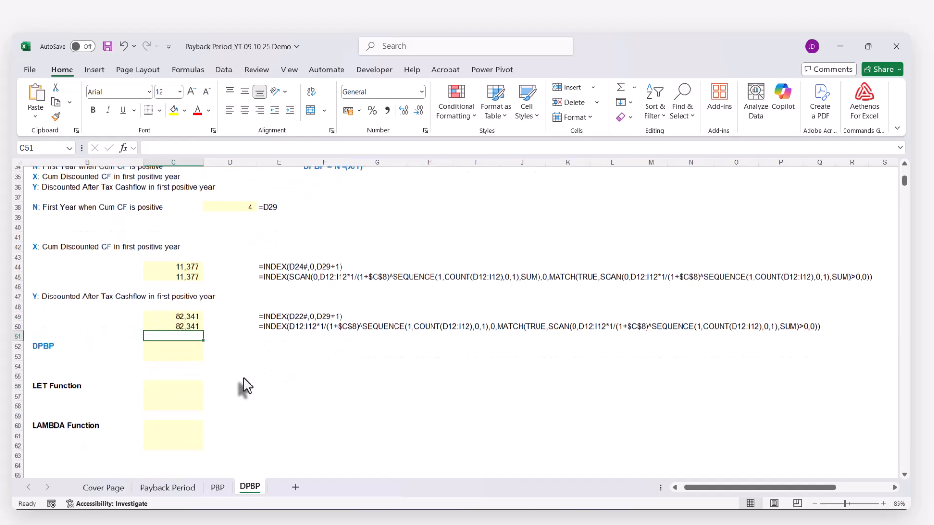
pyautogui.click(165, 343)
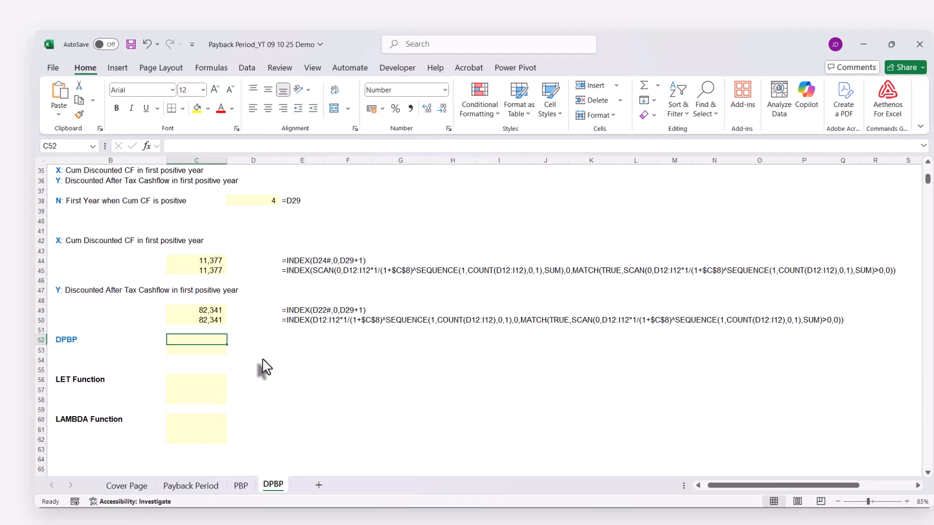
pyautogui.write('=')
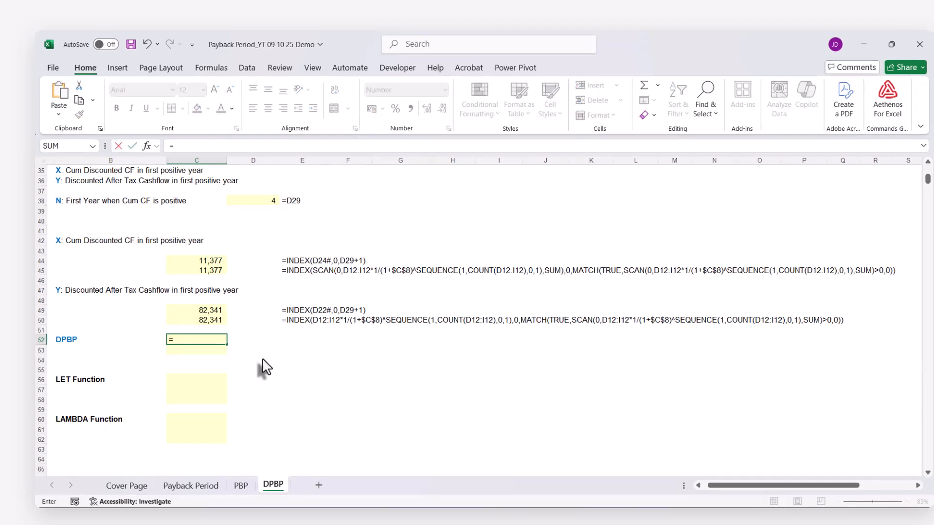
pyautogui.click(259, 203)
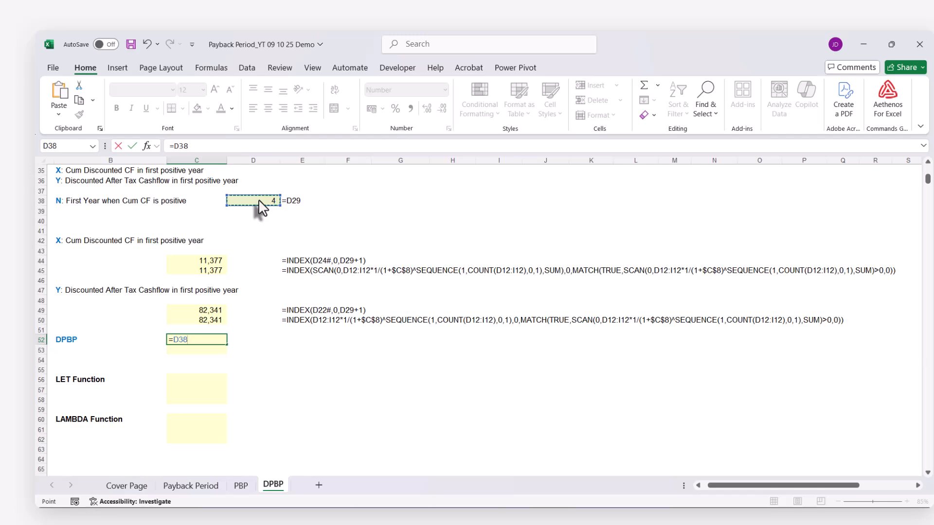
pyautogui.write('-')
pyautogui.click(211, 271)
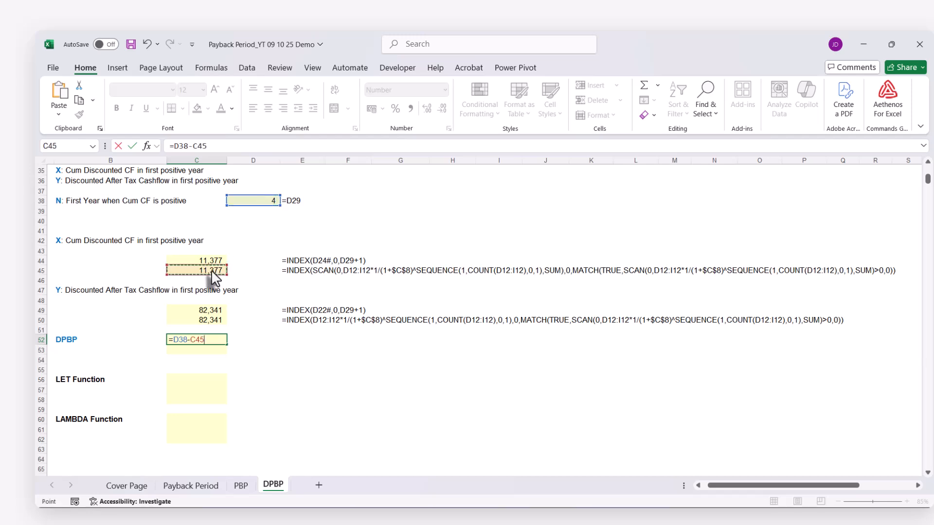
pyautogui.write('/')
pyautogui.click(188, 316)
pyautogui.press('Return')
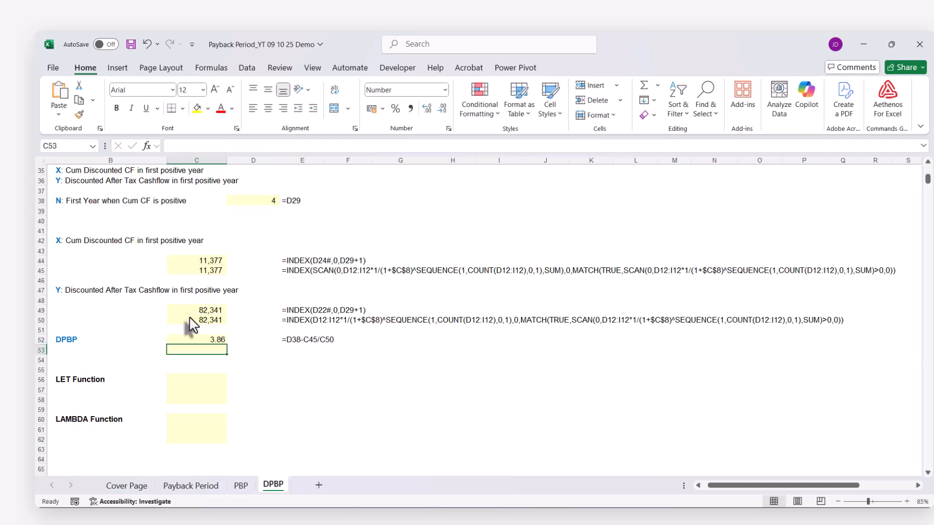
# Copy the formula text =D38-C45/C50 from C52 into C53 with its references unchanged
pyautogui.scroll(4, 194, 325)
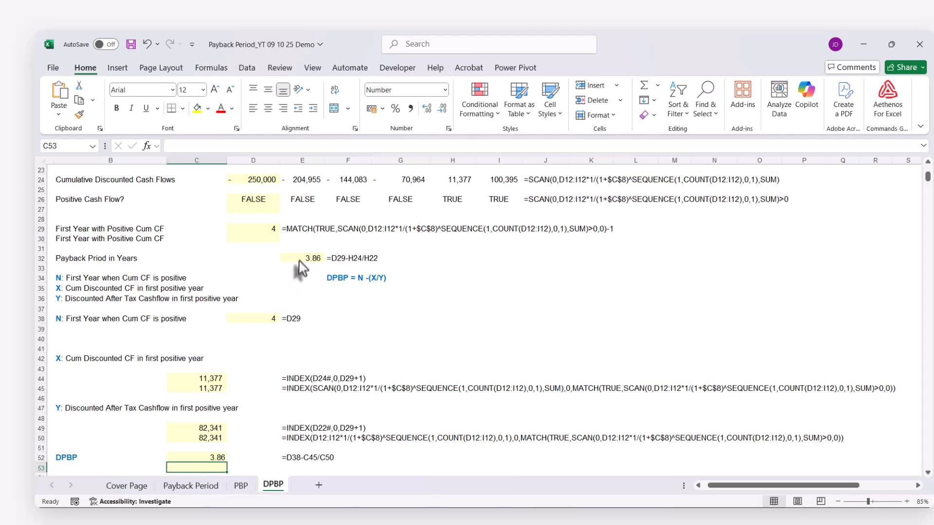
pyautogui.click(298, 261)
pyautogui.scroll(-4, 326, 350)
pyautogui.click(216, 340)
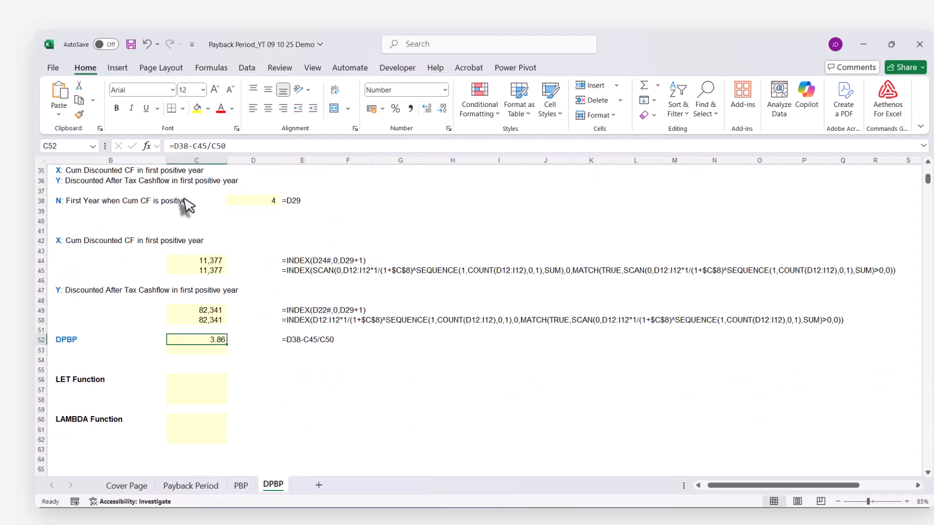
pyautogui.click(182, 145)
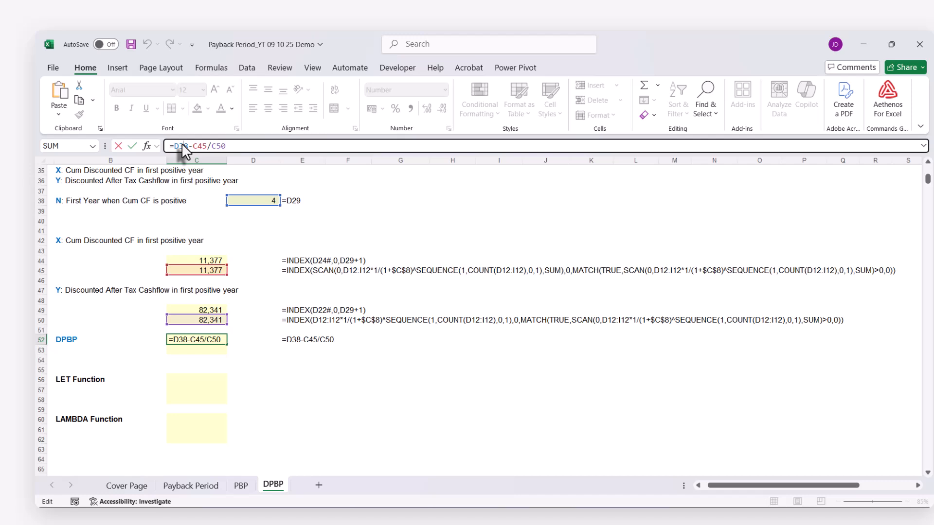
pyautogui.tripleClick(182, 144)
pyautogui.hotkey('ctrl', 'c')
pyautogui.press('Return')
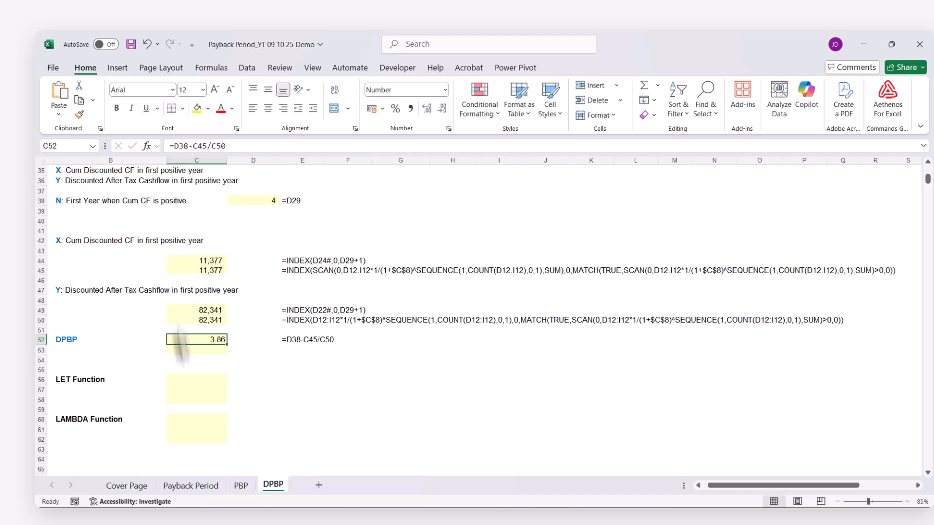
pyautogui.hotkey('ctrl', 'v')
pyautogui.click(189, 360)
pyautogui.press('Up')
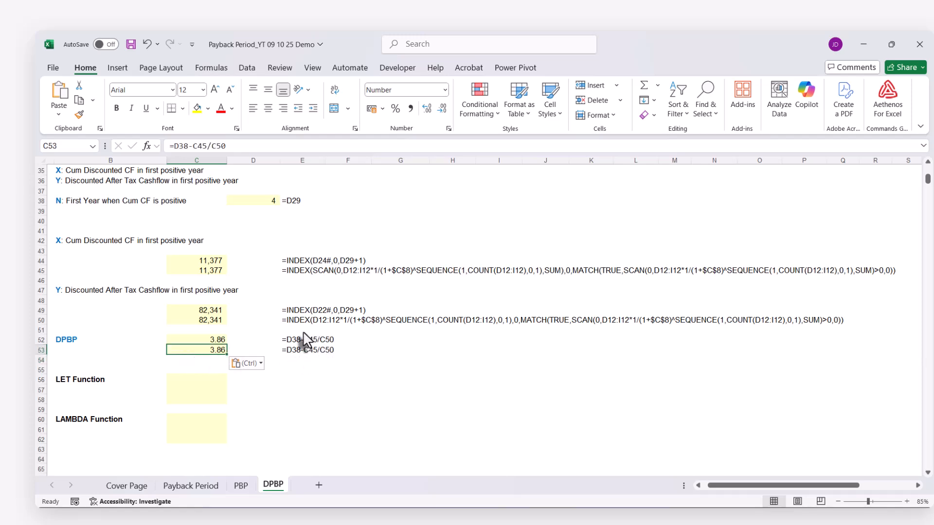
# Replace the D38 reference in C53's formula with D29's expression MATCH(TRUE,SCAN(0,D12:I12*1/(1+$C$8)^SEQUENCE(1,COUNT(D12:I12),0,1),SUM)>0,0)-1
pyautogui.scroll(2, 303, 340)
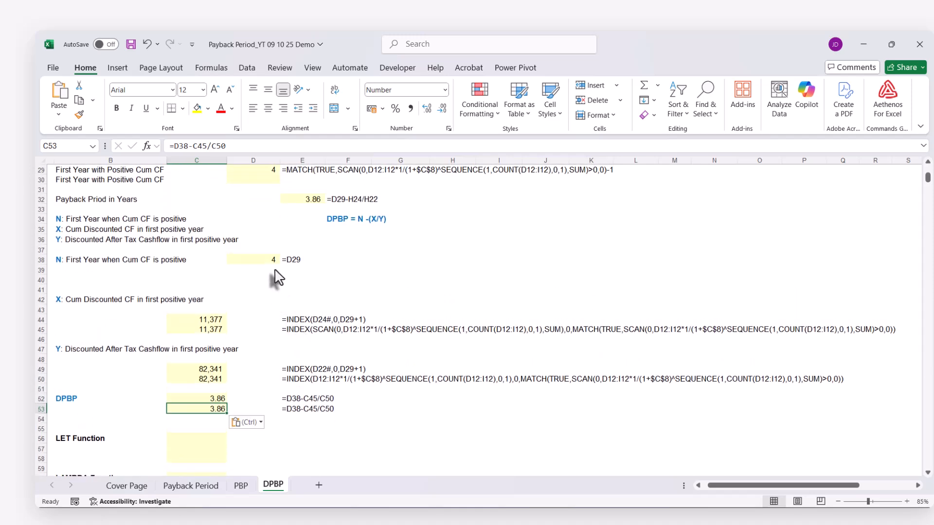
pyautogui.scroll(2, 274, 277)
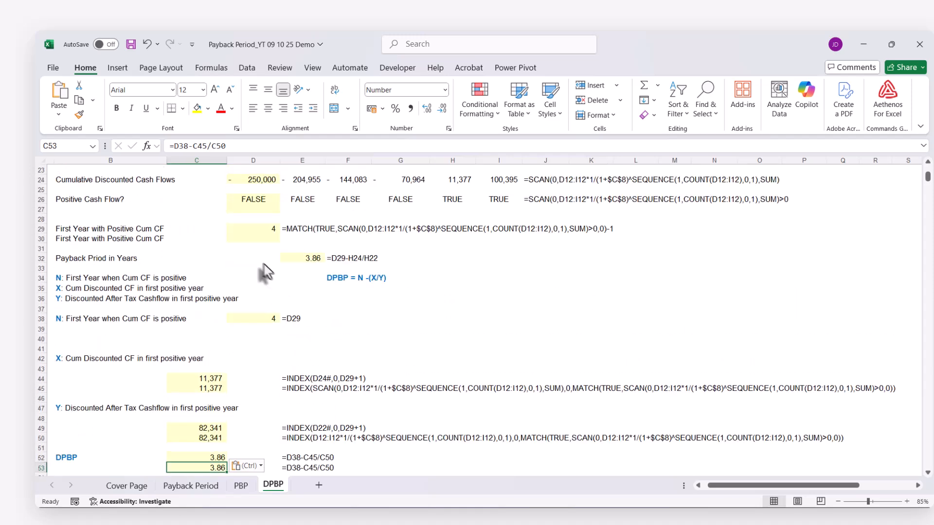
pyautogui.click(260, 232)
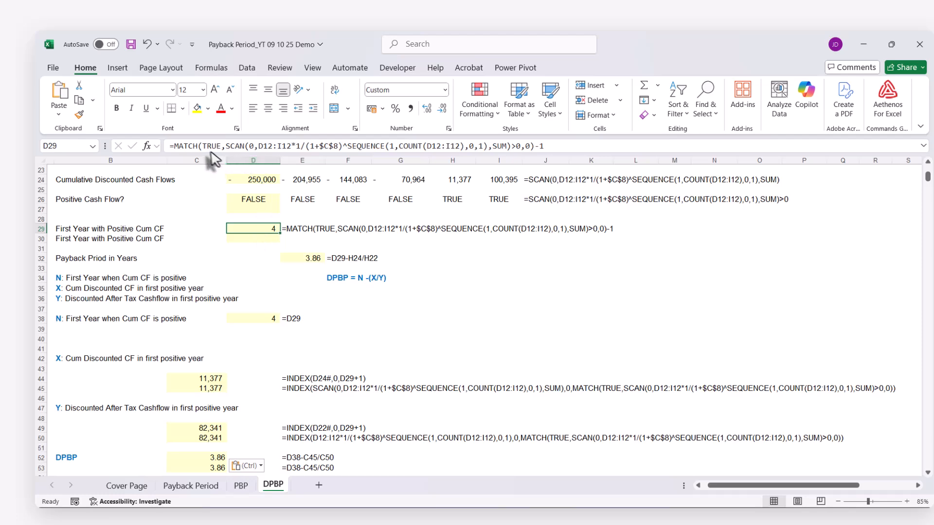
pyautogui.moveTo(174, 146); pyautogui.dragTo(613, 140)
pyautogui.hotkey('ctrl', 'c')
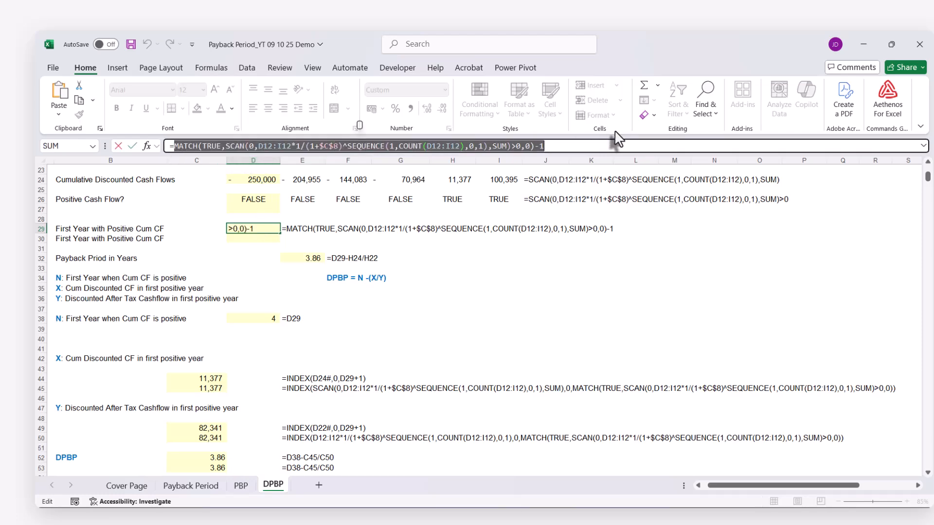
pyautogui.press('Escape')
pyautogui.scroll(-5, 525, 282)
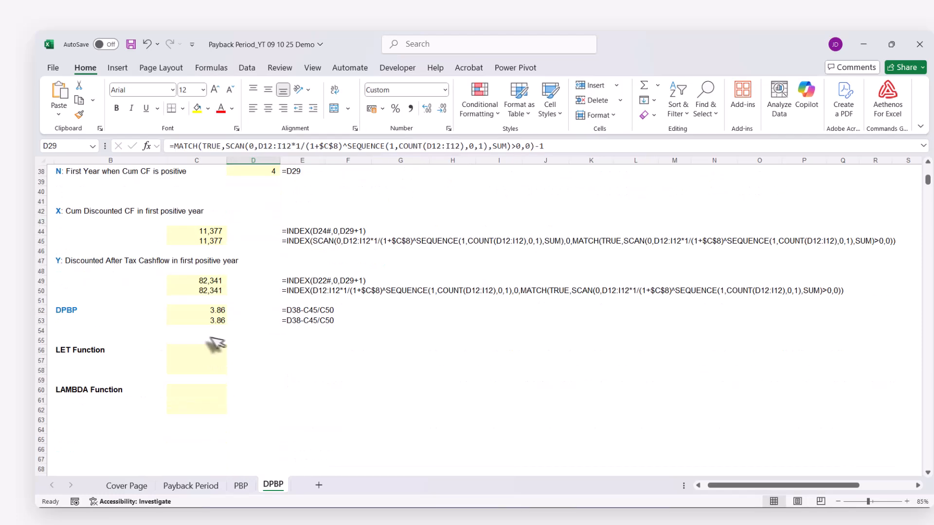
pyautogui.click(209, 321)
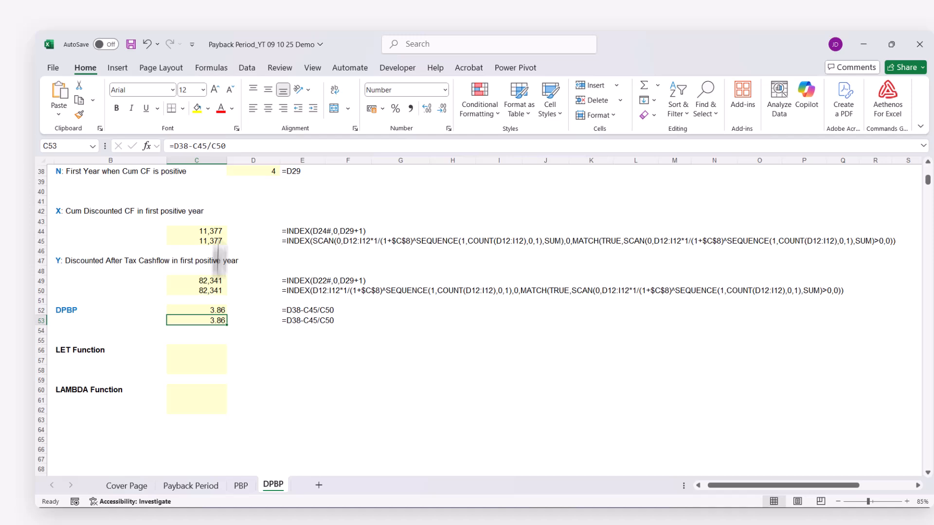
pyautogui.doubleClick(188, 145)
pyautogui.hotkey('ctrl', 'v')
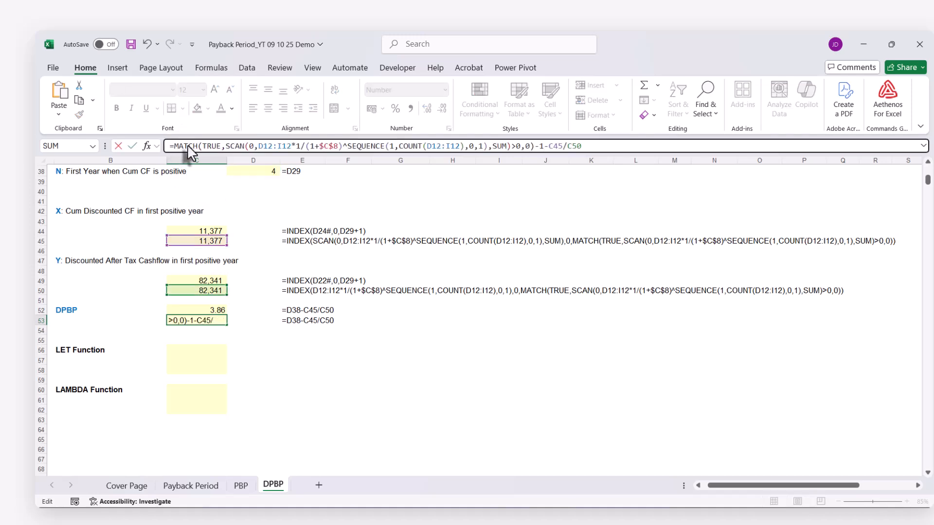
pyautogui.press('Return')
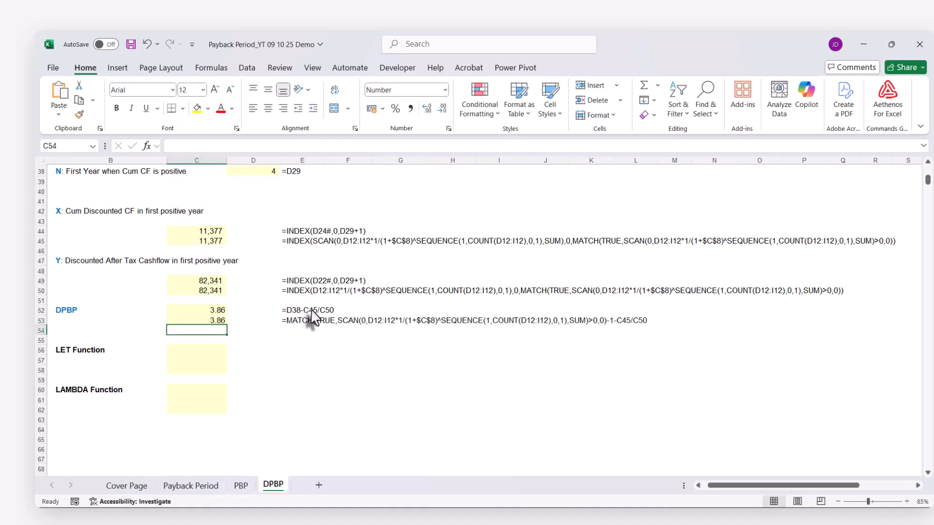
# Replace the C45 reference in C53's formula with the full INDEX(SCAN(…)) expression from C45, without its equals sign
pyautogui.scroll(1, 291, 319)
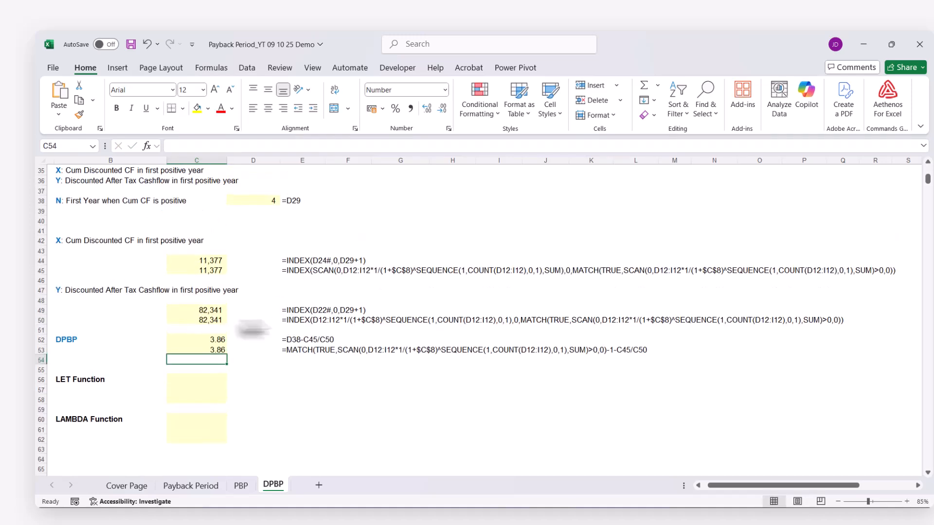
pyautogui.click(208, 275)
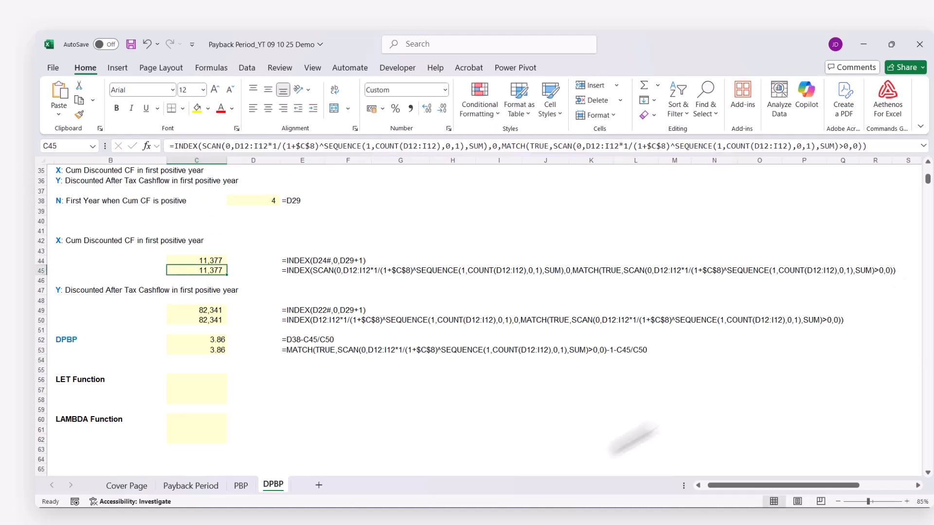
pyautogui.click(207, 353)
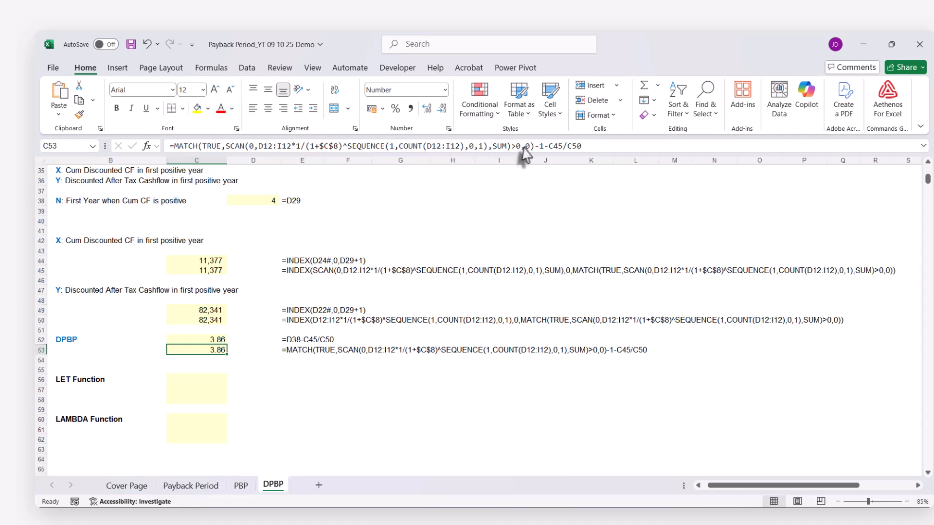
pyautogui.doubleClick(555, 146)
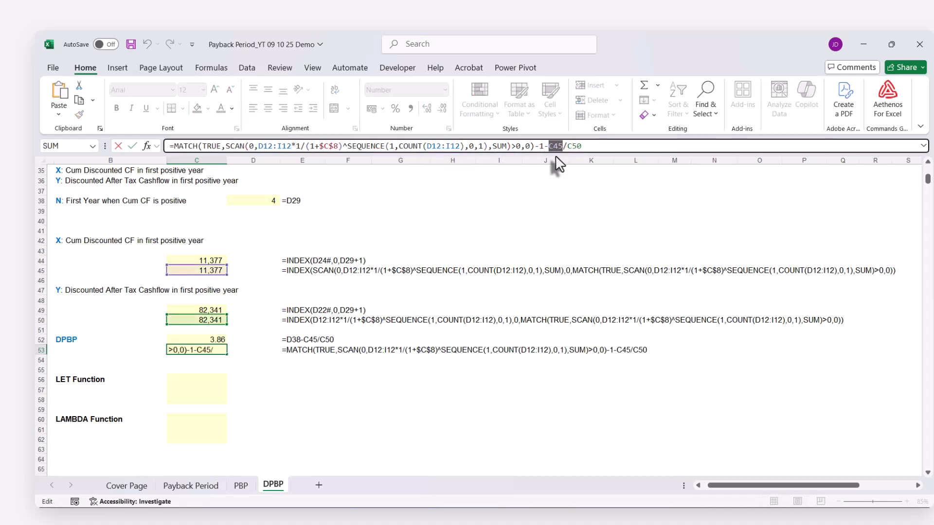
pyautogui.write('INDEX(SCAN(0,D12:I12*1/(1+$C$8)^SEQUENCE(1,COUNT(D12:I12),0,1),SUM),0,MATCH(TRUE,SCAN(0,D12:I12*1/(1+$C$8)^SEQUENCE(1,COUNT(D12:I12),0,1),SUM)>0,0))')
pyautogui.press('Return')
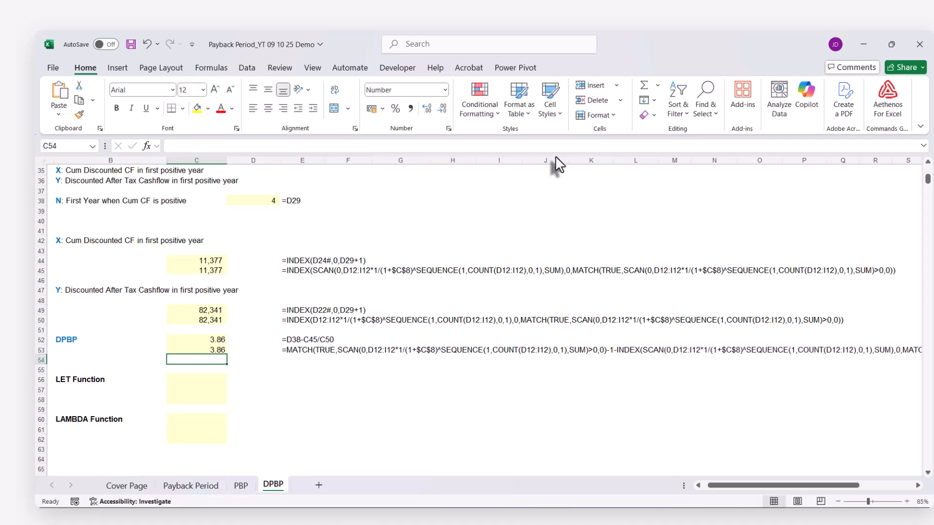
# Replace the C50 reference in C53's formula with the full INDEX expression from C50, without its equals sign
pyautogui.click(214, 320)
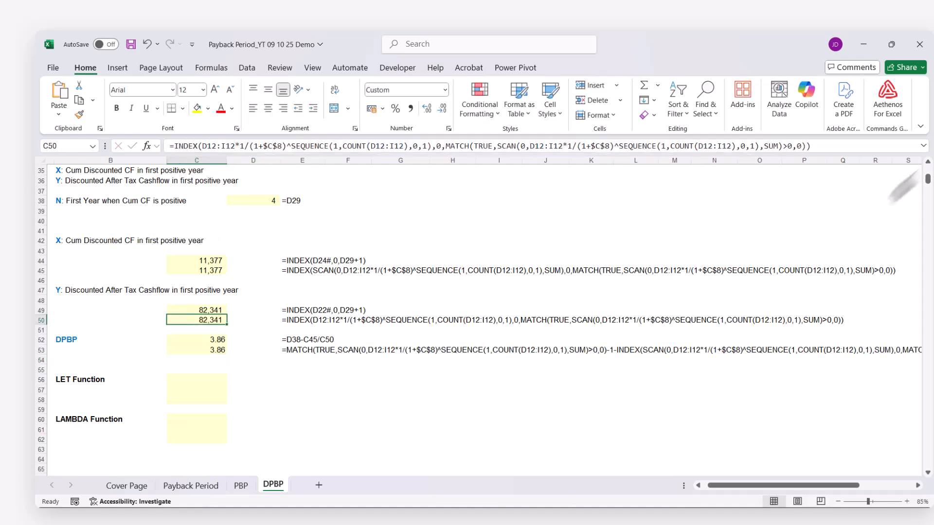
pyautogui.click(215, 351)
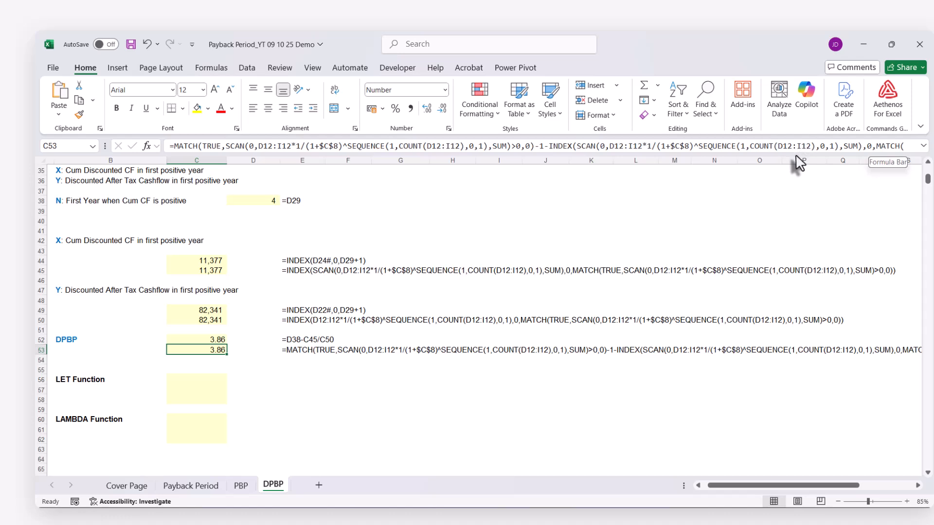
pyautogui.moveTo(797, 156); pyautogui.dragTo(792, 181)
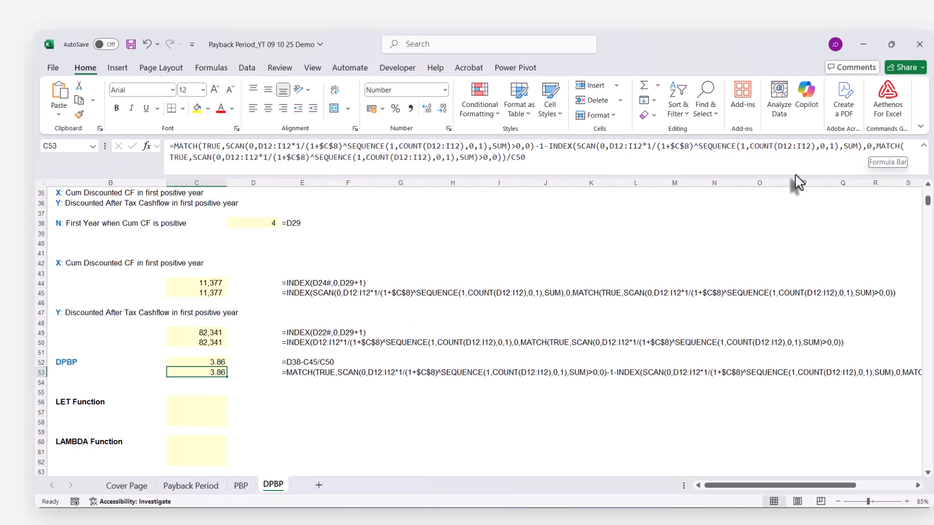
pyautogui.click(514, 157)
pyautogui.doubleClick(520, 158)
pyautogui.write('INDEX(D12:I12*1/(1+$C$8)^SEQUENCE(1,COUNT(D12:I12),0,1),0,MATCH(TRUE,SCAN(0,D12:I12*1/(1+$C$8)^SEQUENCE(1,COUNT(D12:I12),0,1),SUM)>0,0))')
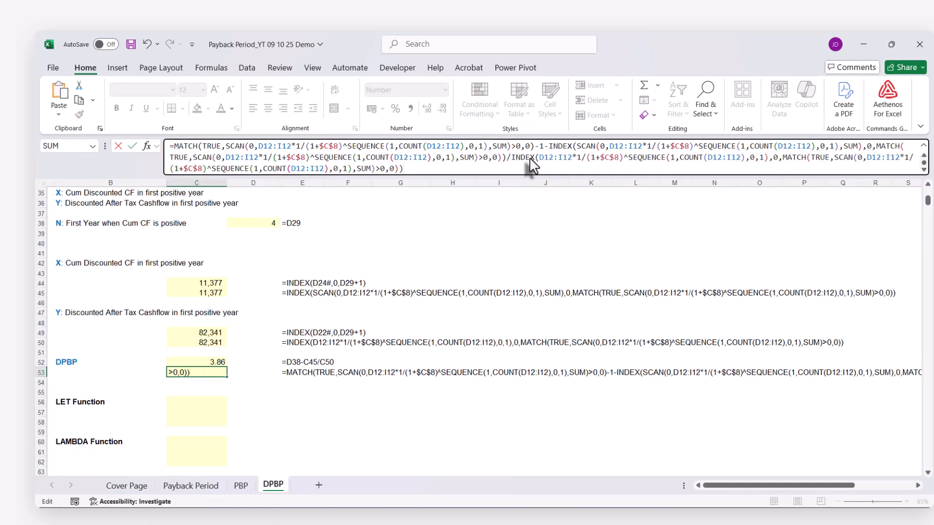
pyautogui.press('Return')
# Copy C53's complete nested formula text into C56 and C57 beside the LET Function label, keeping its references unchanged
pyautogui.scroll(-1, 364, 296)
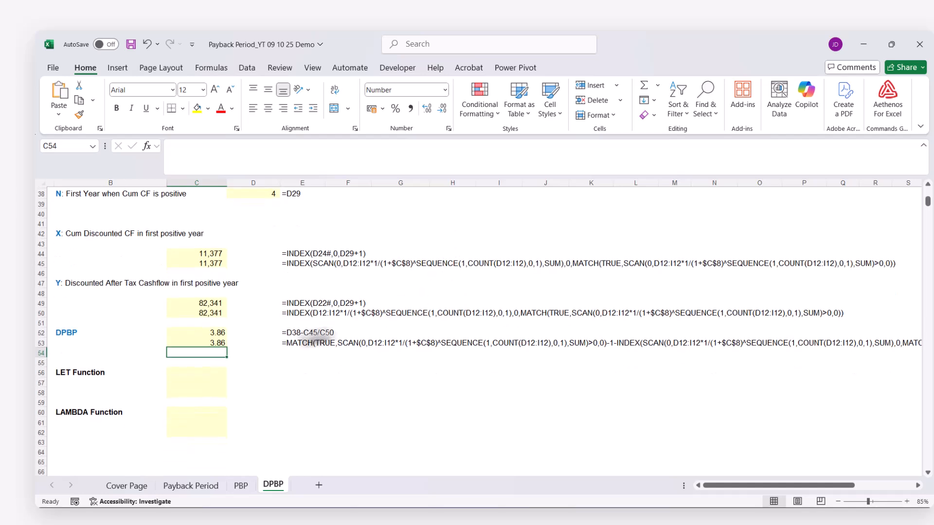
pyautogui.click(220, 342)
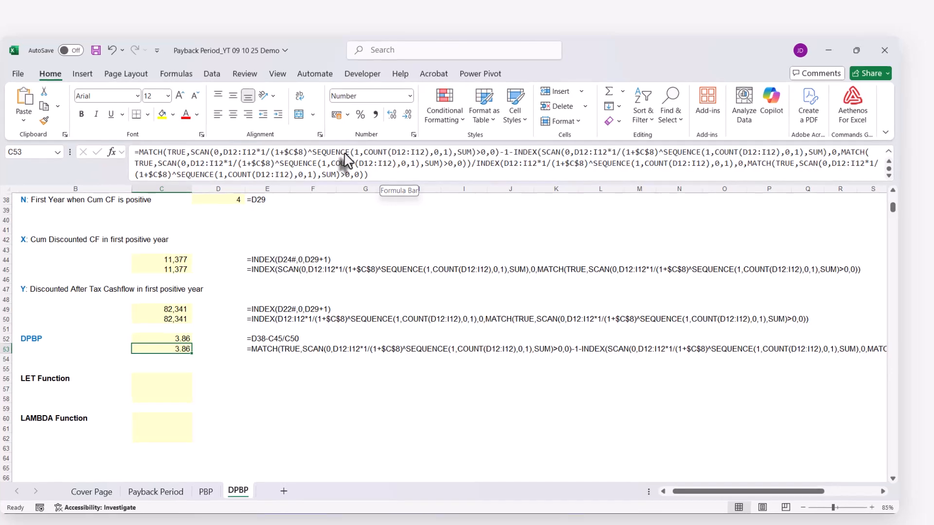
pyautogui.click(247, 154)
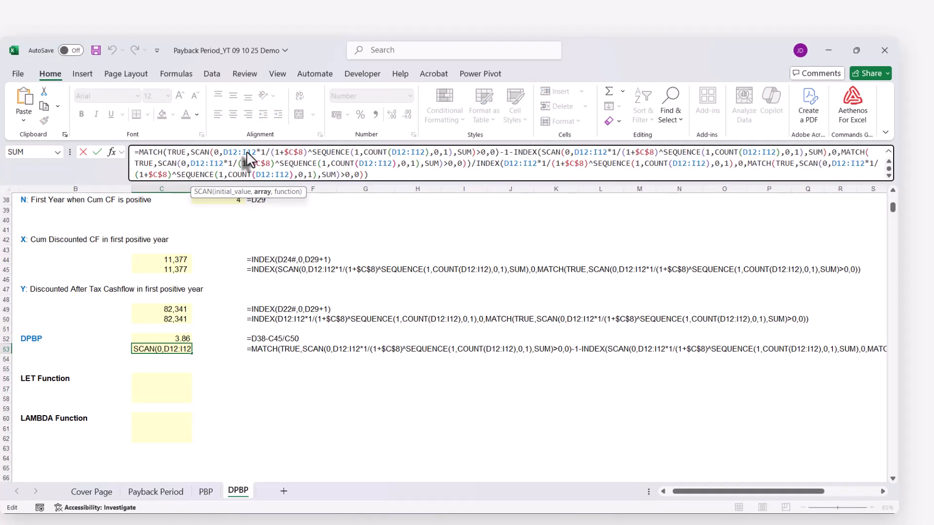
pyautogui.hotkey('ctrl', 'a')
pyautogui.hotkey('ctrl', 'c')
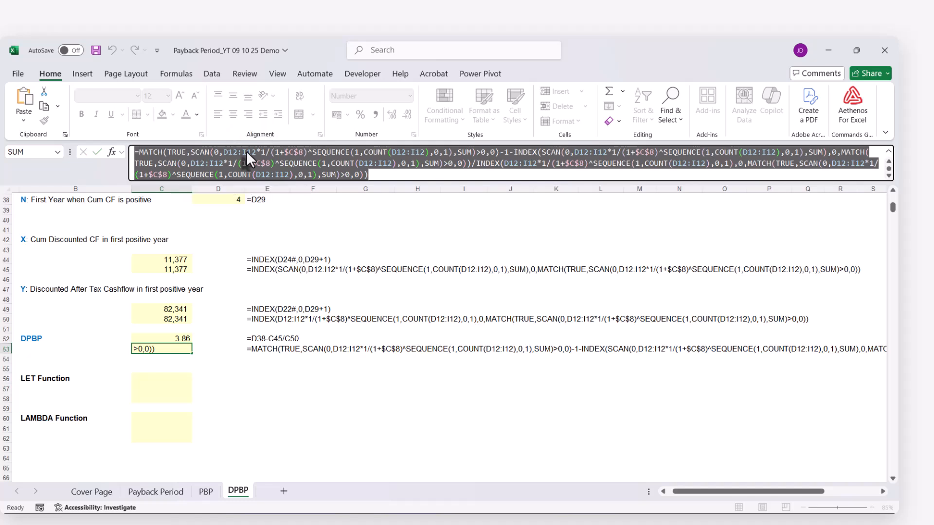
pyautogui.press('Return')
pyautogui.click(149, 382)
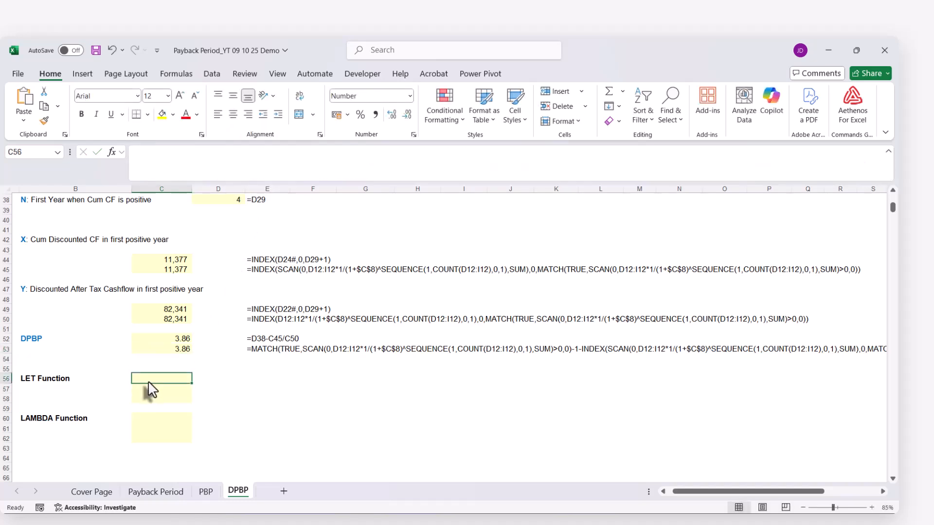
pyautogui.hotkey('ctrl', 'v')
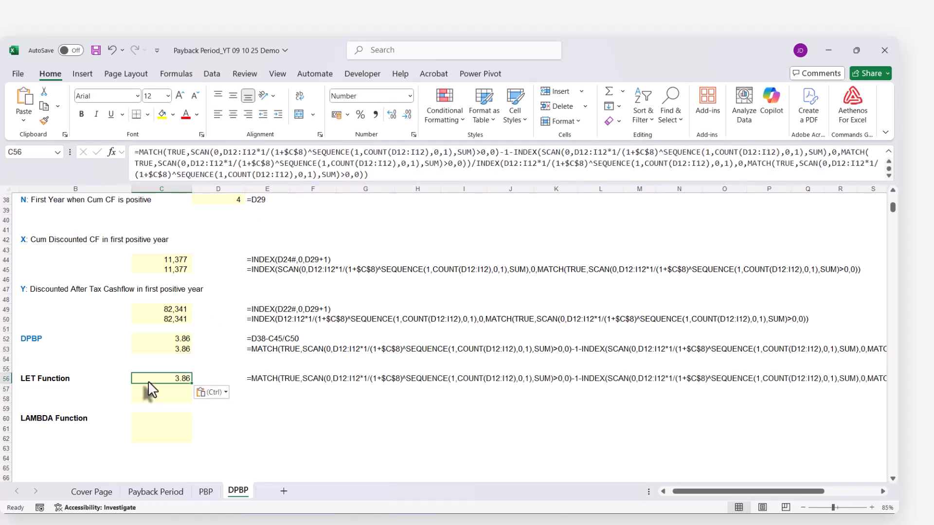
pyautogui.click(147, 390)
pyautogui.hotkey('ctrl', 'v')
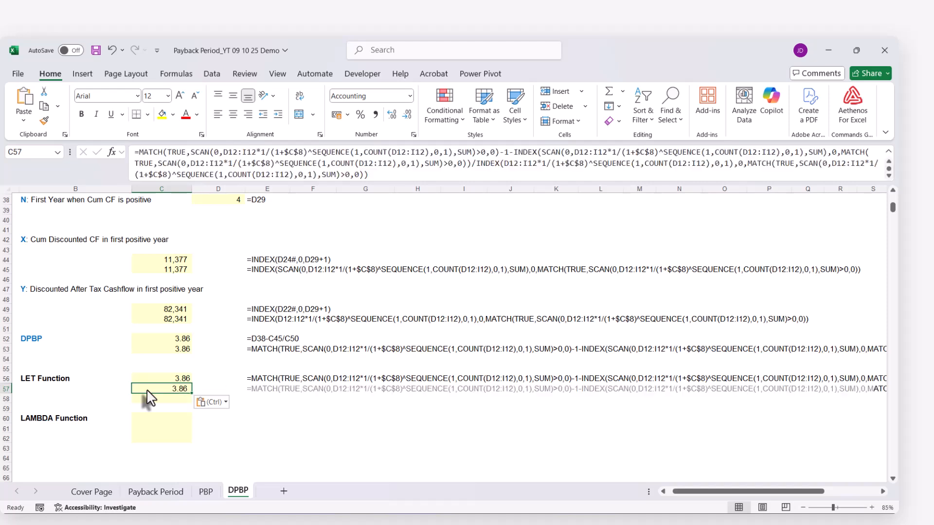
pyautogui.click(149, 398)
pyautogui.click(153, 390)
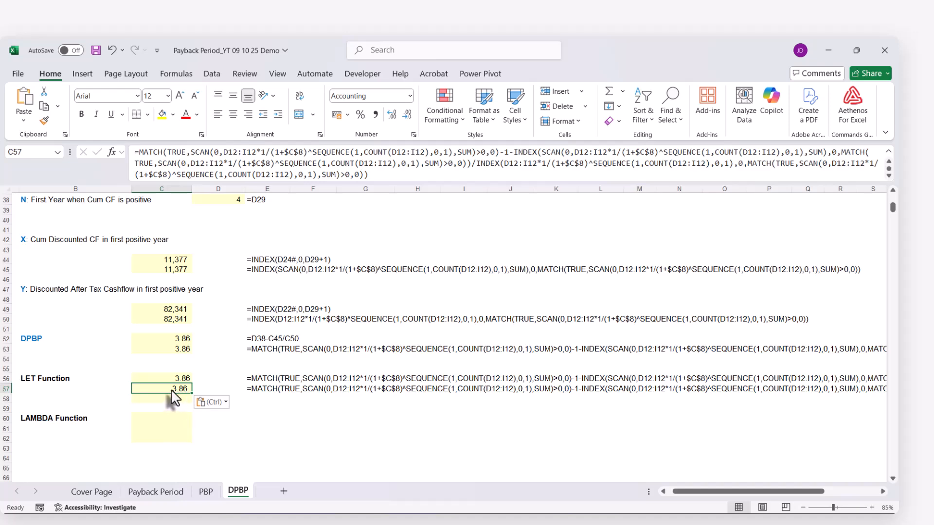
# Wrap C57's formula in an opening LET( and define the name values as the after-tax cash flows D12:I12
pyautogui.scroll(12, 174, 398)
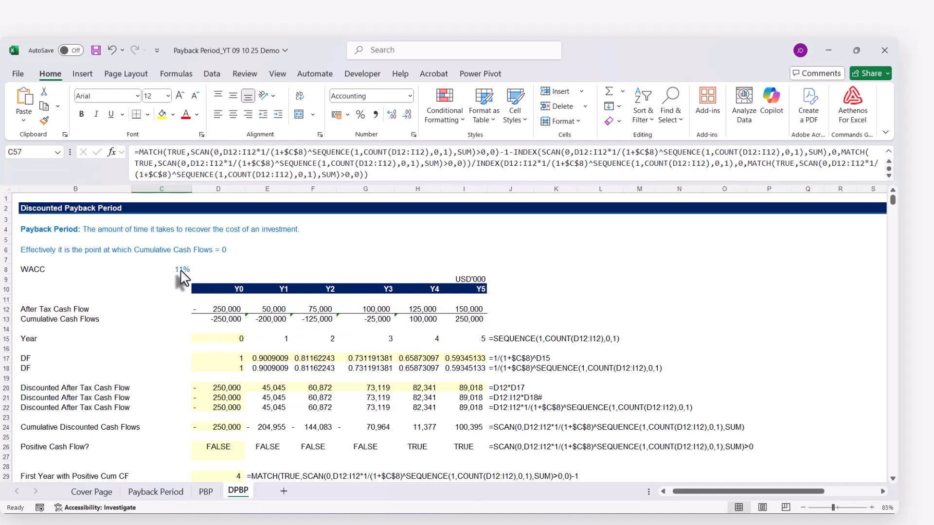
pyautogui.scroll(-15, 205, 395)
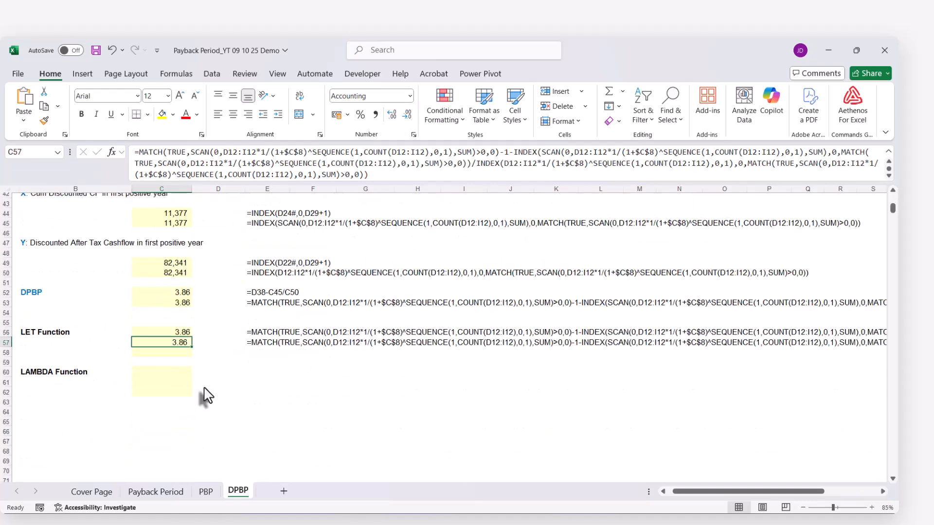
pyautogui.scroll(1, 204, 395)
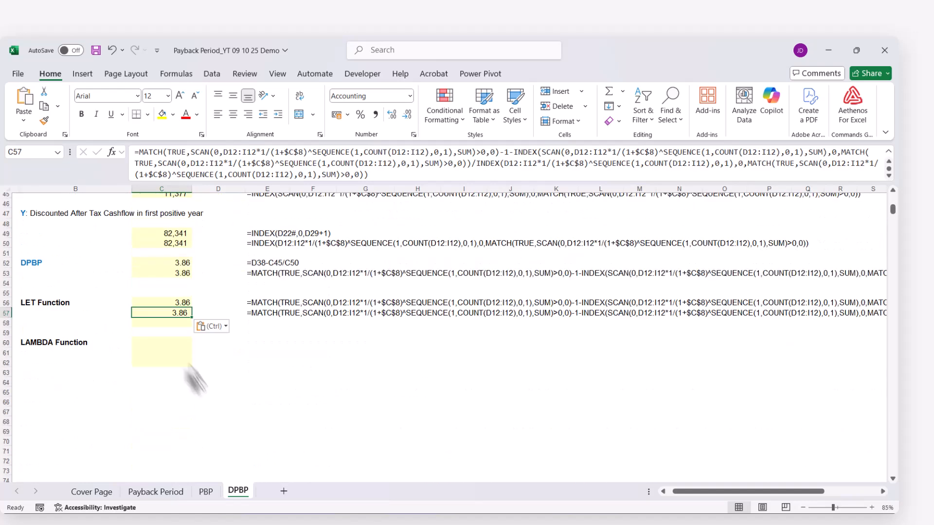
pyautogui.click(139, 153)
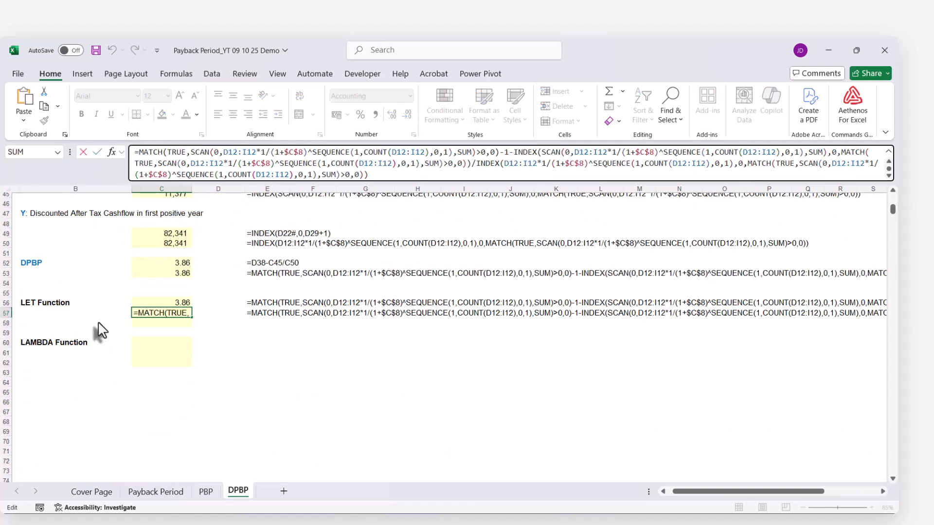
pyautogui.write('LET')
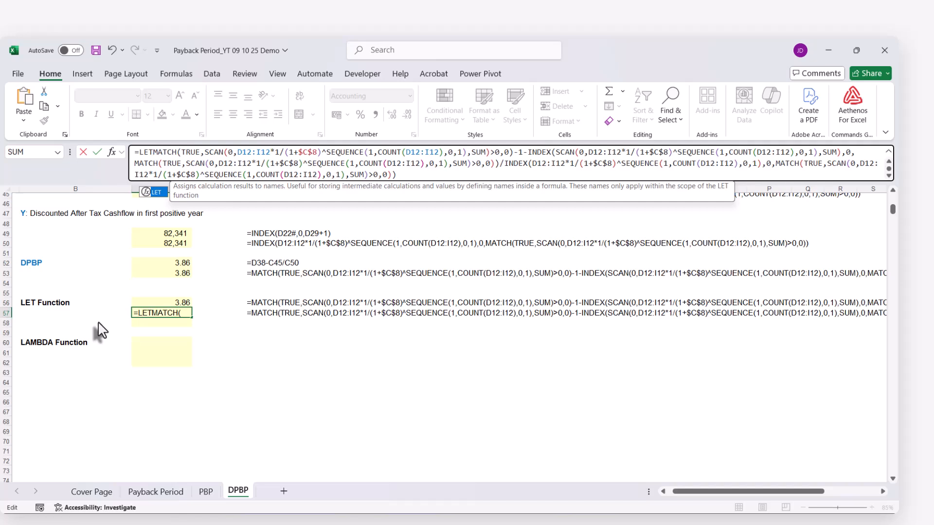
pyautogui.write('(')
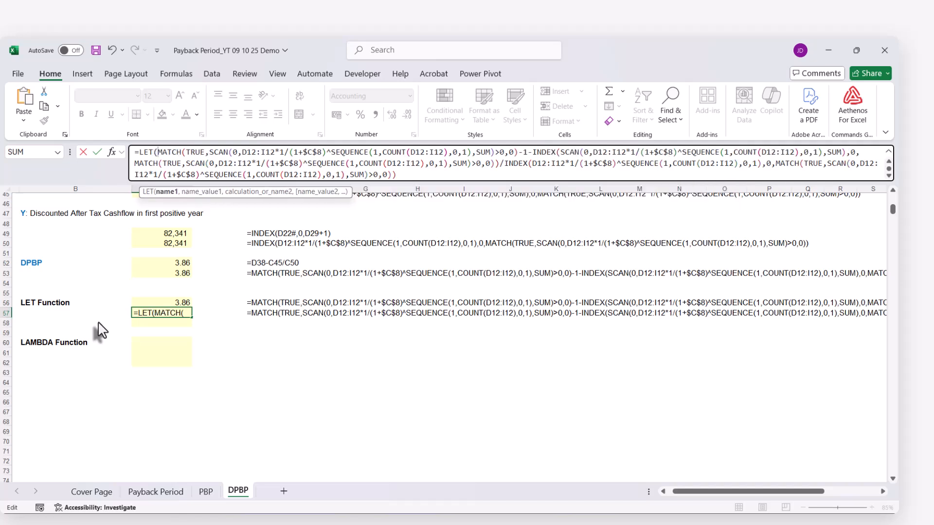
pyautogui.write('values')
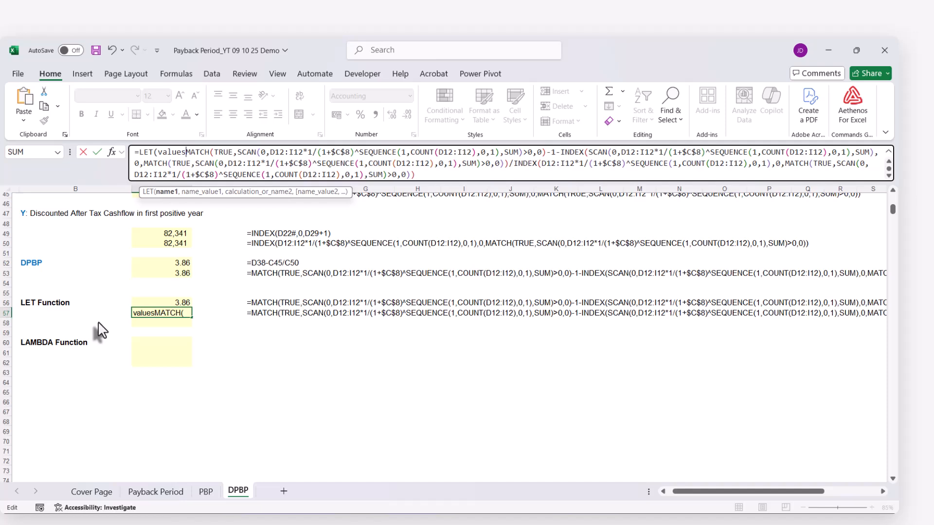
pyautogui.write(',')
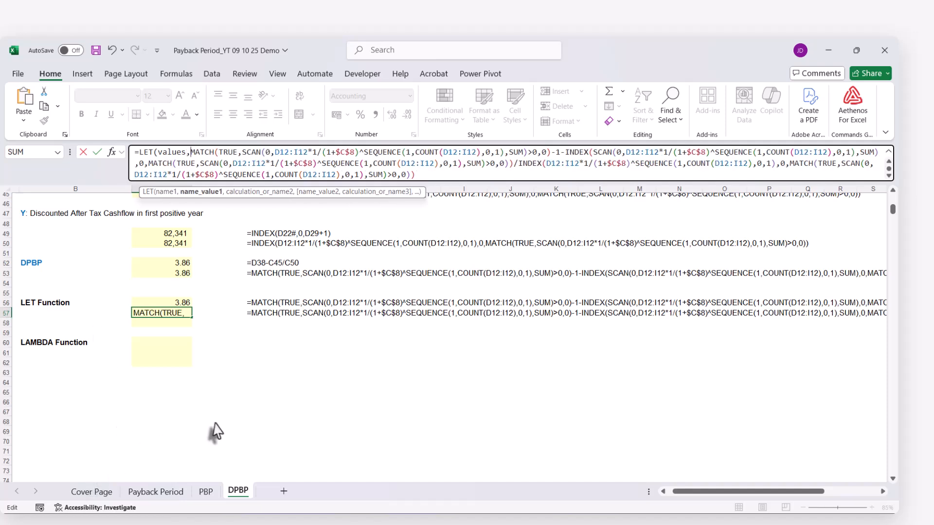
pyautogui.scroll(3, 225, 406)
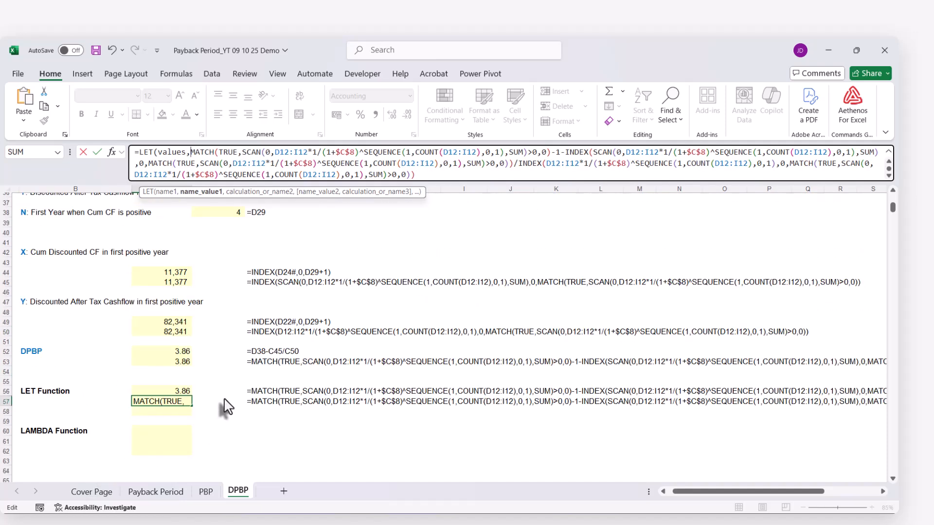
pyautogui.scroll(12, 225, 406)
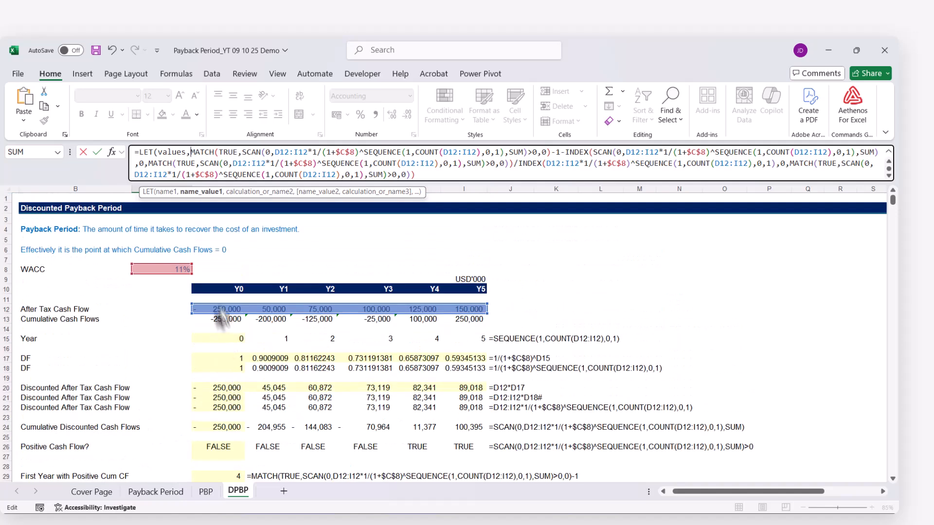
pyautogui.moveTo(217, 305); pyautogui.dragTo(450, 305)
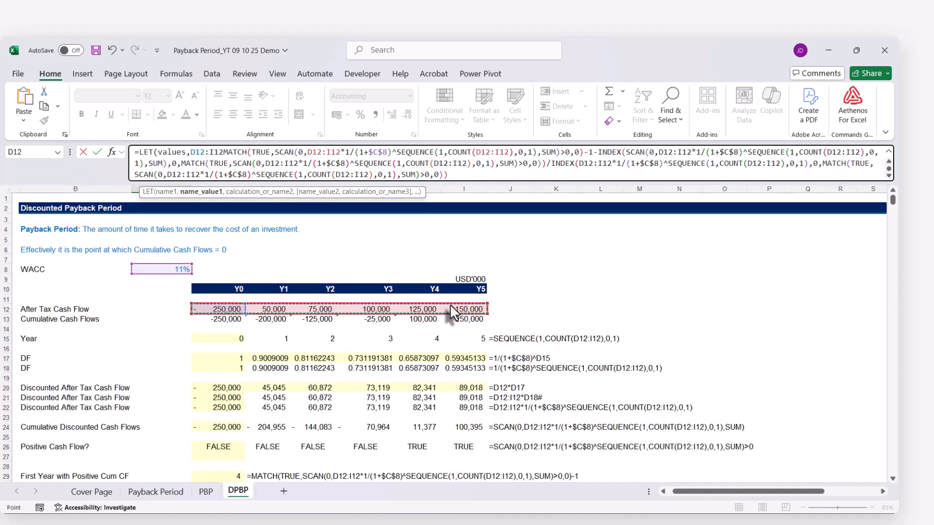
pyautogui.write(',')
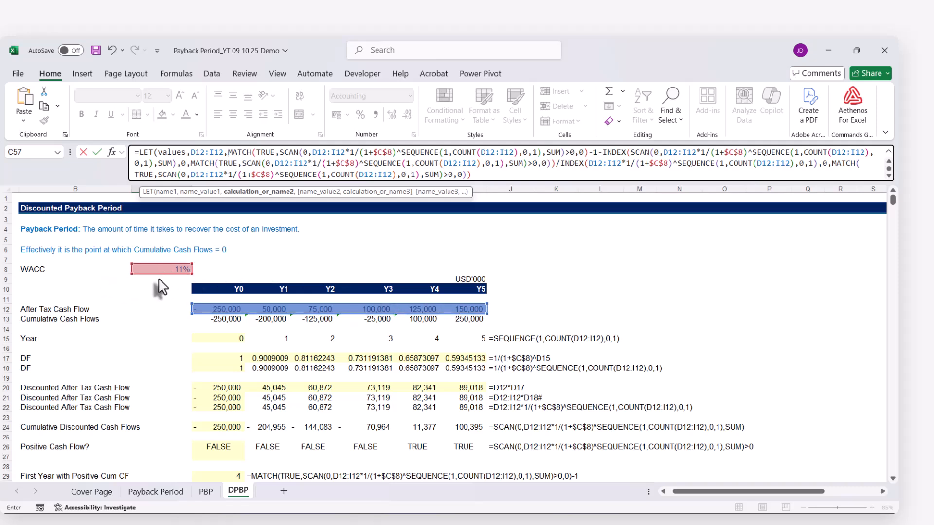
# Define the second LET name rate as the WACC cell C8 in C57, and close the LET function with a final parenthesis
pyautogui.write('rate')
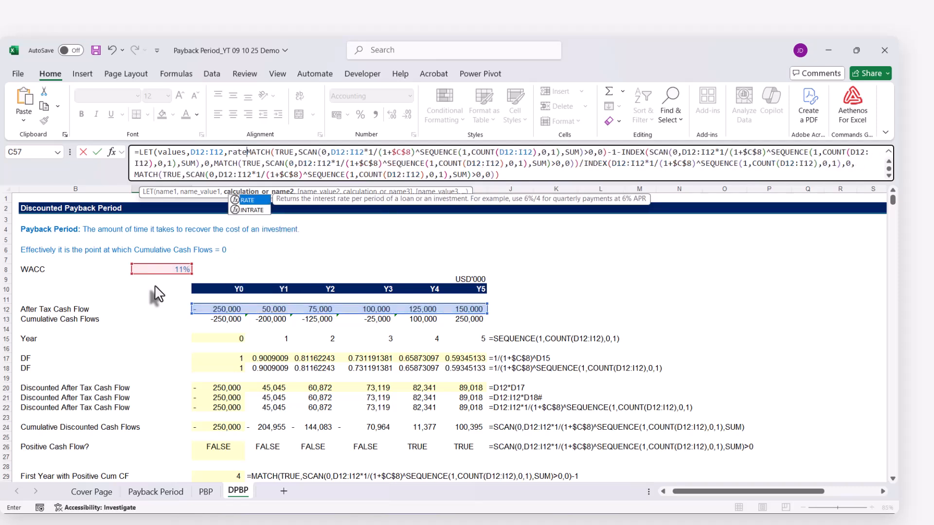
pyautogui.write(',')
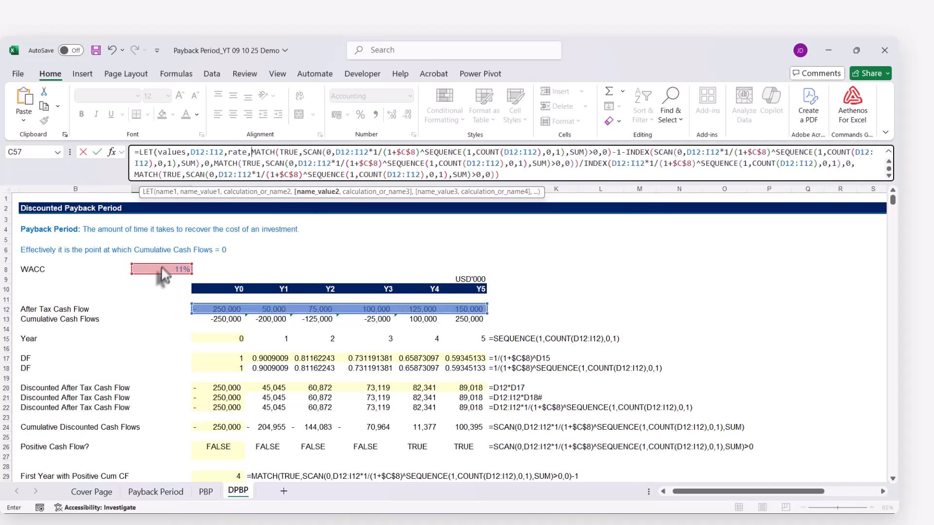
pyautogui.click(157, 269)
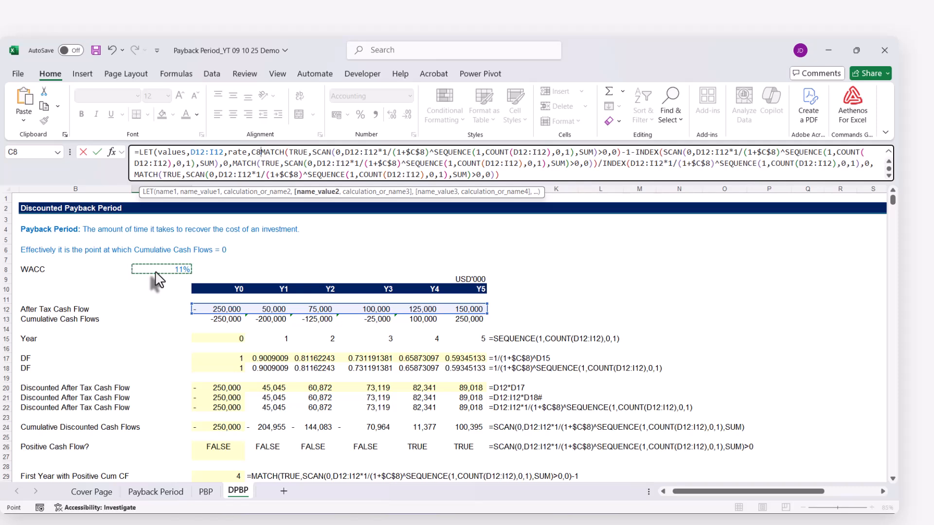
pyautogui.write(',')
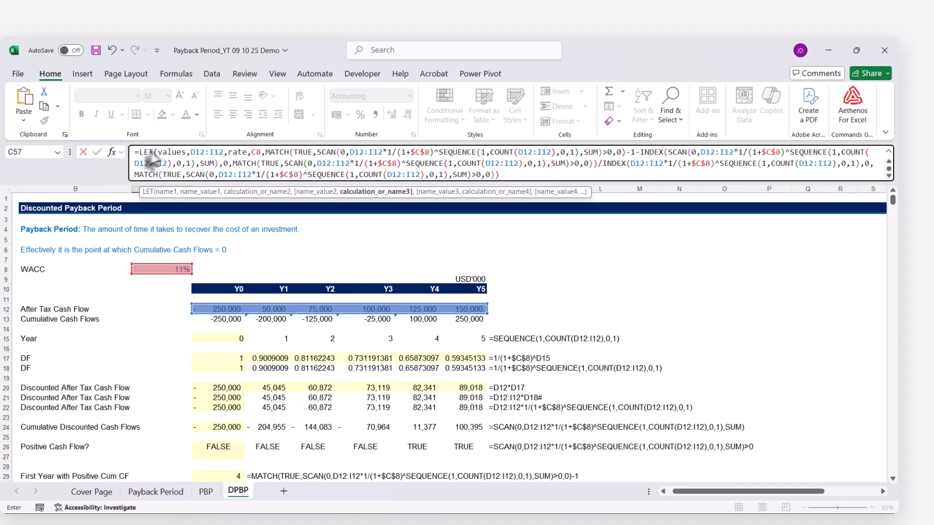
pyautogui.click(503, 174)
pyautogui.write(')')
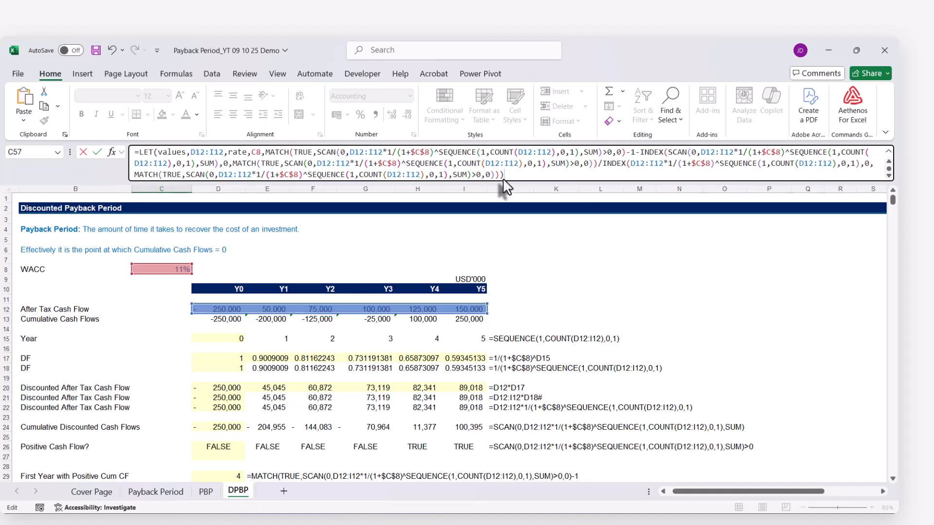
pyautogui.press('Return')
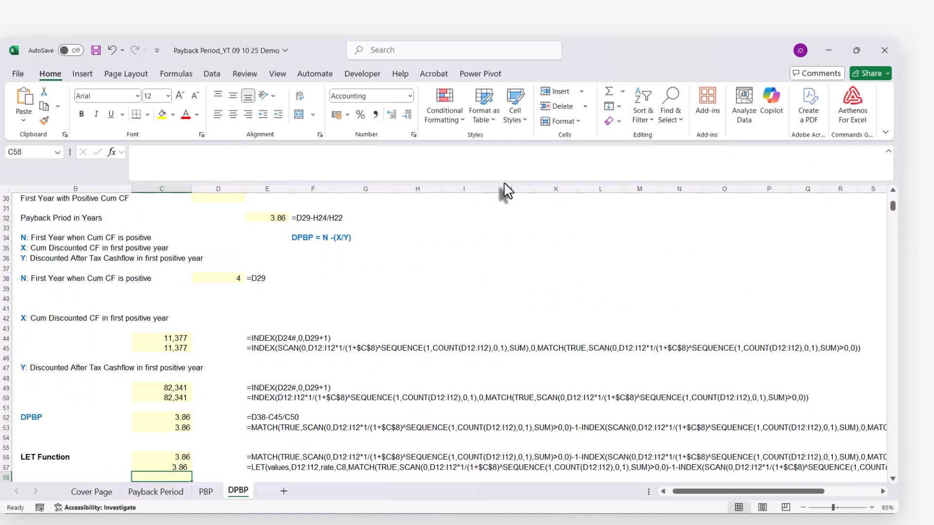
# Copy C57's complete LET formula text into C58, keeping its references unchanged
pyautogui.scroll(-2, 332, 361)
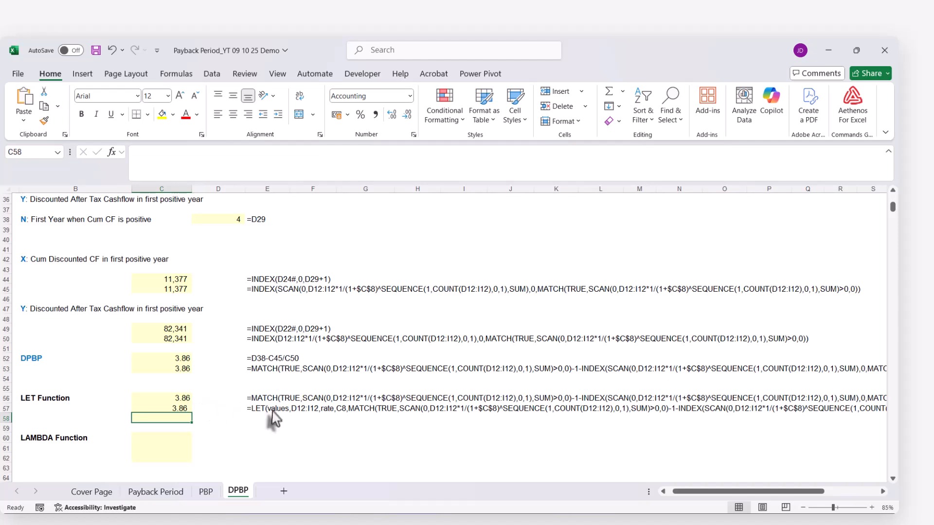
pyautogui.click(176, 410)
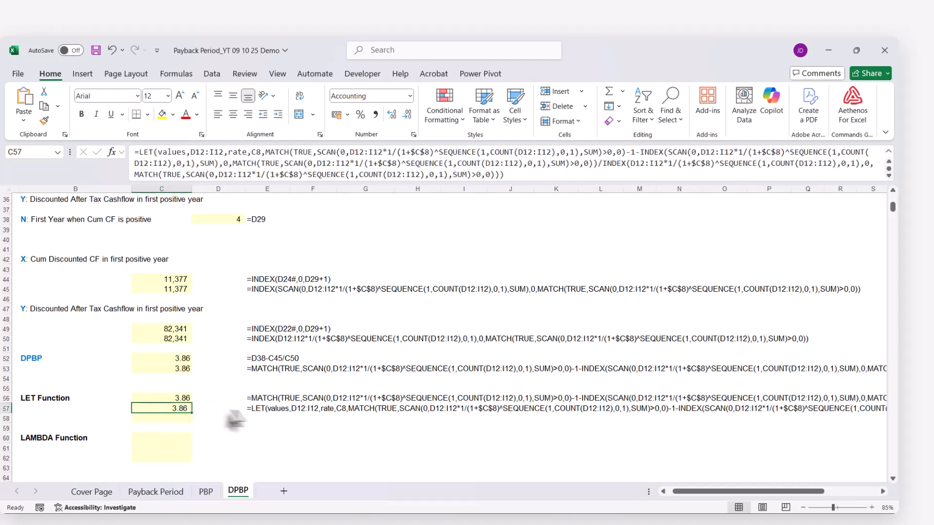
pyautogui.click(135, 155)
pyautogui.hotkey('ctrl', 'v')
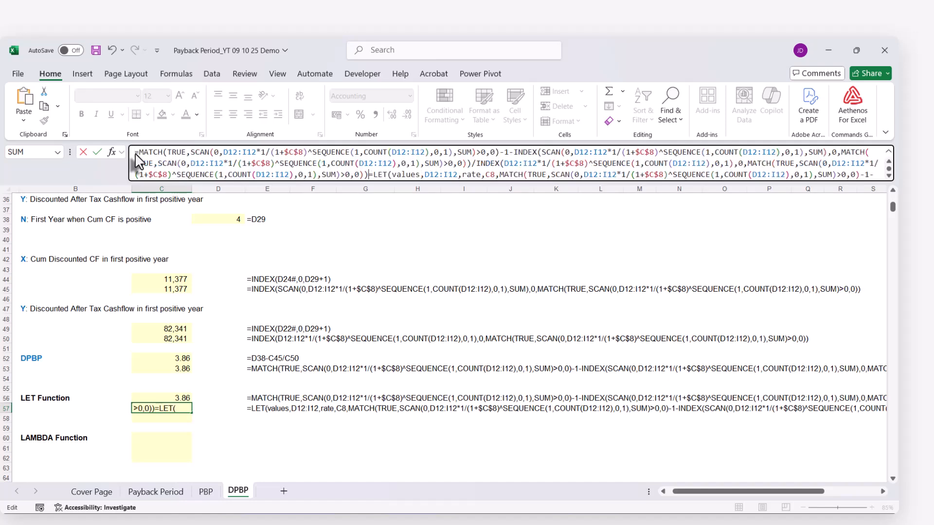
pyautogui.hotkey('ctrl', 'z')
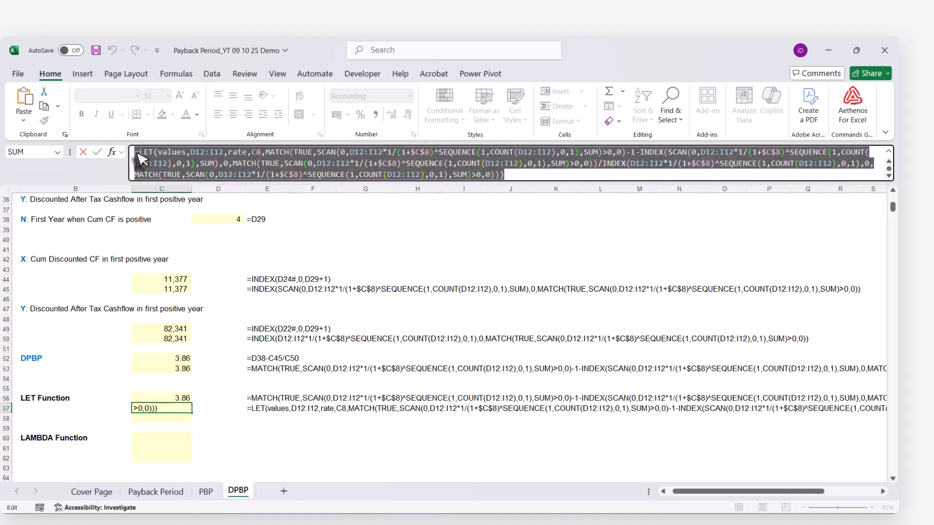
pyautogui.press('Escape')
pyautogui.click(156, 421)
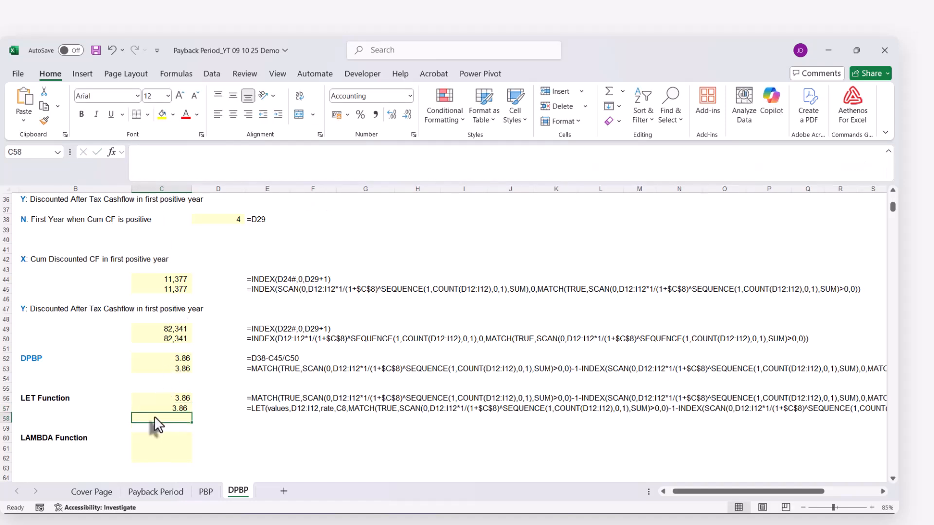
pyautogui.hotkey('ctrl', 'v')
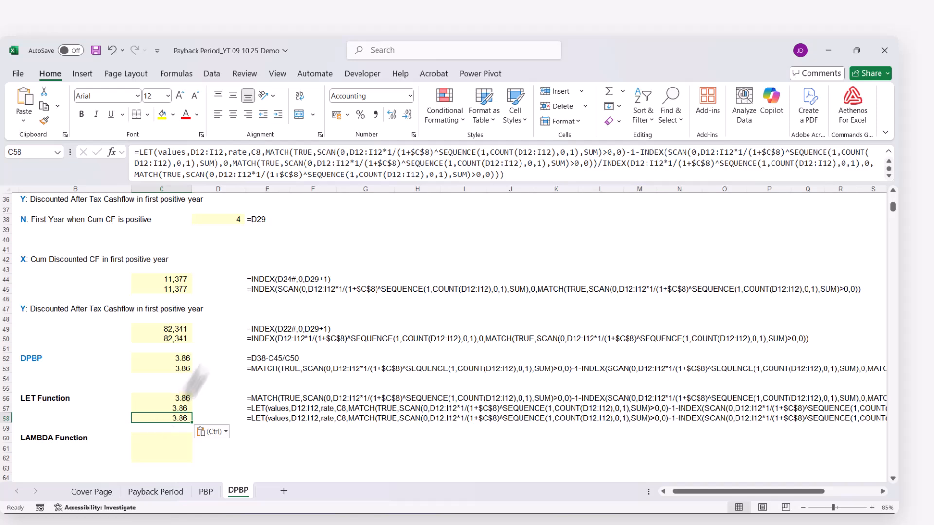
# Replace both D12:I12 references in the first MATCH term of C58's LET formula with the name values
pyautogui.click(156, 153)
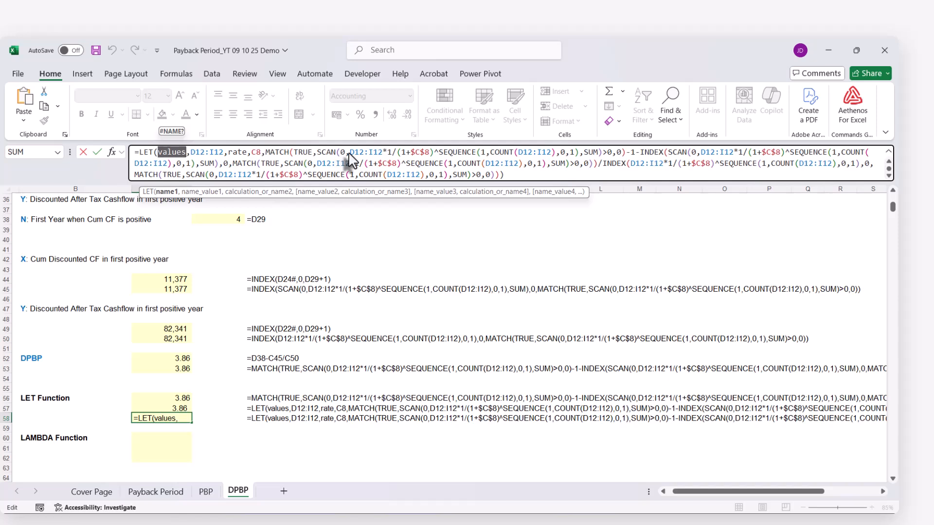
pyautogui.moveTo(350, 153); pyautogui.dragTo(379, 153)
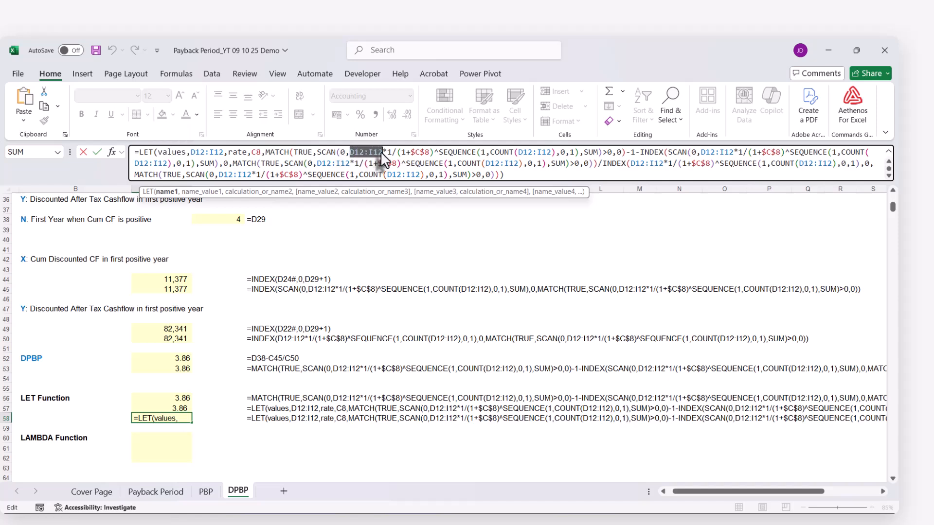
pyautogui.write('values')
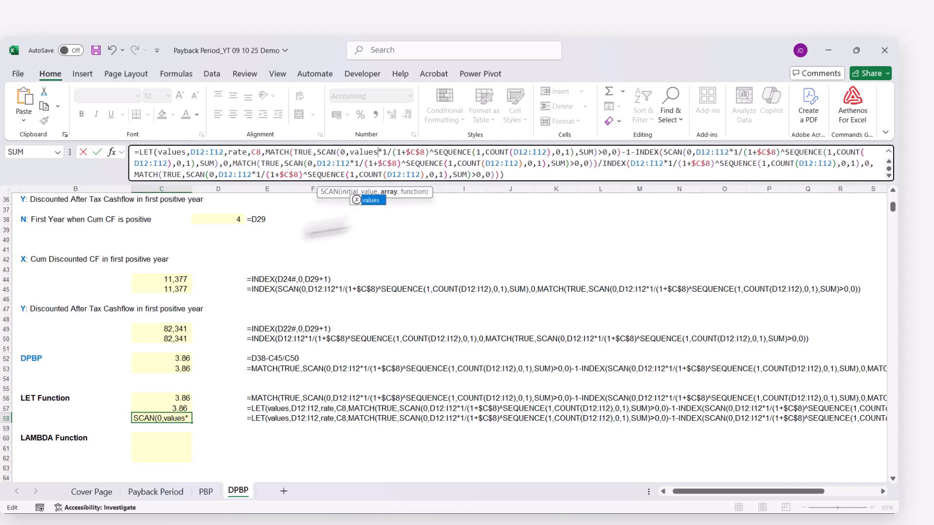
pyautogui.moveTo(514, 152); pyautogui.dragTo(547, 153)
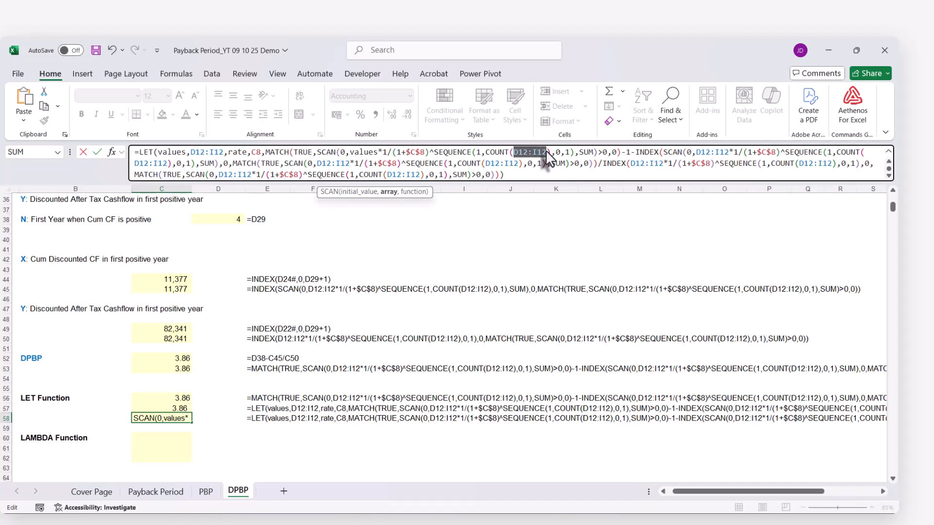
pyautogui.write('values')
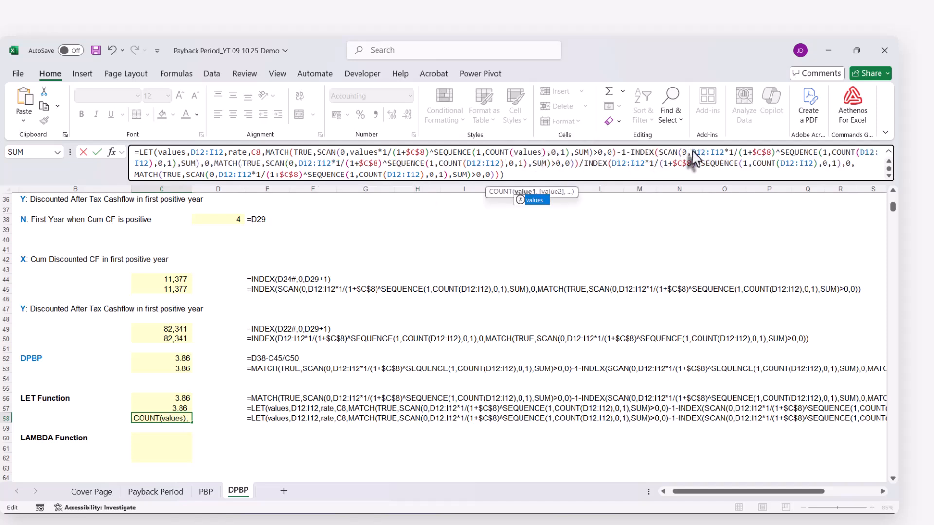
# Replace the four D12:I12 references in the numerator INDEX(SCAN(…)) term of C58's formula, including its nested MATCH, with values
pyautogui.moveTo(691, 152); pyautogui.dragTo(717, 154)
pyautogui.write('values')
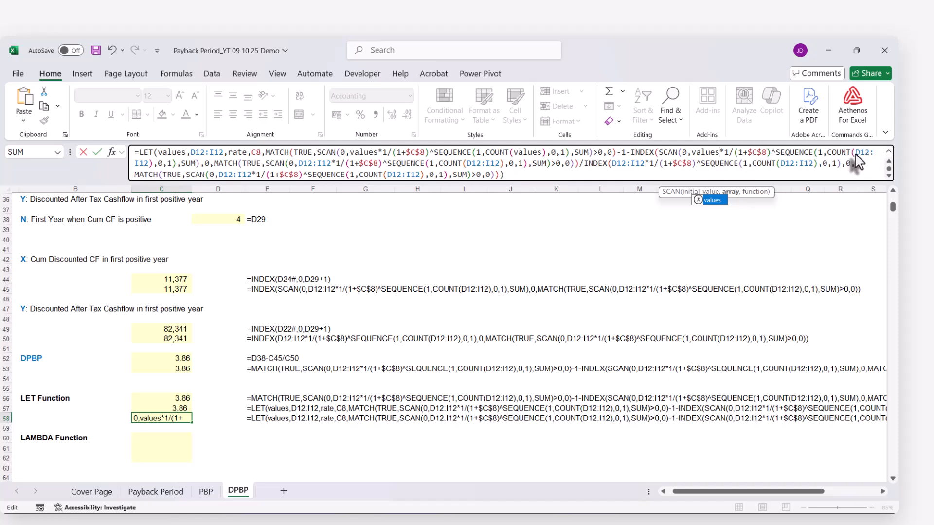
pyautogui.moveTo(855, 154); pyautogui.dragTo(144, 173)
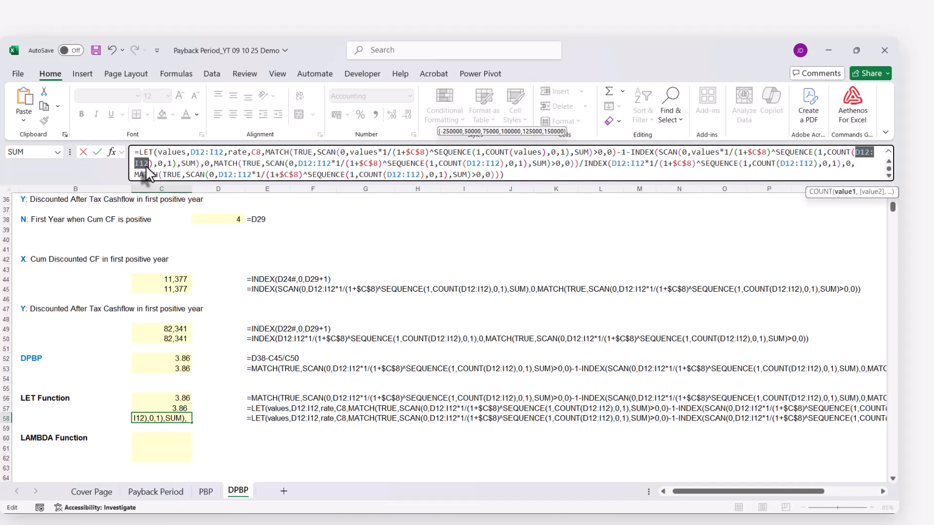
pyautogui.write('values')
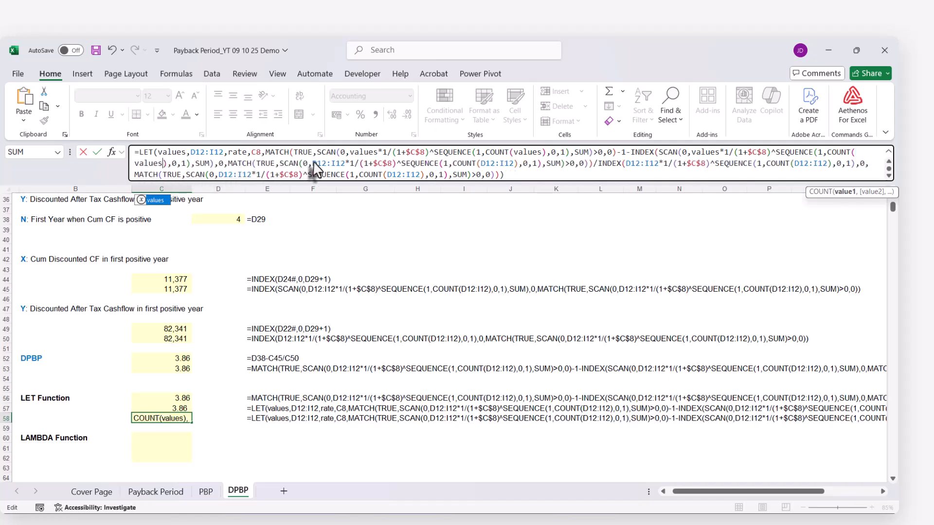
pyautogui.moveTo(313, 164); pyautogui.dragTo(341, 170)
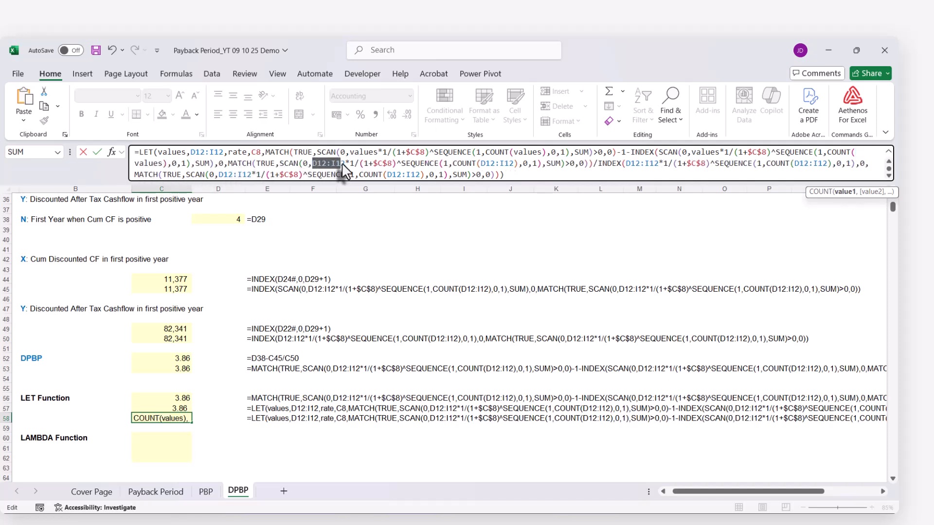
pyautogui.write('values')
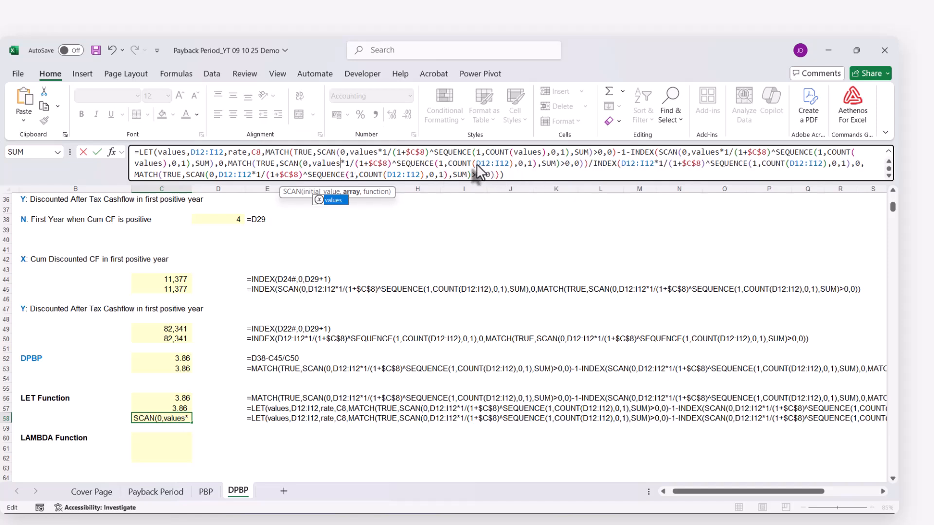
pyautogui.moveTo(476, 164); pyautogui.dragTo(510, 165)
pyautogui.write('values')
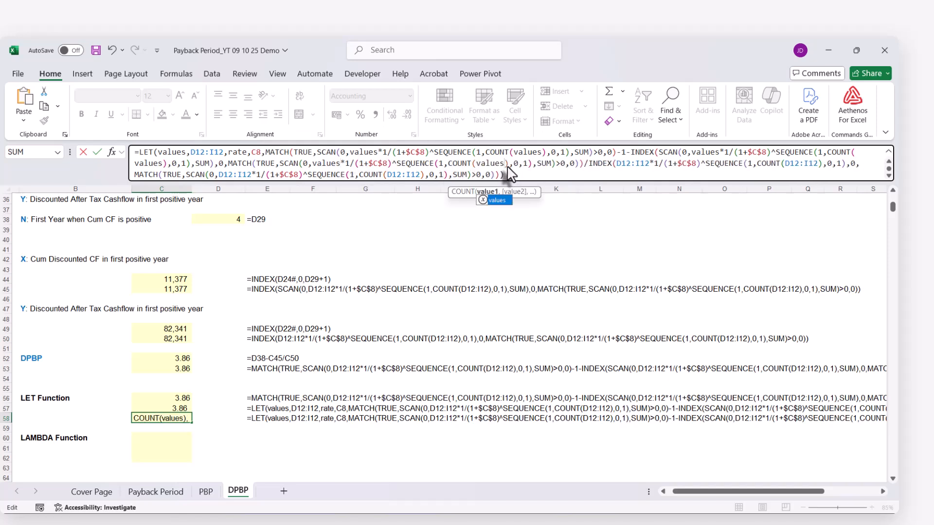
# Replace the four D12:I12 references in the denominator INDEX term of C58's LET formula, including its nested MATCH, with values
pyautogui.moveTo(617, 165); pyautogui.dragTo(648, 168)
pyautogui.write('values')
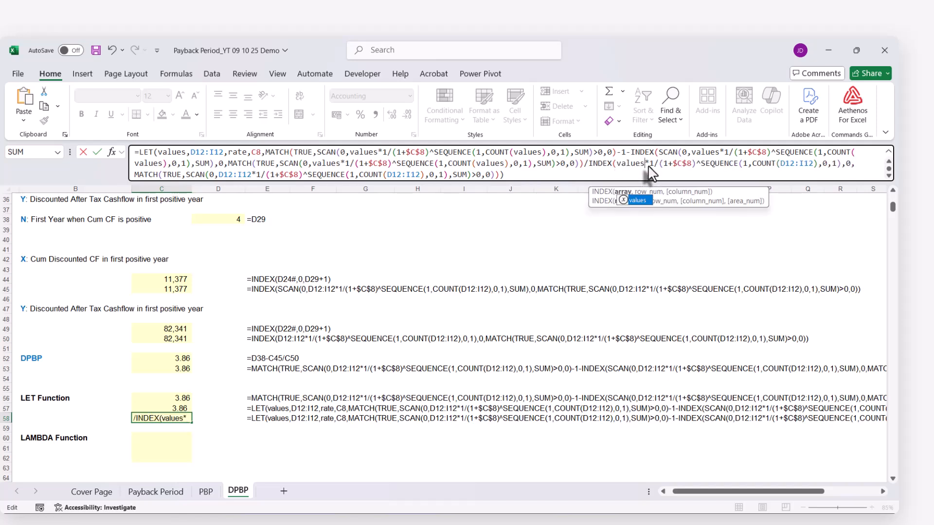
pyautogui.moveTo(781, 164); pyautogui.dragTo(812, 165)
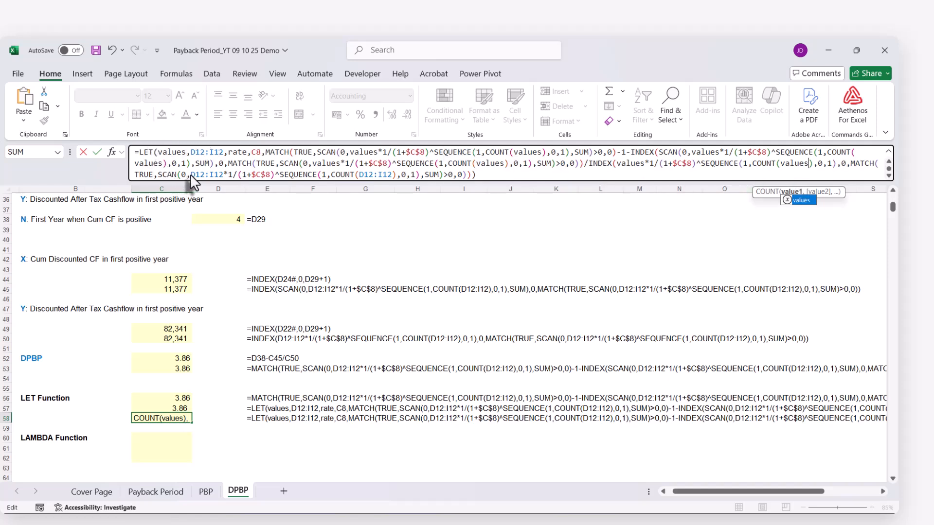
pyautogui.moveTo(191, 175)
pyautogui.mouseDown()
pyautogui.moveTo(220, 174)
pyautogui.moveTo(189, 180)
pyautogui.moveTo(208, 174)
pyautogui.mouseUp()
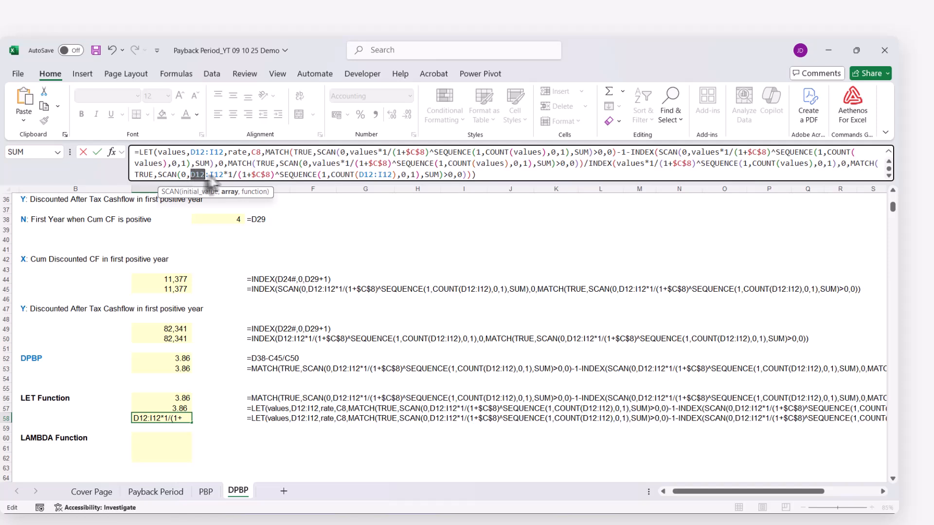
pyautogui.write('values')
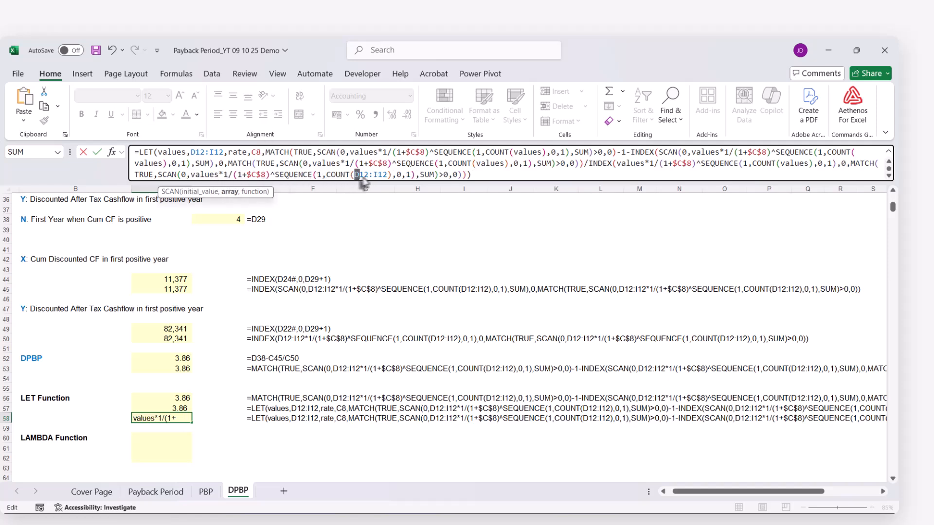
pyautogui.moveTo(355, 174); pyautogui.dragTo(389, 176)
pyautogui.write('values')
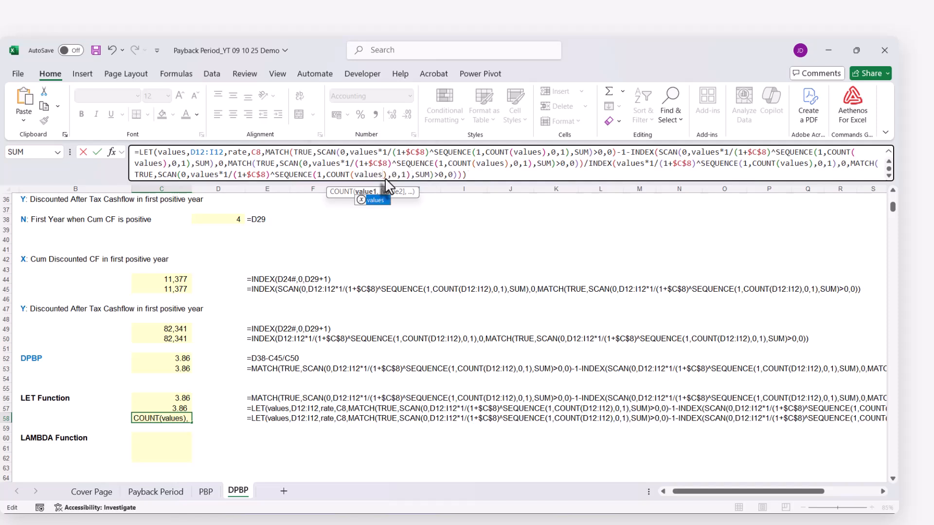
pyautogui.click(499, 177)
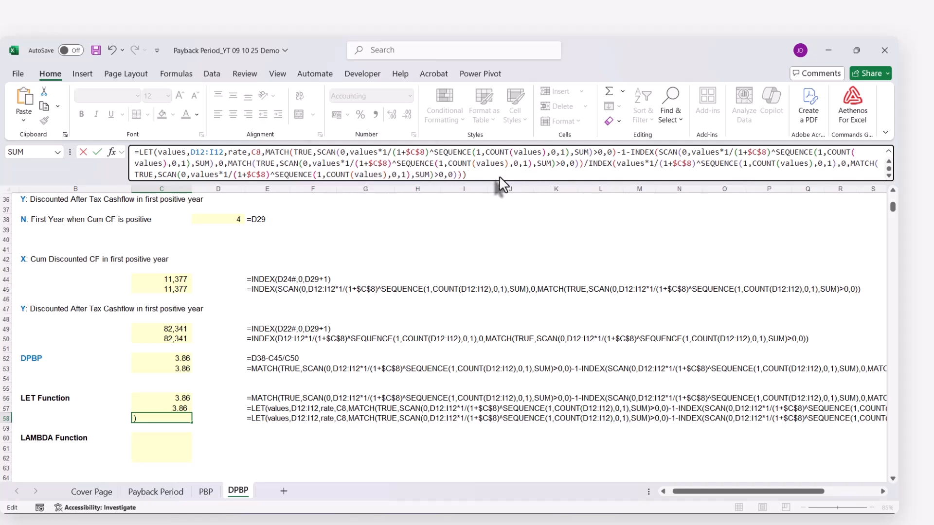
pyautogui.press('Return')
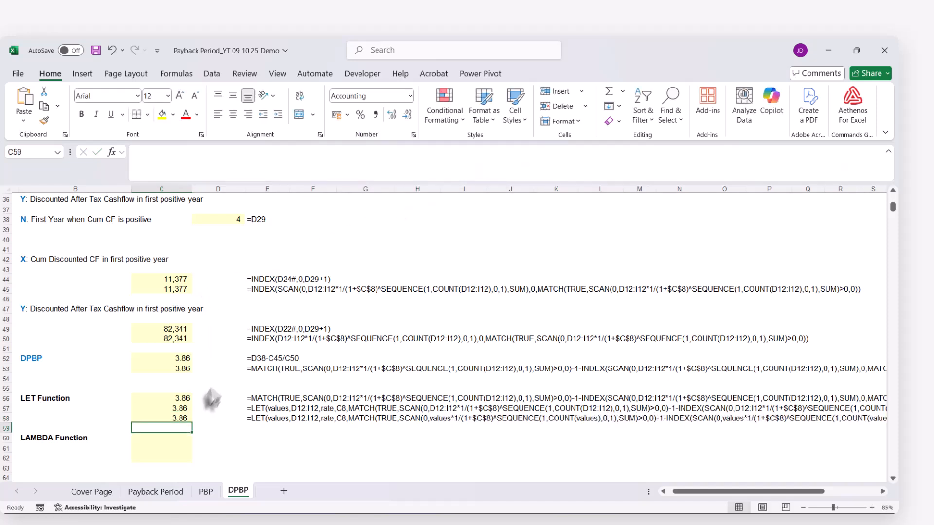
# Replace $C$8 with the name rate in C58's first MATCH term and in the numerator INDEX(SCAN(…)) term, including its nested MATCH
pyautogui.doubleClick(179, 418)
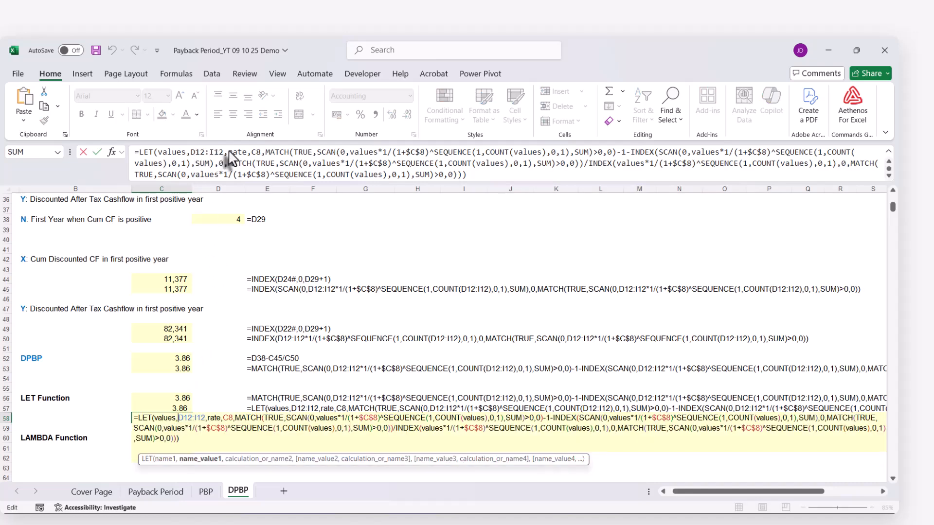
pyautogui.moveTo(230, 152); pyautogui.dragTo(241, 152)
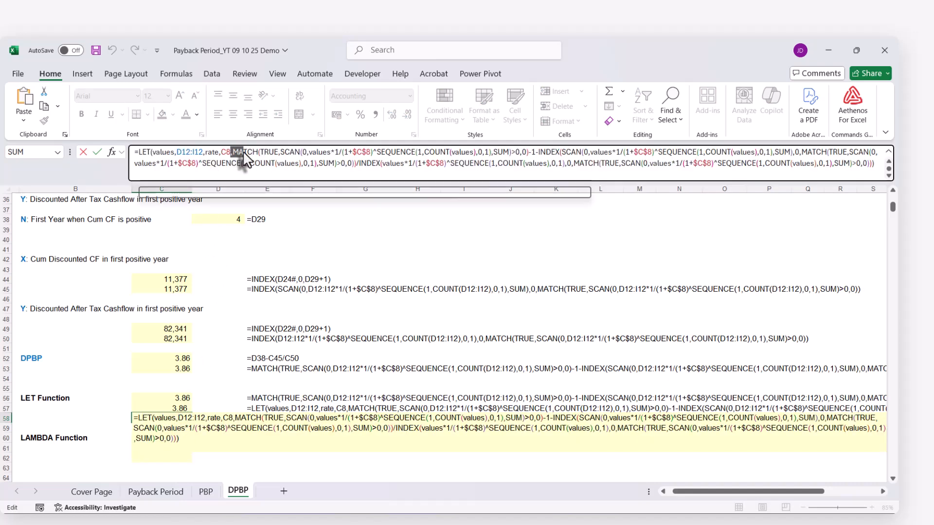
pyautogui.doubleClick(212, 152)
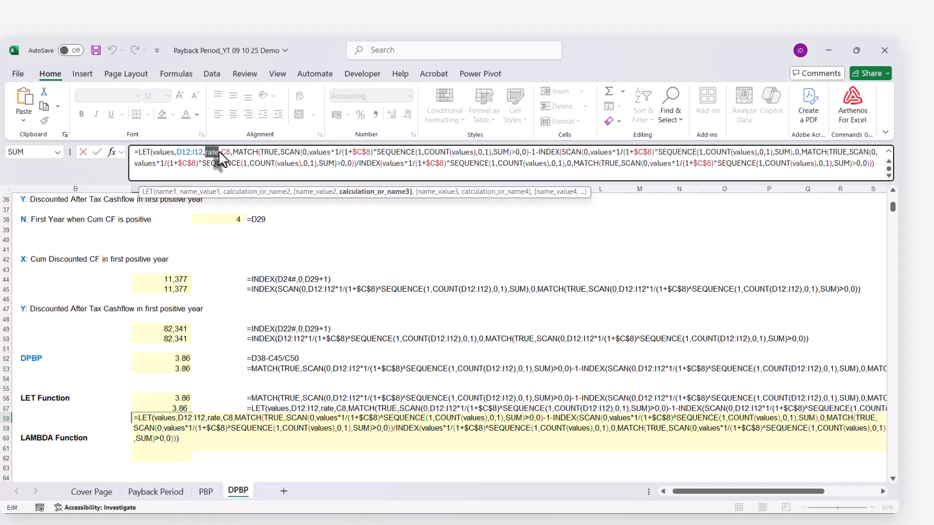
pyautogui.doubleClick(360, 152)
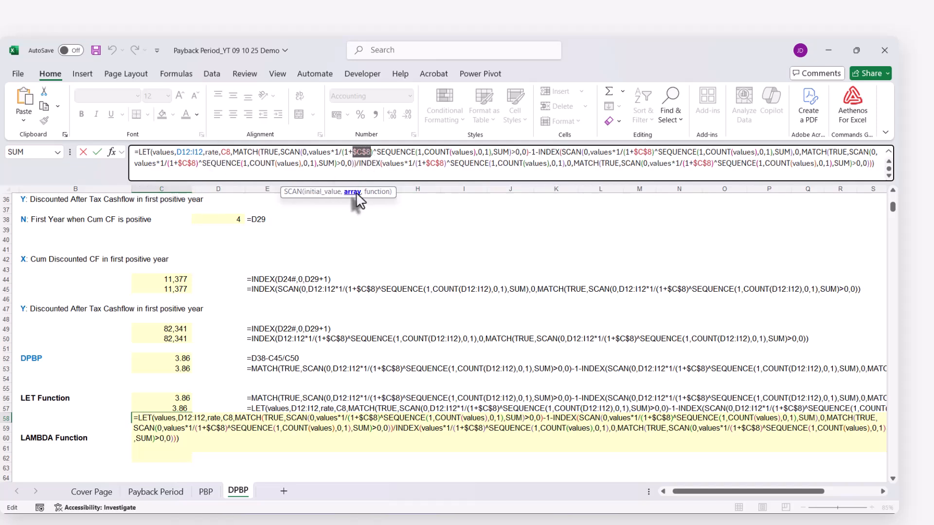
pyautogui.write('rate')
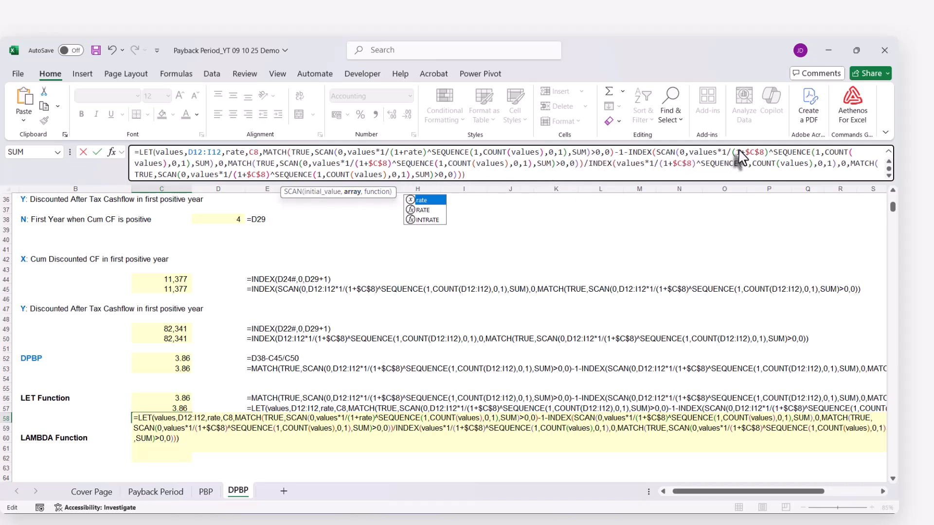
pyautogui.moveTo(746, 154); pyautogui.dragTo(762, 155)
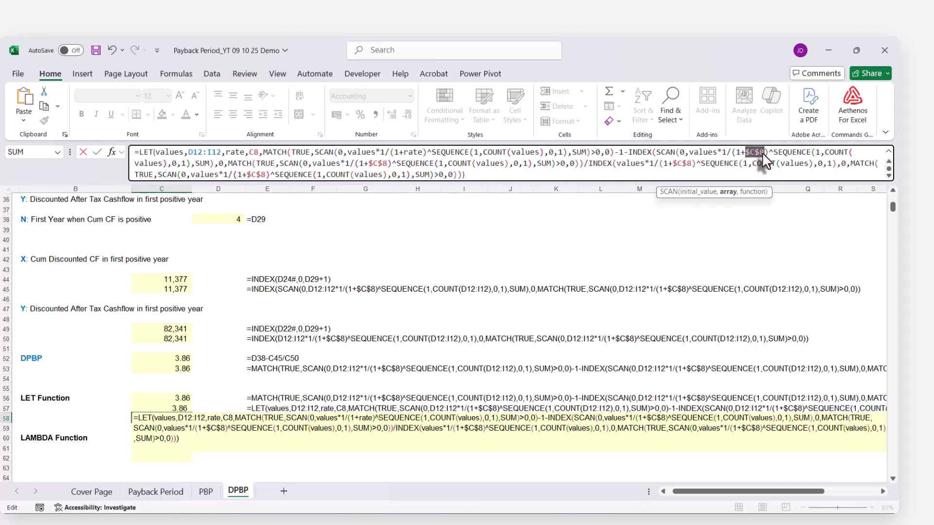
pyautogui.write('rate')
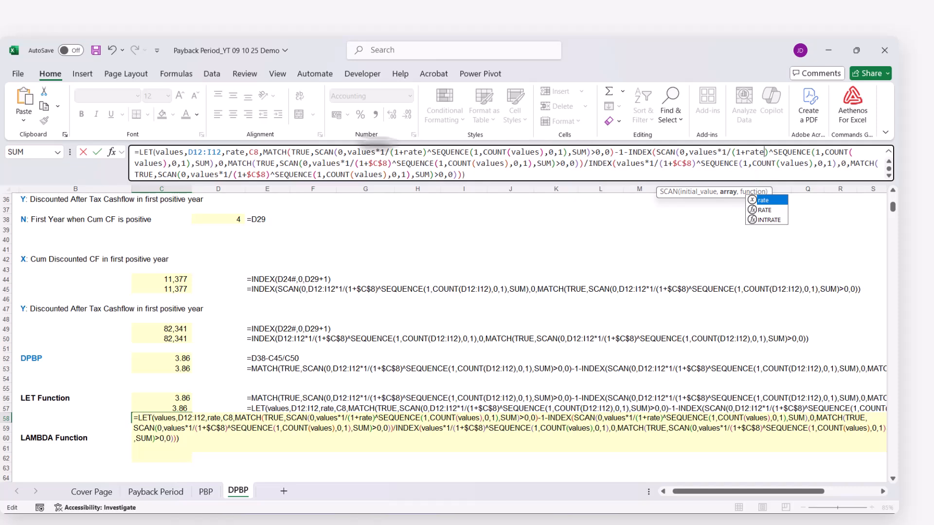
pyautogui.moveTo(369, 164); pyautogui.dragTo(384, 163)
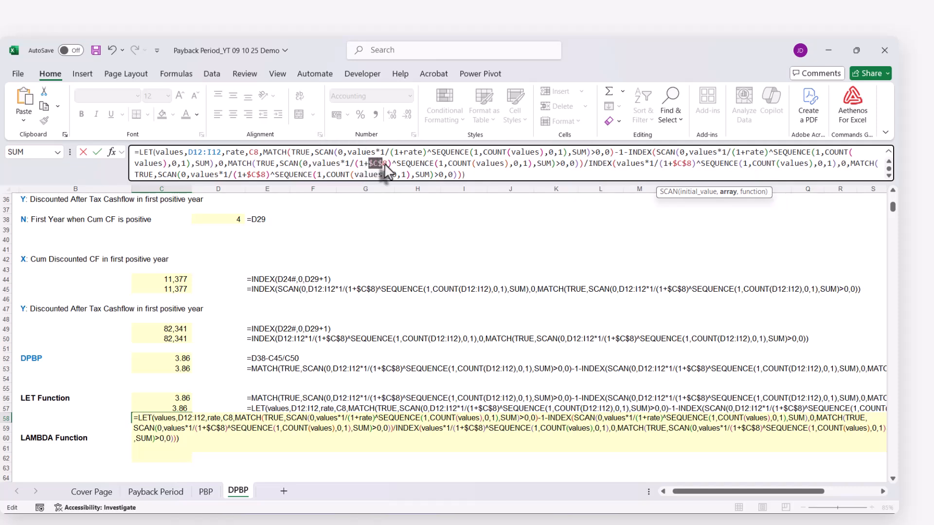
pyautogui.write('rate')
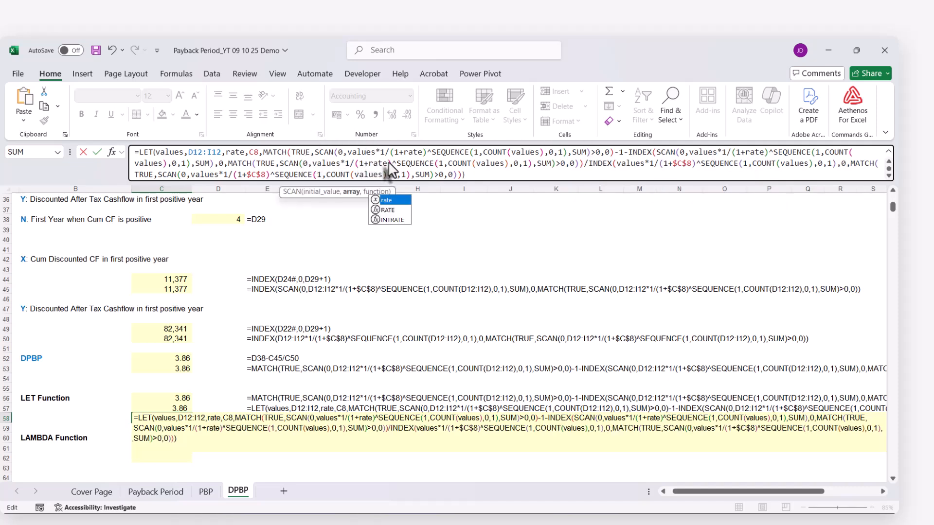
# Replace both $C$8 references in the denominator INDEX term of C58's LET formula, including its nested MATCH, with rate
pyautogui.moveTo(673, 168); pyautogui.dragTo(694, 170)
pyautogui.write('rate')
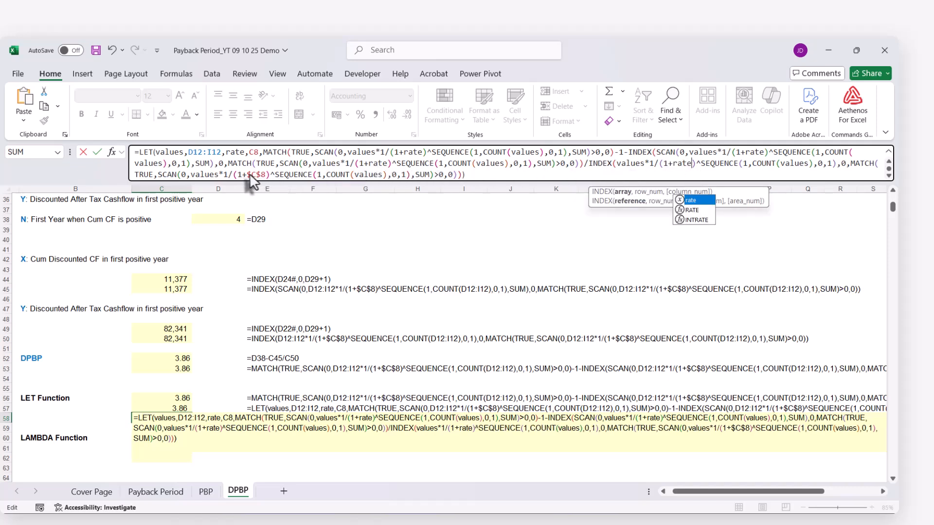
pyautogui.moveTo(246, 174); pyautogui.dragTo(265, 174)
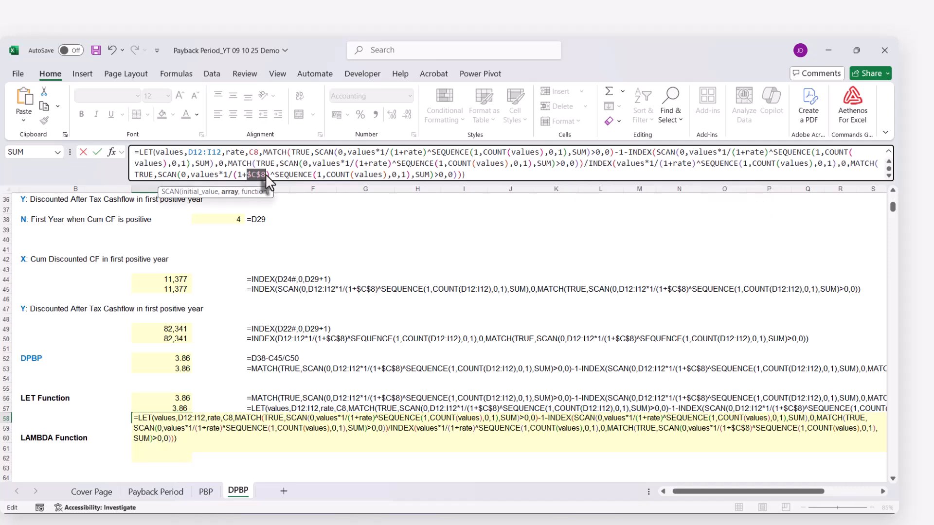
pyautogui.write('rate')
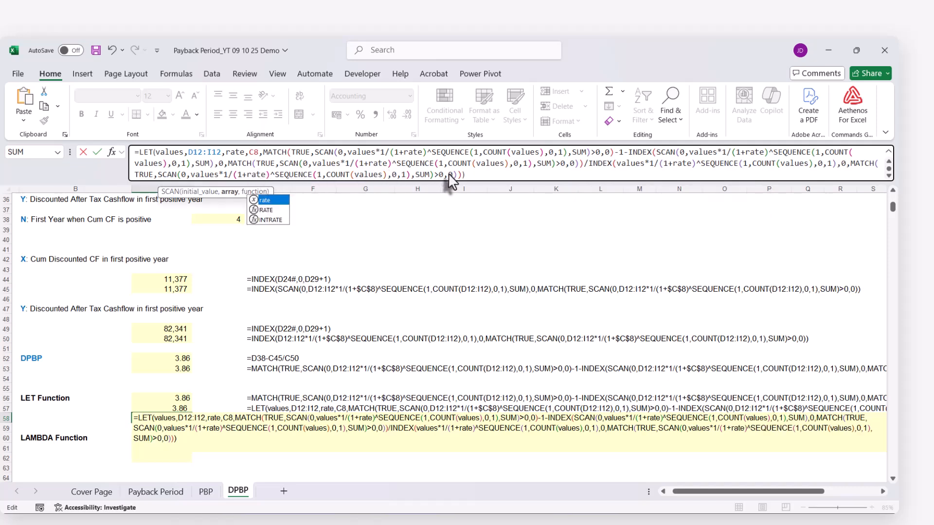
pyautogui.click(490, 176)
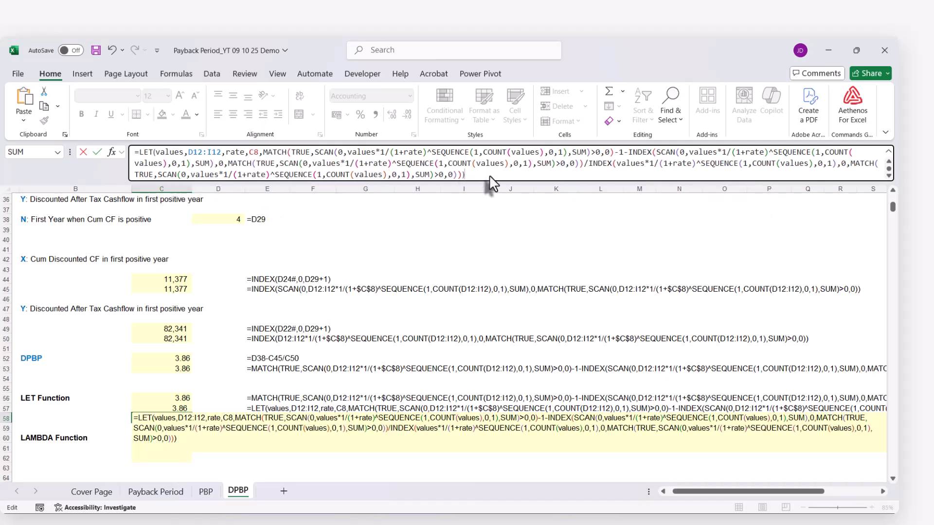
pyautogui.press('Return')
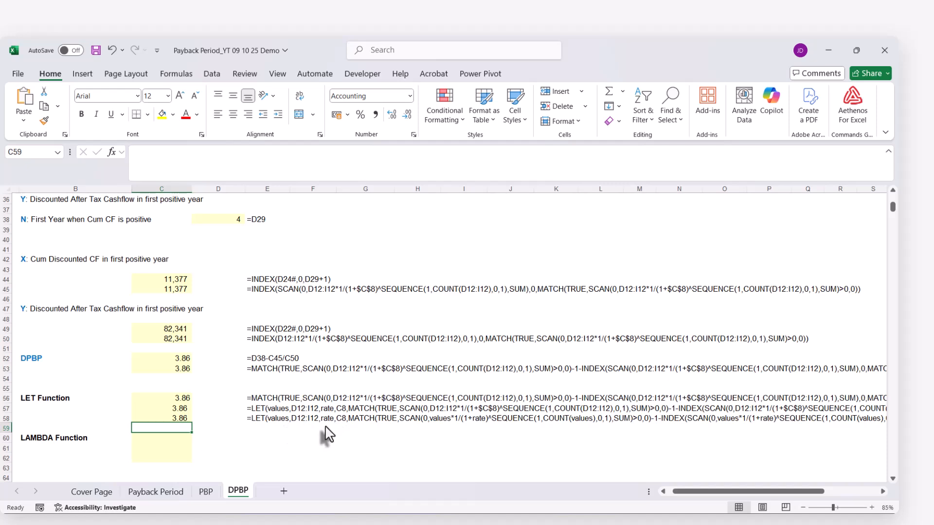
# Copy C58's complete LET formula text into C60 and C61 in the LAMBDA Function section, keeping its references unchanged
pyautogui.scroll(-1, 325, 434)
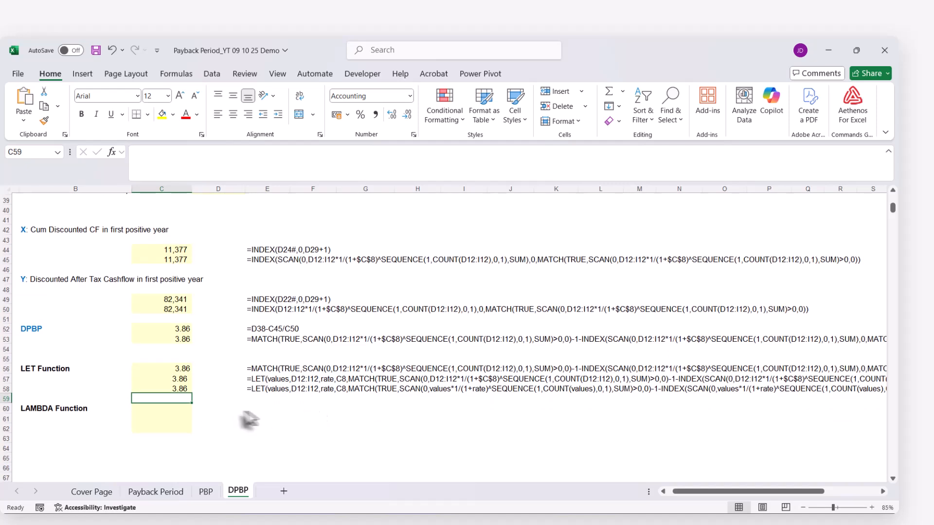
pyautogui.click(164, 412)
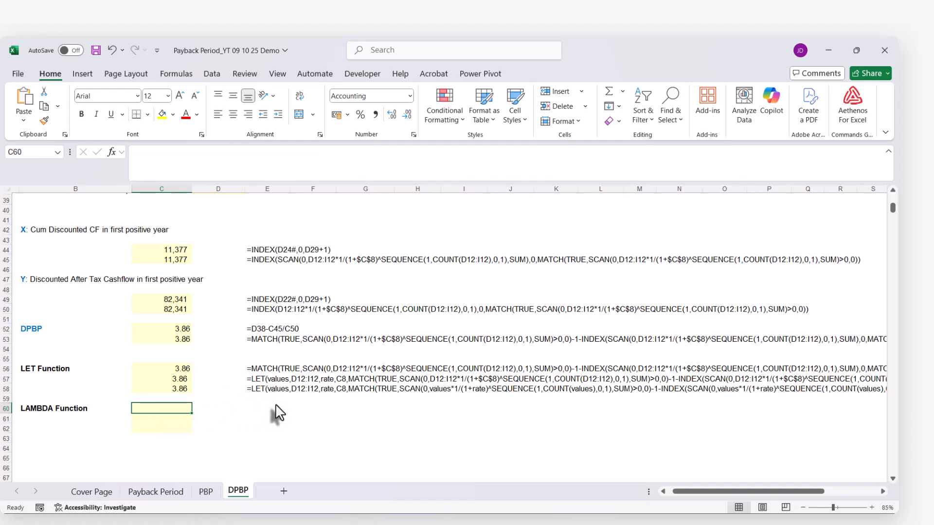
pyautogui.doubleClick(180, 389)
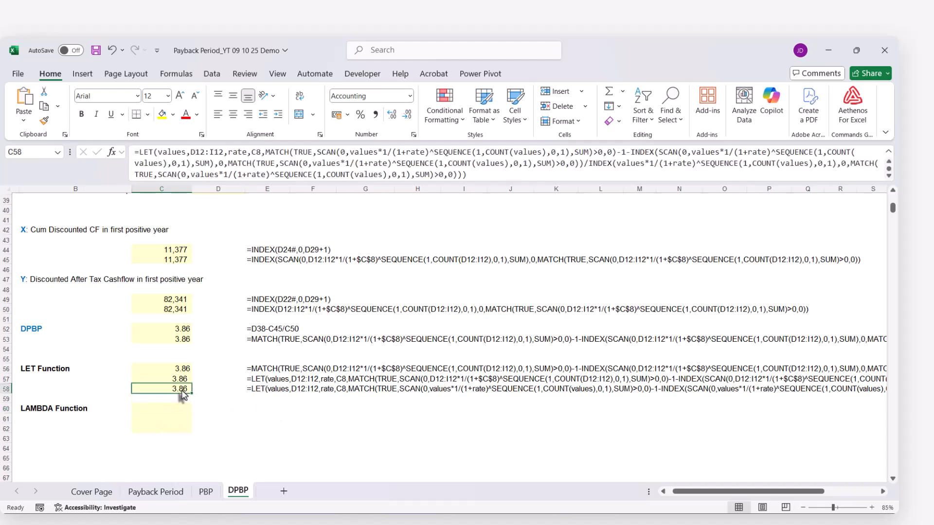
pyautogui.click(160, 154)
pyautogui.hotkey('ctrl', 'a')
pyautogui.hotkey('ctrl', 'c')
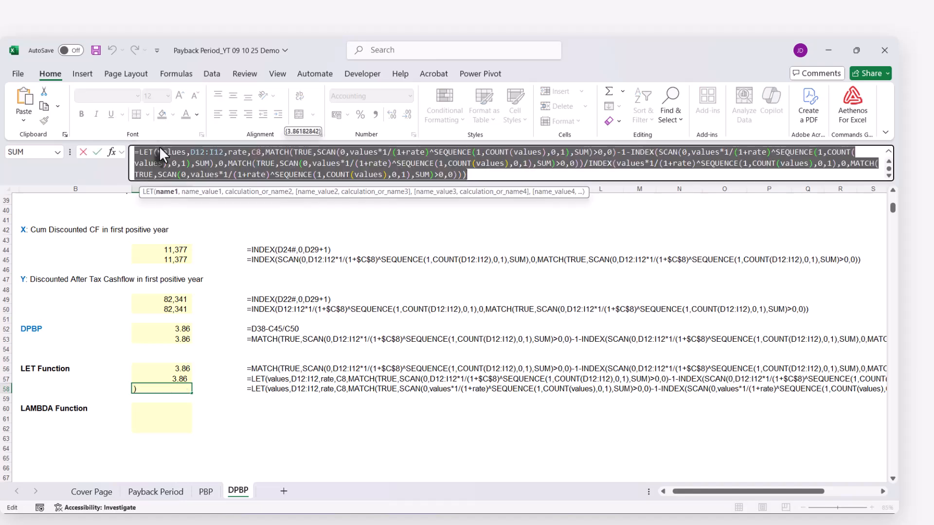
pyautogui.press('Escape')
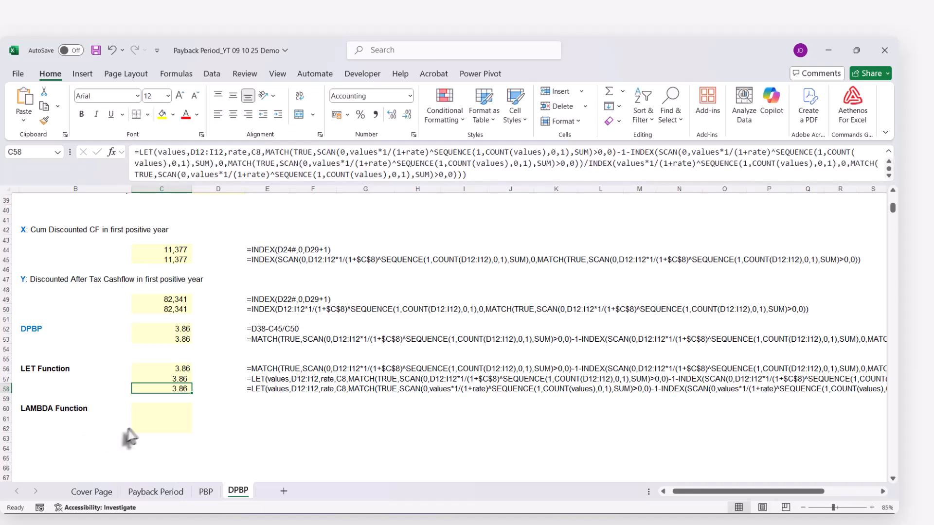
pyautogui.click(153, 412)
pyautogui.hotkey('ctrl', 'v')
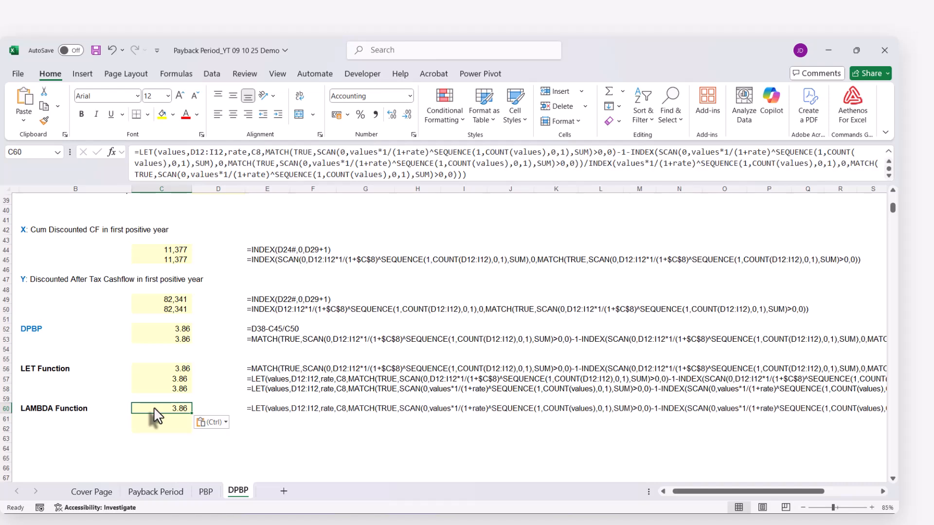
pyautogui.press('Return')
pyautogui.hotkey('ctrl', 'v')
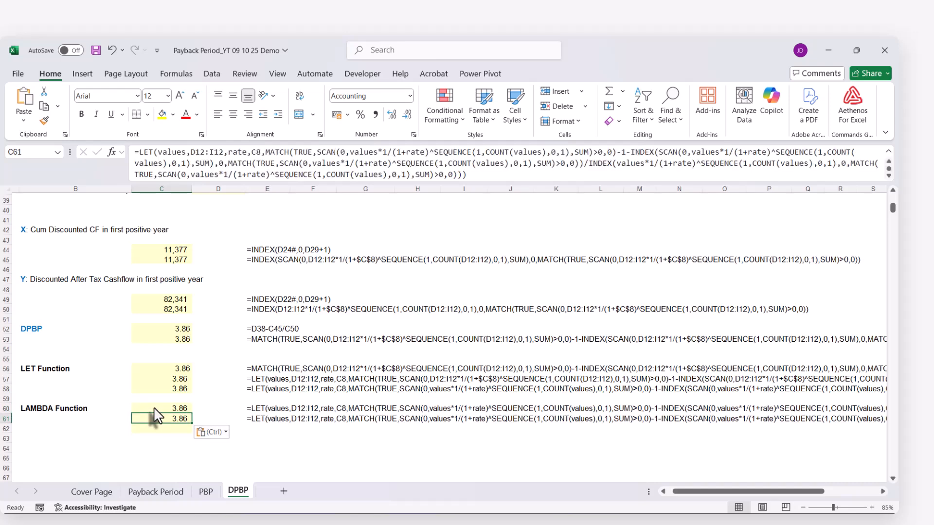
pyautogui.press('Return')
# Replace the LET function at the start of C61's formula with LAMBDA
pyautogui.click(154, 418)
pyautogui.click(138, 152)
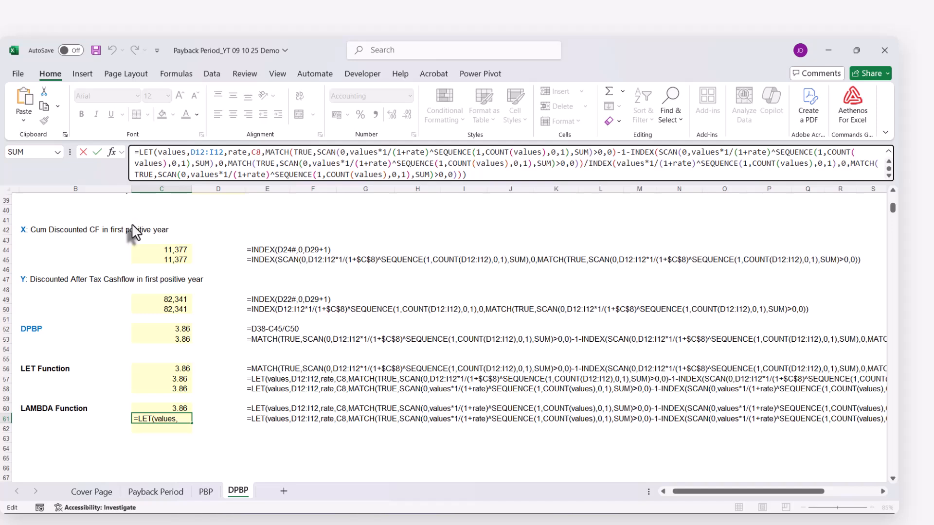
pyautogui.write('lambda')
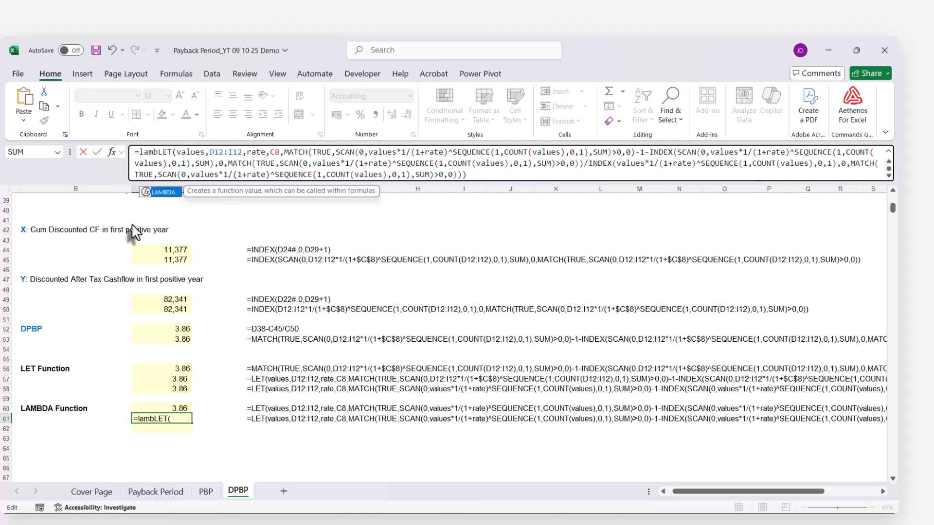
pyautogui.press('Tab')
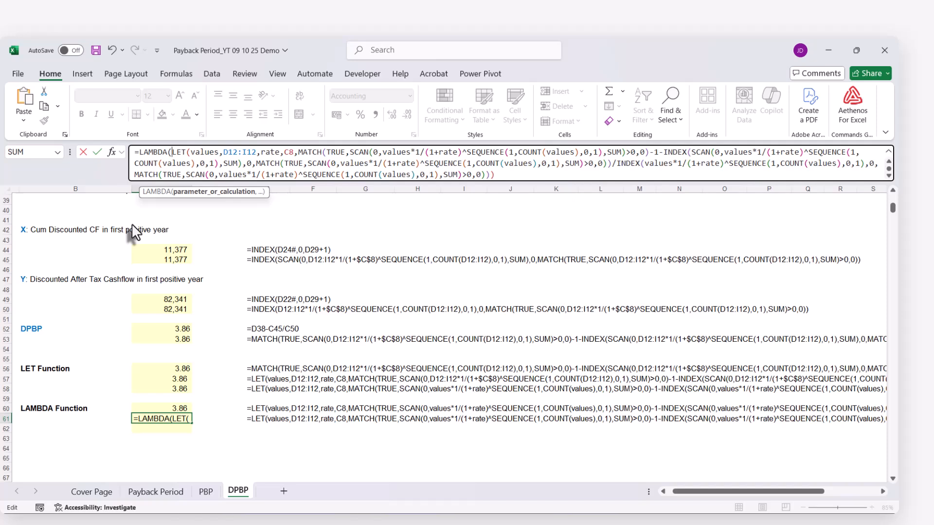
pyautogui.press('Delete')
pyautogui.press('Delete')
pyautogui.press('Delete')
pyautogui.press('Delete')
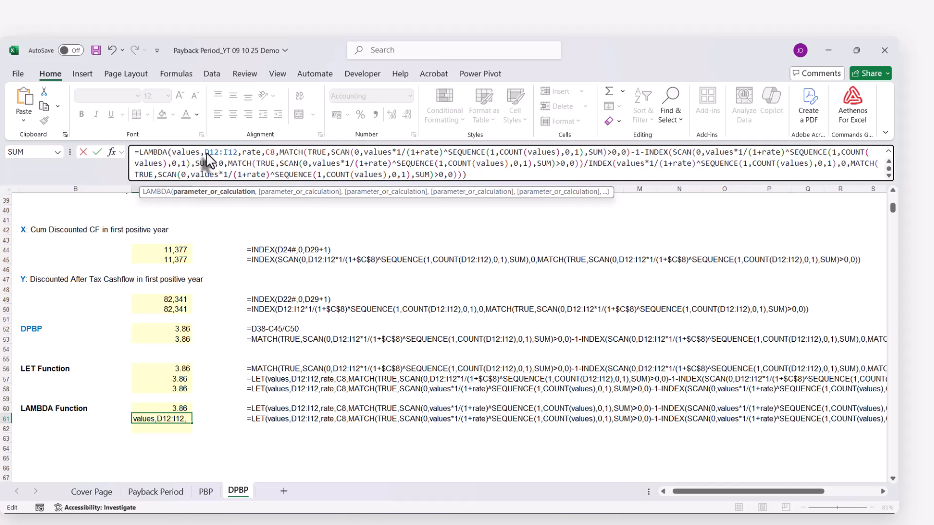
# Remove the D12:I12 and C8 arguments from C61's LAMBDA formula, leaving values and rate as its only parameters
pyautogui.moveTo(205, 152); pyautogui.dragTo(242, 152)
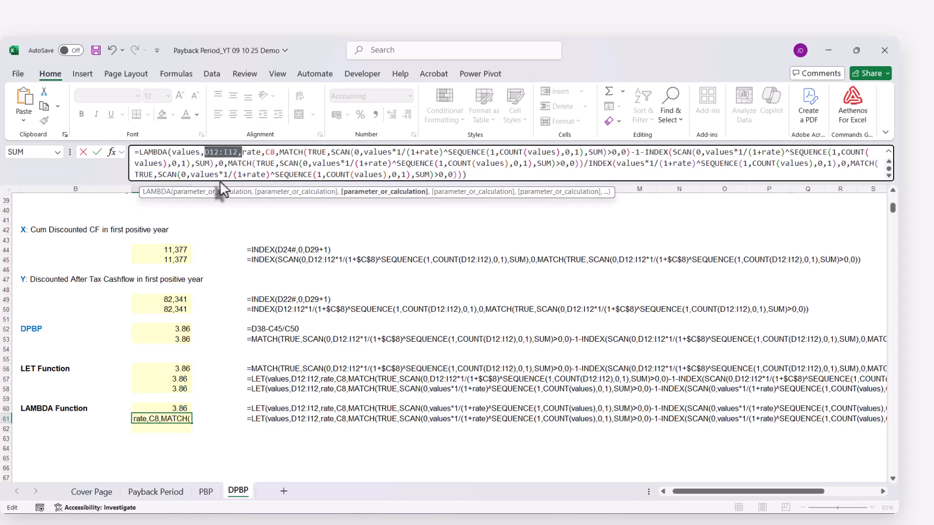
pyautogui.press('BackSpace')
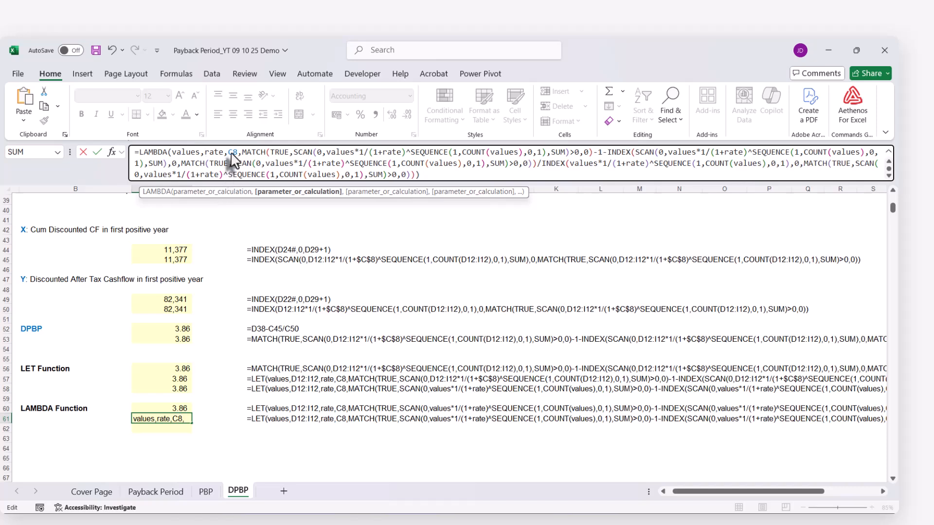
pyautogui.click(229, 152)
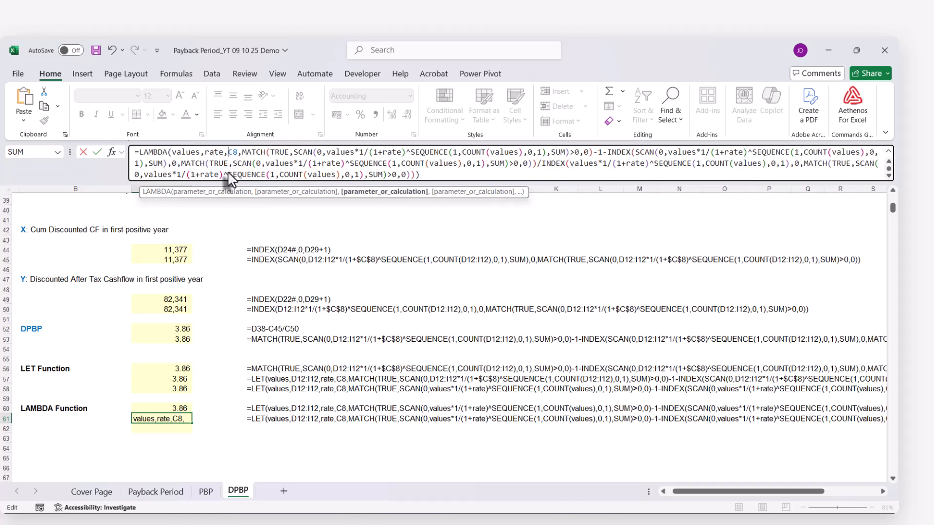
pyautogui.press('Delete')
pyautogui.press('Delete')
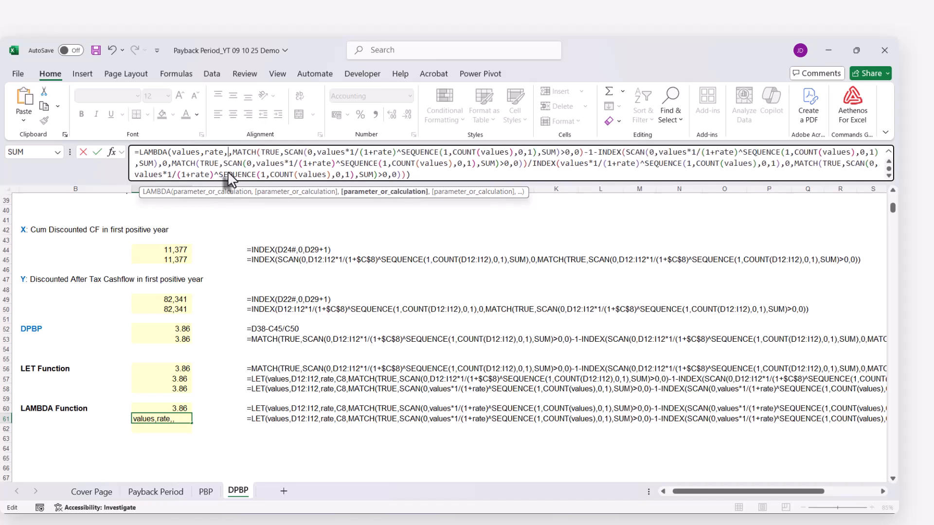
pyautogui.press('Delete')
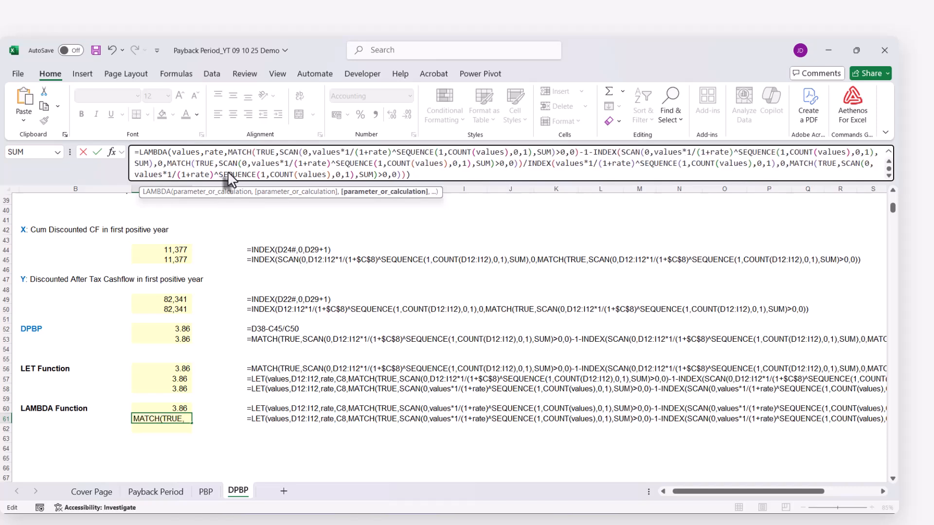
pyautogui.click(185, 152)
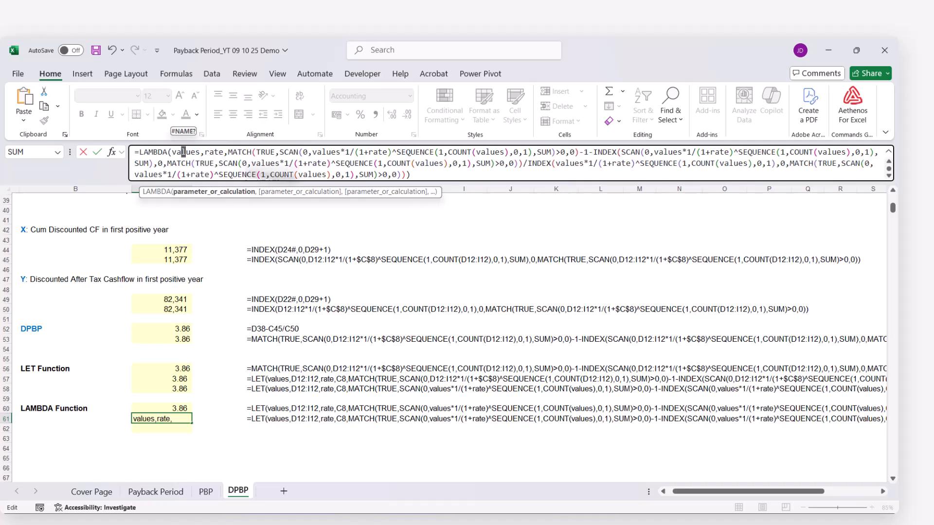
pyautogui.press('Return')
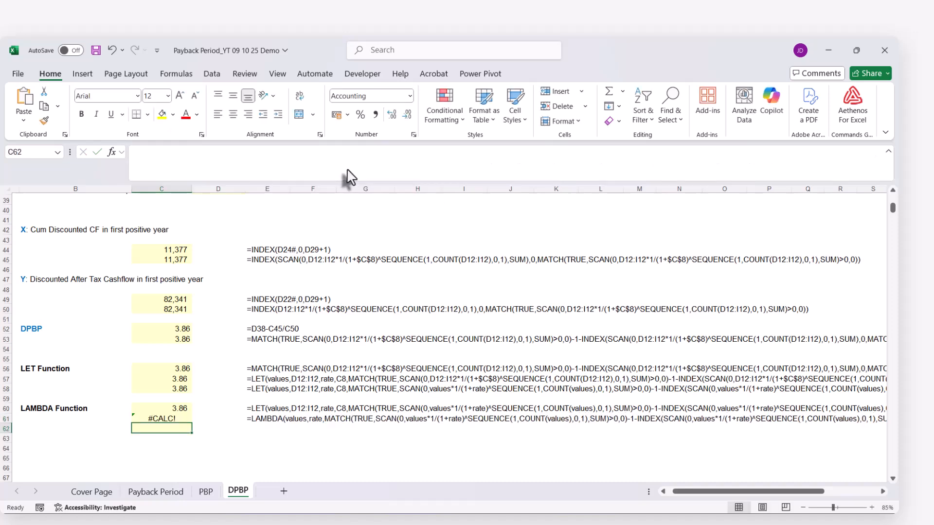
# Append the call arguments (D12:I12,C8) to the end of C61's LAMBDA formula, supplying the after-tax cash flows and WACC
pyautogui.click(173, 419)
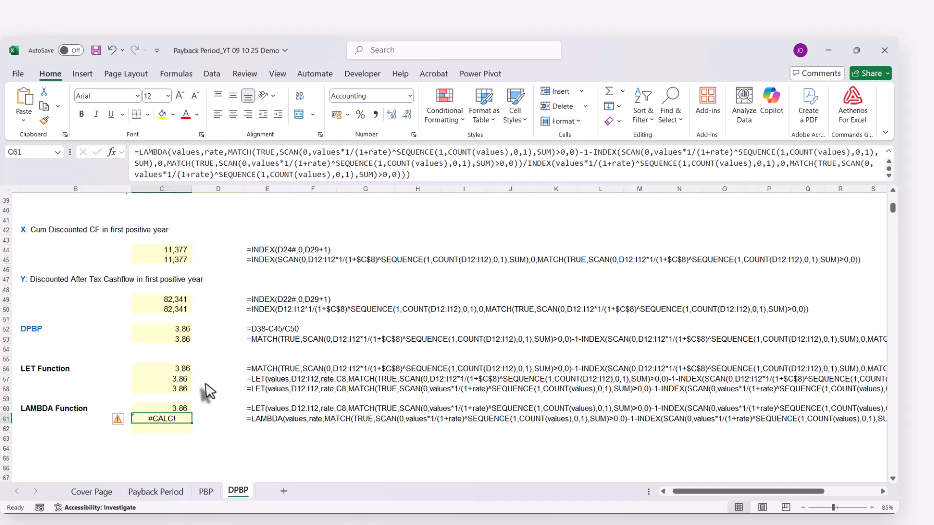
pyautogui.click(424, 178)
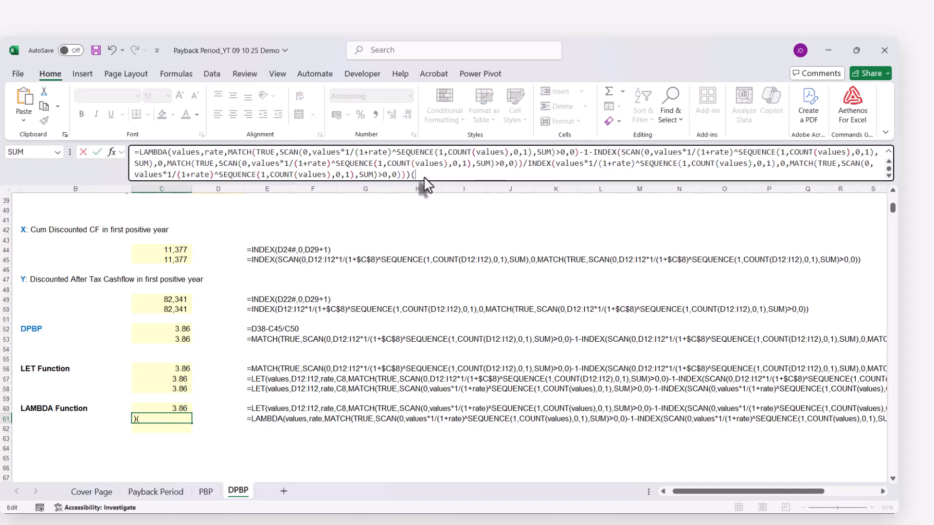
pyautogui.scroll(11, 395, 289)
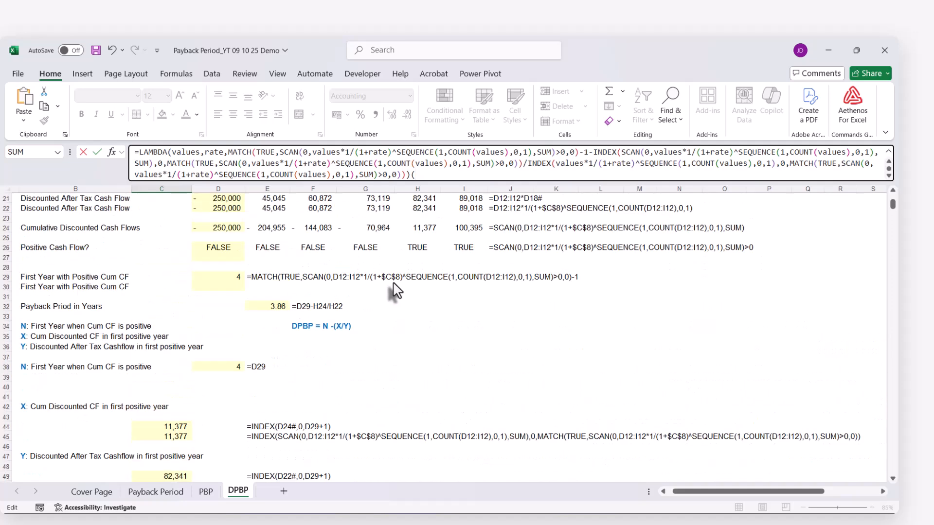
pyautogui.scroll(1, 395, 290)
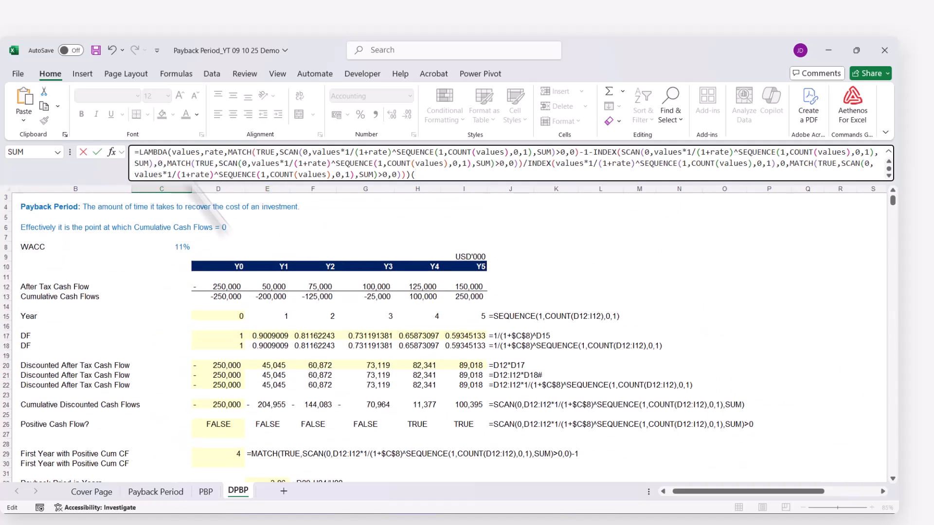
pyautogui.moveTo(226, 291); pyautogui.dragTo(449, 294)
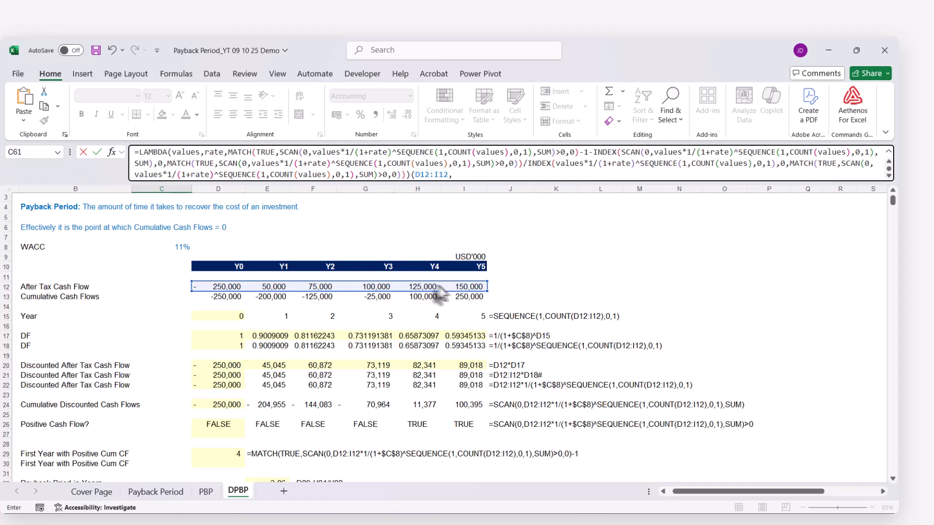
pyautogui.write(',')
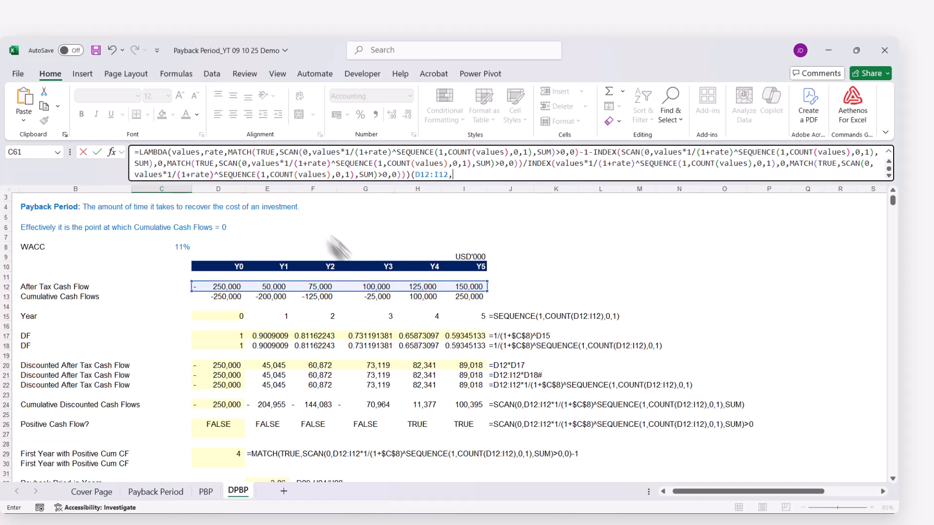
pyautogui.click(177, 247)
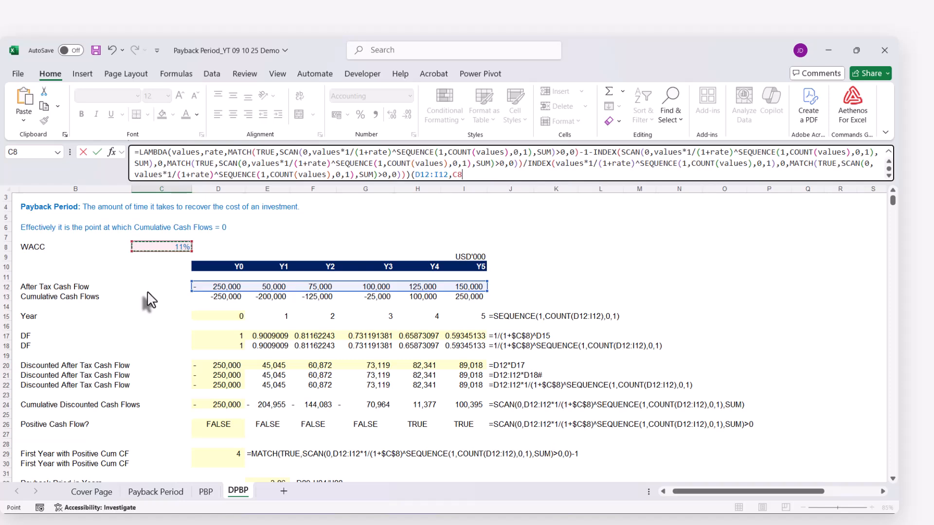
pyautogui.press('Return')
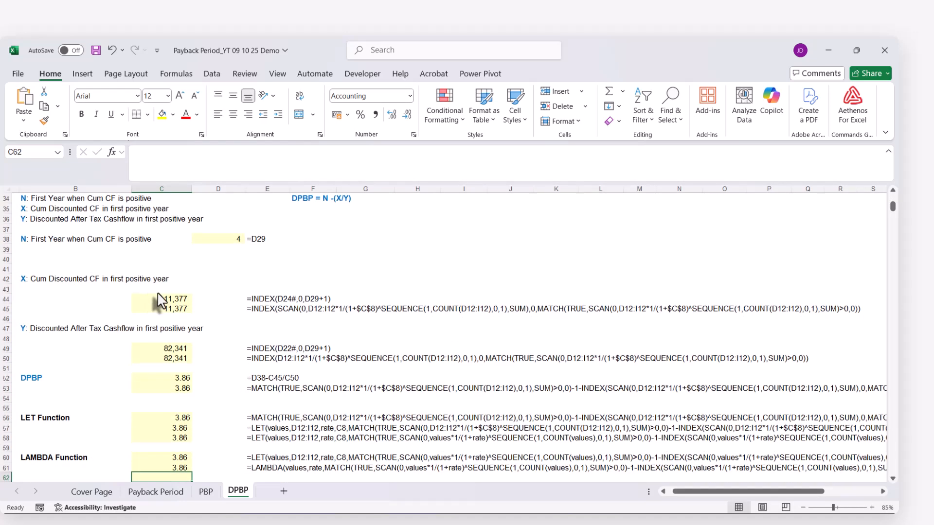
# Copy C61's complete LAMBDA formula text into C62, keeping its references unchanged
pyautogui.scroll(-4, 155, 307)
pyautogui.click(164, 381)
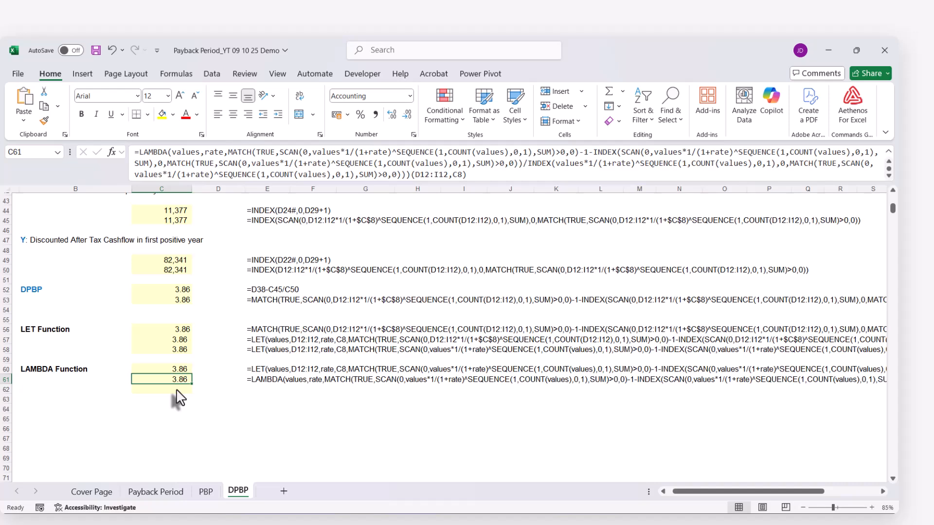
pyautogui.click(176, 144)
pyautogui.hotkey('ctrl', 'a')
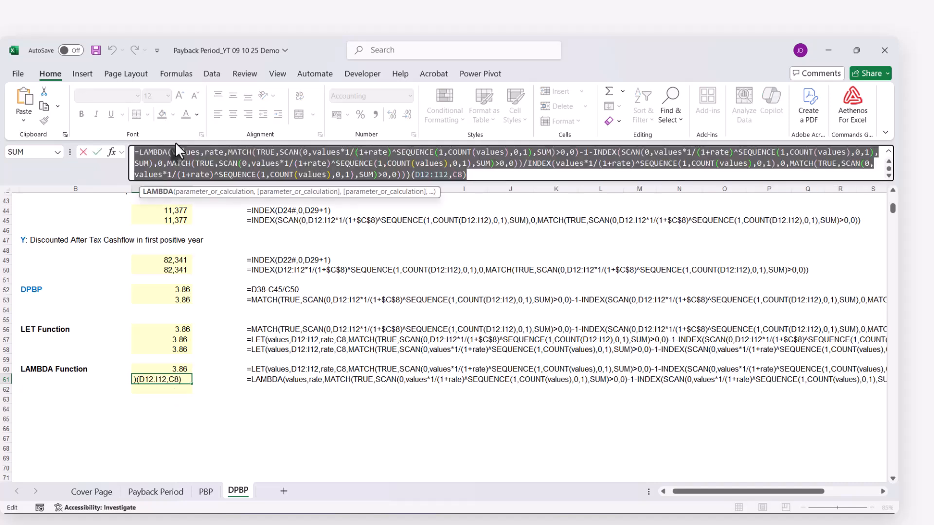
pyautogui.press('Escape')
pyautogui.hotkey('ctrl', 'c')
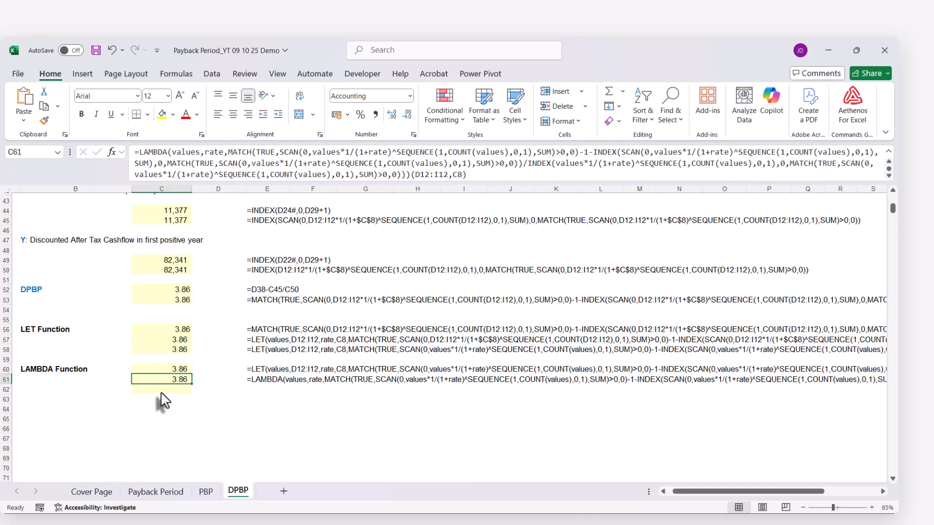
pyautogui.click(161, 390)
pyautogui.hotkey('ctrl', 'v')
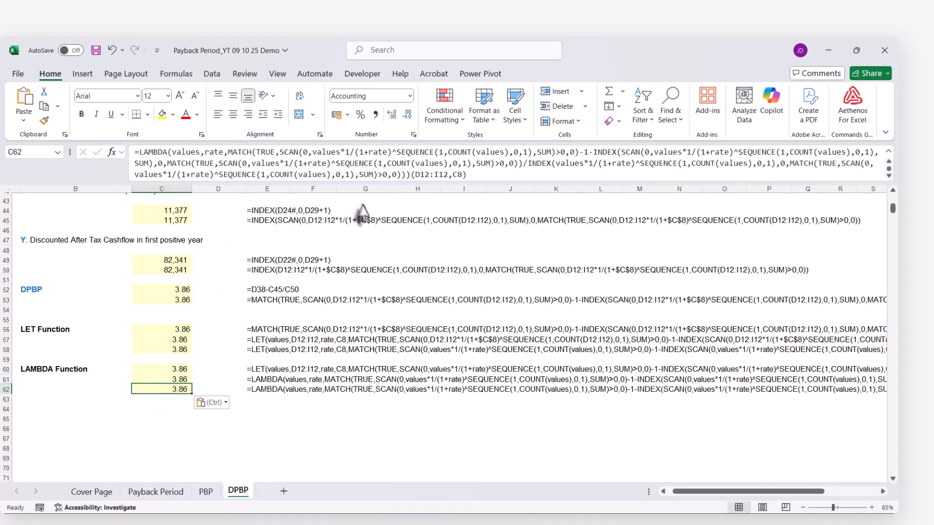
# Remove the trailing call arguments (D12:I12,C8) from C62's LAMBDA formula
pyautogui.moveTo(412, 176); pyautogui.dragTo(469, 176)
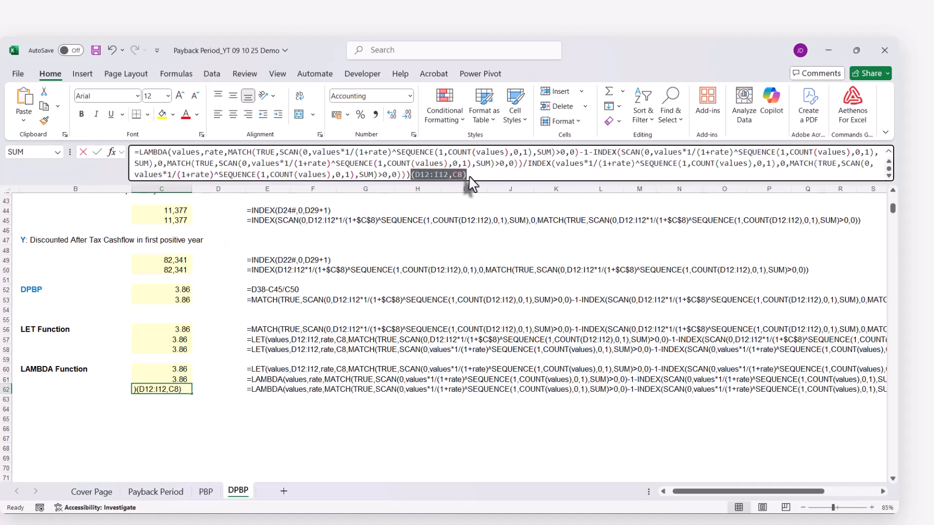
pyautogui.press('BackSpace')
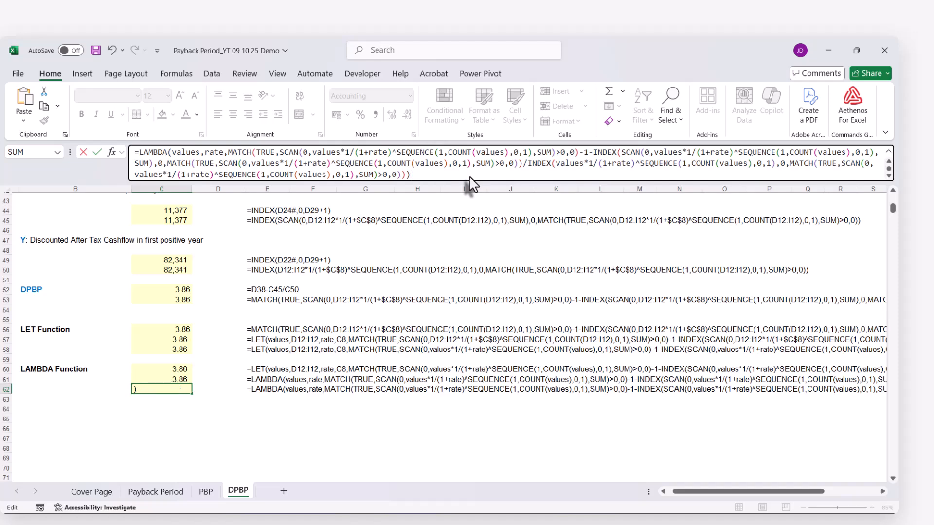
pyautogui.press('Return')
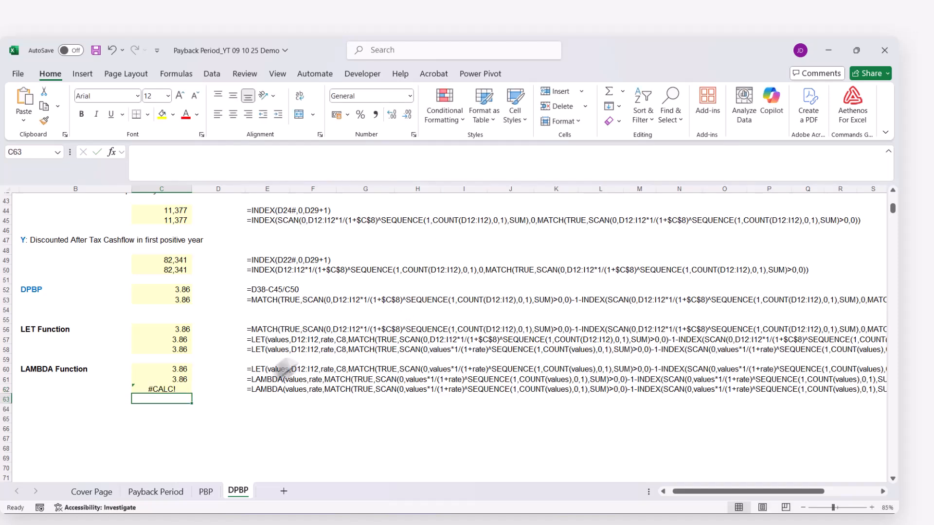
# Define the workbook-scoped name DPBP, using C62's complete LAMBDA formula text as what it refers to
pyautogui.click(176, 389)
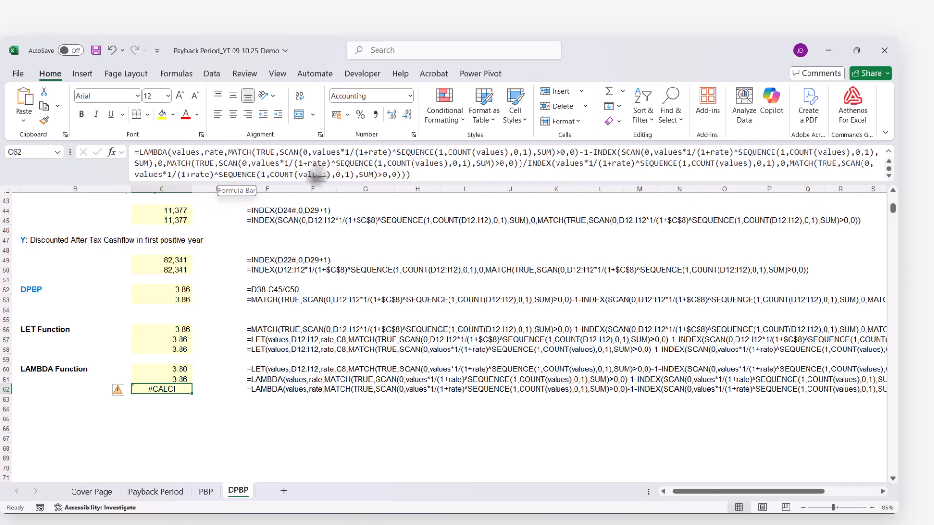
pyautogui.click(416, 176)
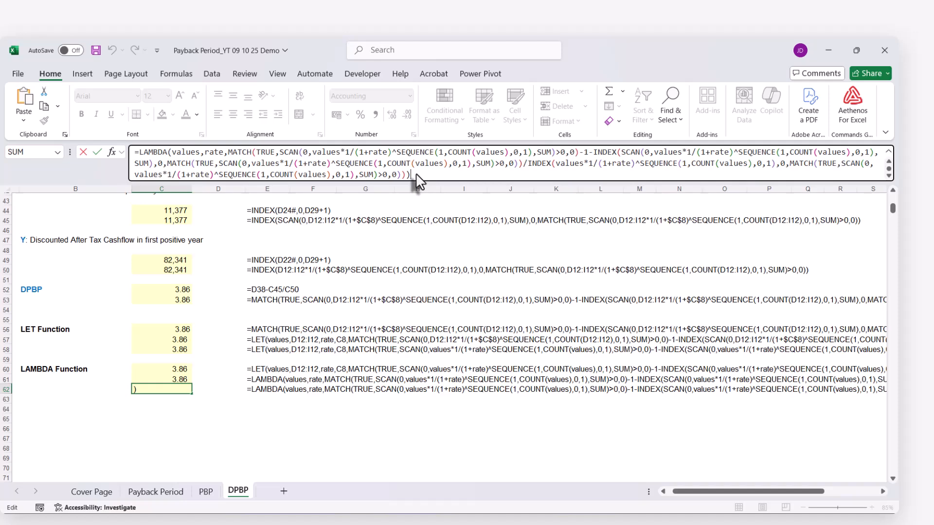
pyautogui.hotkey('ctrl', 'a')
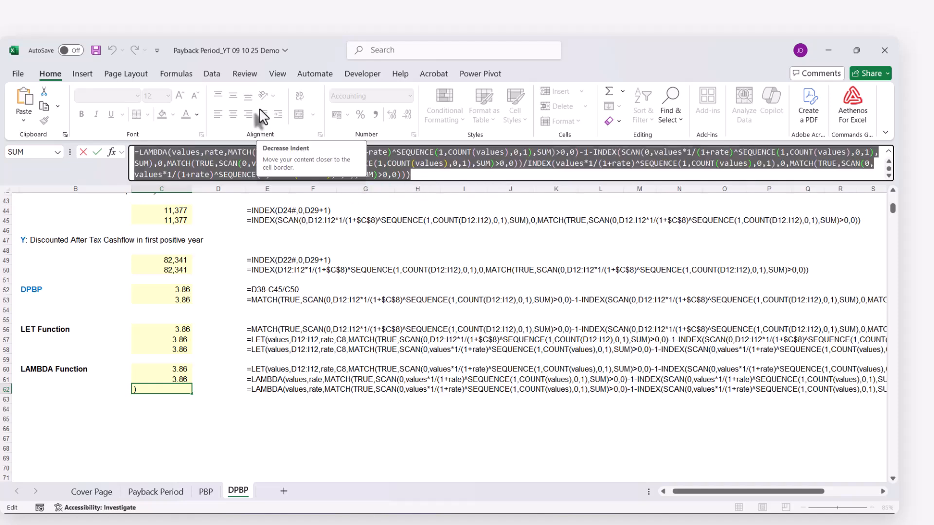
pyautogui.press('Escape')
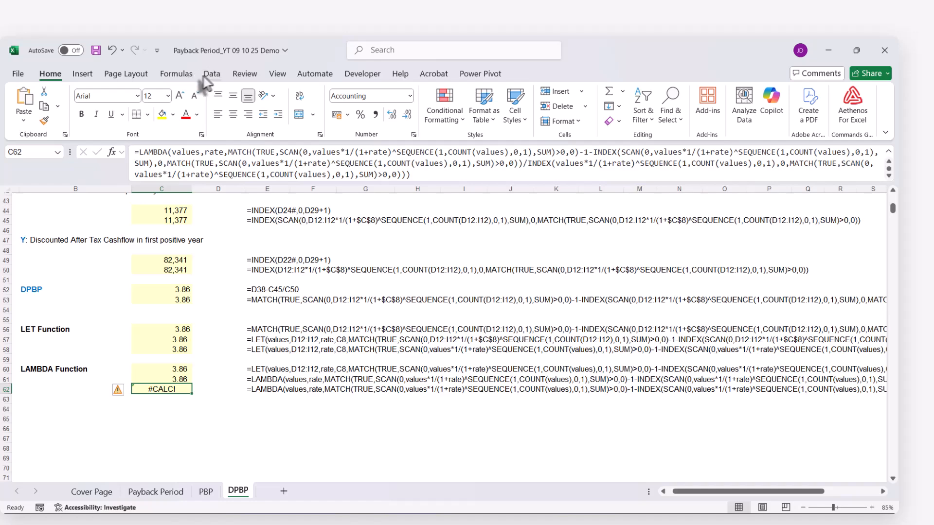
pyautogui.click(178, 74)
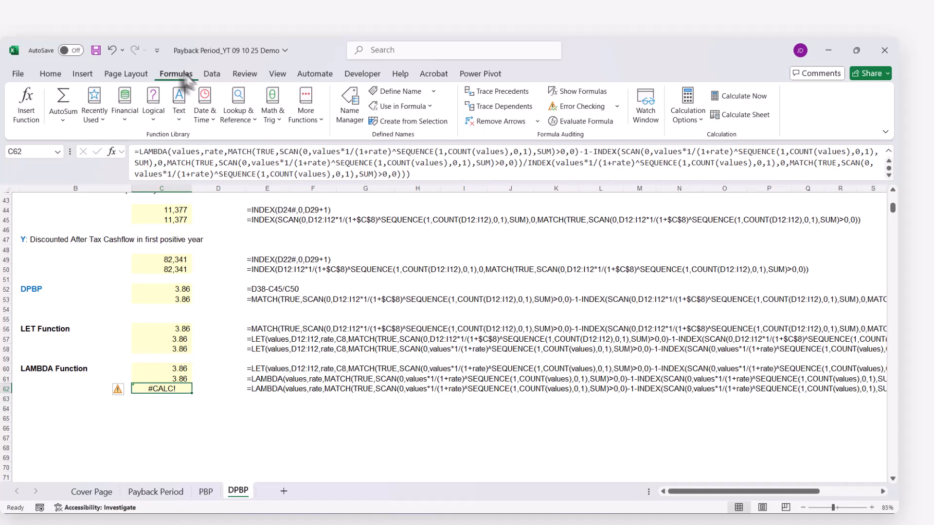
pyautogui.click(396, 94)
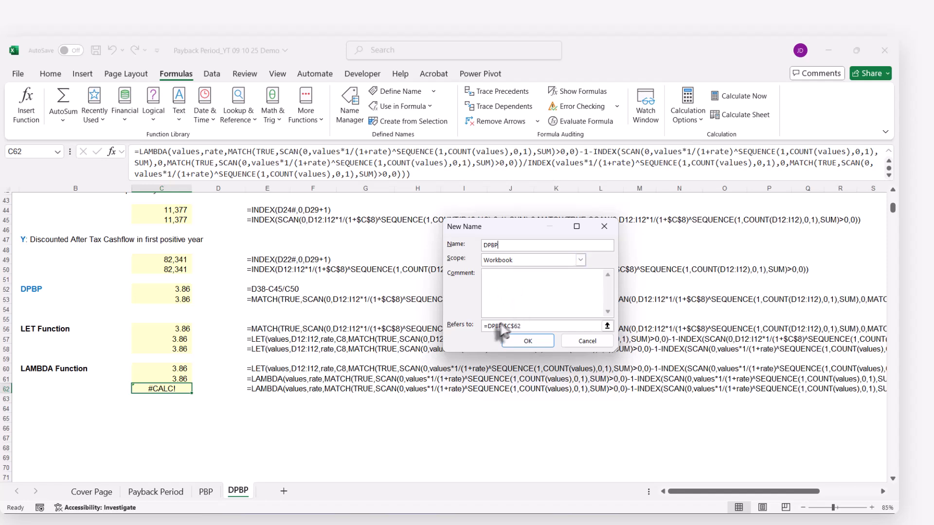
pyautogui.click(524, 327)
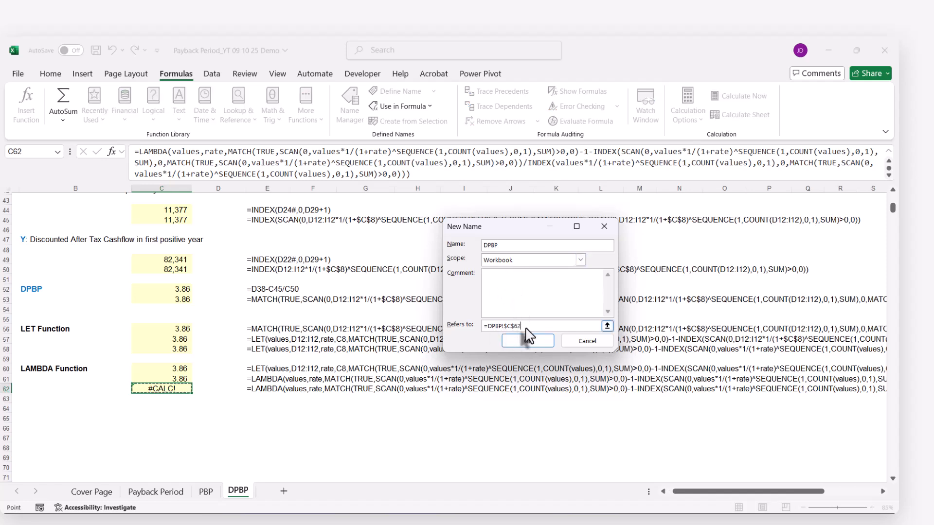
pyautogui.hotkey('ctrl', 'v')
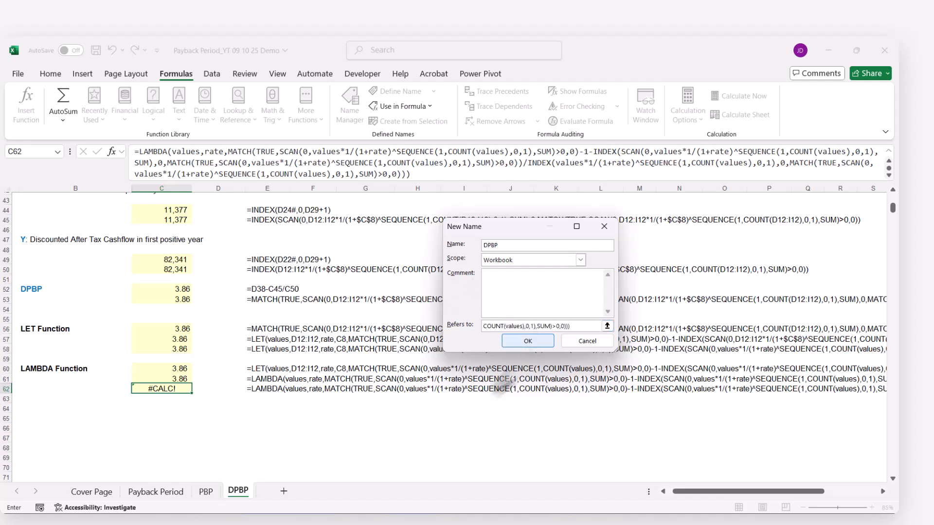
pyautogui.click(512, 339)
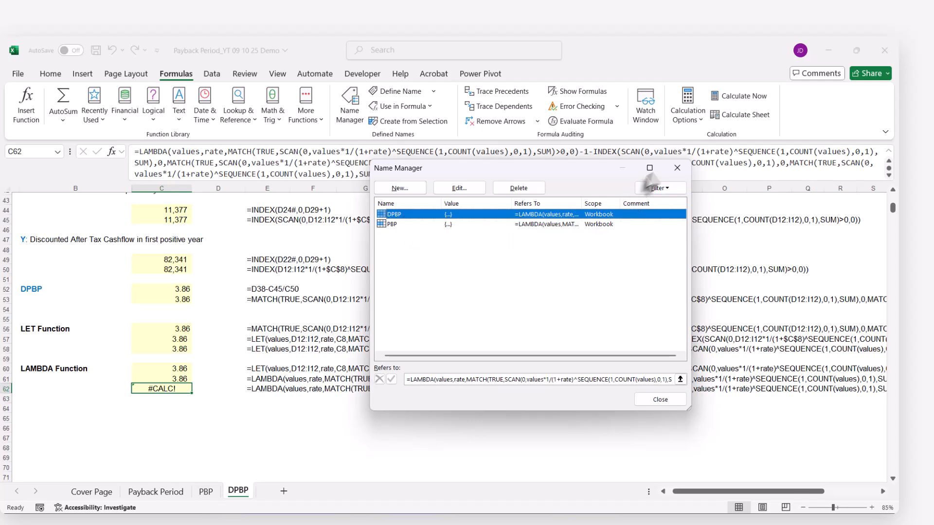
pyautogui.click(677, 168)
# Test the custom function in K12 of the DPBP sheet with =DPBP(D12:I12,C8), using the after-tax cash flows and WACC
pyautogui.scroll(4, 588, 350)
pyautogui.scroll(10, 589, 350)
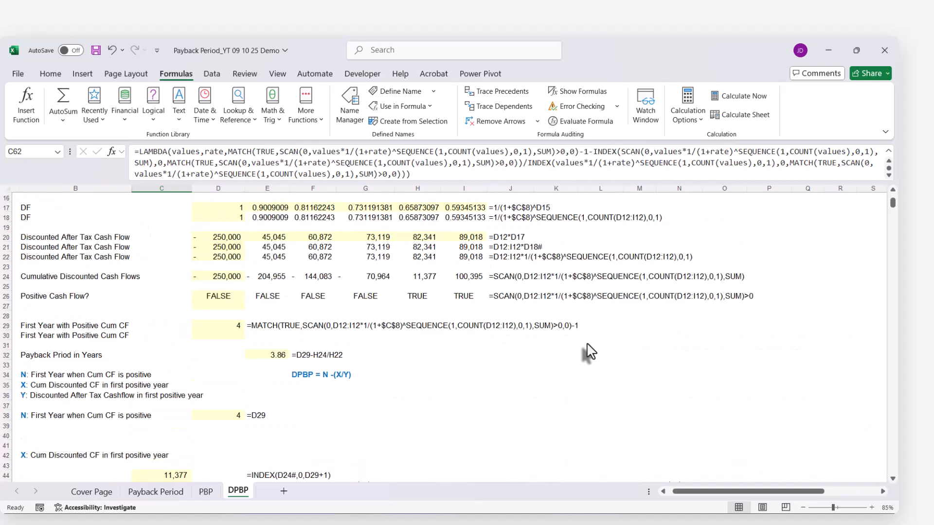
pyautogui.scroll(-1, 559, 310)
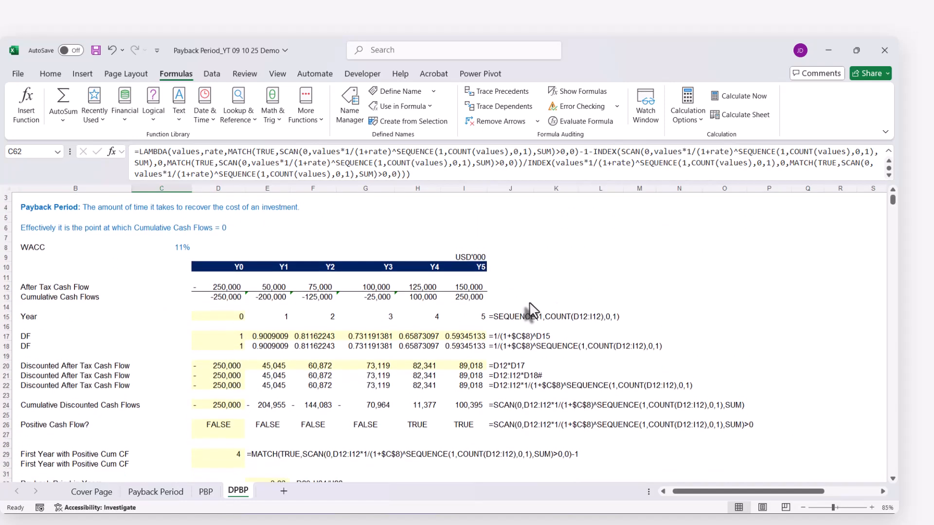
pyautogui.click(540, 281)
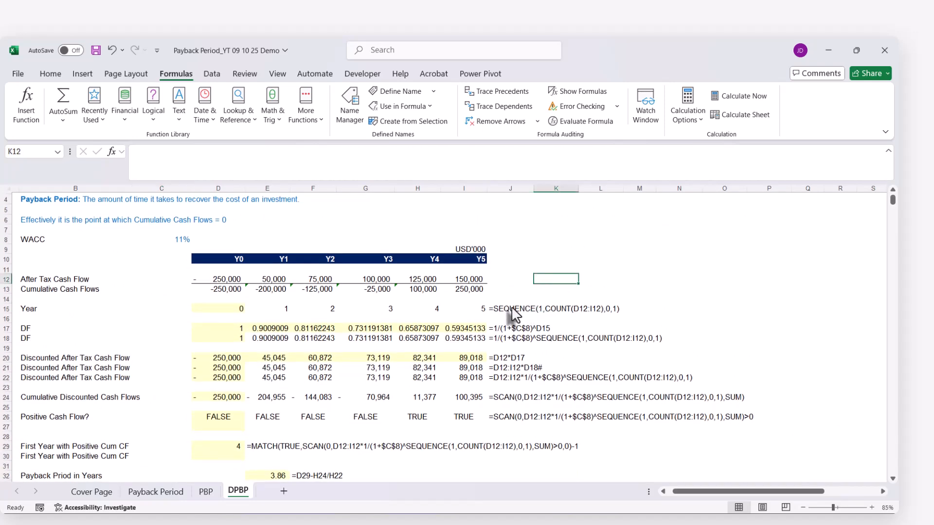
pyautogui.write('=')
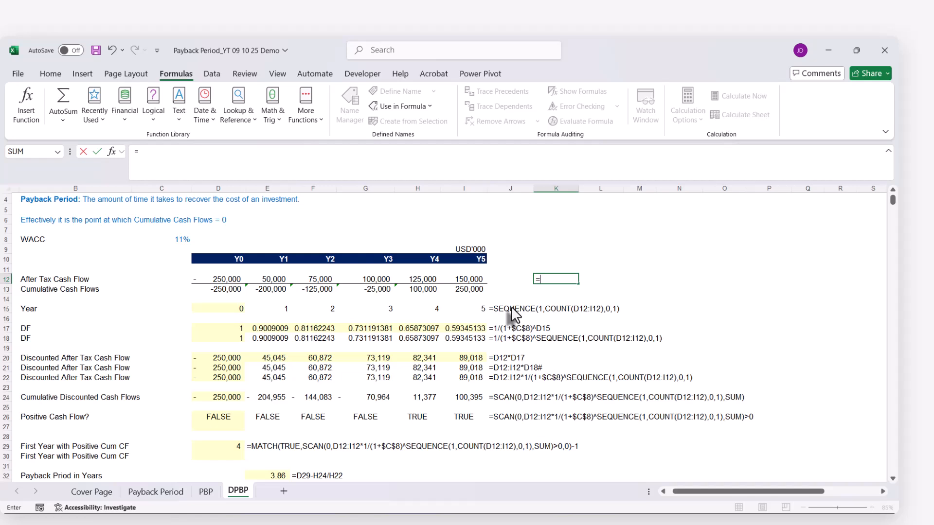
pyautogui.write('dp')
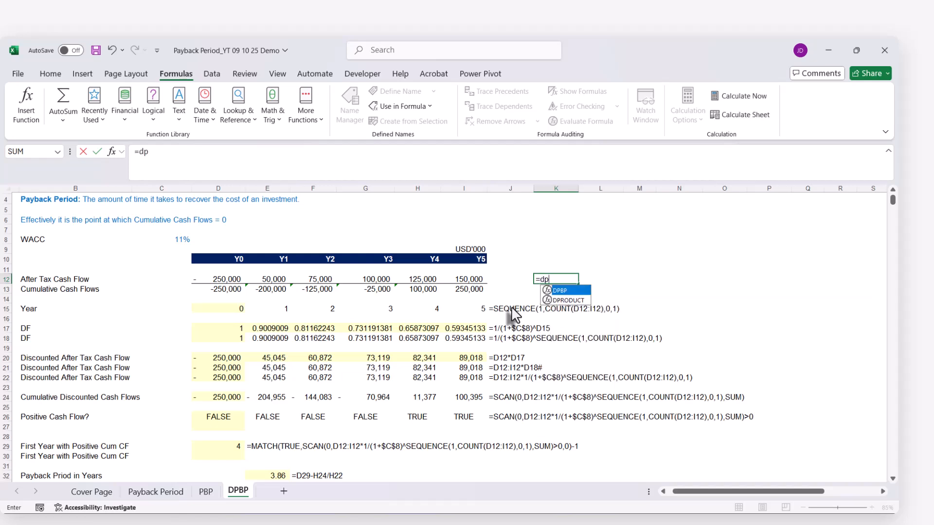
pyautogui.press('Tab')
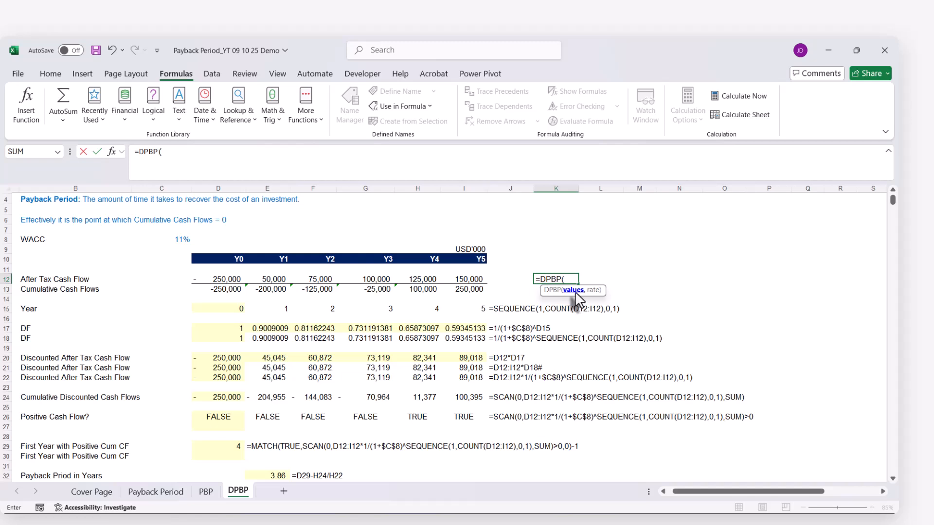
pyautogui.moveTo(210, 281); pyautogui.dragTo(460, 280)
pyautogui.write(',')
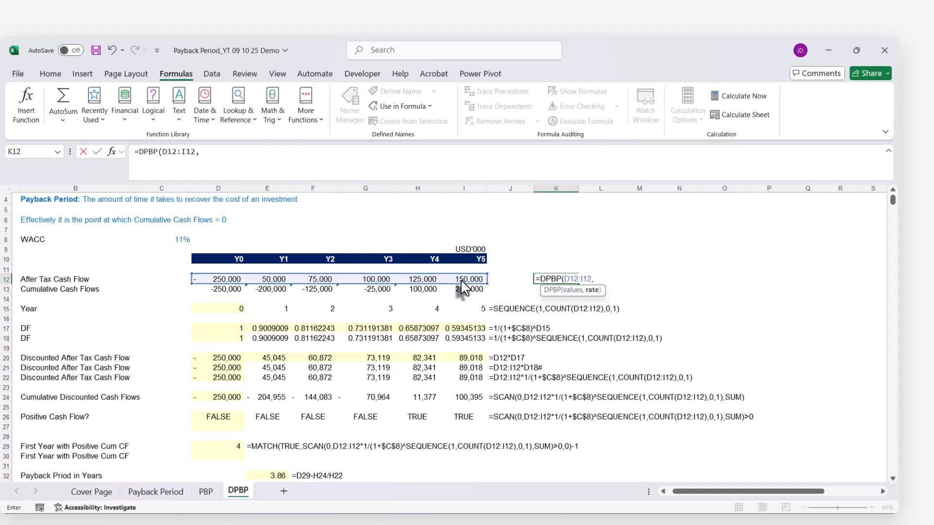
pyautogui.click(175, 240)
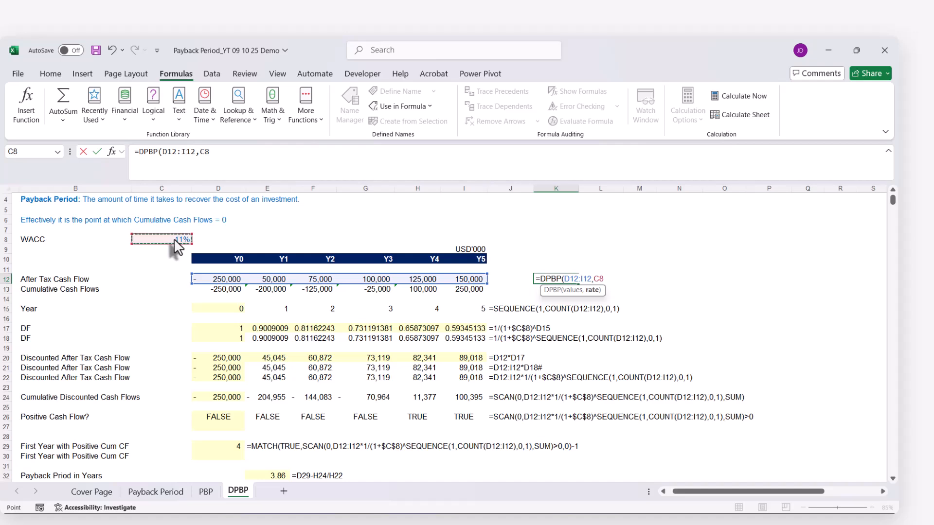
pyautogui.write(')')
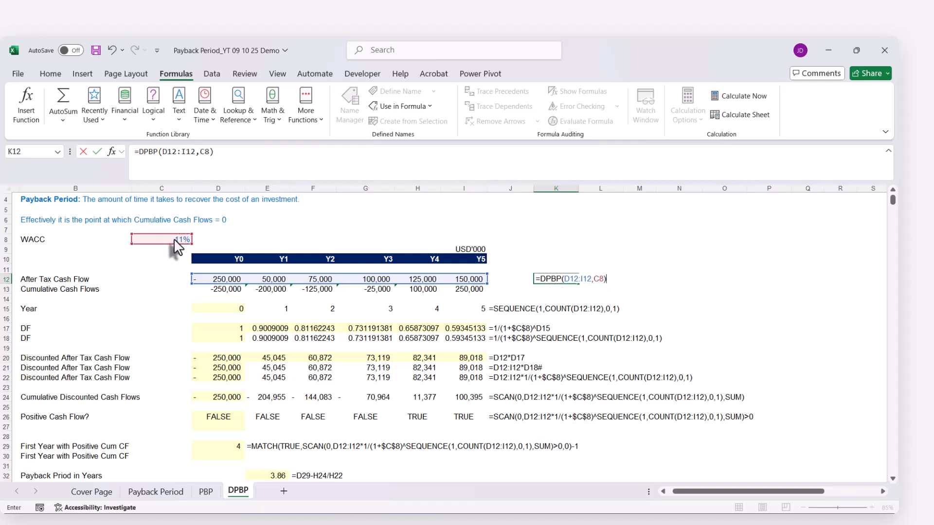
pyautogui.hotkey('ctrl', 'Return')
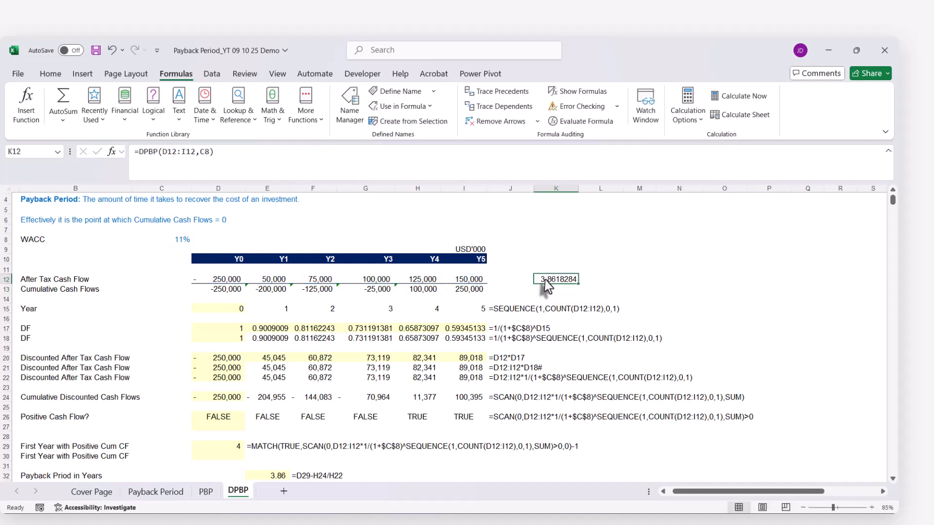
# Compare K12's DPBP result with the payback period calculated in E32, and inspect the arguments in K12's formula
pyautogui.scroll(-4, 496, 311)
pyautogui.click(261, 363)
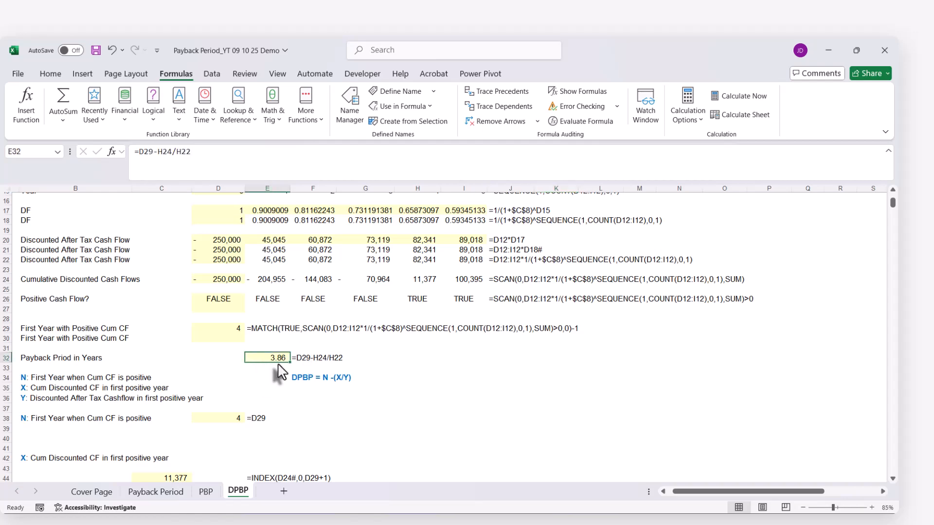
pyautogui.scroll(5, 279, 372)
pyautogui.click(546, 310)
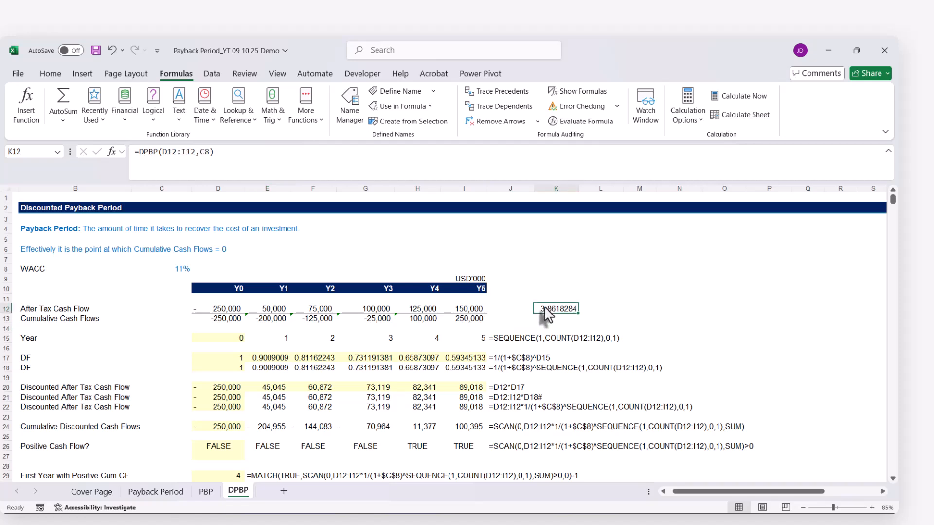
pyautogui.doubleClick(547, 311)
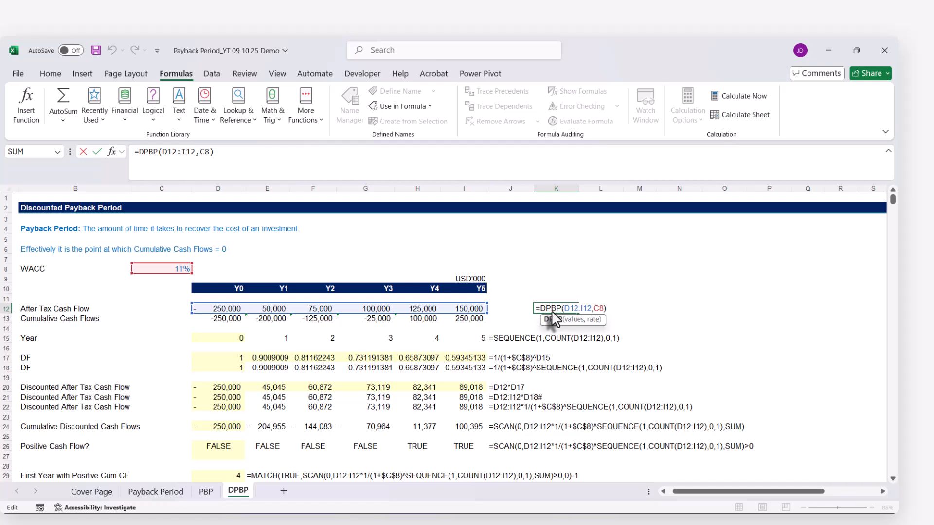
pyautogui.hotkey('ctrl', 'Return')
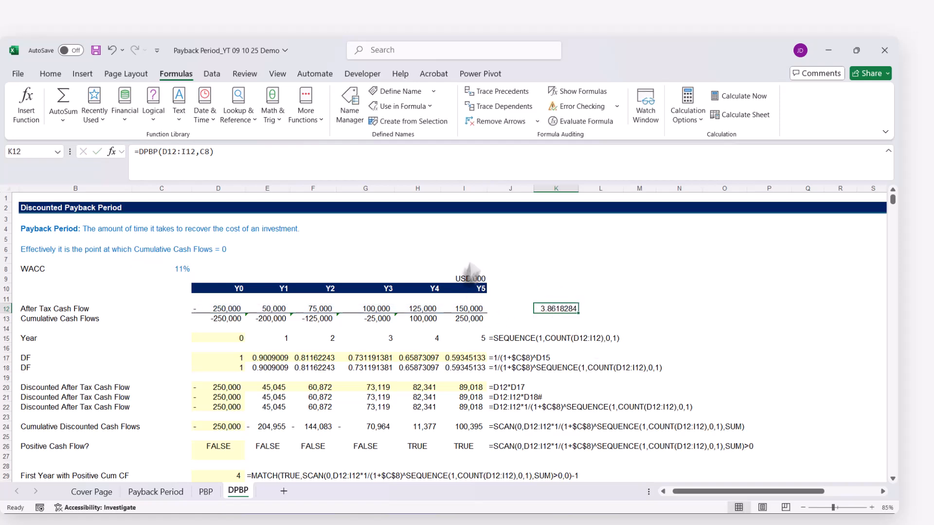
pyautogui.scroll(-4, 562, 387)
pyautogui.scroll(4, 559, 386)
pyautogui.click(209, 492)
pyautogui.click(240, 495)
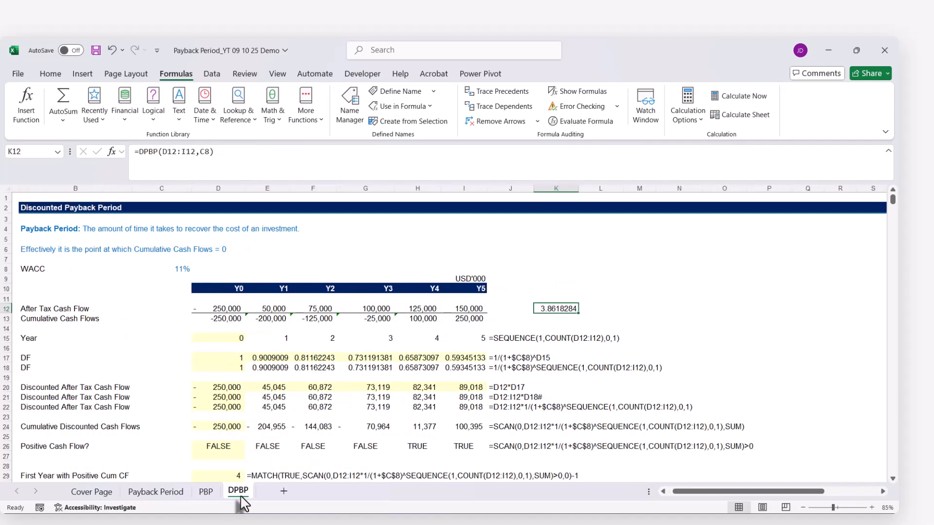
# Replace the rate argument C8 with 0 in K12's DPBP formula, making it =DPBP(D12:I12,0)
pyautogui.doubleClick(548, 309)
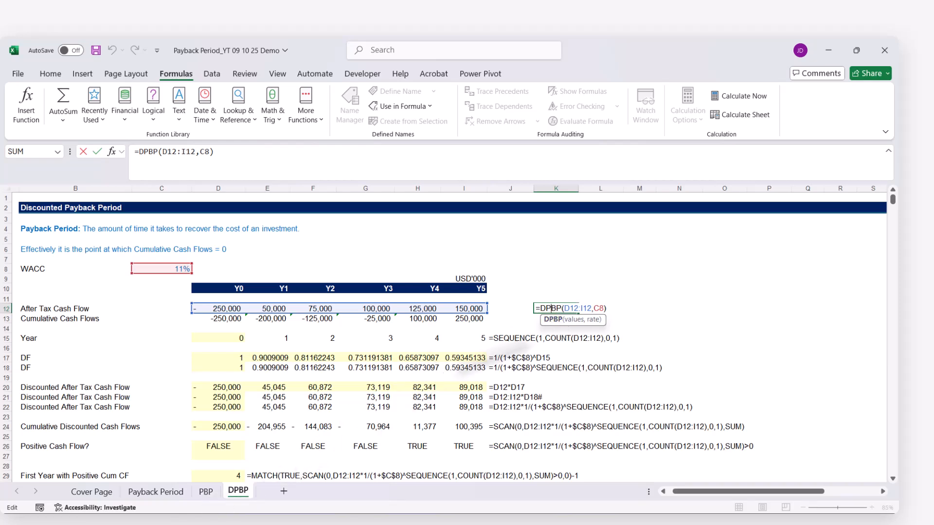
pyautogui.click(596, 315)
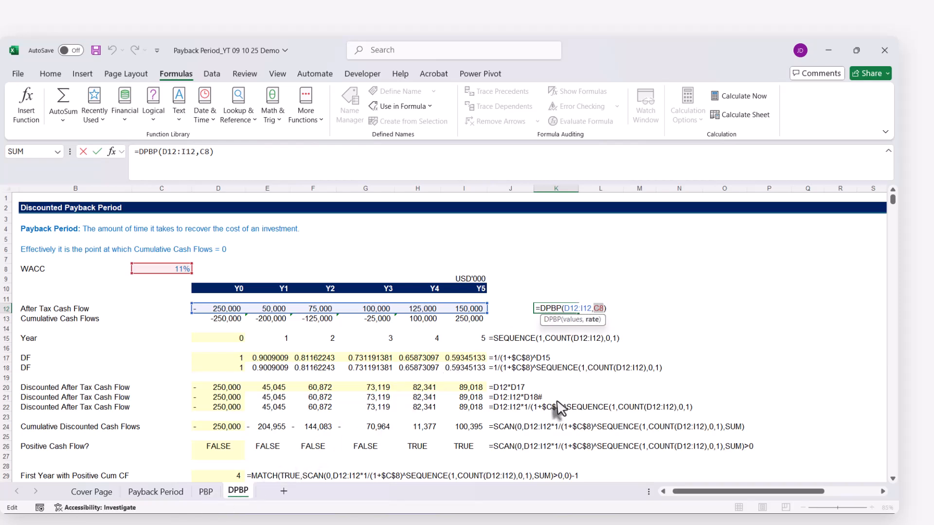
pyautogui.press('Return')
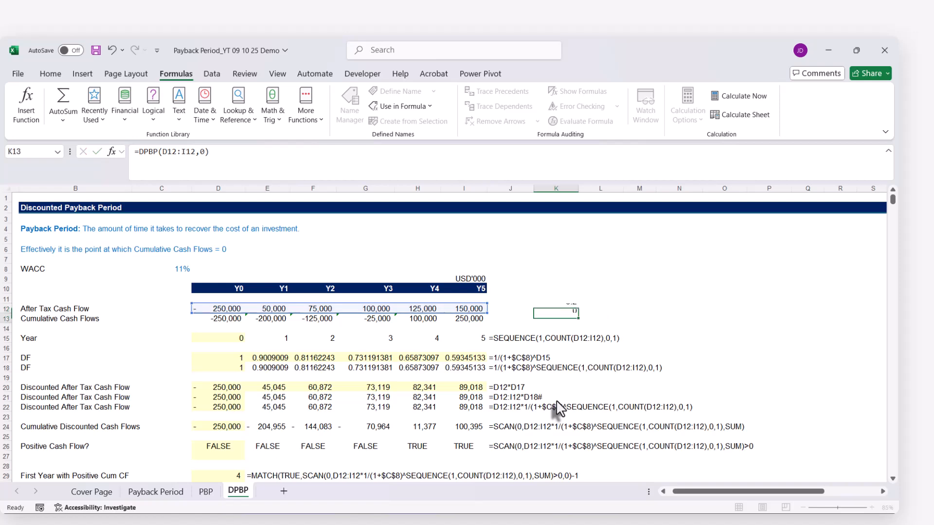
pyautogui.click(560, 314)
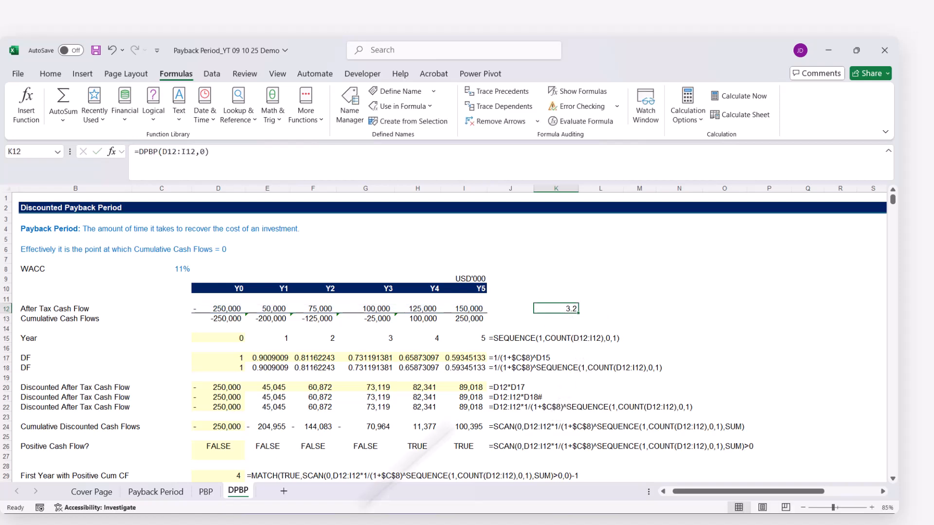
# Check the undiscounted payback period in E28 of the PBP sheet against the zero-rate DPBP result, and return to the DPBP sheet
pyautogui.click(205, 491)
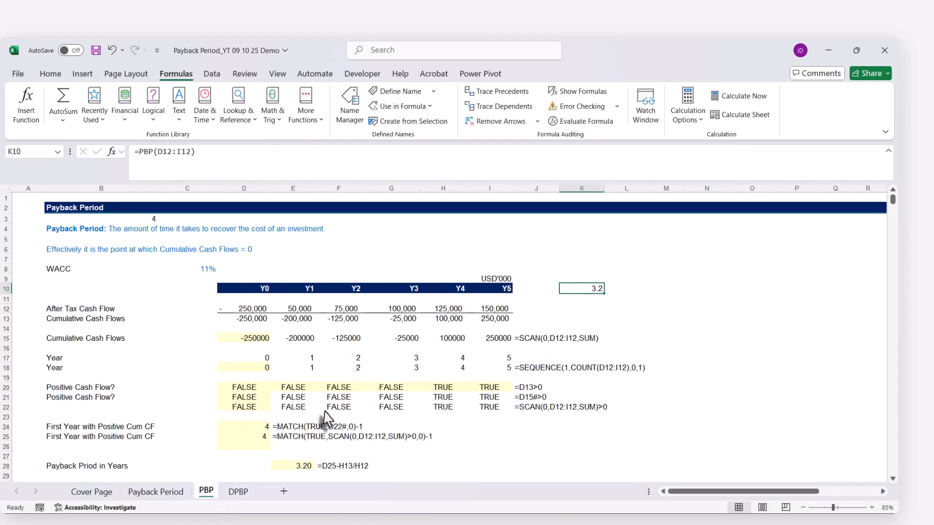
pyautogui.scroll(-2, 307, 414)
pyautogui.click(296, 411)
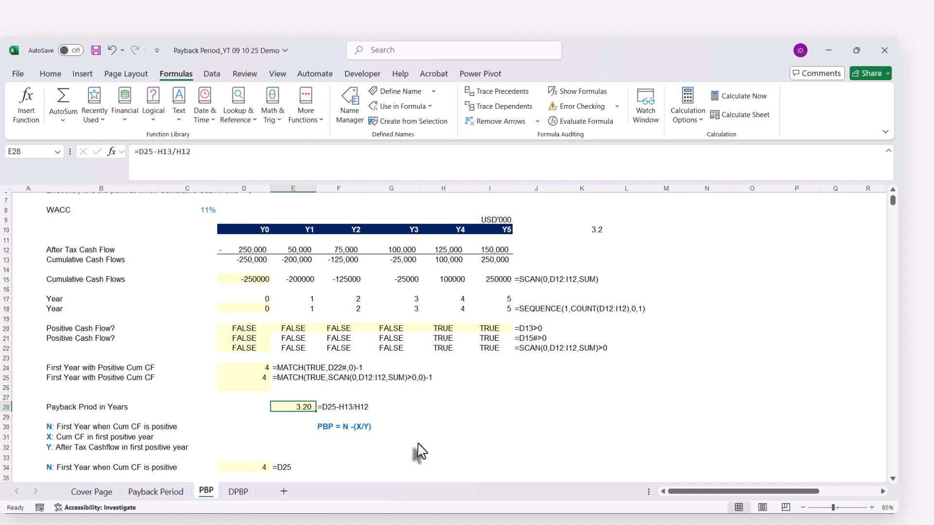
pyautogui.scroll(2, 419, 451)
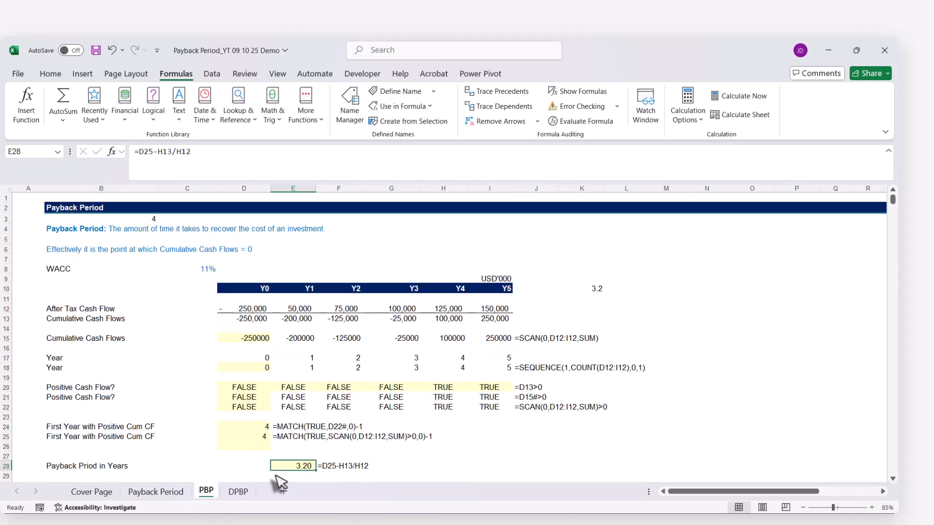
pyautogui.click(238, 492)
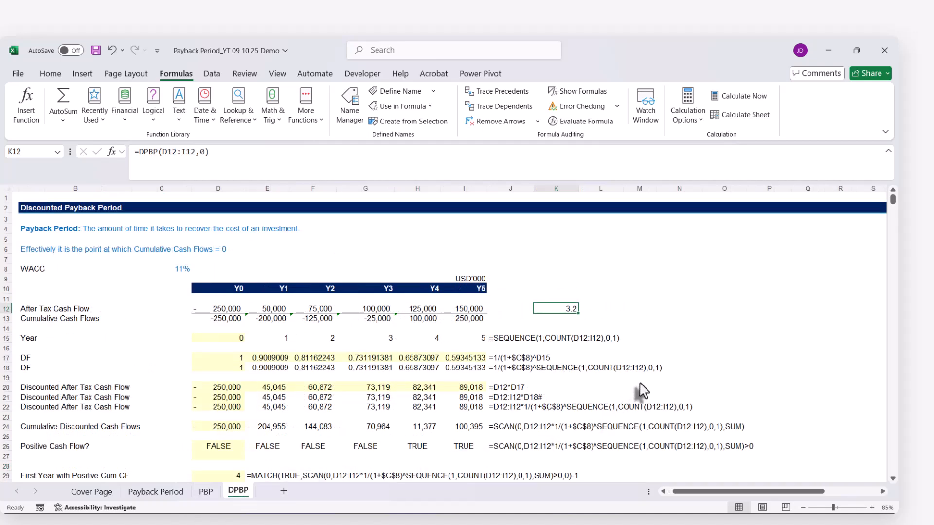
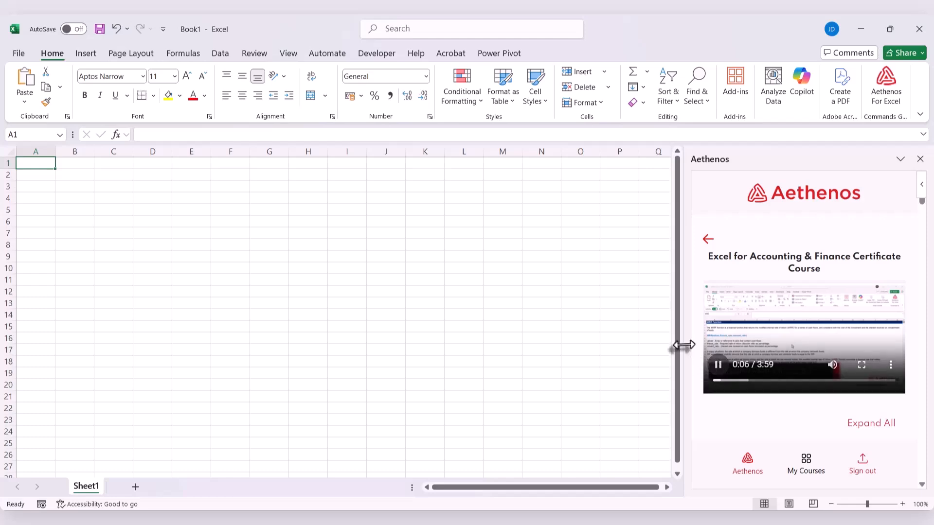
# Widen the Aethenos course pane and pop its lecture video out as picture-in-picture
pyautogui.moveTo(684, 344); pyautogui.dragTo(486, 333)
pyautogui.click(618, 341)
pyautogui.scroll(-3, 618, 340)
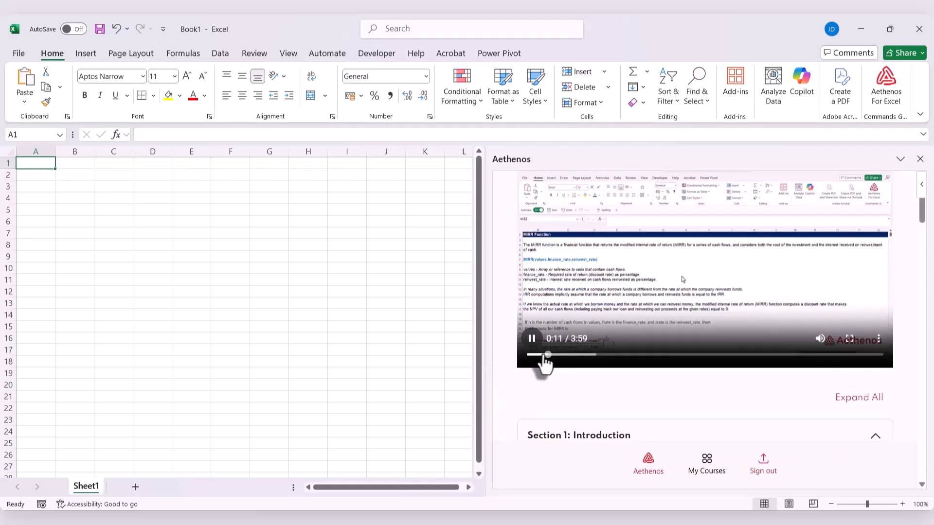
pyautogui.moveTo(542, 359); pyautogui.dragTo(502, 364)
pyautogui.scroll(2, 504, 362)
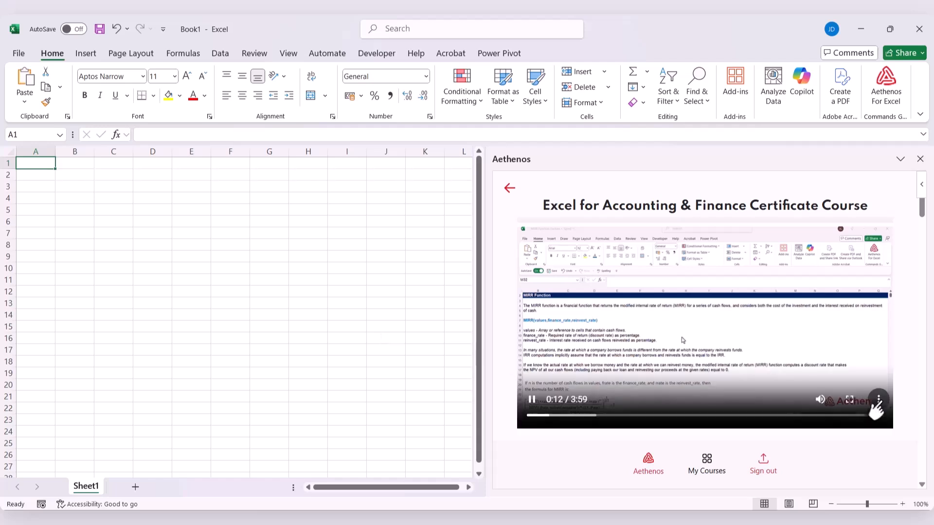
pyautogui.click(877, 399)
pyautogui.click(840, 398)
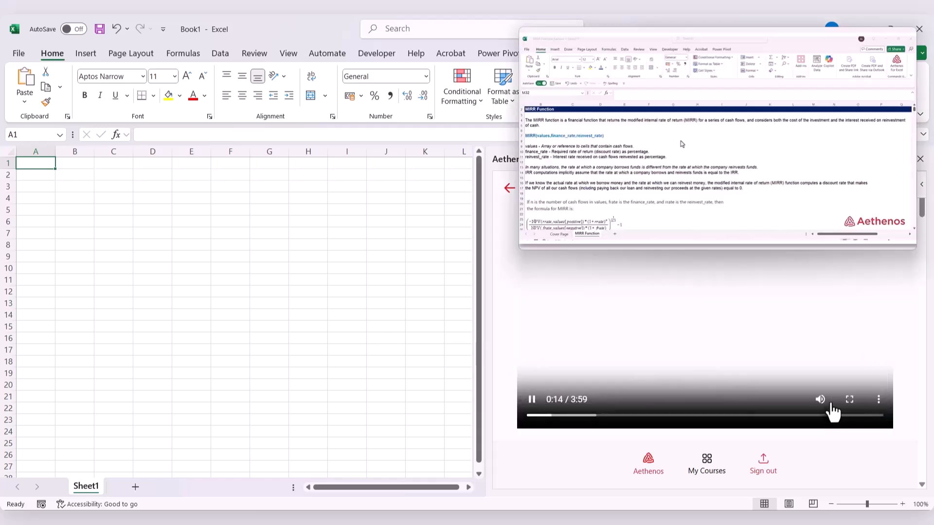
# Load MIRR Function_Lecture.xlsx from the MIRR Function lesson's resources into the workbook and open its MIRR Function sheet
pyautogui.scroll(-5, 731, 403)
pyautogui.scroll(-3, 731, 404)
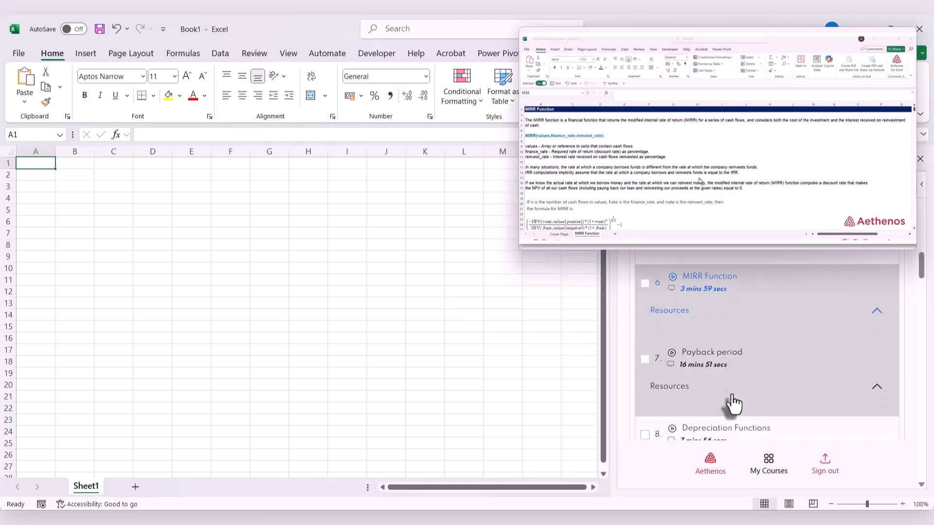
pyautogui.click(877, 312)
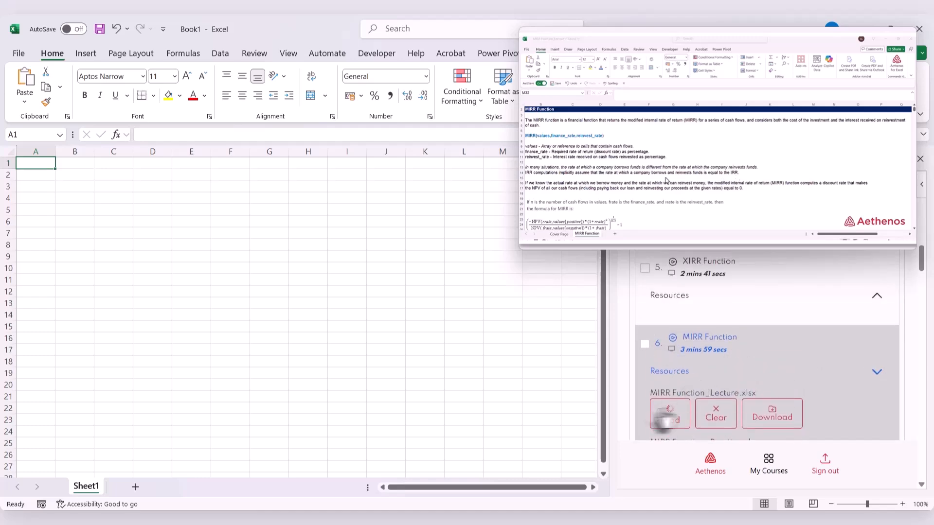
pyautogui.click(667, 416)
pyautogui.click(201, 488)
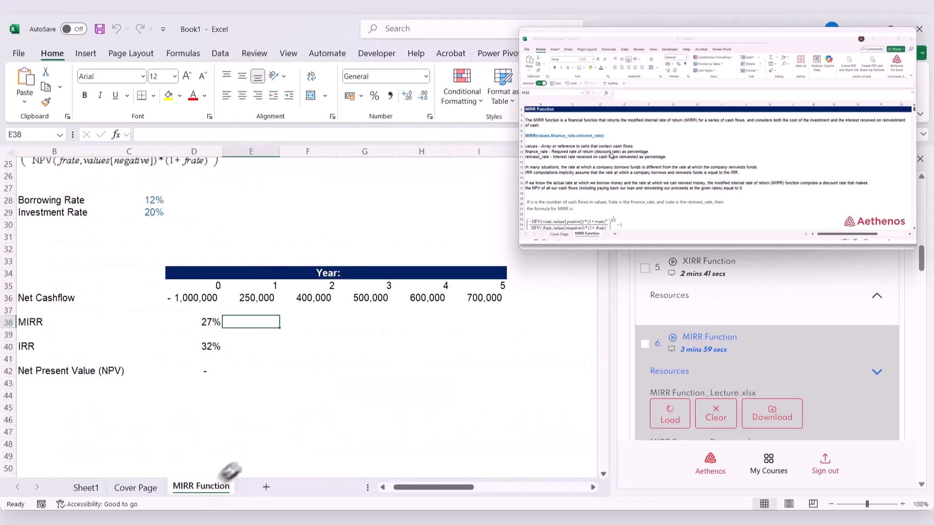
# Review the MIRR Function sheet from its example back to its introduction, with the floating lecture video enlarged
pyautogui.scroll(2, 319, 406)
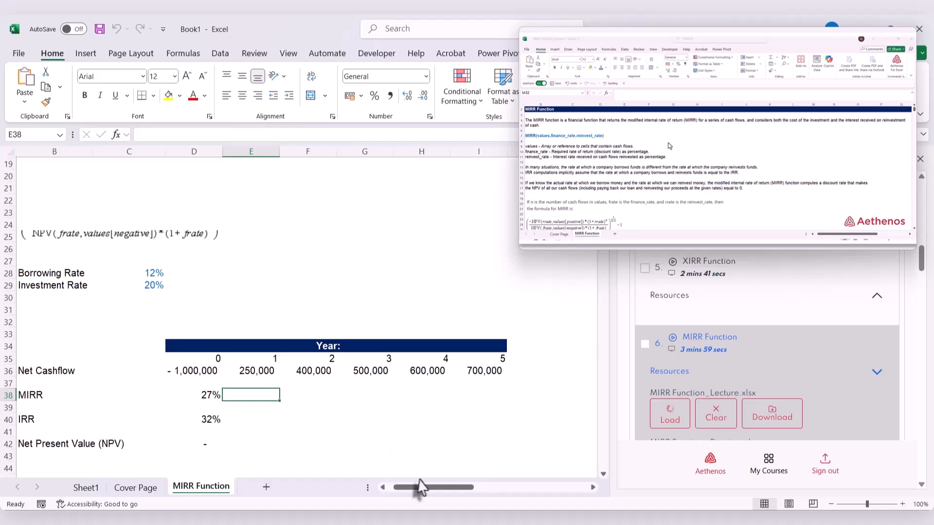
pyautogui.moveTo(417, 487); pyautogui.dragTo(403, 497)
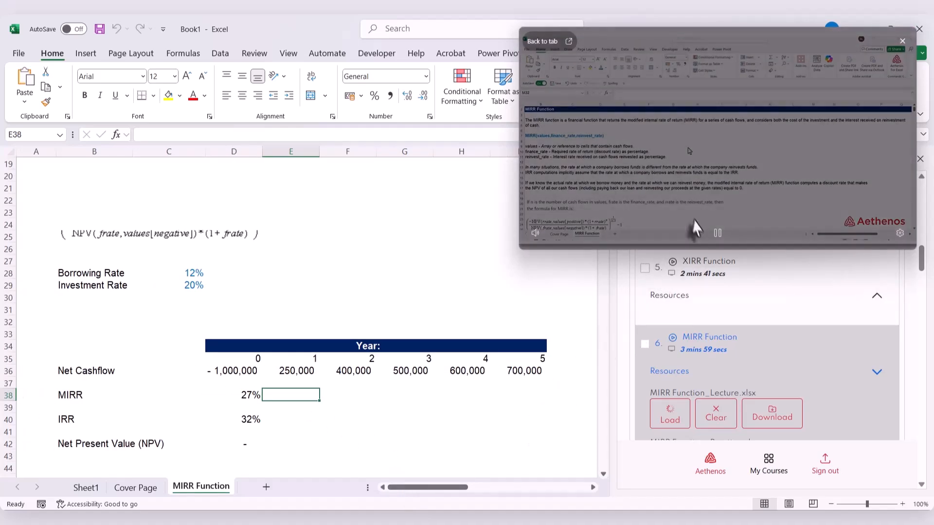
pyautogui.moveTo(695, 249); pyautogui.dragTo(705, 306)
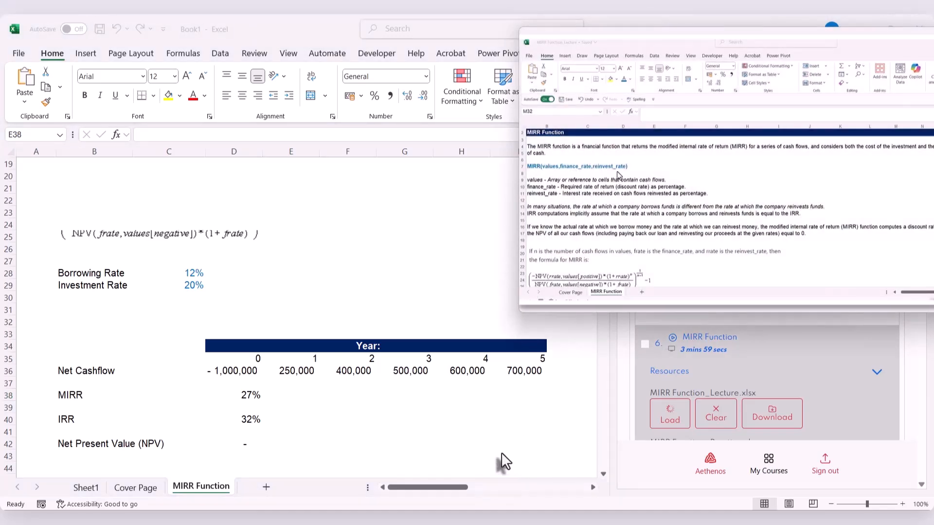
pyautogui.scroll(8, 501, 455)
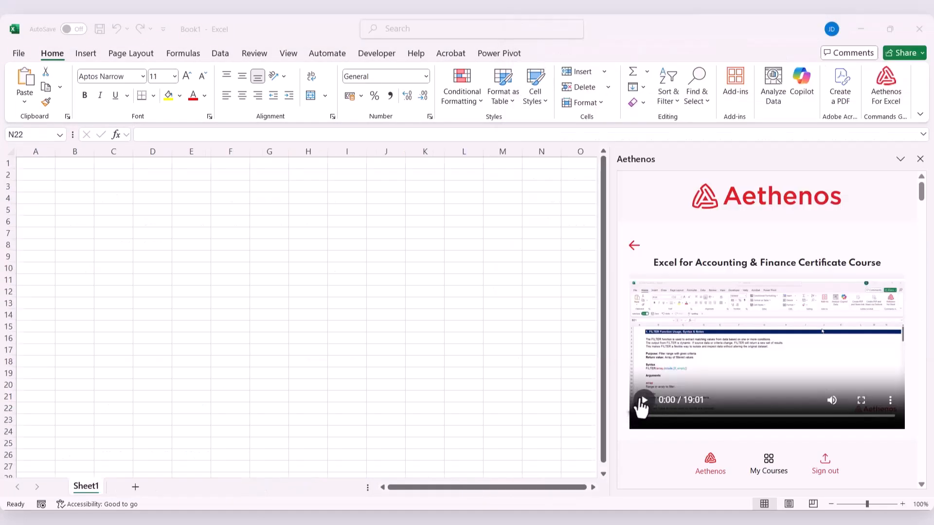
pyautogui.click(642, 401)
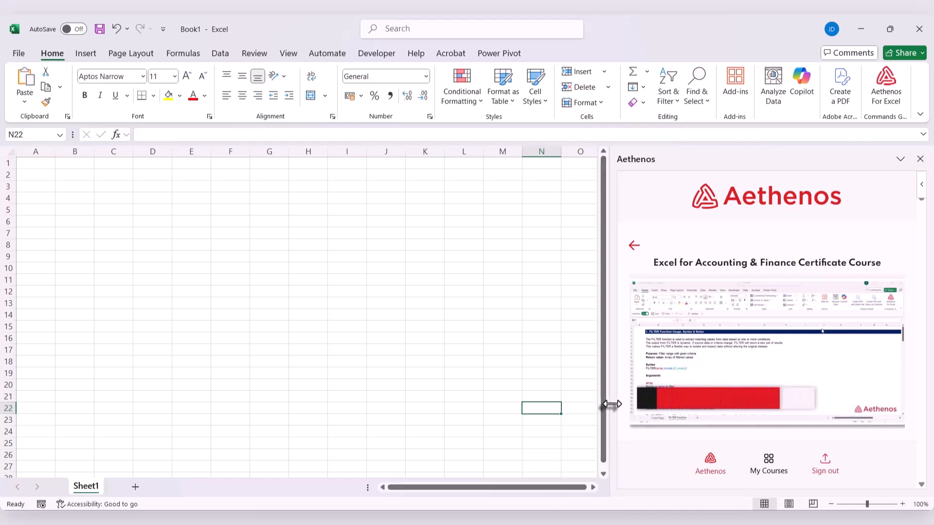
# Widen the Aethenos pane and play the Excel Beginner to Advanced Certificate Course video as picture-in-picture
pyautogui.moveTo(608, 405); pyautogui.dragTo(459, 413)
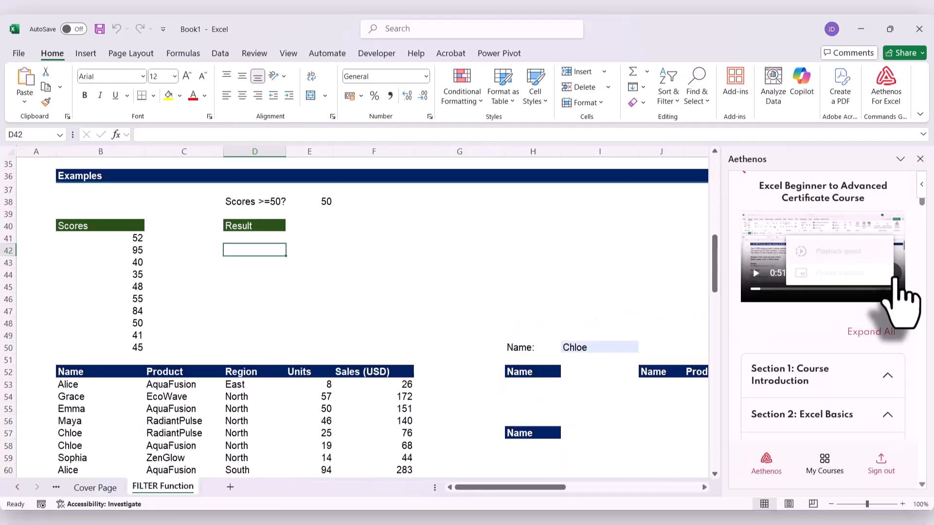
pyautogui.click(898, 279)
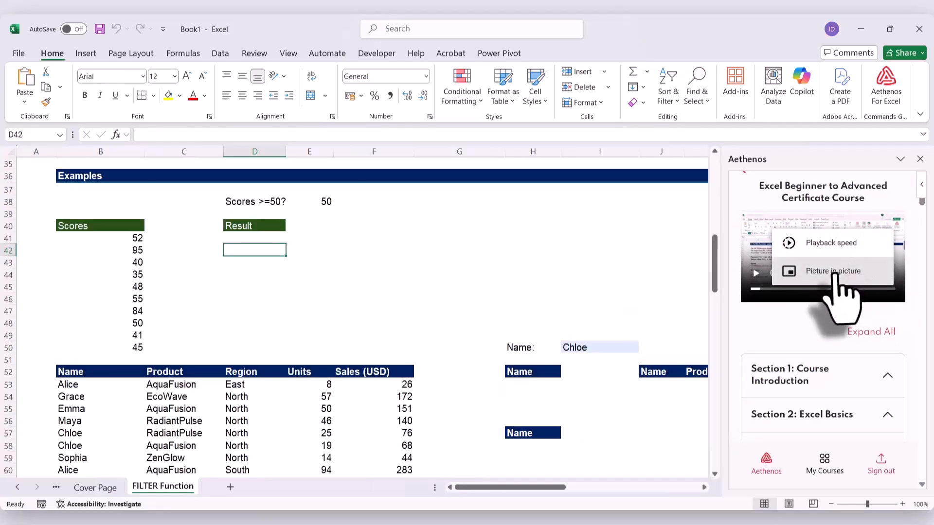
pyautogui.click(827, 273)
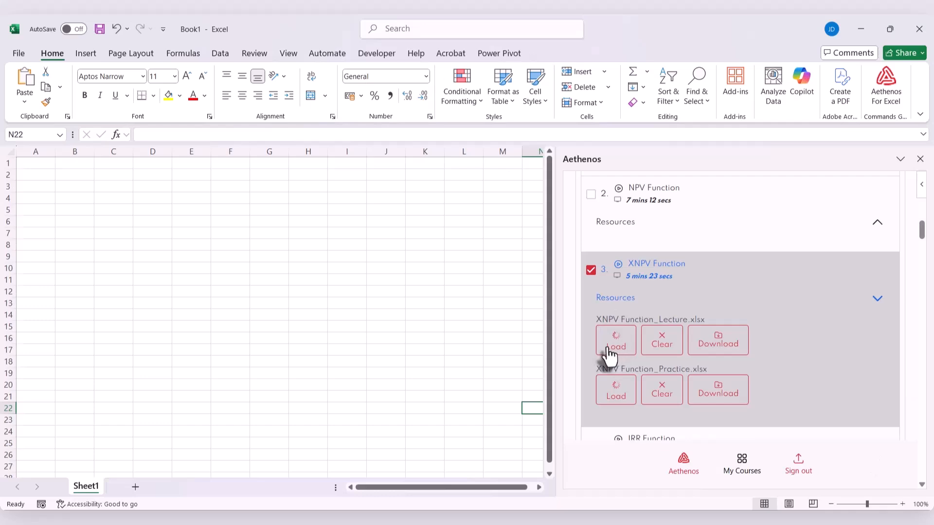
# Load XNPV Function_Lecture.xlsx, view its XNPV Function sheet beside a narrower Aethenos pane, and clear the loaded lecture file
pyautogui.click(609, 344)
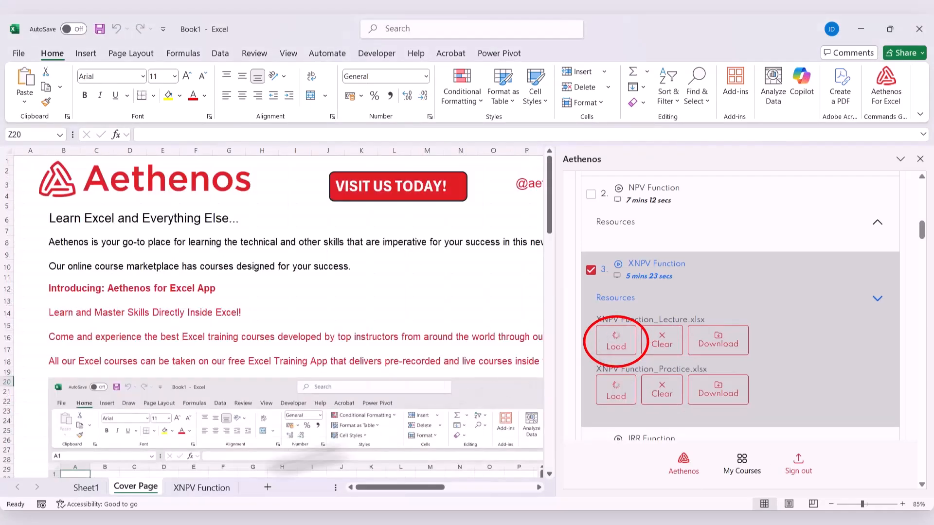
pyautogui.click(198, 485)
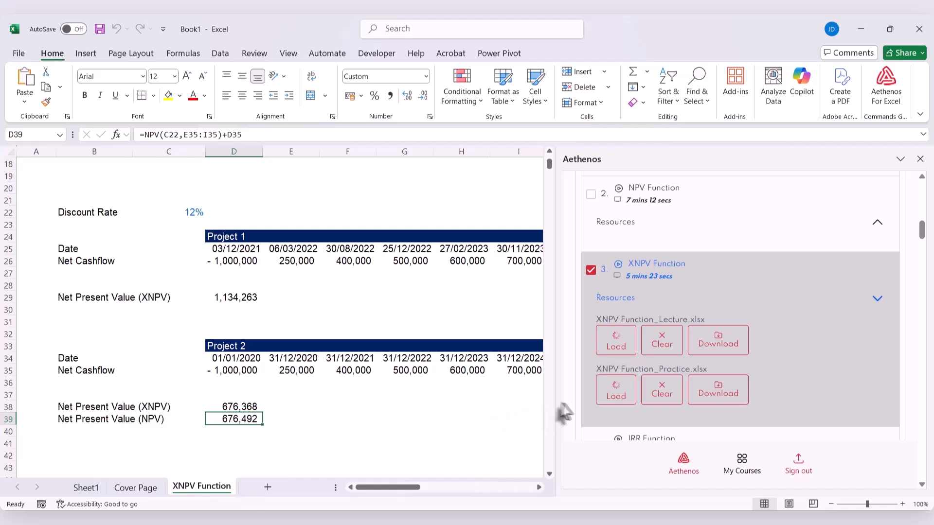
pyautogui.moveTo(553, 404); pyautogui.dragTo(631, 406)
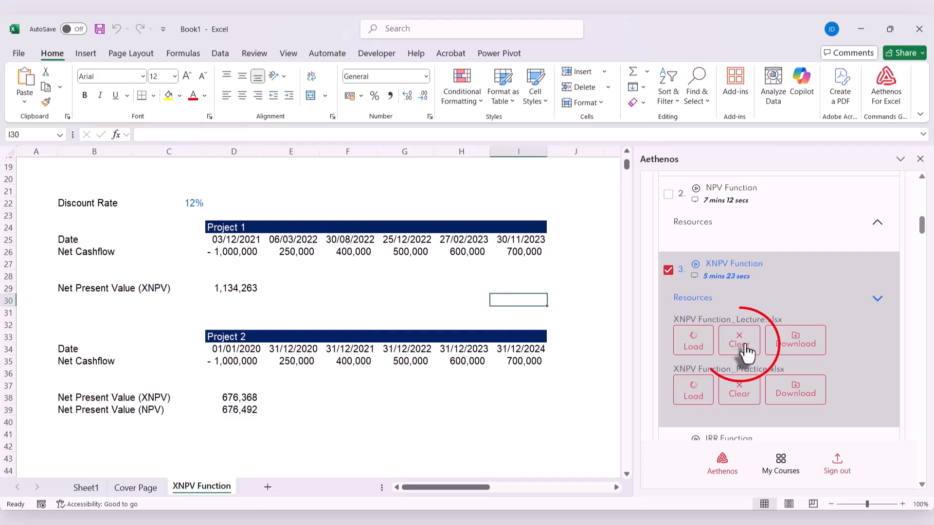
pyautogui.click(746, 351)
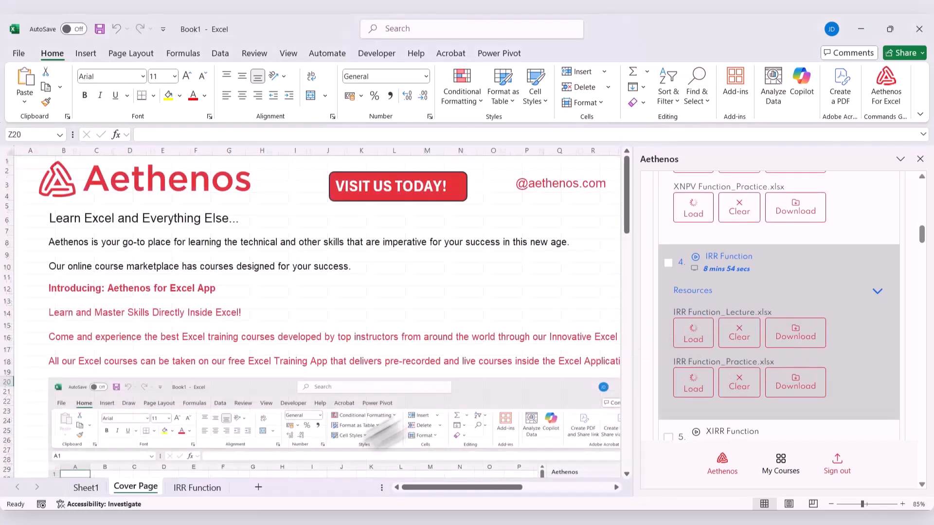
# Open the IRR Function sheet at its introduction and download IRR Function_Lecture.xlsx from the lesson's resources
pyautogui.click(190, 487)
pyautogui.scroll(20, 342, 397)
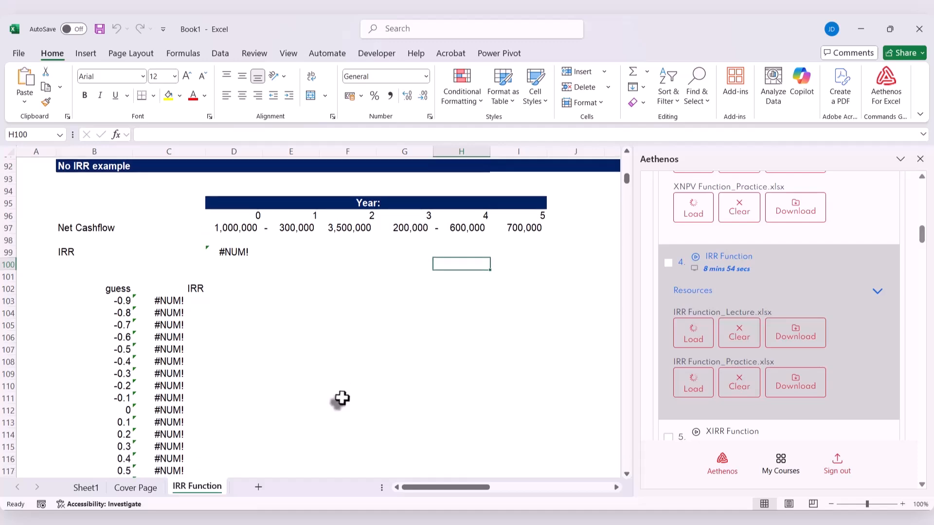
pyautogui.click(805, 344)
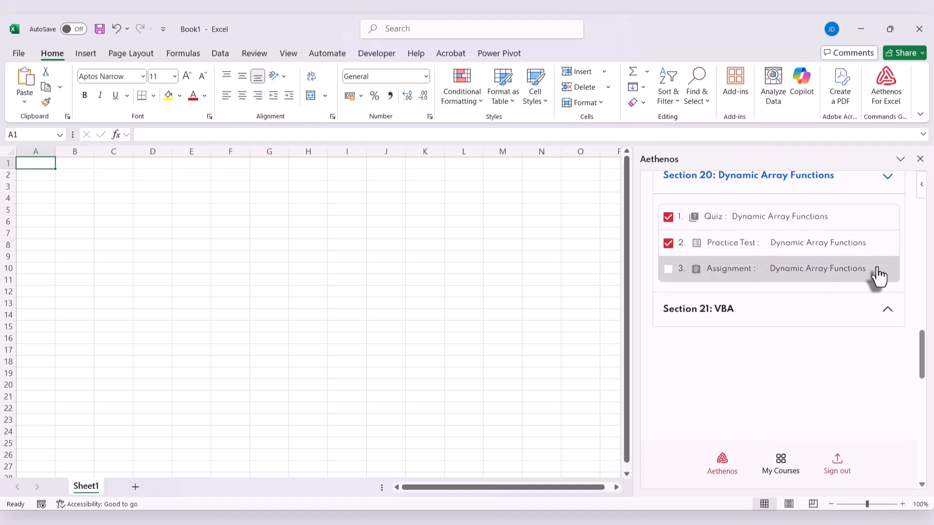
# Expand Section 21: VBA in the course outline
pyautogui.click(887, 317)
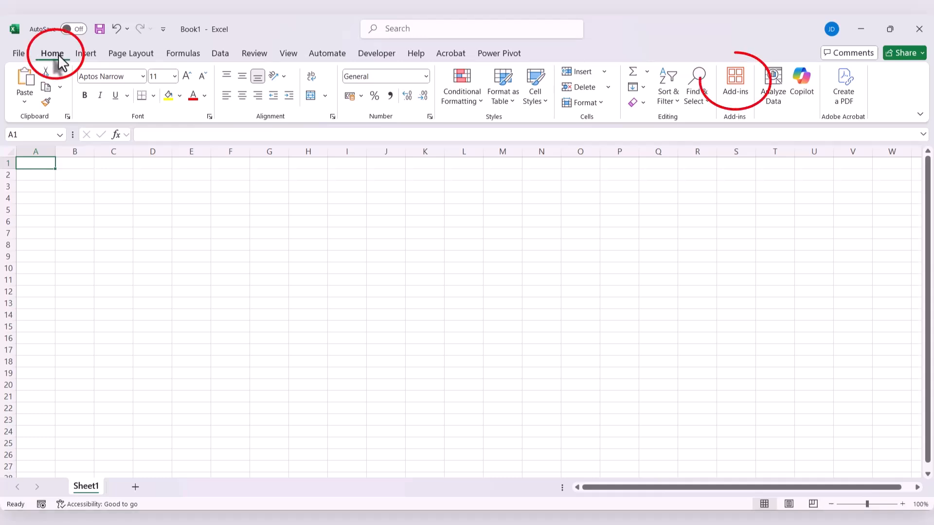
# Search the Excel add-ins for "Aethen" and open the Aethenos for Excel add-in
pyautogui.click(736, 108)
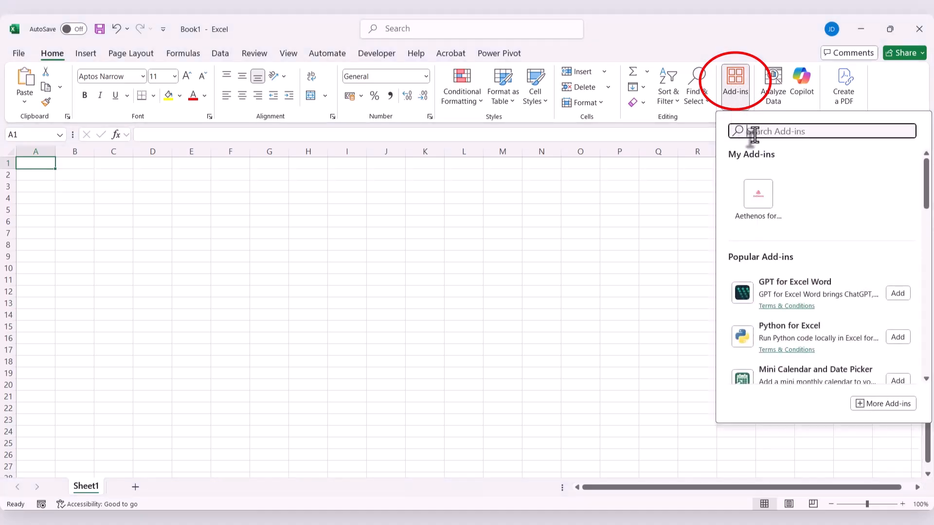
pyautogui.write('A')
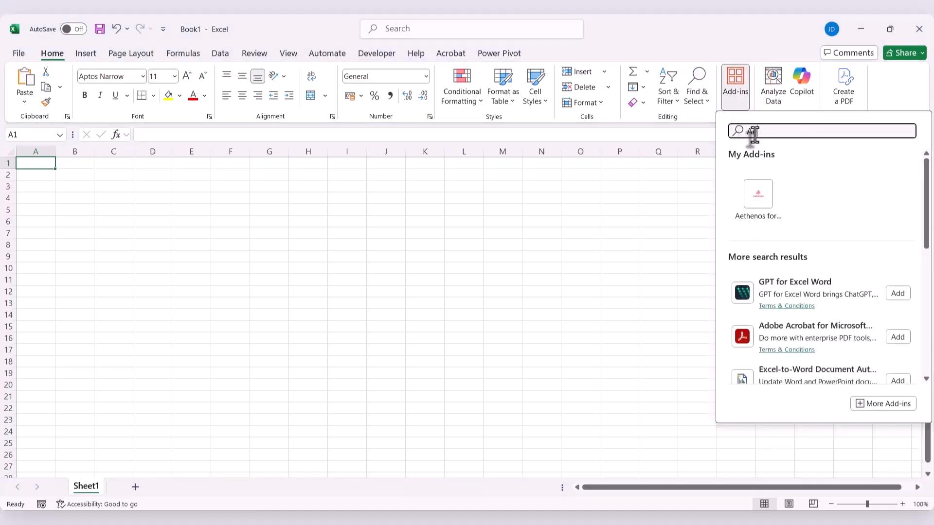
pyautogui.write('ethen')
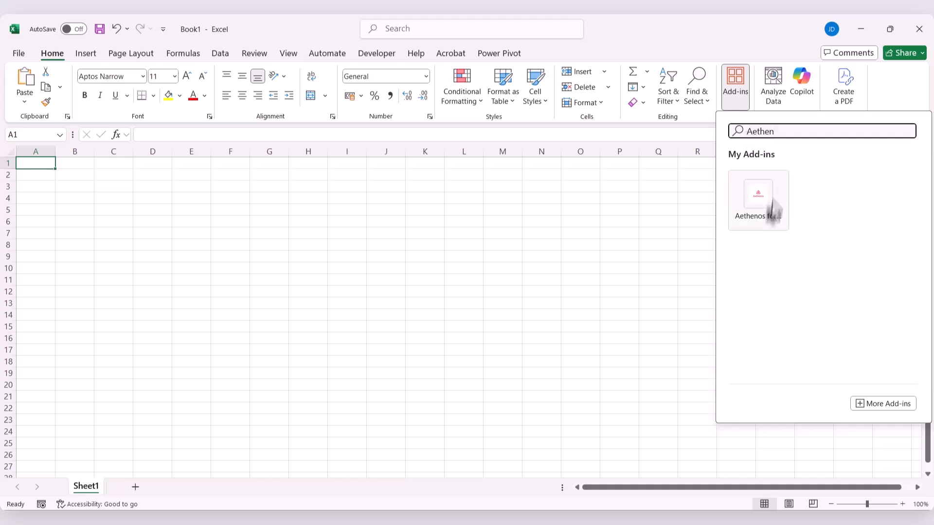
pyautogui.click(746, 206)
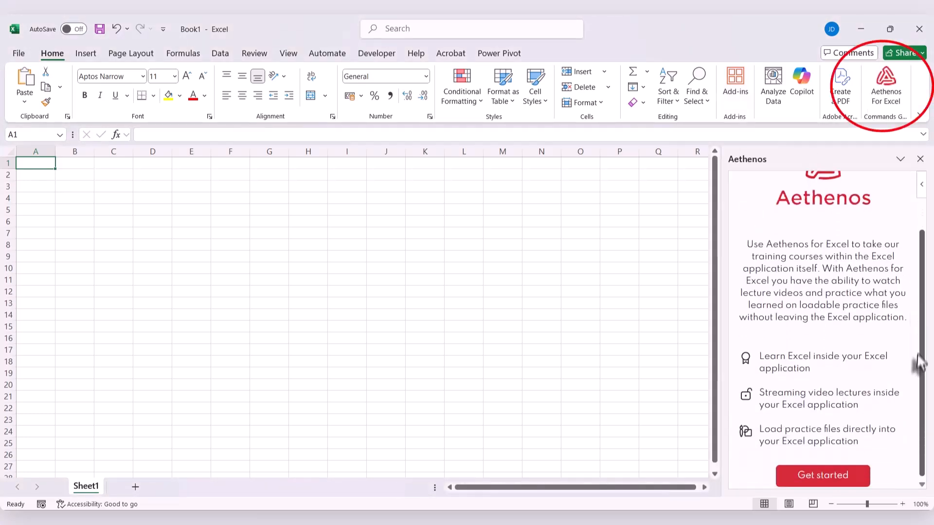
# Get started with Aethenos, log in to the account, and browse the listed courses down to Excel for Accounting & Finance
pyautogui.click(823, 473)
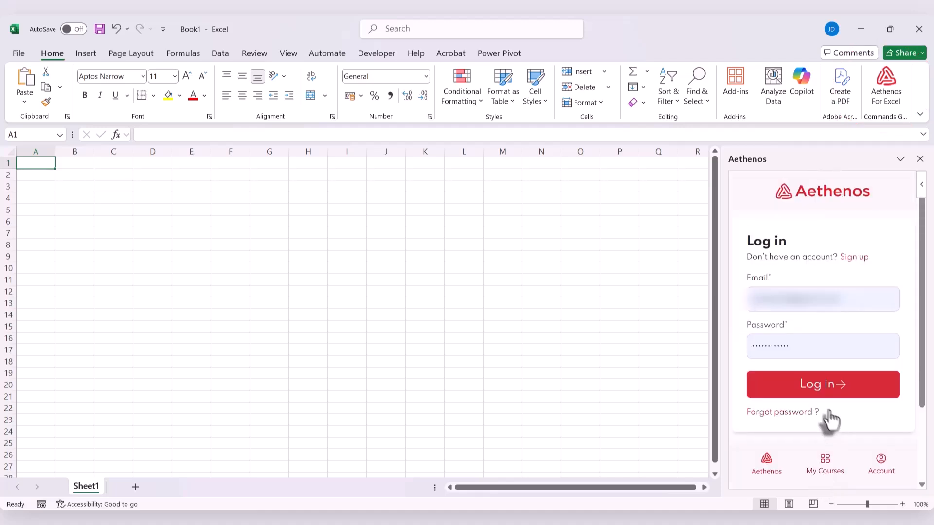
pyautogui.click(783, 390)
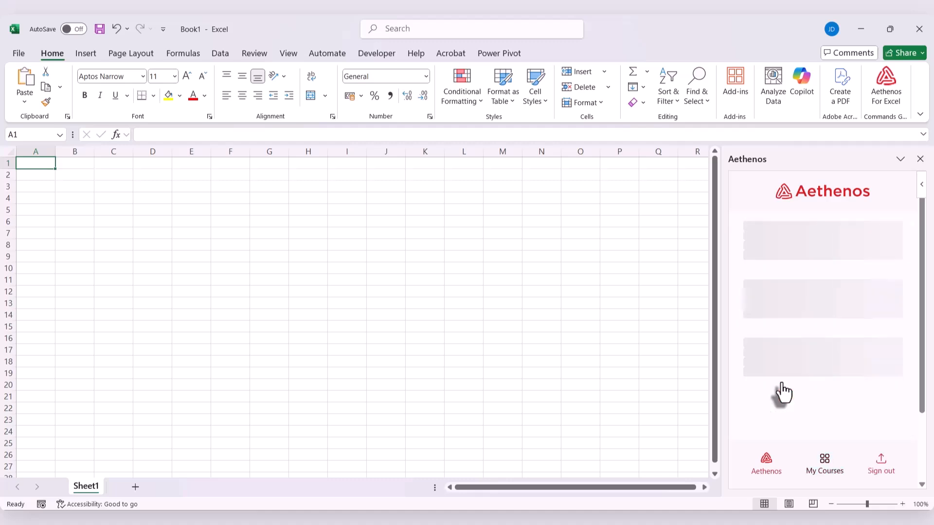
pyautogui.scroll(-6, 805, 292)
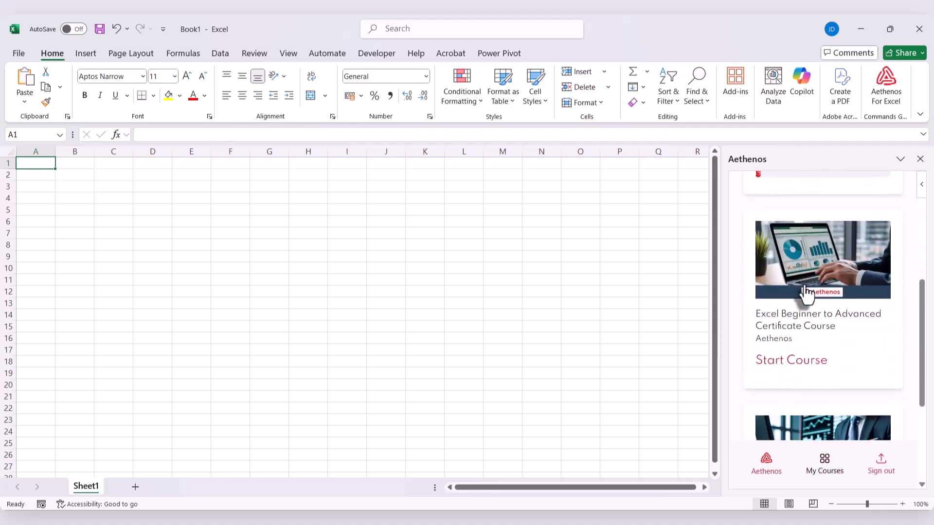
pyautogui.scroll(-2, 806, 291)
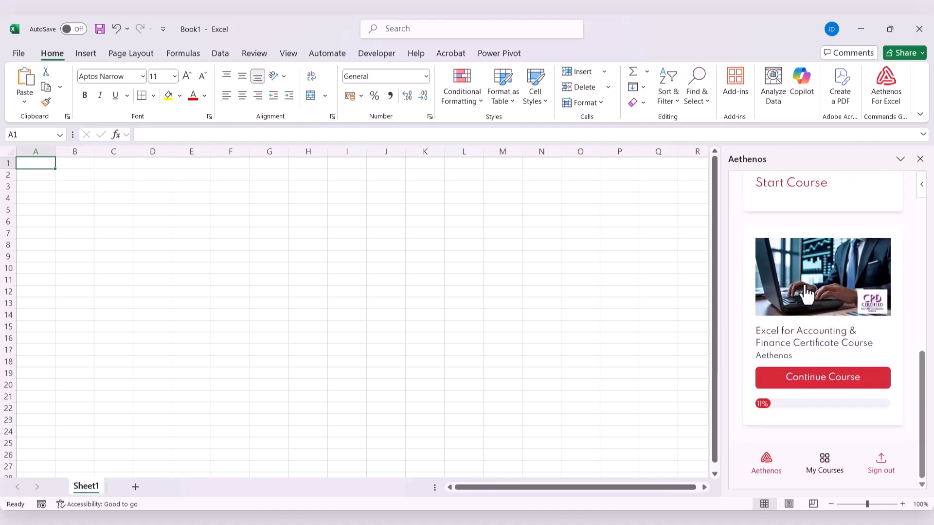